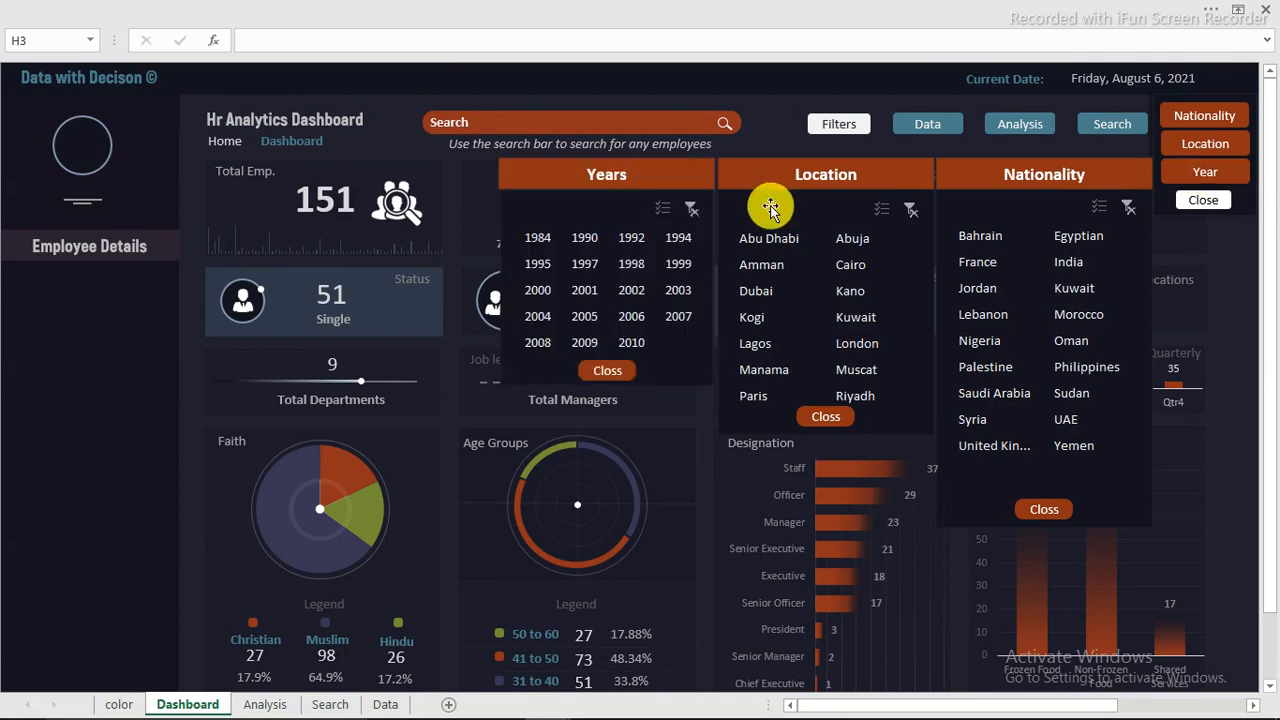
Step: Filter the dashboard by year, choosing 2010 and 2008 in the Years slicer, and clear the year filter
click(628, 342)
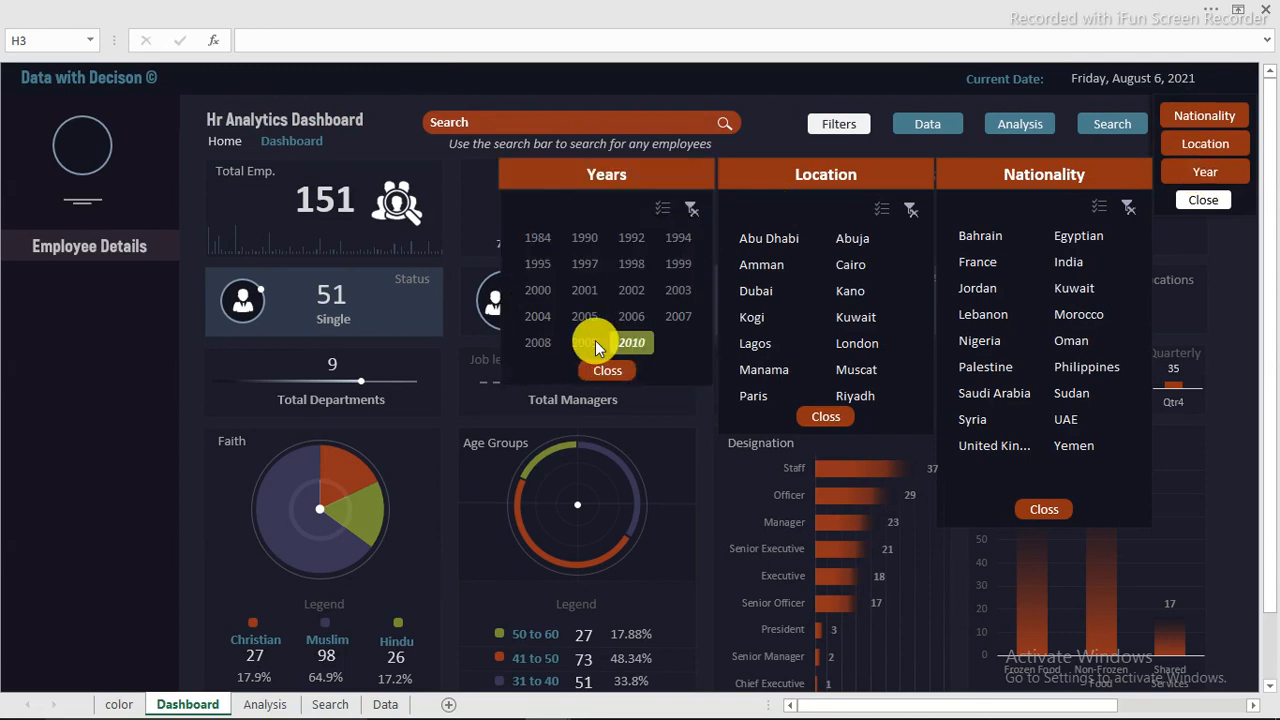
click(539, 342)
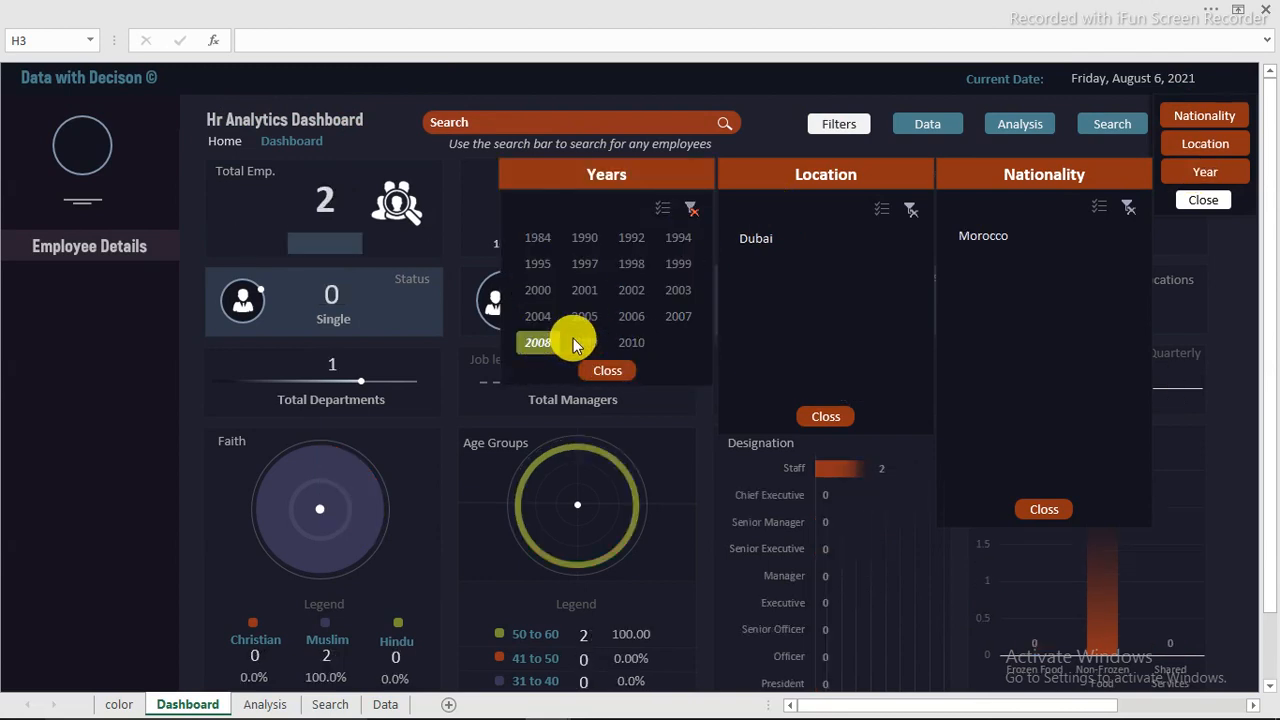
click(688, 210)
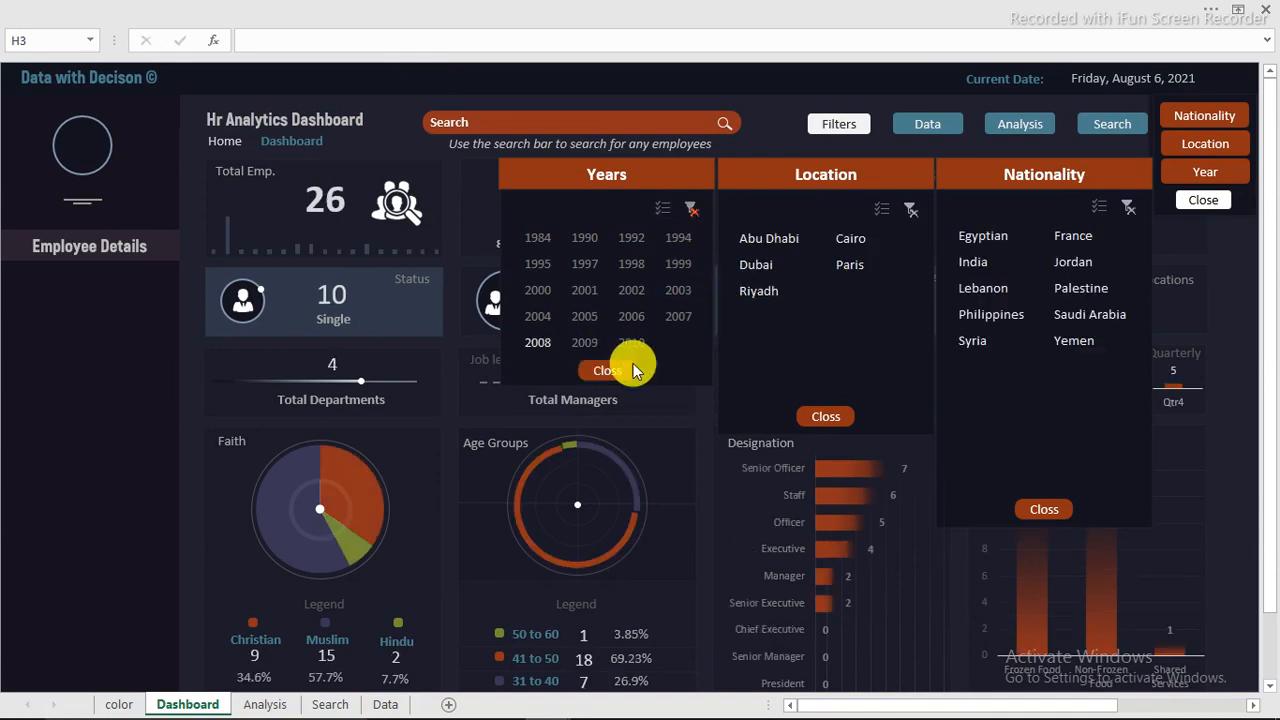
Step: Close the Years, Location and Nationality slicers on the dashboard
click(603, 372)
click(824, 414)
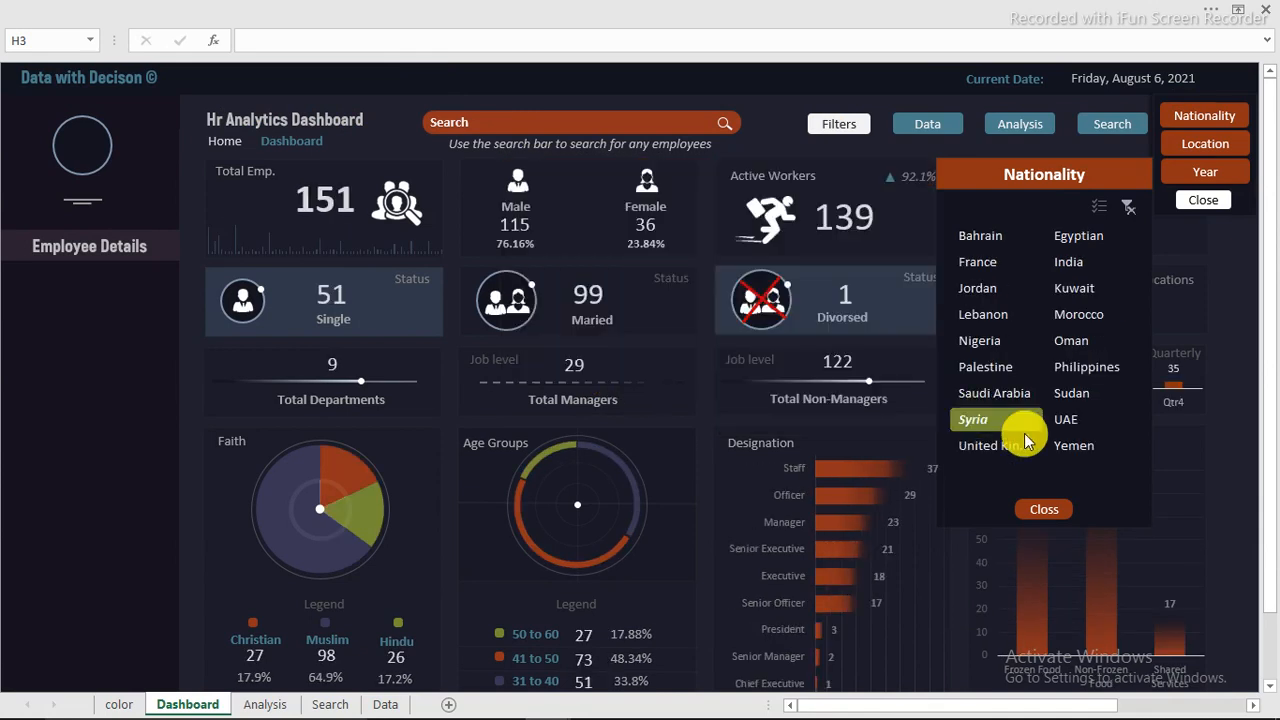
click(1041, 512)
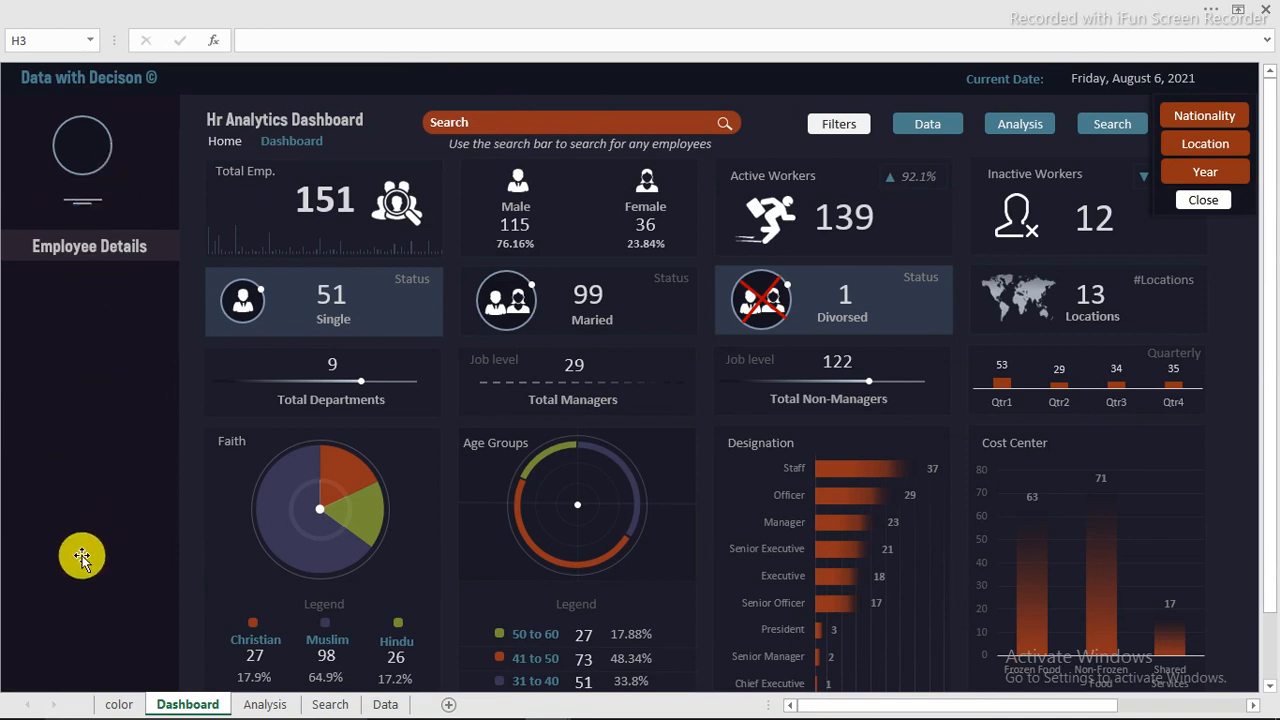
Step: Look up an employee's details by entering the employee's name in the dashboard search bar
click(516, 110)
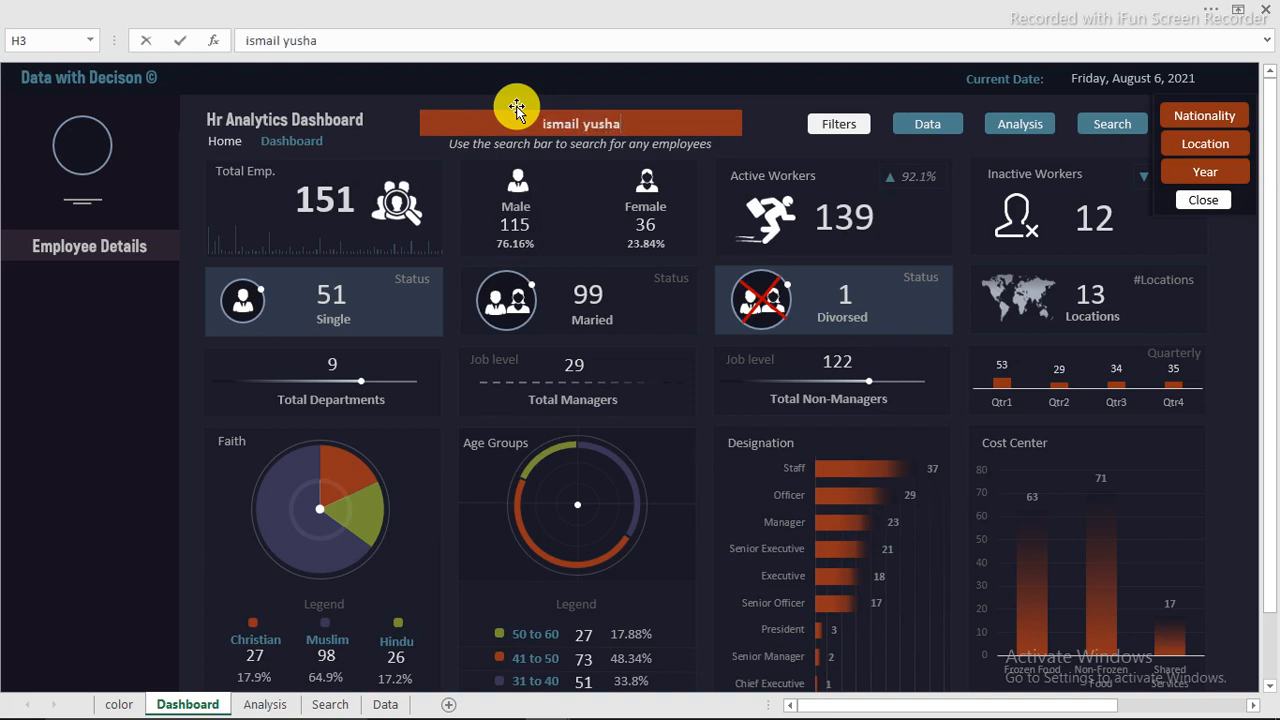
key(Return)
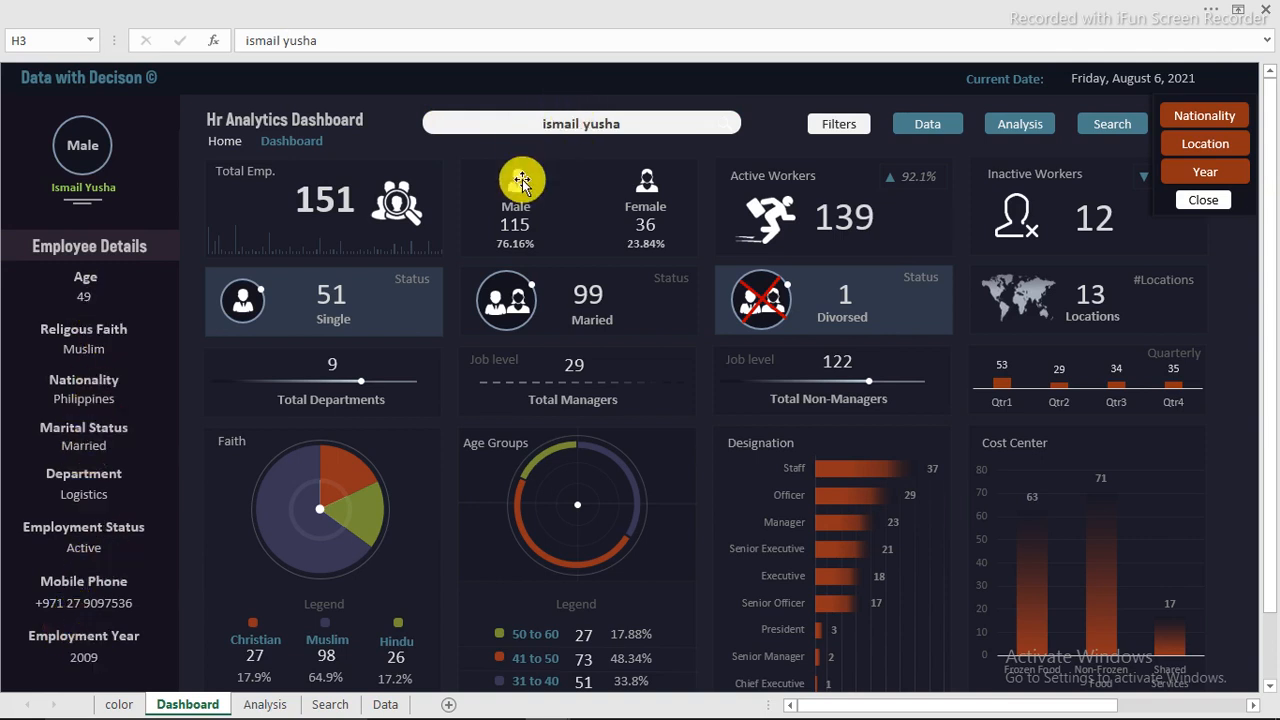
Step: Copy the employee's full name in cell F9 of the Data sheet
click(388, 704)
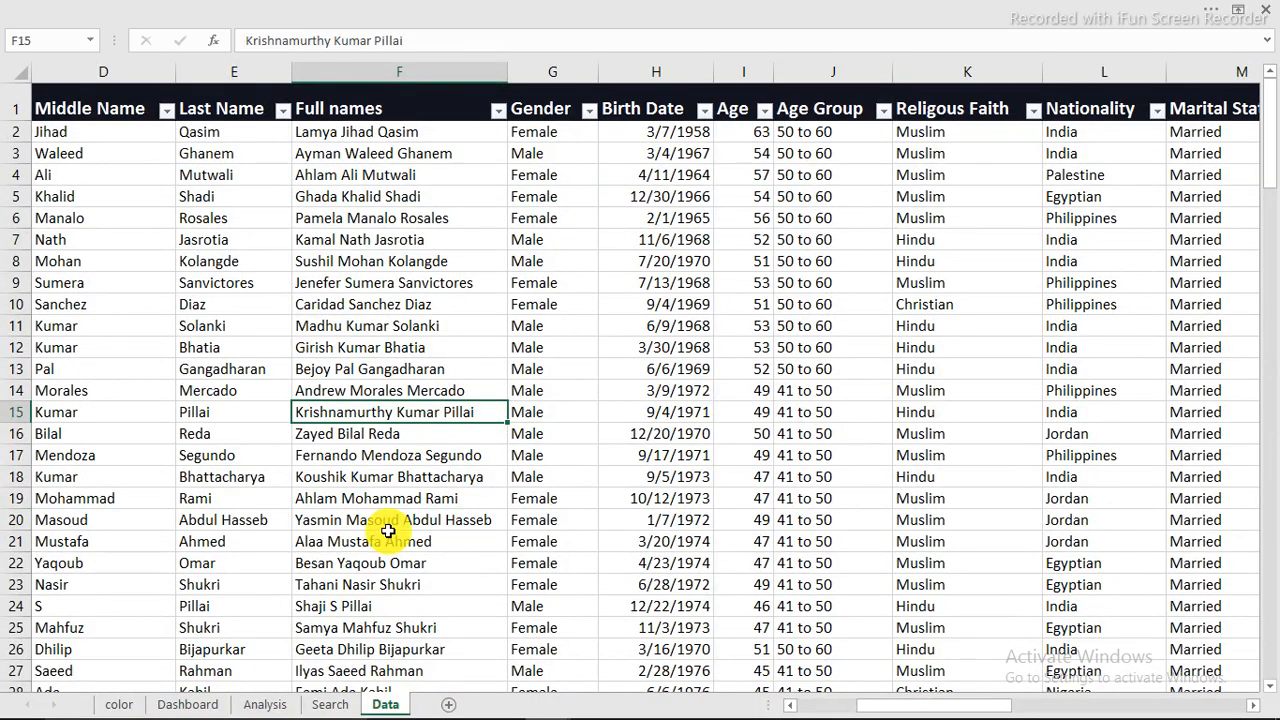
click(368, 239)
click(370, 307)
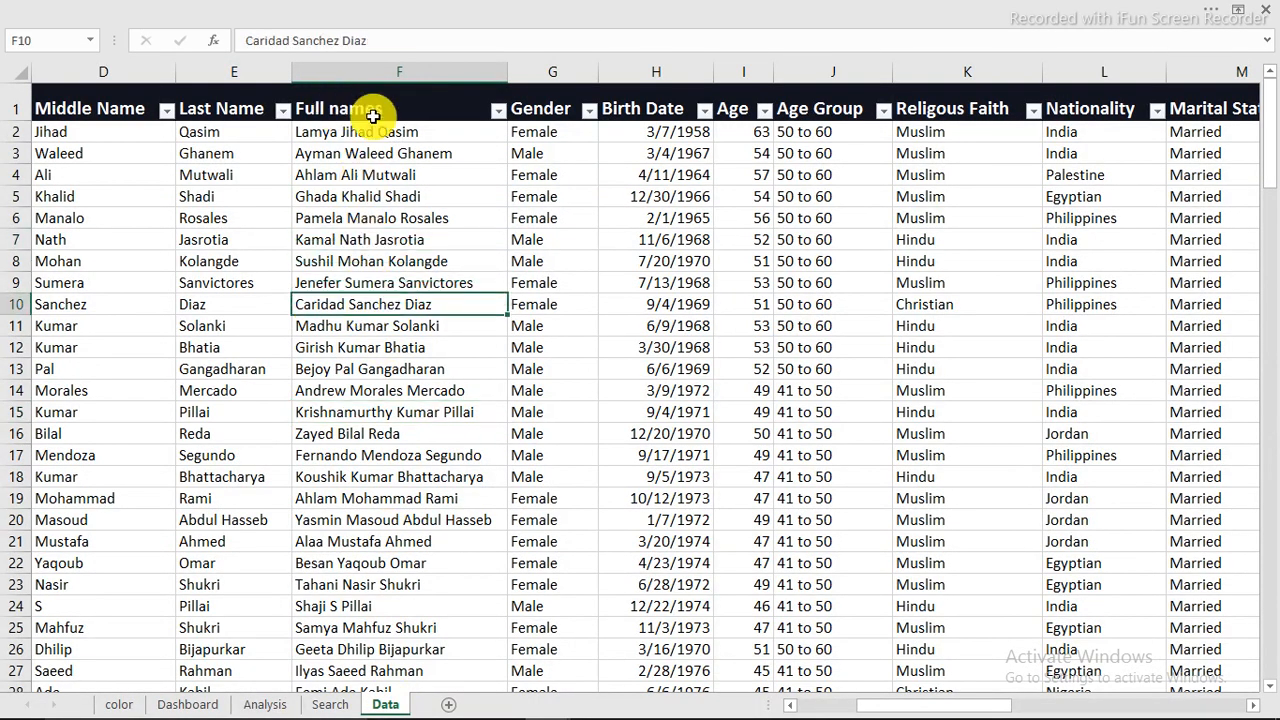
click(361, 284)
right_click(361, 284)
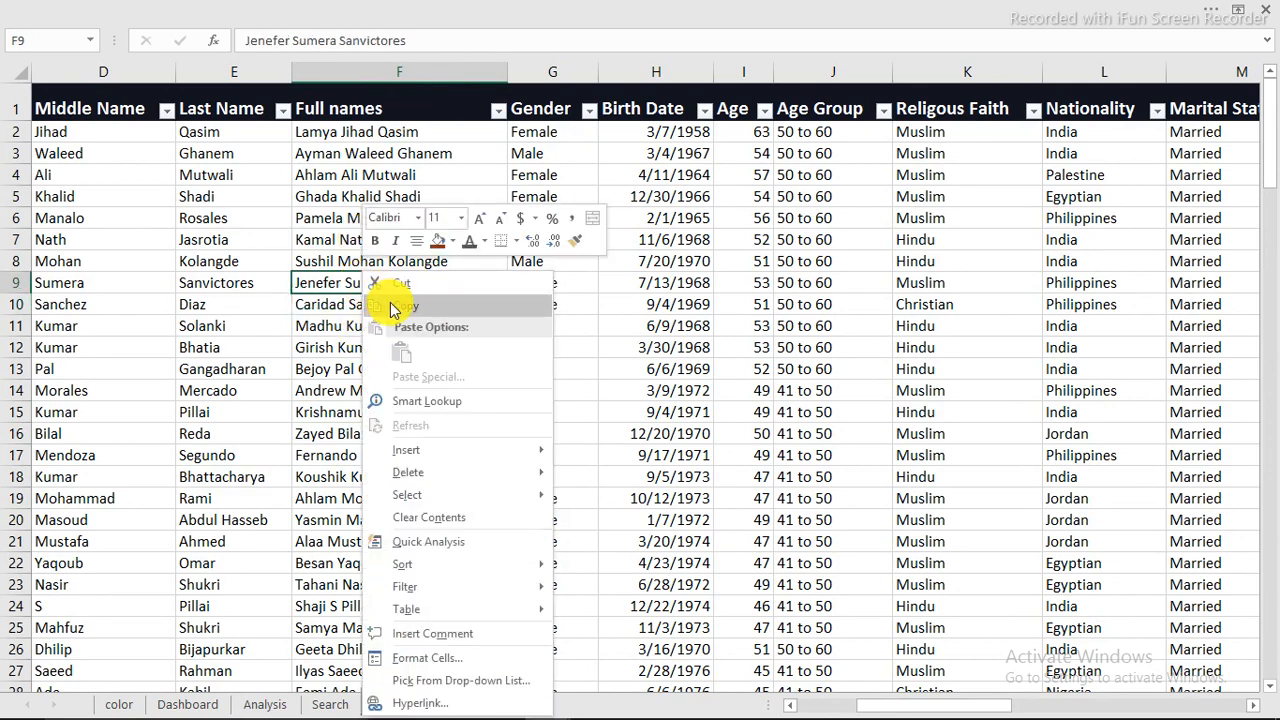
click(390, 305)
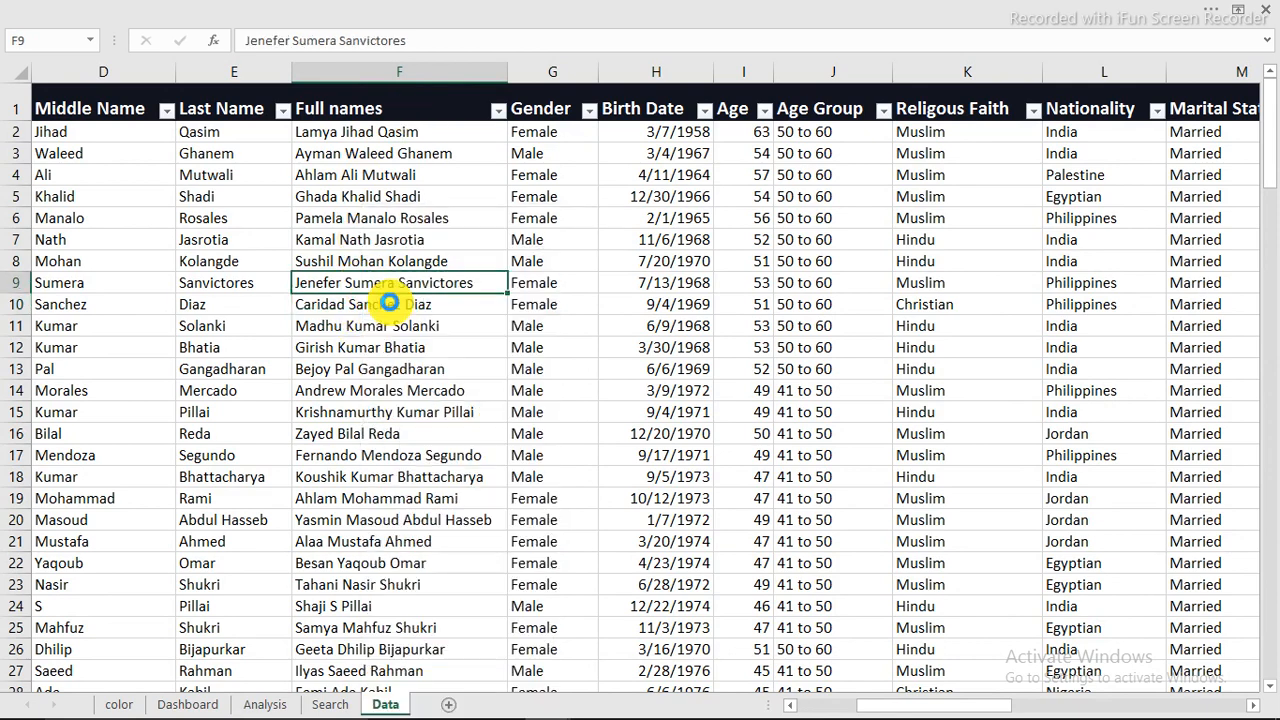
Step: Paste the copied employee name as values into the Dashboard search bar and close the group of filter buttons
click(187, 704)
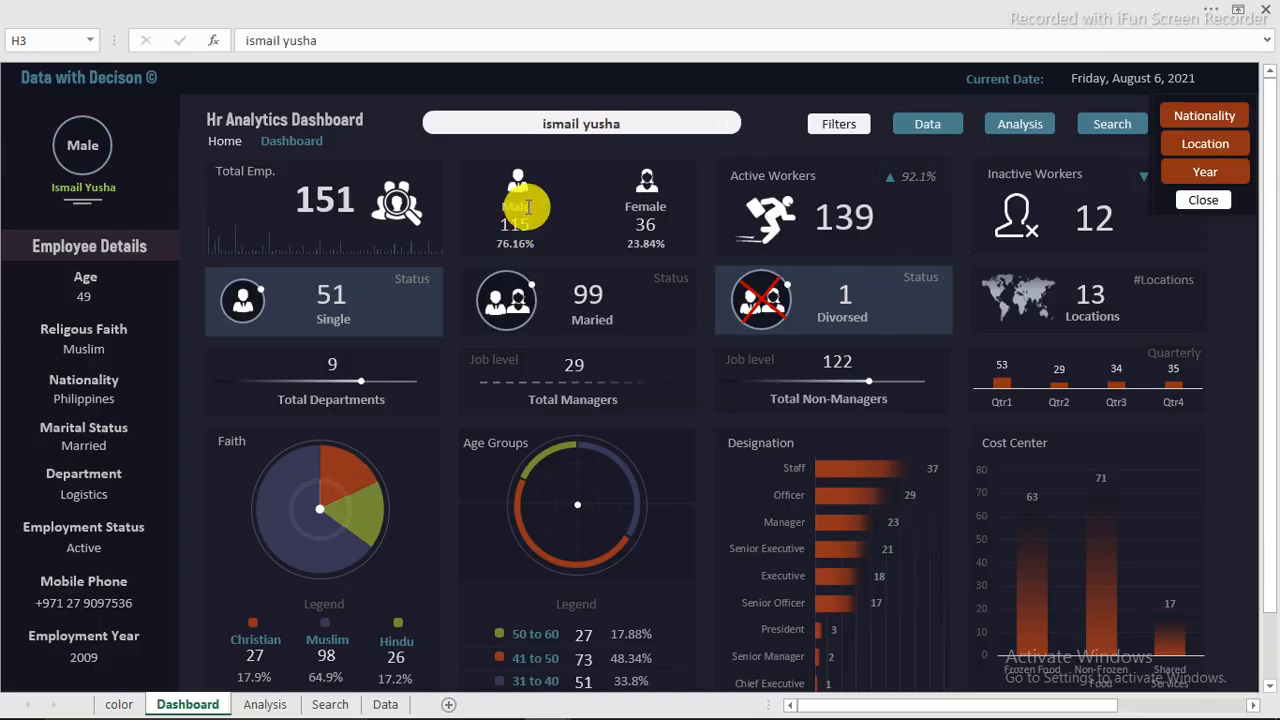
right_click(557, 121)
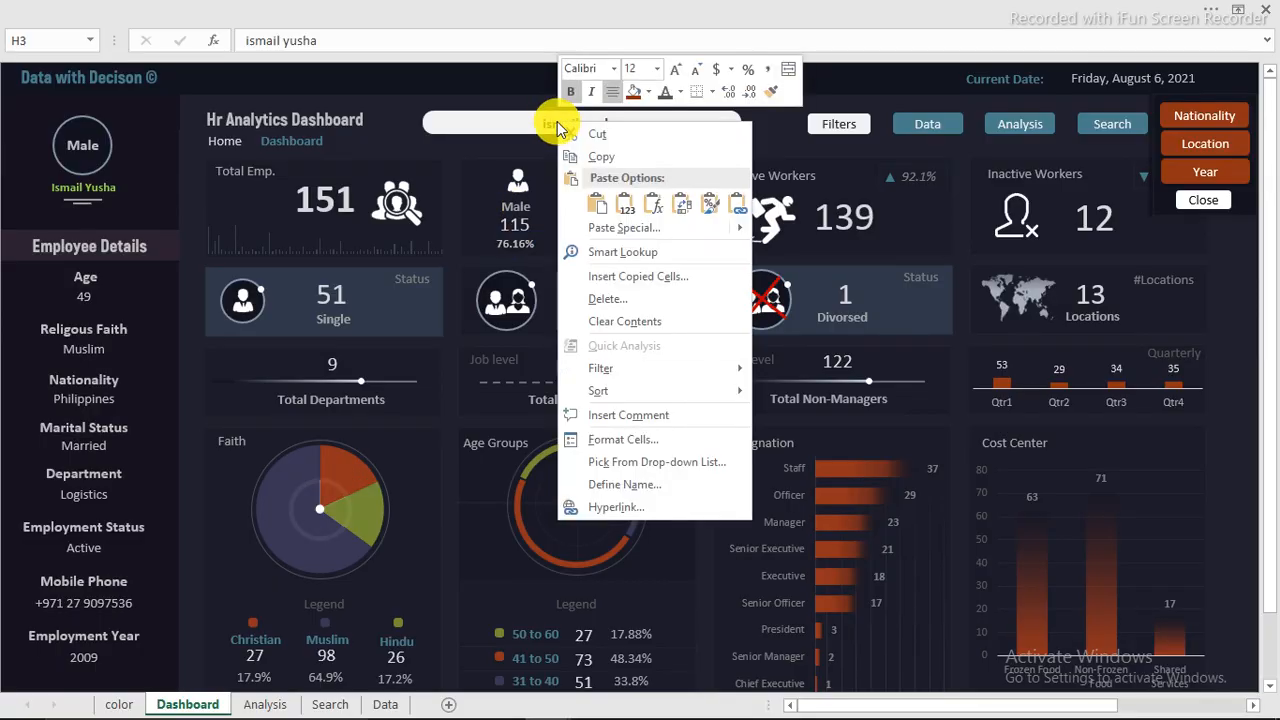
click(627, 205)
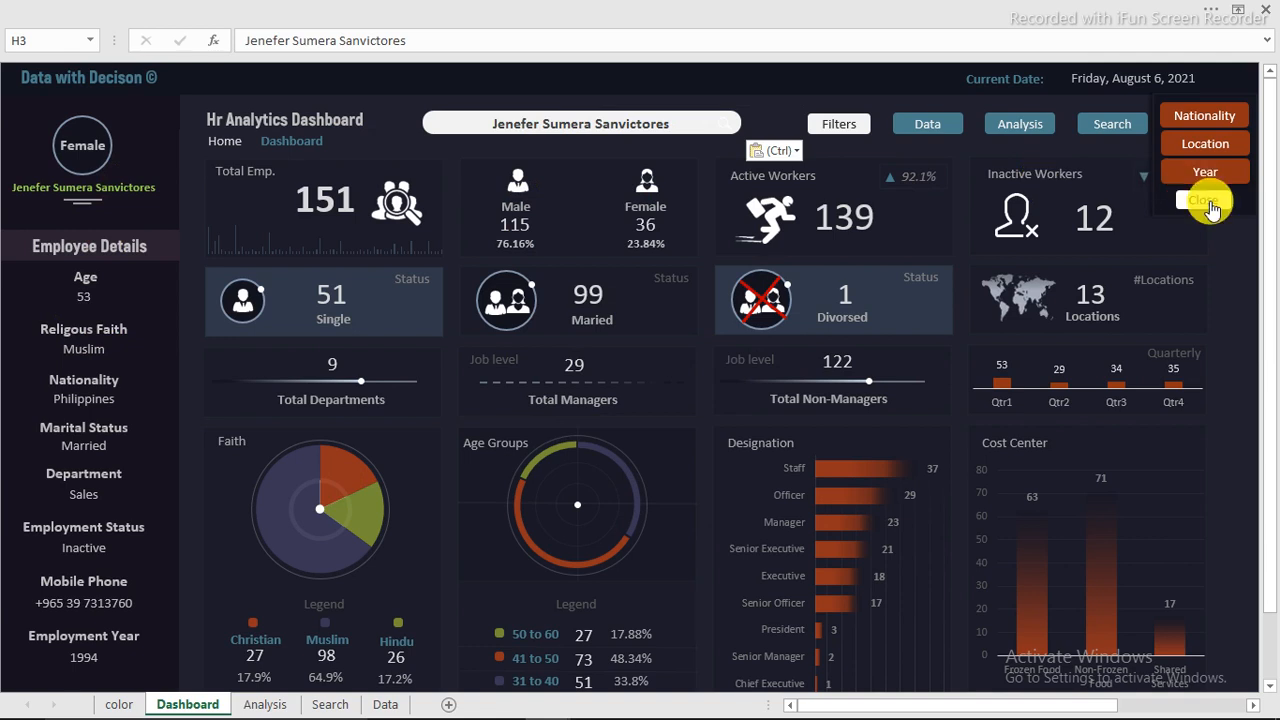
click(1209, 203)
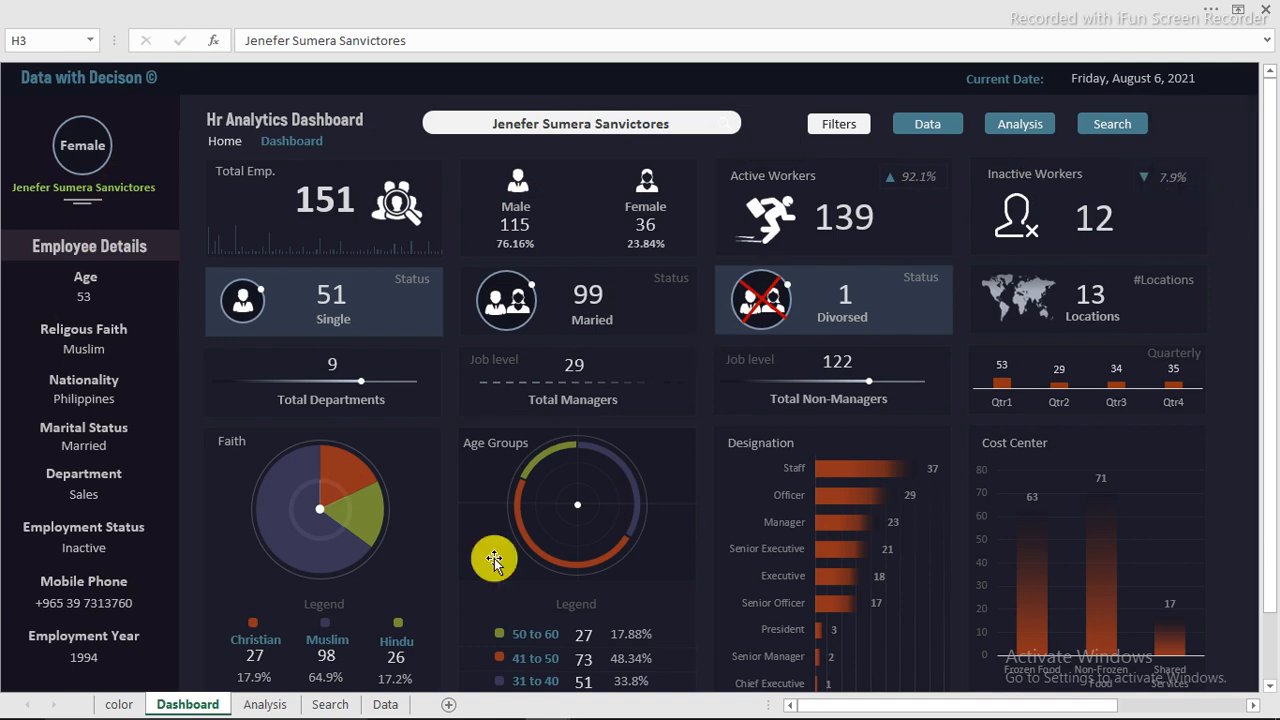
Step: Switch to the Youtube lesson workbook and hide its formula bar and headings, with the ribbon hidden as well
mouse_move(529, 697)
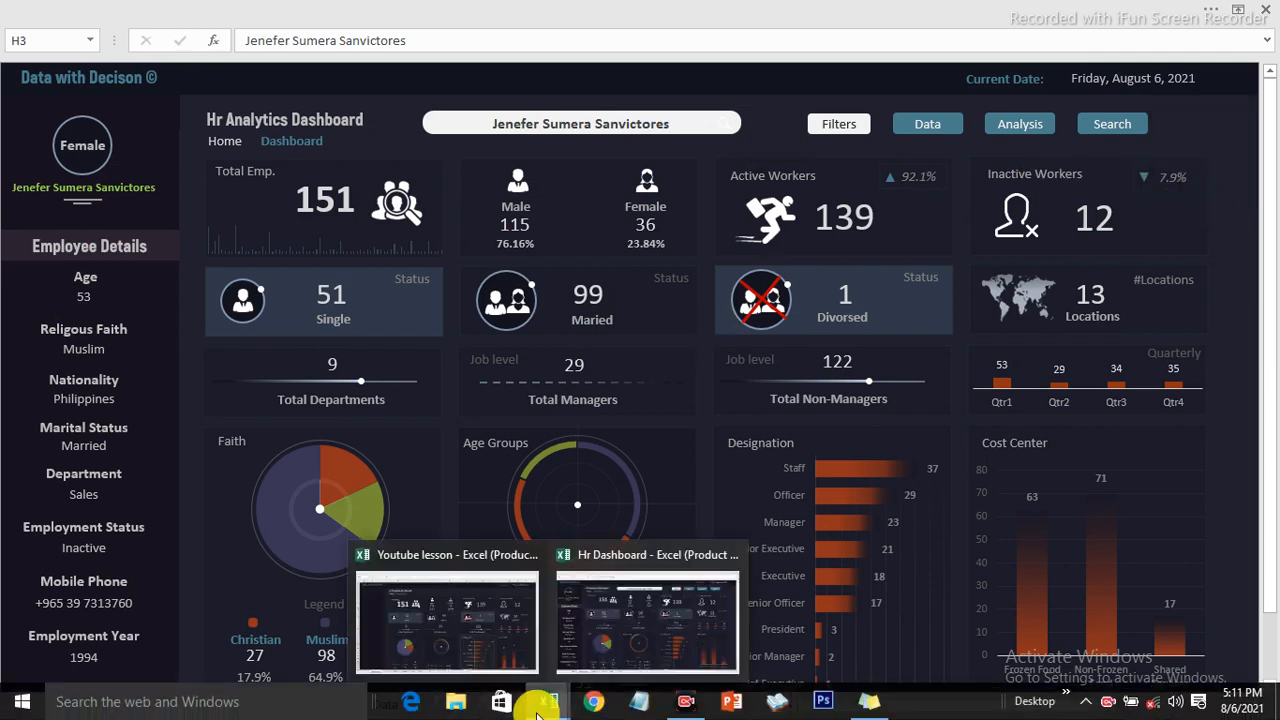
click(495, 645)
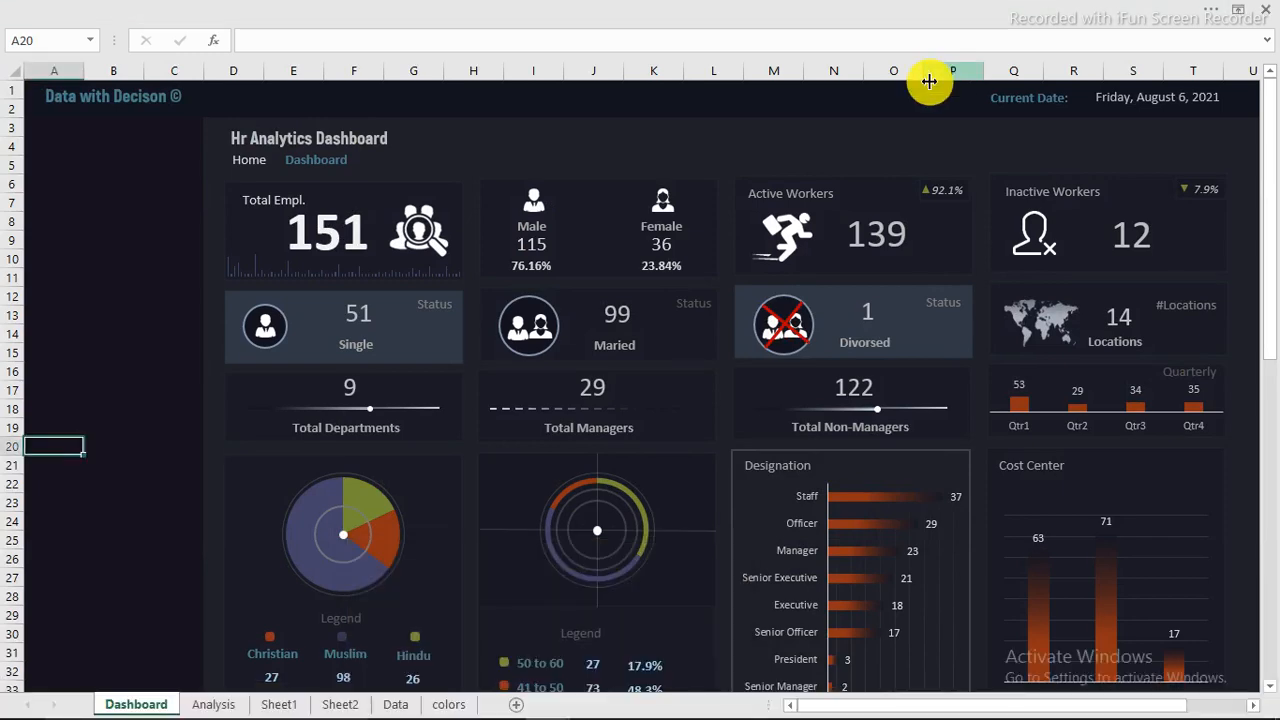
click(557, 42)
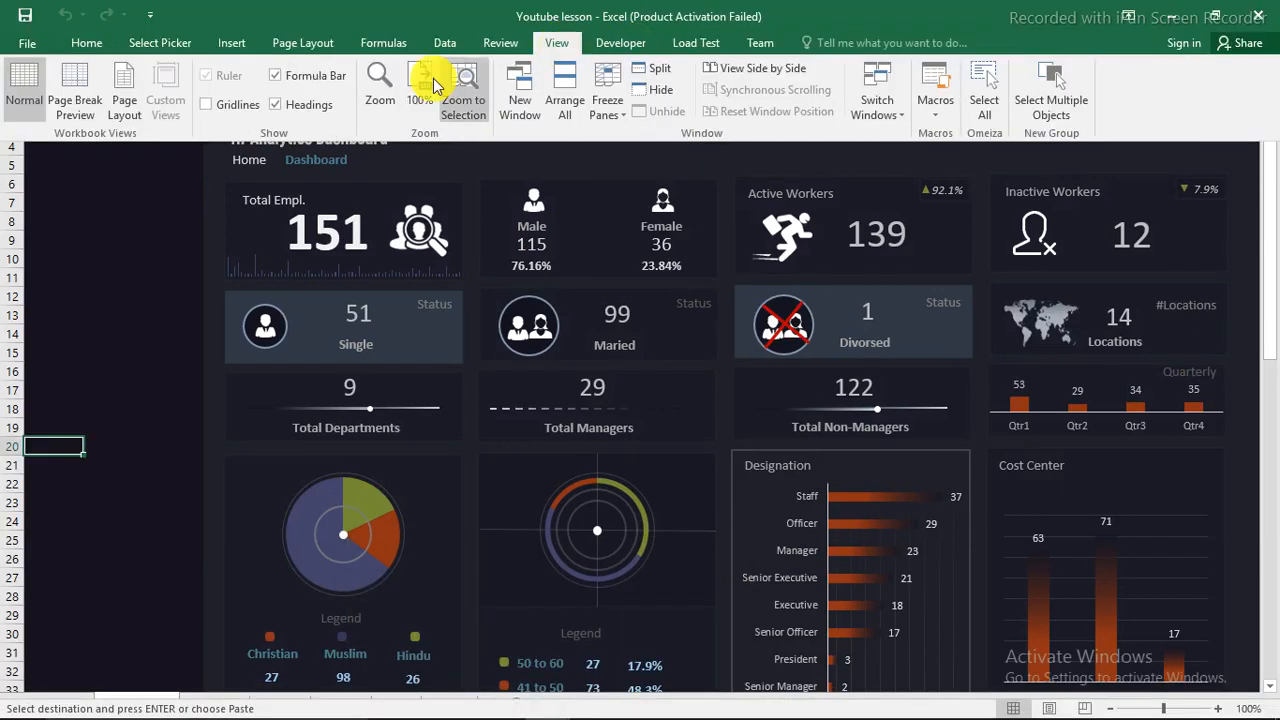
click(275, 104)
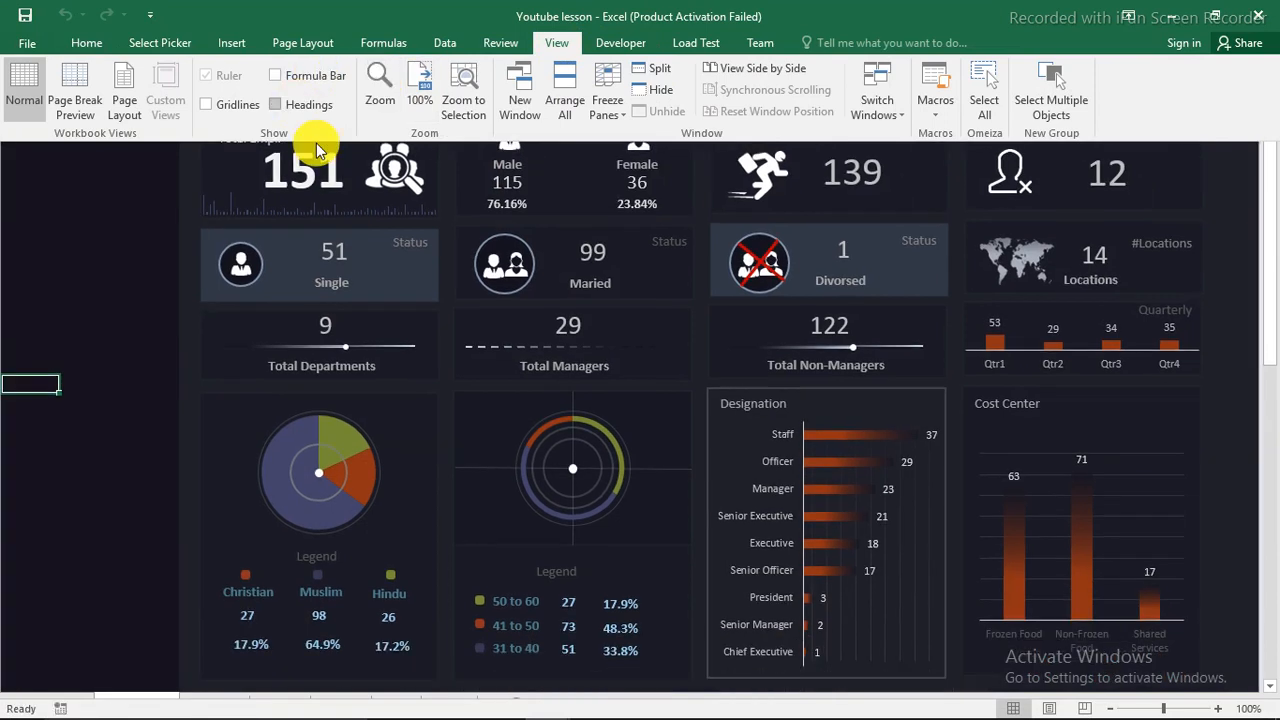
key(ctrl+shift+F1)
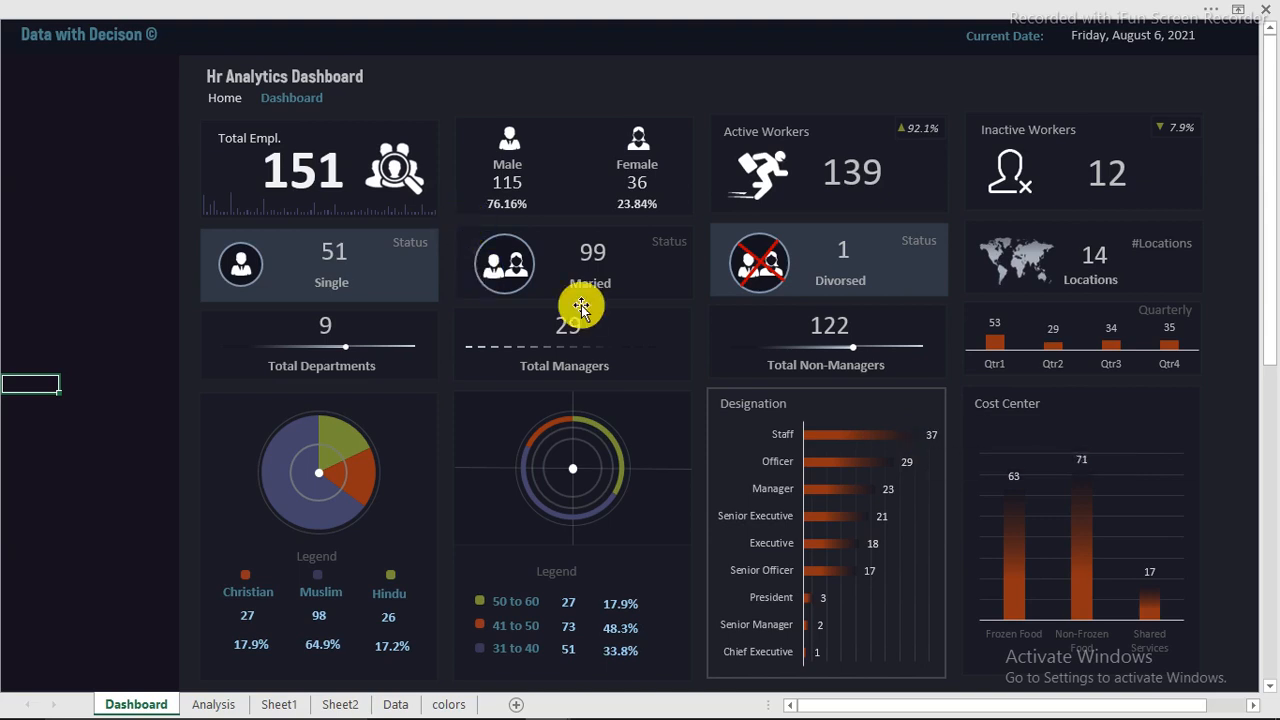
click(452, 88)
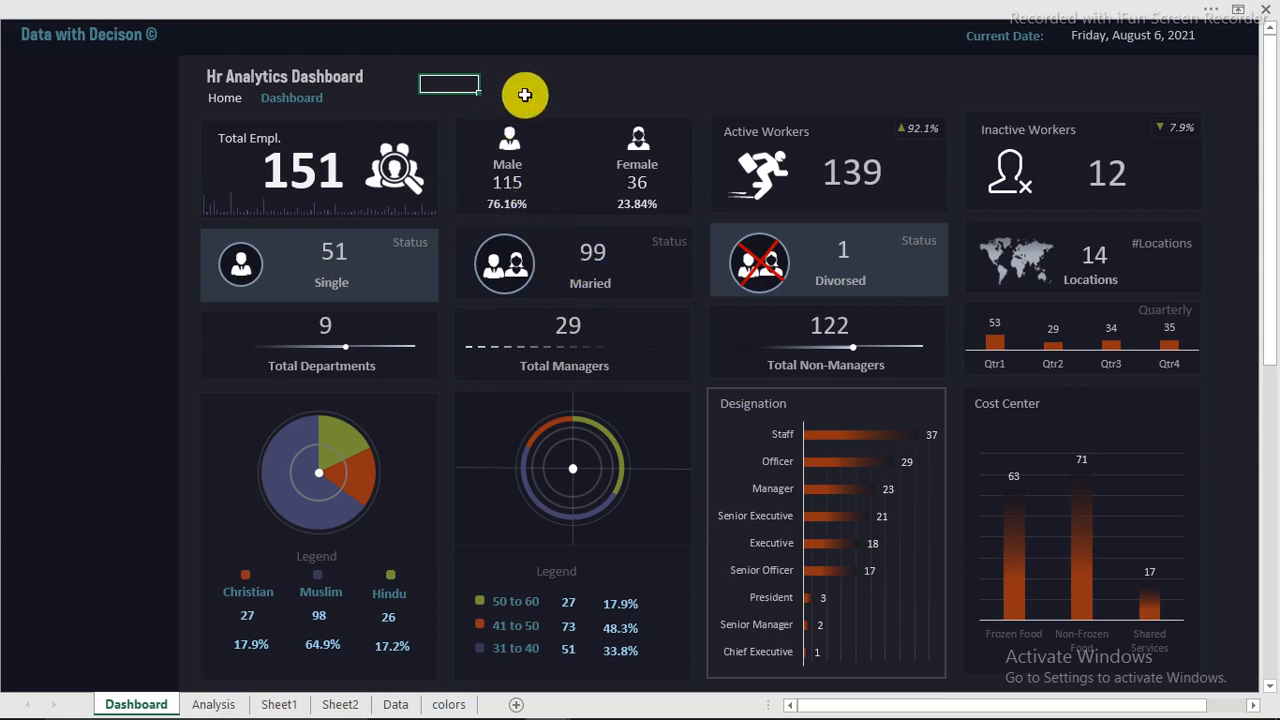
drag(503, 84, 734, 86)
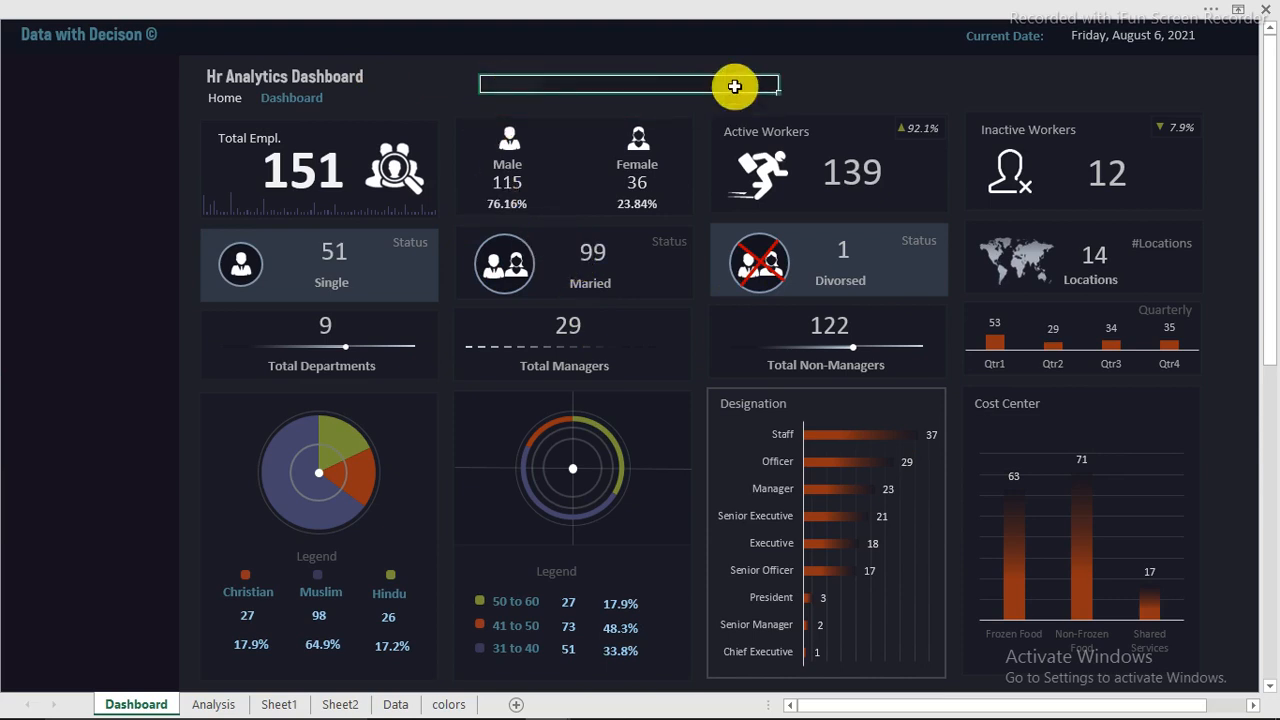
drag(92, 118, 90, 372)
drag(87, 467, 80, 646)
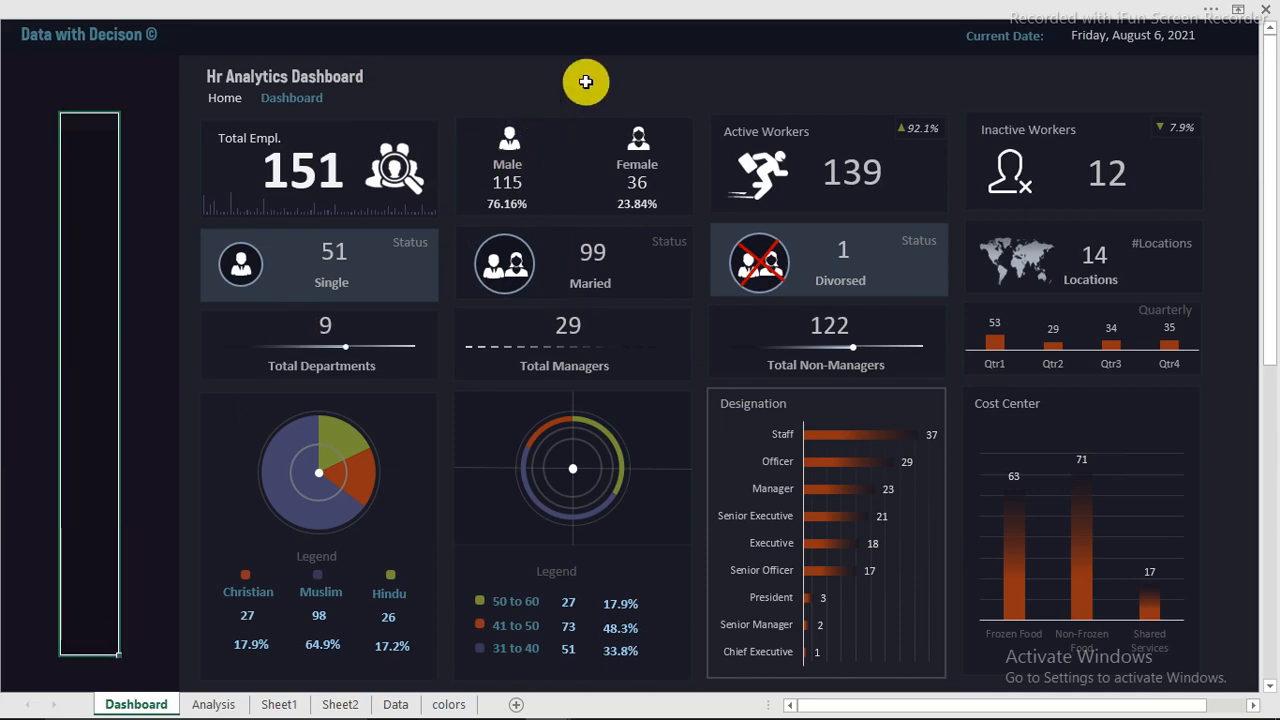
Step: Show the formula bar and the row and column headings again, keeping the ribbon hidden
click(508, 5)
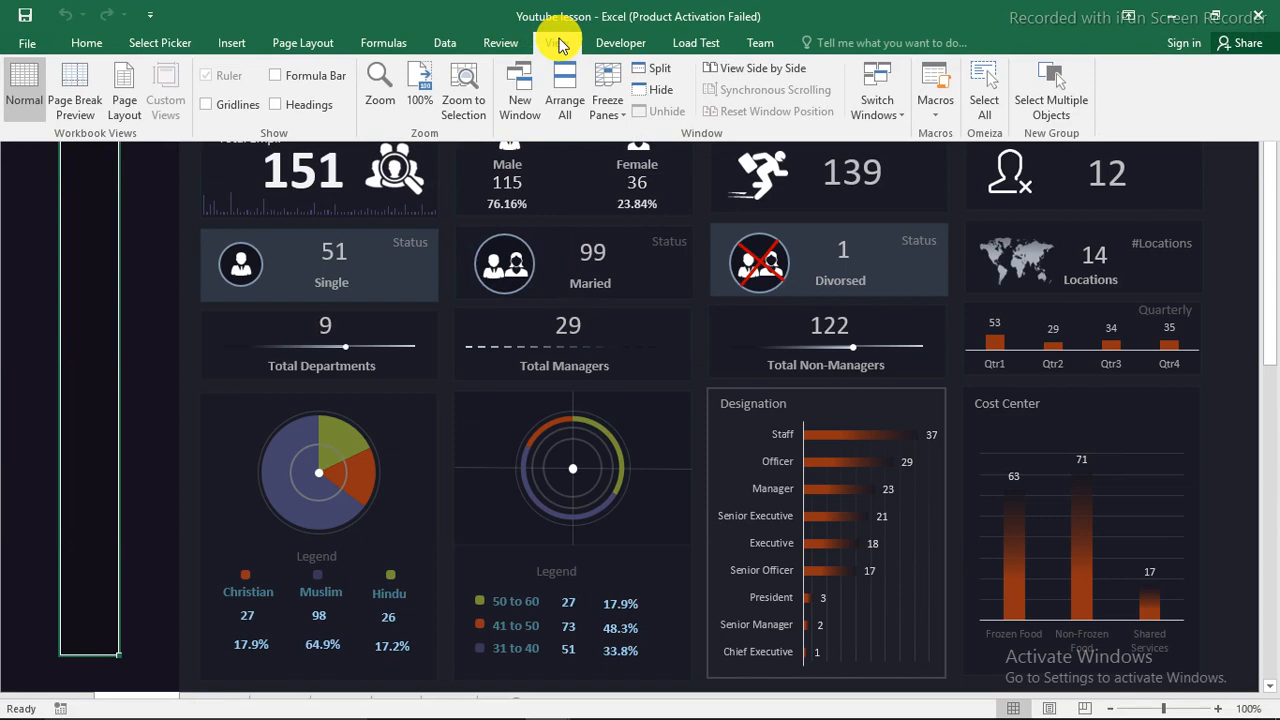
click(288, 77)
click(278, 106)
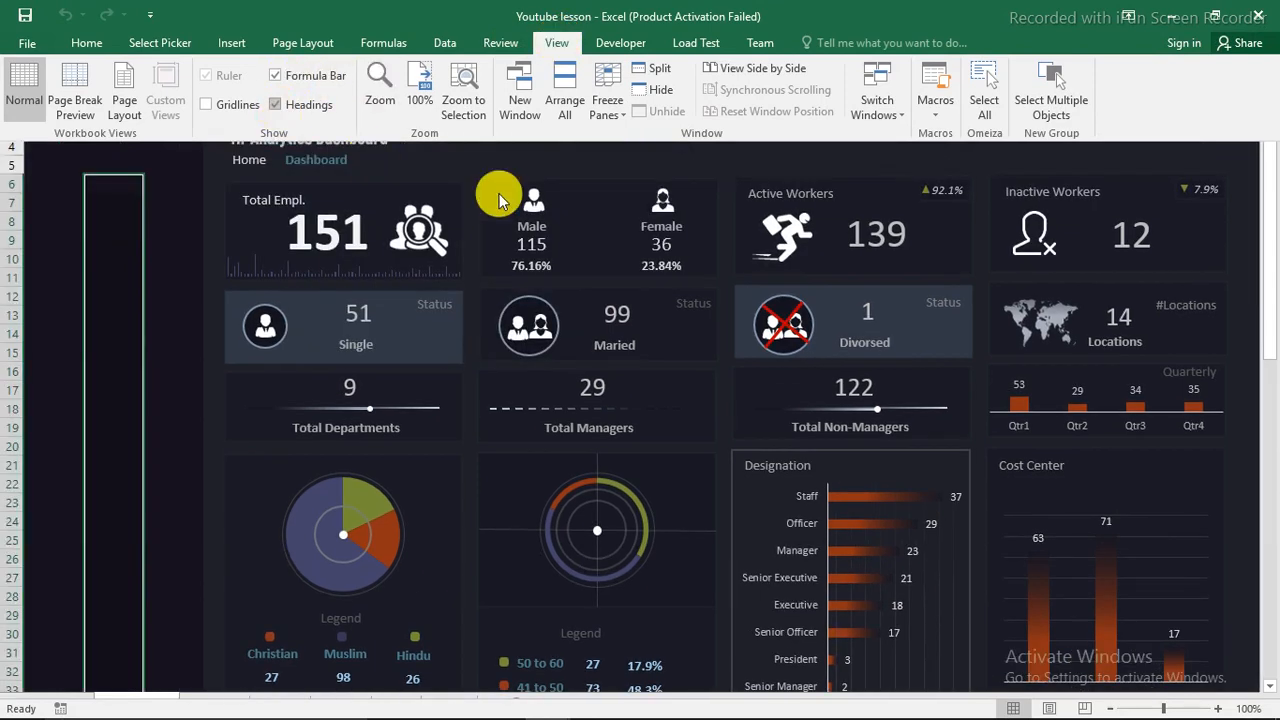
key(ctrl+shift+F1)
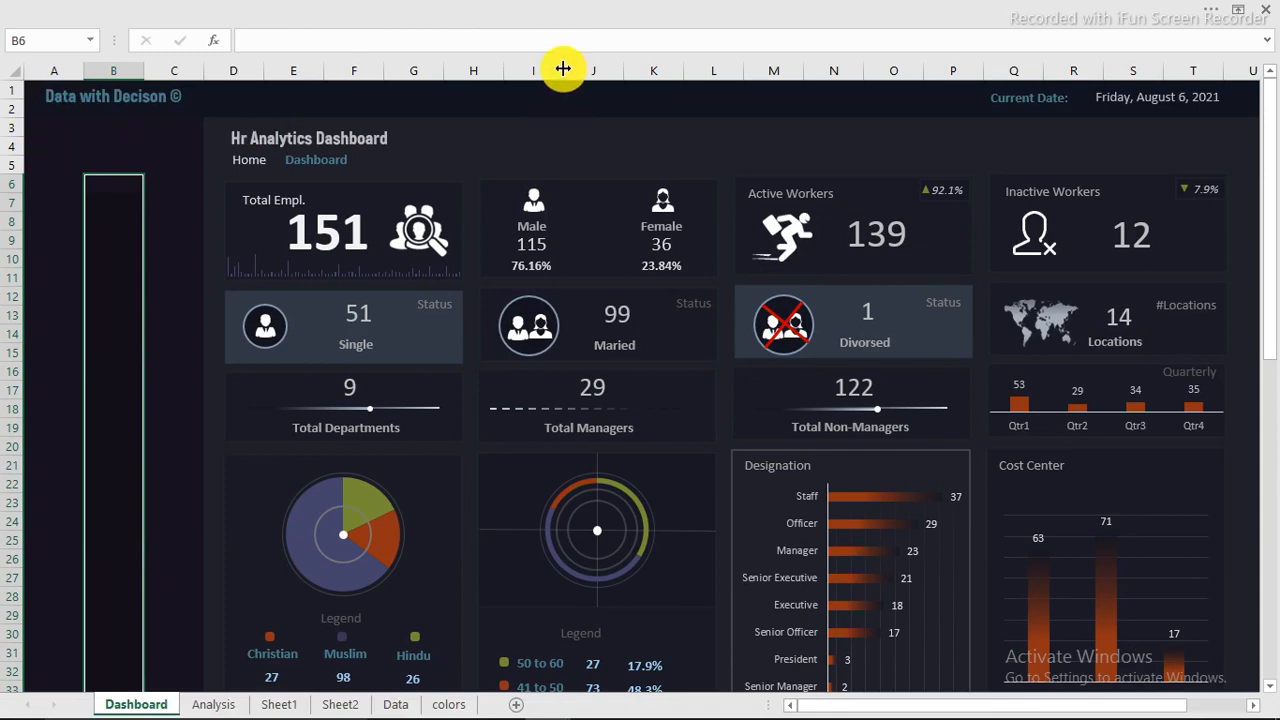
Step: Try widening columns I and P on the Dashboard sheet, and undo both width changes
drag(563, 68, 642, 72)
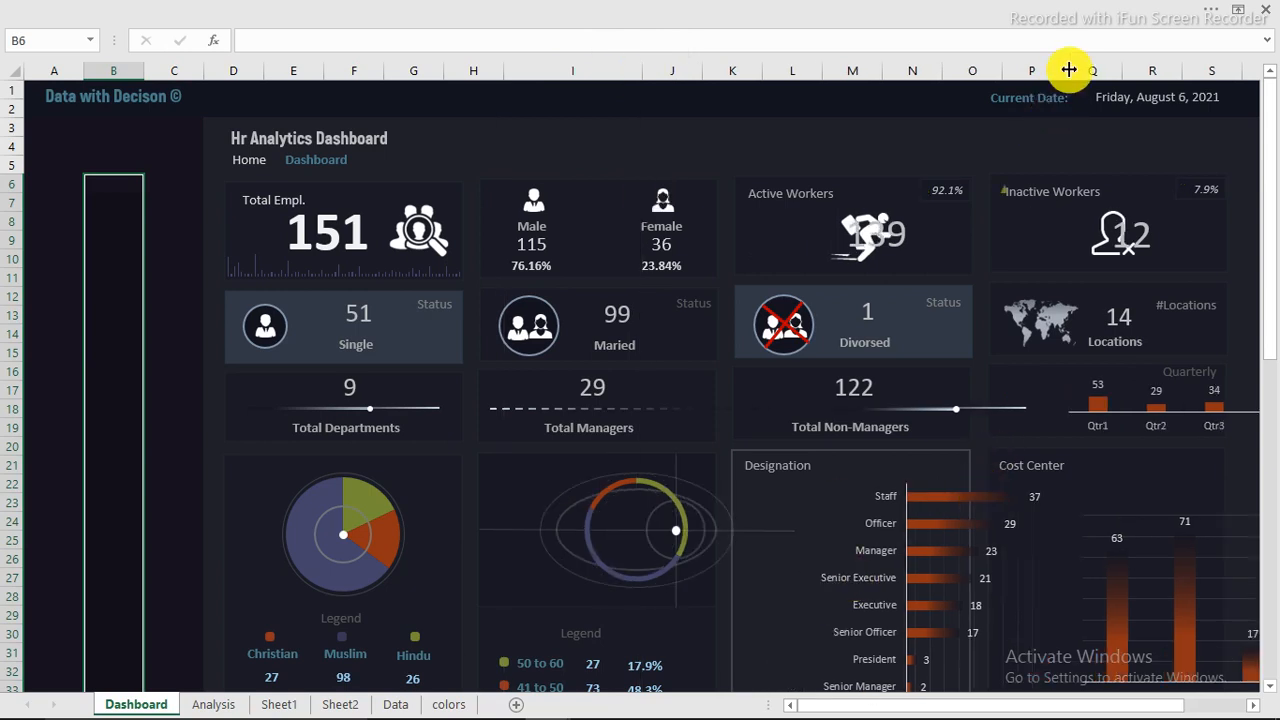
drag(1064, 69, 1151, 70)
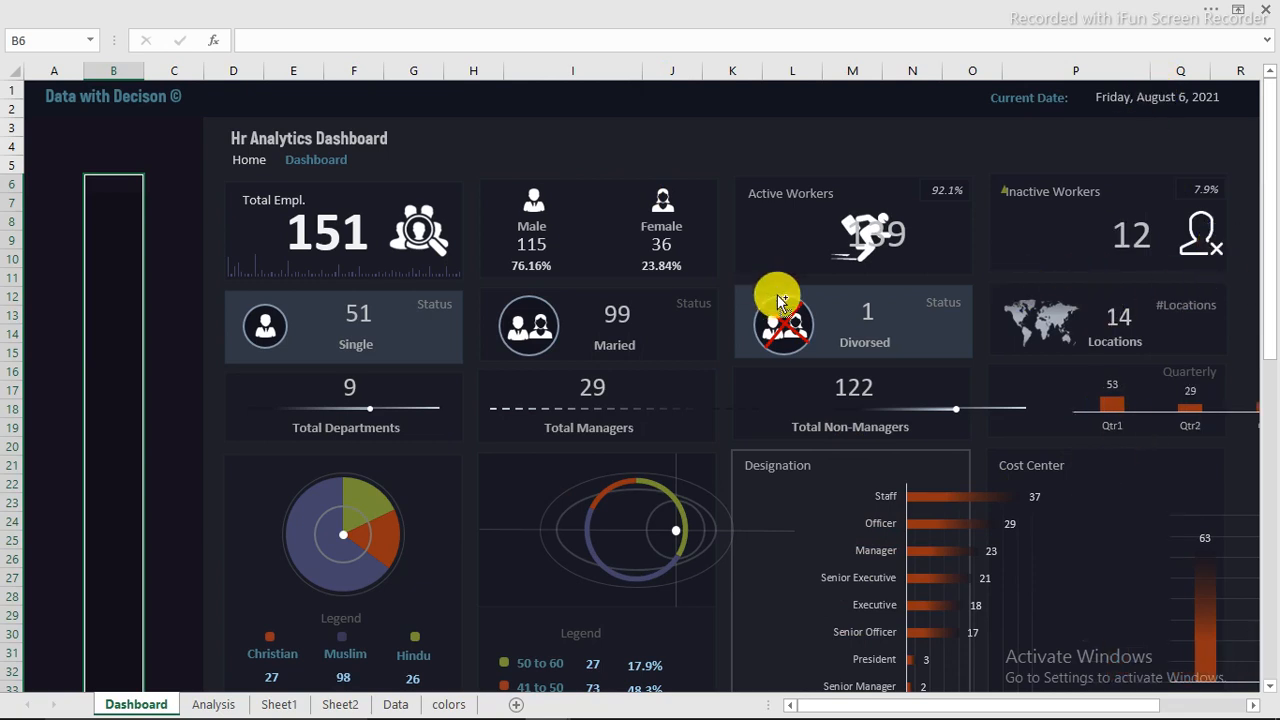
key(ctrl+z)
key(ctrl+z)
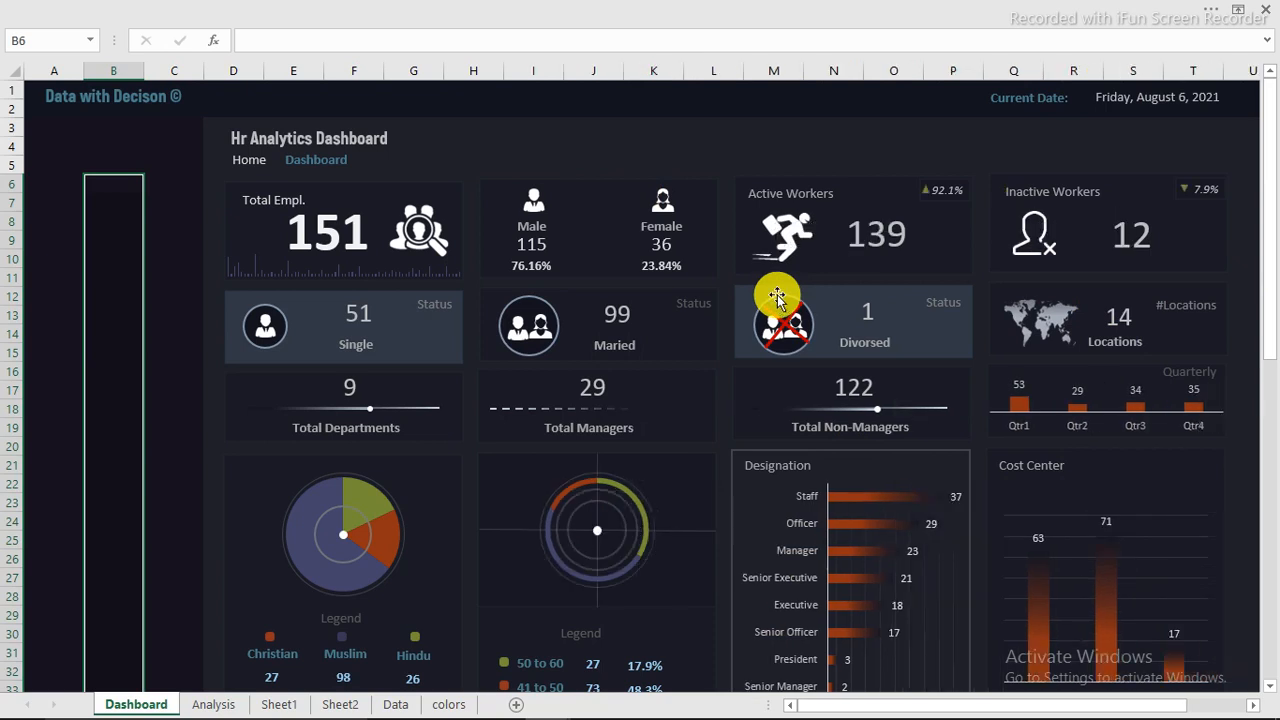
Step: Select every object on the Dashboard sheet and set their properties to Don't move or size with cells
click(478, 148)
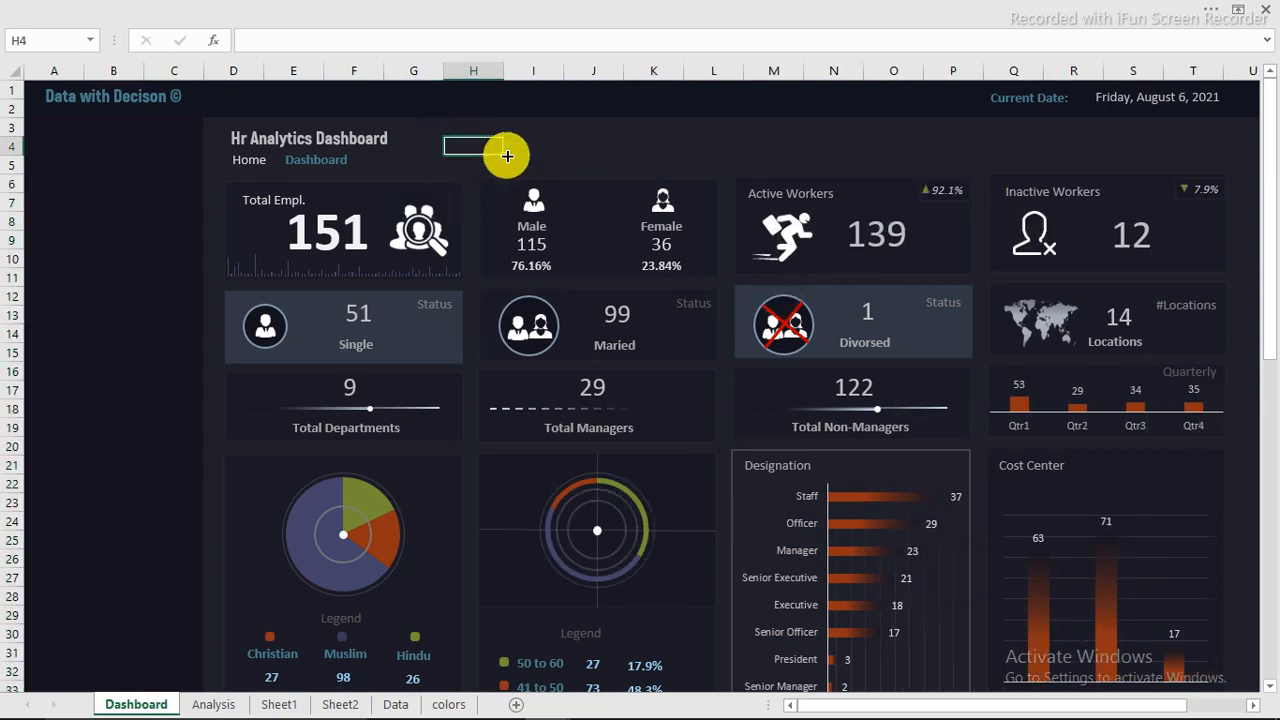
click(446, 202)
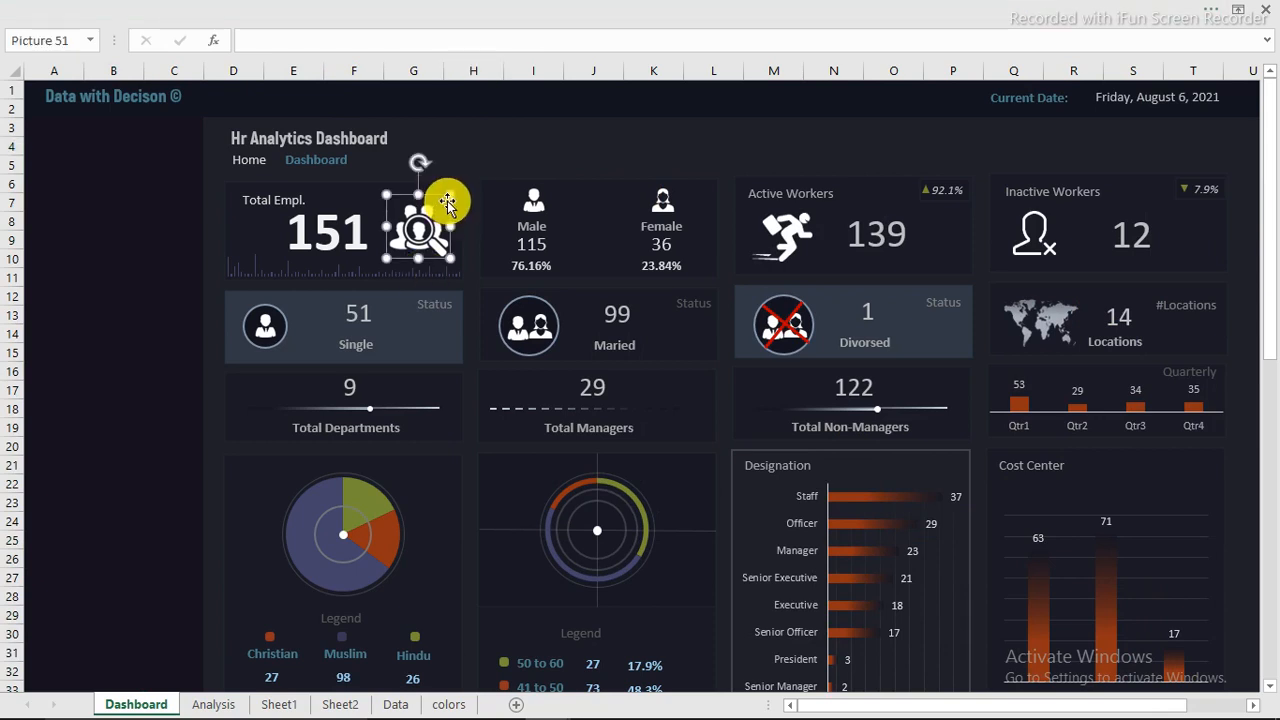
click(448, 208)
key(ctrl+a)
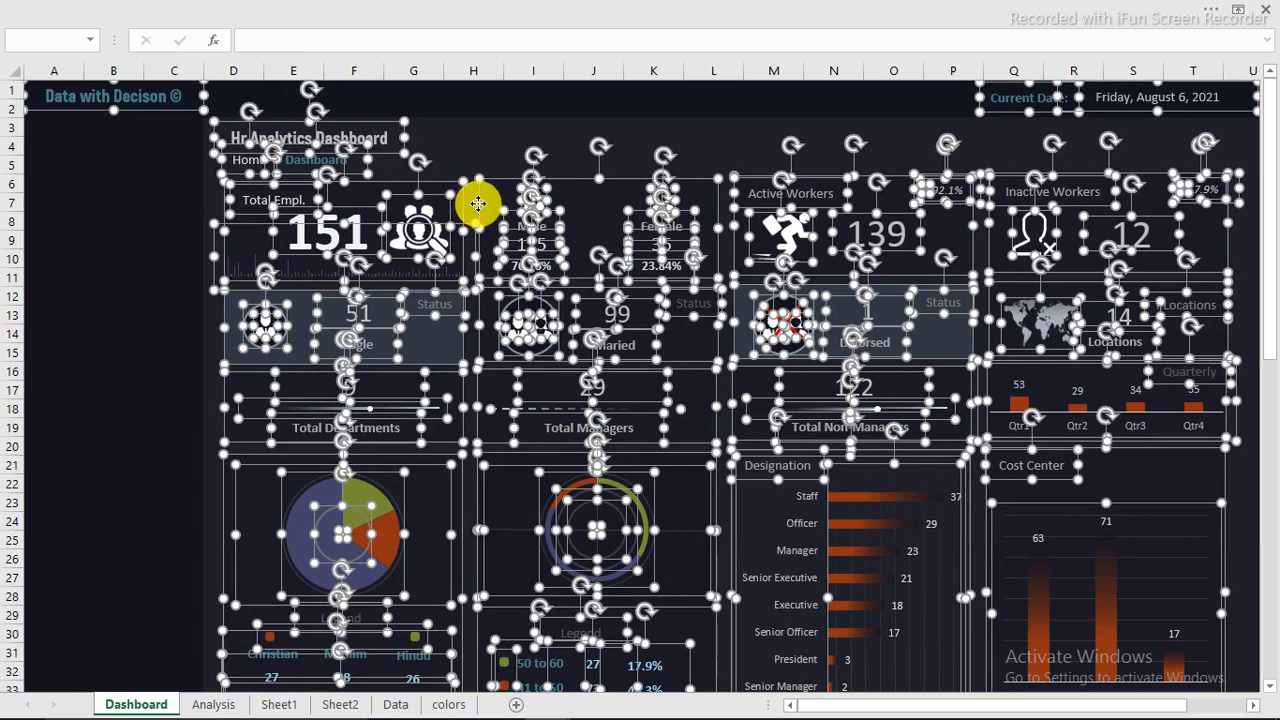
right_click(478, 204)
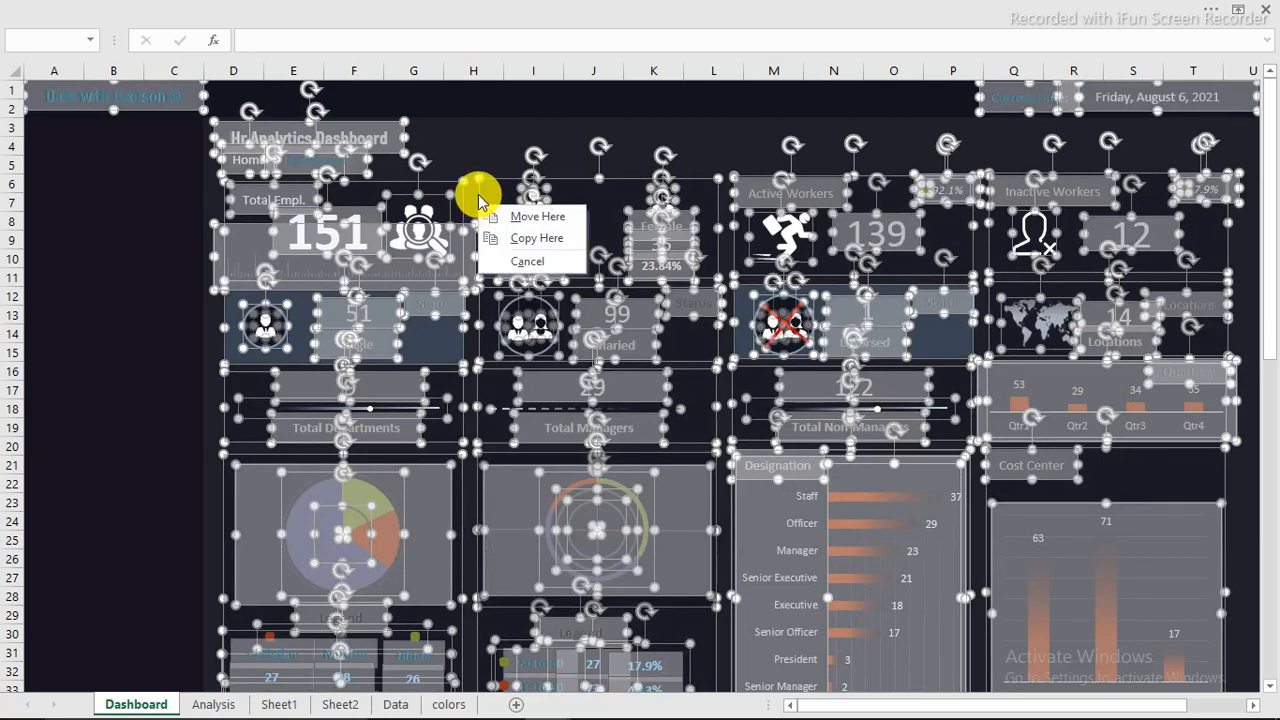
key(Escape)
right_click(477, 194)
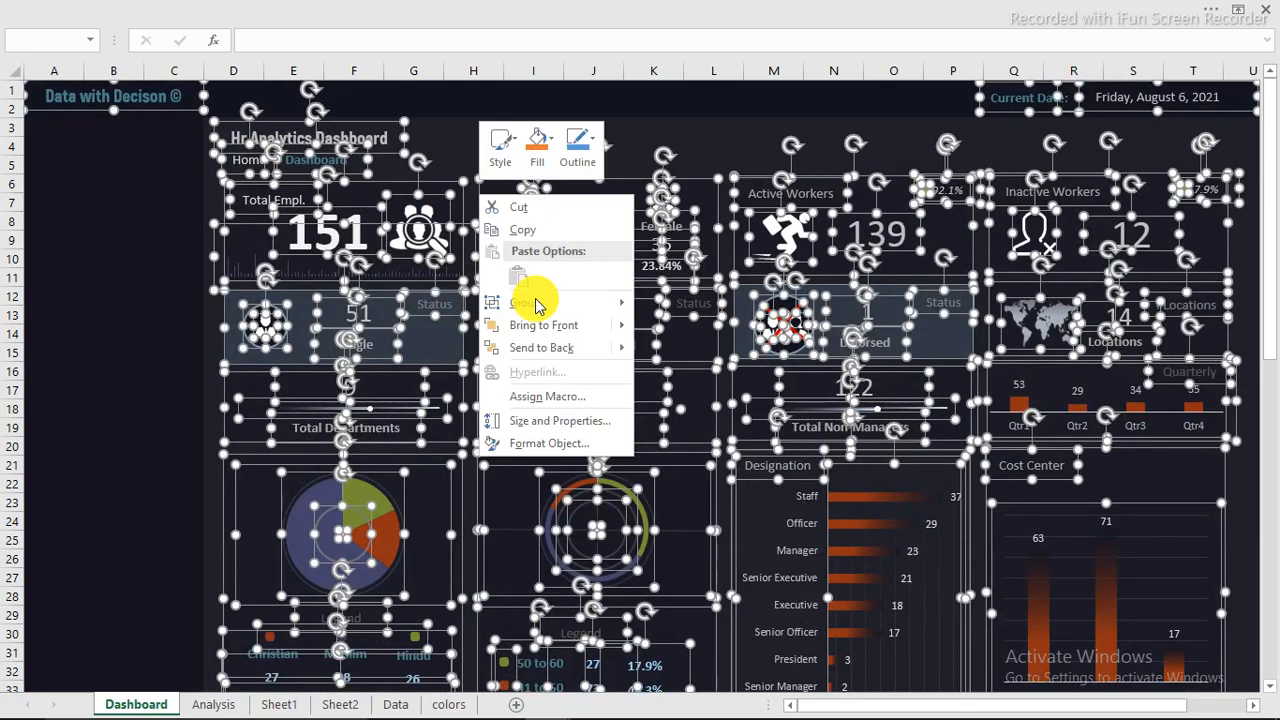
click(549, 447)
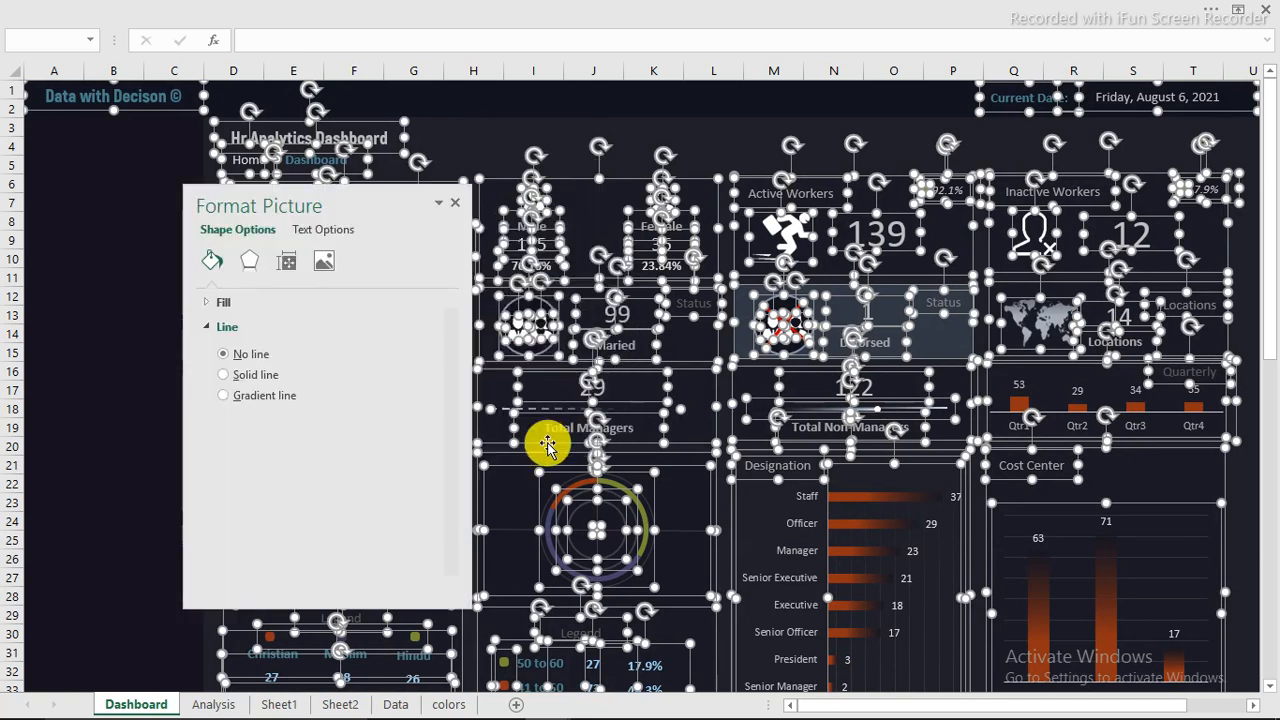
click(287, 264)
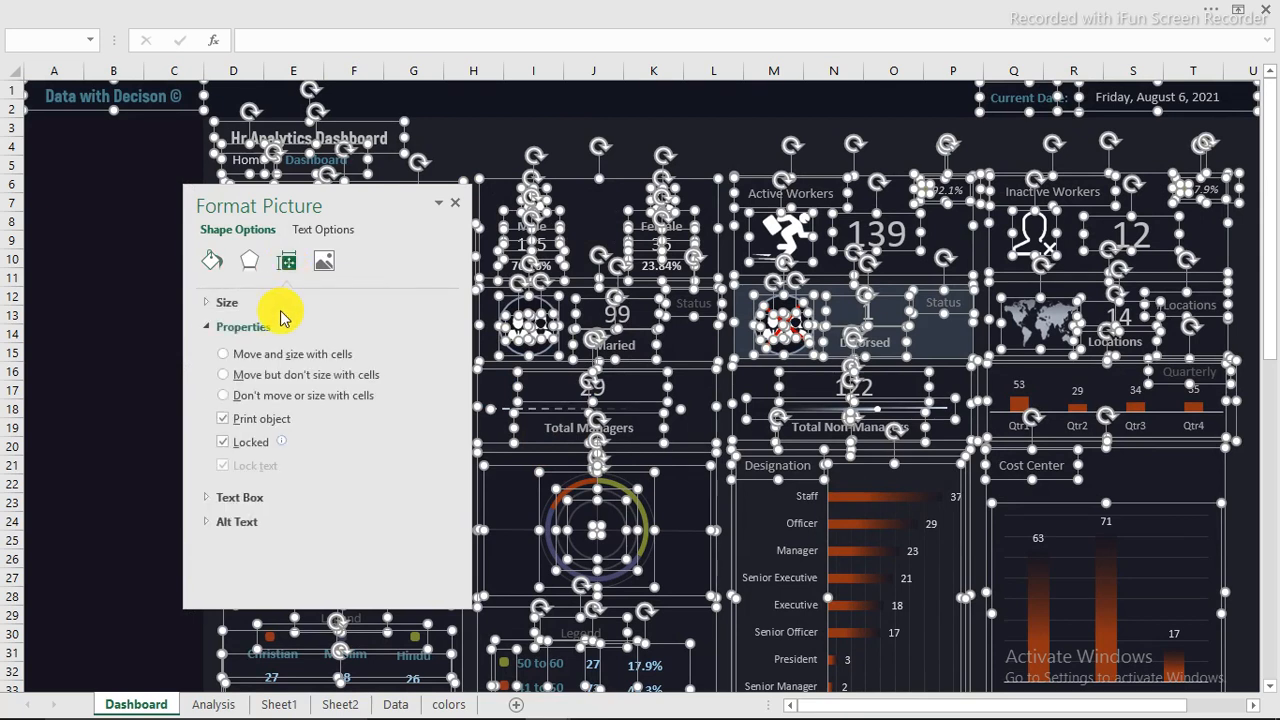
click(222, 328)
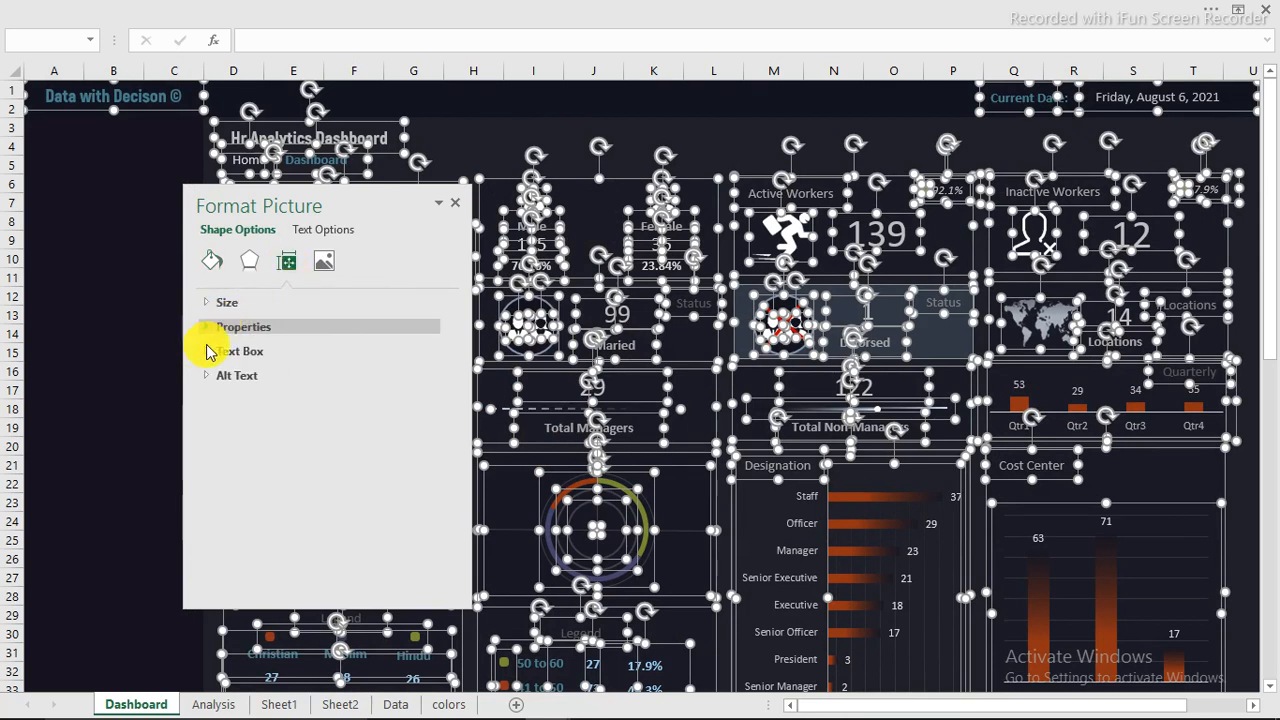
click(215, 328)
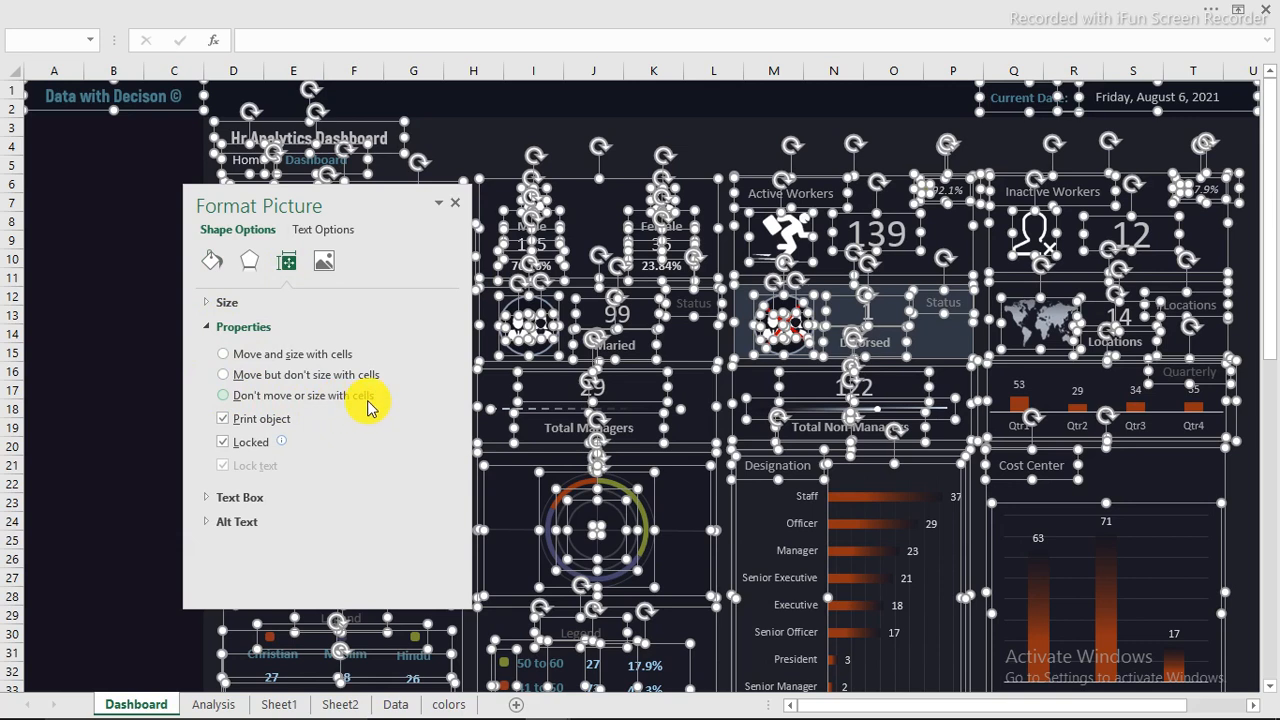
click(223, 396)
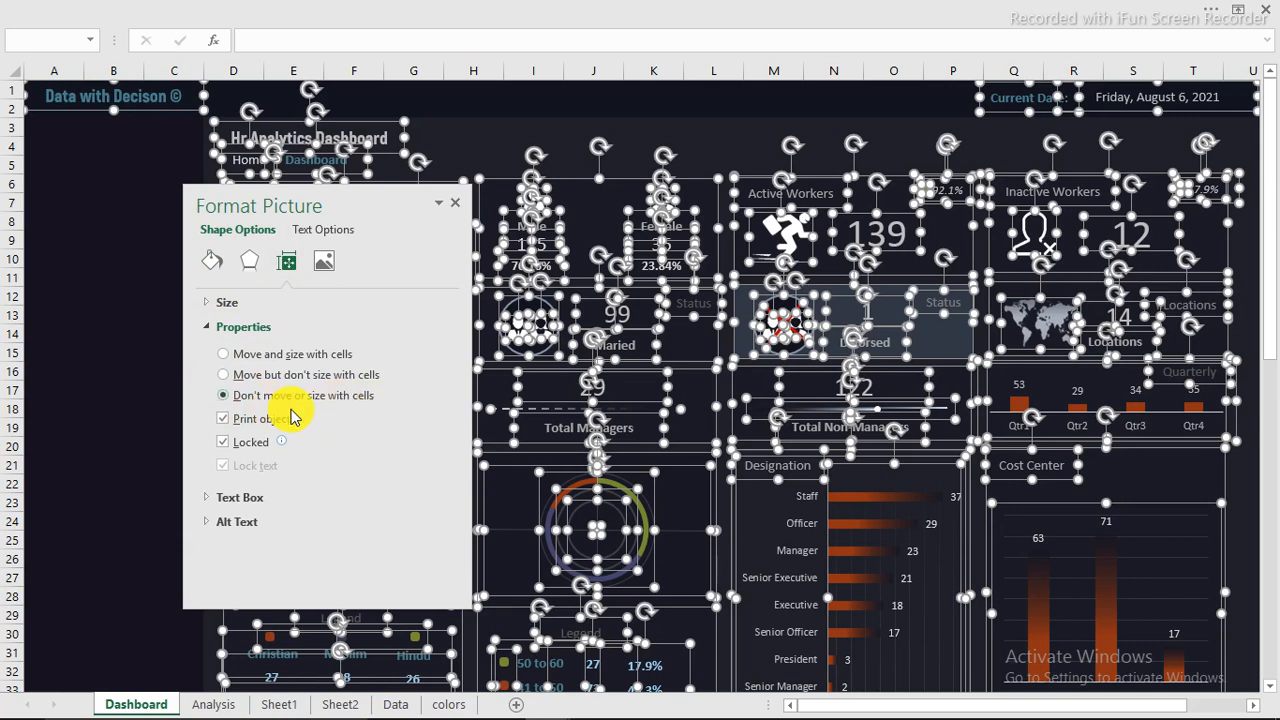
Step: Try widening column I to test the objects' placement, and undo the width change
click(490, 141)
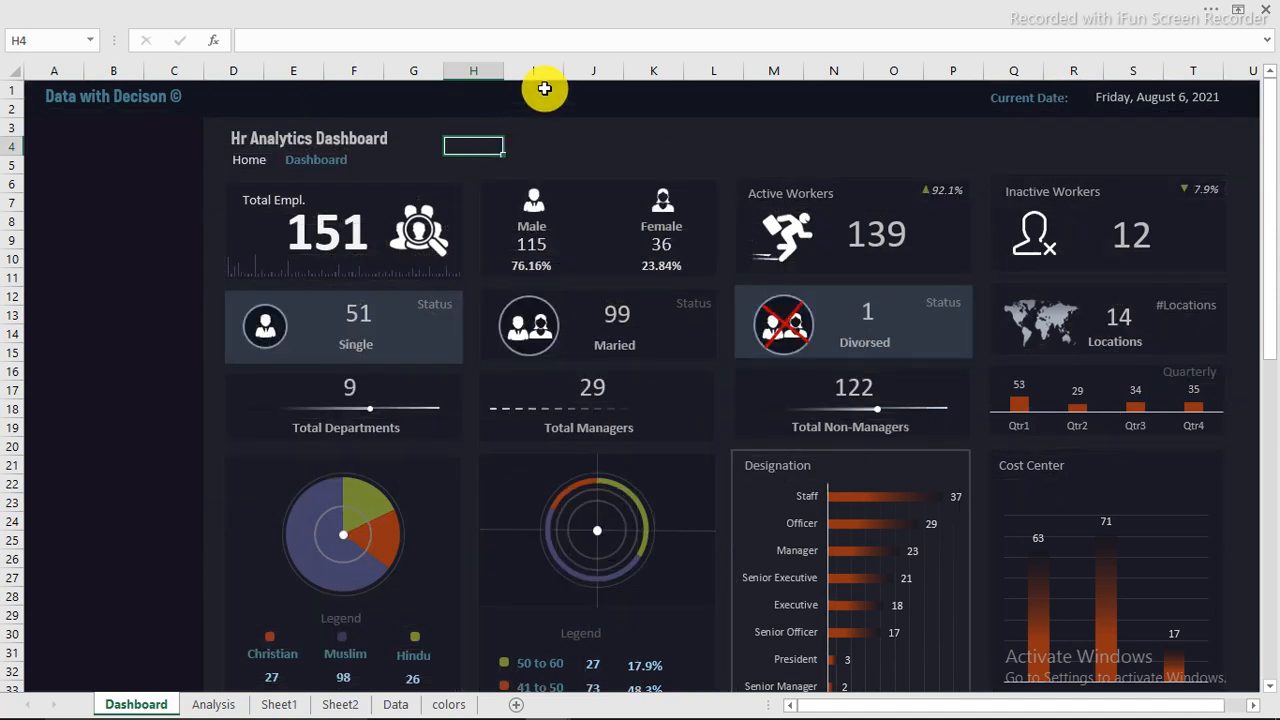
drag(564, 76, 871, 101)
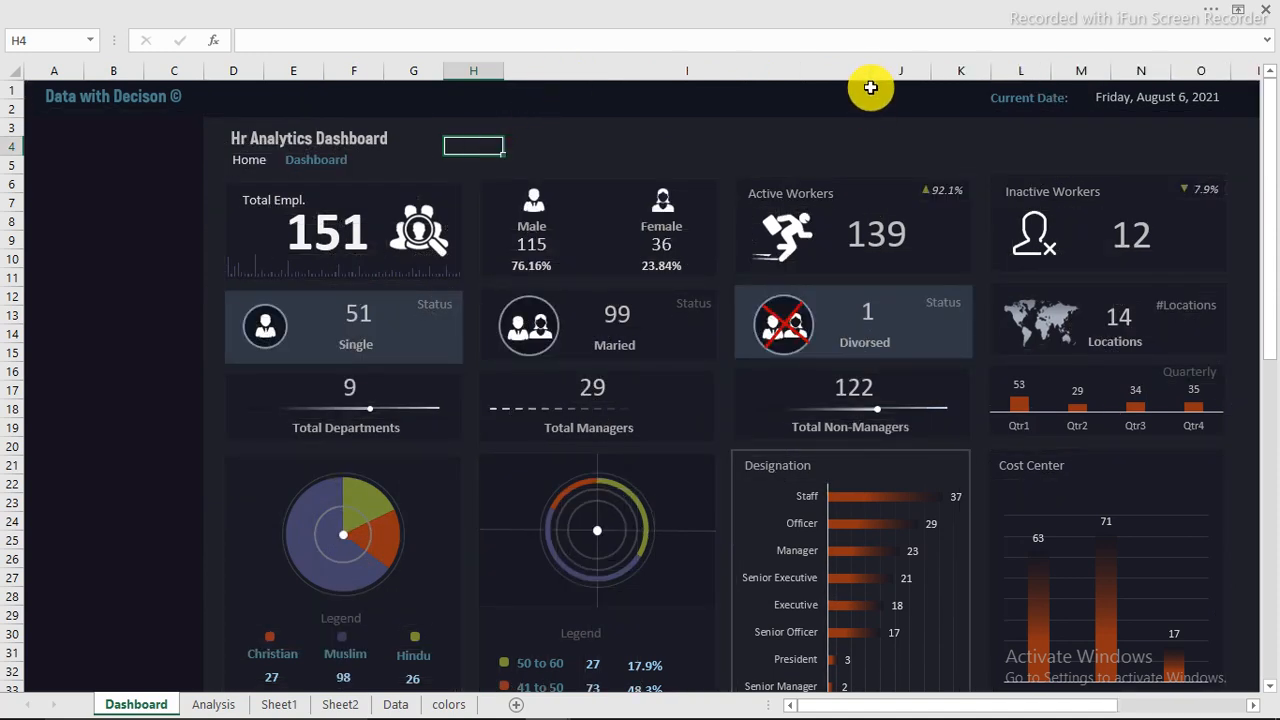
key(ctrl+z)
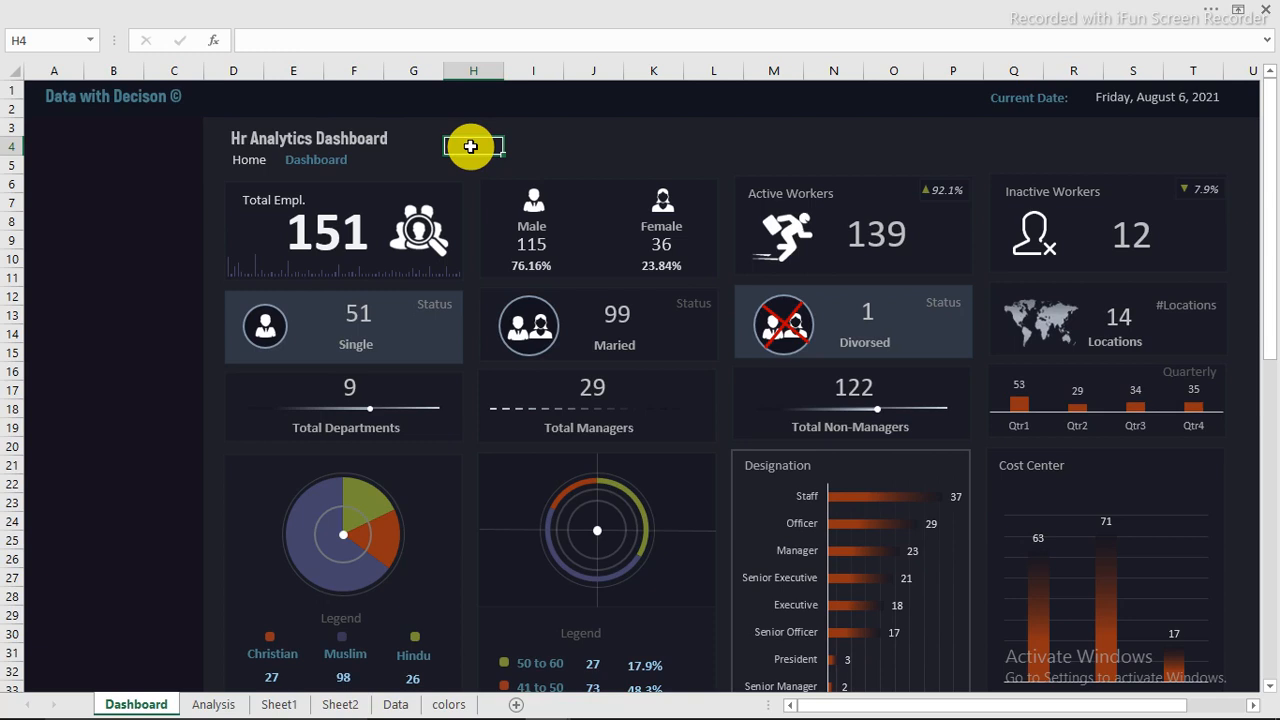
Step: Widen column H to form a long search bar in row 4 and fill cell H4 with the recent Dark Red colour
drag(504, 67, 783, 72)
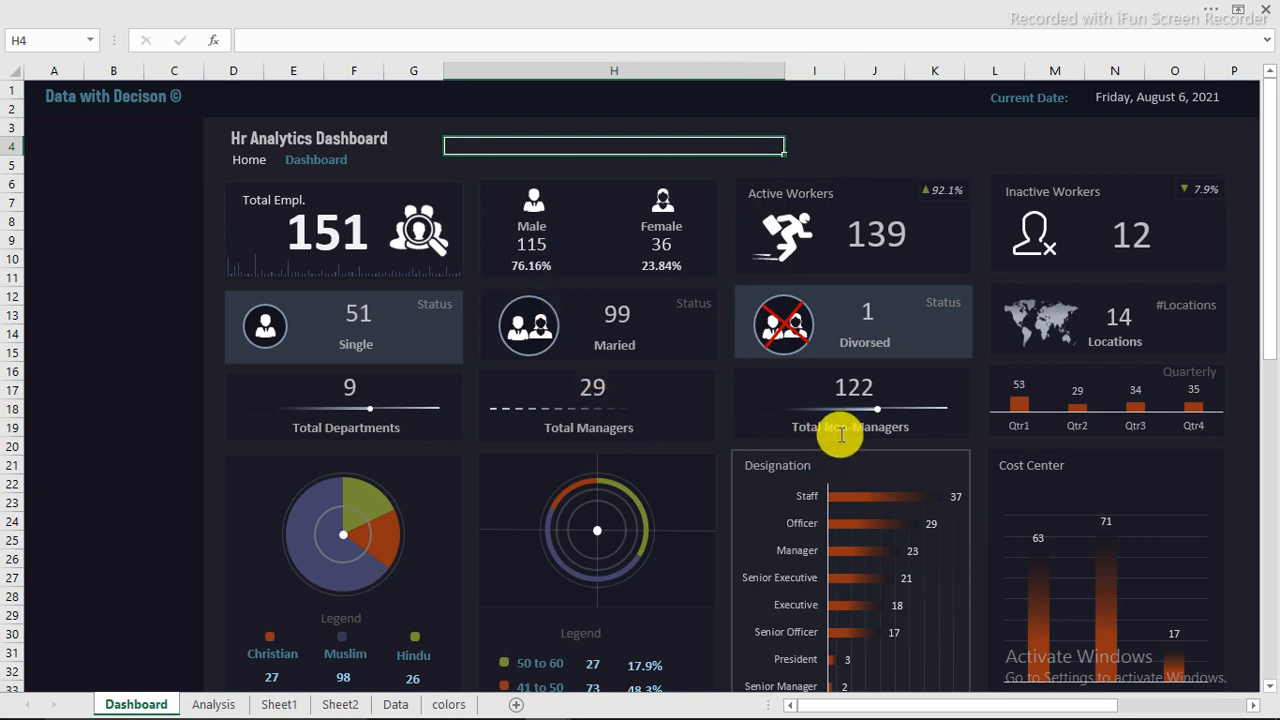
click(122, 13)
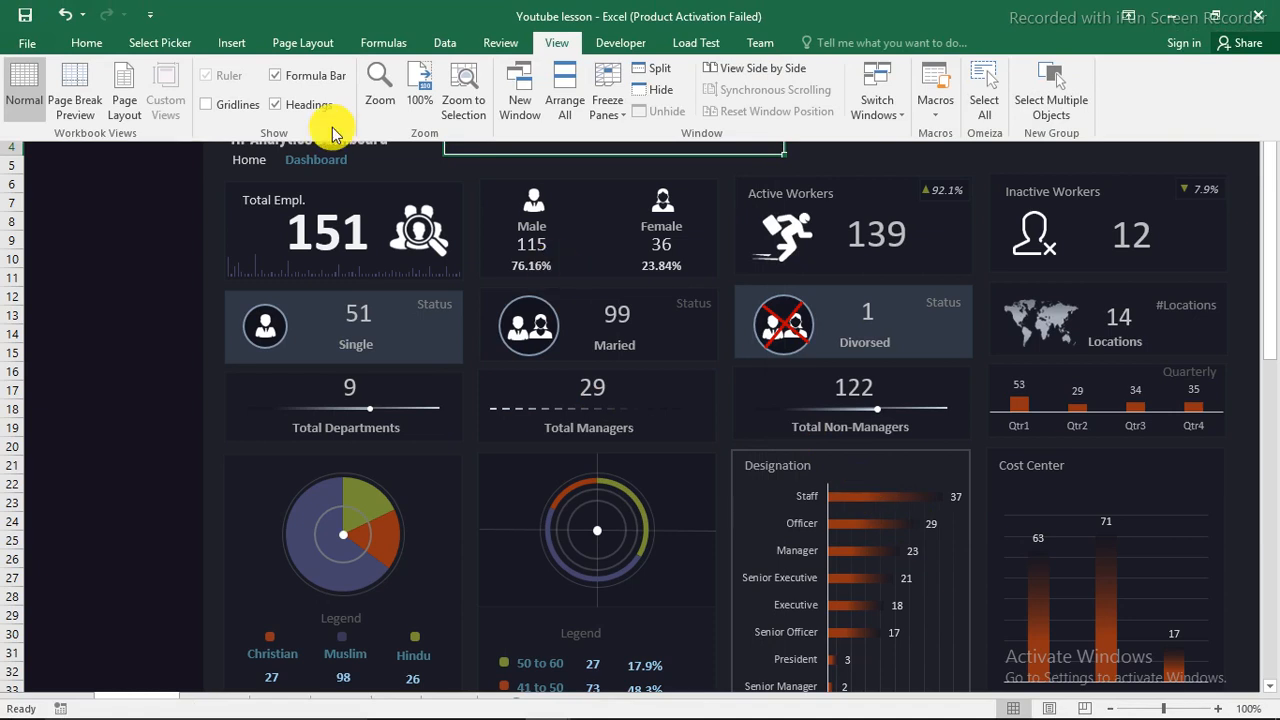
click(87, 42)
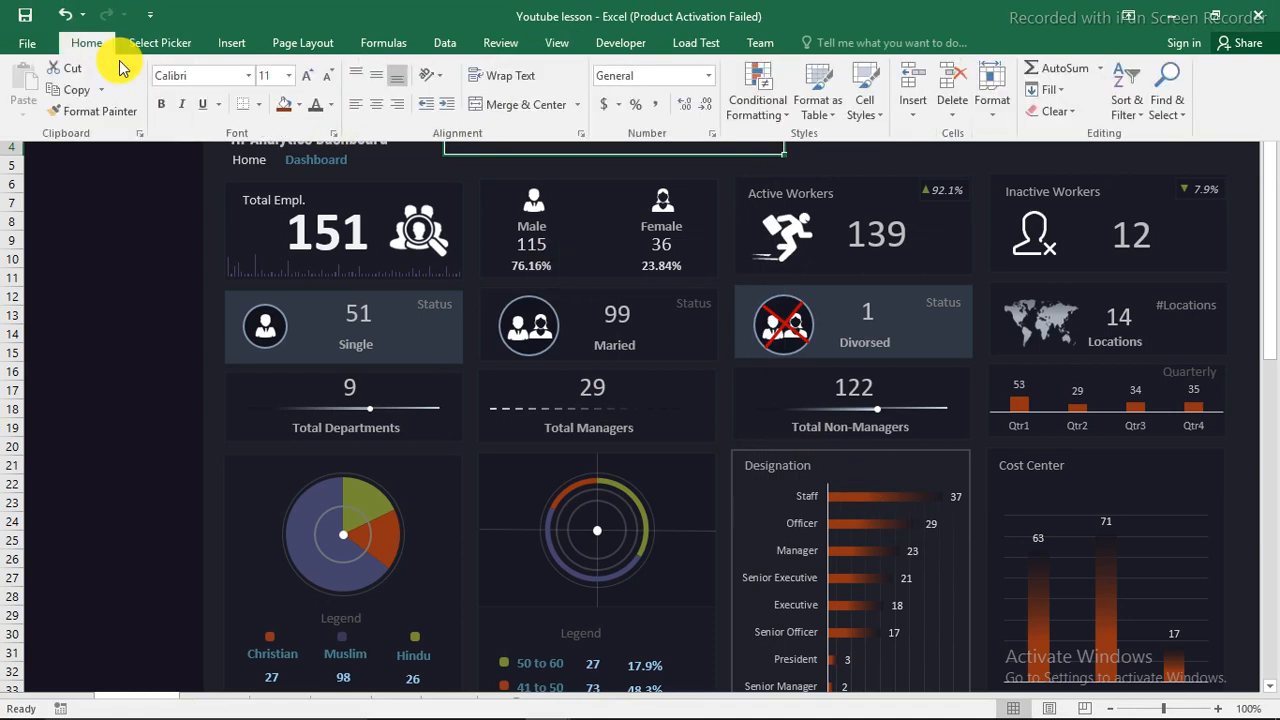
click(296, 106)
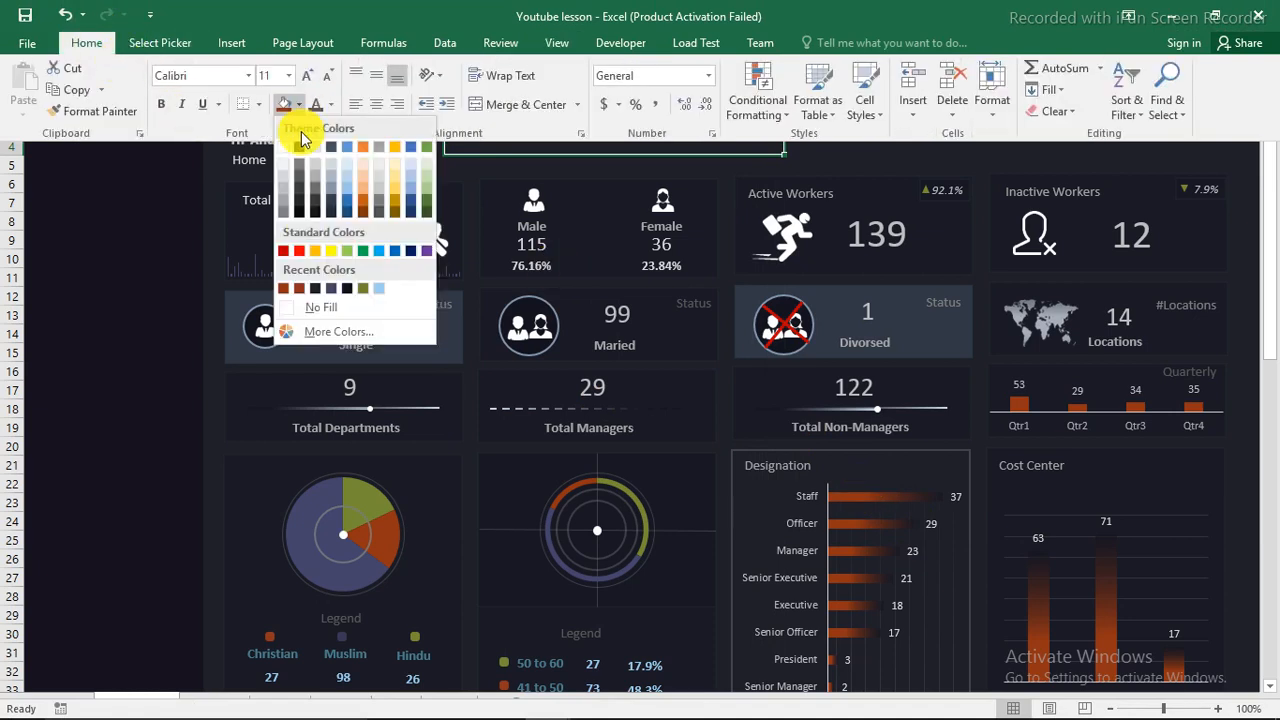
click(285, 289)
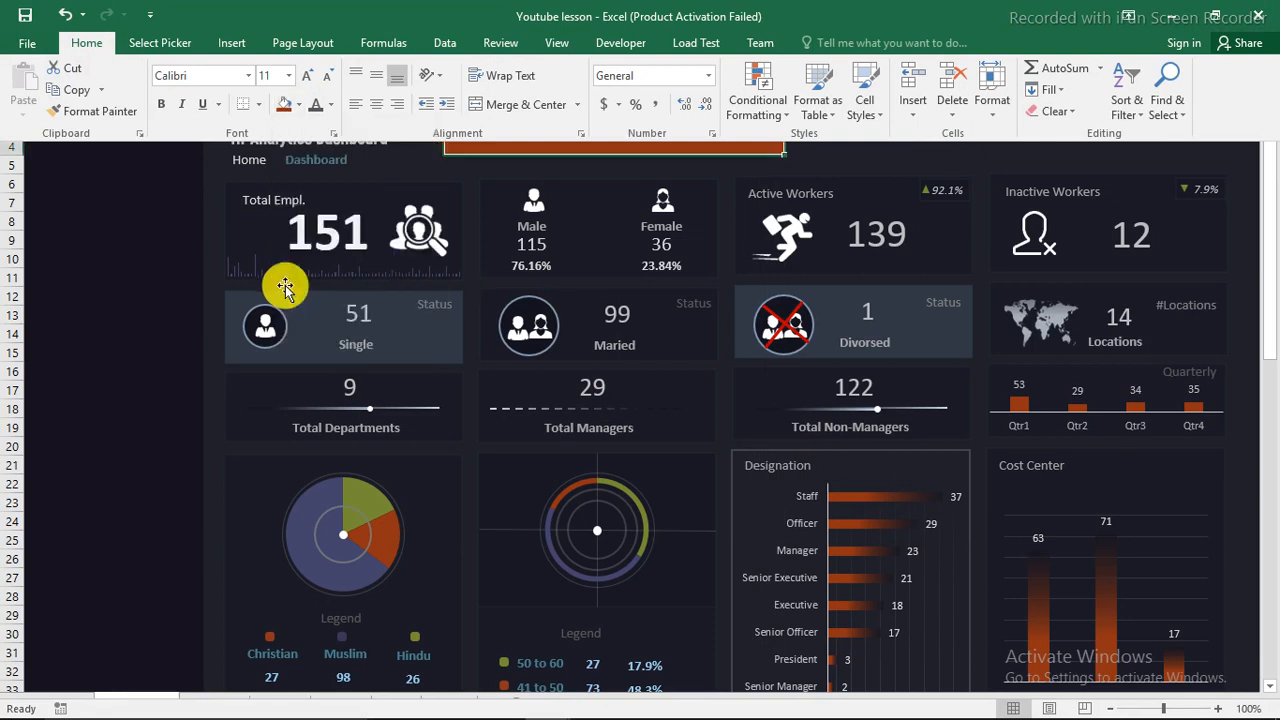
click(159, 258)
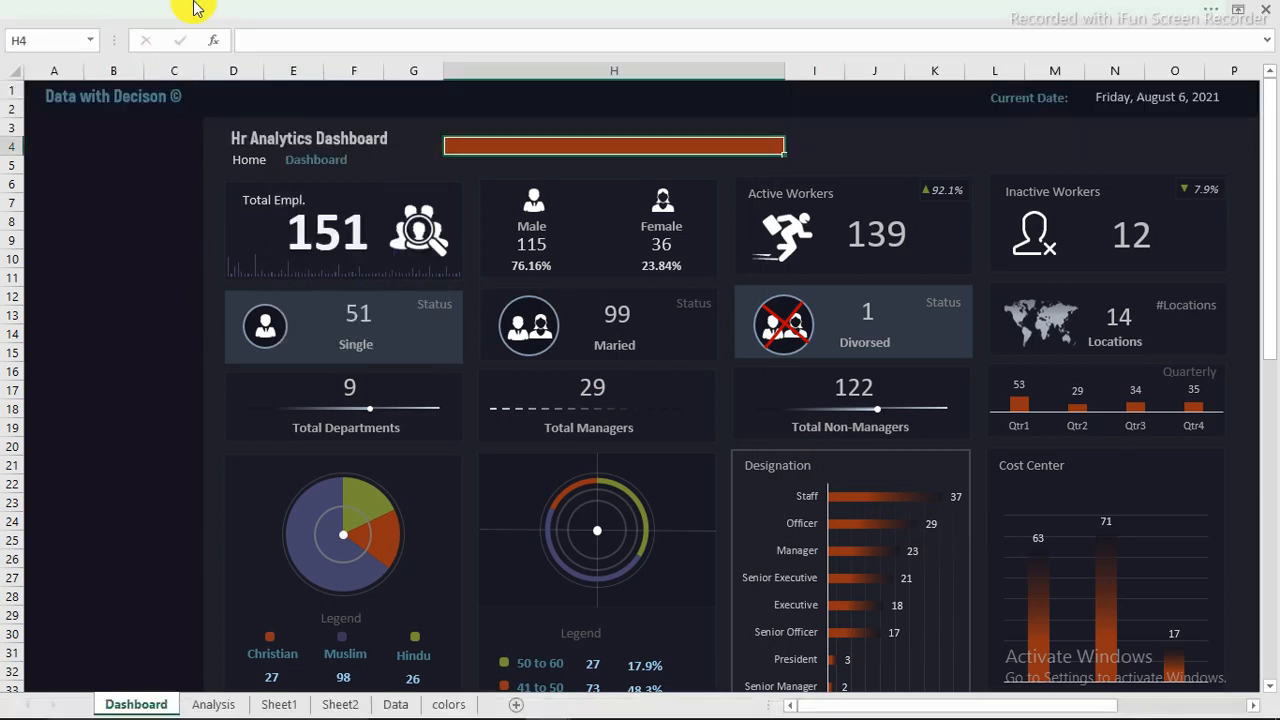
Step: Enter the placeholder text "fgjdjgdl" in the coloured search bar cell H4
text(fgjdjgdl)
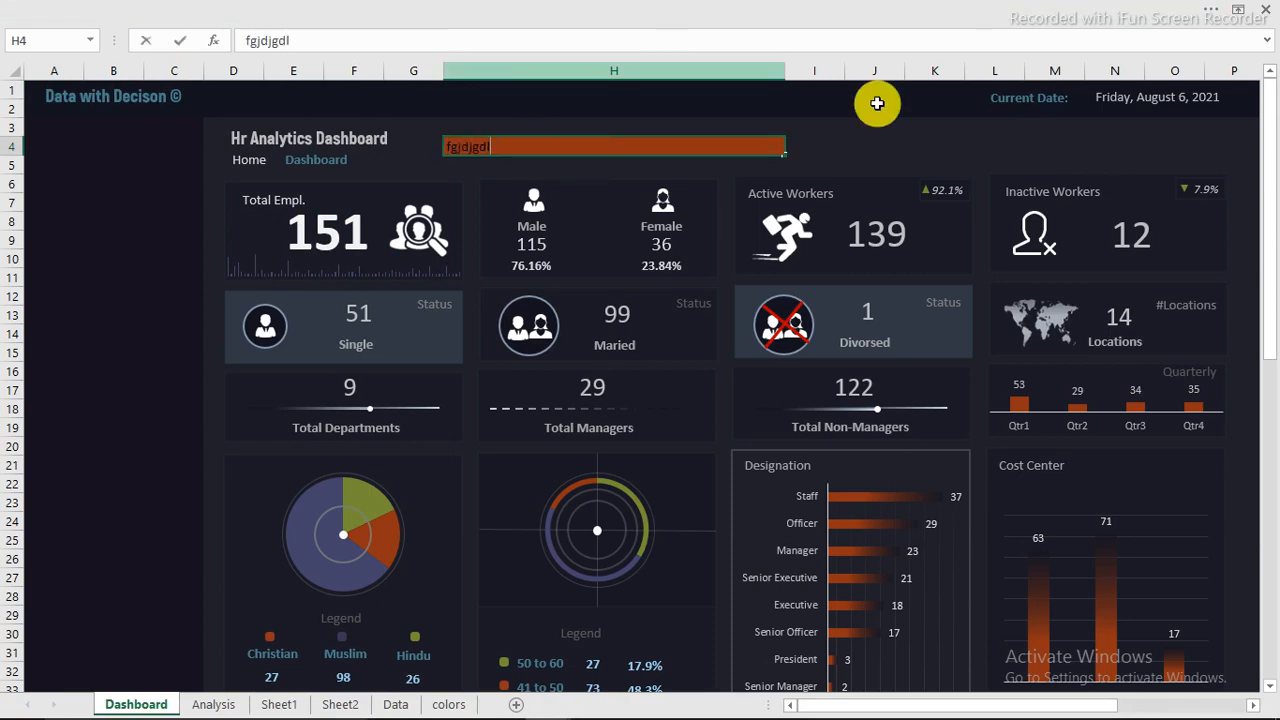
click(915, 162)
click(508, 145)
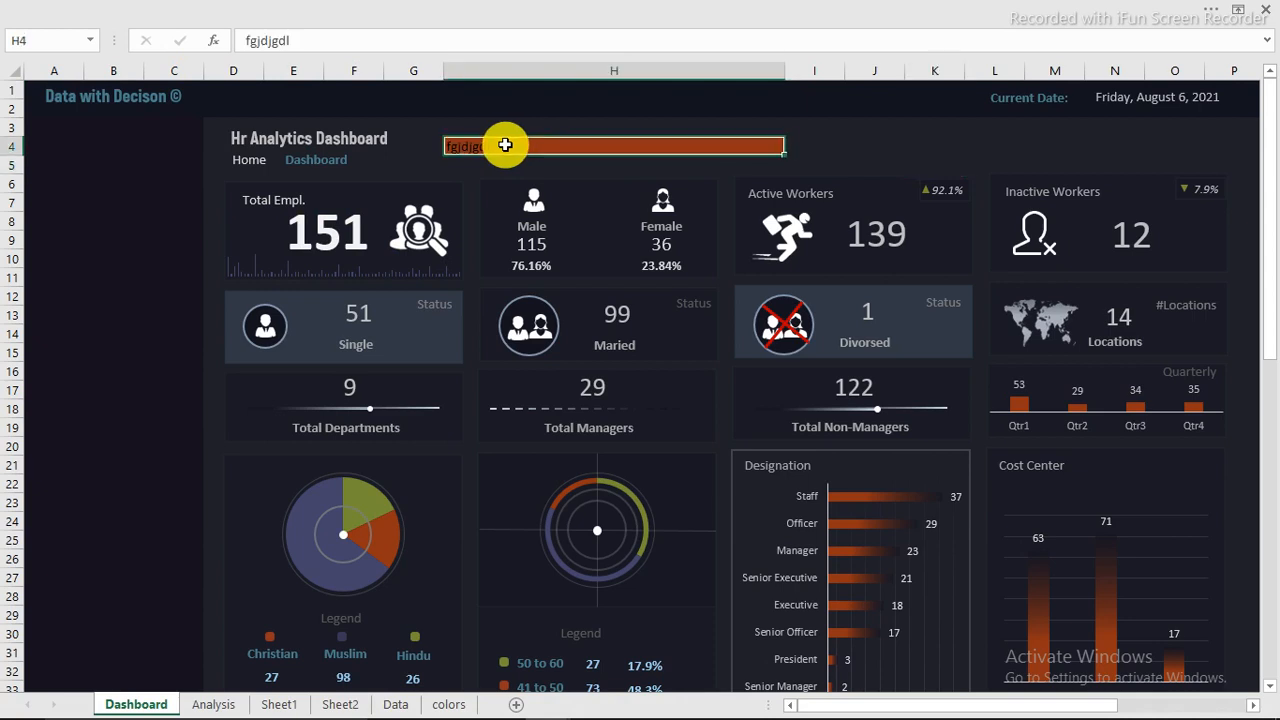
Step: Format the placeholder text in H4 as centred, bold and white at font size 14, and collapse the ribbon again
click(175, 20)
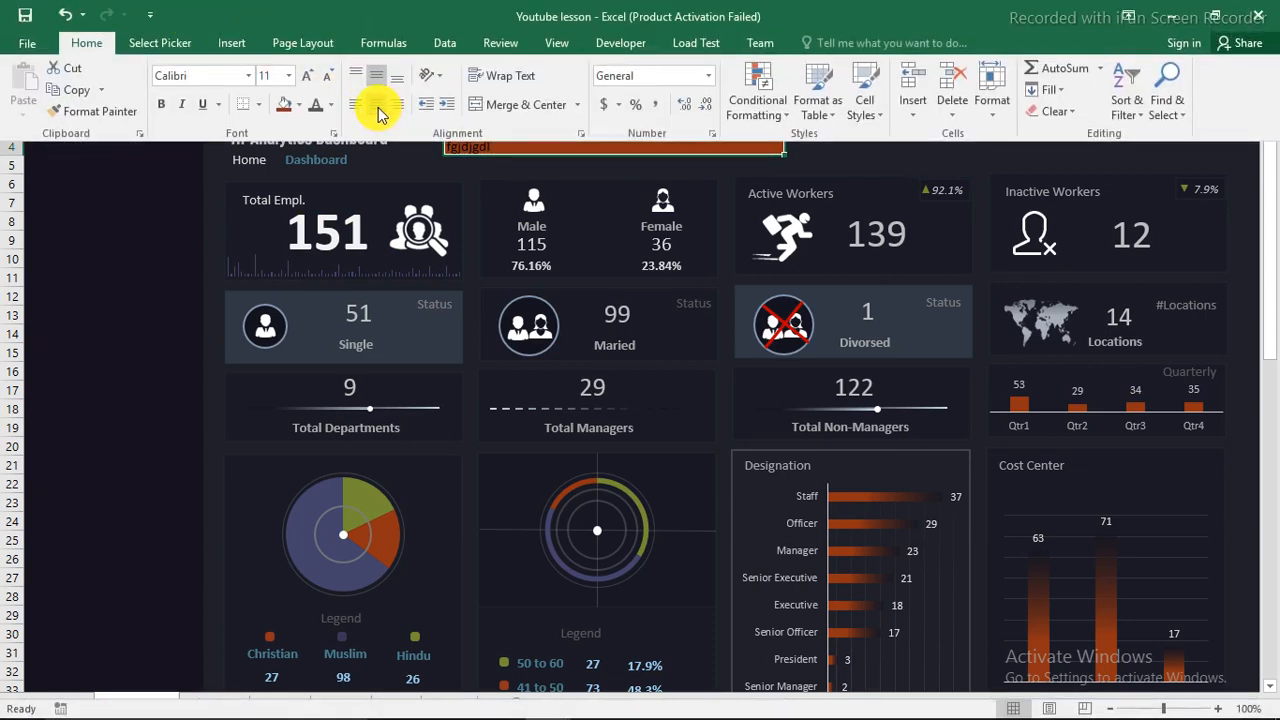
click(377, 106)
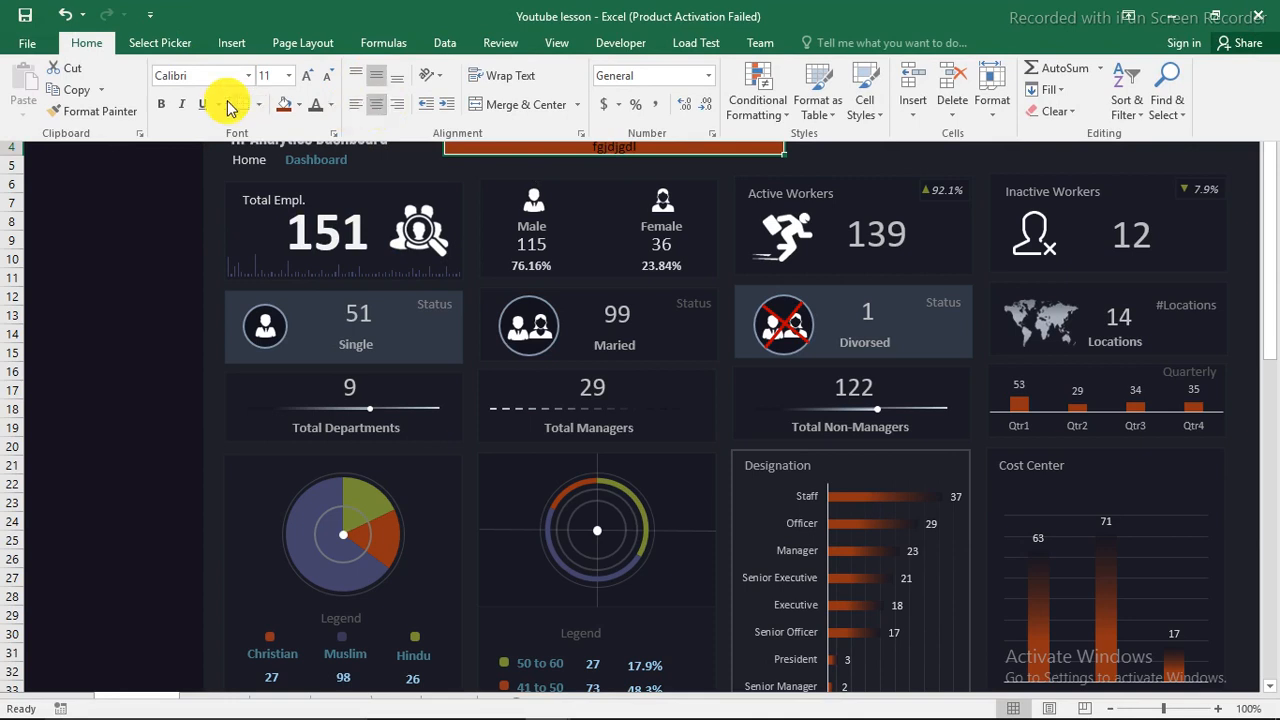
click(332, 105)
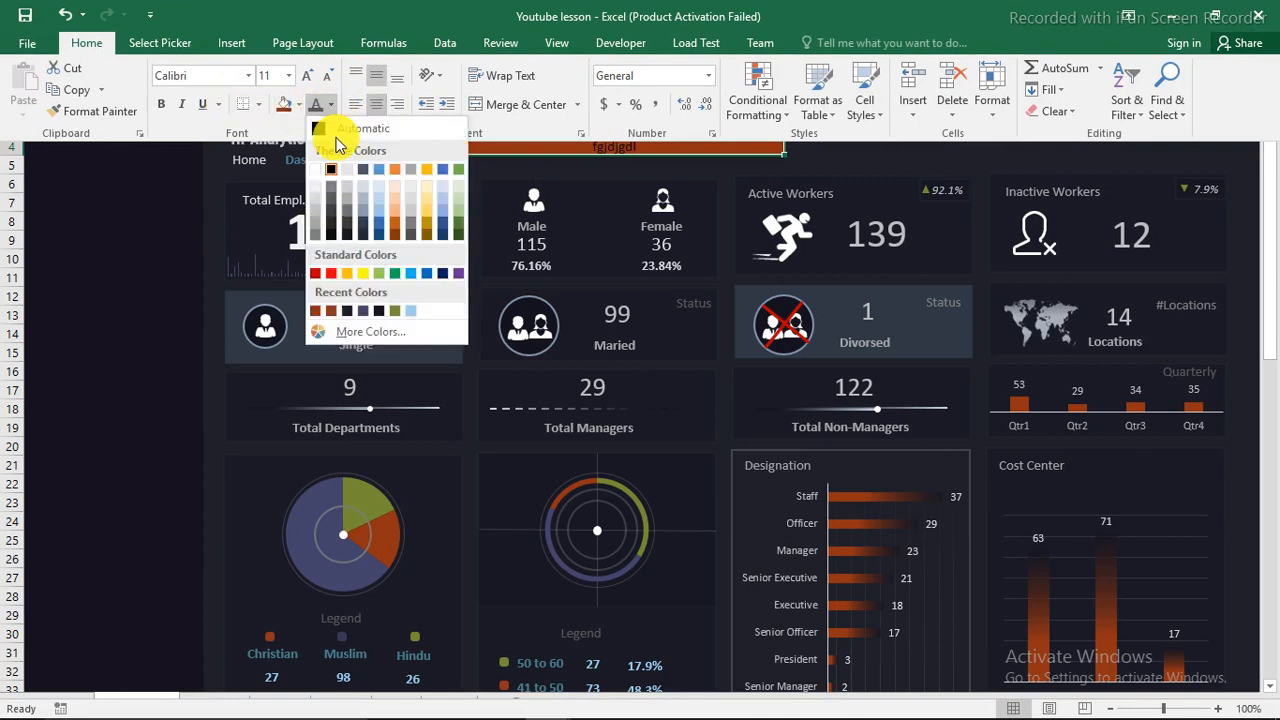
click(316, 197)
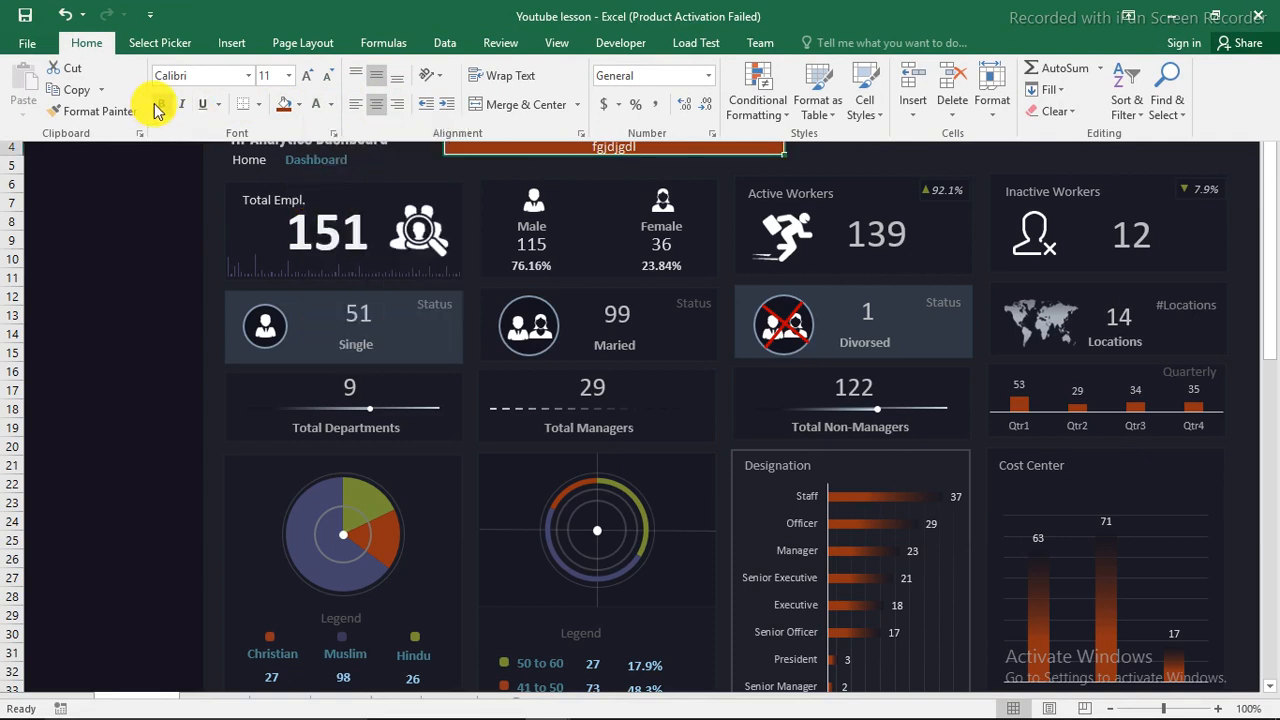
click(305, 80)
click(305, 80)
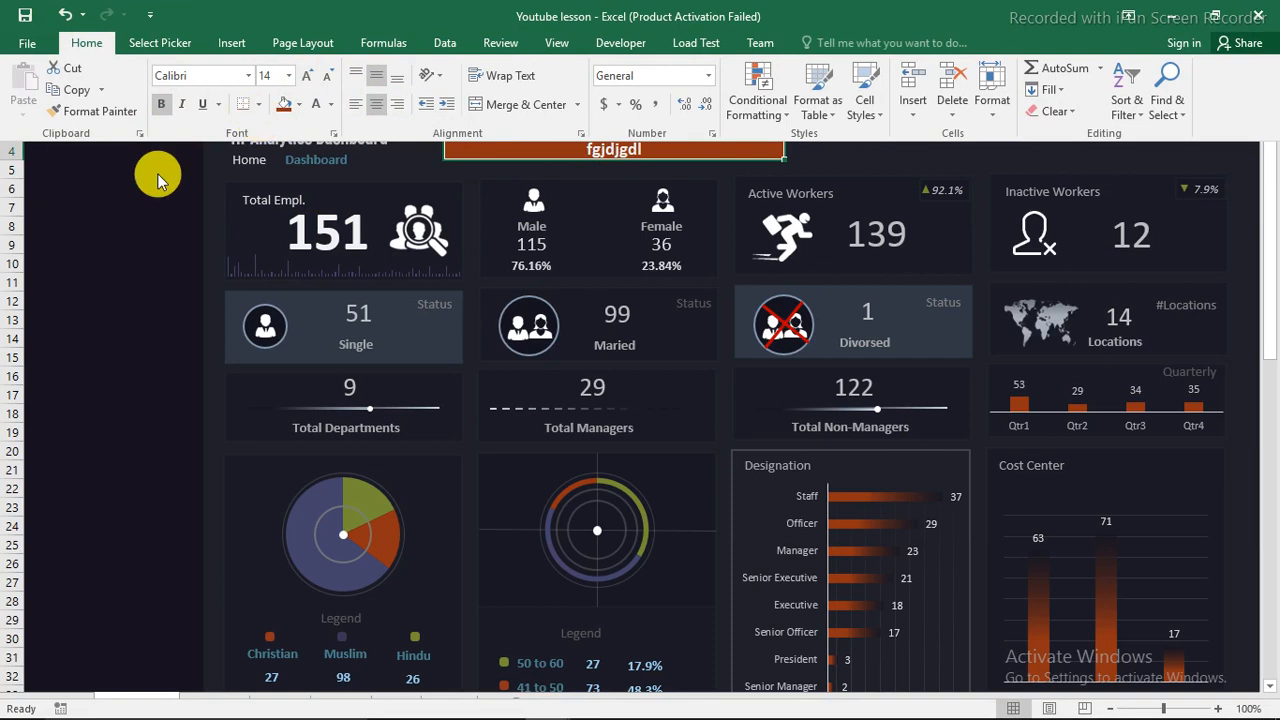
click(157, 178)
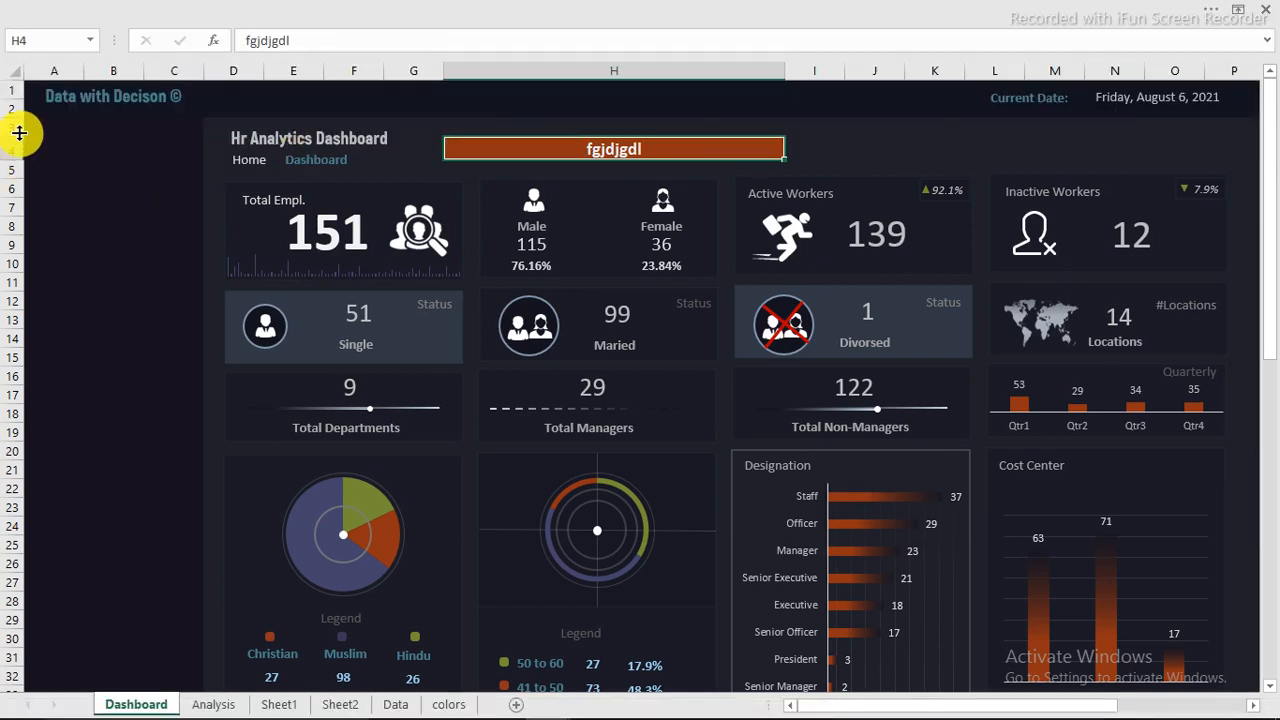
Step: Shrink row 3, make row 4 taller, narrow column G slightly and widen column H to enlarge the search bar
drag(19, 133, 20, 163)
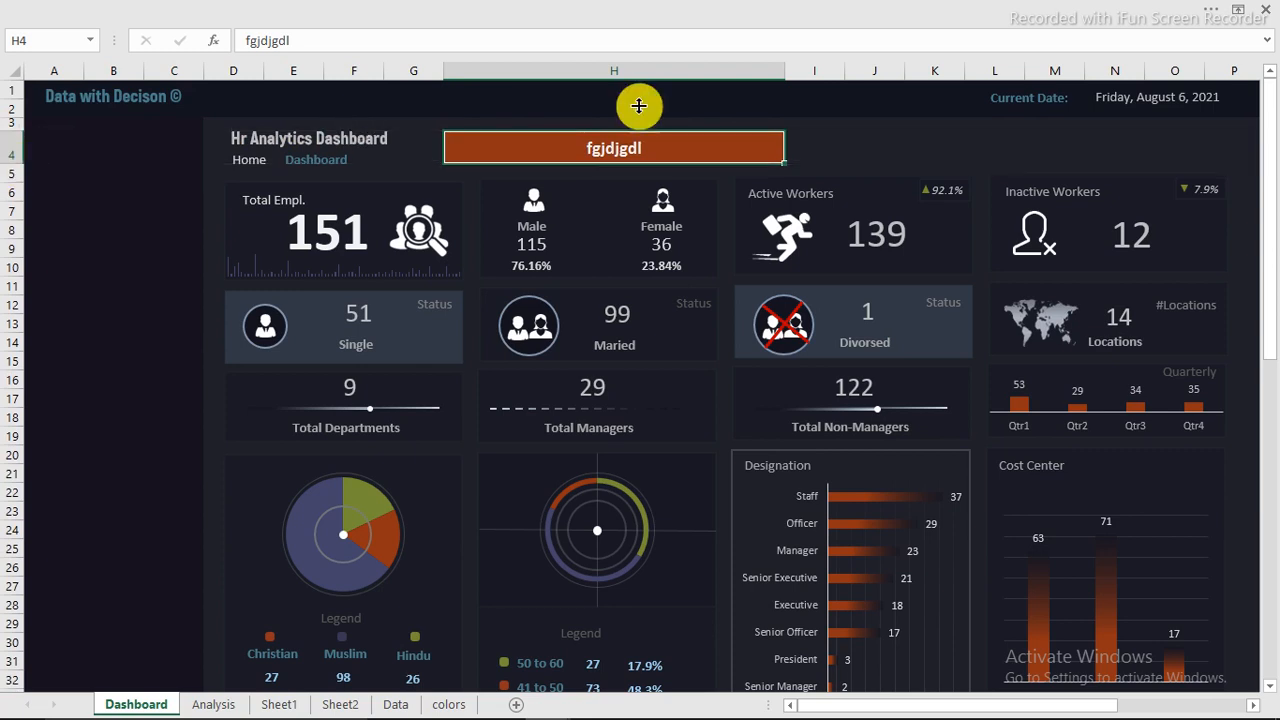
drag(786, 72, 811, 71)
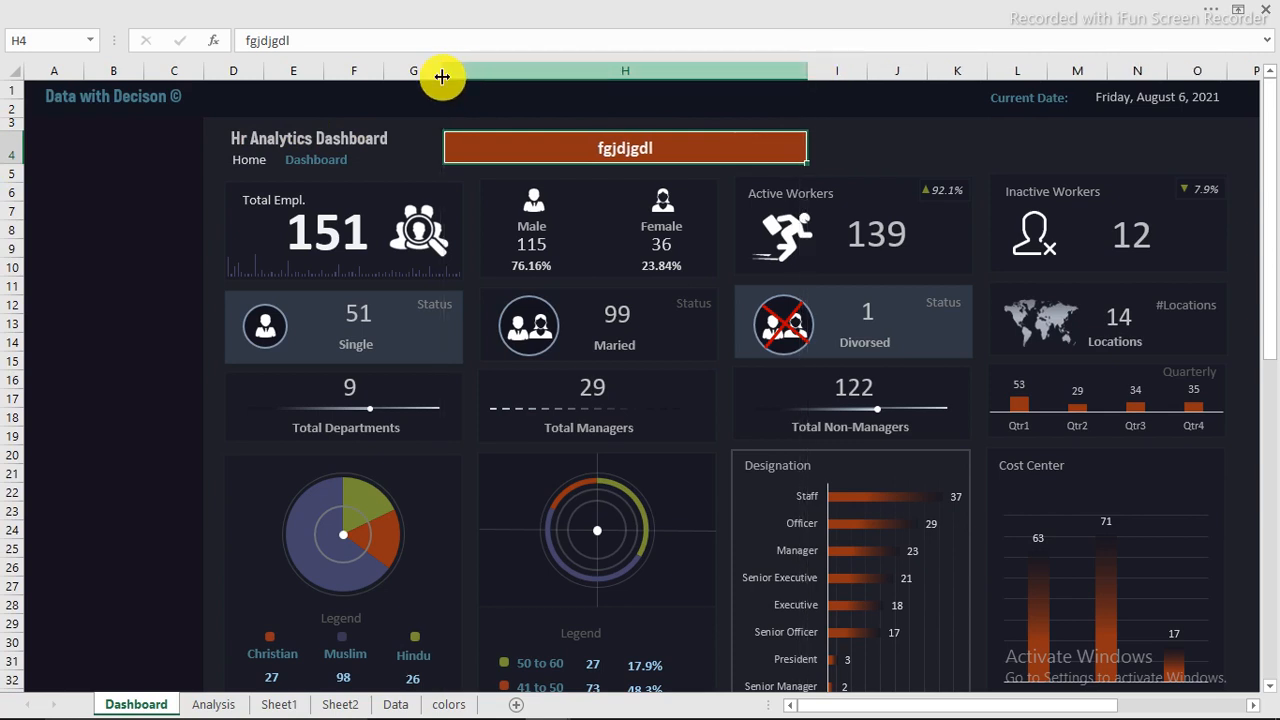
drag(442, 72, 437, 72)
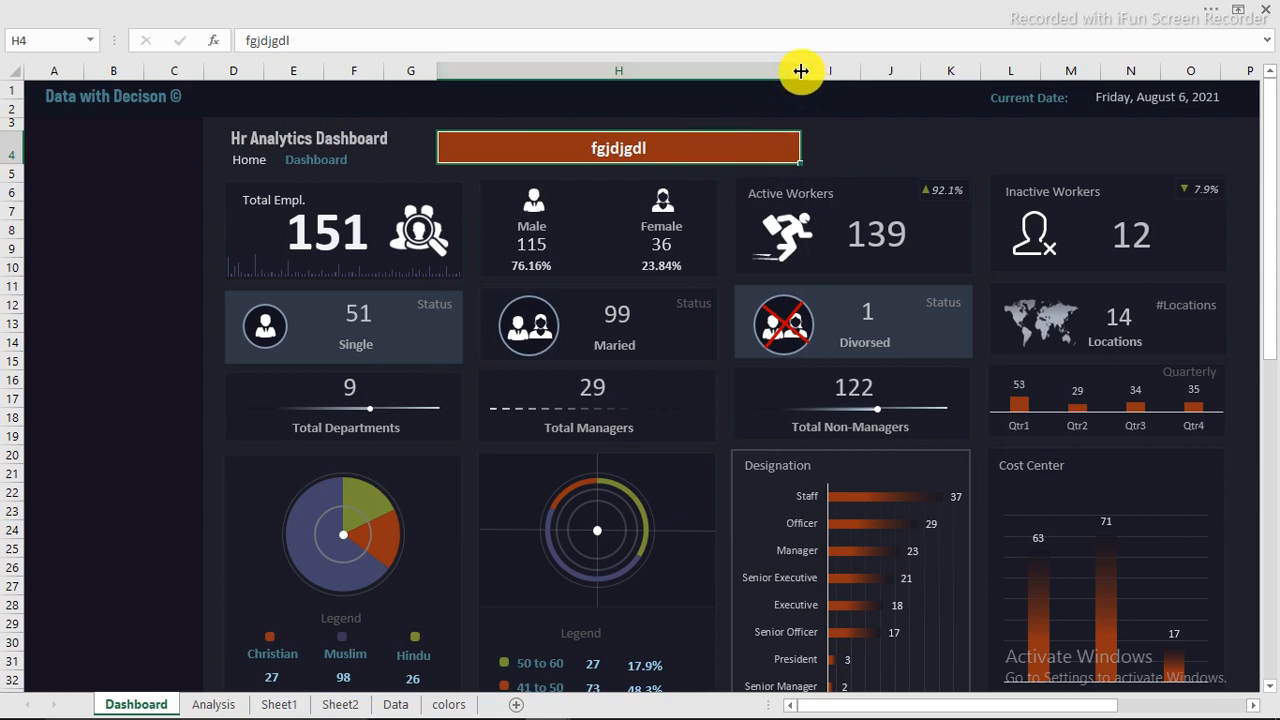
drag(801, 71, 810, 71)
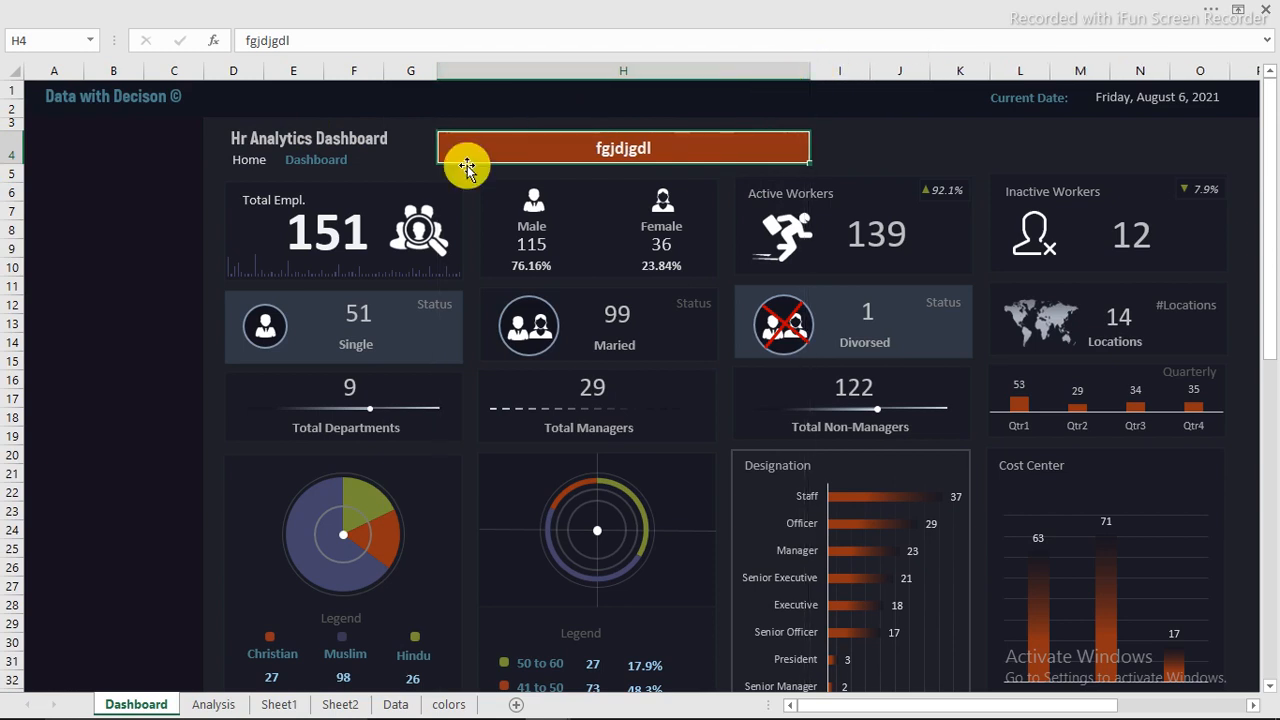
click(128, 174)
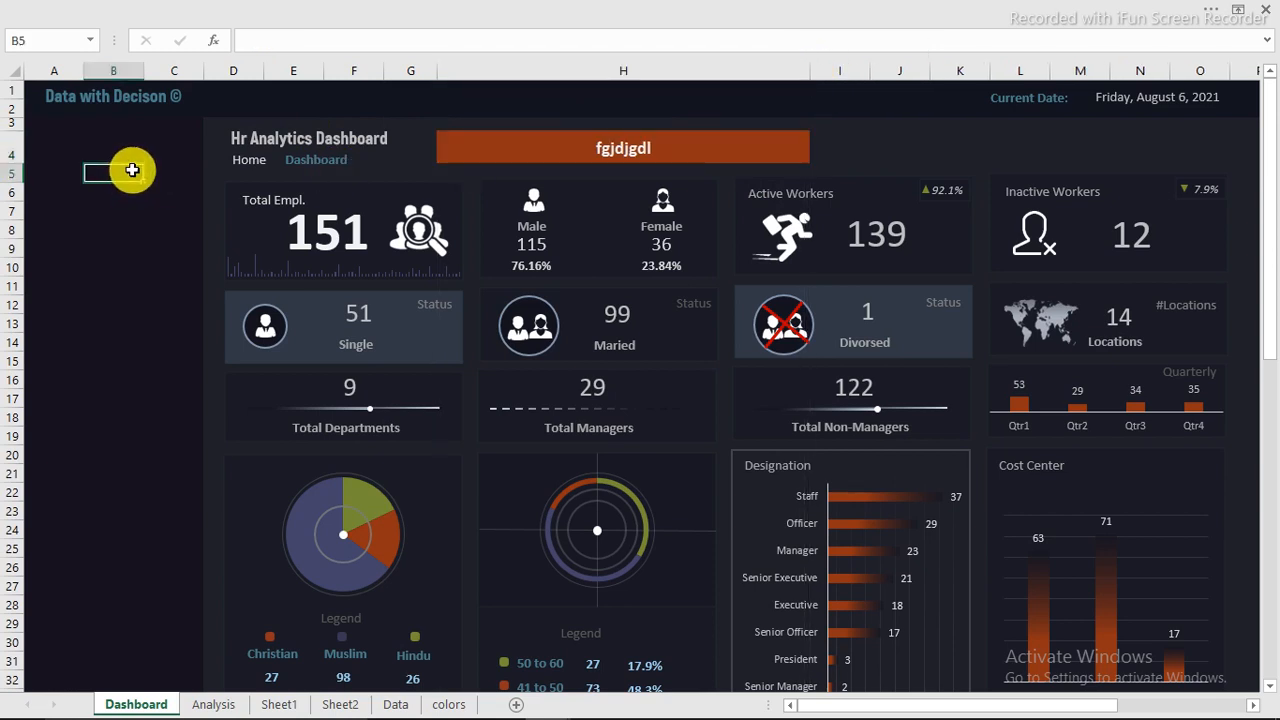
click(541, 146)
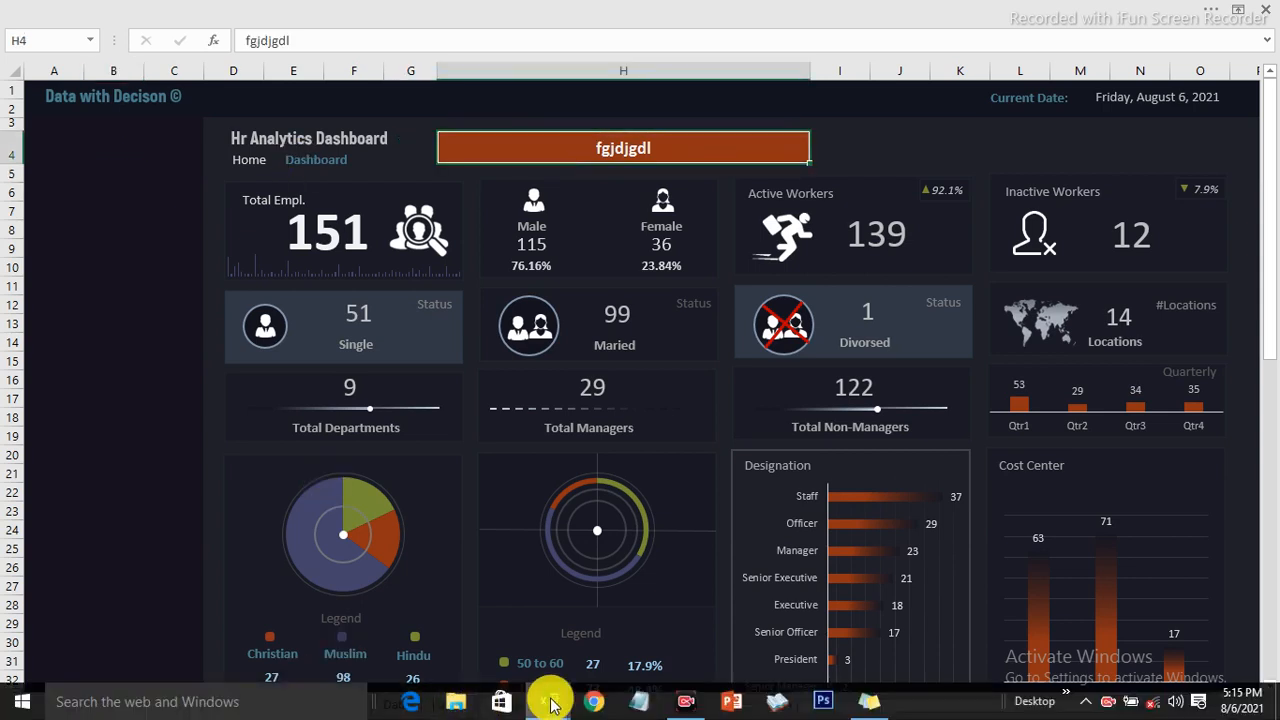
Step: Switch to the Hr Dashboard workbook to examine its finished employee search bar
mouse_move(549, 695)
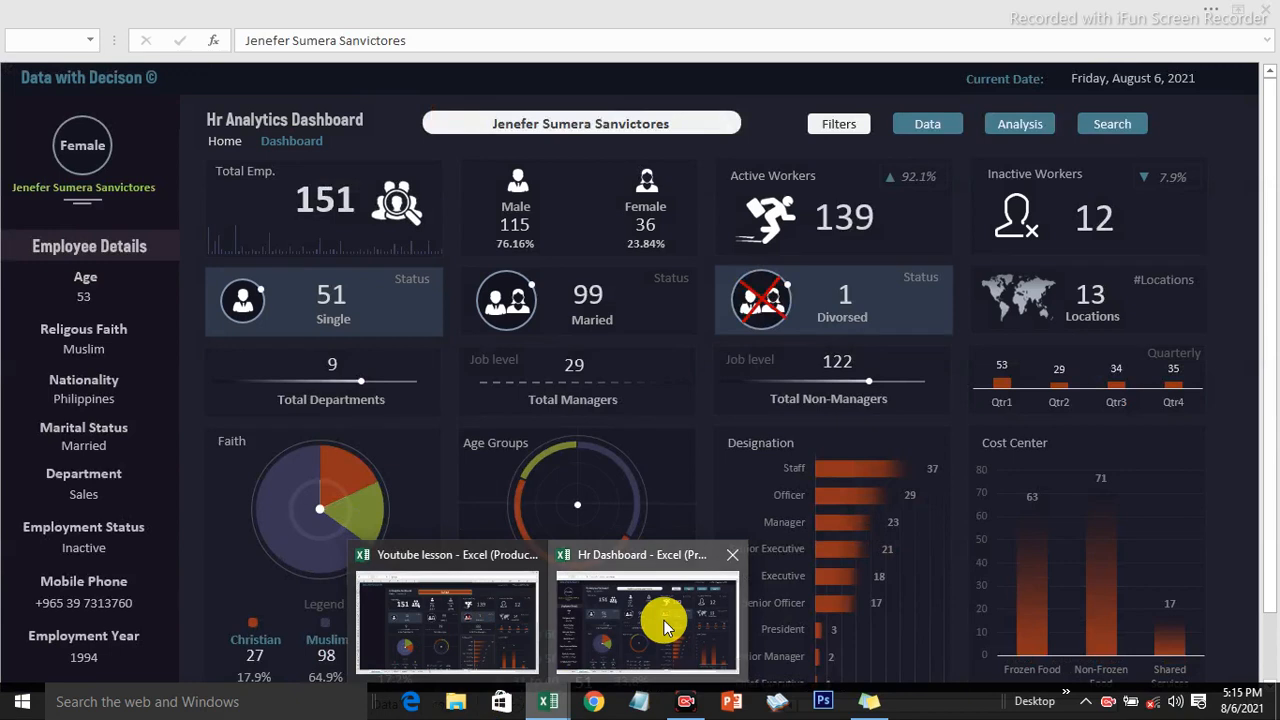
click(664, 620)
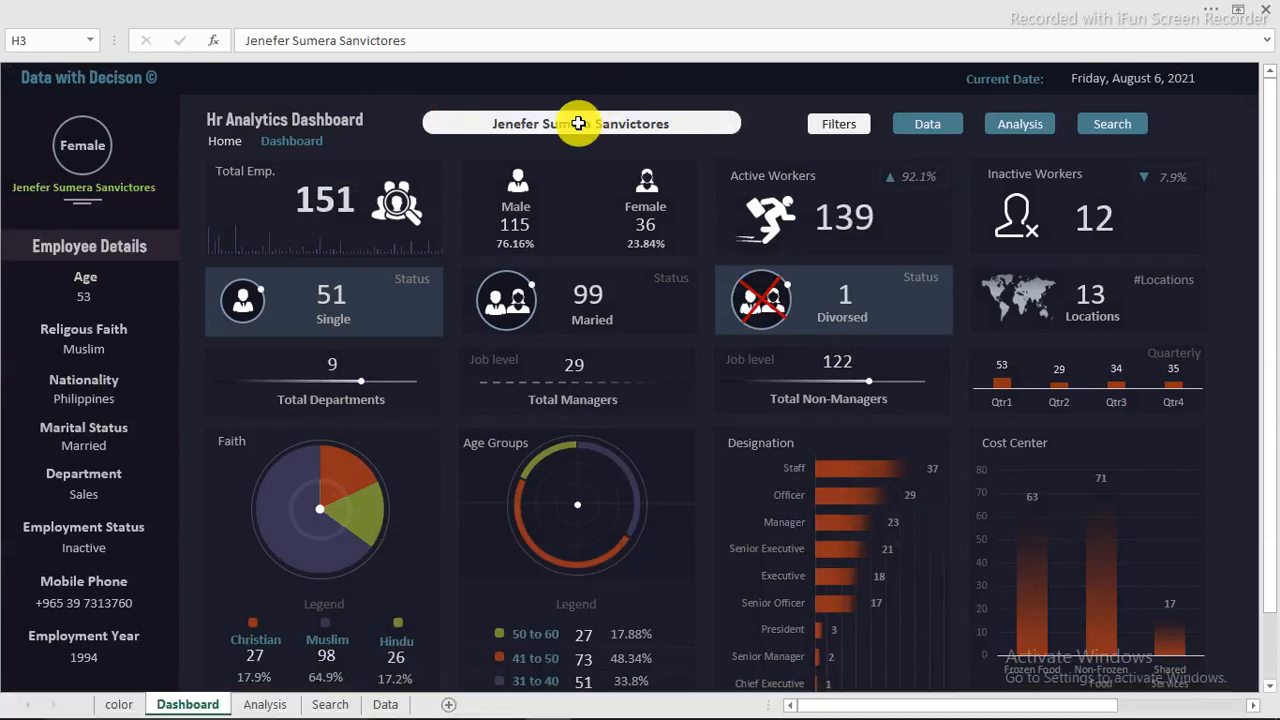
Step: Clear the employee name from the Hr Dashboard search bar in H3, and return to the Youtube lesson workbook
key(Delete)
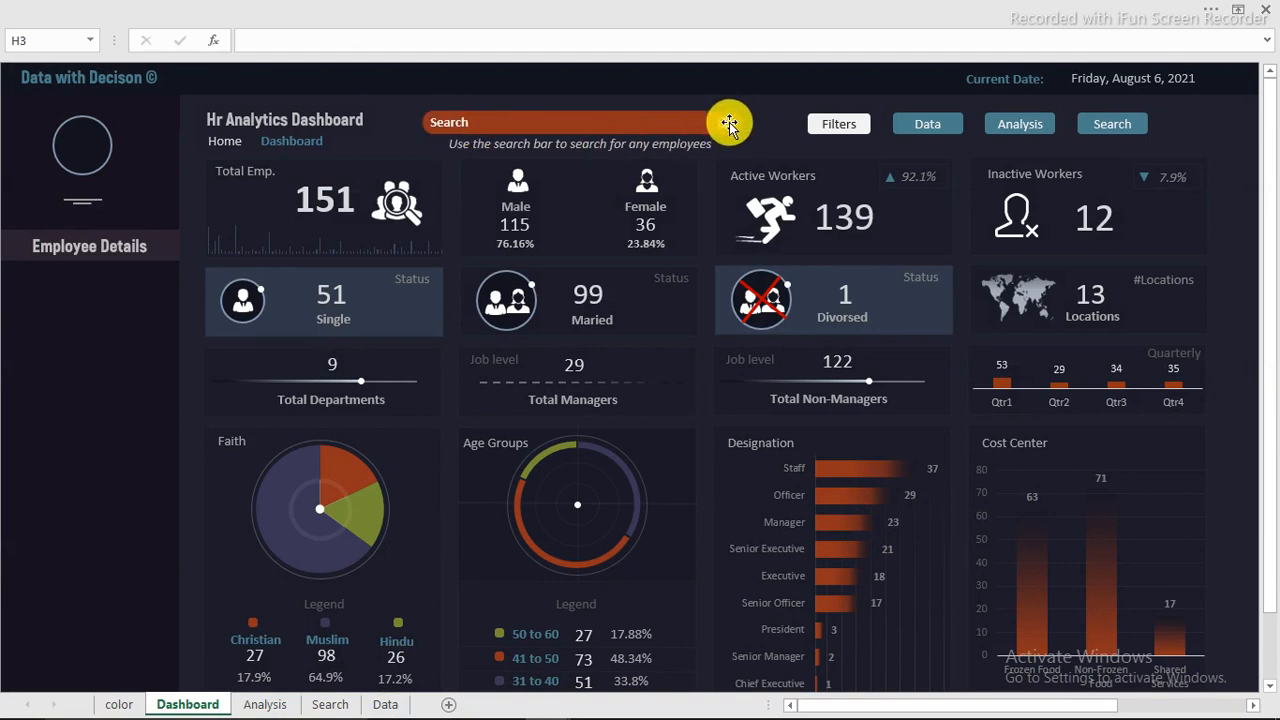
mouse_move(322, 705)
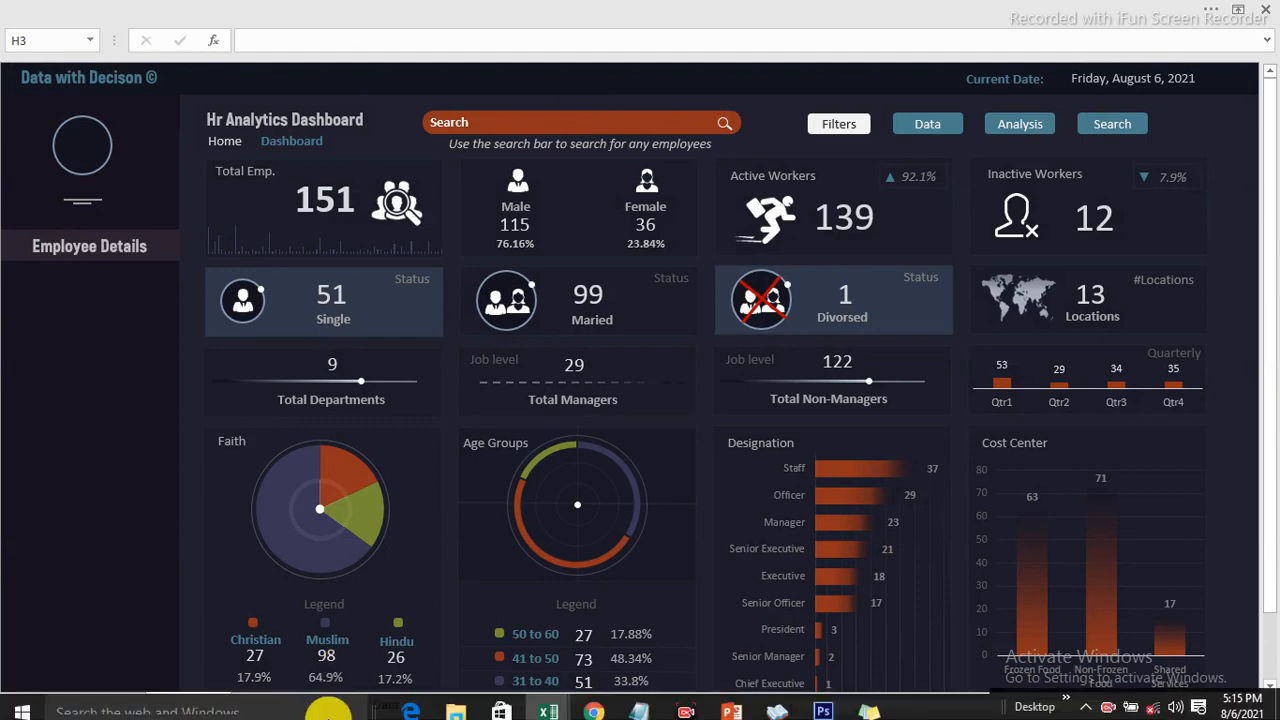
click(557, 706)
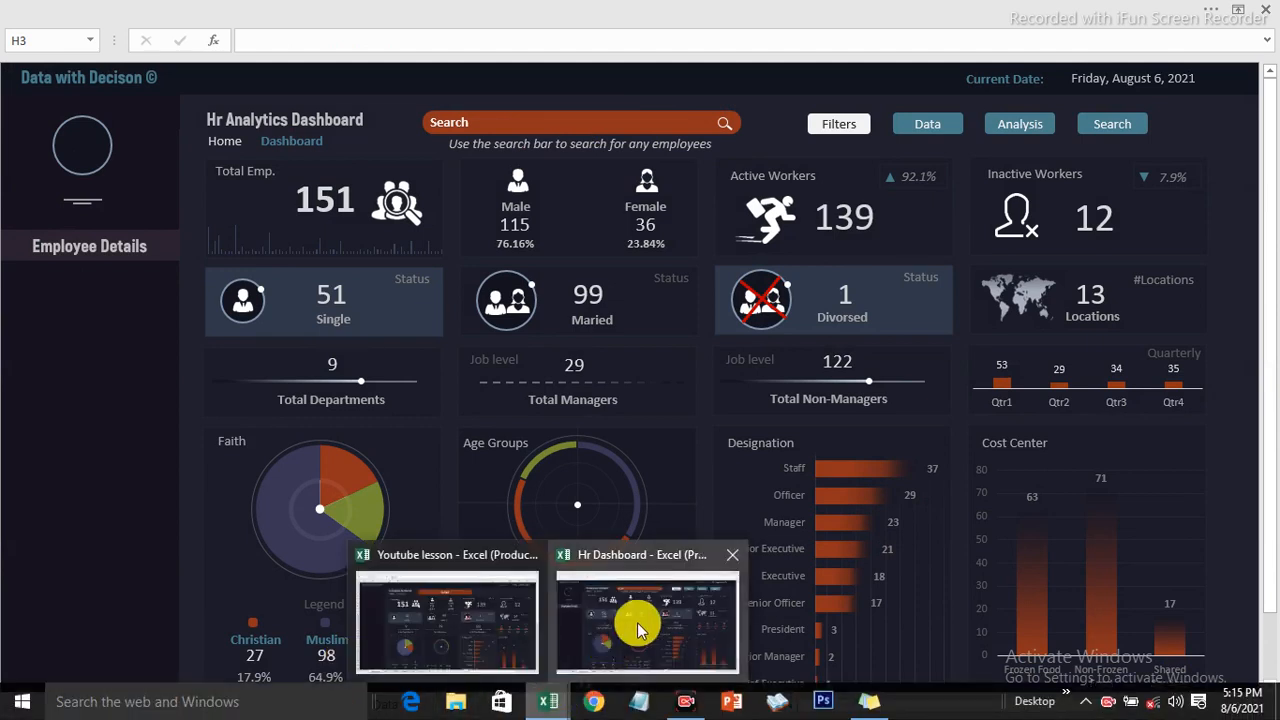
click(472, 617)
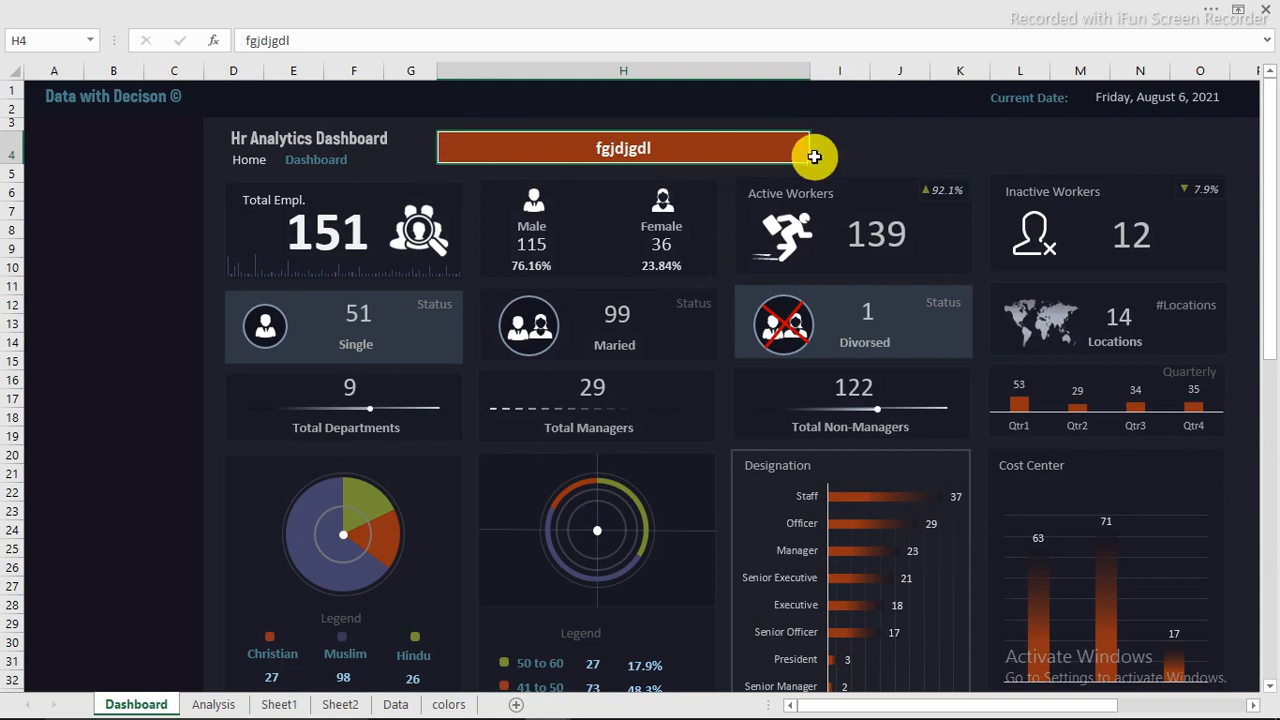
Step: Draw a rounded rectangle over the search bar cell H4, extending its upper edge slightly above the cell
click(849, 147)
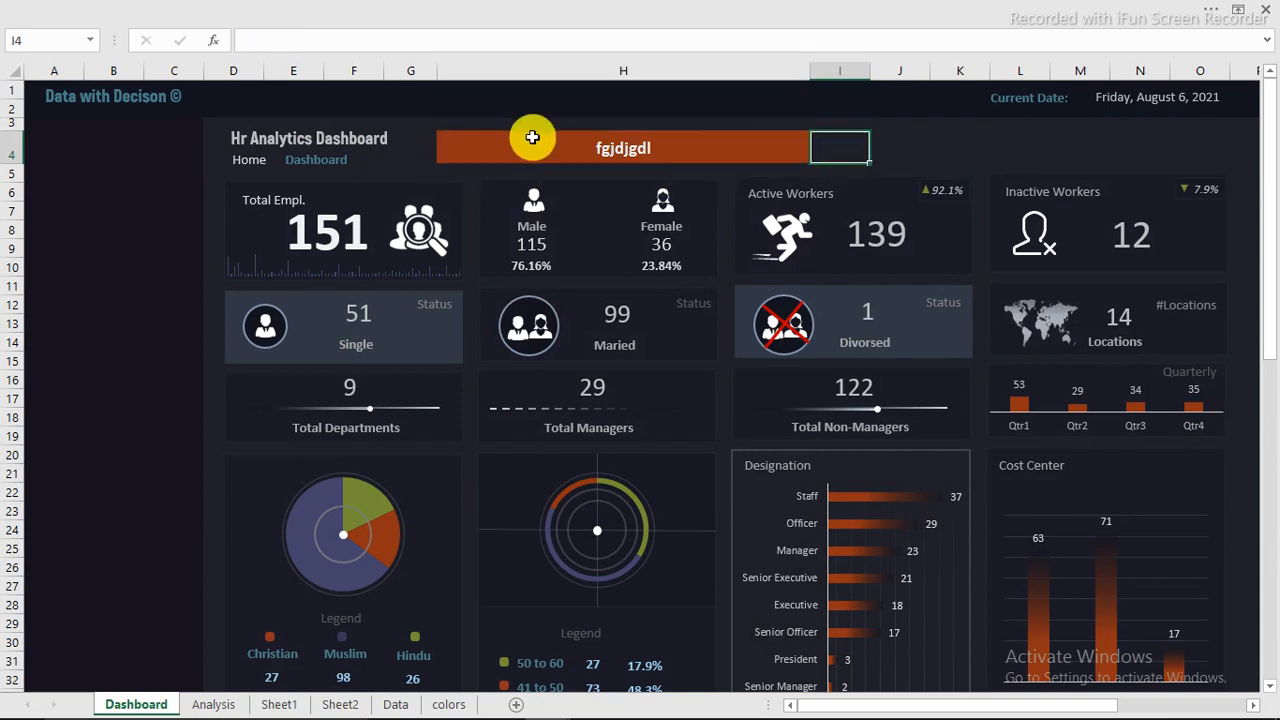
click(336, 5)
click(225, 44)
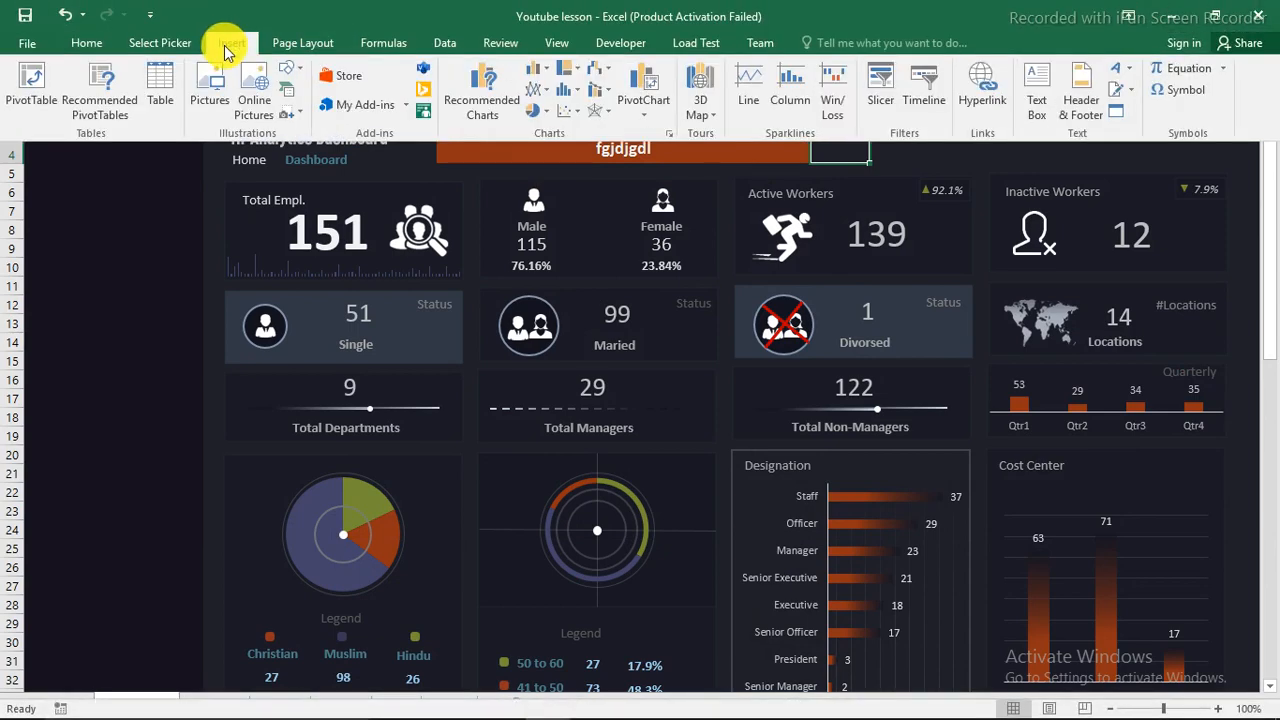
click(293, 74)
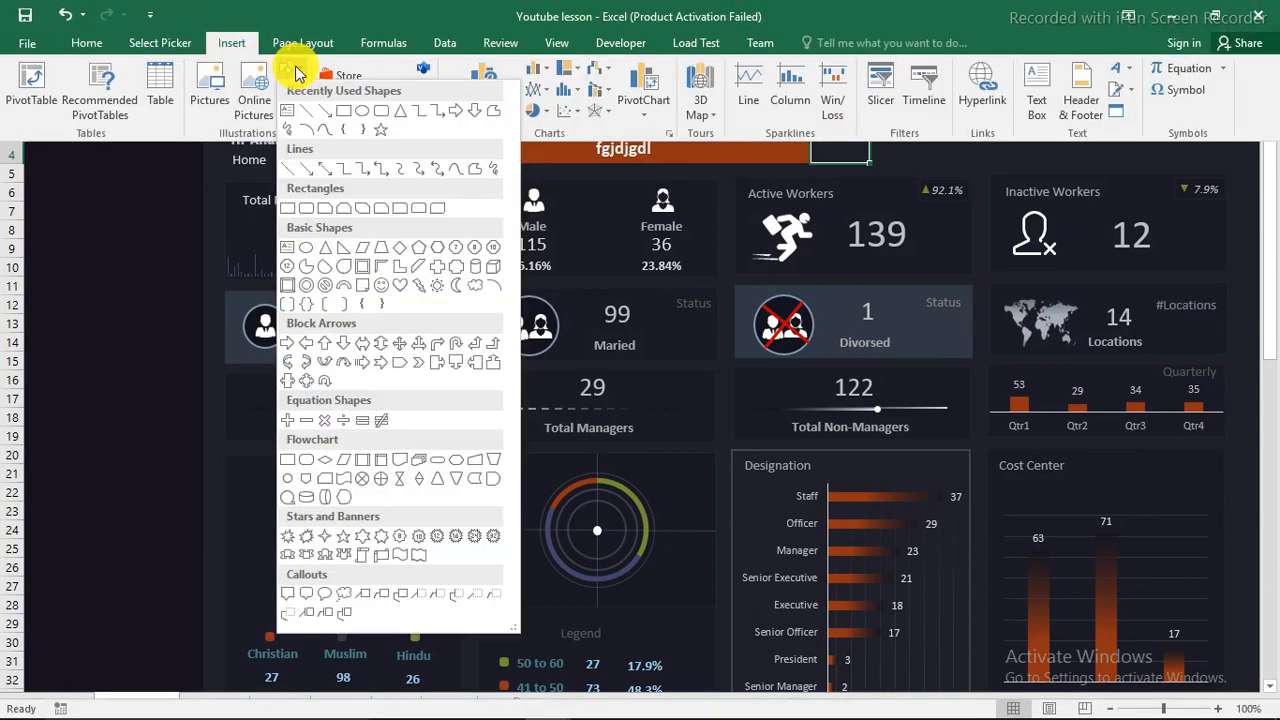
click(383, 113)
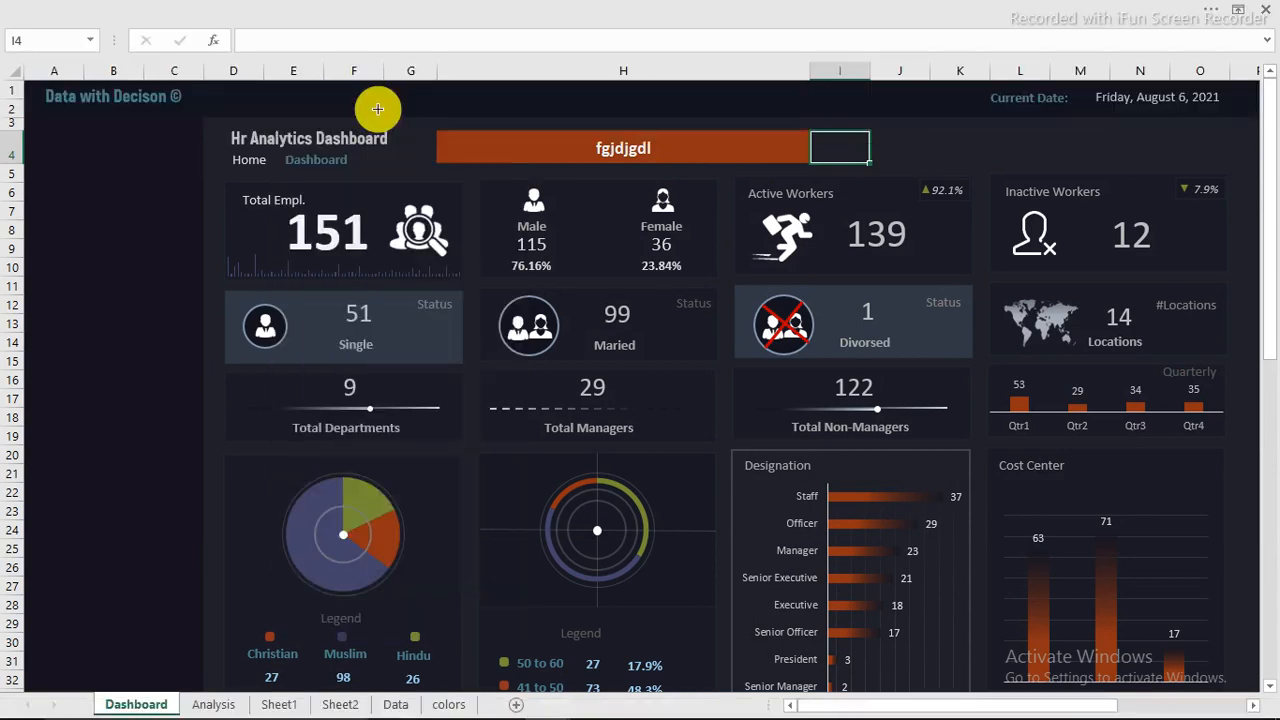
mouse_move(440, 130)
mouse_down()
mouse_move(529, 163)
mouse_move(786, 154)
mouse_move(805, 165)
mouse_up()
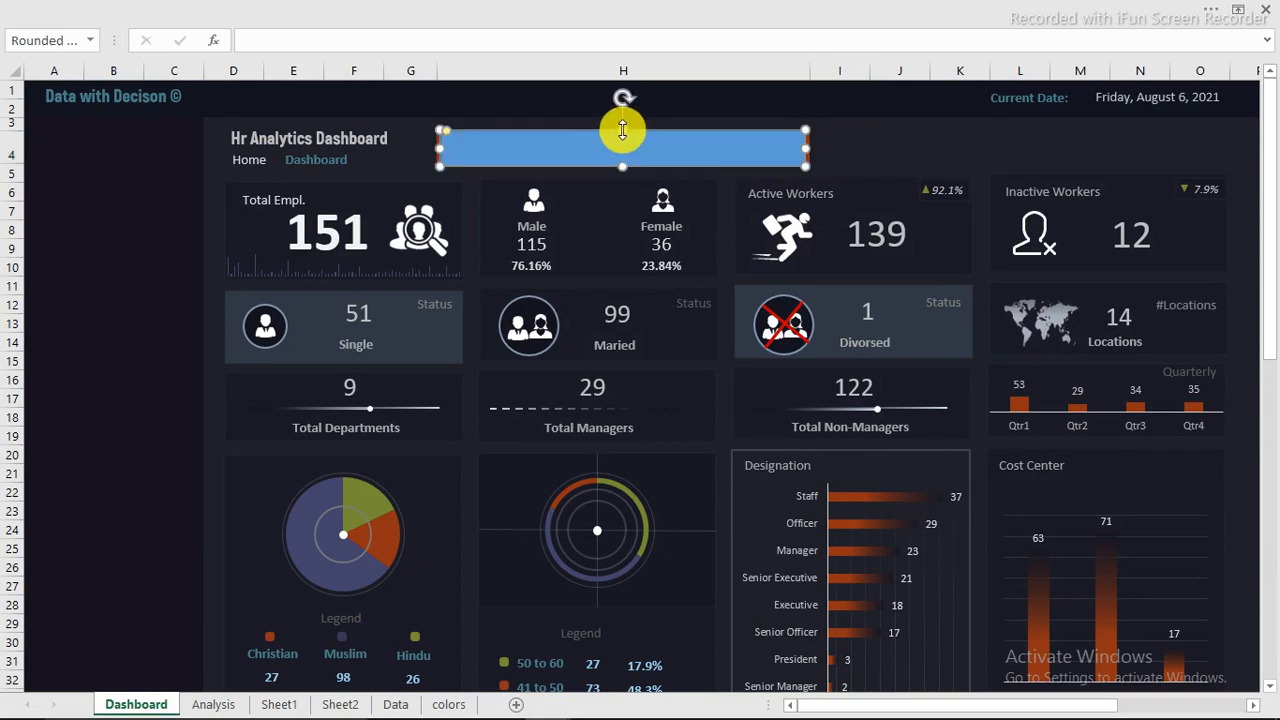
drag(623, 128, 622, 127)
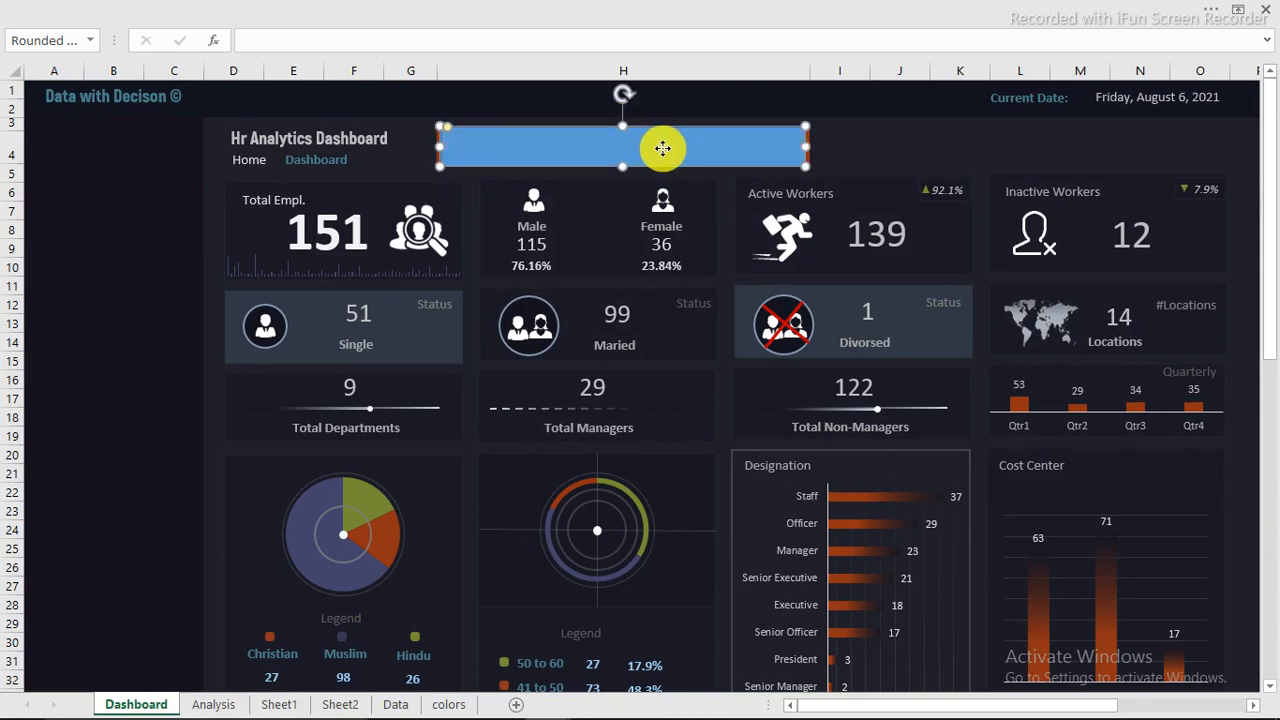
Step: Set the rounded rectangle to No fill in the Format Shape settings
right_click(662, 148)
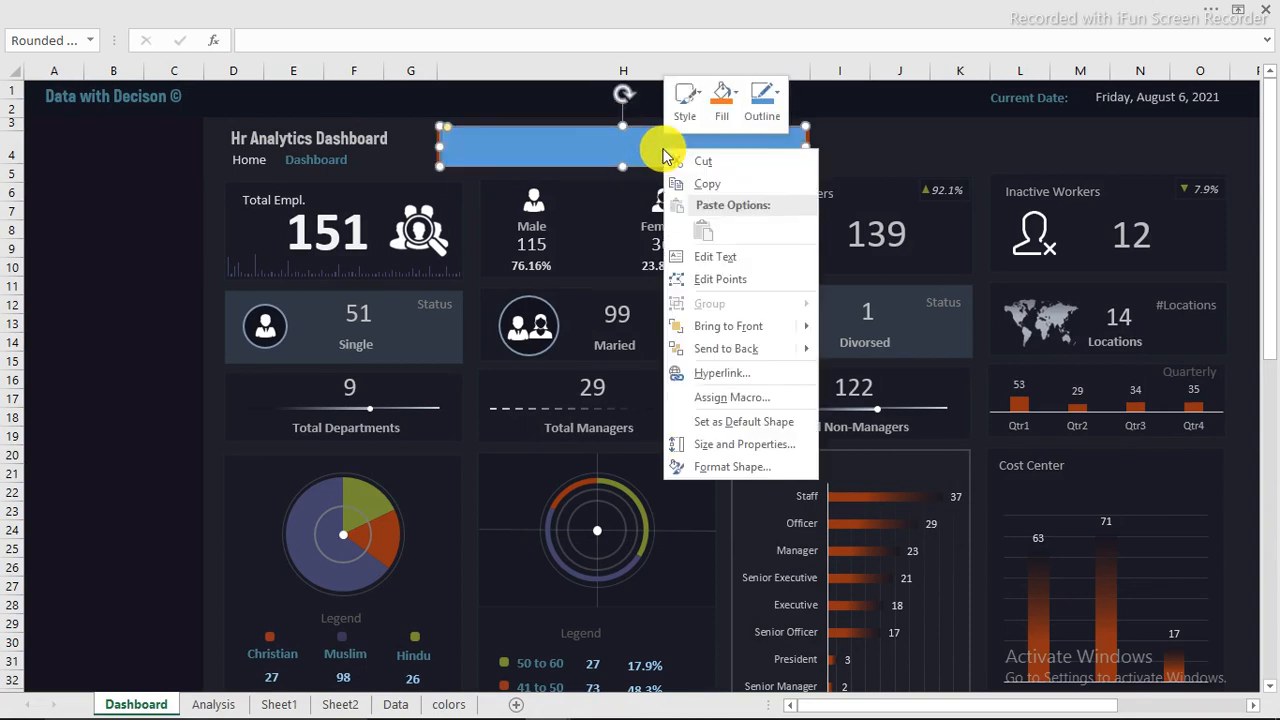
click(716, 472)
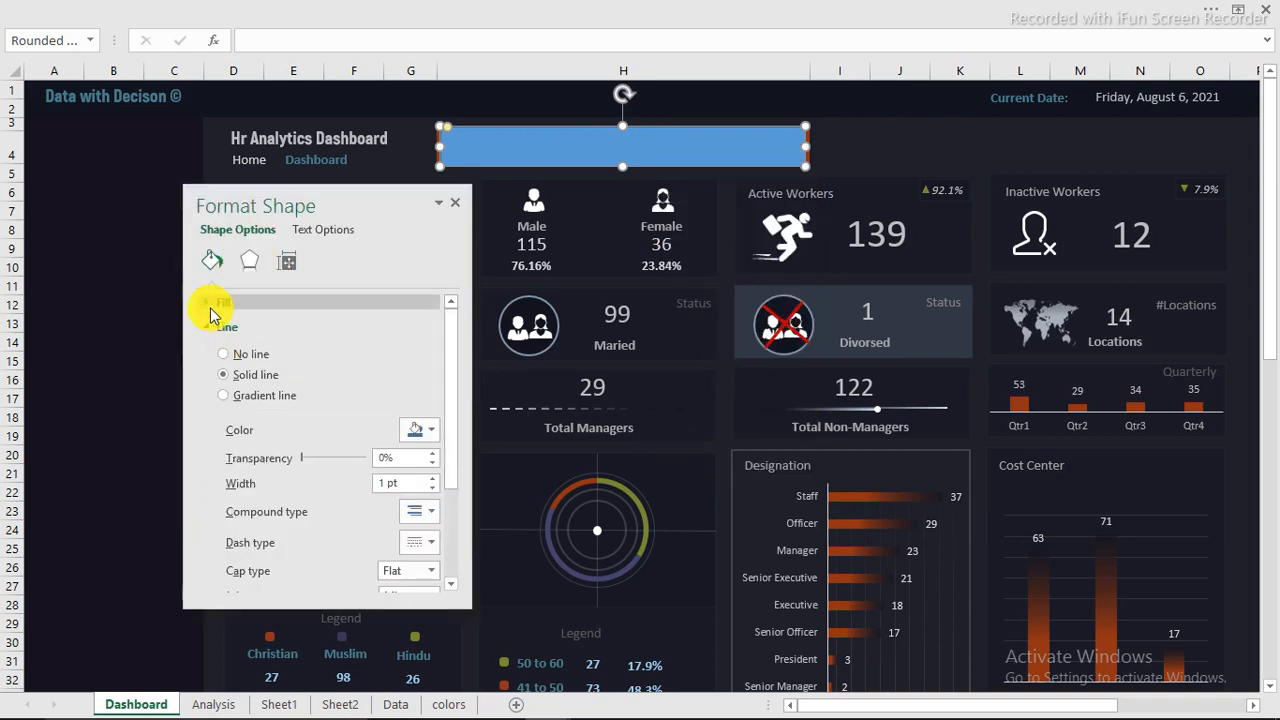
click(210, 301)
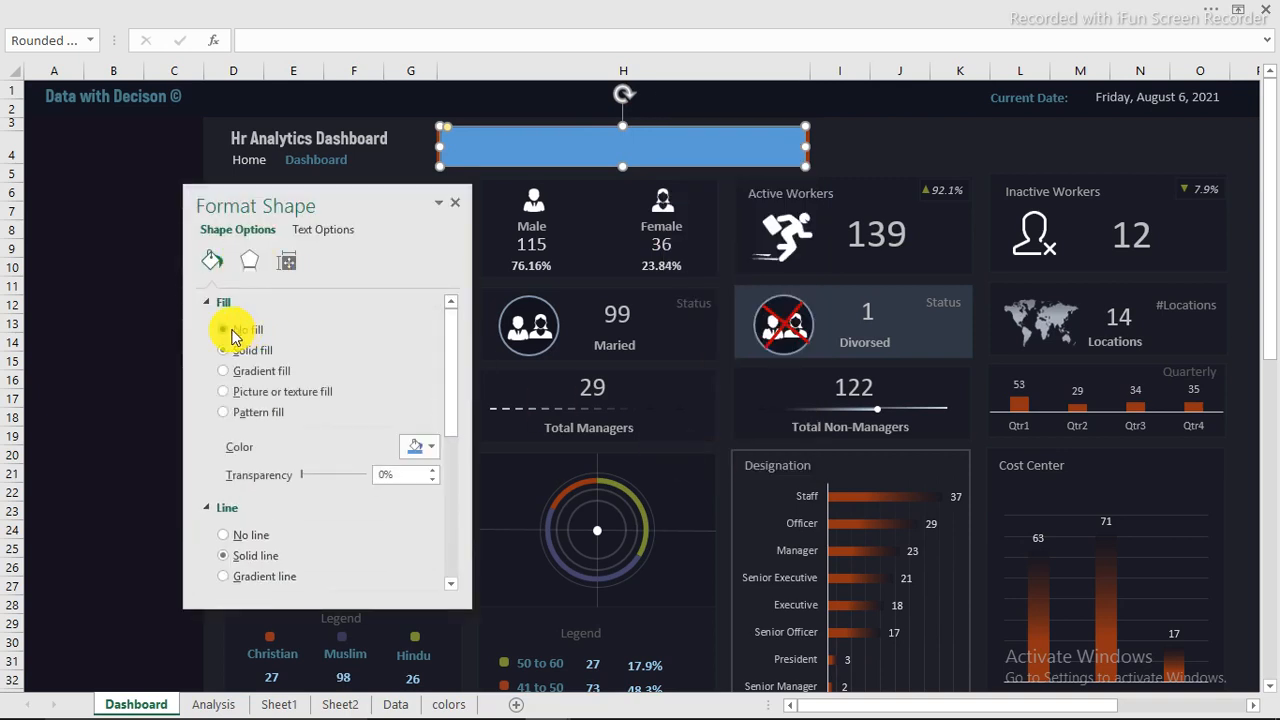
click(206, 301)
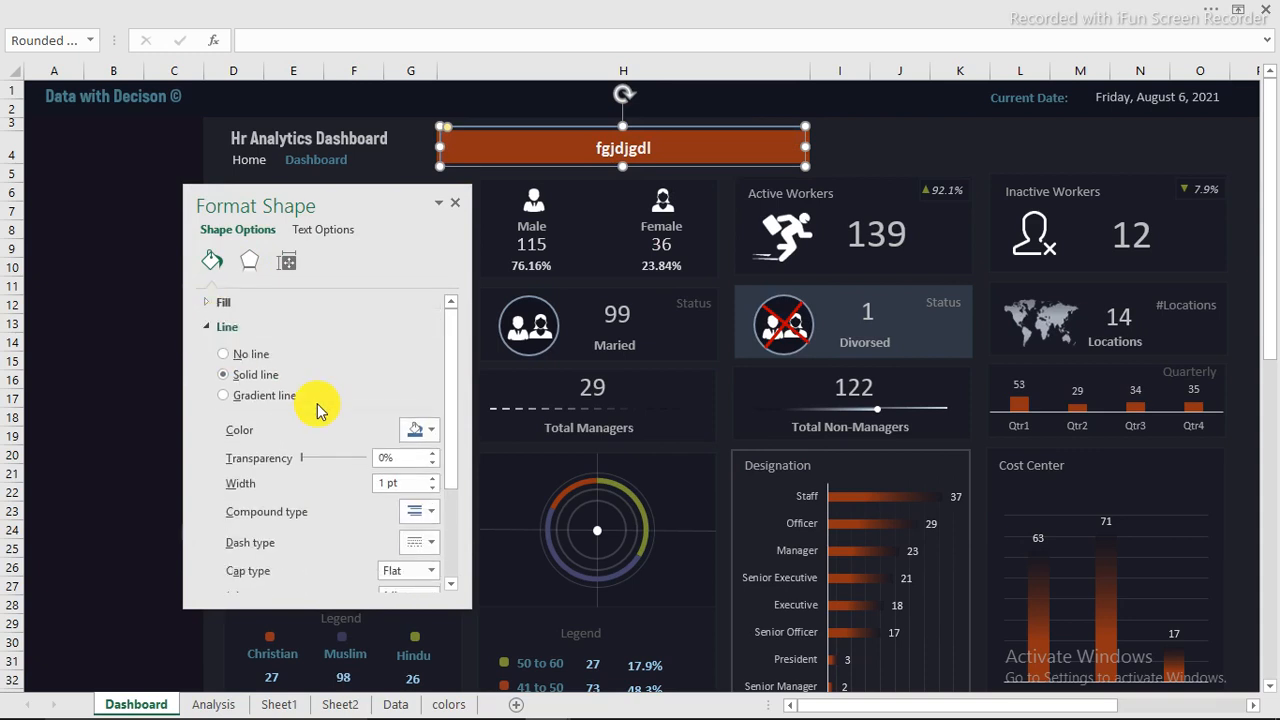
Step: Increase the rounded rectangle's outline width to 9.25 pt
drag(455, 343, 455, 426)
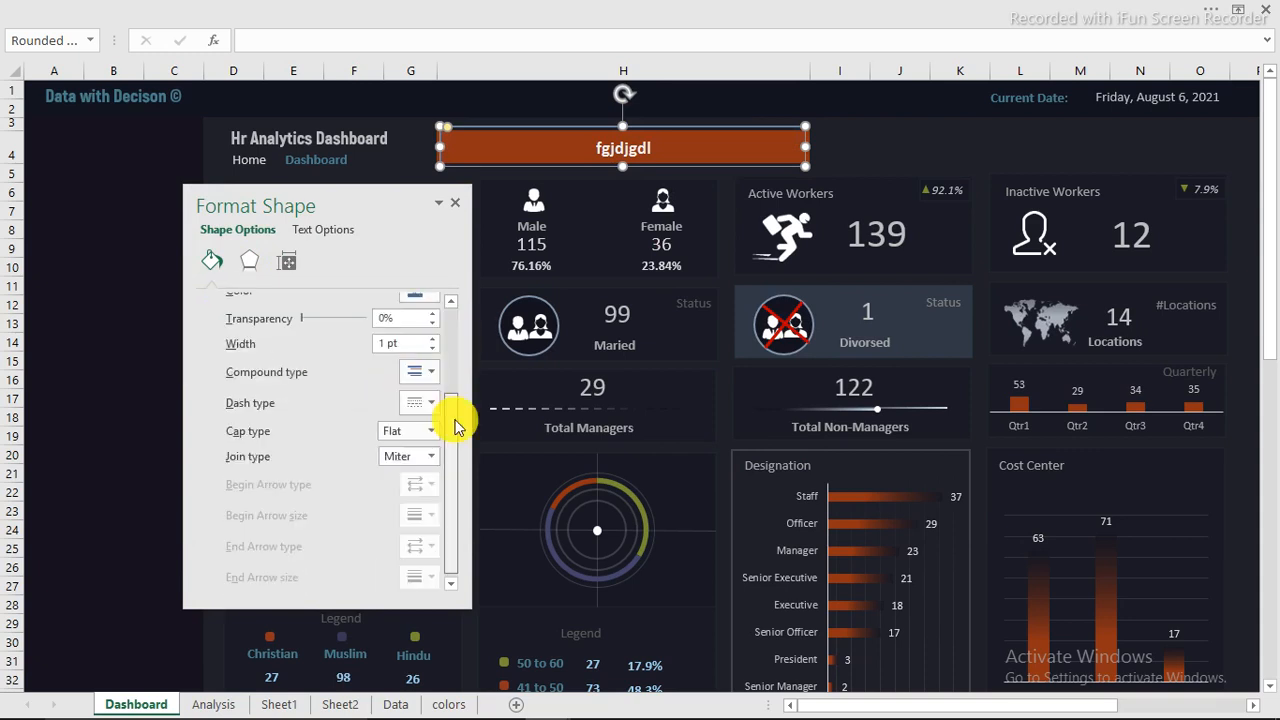
click(432, 338)
click(432, 338)
click(432, 338)
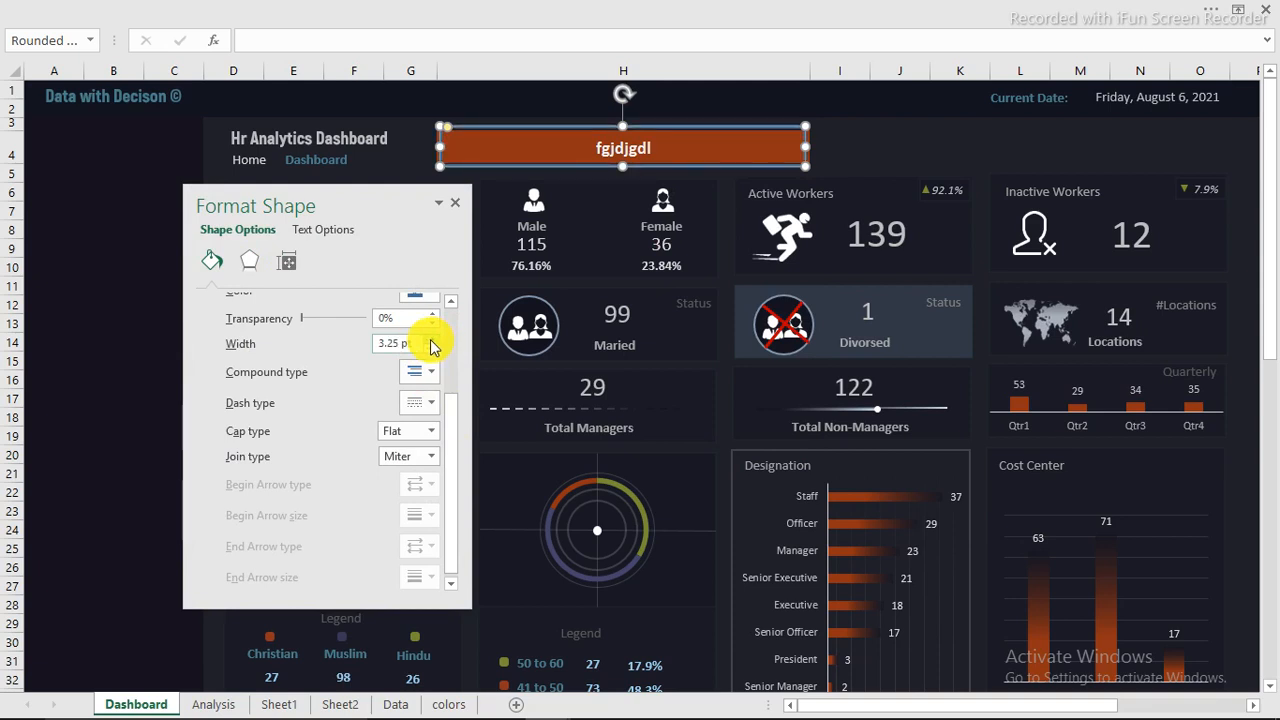
click(432, 340)
click(432, 340)
click(432, 340)
click(432, 340)
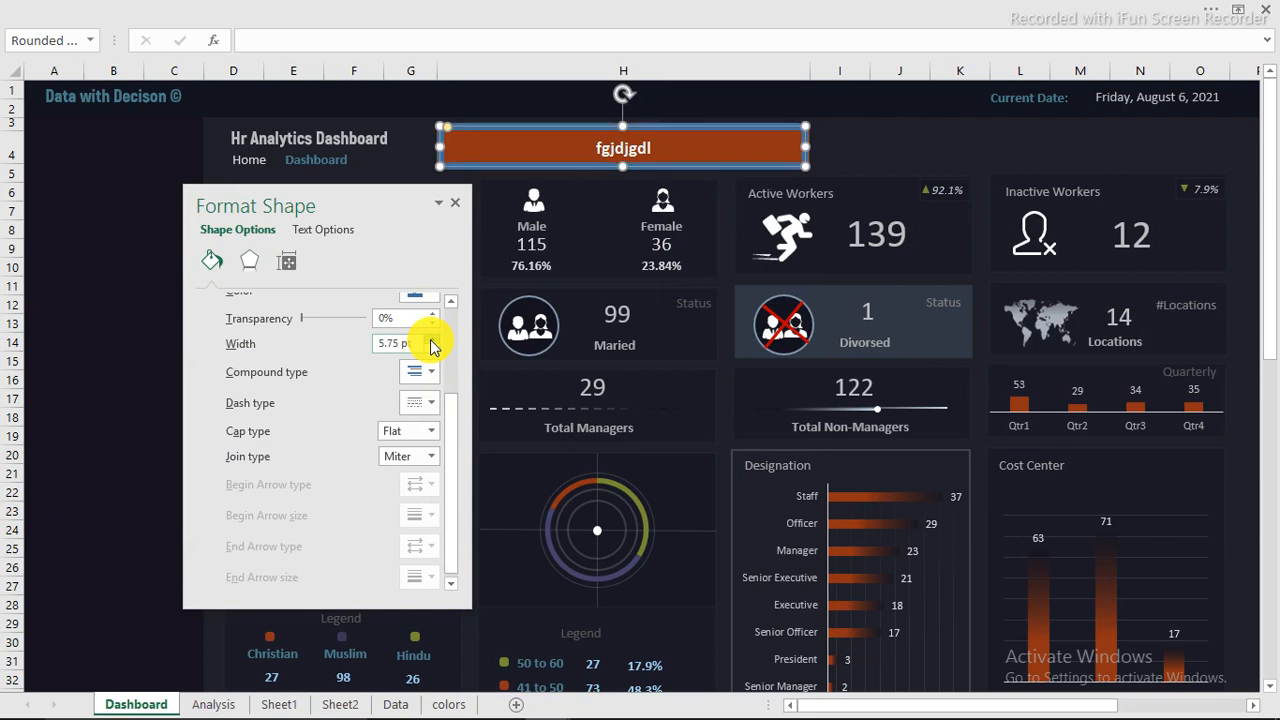
click(432, 339)
click(432, 339)
click(432, 339)
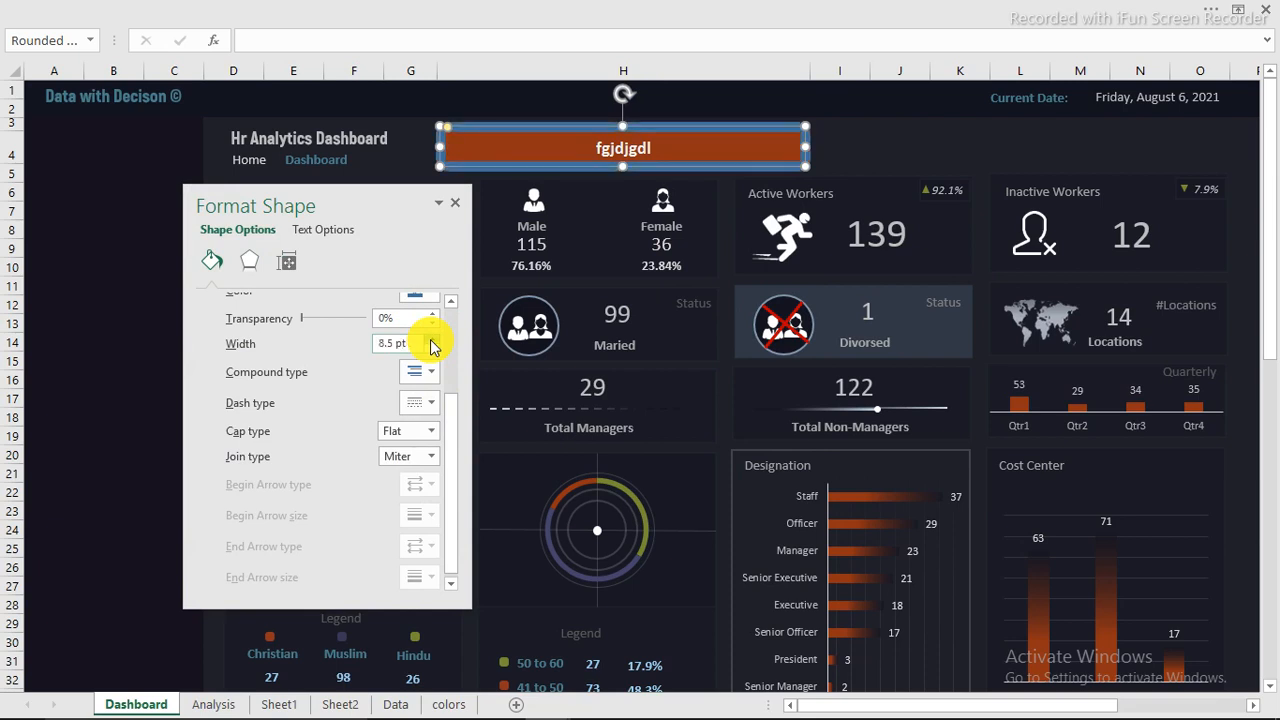
click(432, 339)
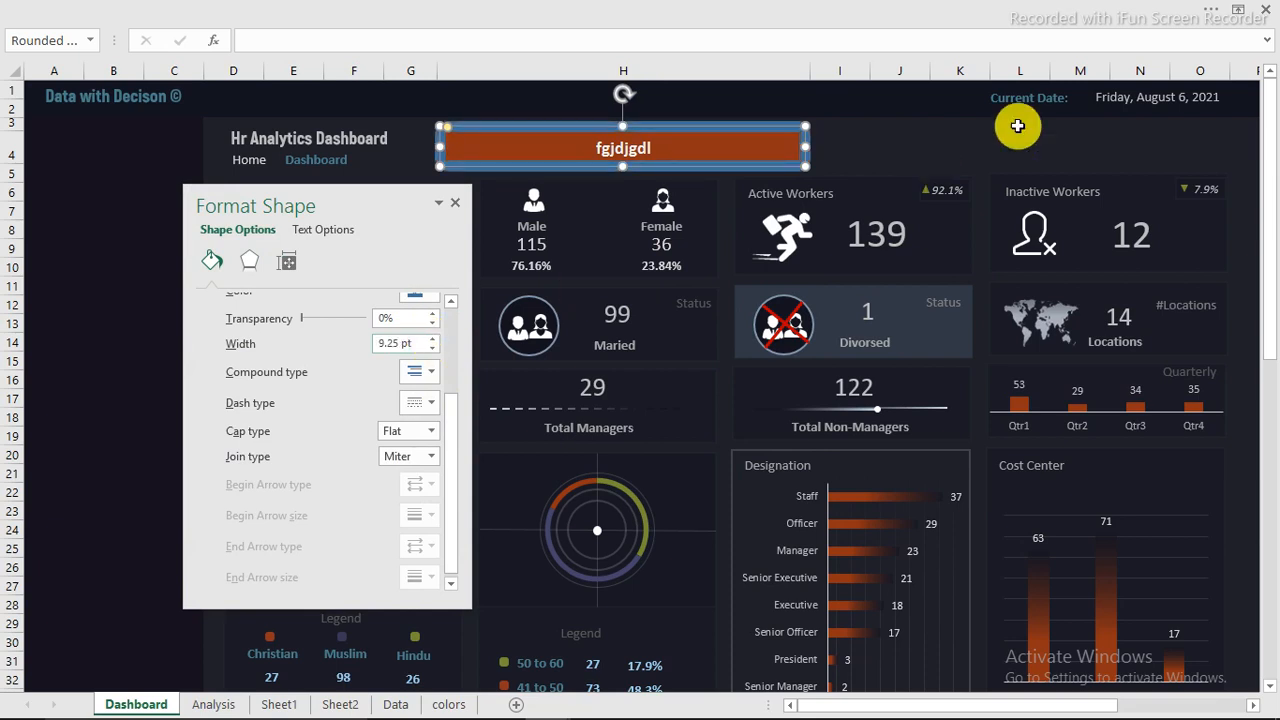
click(923, 143)
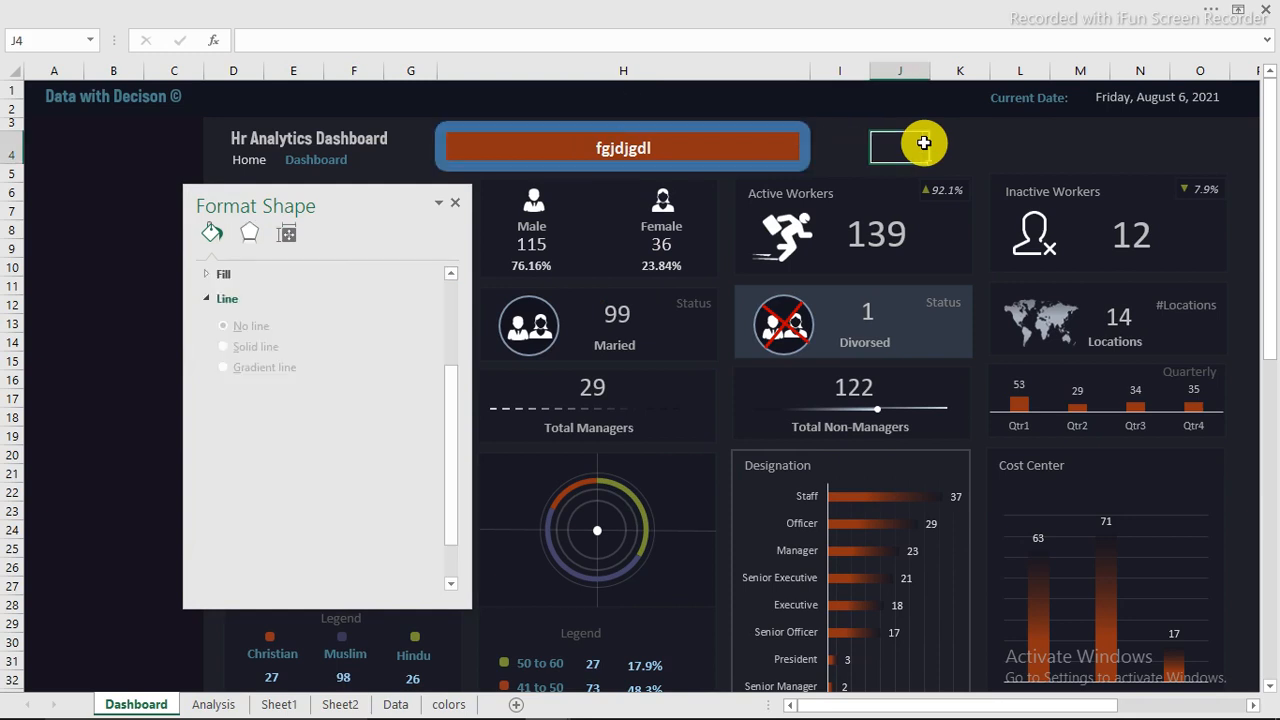
click(708, 147)
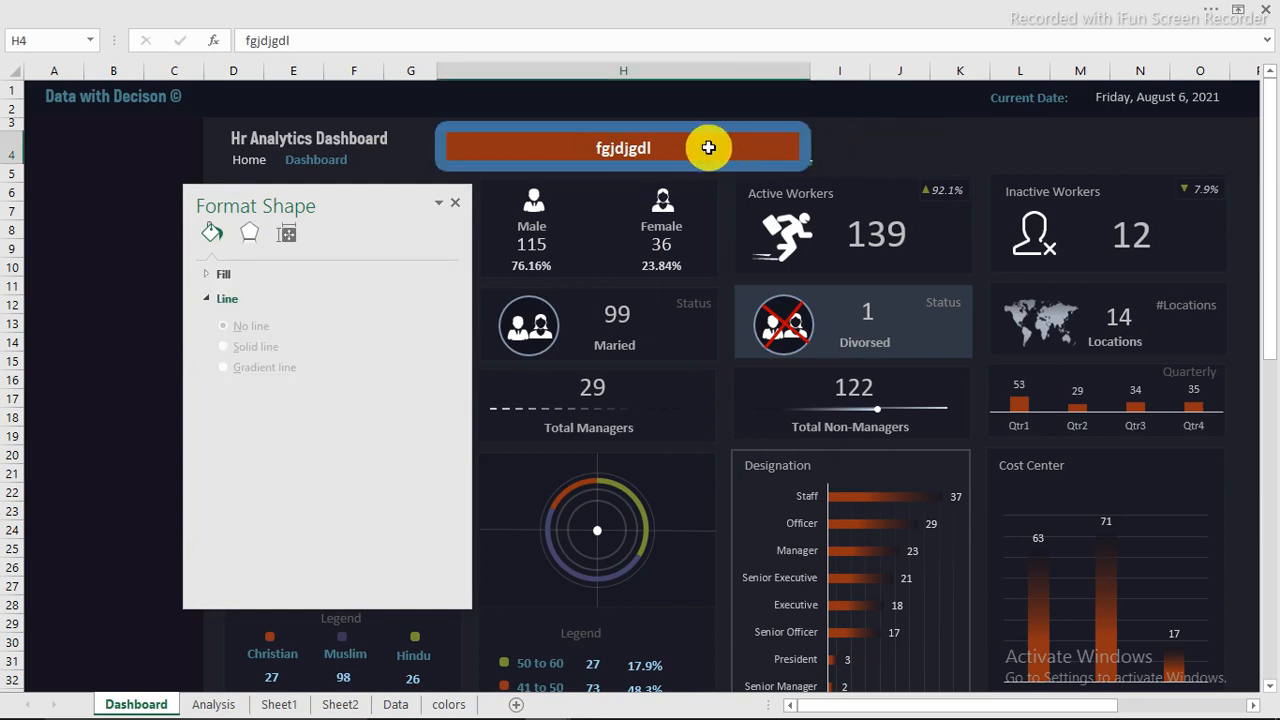
Step: Widen the rounded rectangle slightly at its right edge and try to adjust its corner rounding
click(808, 146)
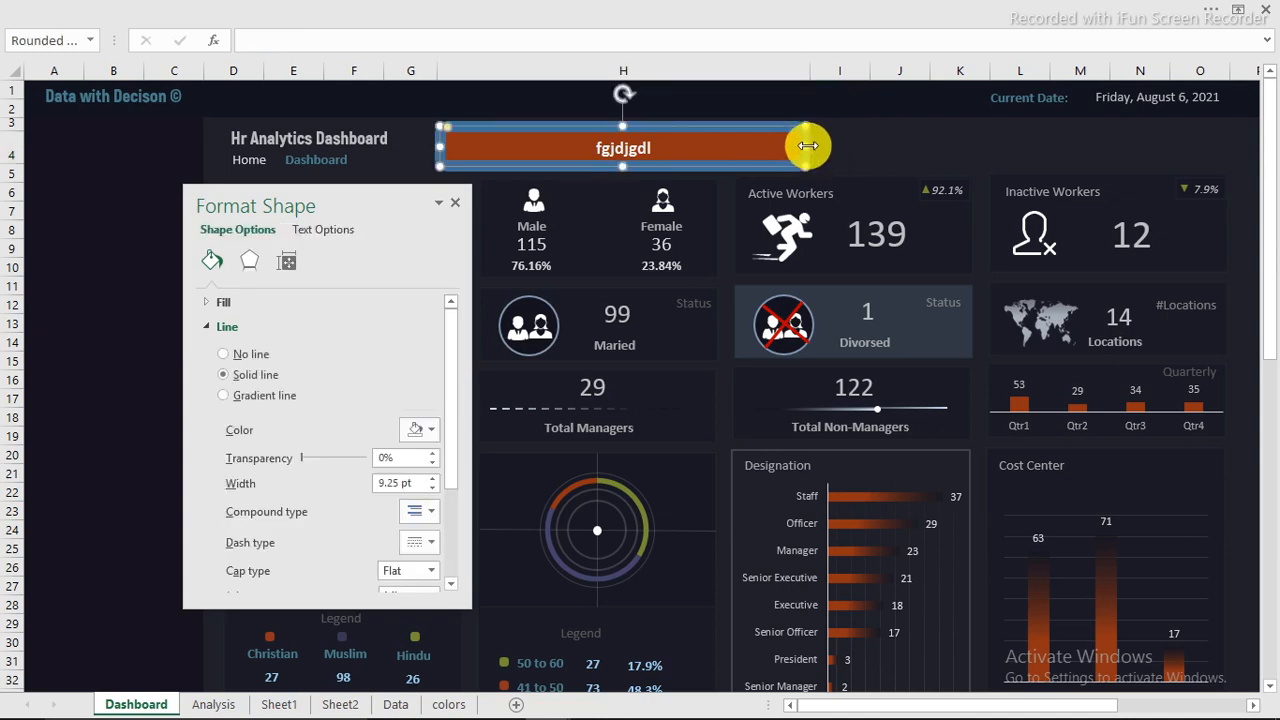
drag(807, 146, 809, 145)
click(760, 149)
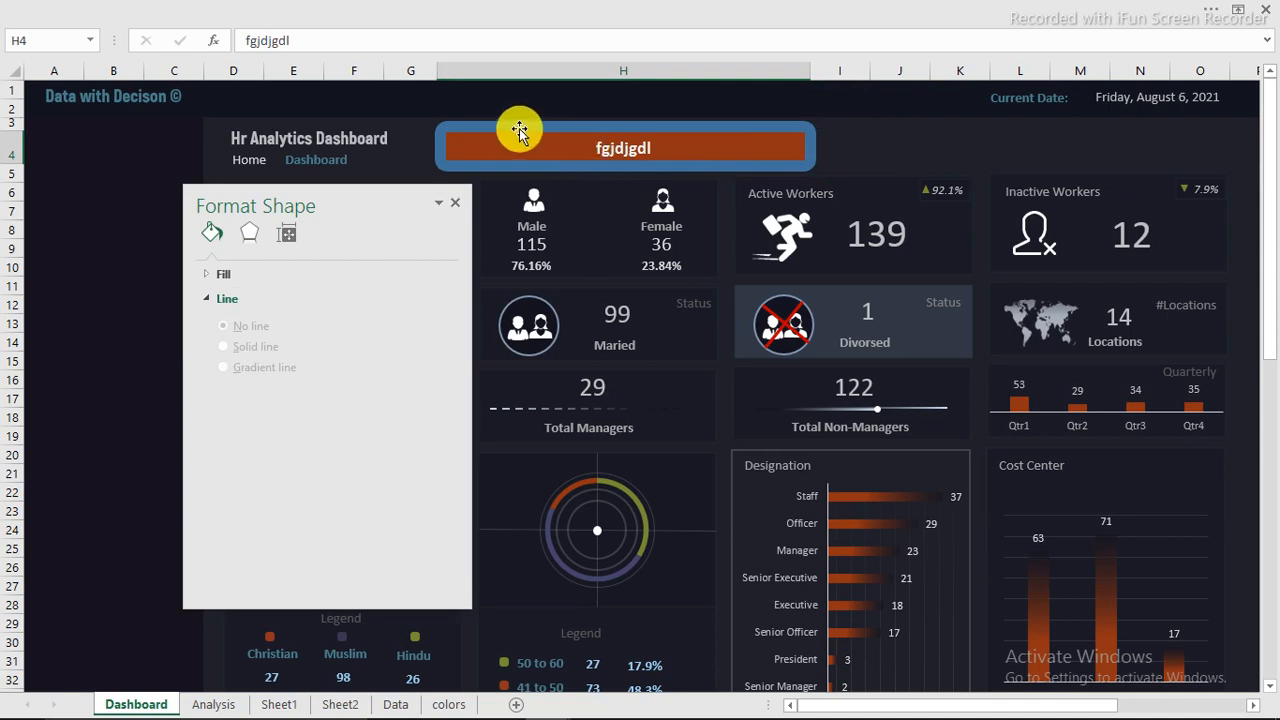
click(471, 121)
drag(446, 129, 447, 134)
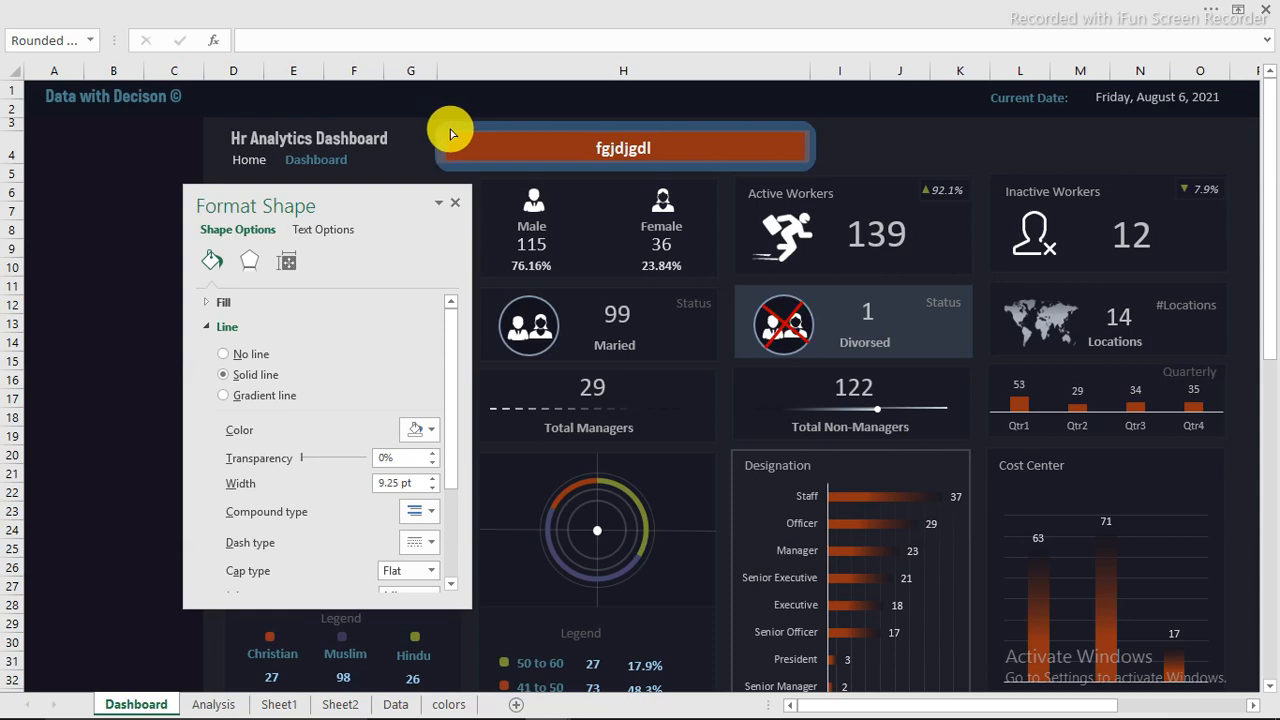
drag(448, 133, 449, 133)
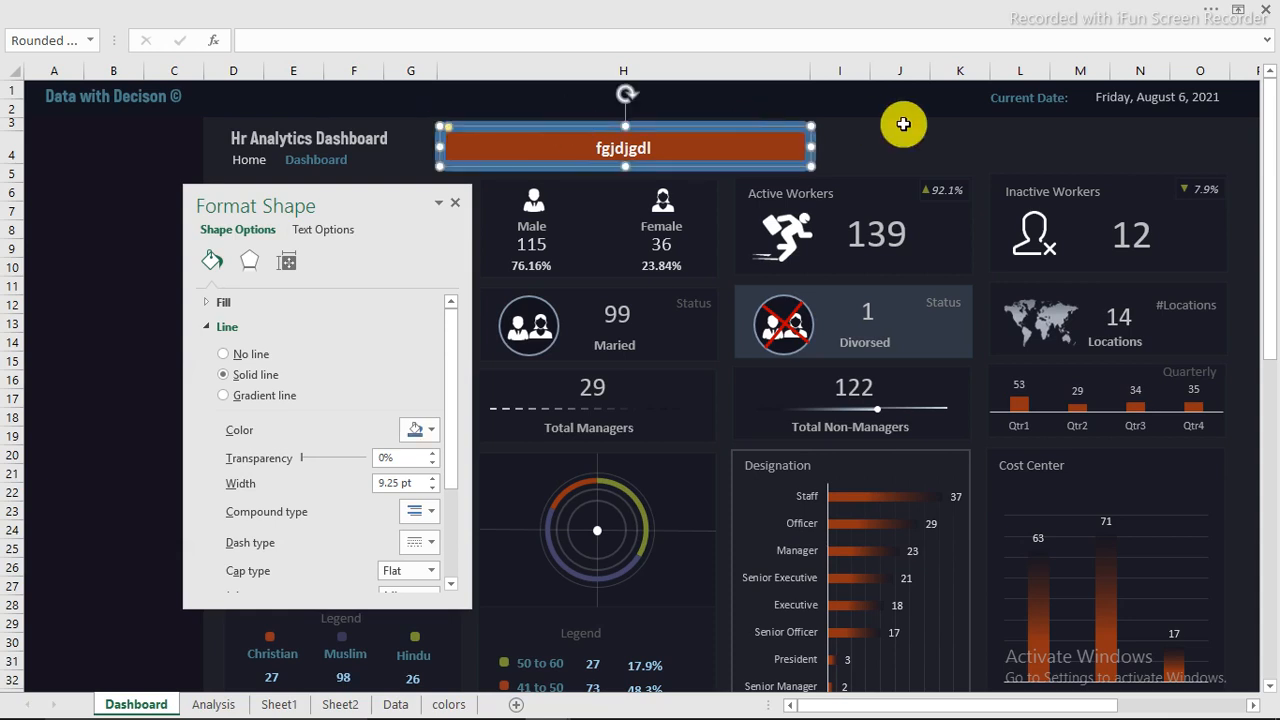
click(791, 151)
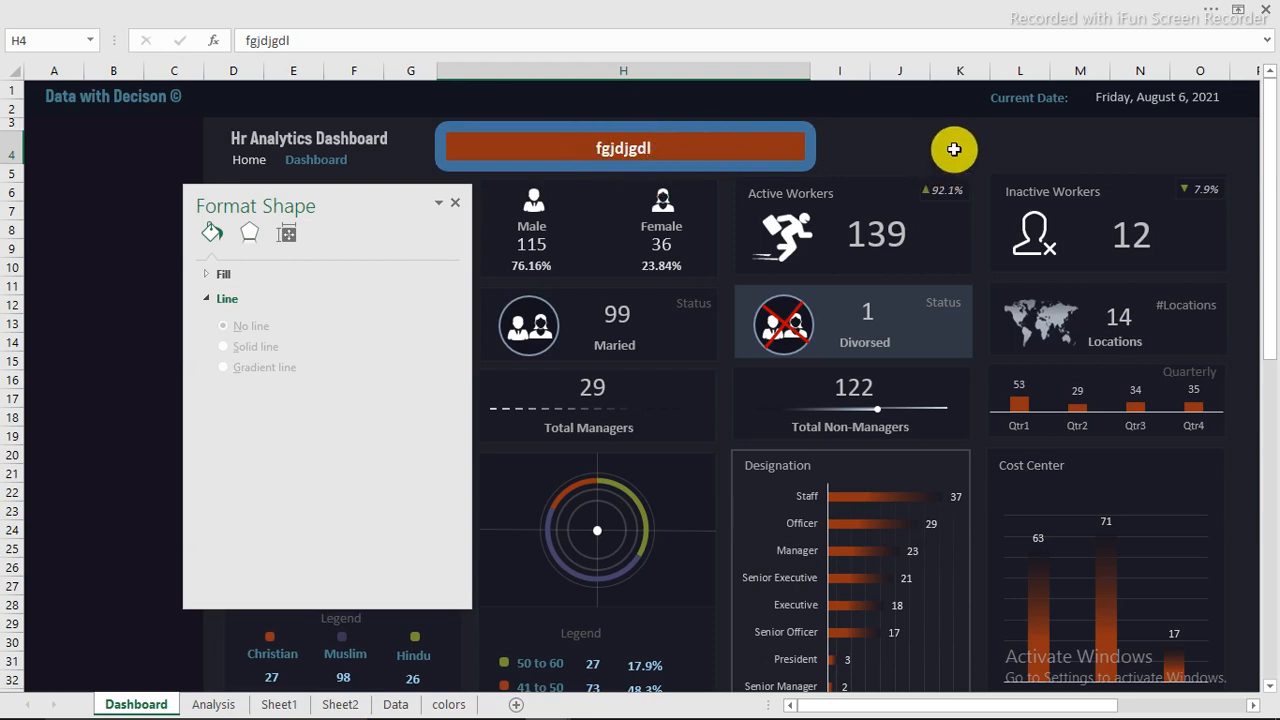
click(788, 168)
click(960, 145)
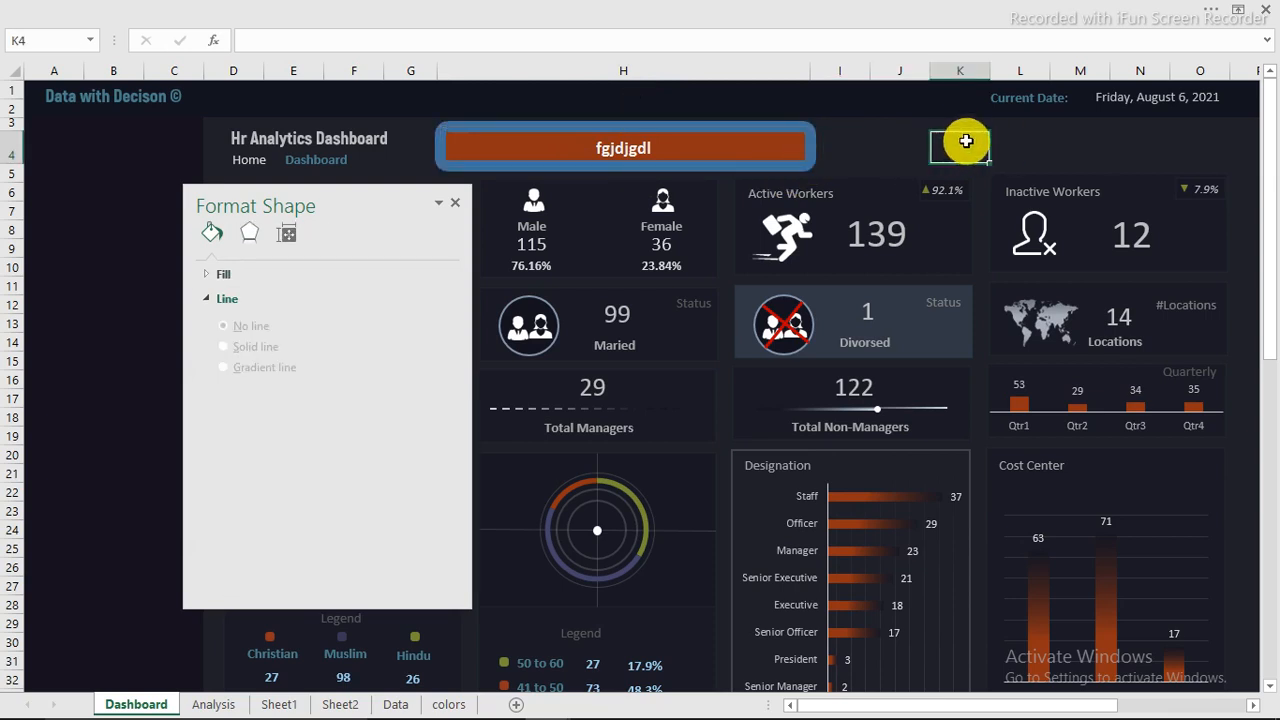
Step: Recolour the rounded rectangle's outline with the dark recent colour matching the dashboard background, and close the Format Shape settings
click(703, 160)
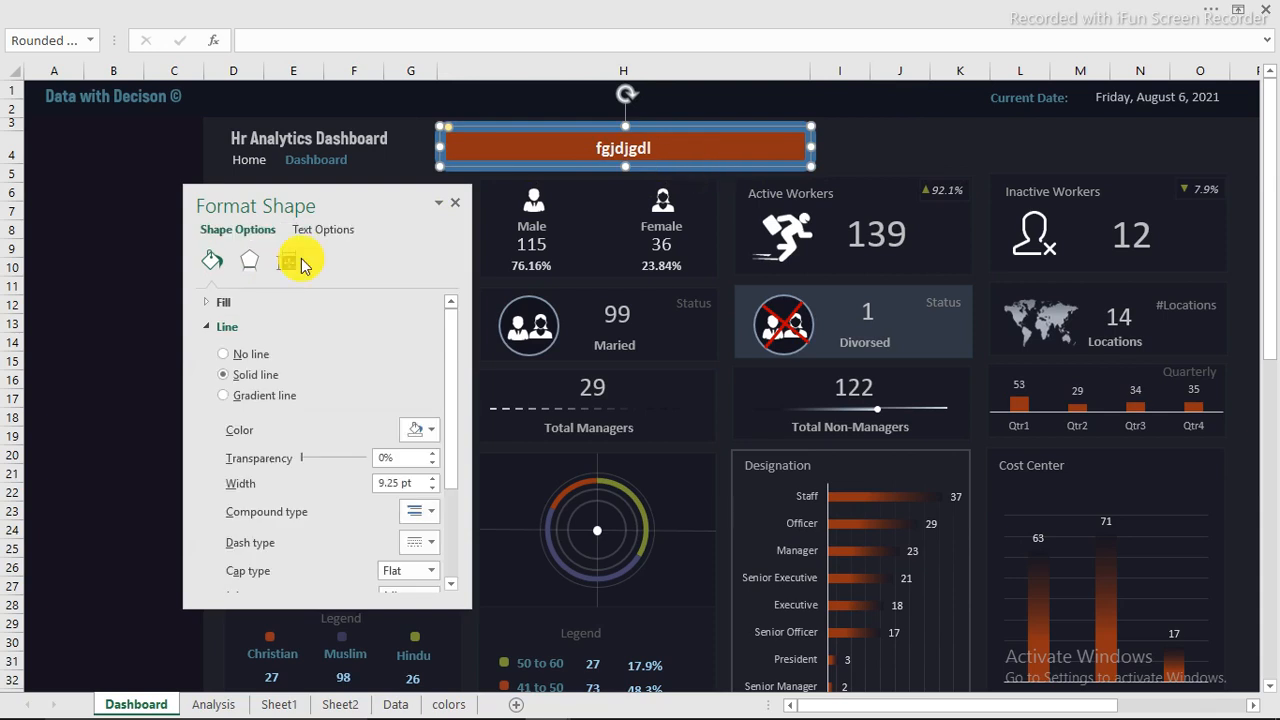
click(436, 429)
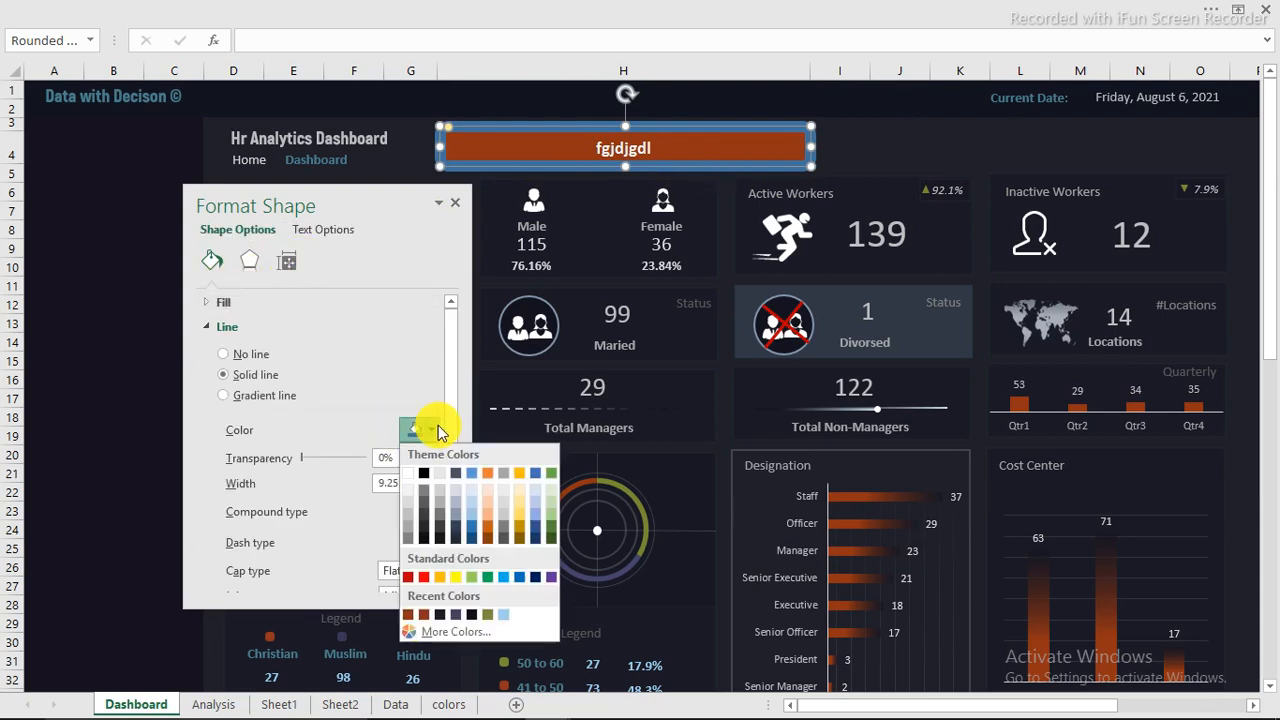
click(441, 615)
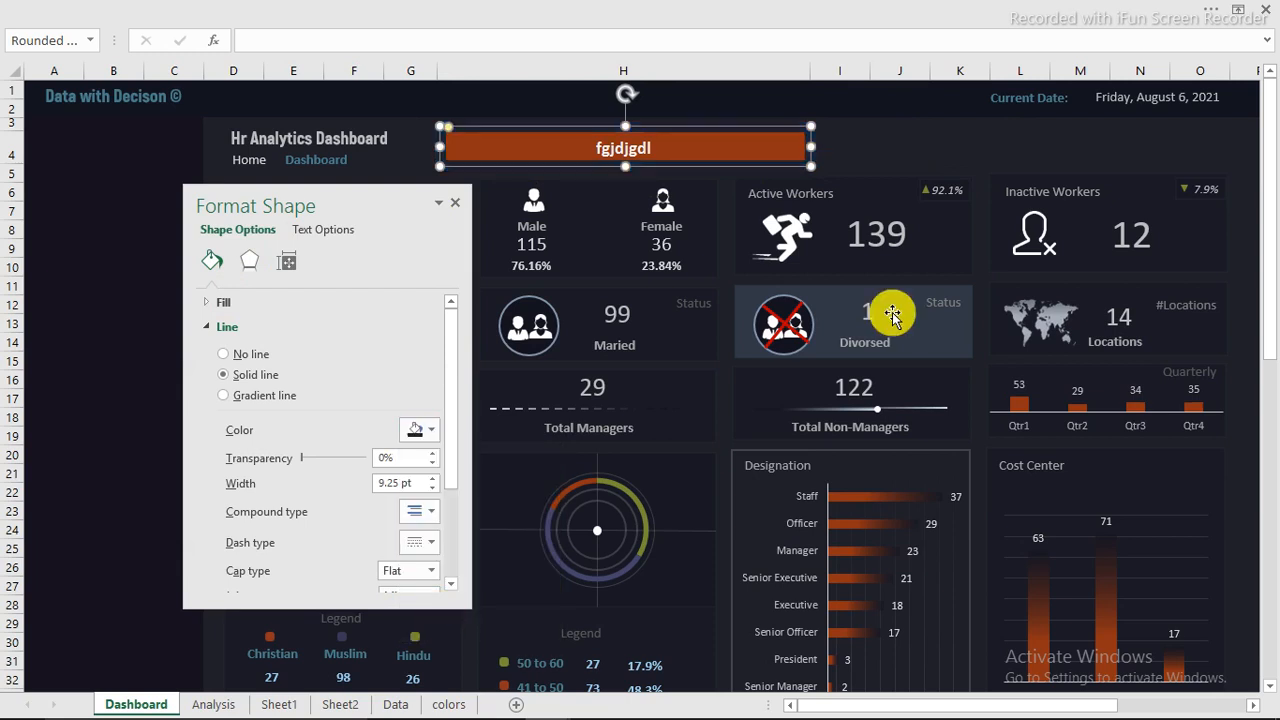
click(931, 153)
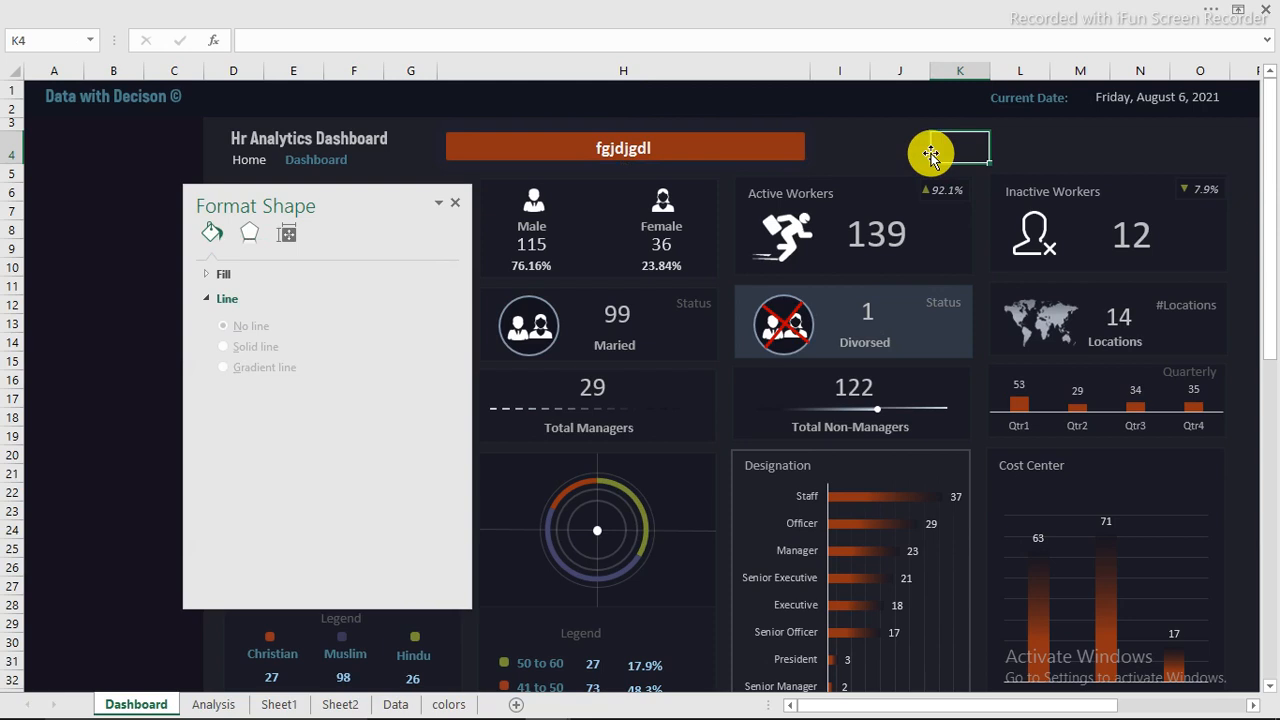
click(750, 146)
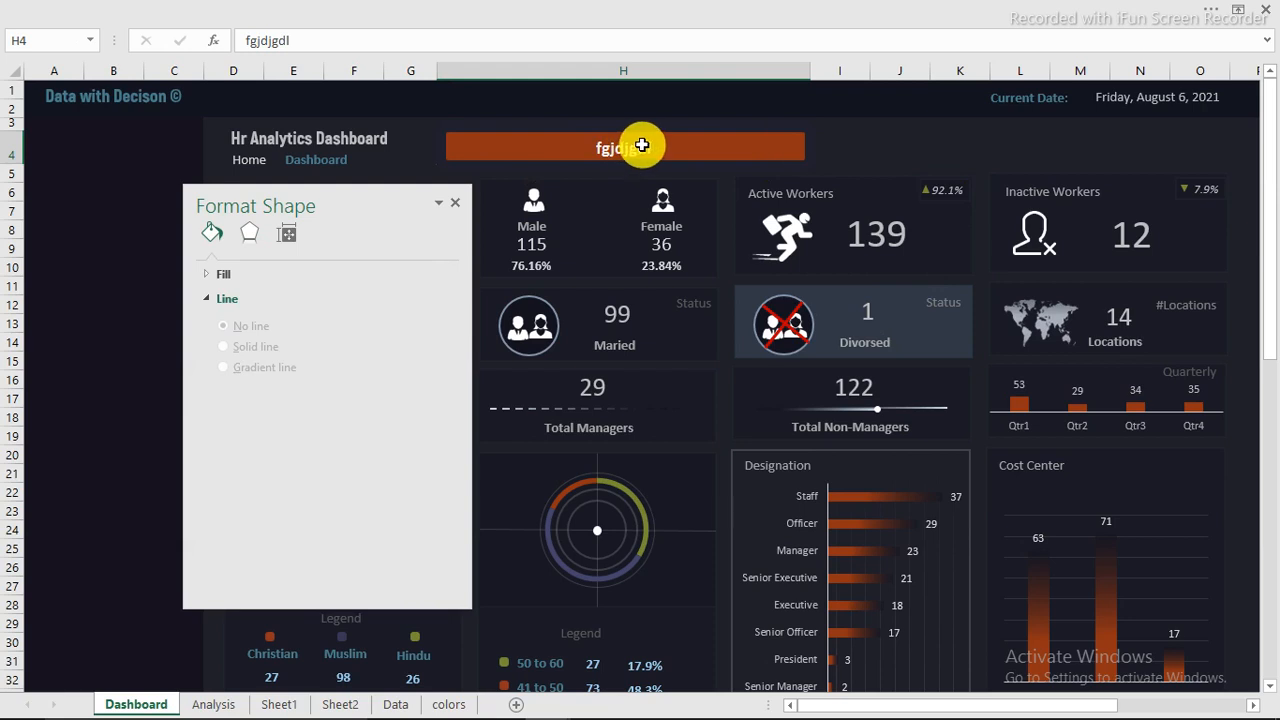
click(457, 203)
click(912, 142)
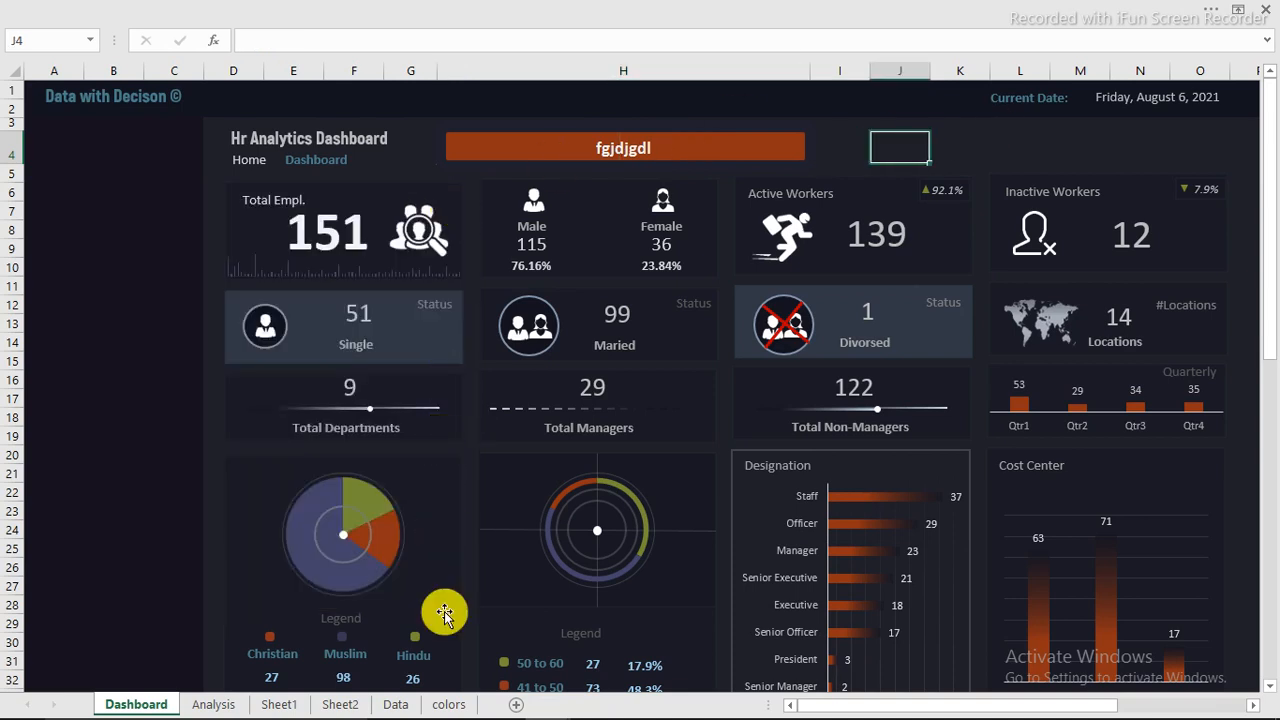
Step: Add a new worksheet after Dashboard and name it Search
click(516, 704)
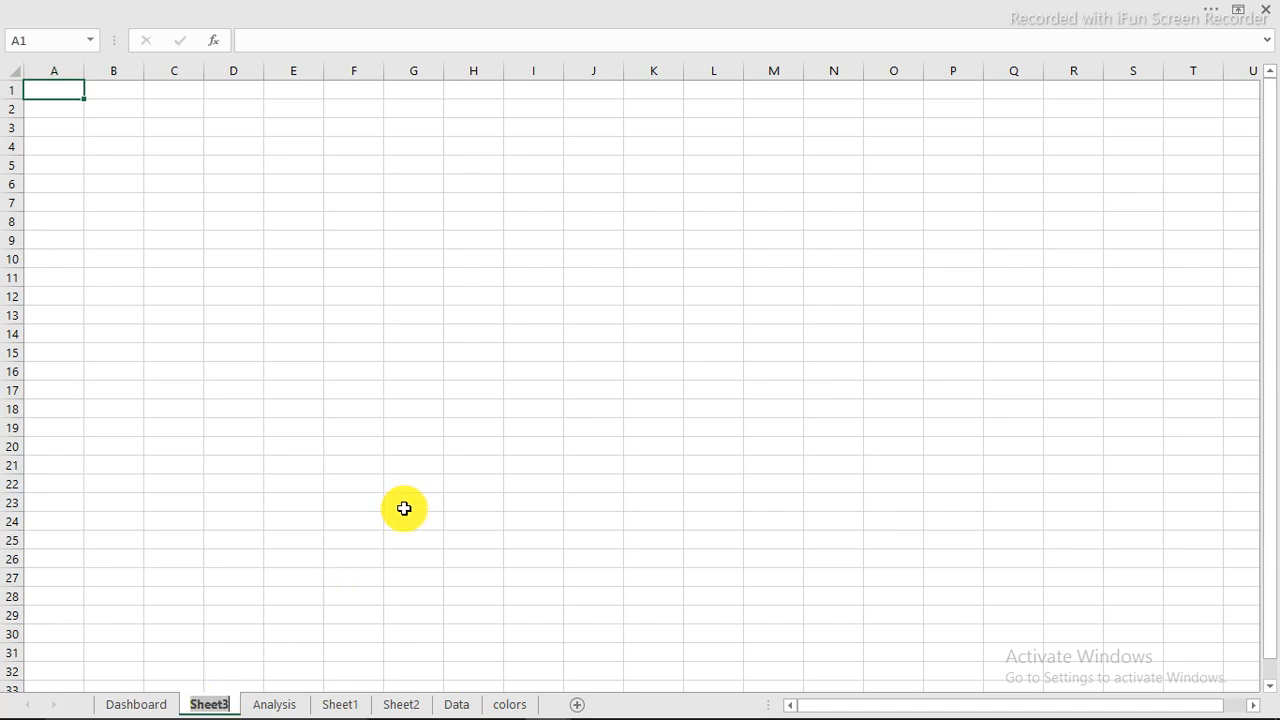
text(Search)
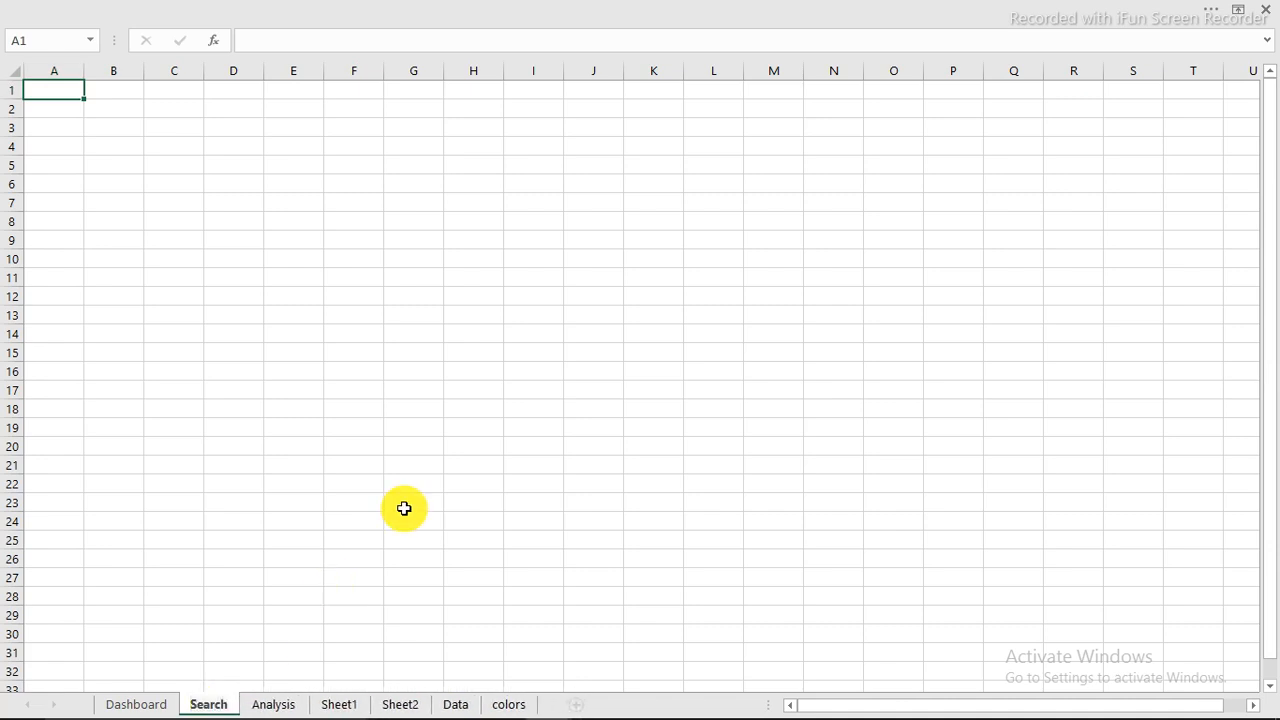
Step: In cell A1 of the Search sheet, enter a COUNTA formula that references the dashboard's search cell, Dashboard!H4
key(Return)
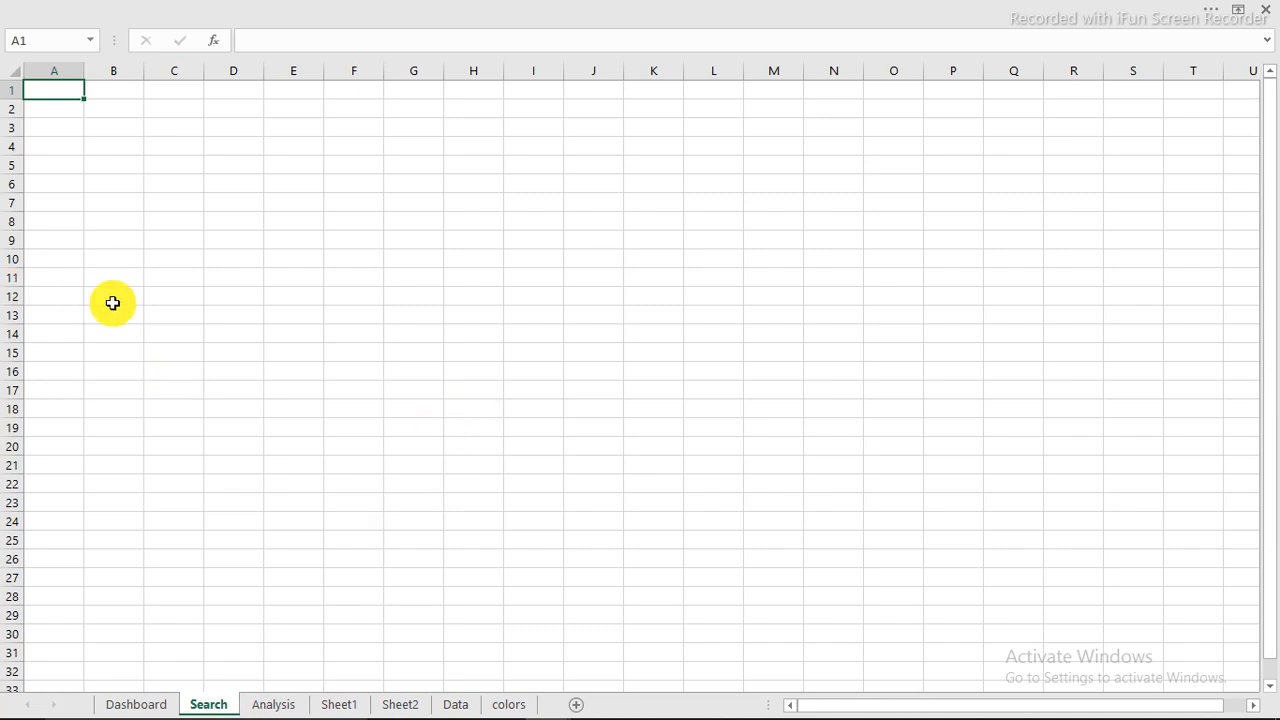
ctrl+scroll(101, 284, up, 5)
ctrl+scroll(101, 284, up, 4)
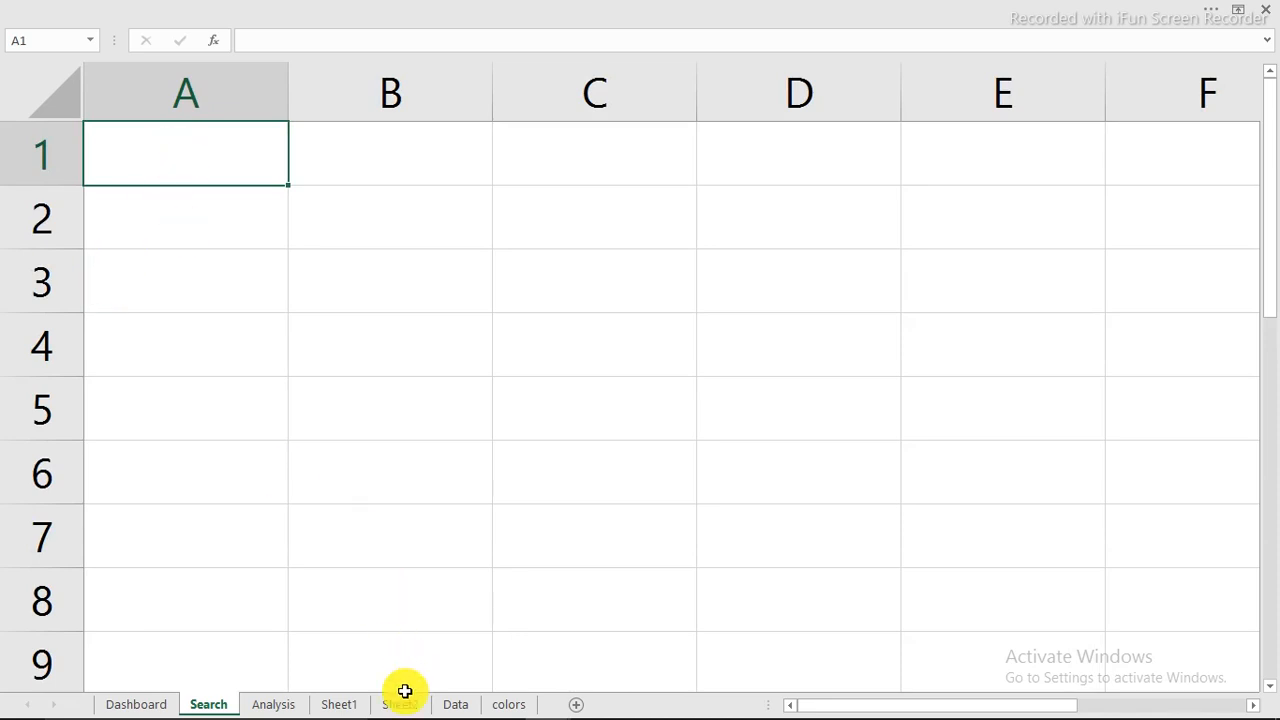
text(=)
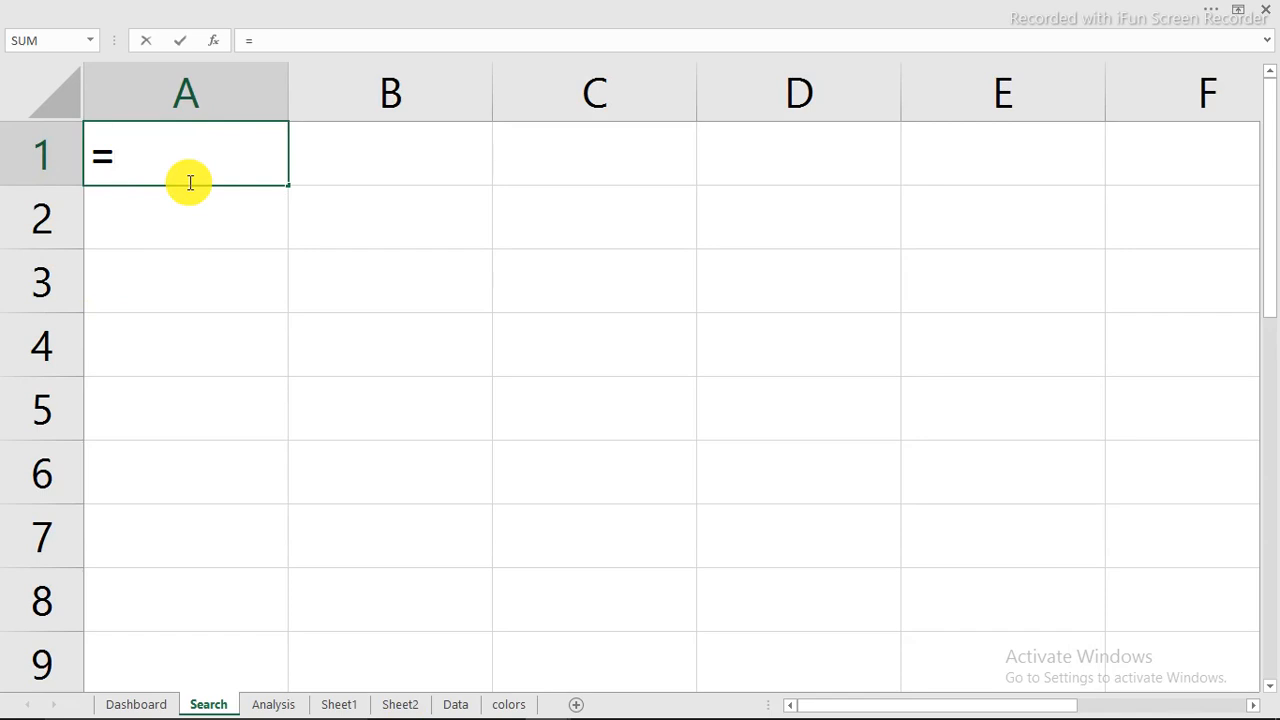
text(counta)
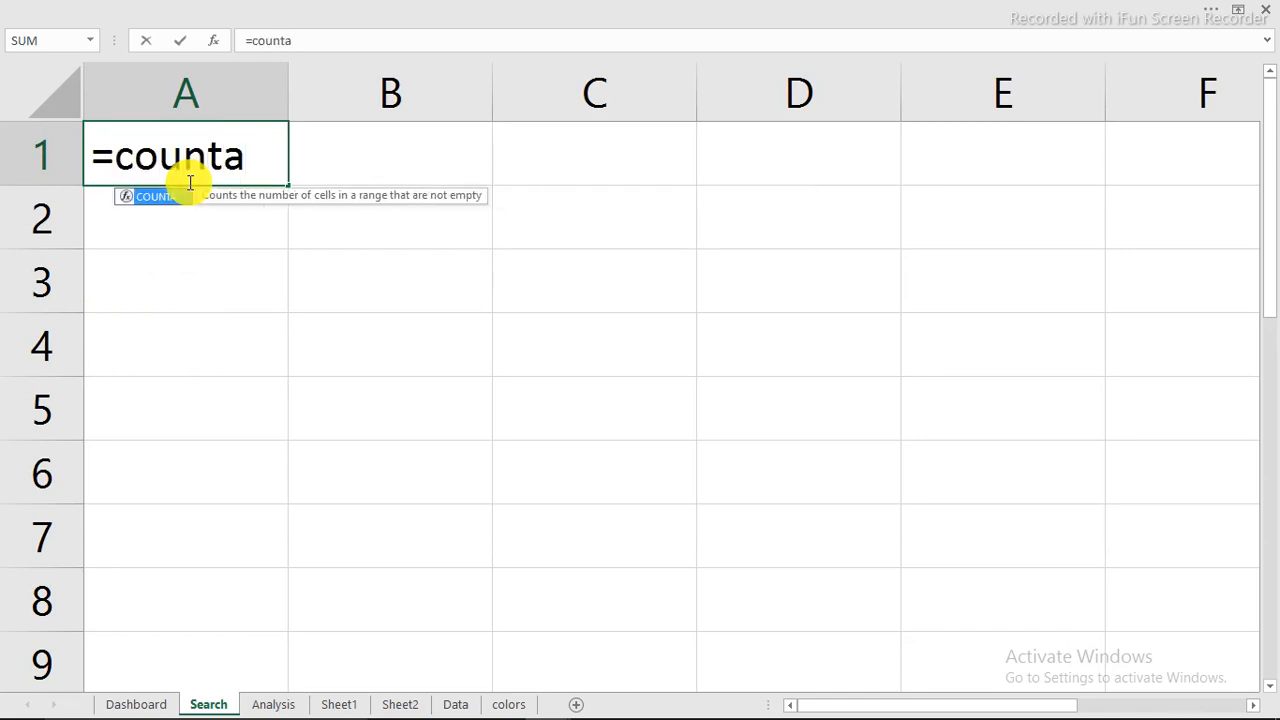
key(Tab)
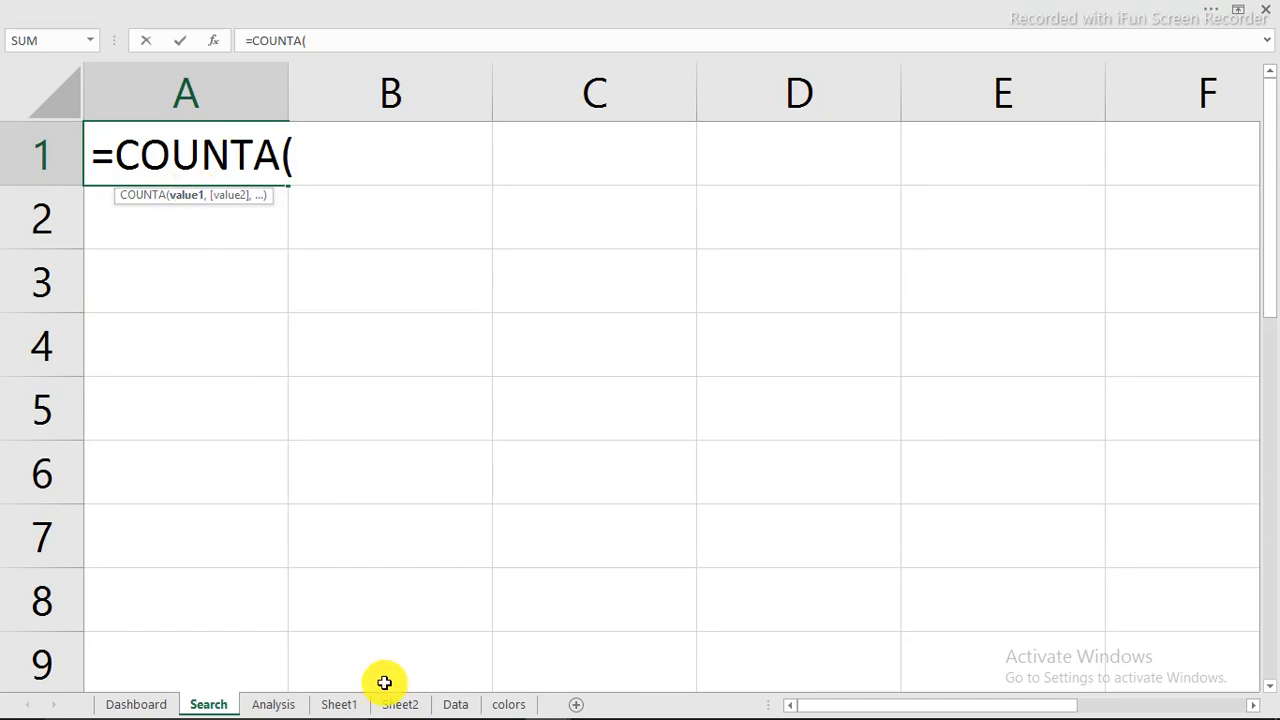
click(160, 706)
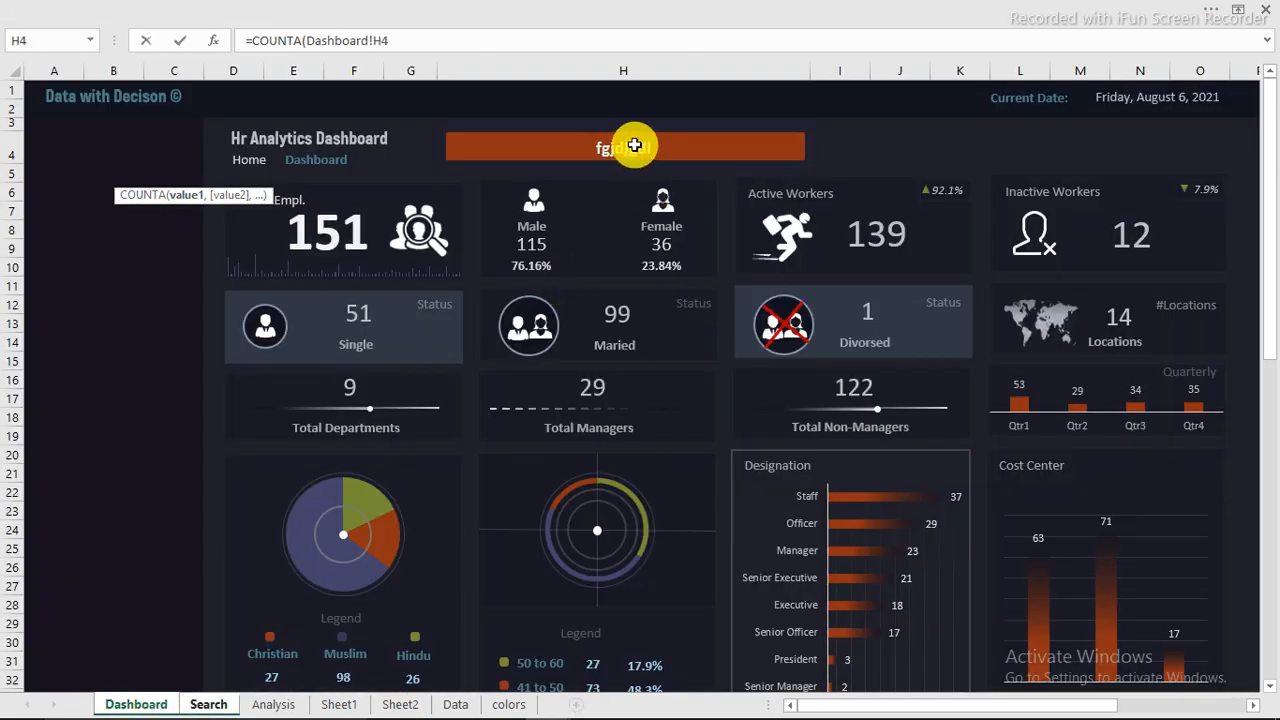
key(Return)
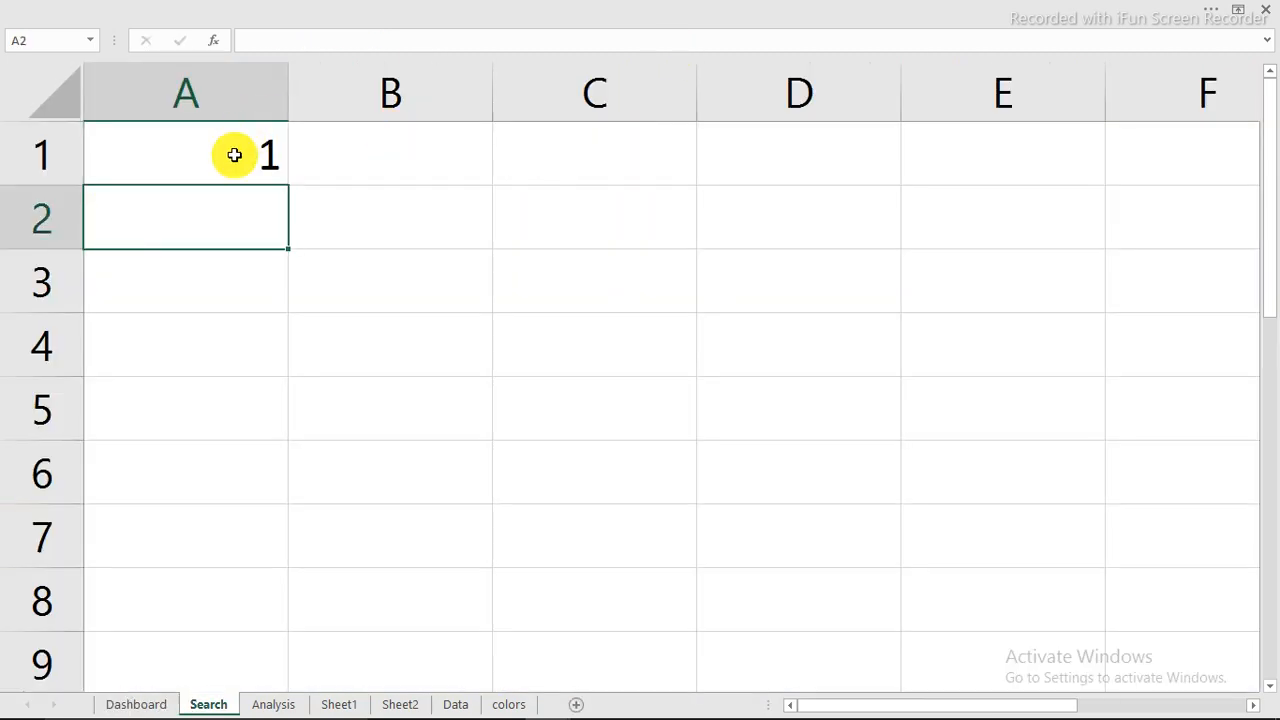
Step: Clear the sample text from search cell H4 on the Dashboard sheet and check the COUNTA result in Search cell A1
click(152, 704)
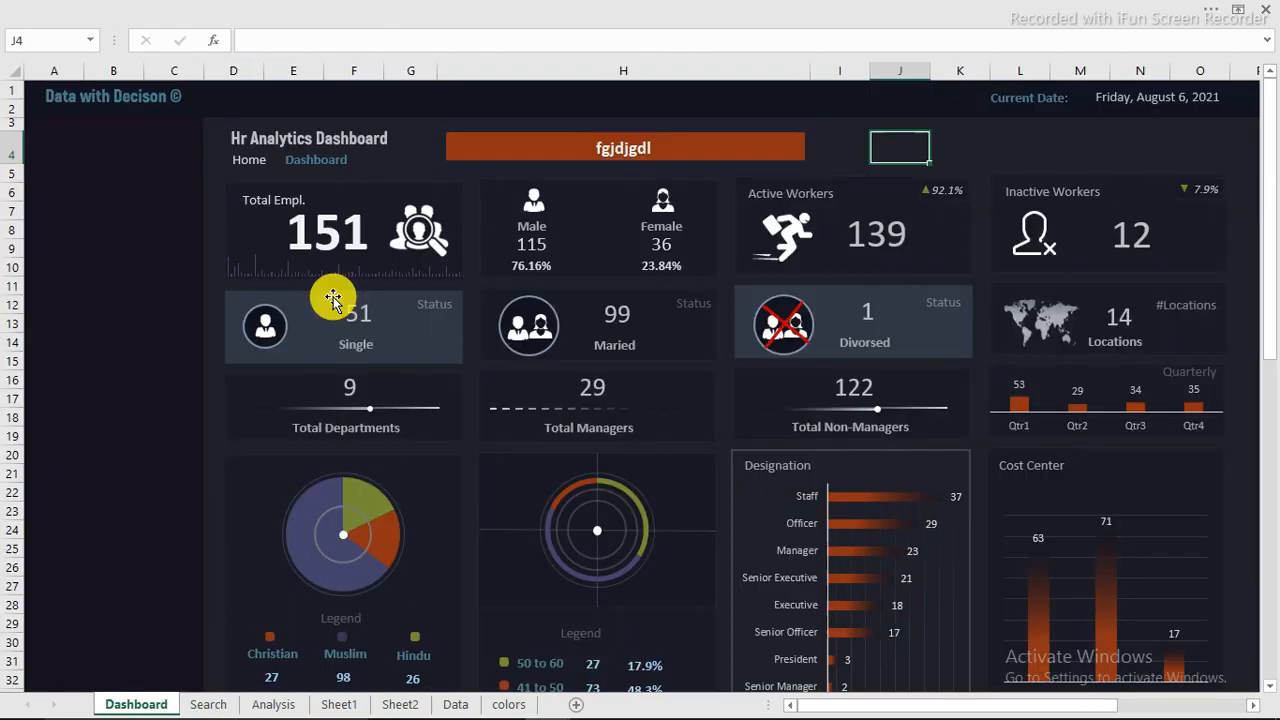
click(591, 150)
key(Delete)
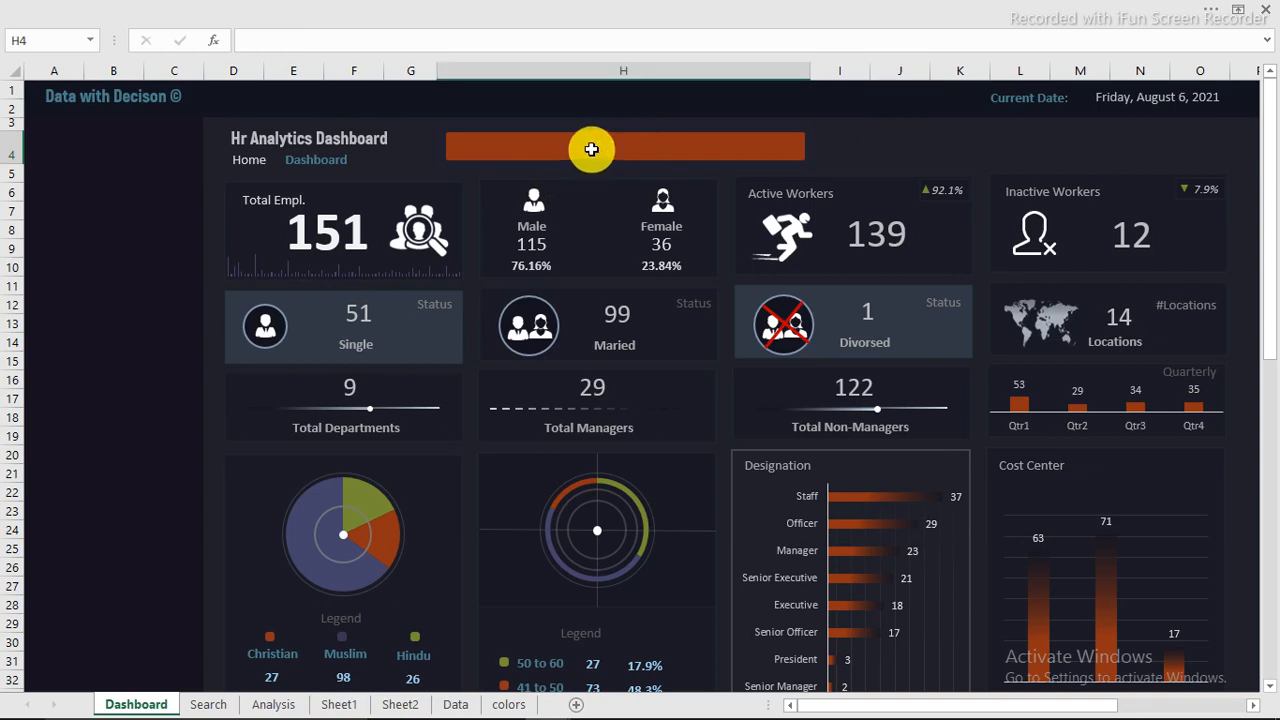
click(137, 543)
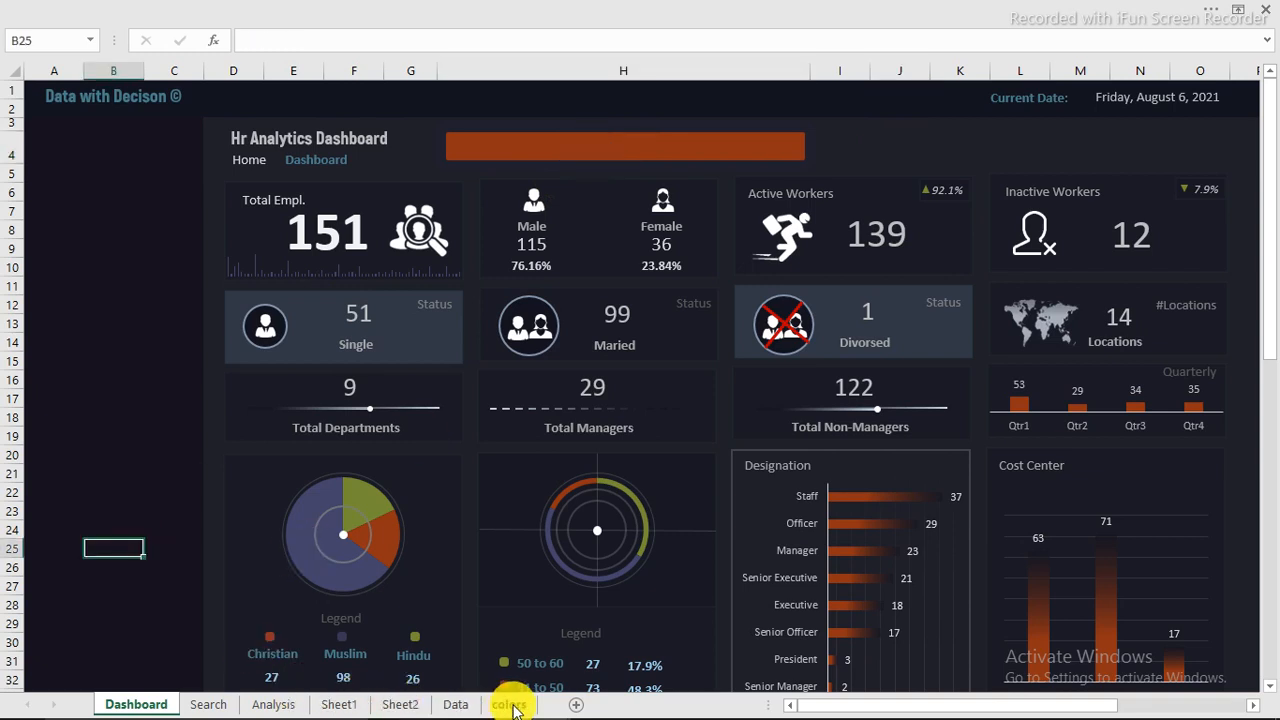
click(203, 704)
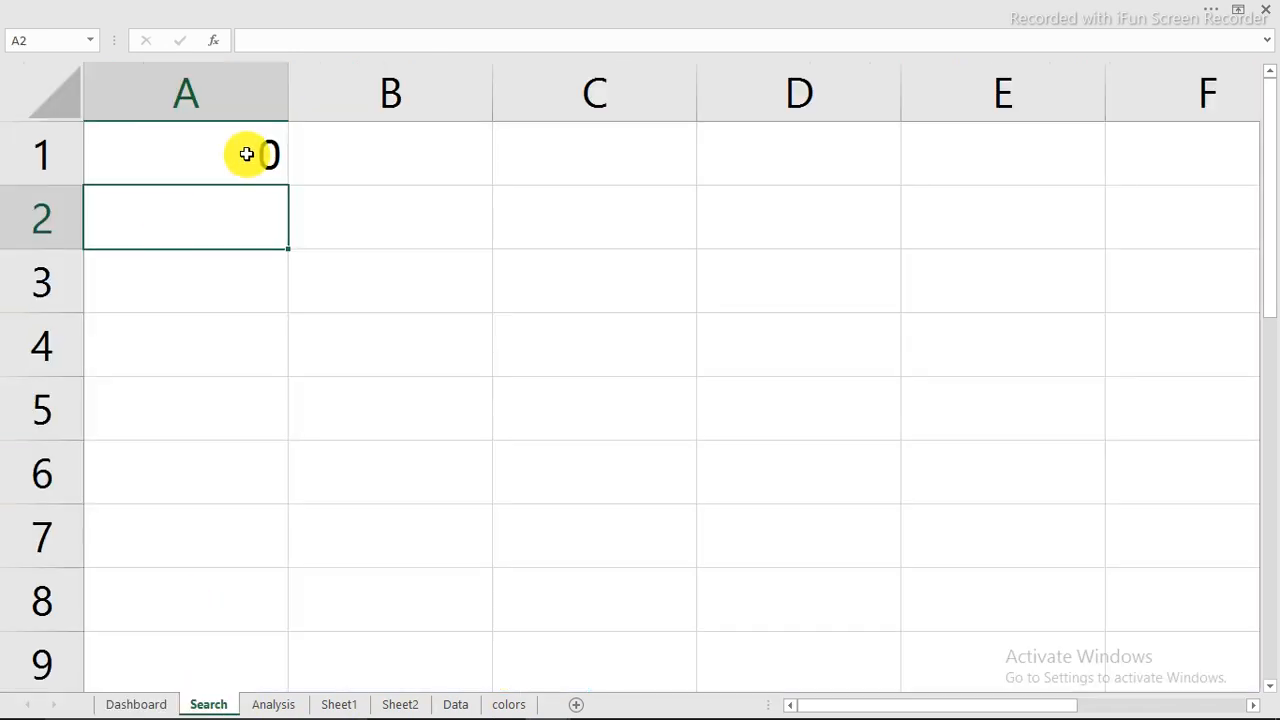
click(205, 146)
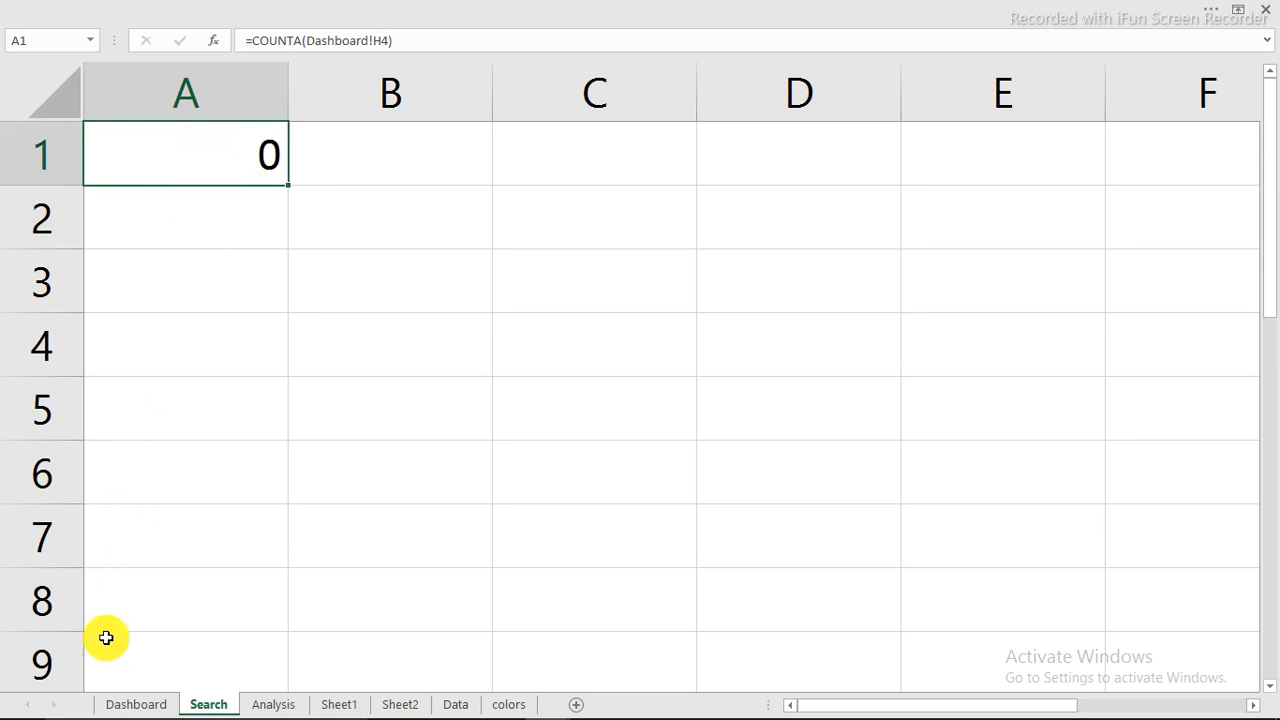
Step: Start a formula-based conditional formatting rule for Dashboard cell H4 with the condition =Search!$A$1=1
click(127, 707)
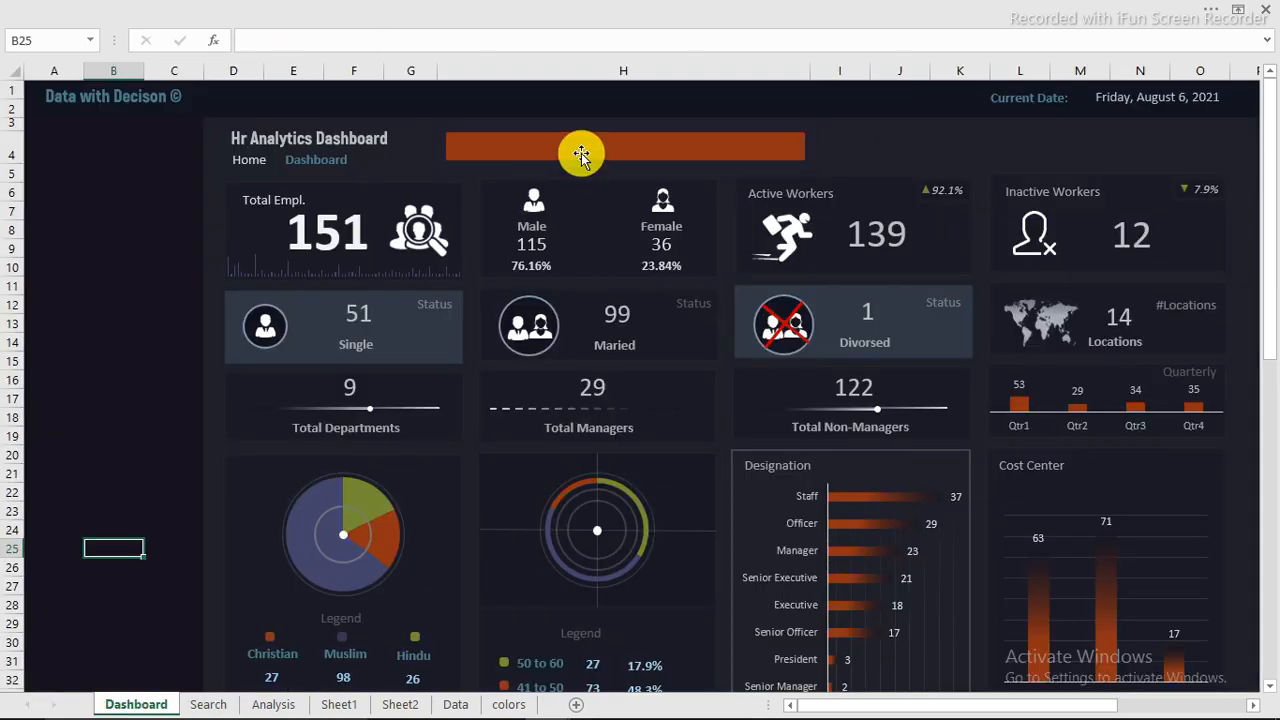
click(580, 149)
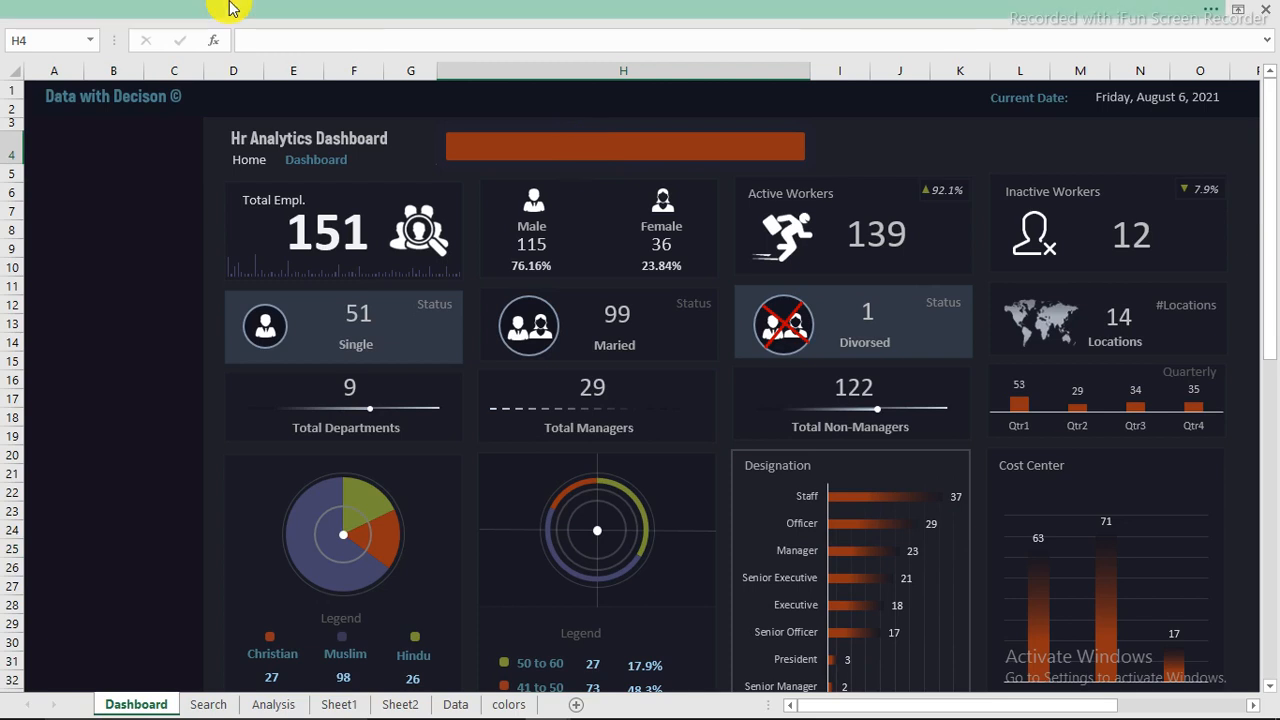
click(263, 12)
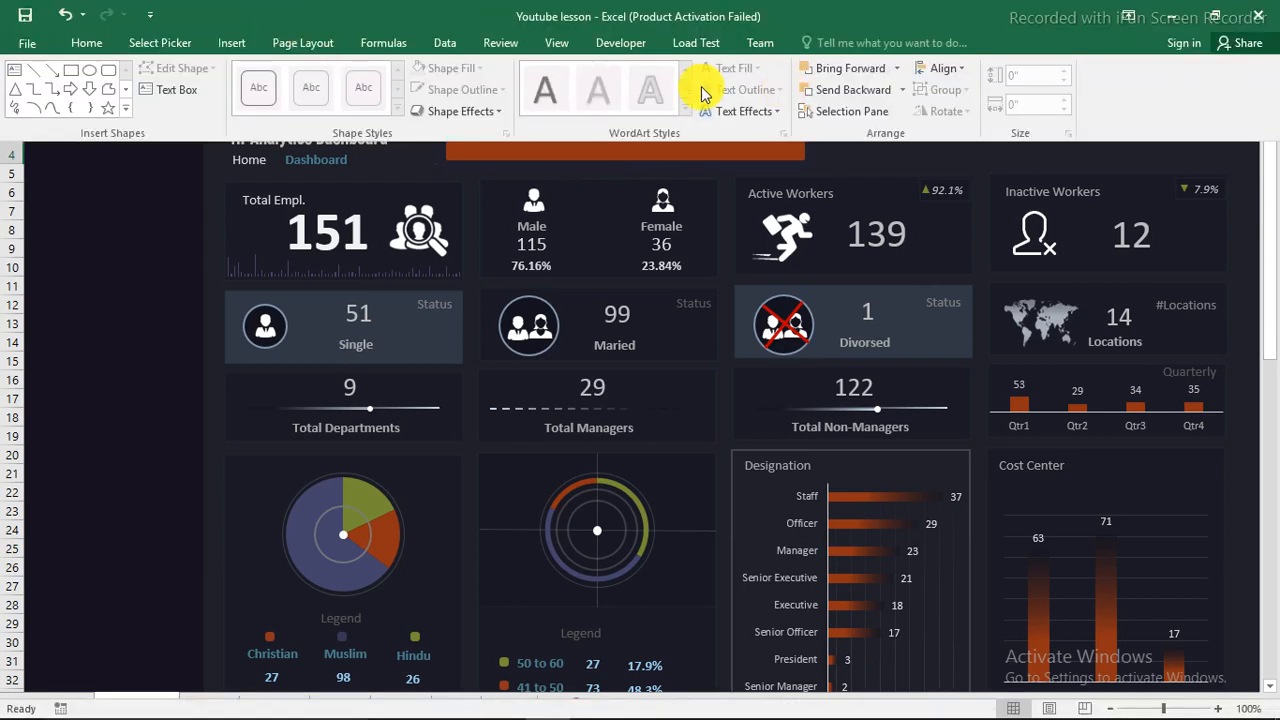
click(97, 42)
click(746, 114)
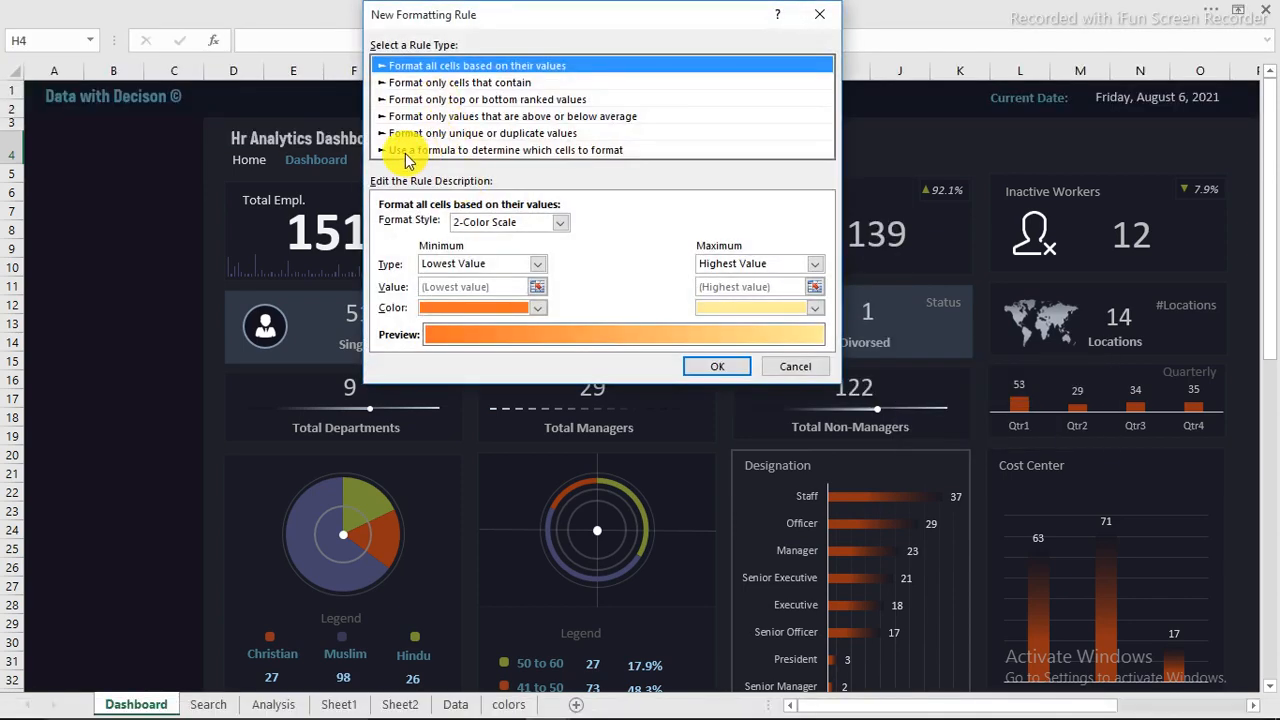
click(584, 151)
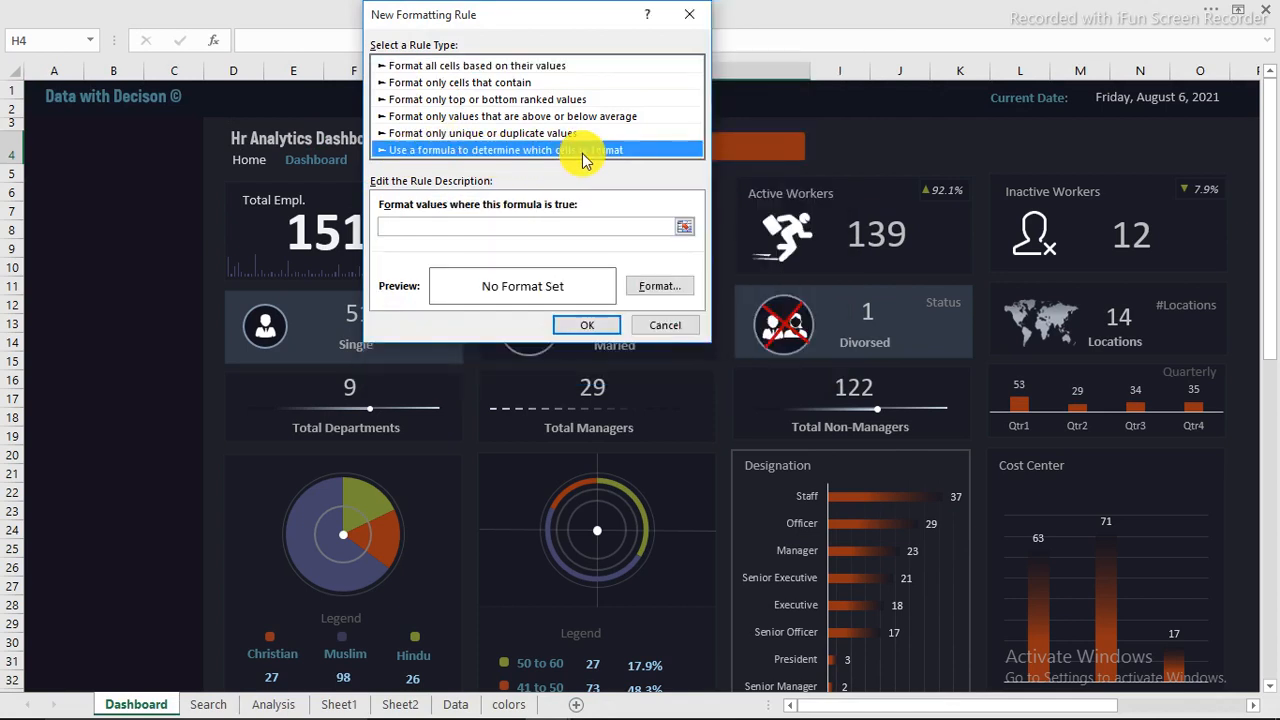
click(441, 230)
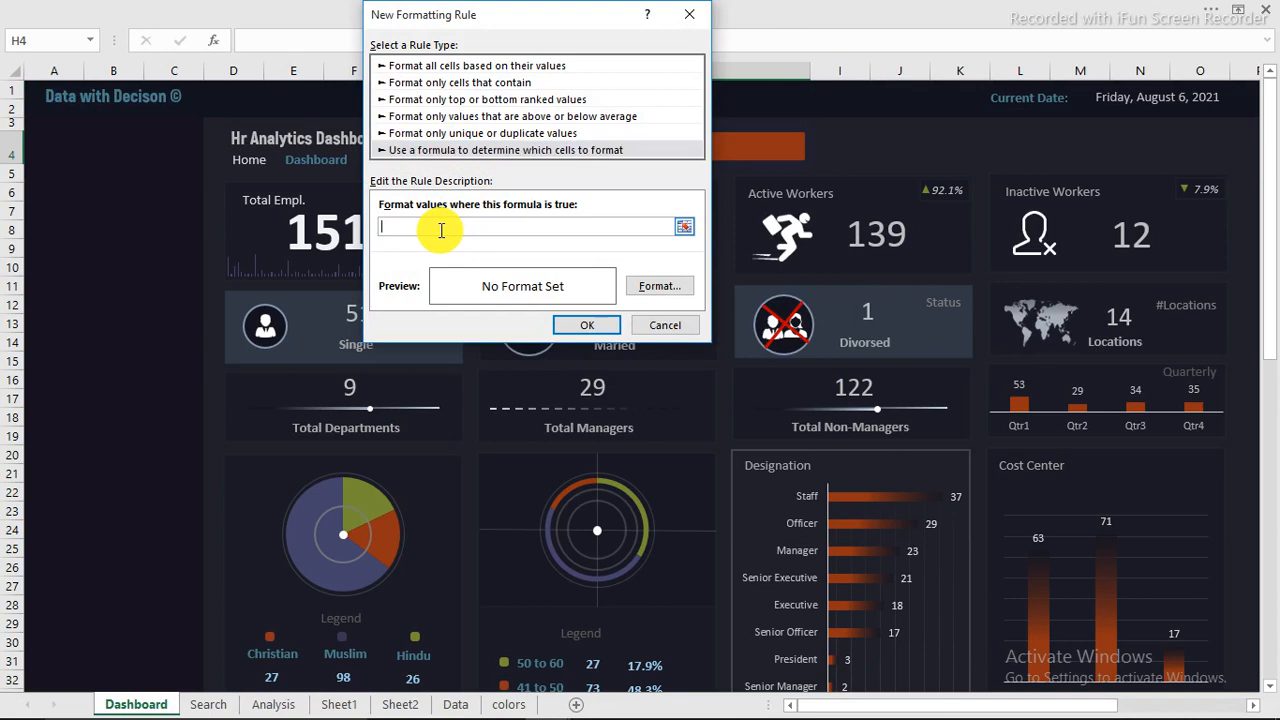
text(=)
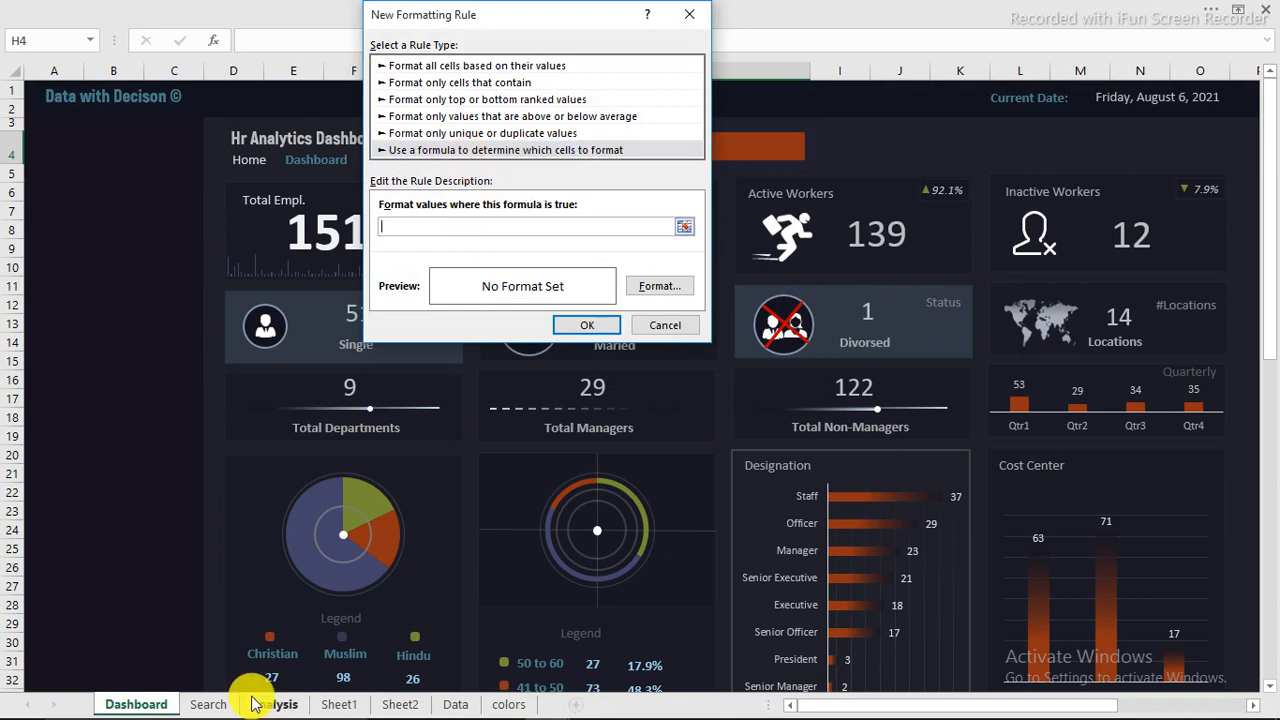
click(208, 704)
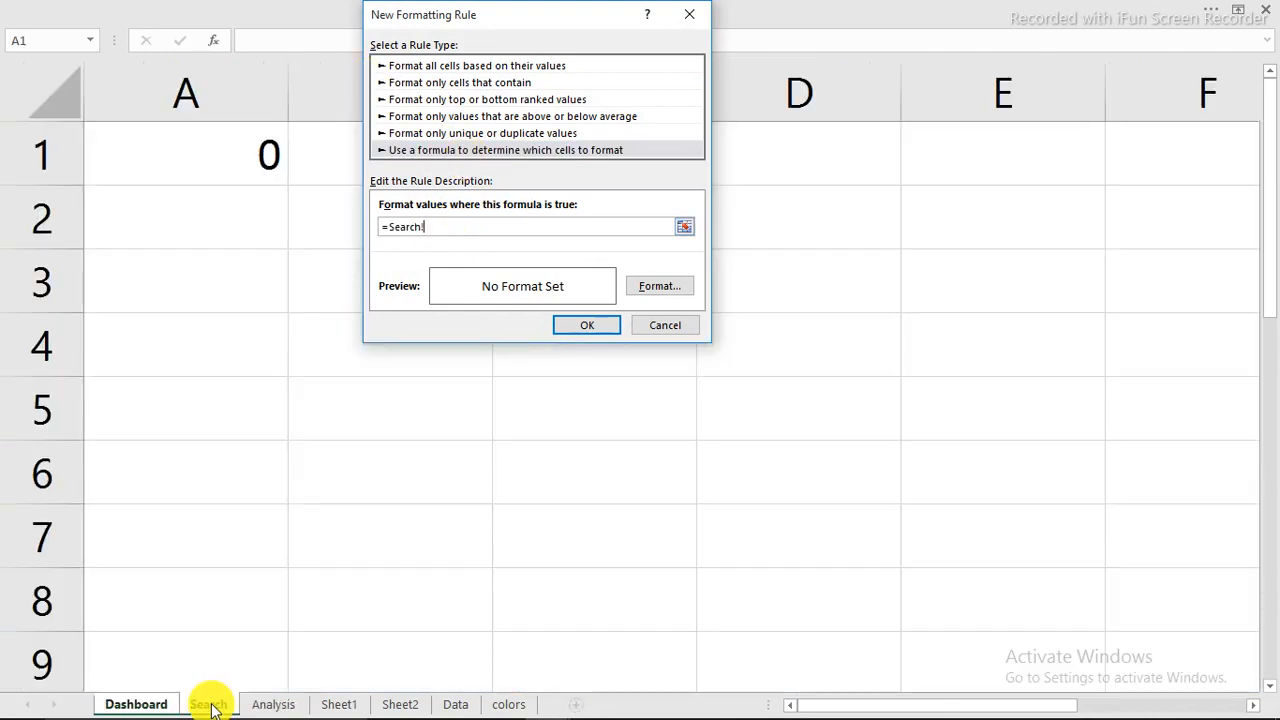
click(137, 156)
text(=1)
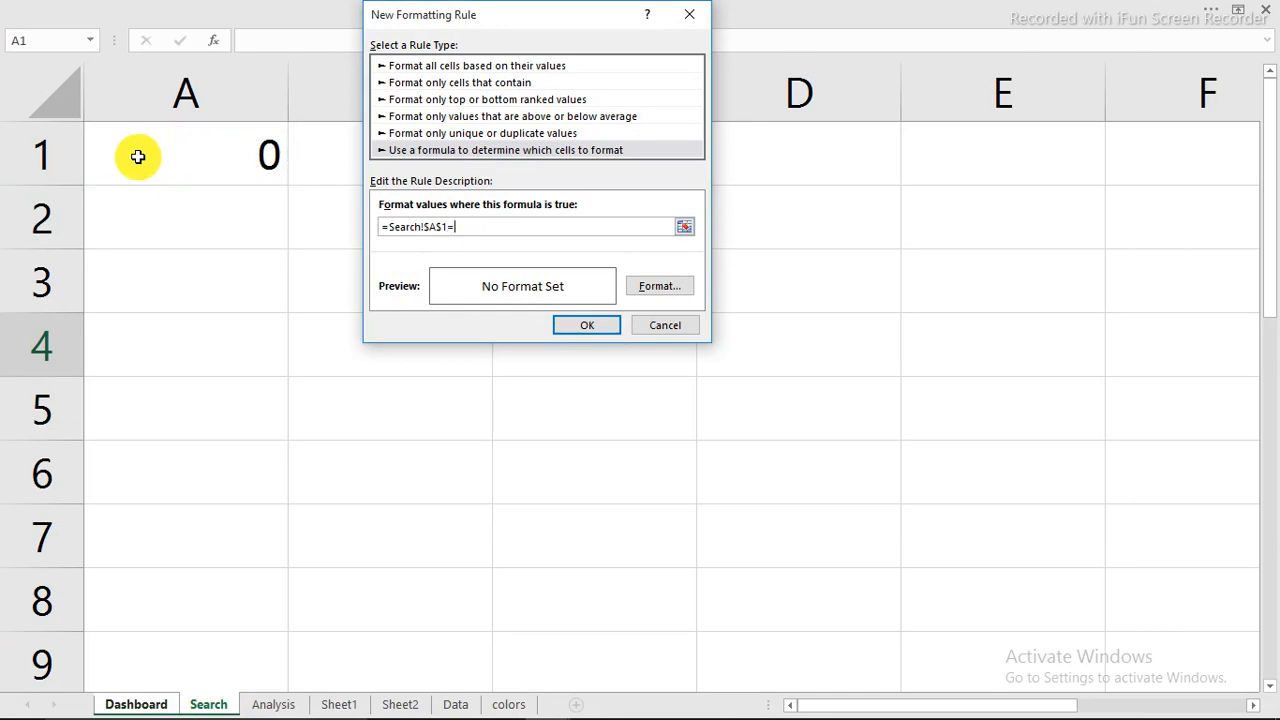
Step: Set the rule's font format to bold with a dark grey theme colour
click(666, 290)
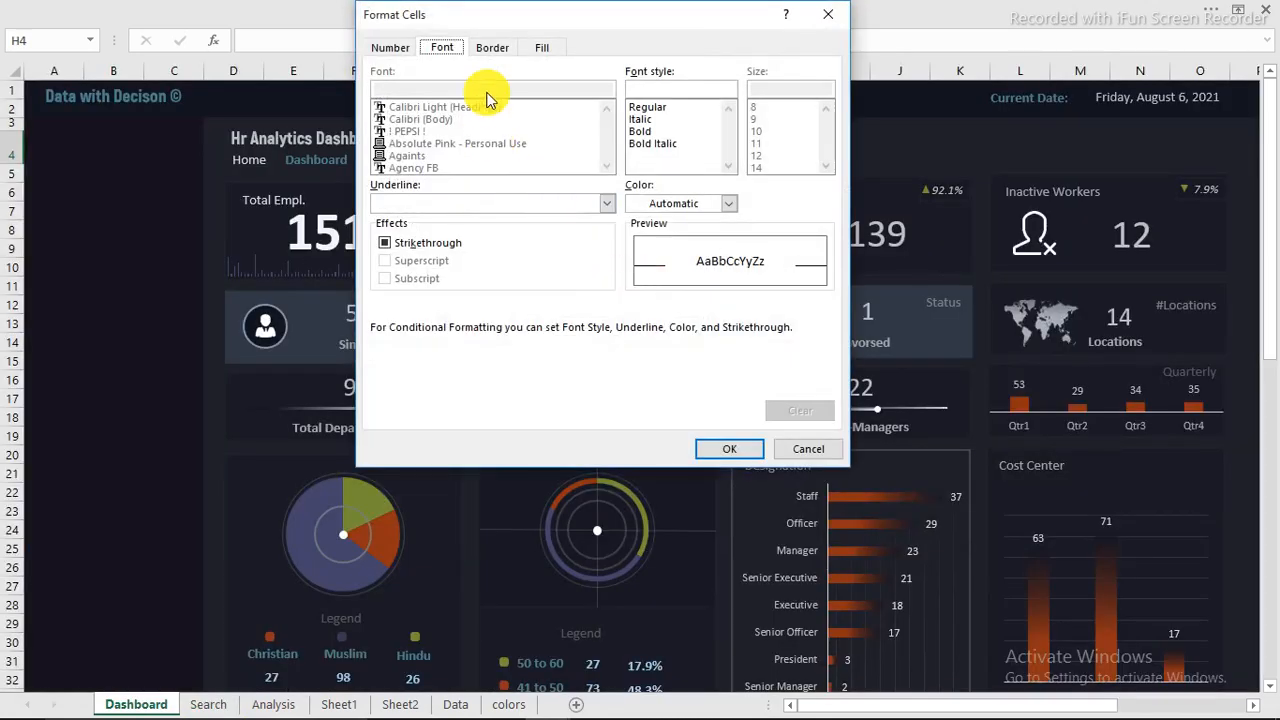
click(492, 48)
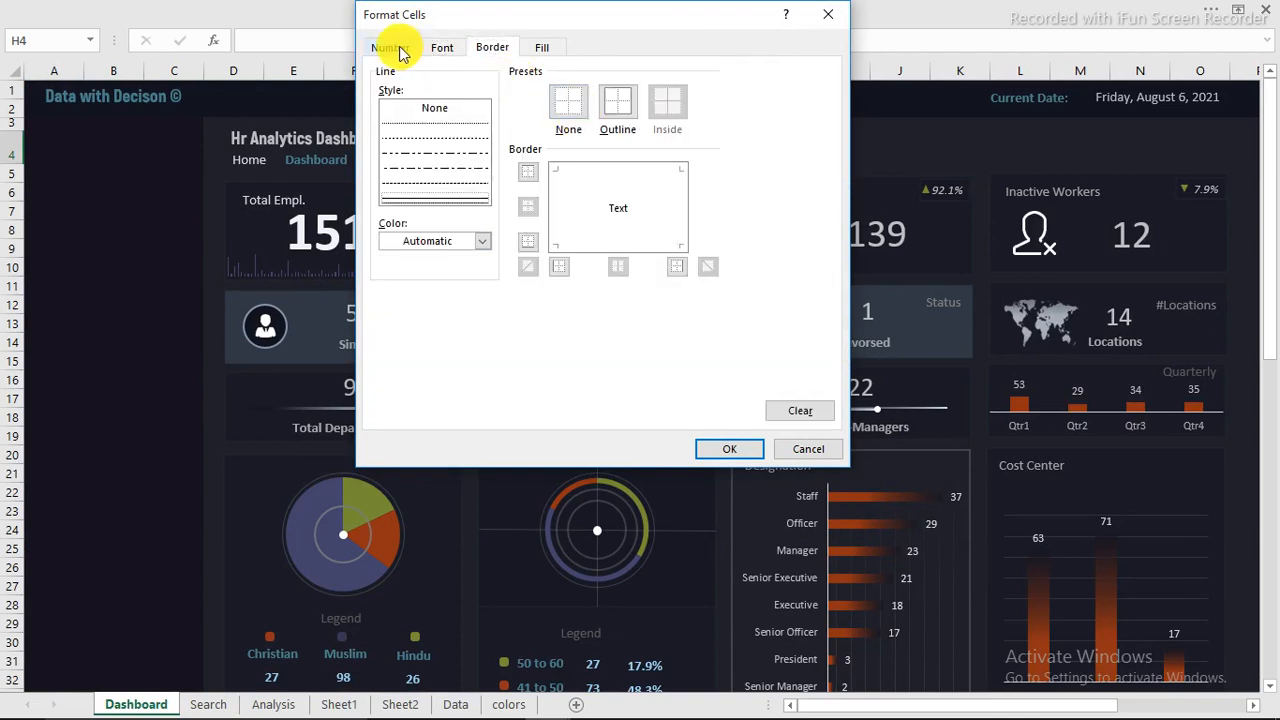
click(450, 50)
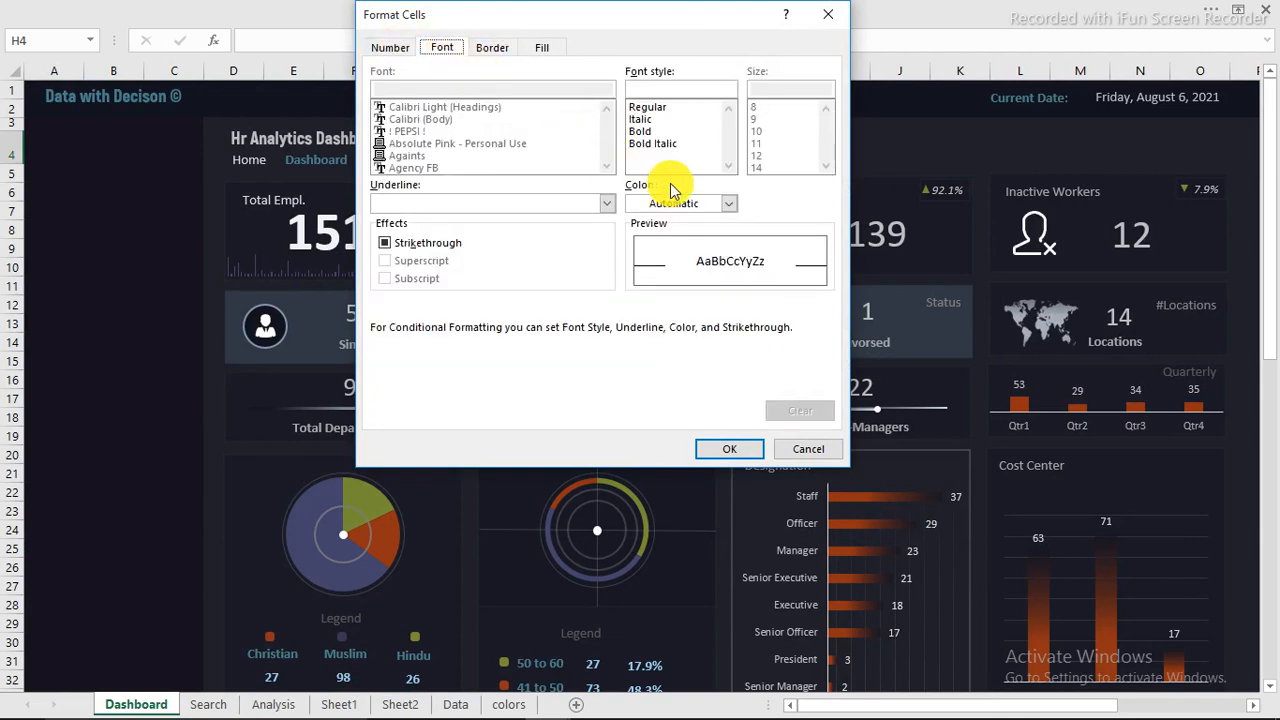
click(640, 131)
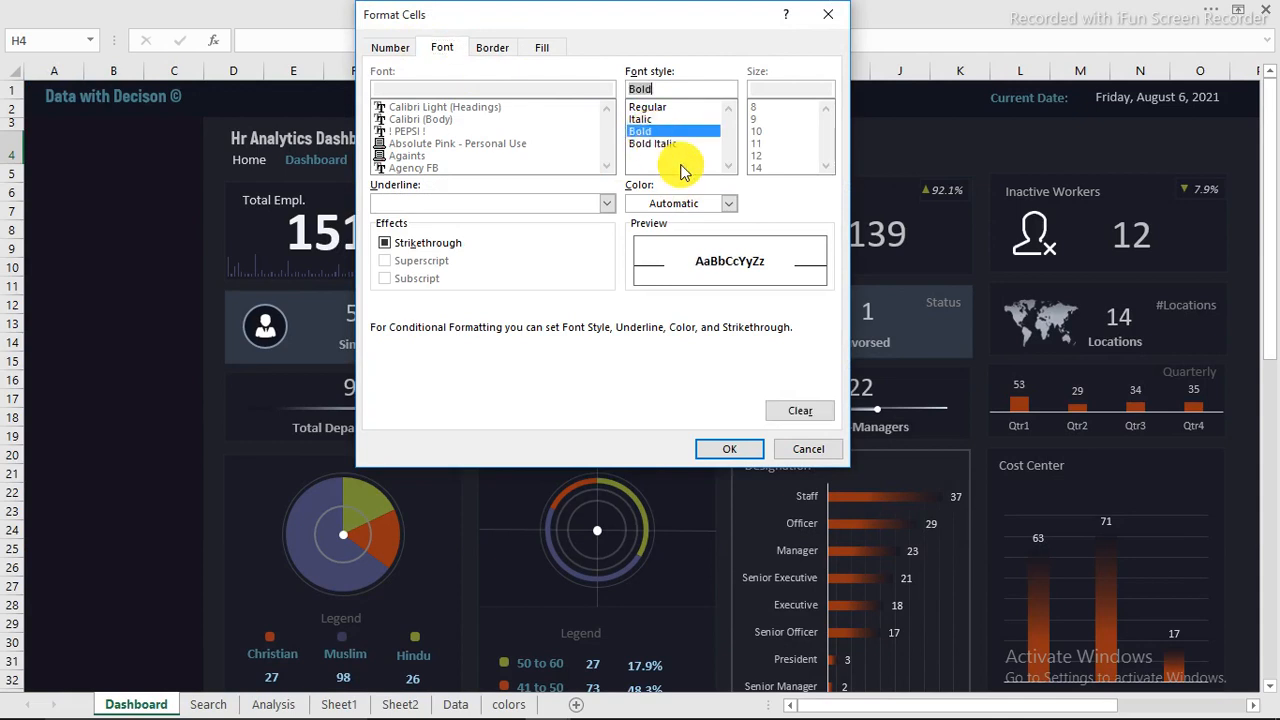
click(729, 203)
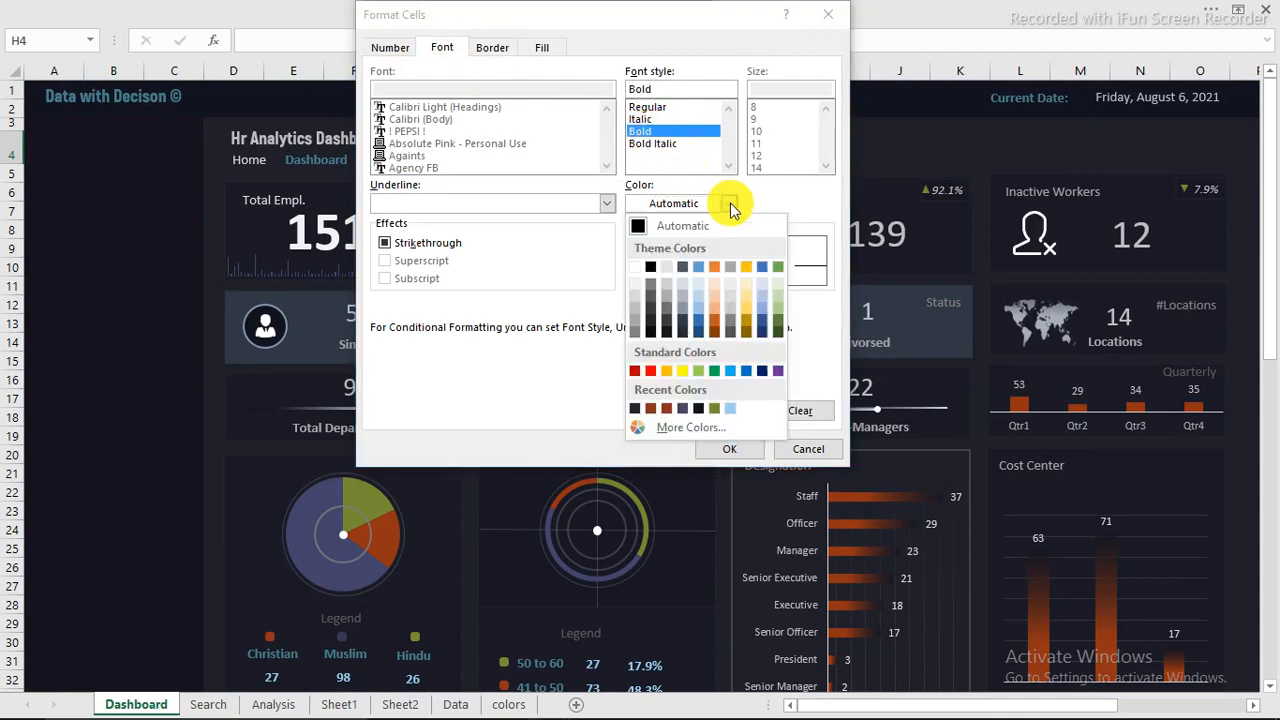
click(650, 318)
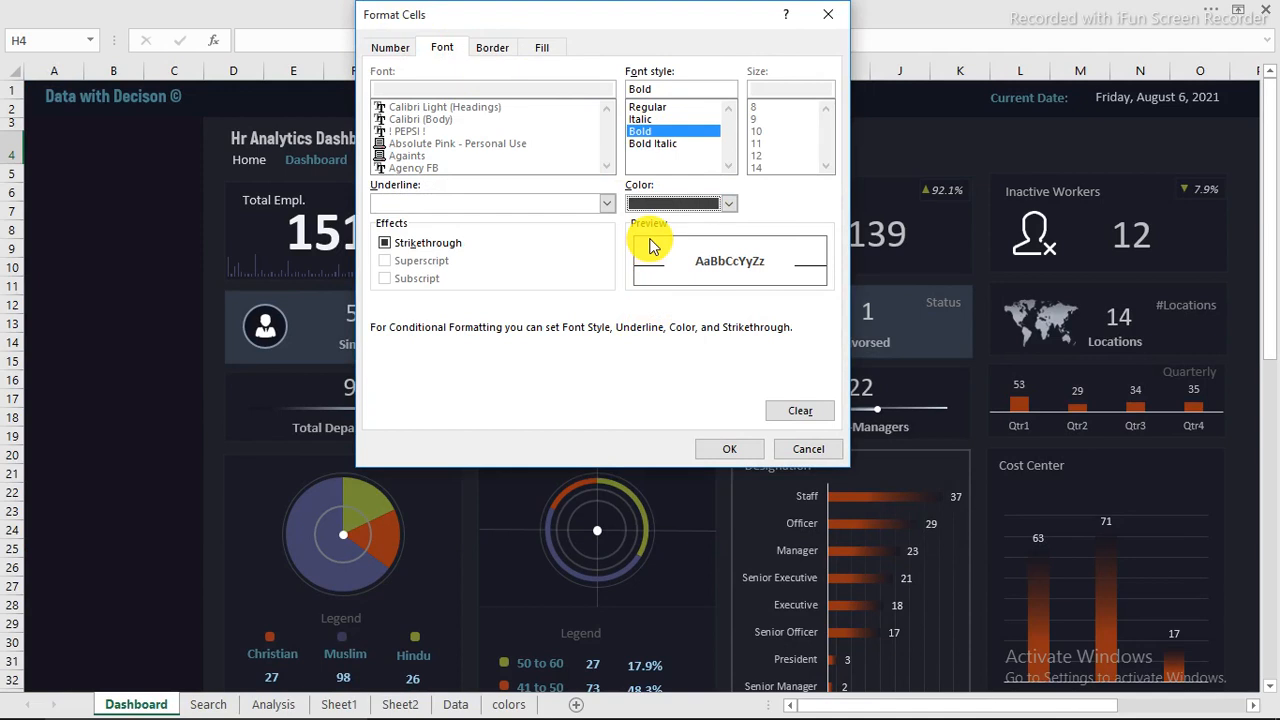
Step: Give the rule a white background fill and apply the finished conditional formatting rule to the search cell
click(550, 50)
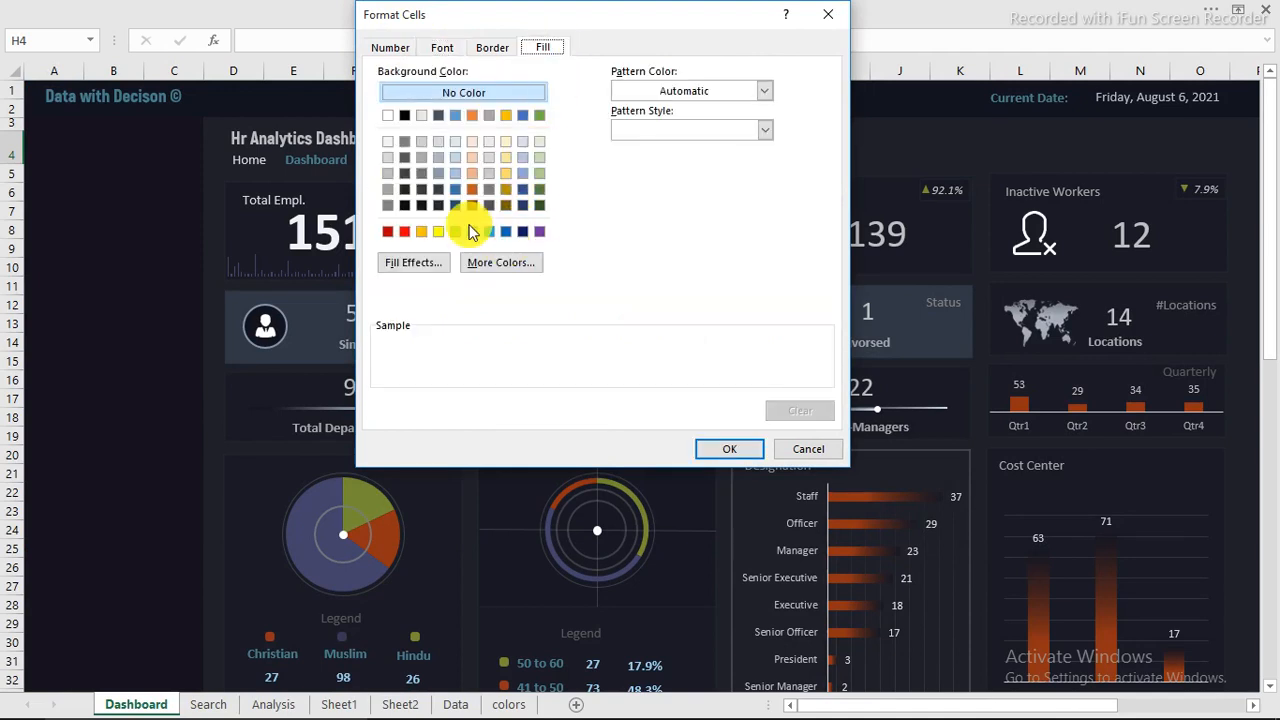
click(385, 115)
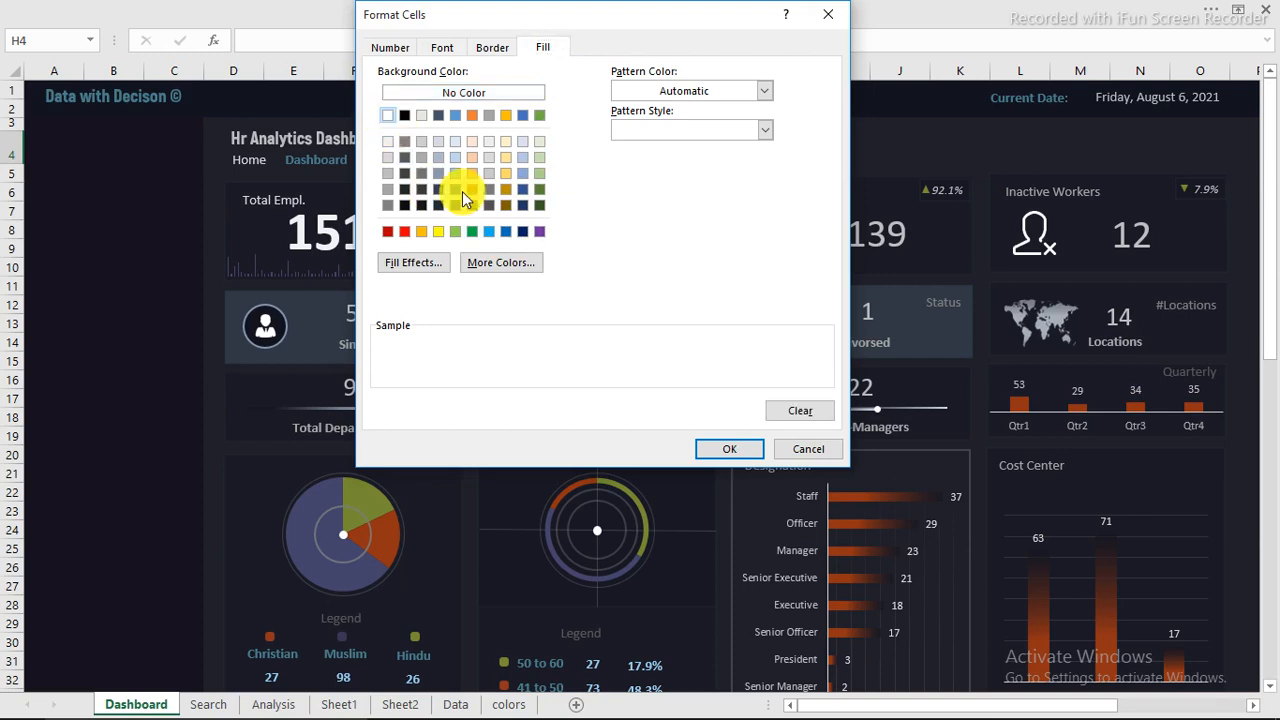
click(708, 449)
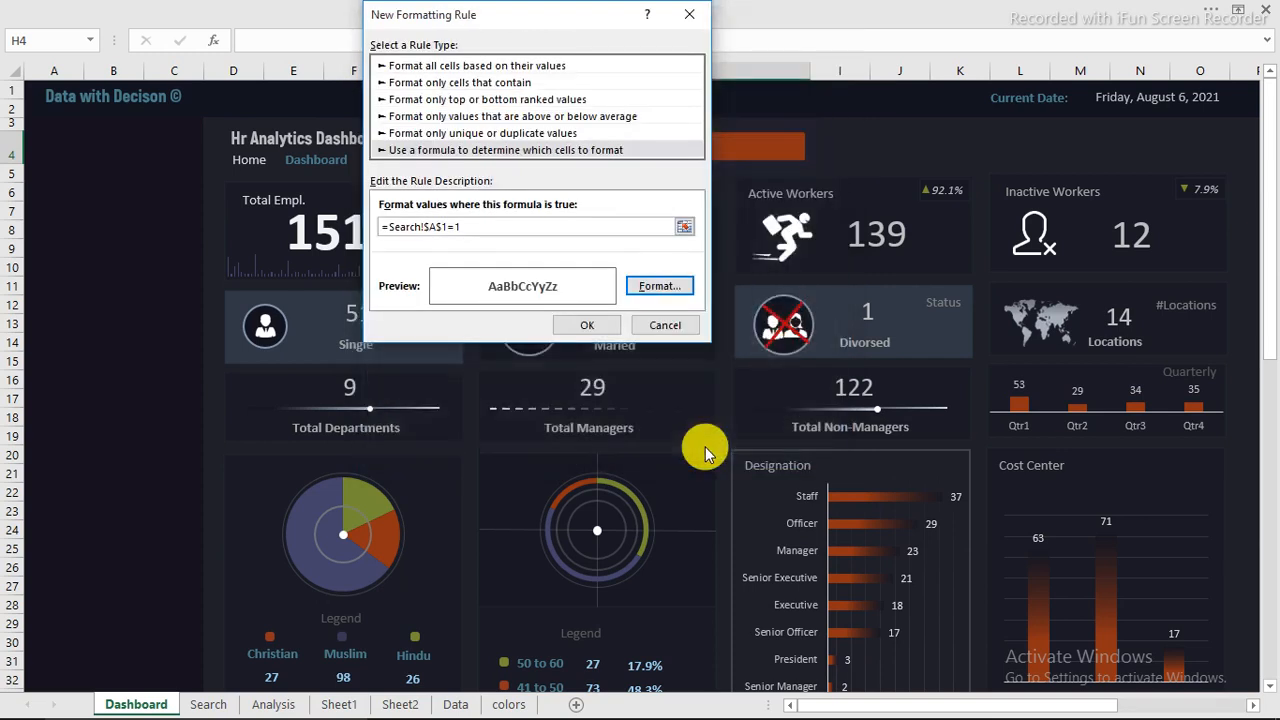
click(586, 323)
Step: Enter the sample text djfslflksjd in search cell H4 to test the conditional formatting
click(128, 245)
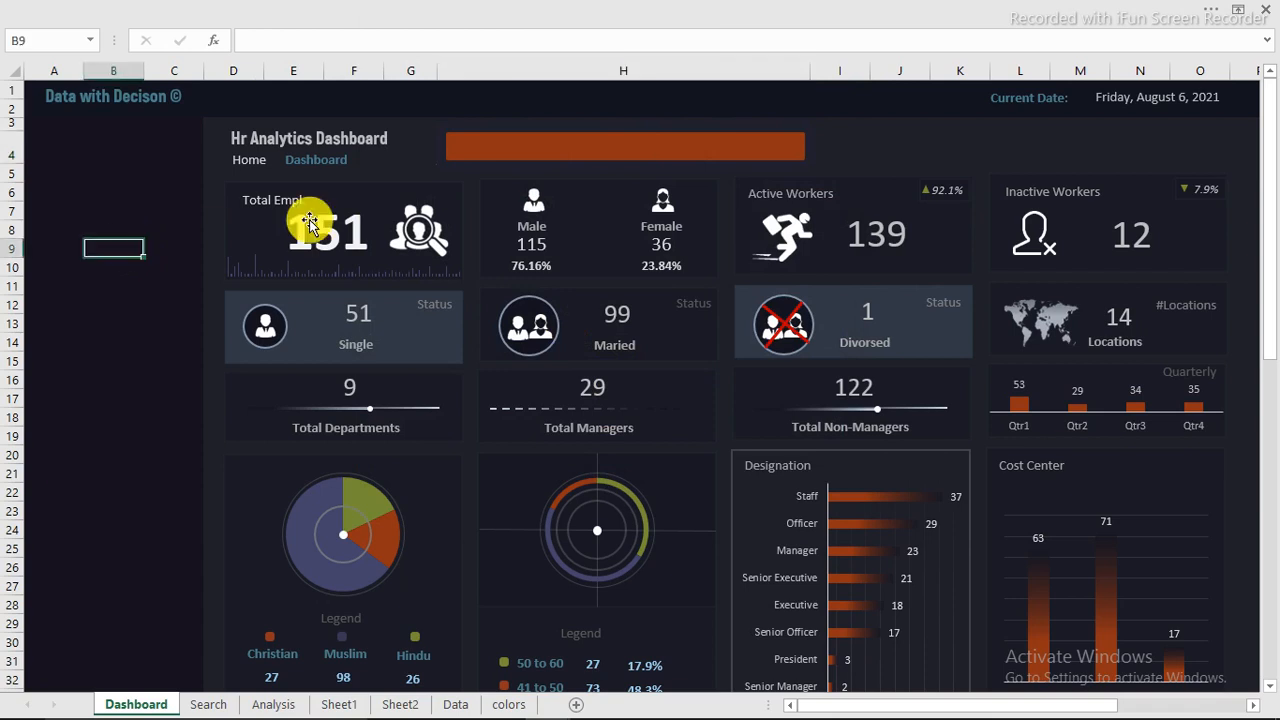
click(501, 147)
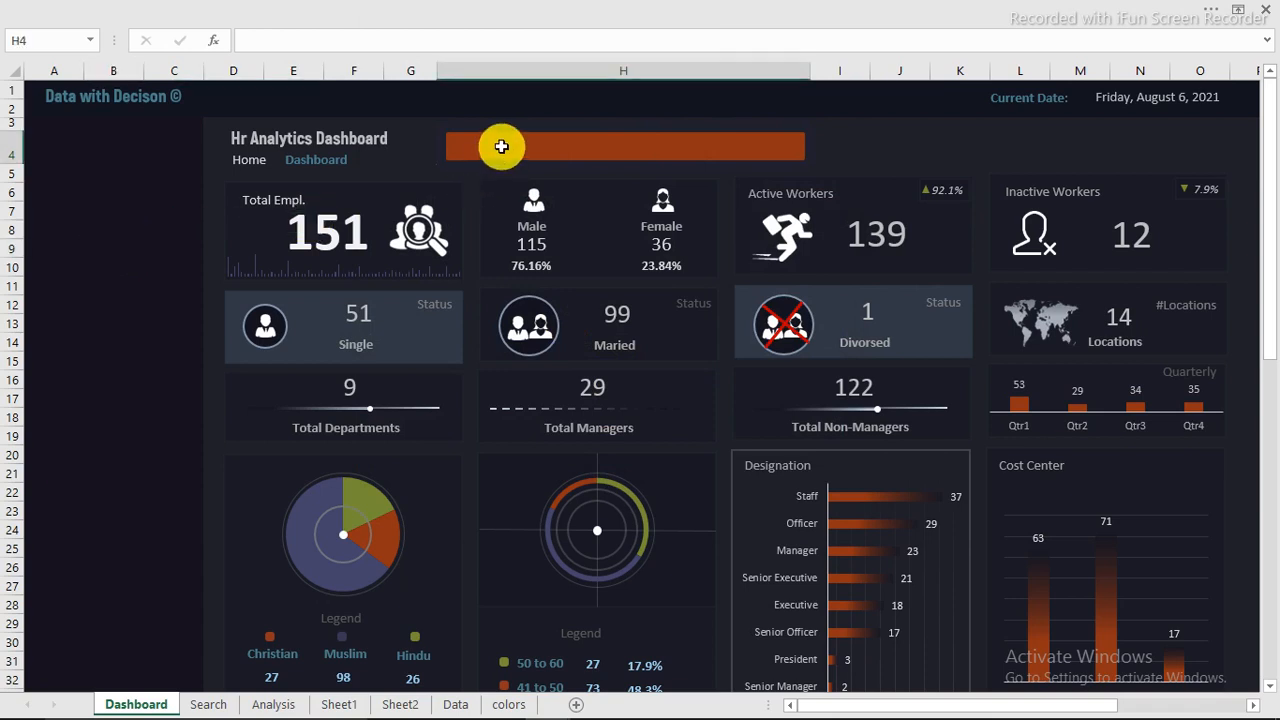
text(djfslflksjd)
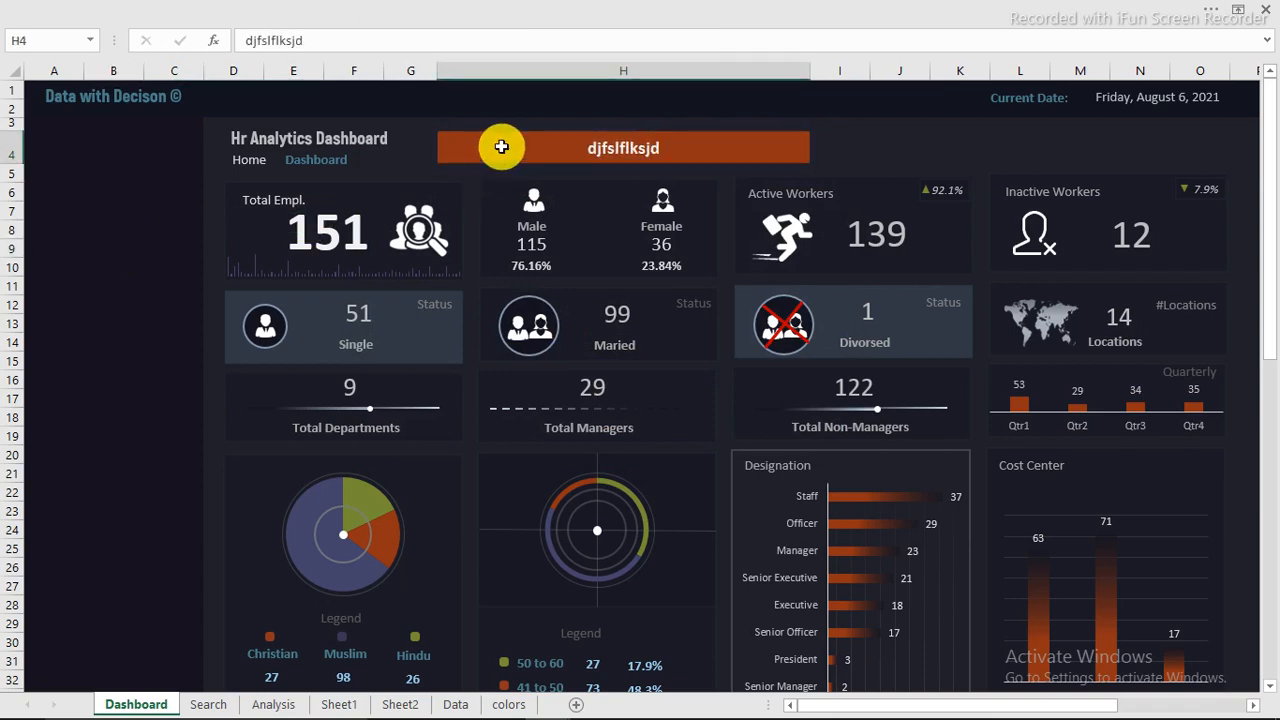
key(Return)
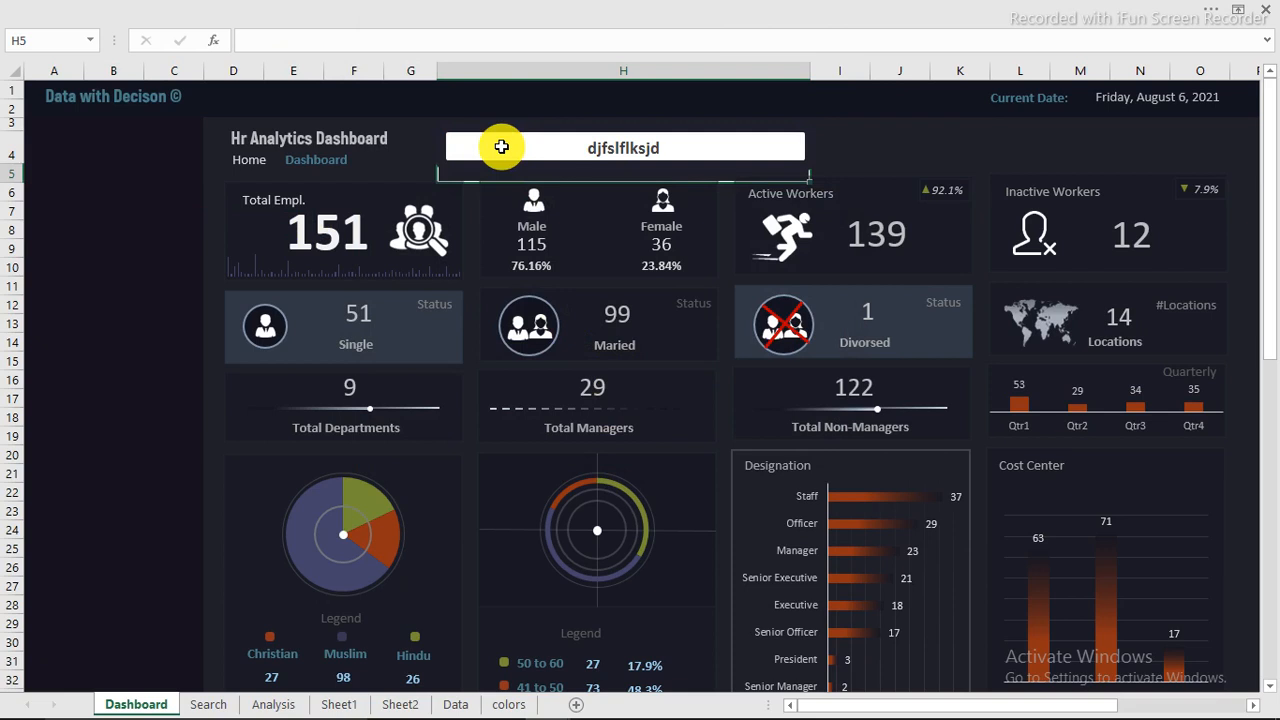
click(975, 148)
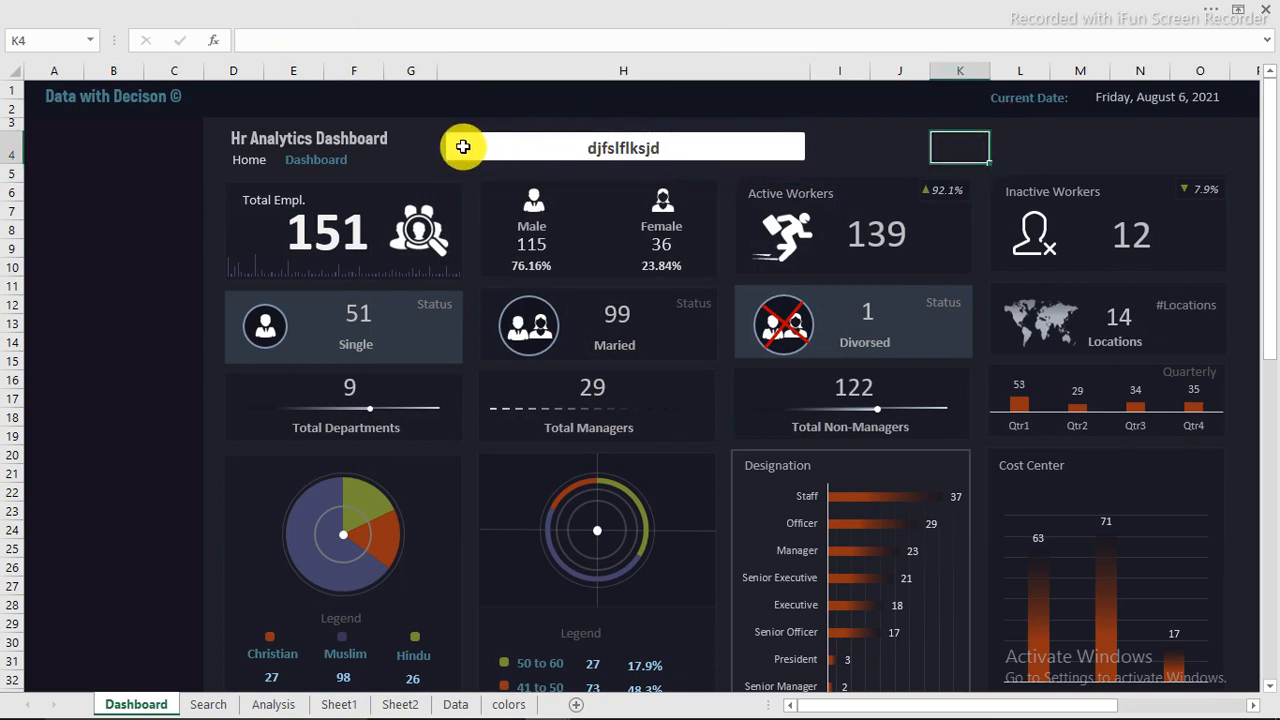
Step: Clear the sample text from search cell H4
click(577, 144)
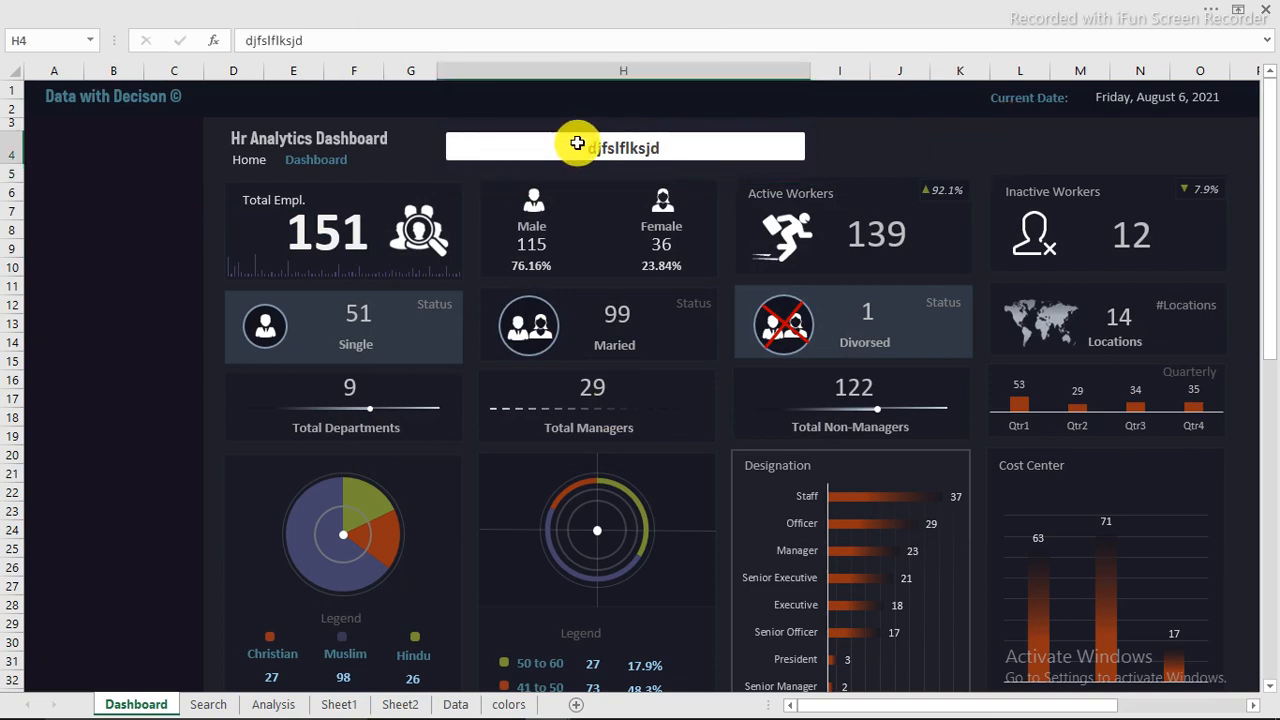
key(Delete)
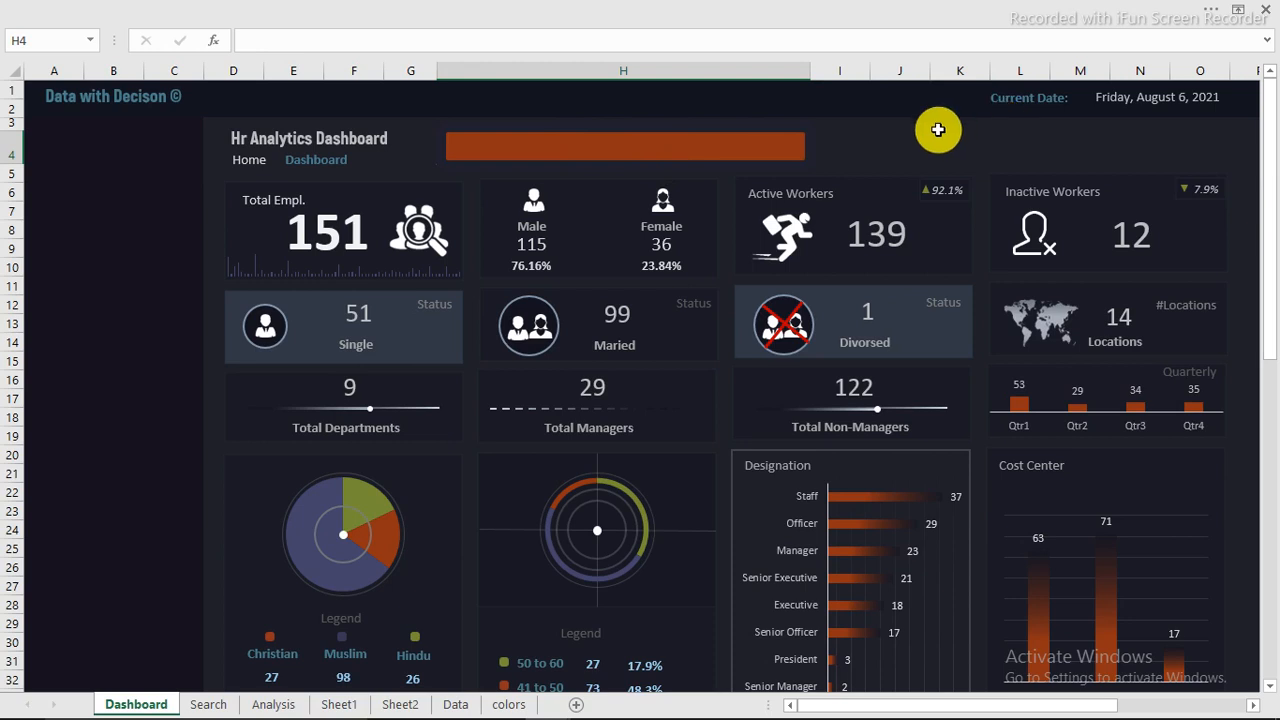
click(271, 9)
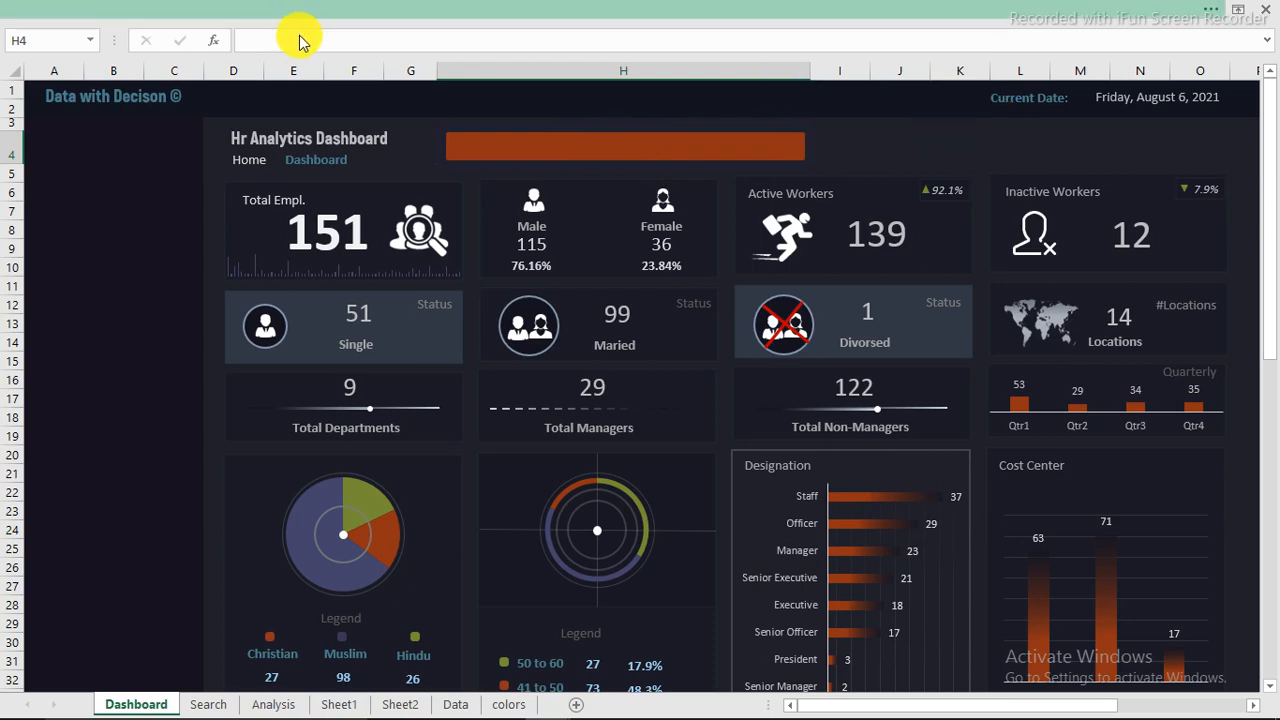
click(903, 151)
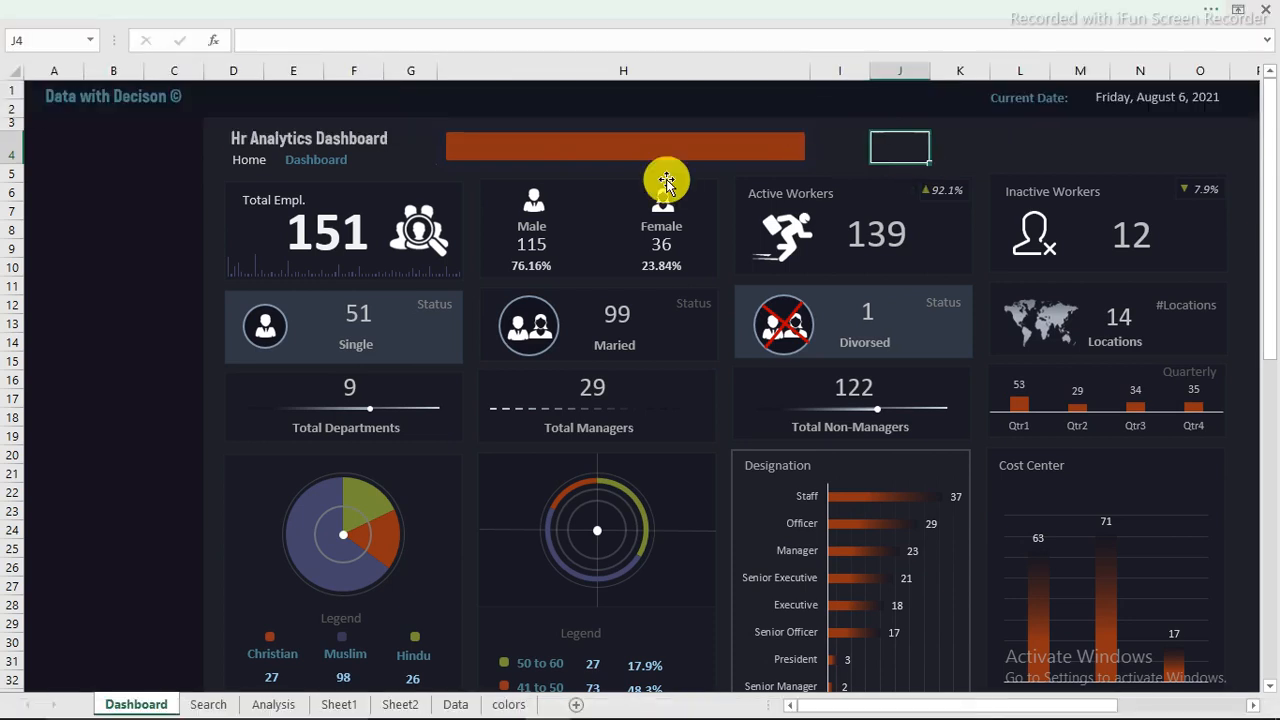
Step: Duplicate the Total Empl. text box onto the left end of the search bar as a compact label reading Search
click(258, 200)
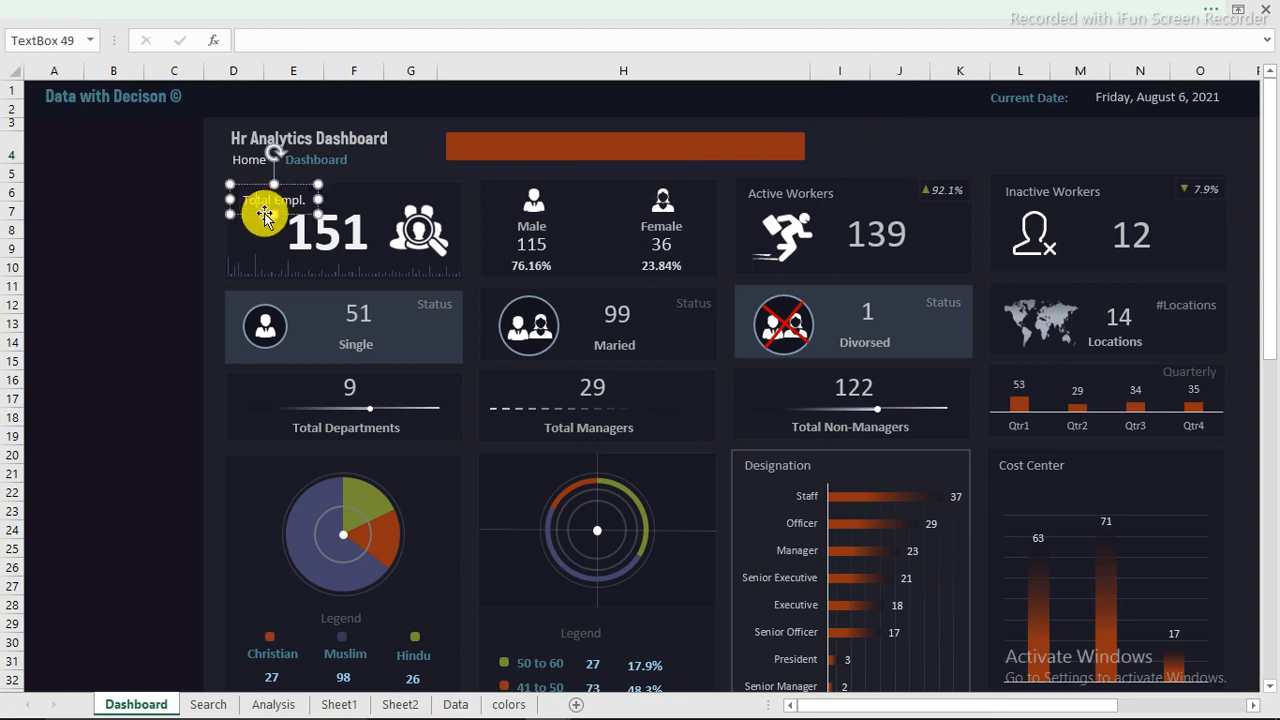
drag(266, 220, 458, 144)
text(Search)
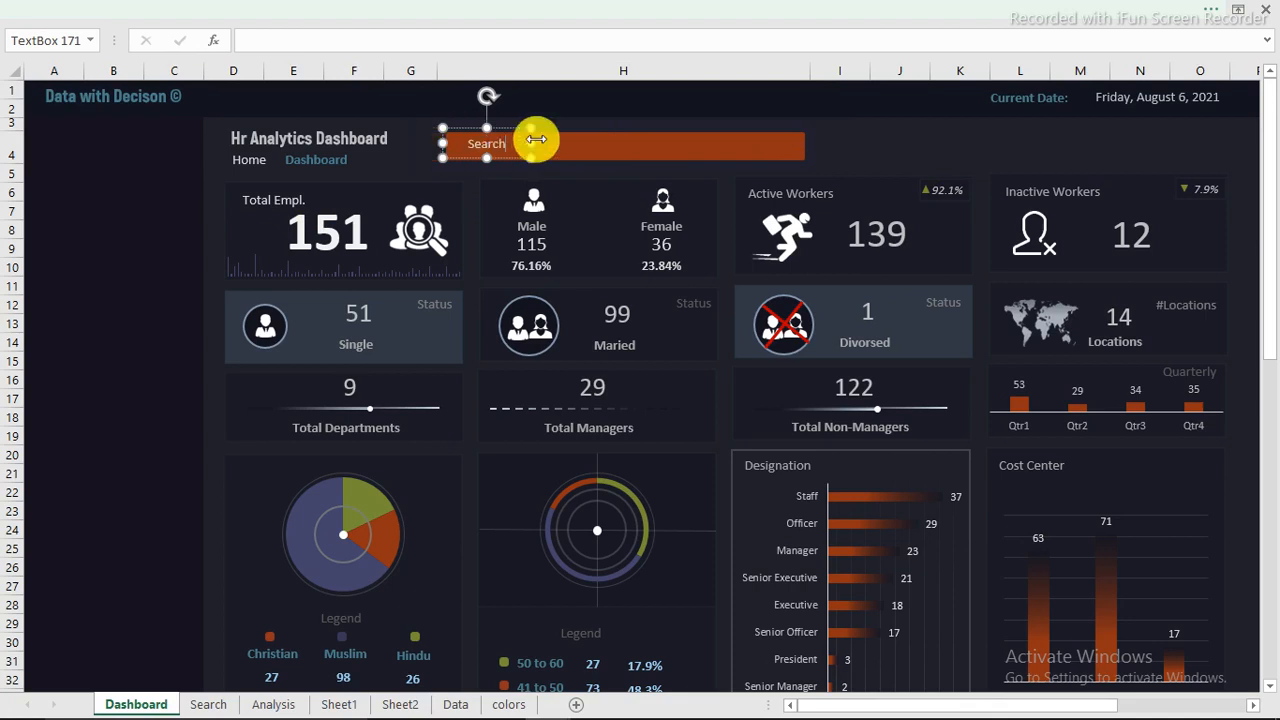
drag(535, 141, 481, 157)
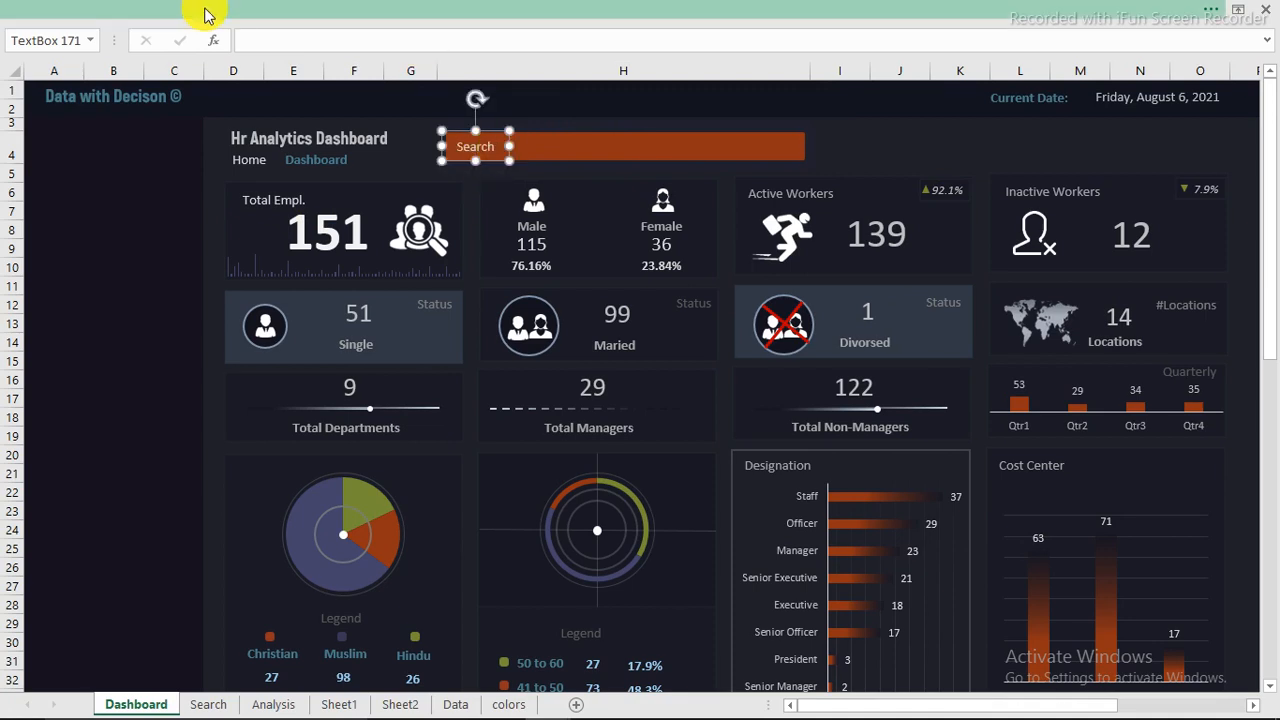
Step: Make the Search label's text bold and white
click(205, 14)
click(160, 105)
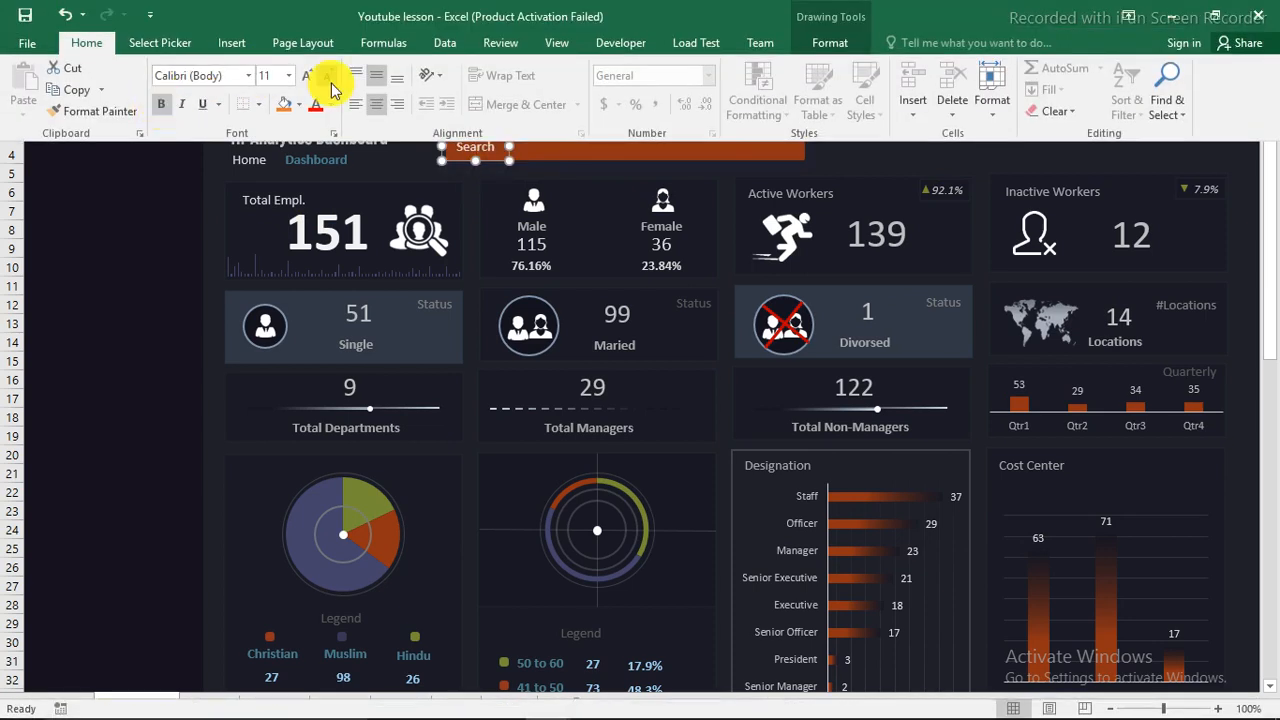
click(331, 103)
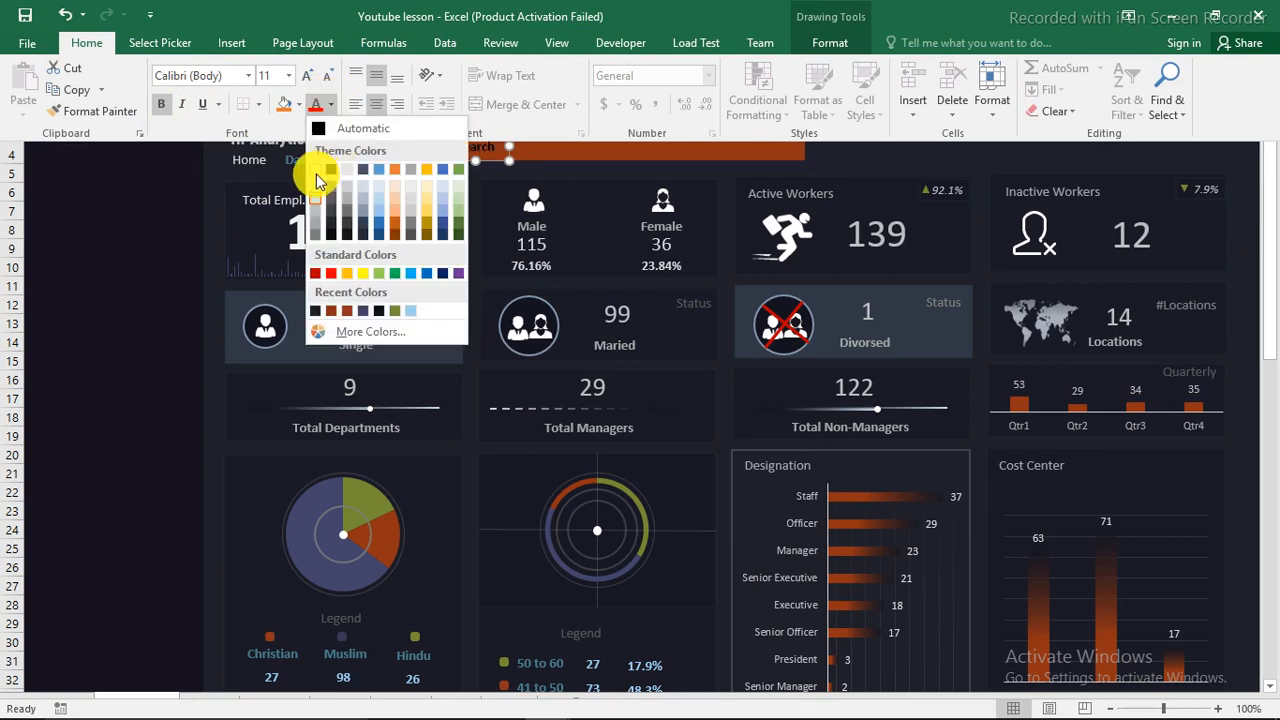
click(315, 167)
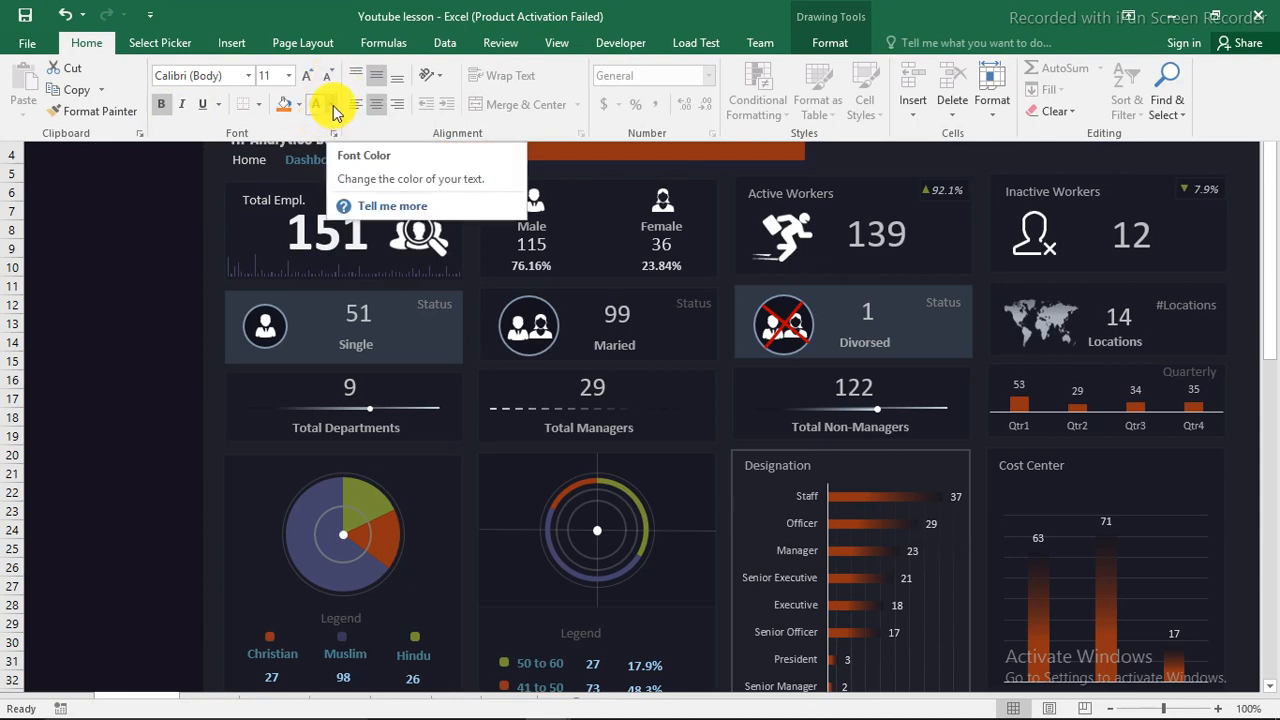
key(ctrl+shift+F1)
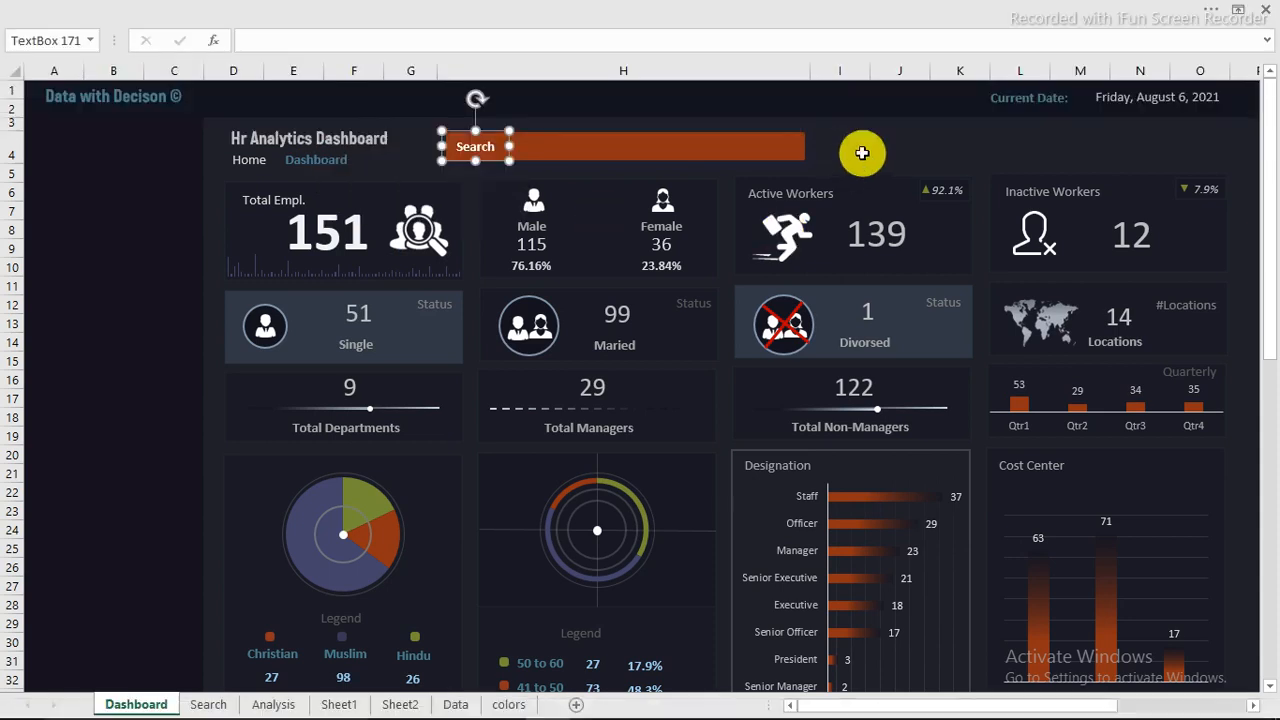
click(855, 148)
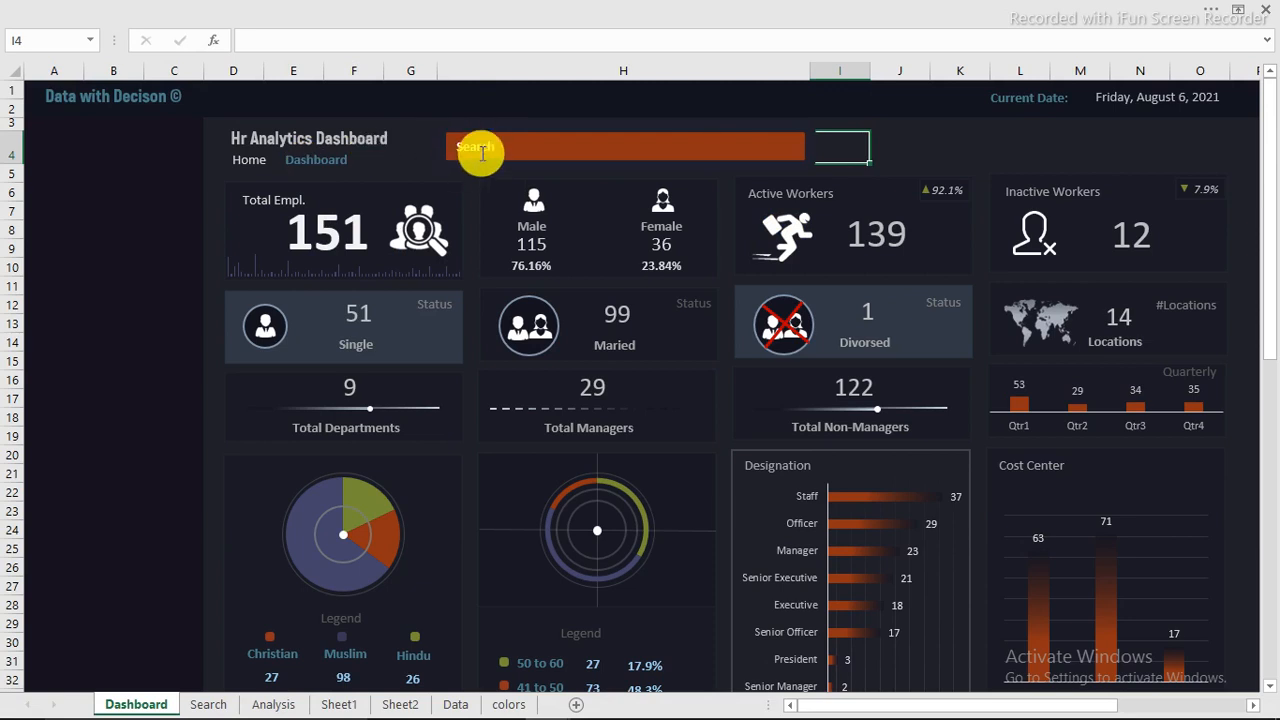
Step: Nudge the Search label slightly so it lines up with the left edge of the search bar
click(481, 148)
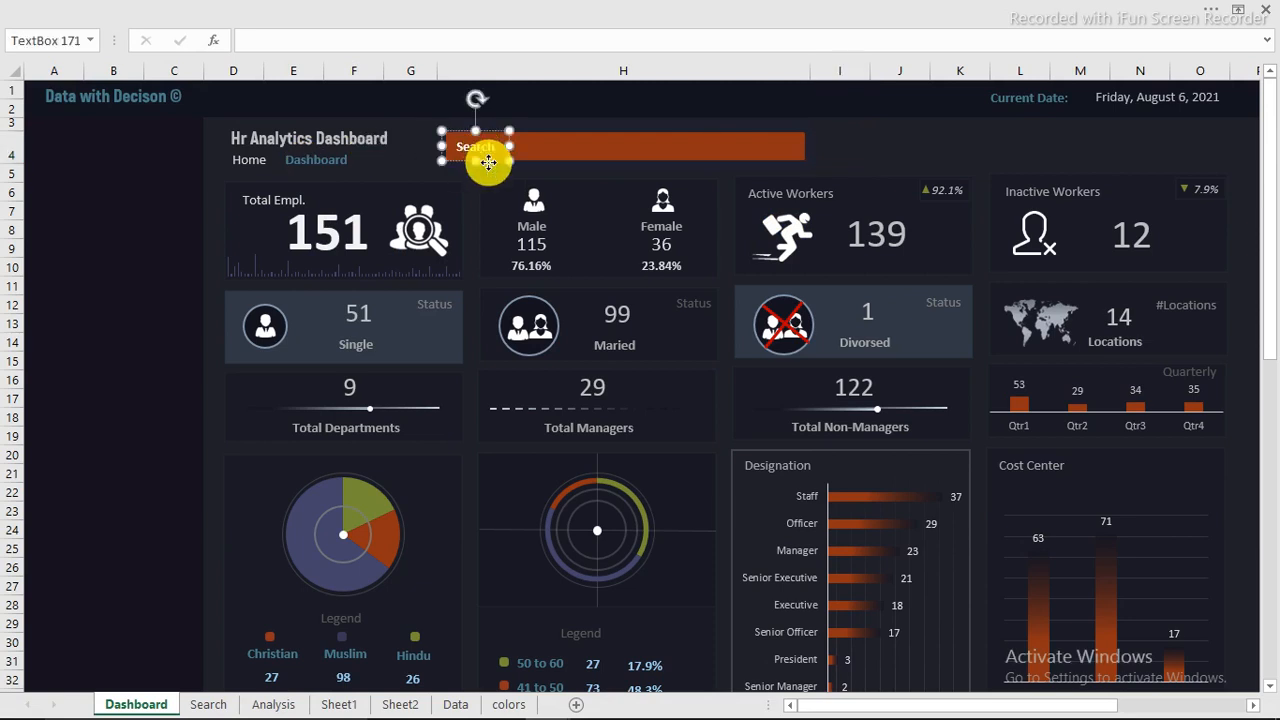
drag(486, 161, 485, 163)
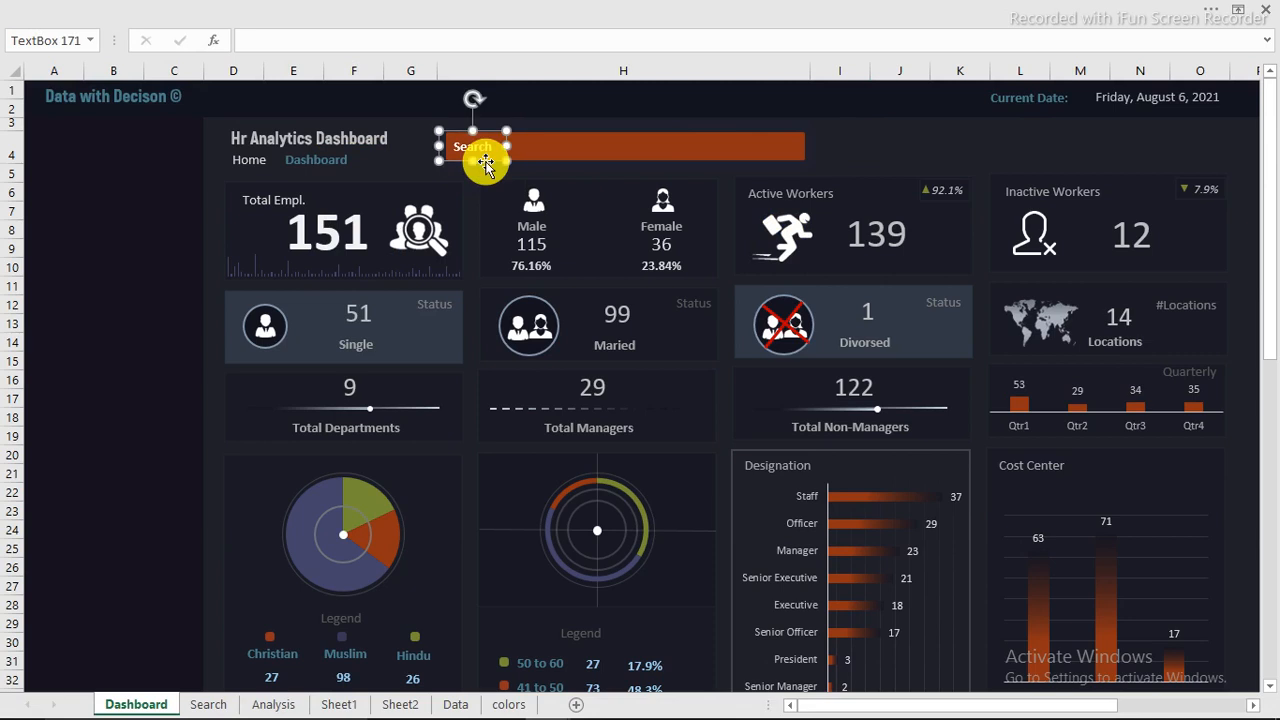
key(Right)
click(962, 147)
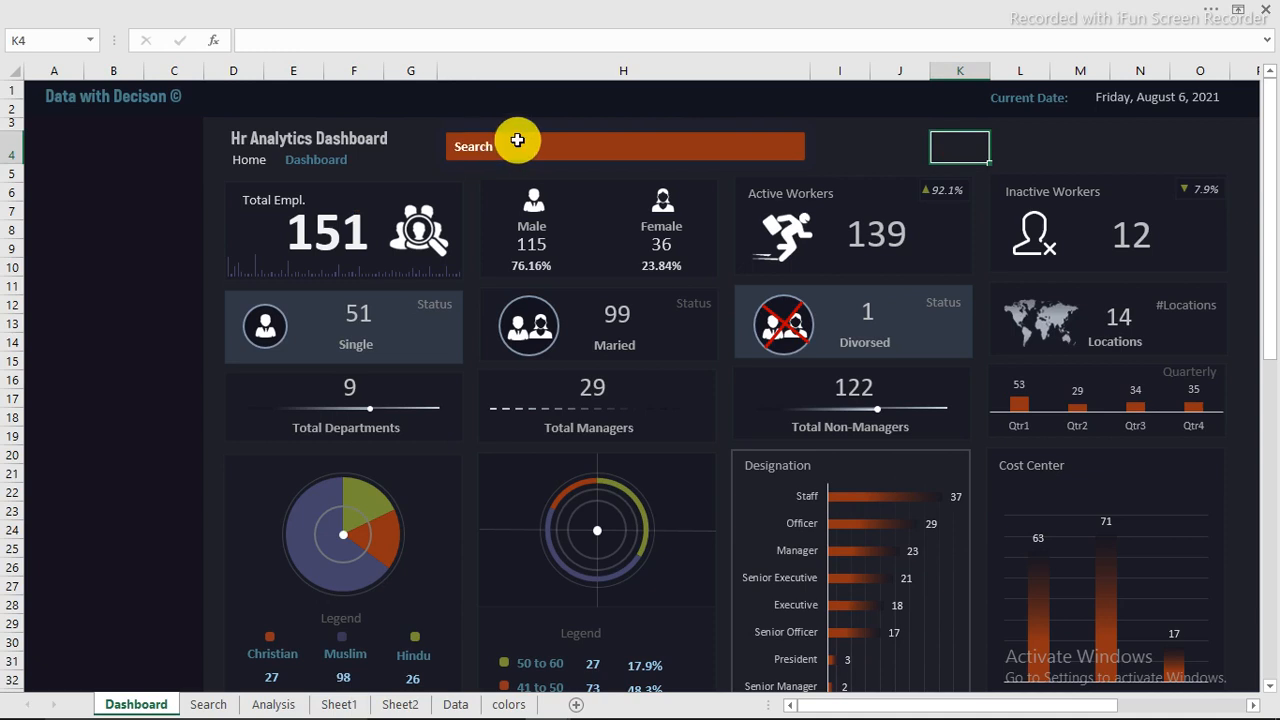
Step: Switch to the Hr Dashboard workbook and copy the magnifier icon group from its search bar
mouse_move(486, 700)
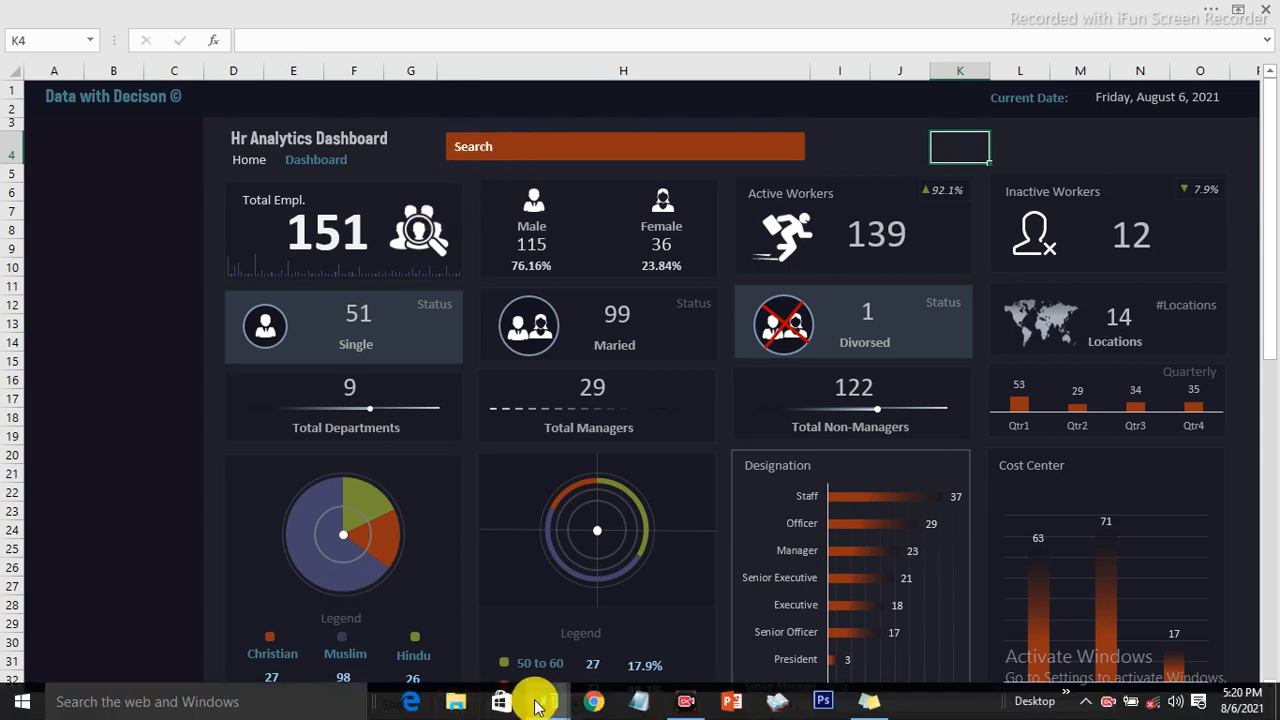
mouse_move(537, 700)
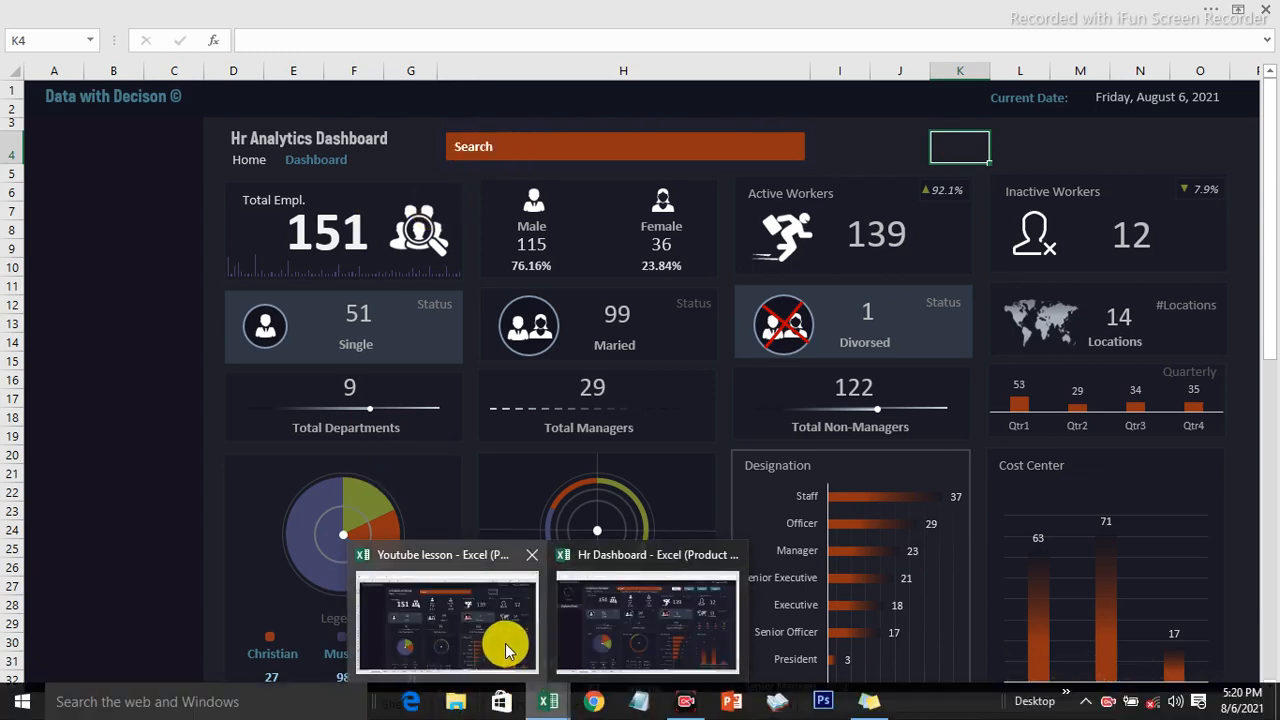
click(652, 615)
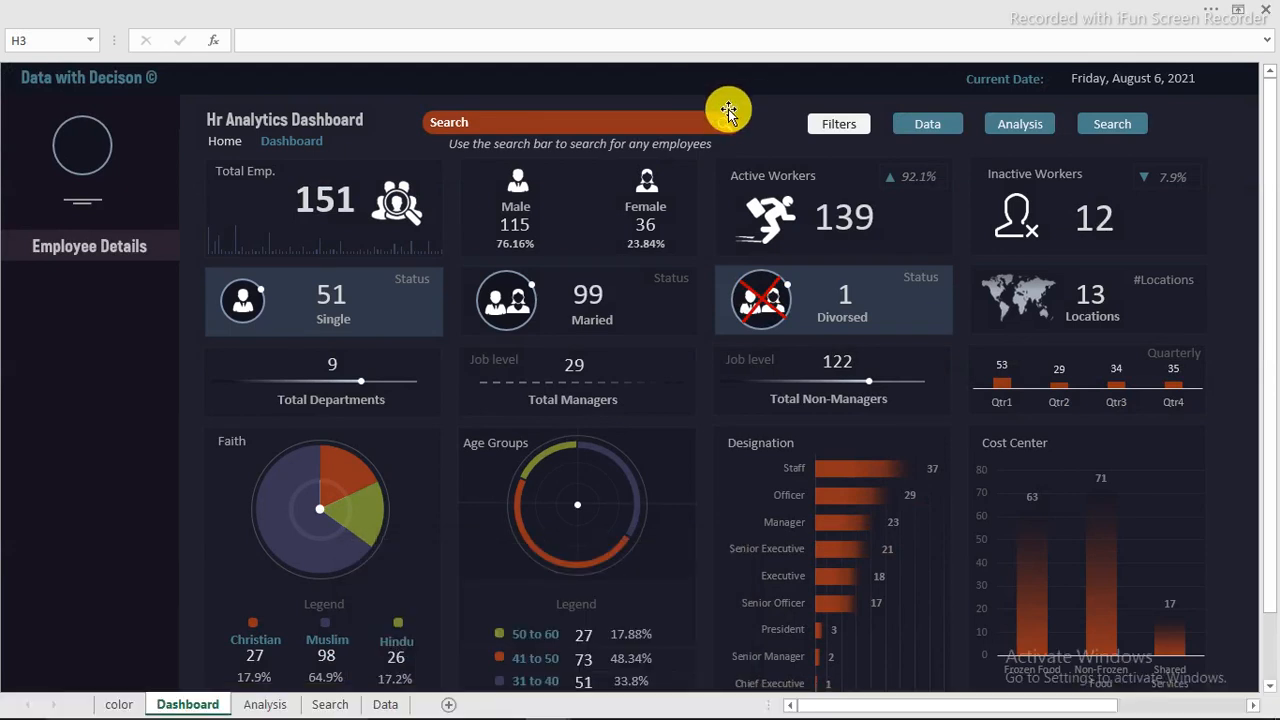
click(725, 127)
click(724, 119)
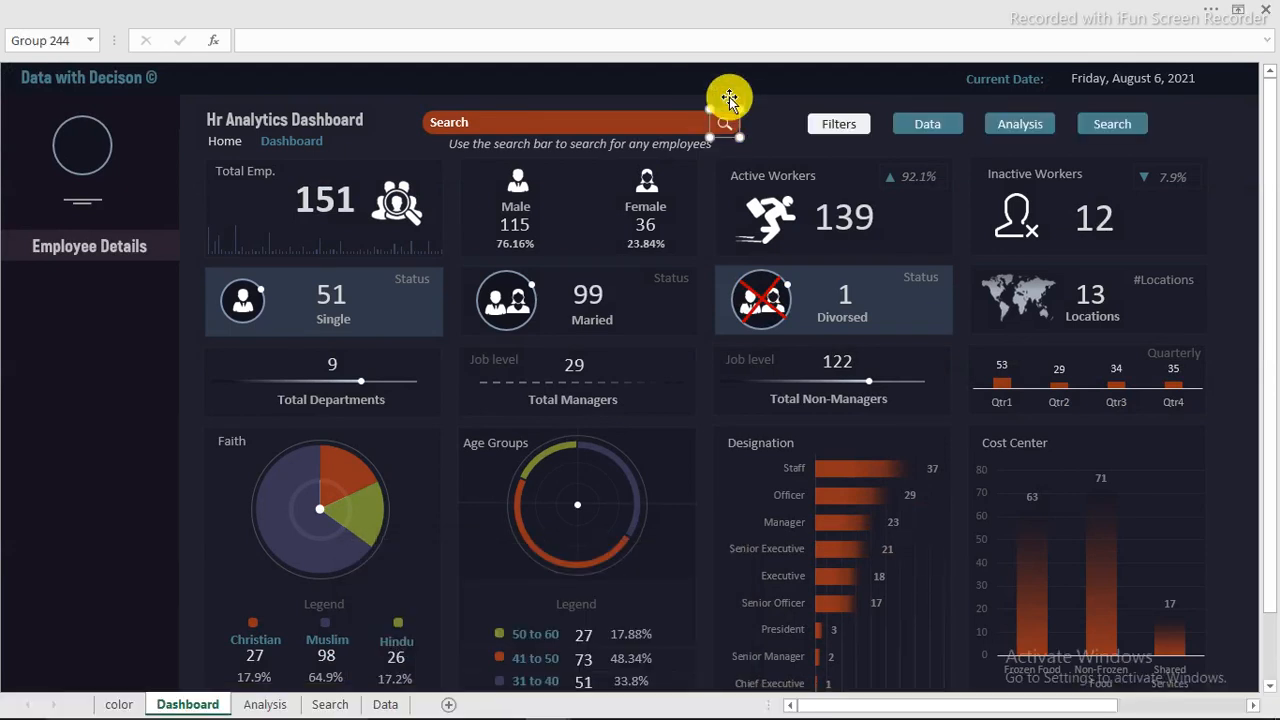
Step: Paste the magnifier icon into the Youtube lesson dashboard and place it at the right end of the search bar
mouse_move(86, 703)
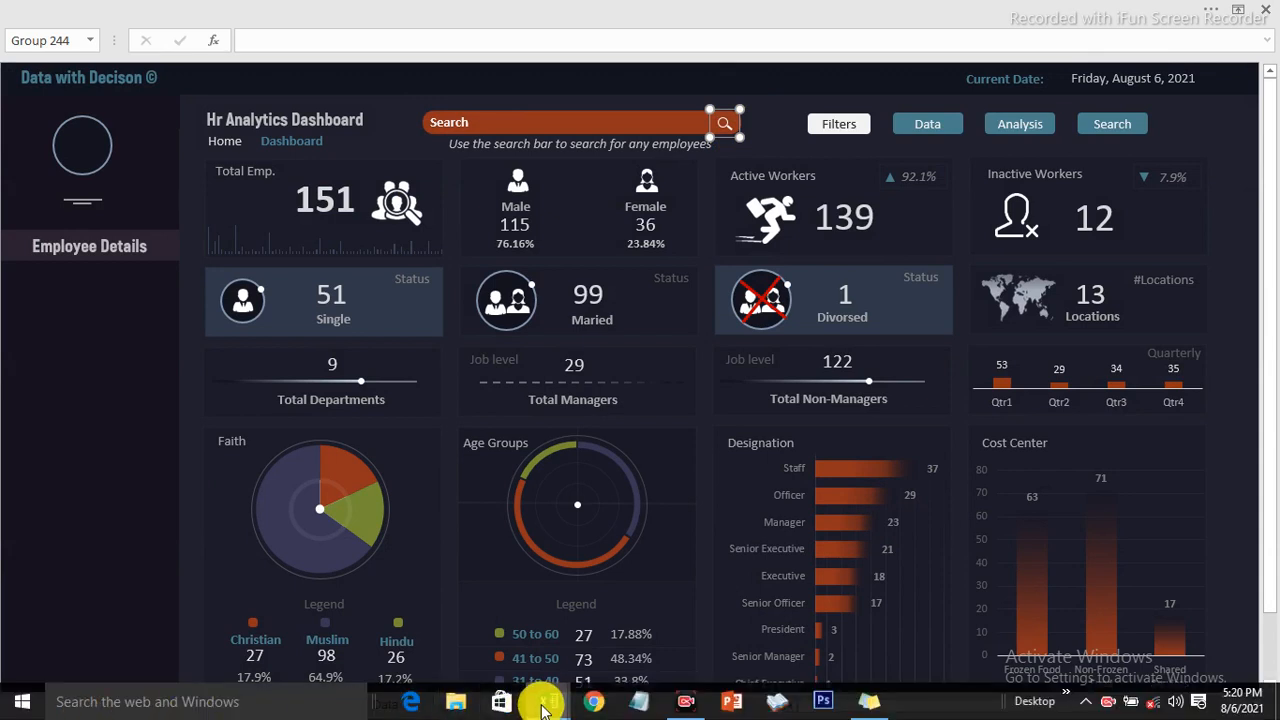
mouse_move(545, 705)
click(491, 557)
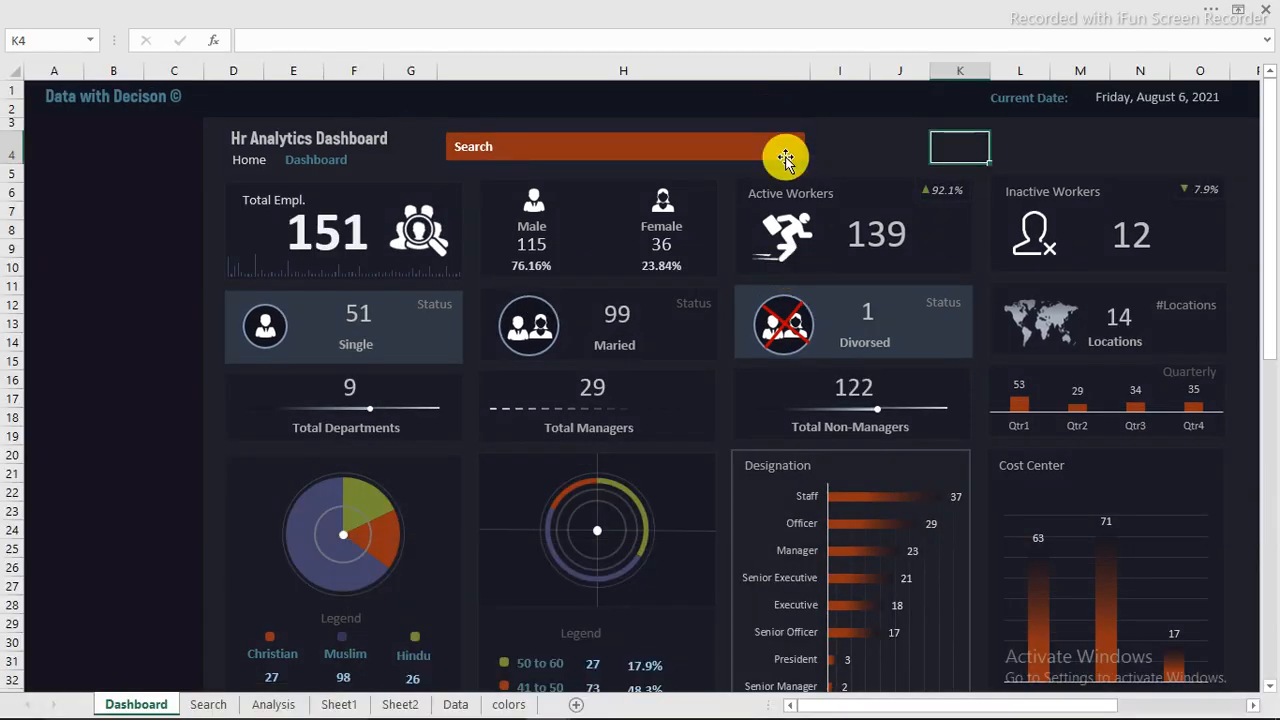
click(854, 135)
key(ctrl+v)
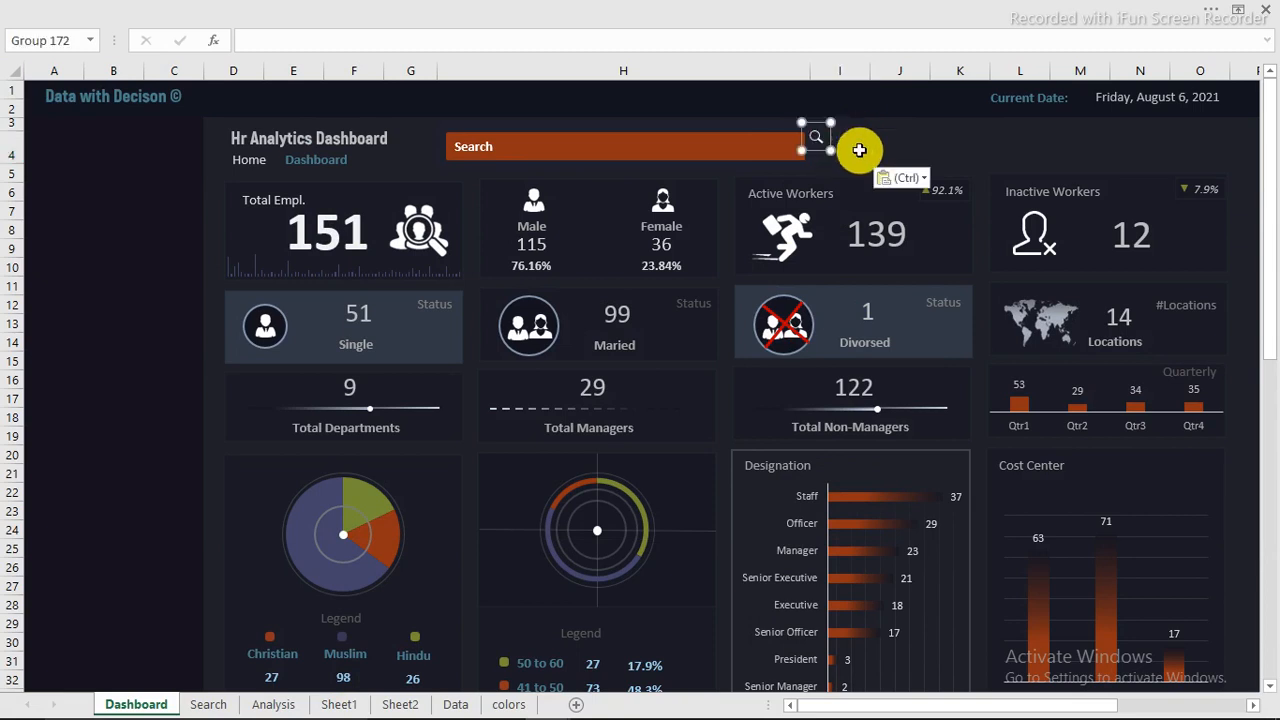
drag(857, 149, 791, 156)
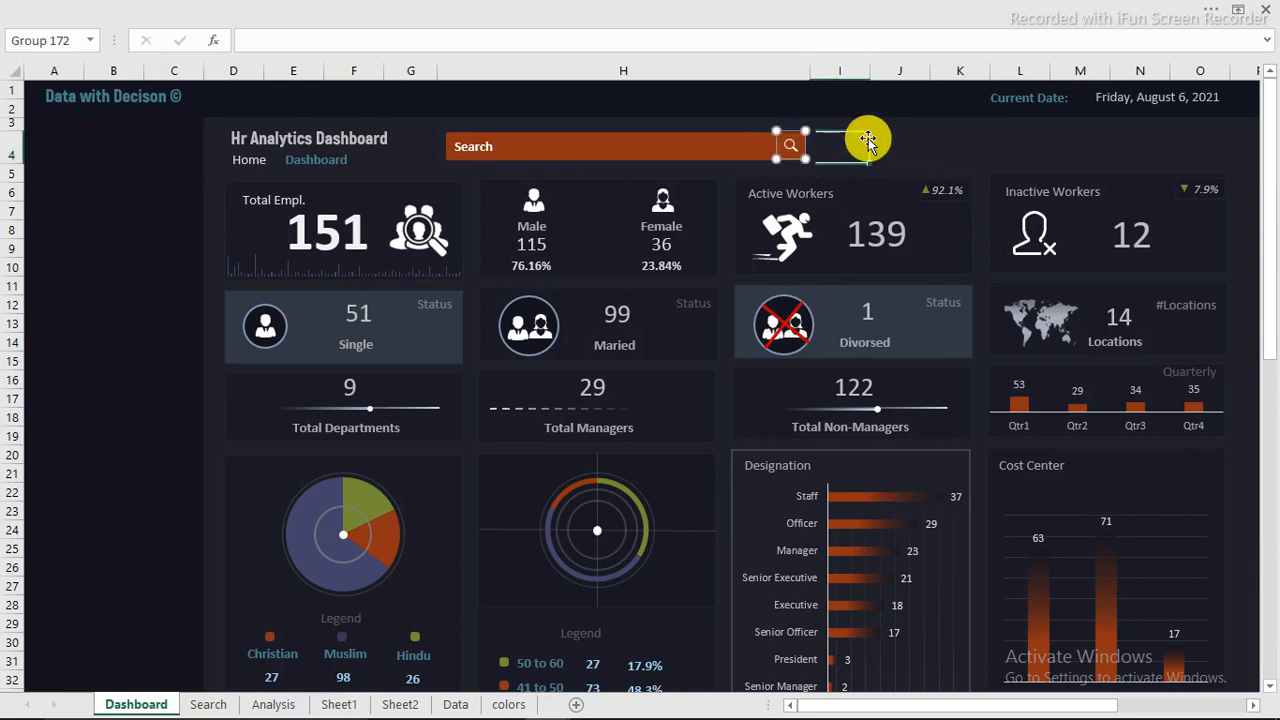
click(868, 141)
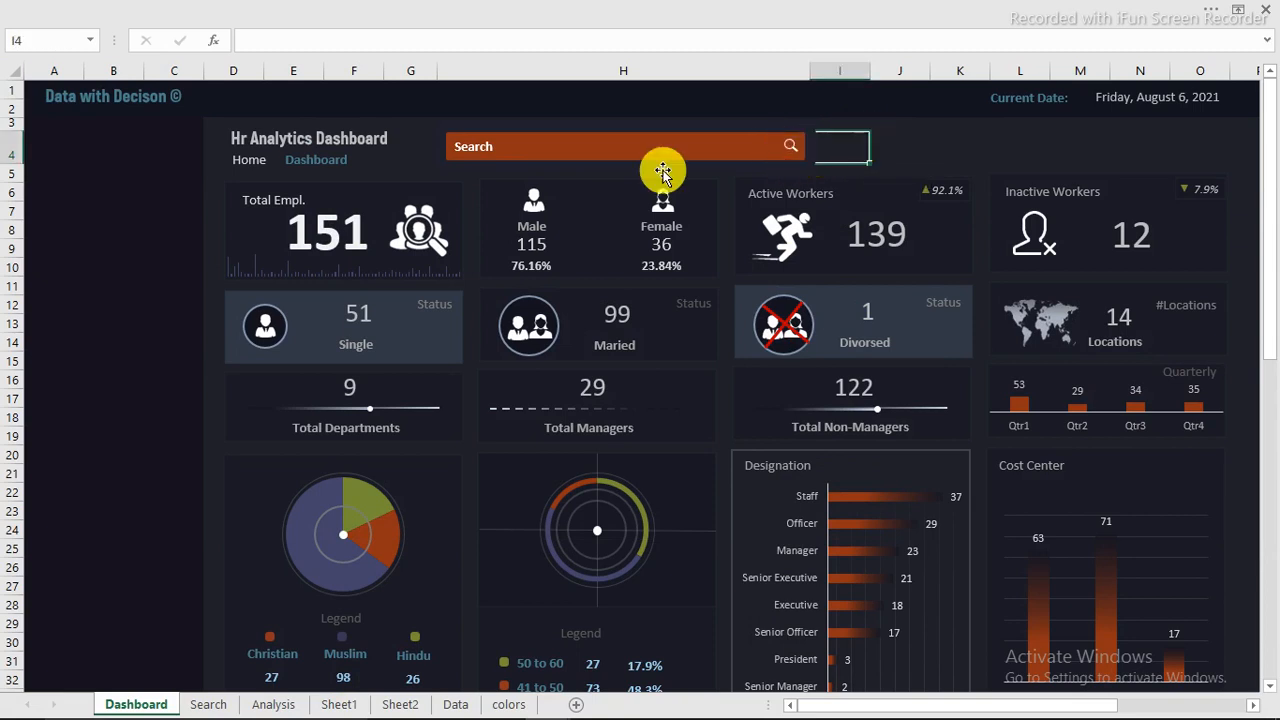
Step: Test the search bar by entering the sample text flkdjfksjf in cell H4, and clear the cell again
click(547, 146)
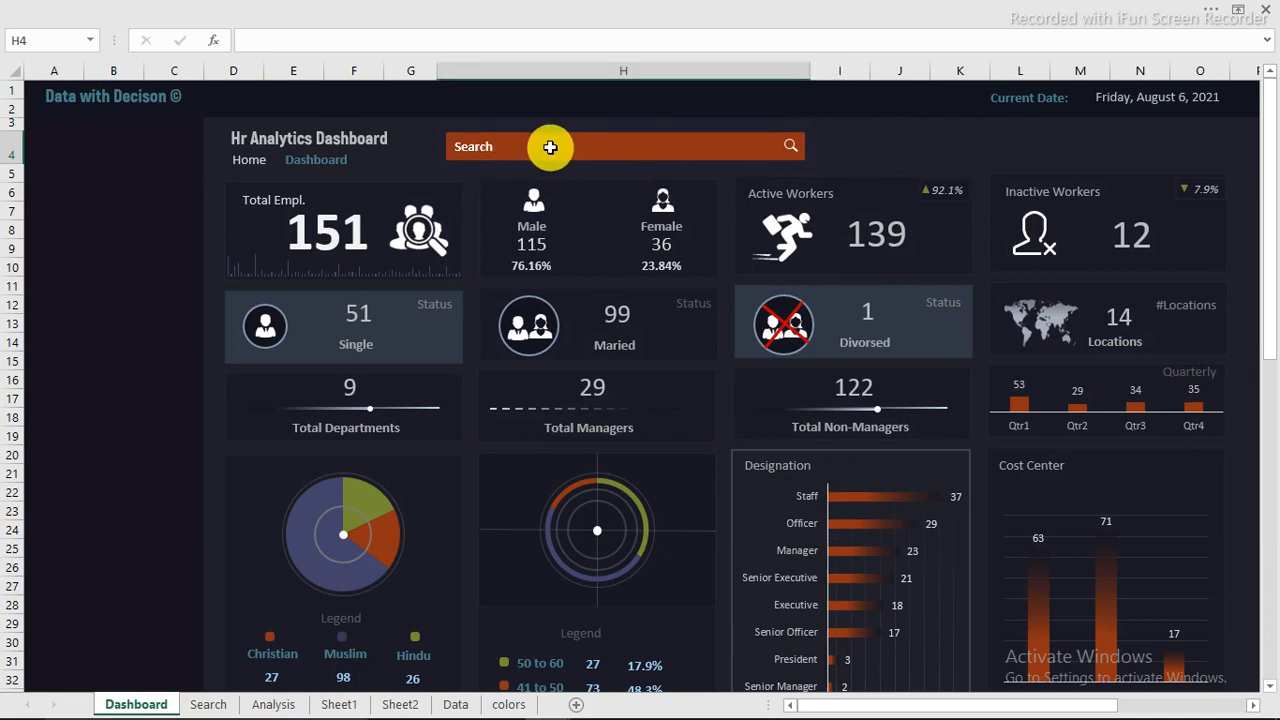
text(flkdjfksjf)
key(Return)
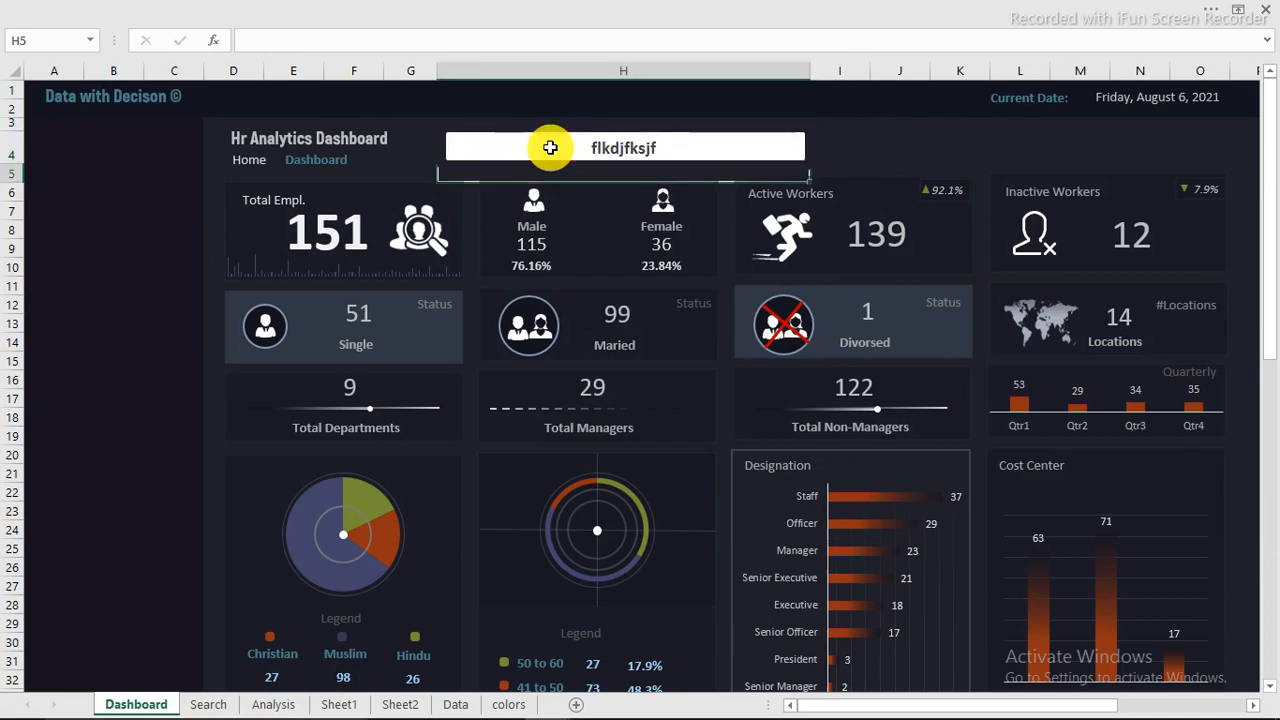
click(896, 148)
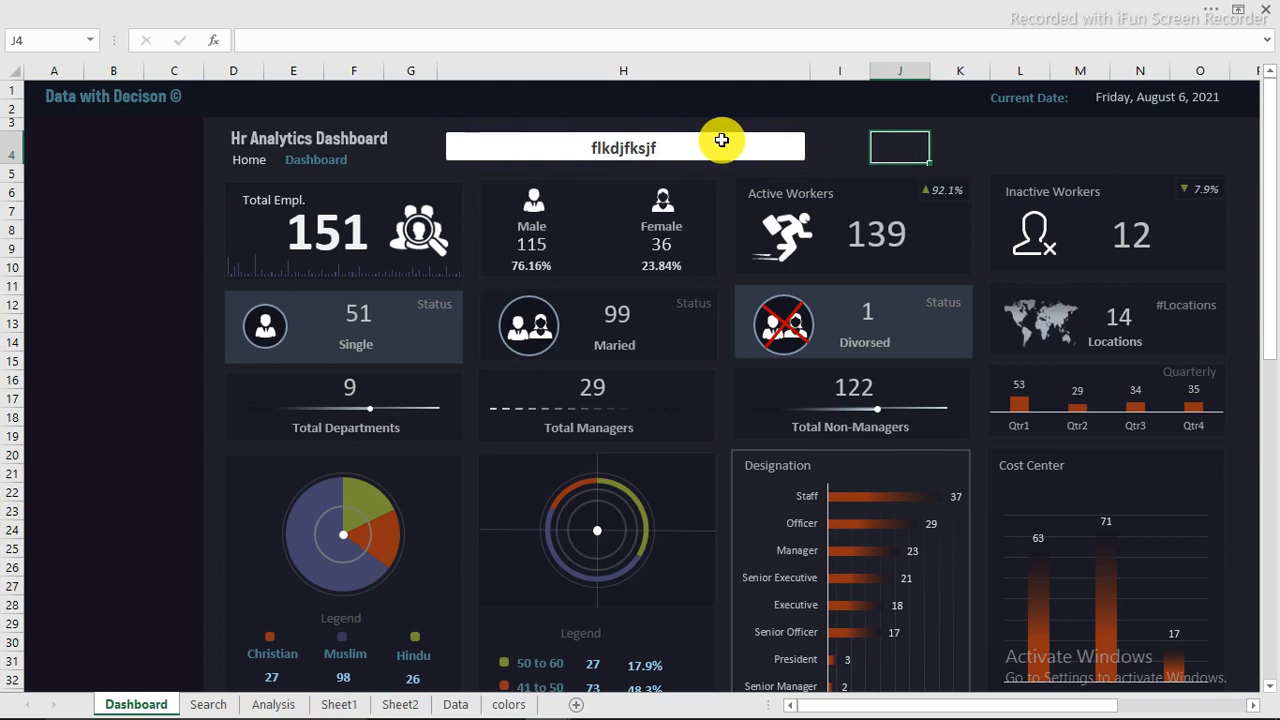
click(661, 147)
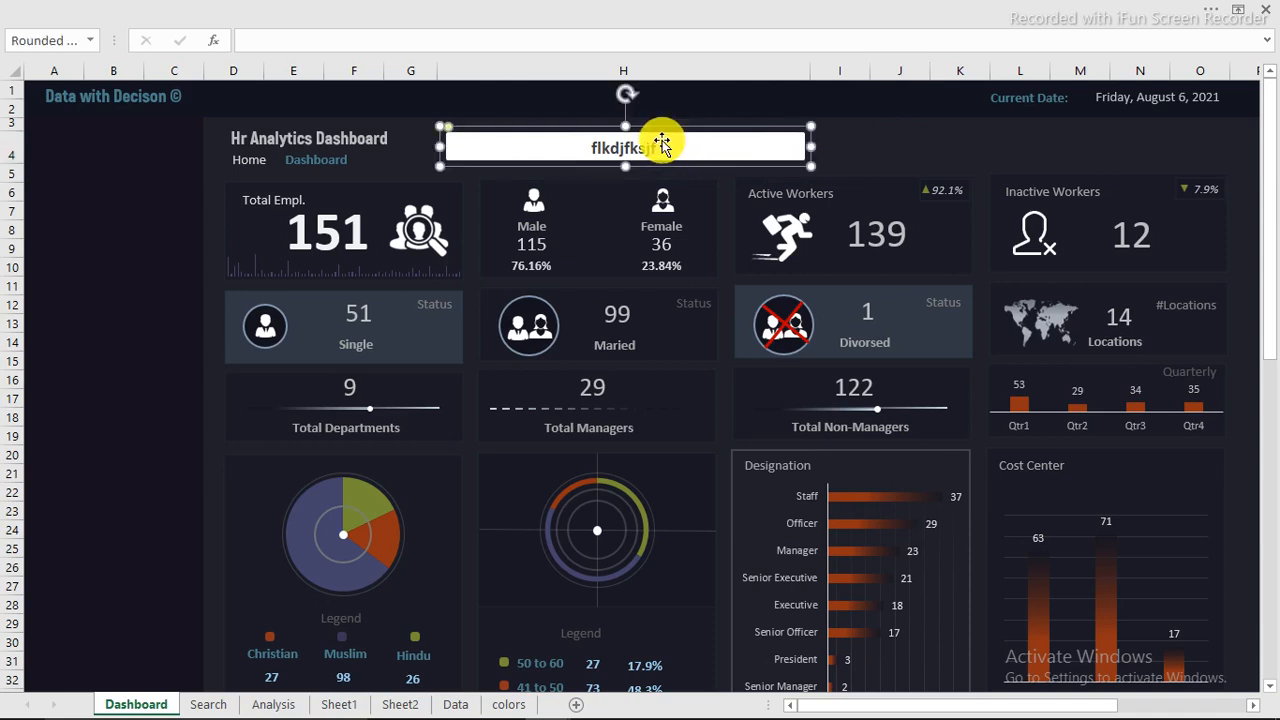
click(661, 147)
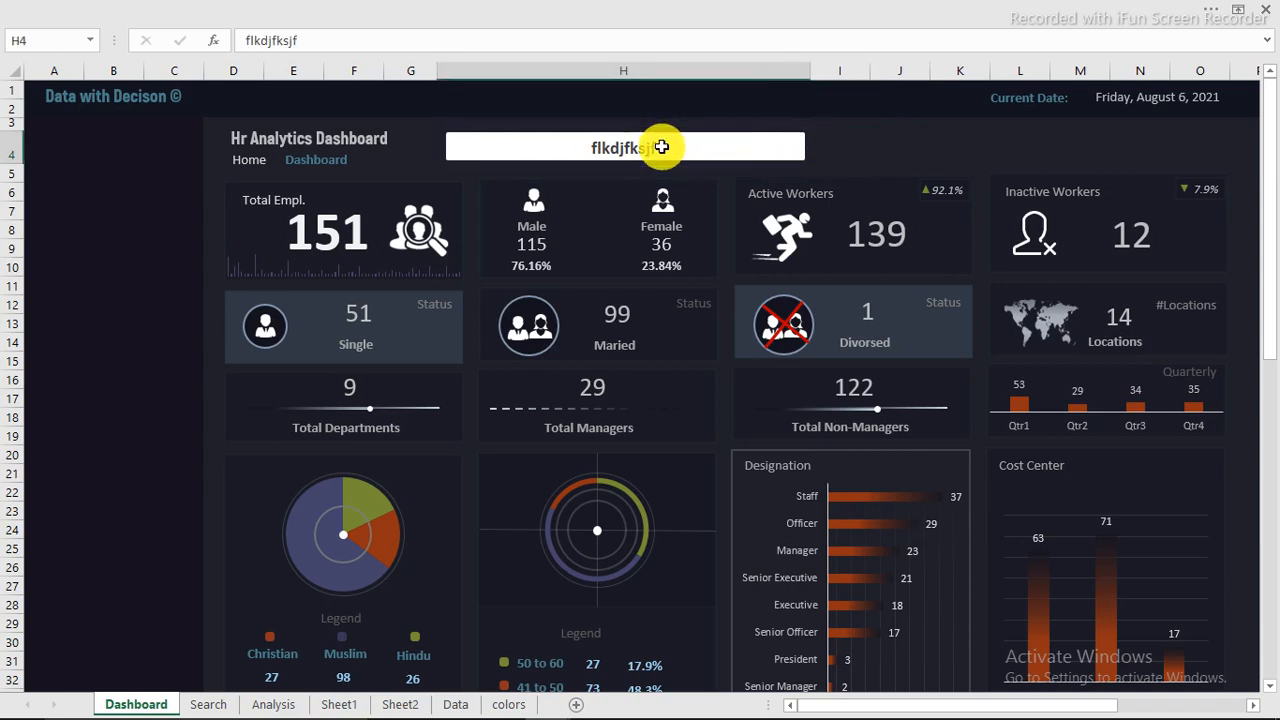
key(Delete)
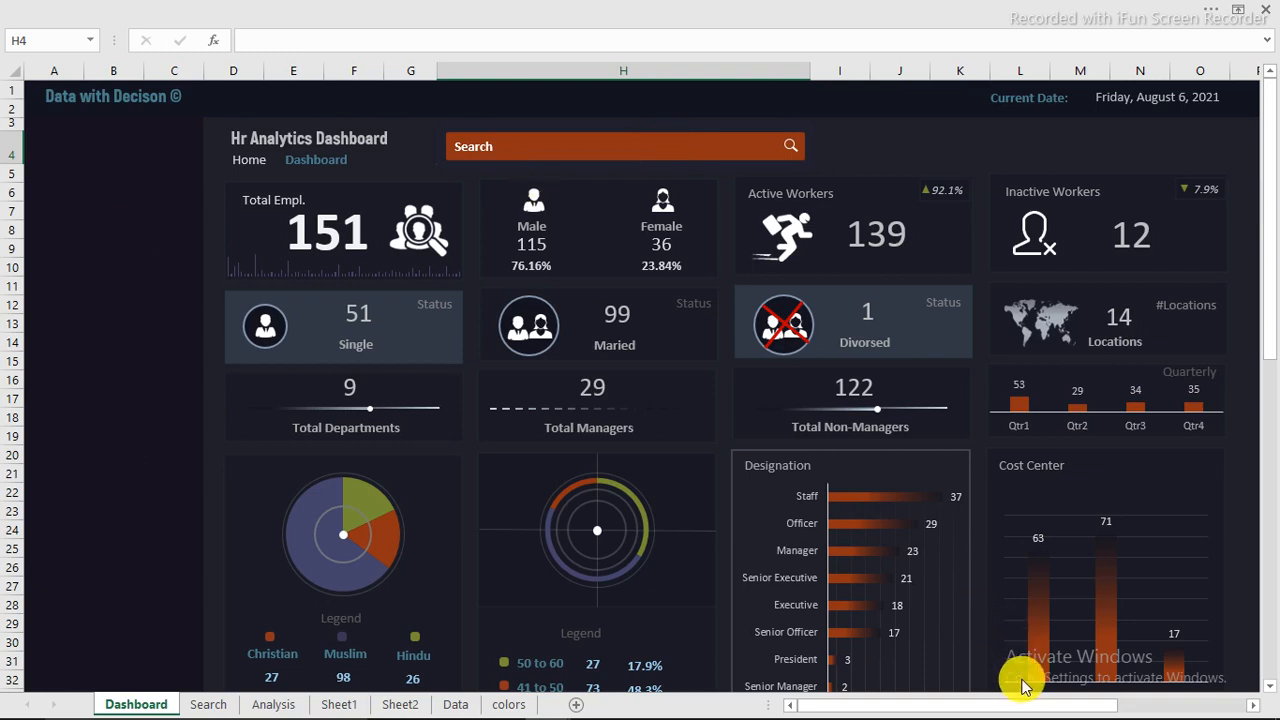
Step: Review the Full names, Salutation, Gender and Age column headings in row 3 of the Search sheet
key(ctrl+Page_Down)
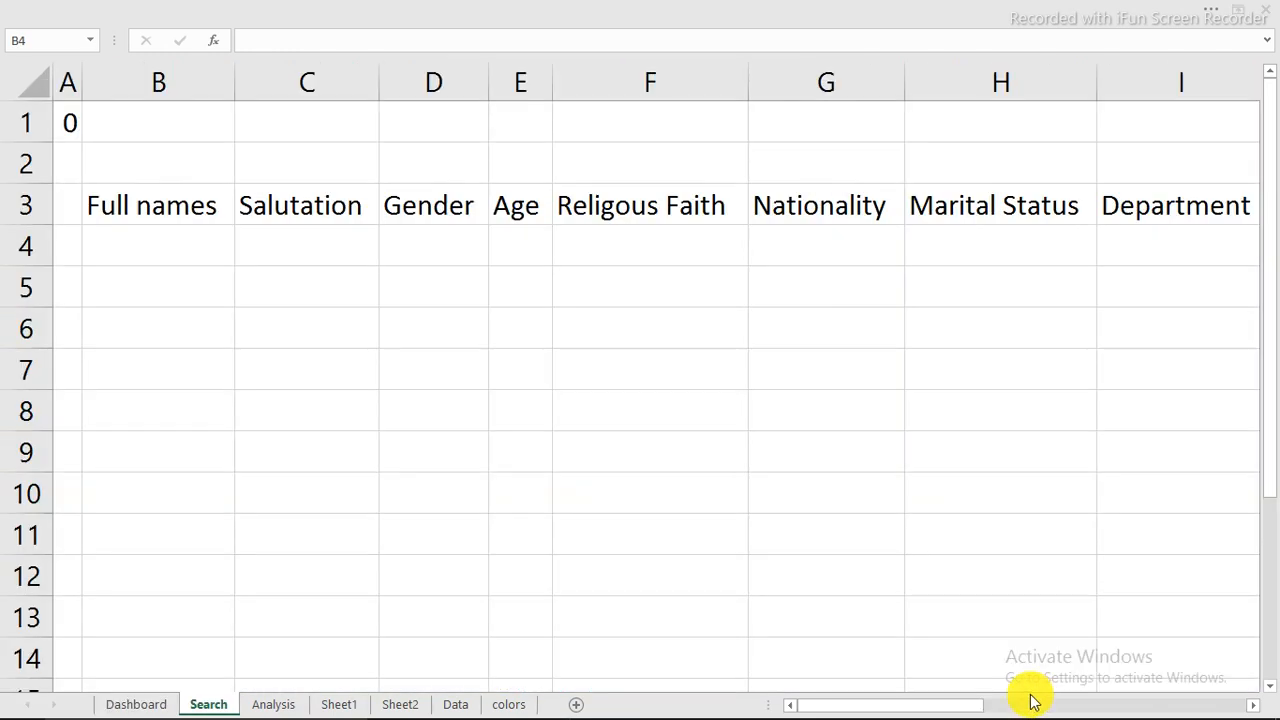
click(130, 203)
click(323, 207)
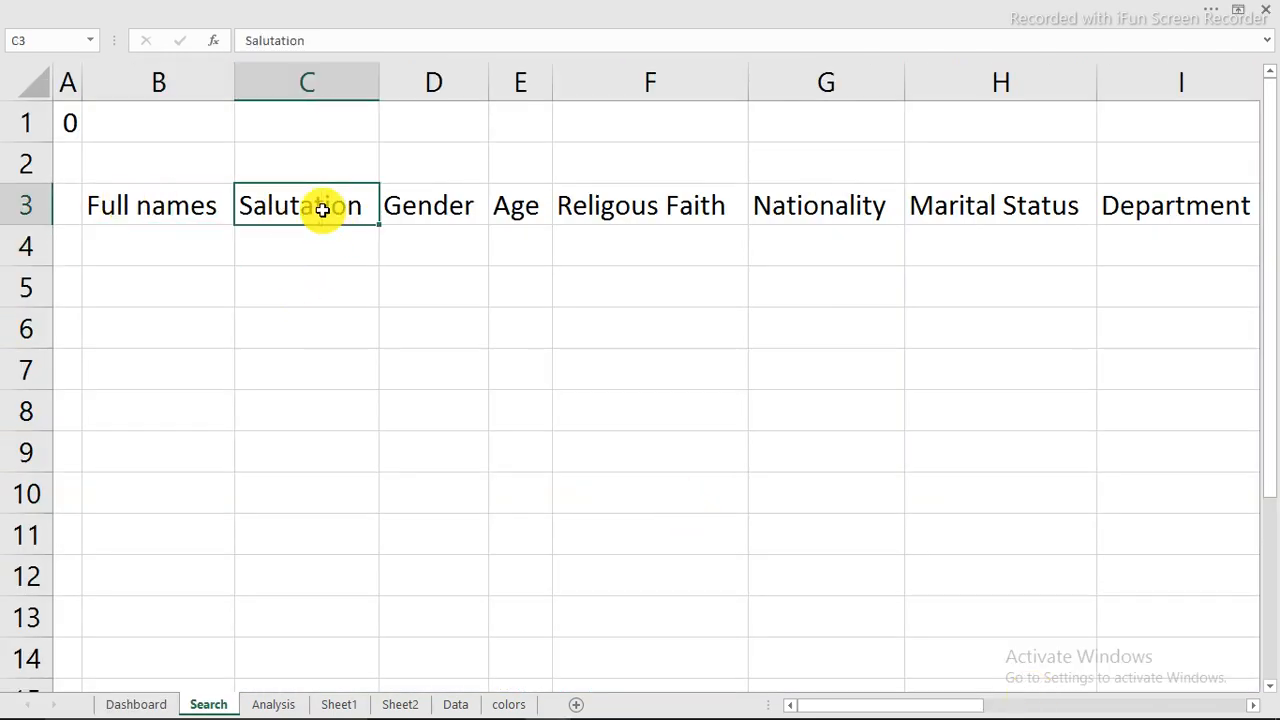
click(450, 208)
click(518, 208)
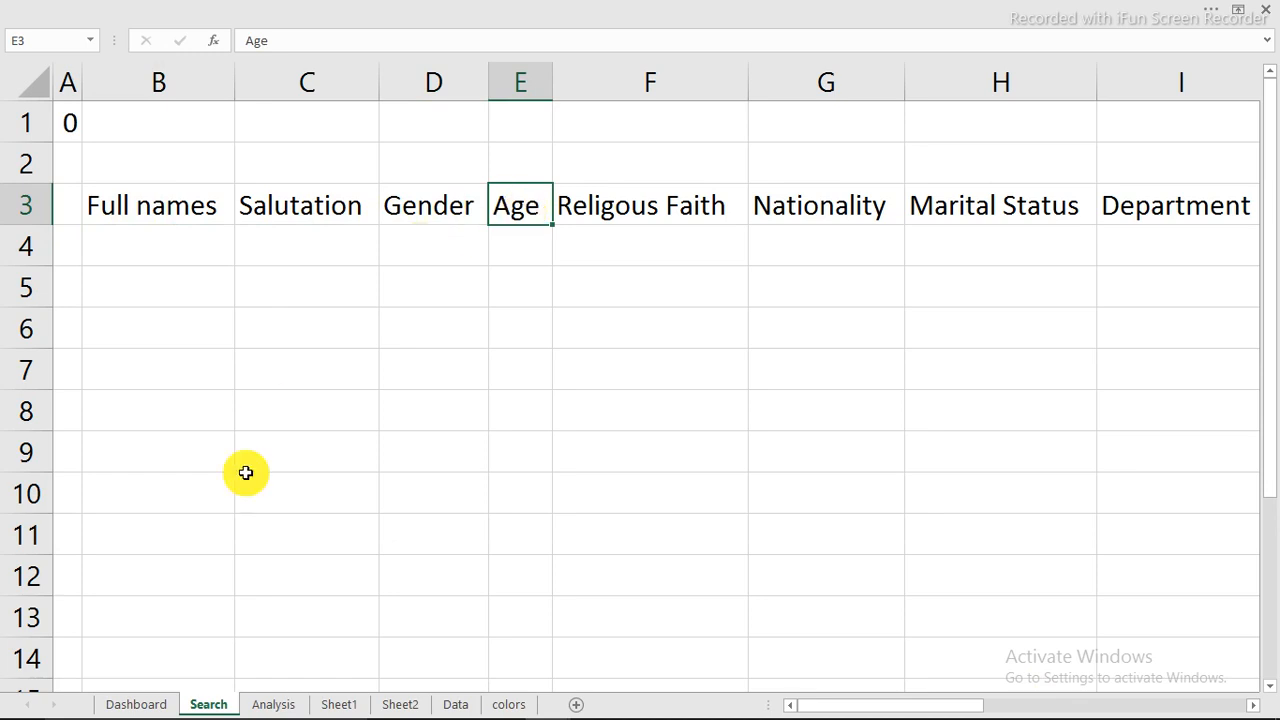
Step: Create a PivotTable from Table1 on the Data sheet, placed on the existing Search worksheet at cell B5
click(466, 706)
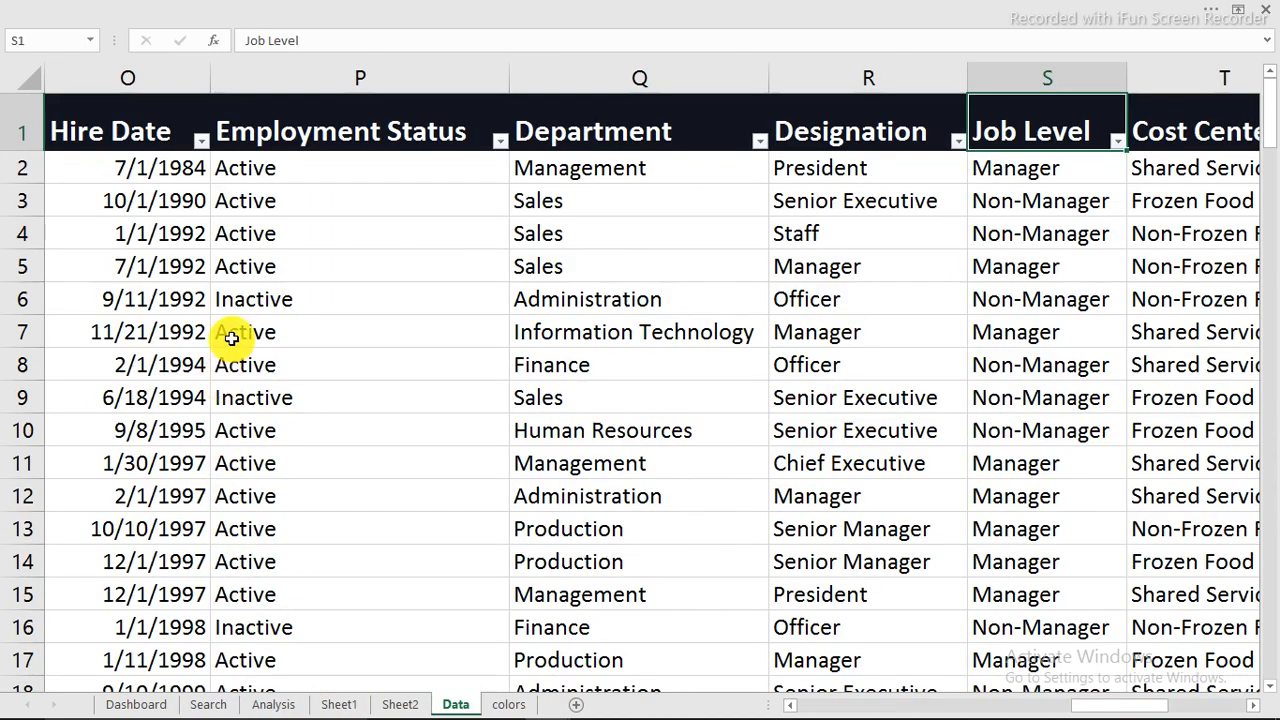
click(251, 329)
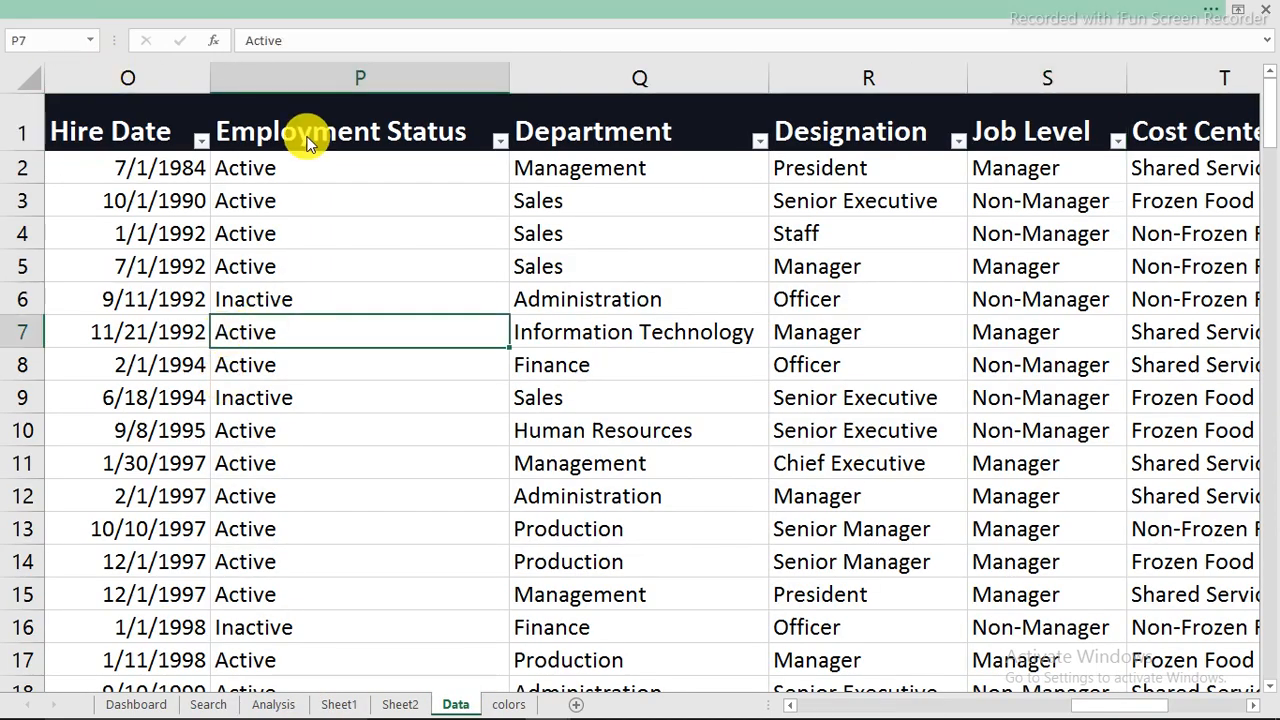
click(262, 9)
click(211, 46)
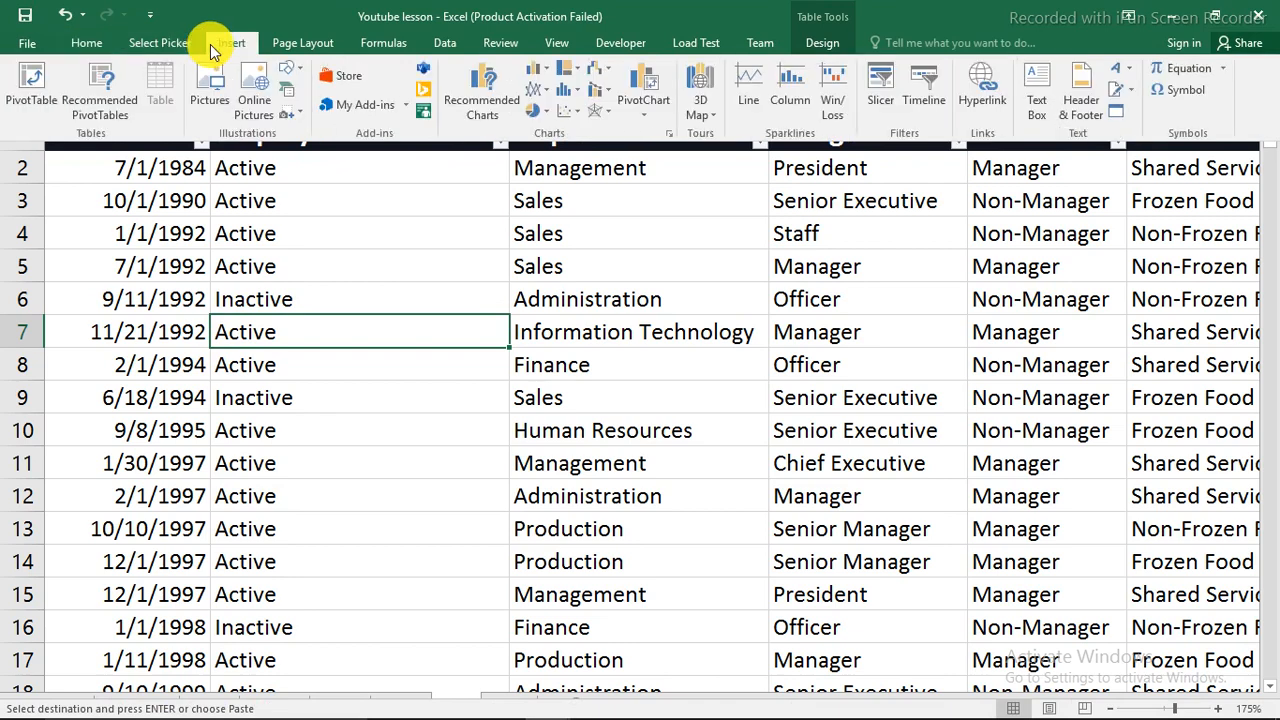
click(30, 82)
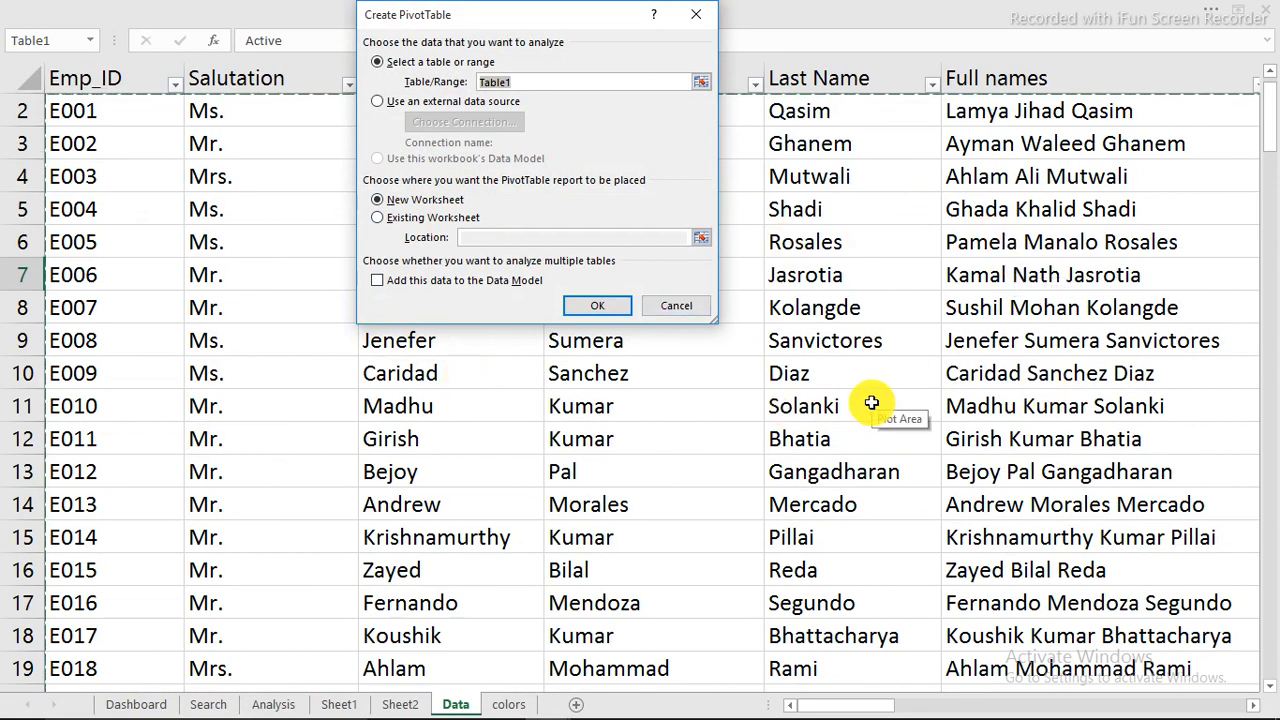
click(378, 220)
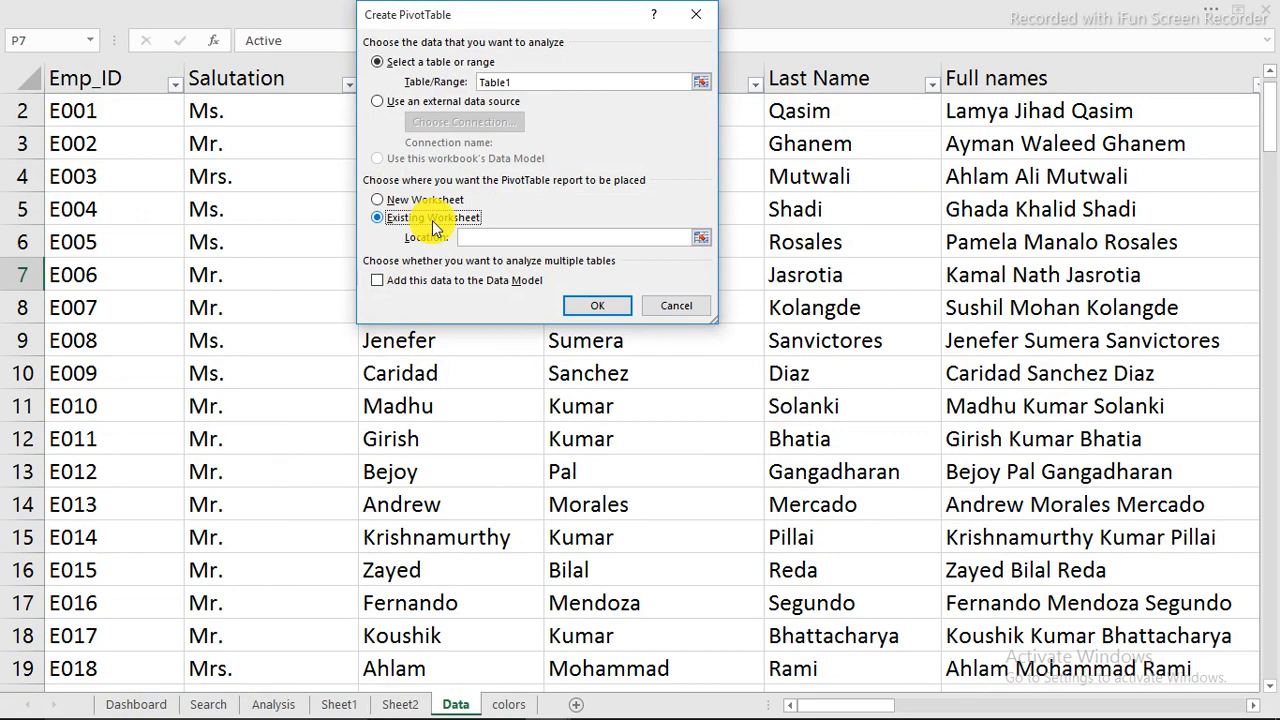
click(210, 705)
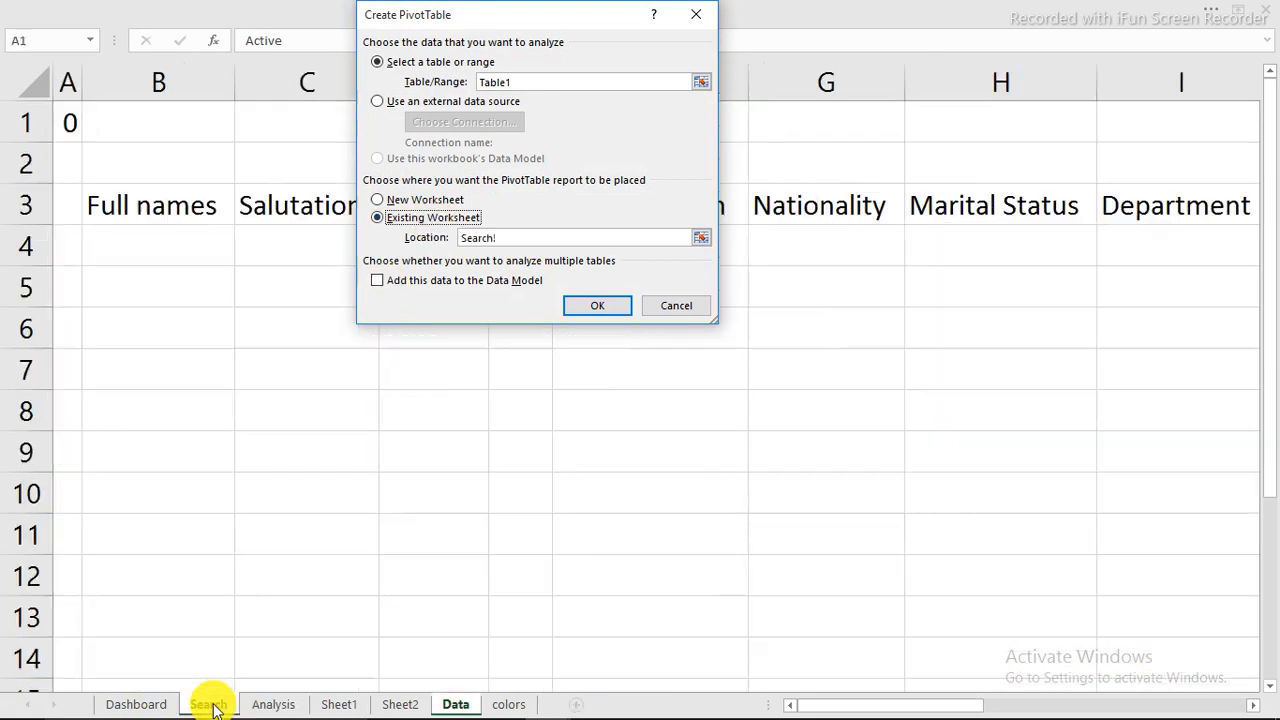
click(143, 295)
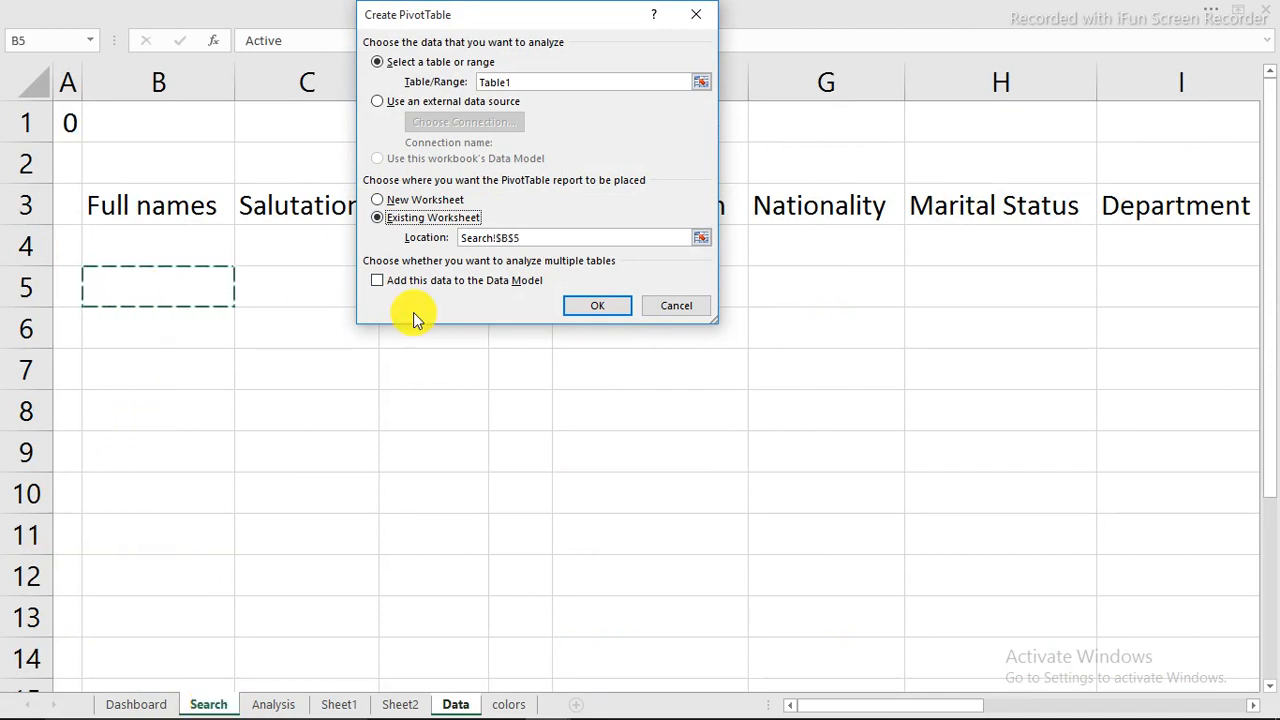
click(585, 311)
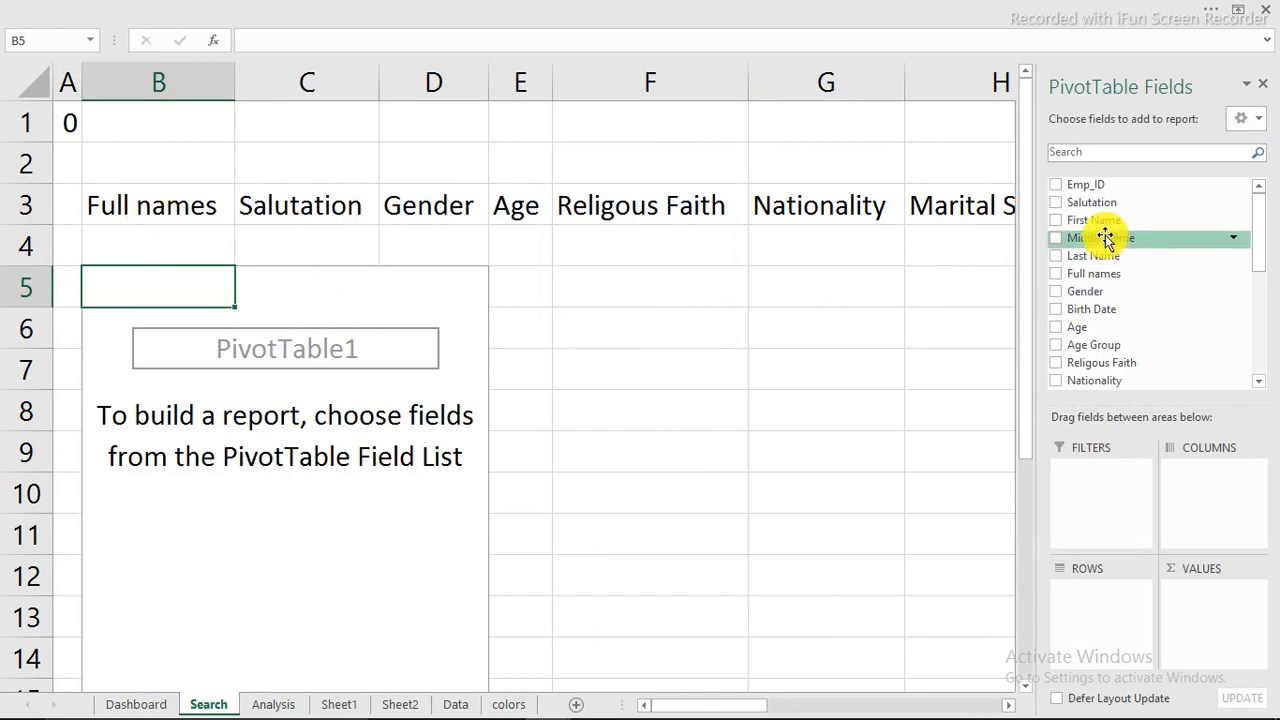
Step: Add the First Name field to the PivotTable's rows and look over the resulting list
drag(1100, 219, 1103, 605)
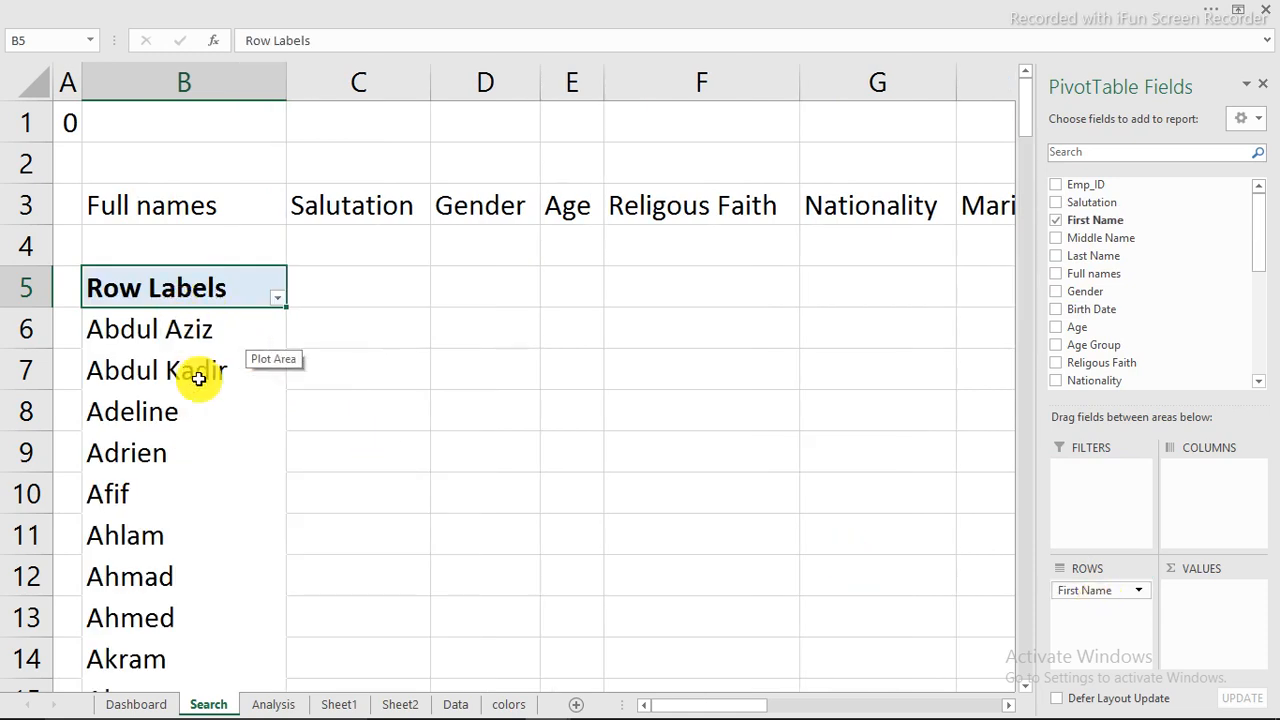
scroll(200, 383, down, 4)
scroll(200, 383, up, 4)
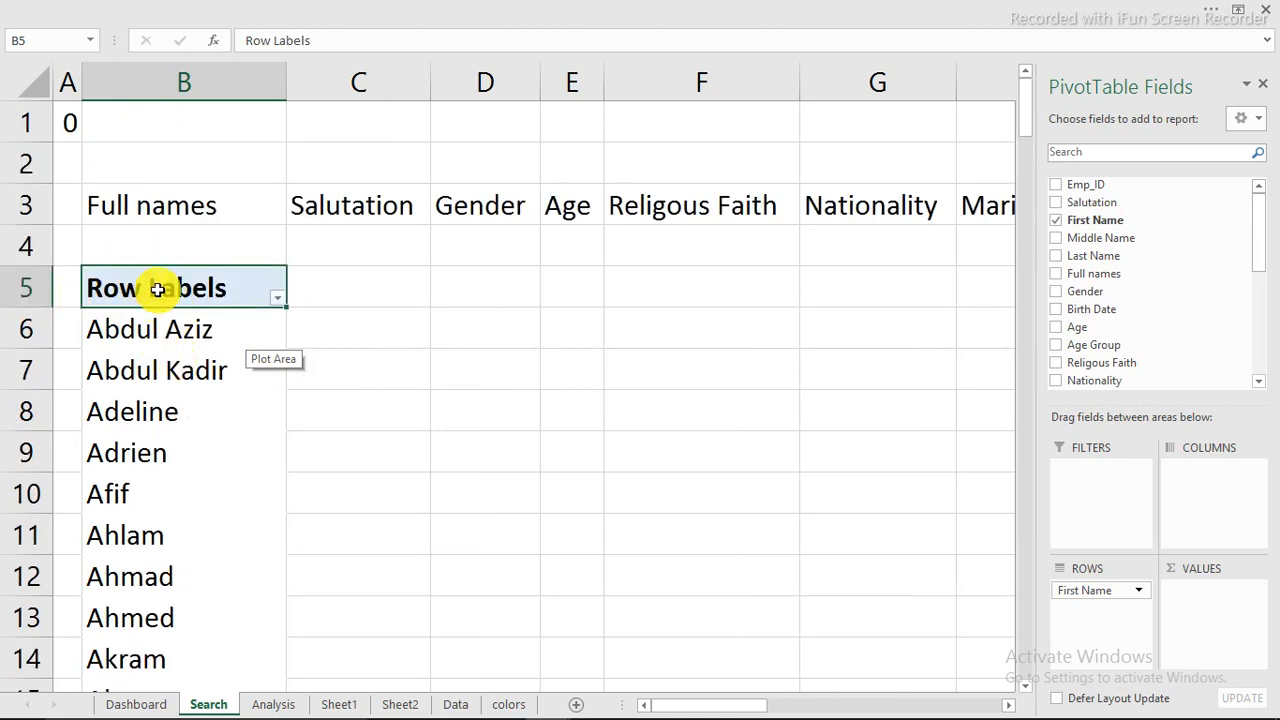
Step: Show the PivotTable in tabular form and turn grand totals off for rows and columns
click(524, 9)
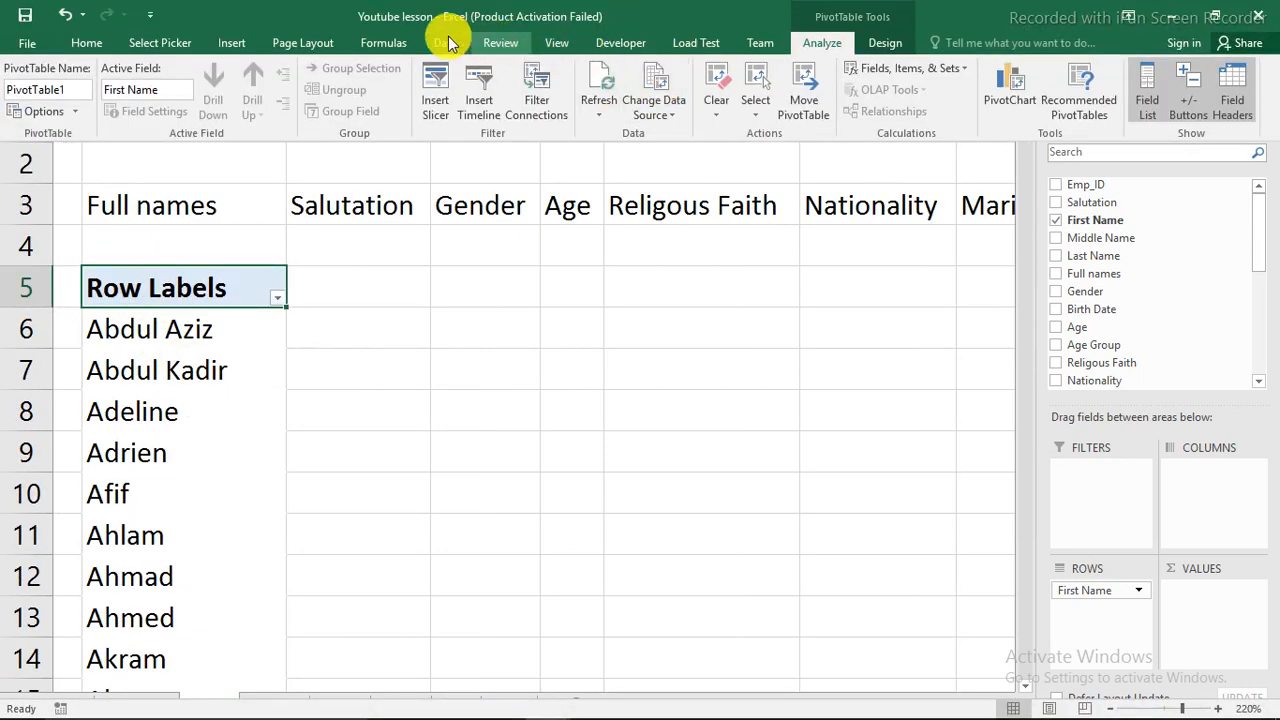
click(447, 42)
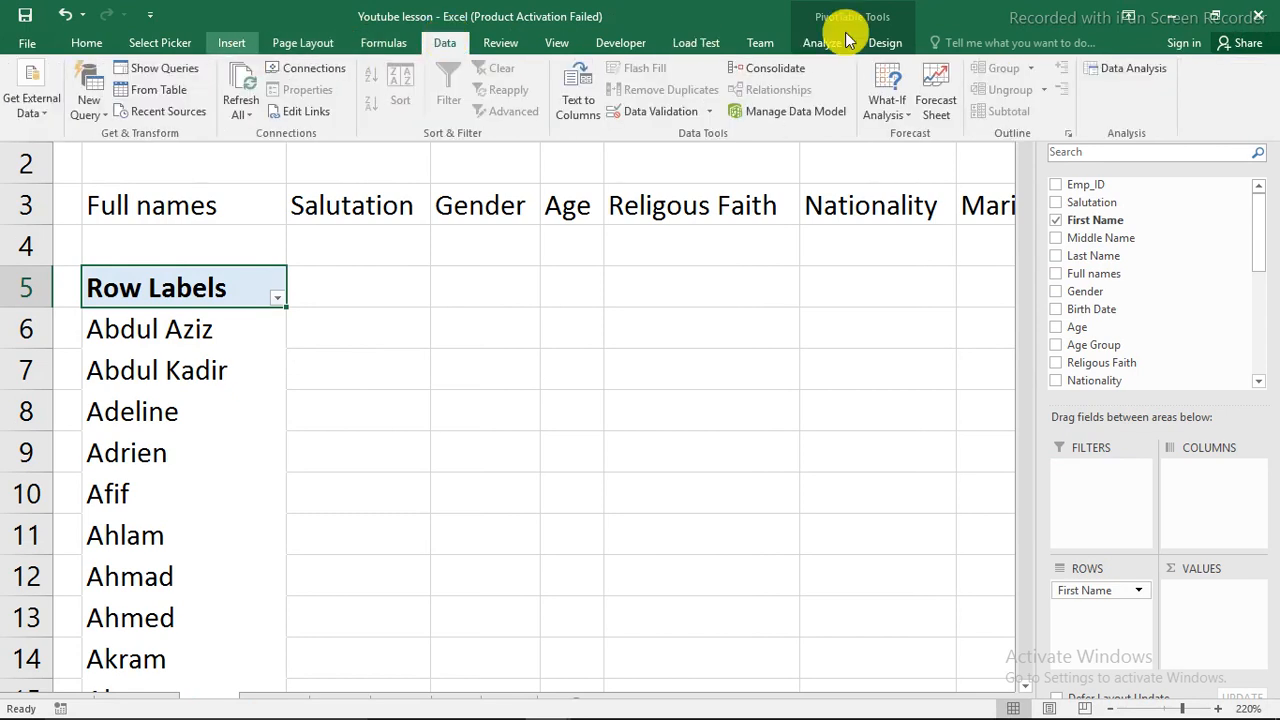
click(883, 43)
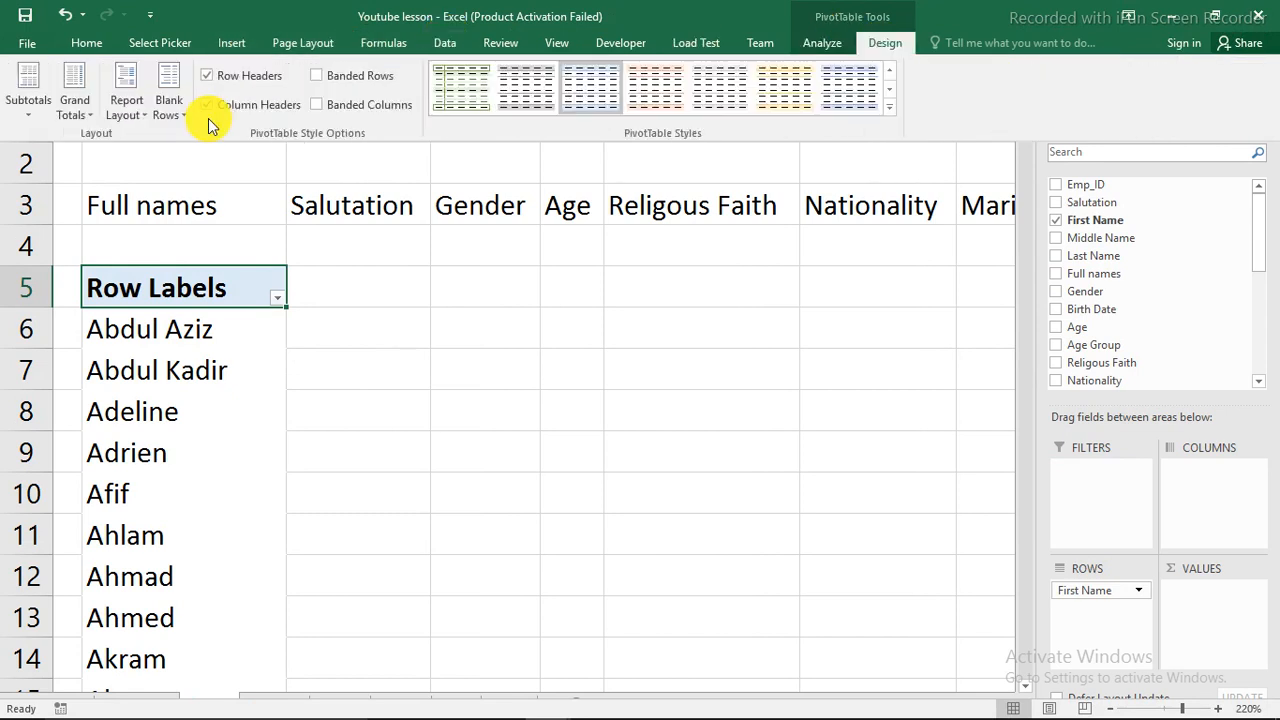
click(130, 107)
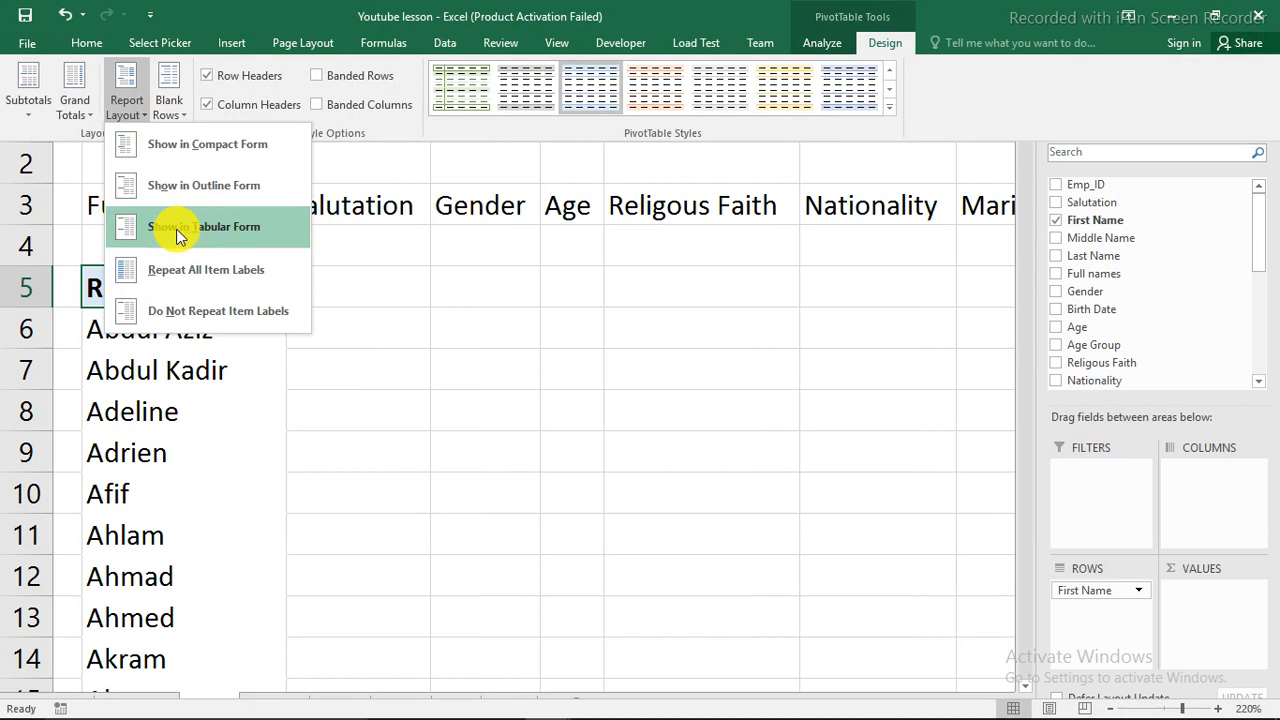
click(176, 229)
click(90, 117)
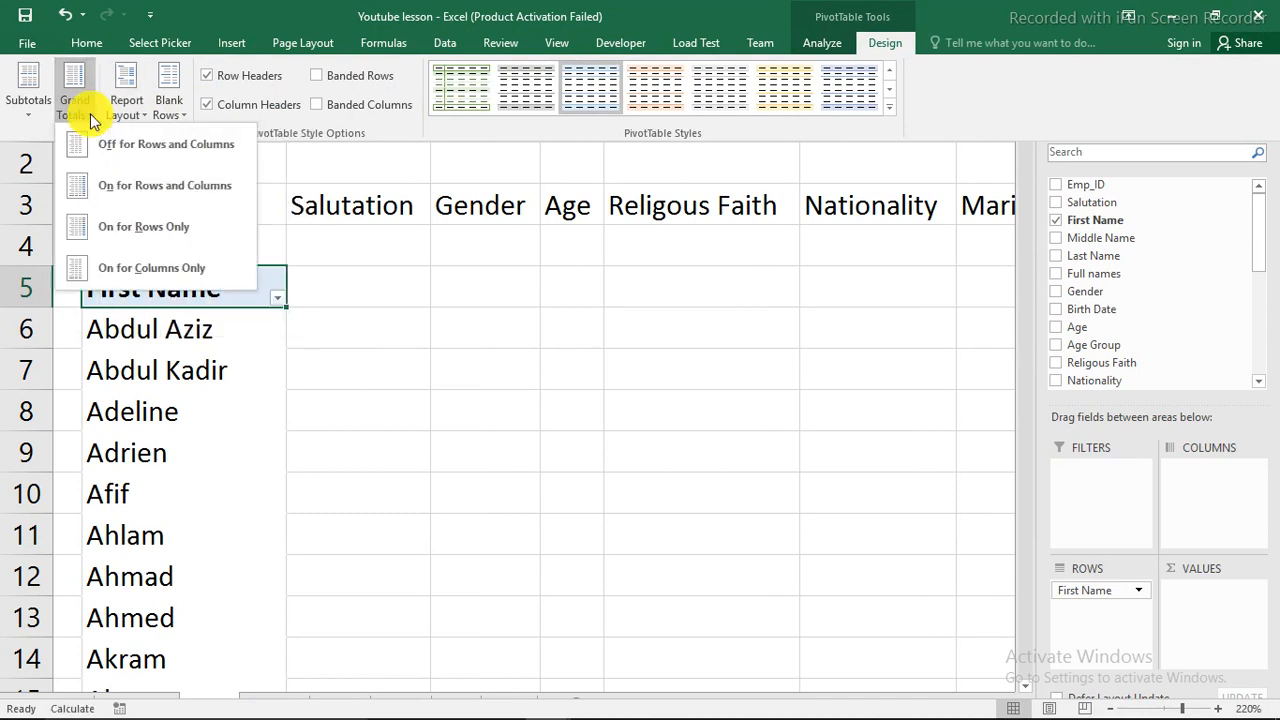
click(137, 157)
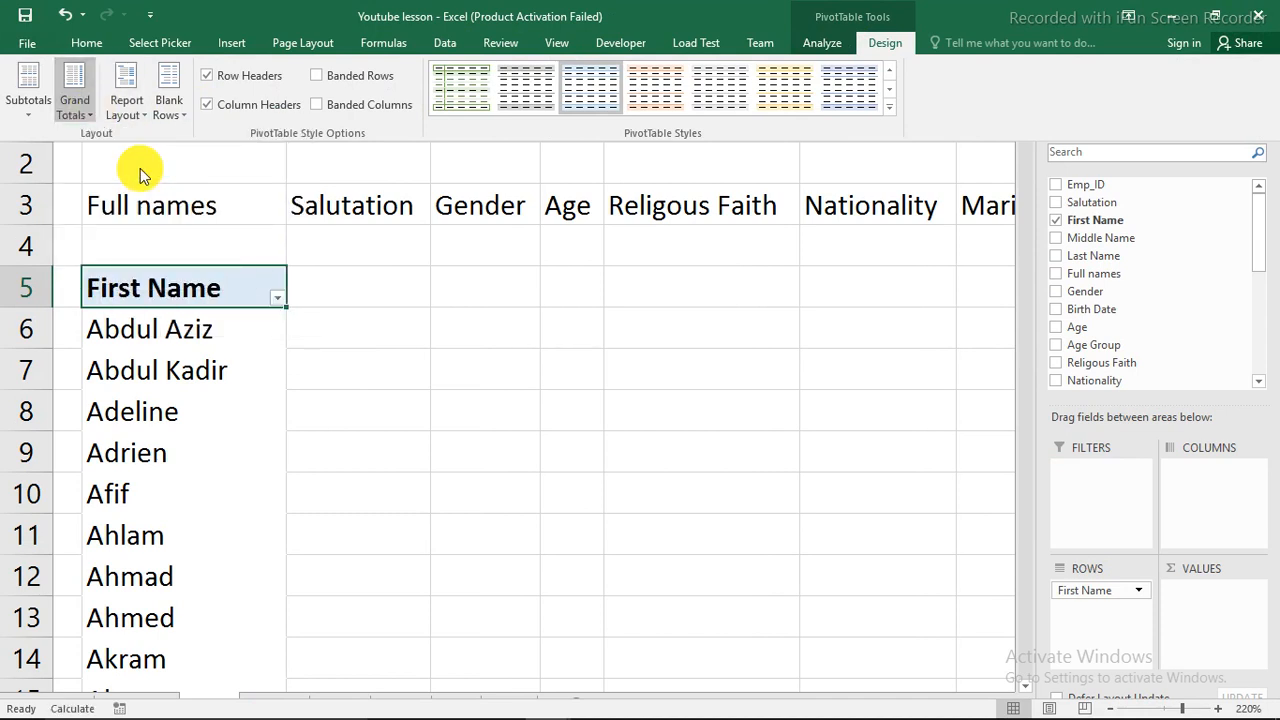
click(168, 381)
click(168, 378)
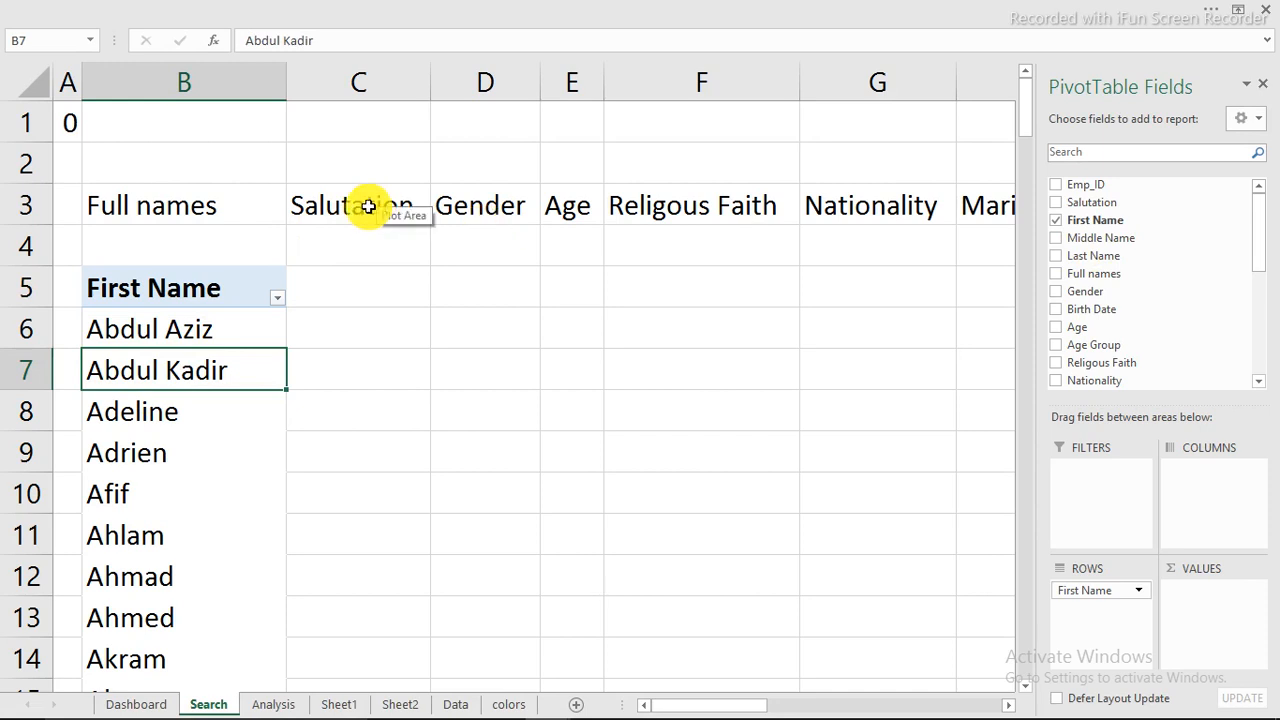
Step: Delete the Salutation column C from the Search sheet
click(366, 82)
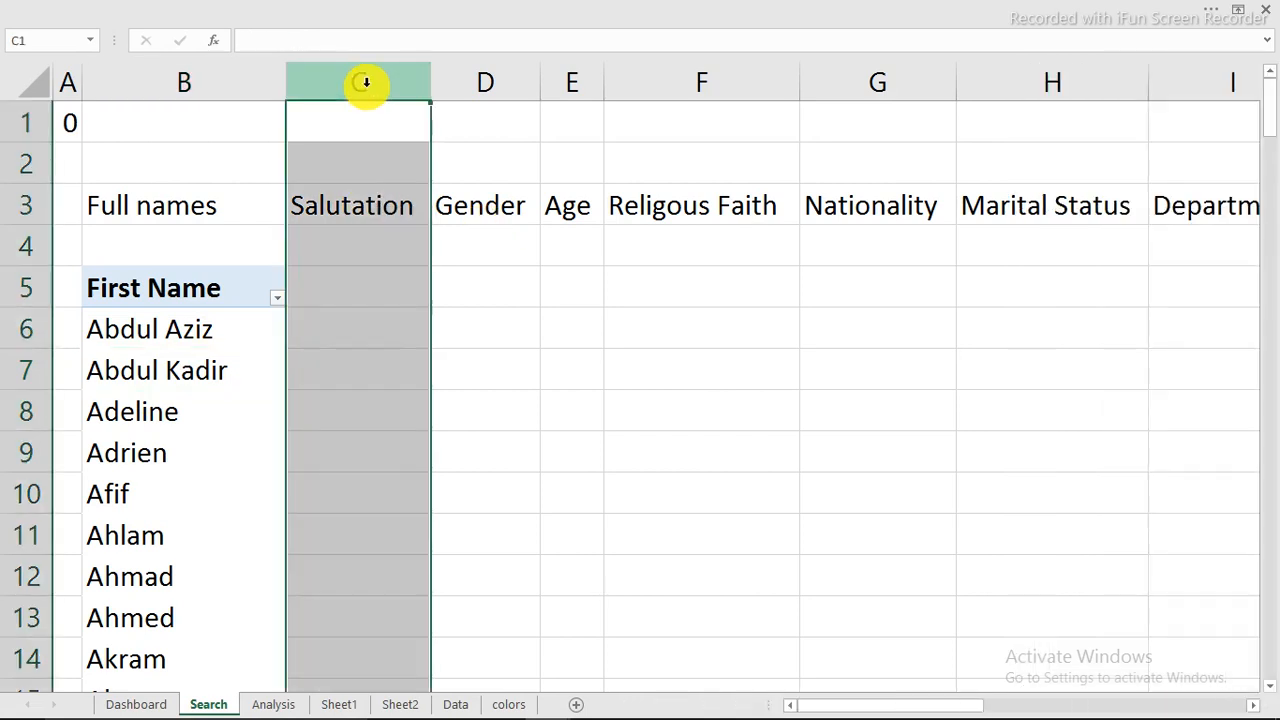
right_click(366, 82)
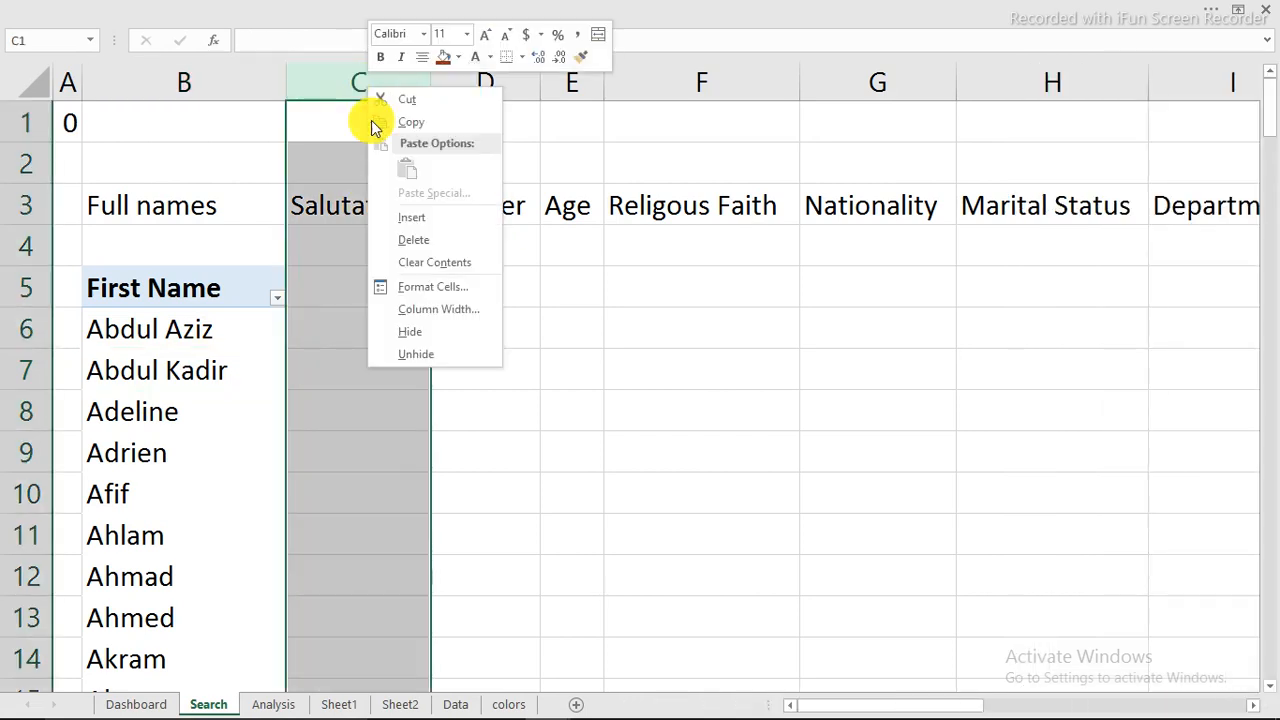
click(416, 241)
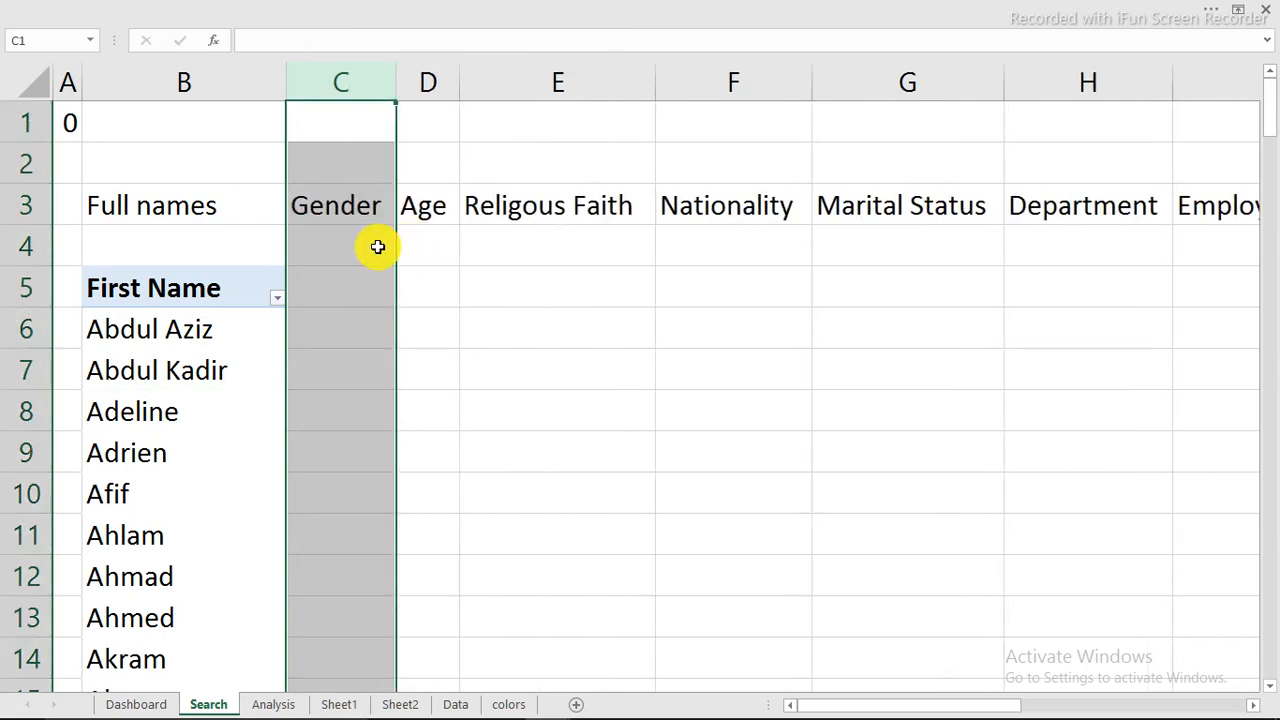
Step: Add the Gender field below First Name in the PivotTable's rows and turn its subtotals off
click(220, 356)
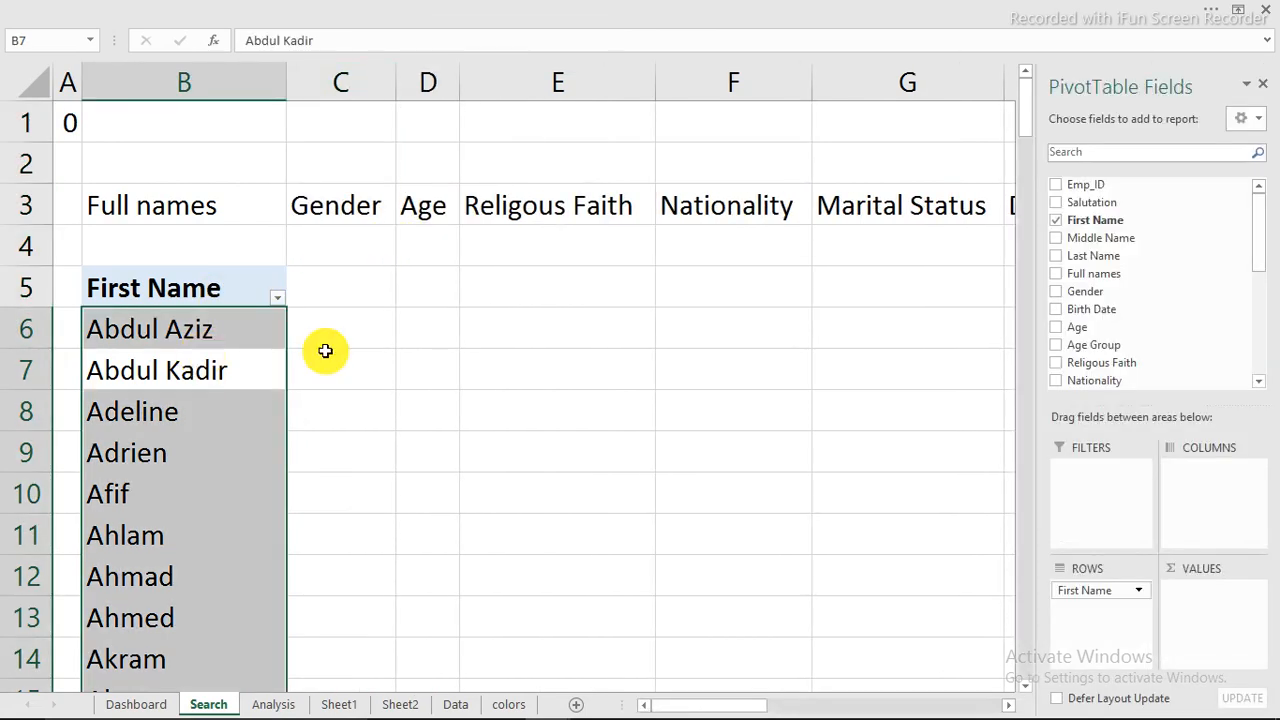
drag(1077, 297, 1090, 625)
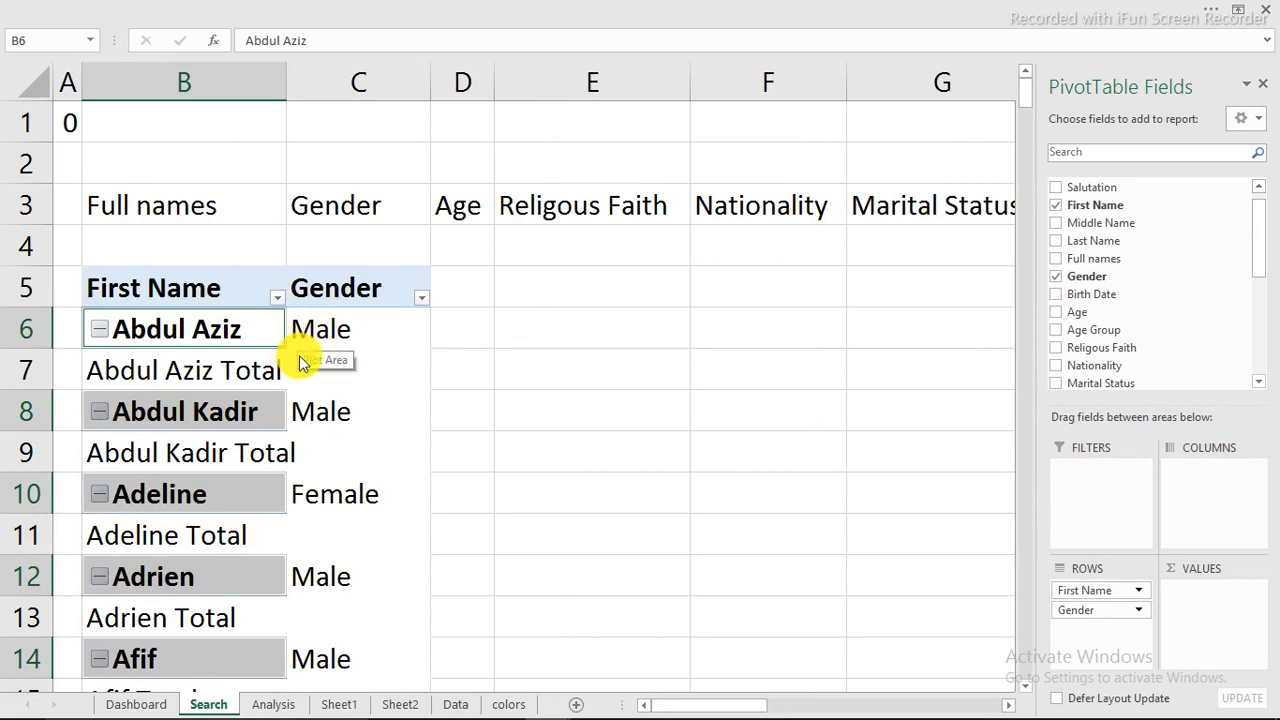
click(259, 366)
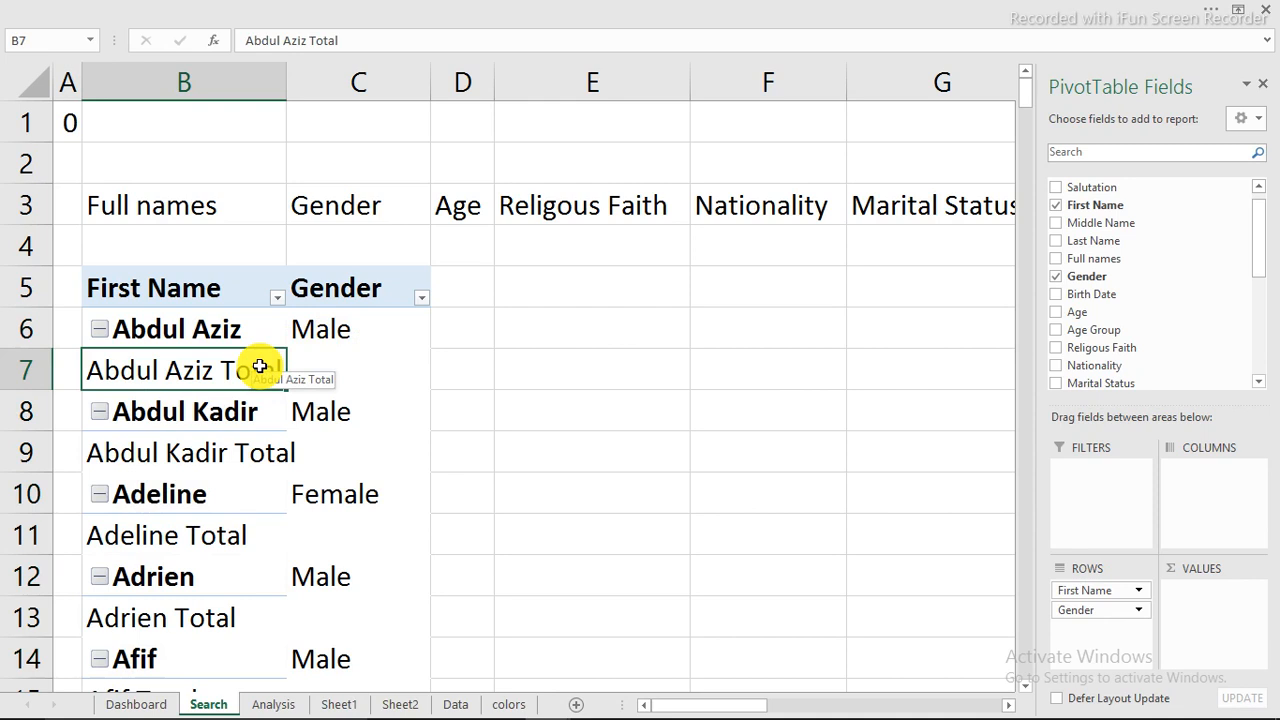
click(231, 13)
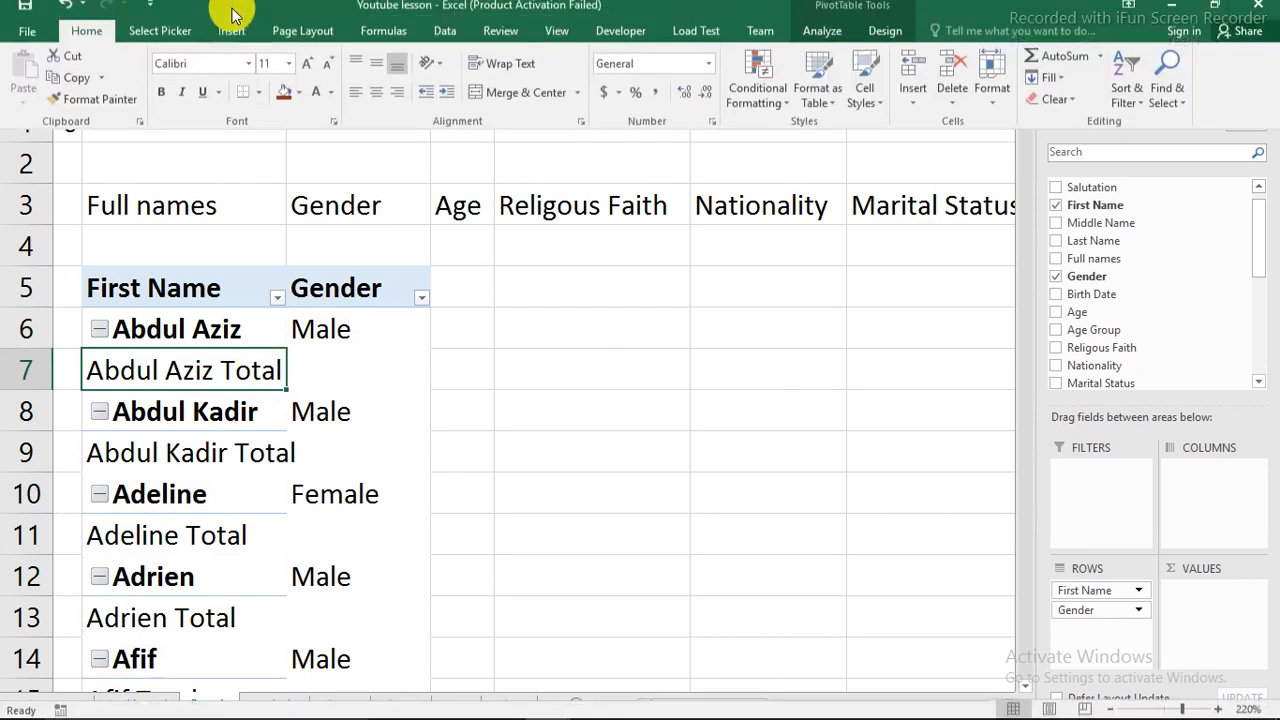
click(869, 48)
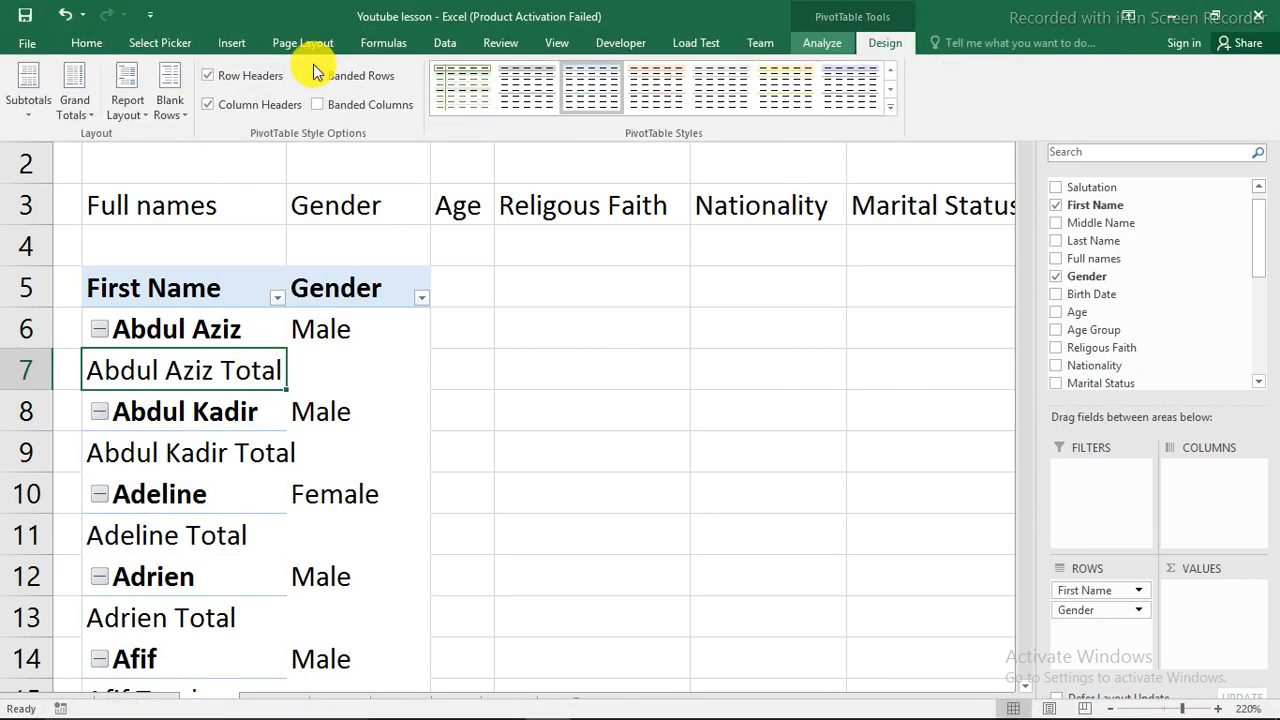
click(33, 112)
click(56, 145)
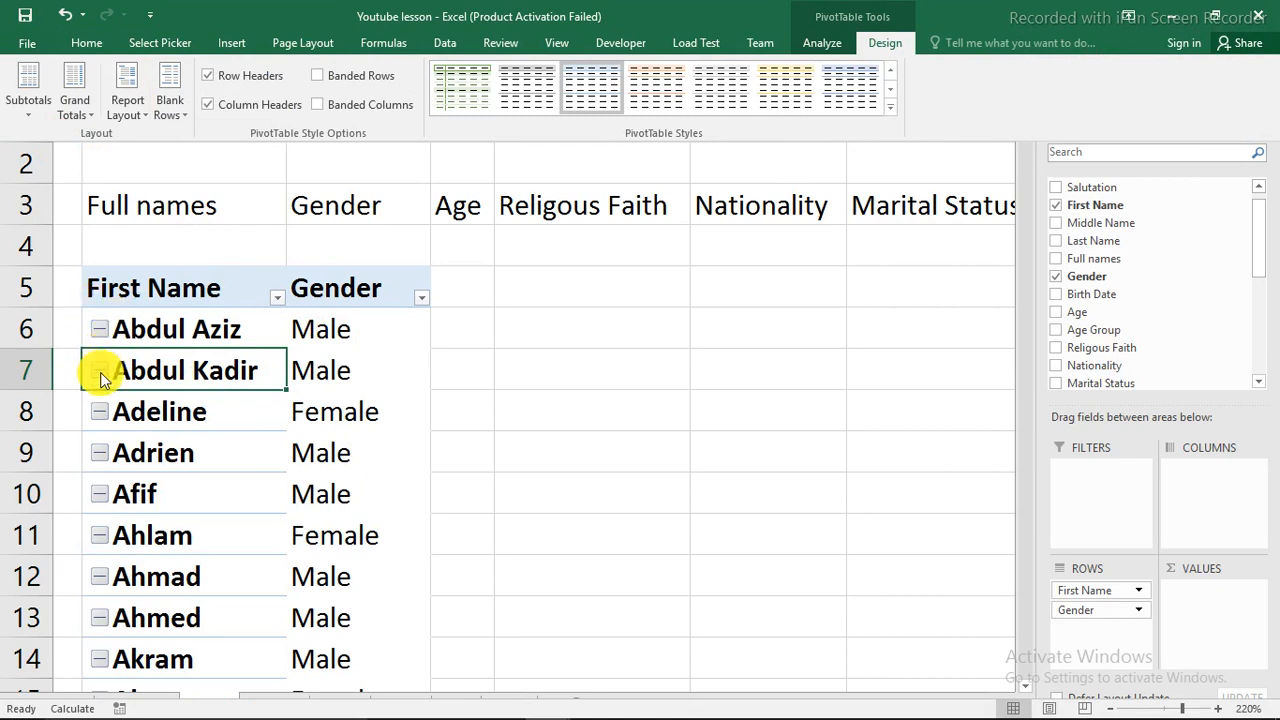
Step: Hide the expand/collapse (+/-) buttons beside the first names in the PivotTable
click(101, 374)
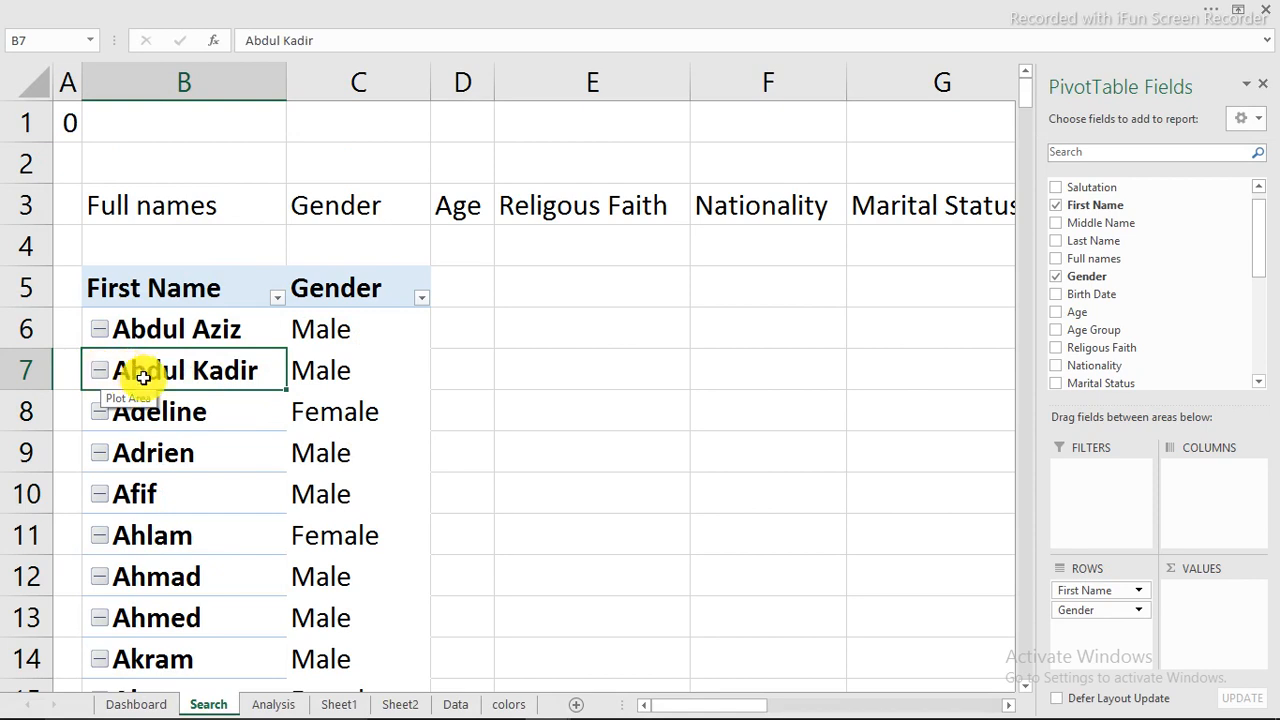
click(300, 10)
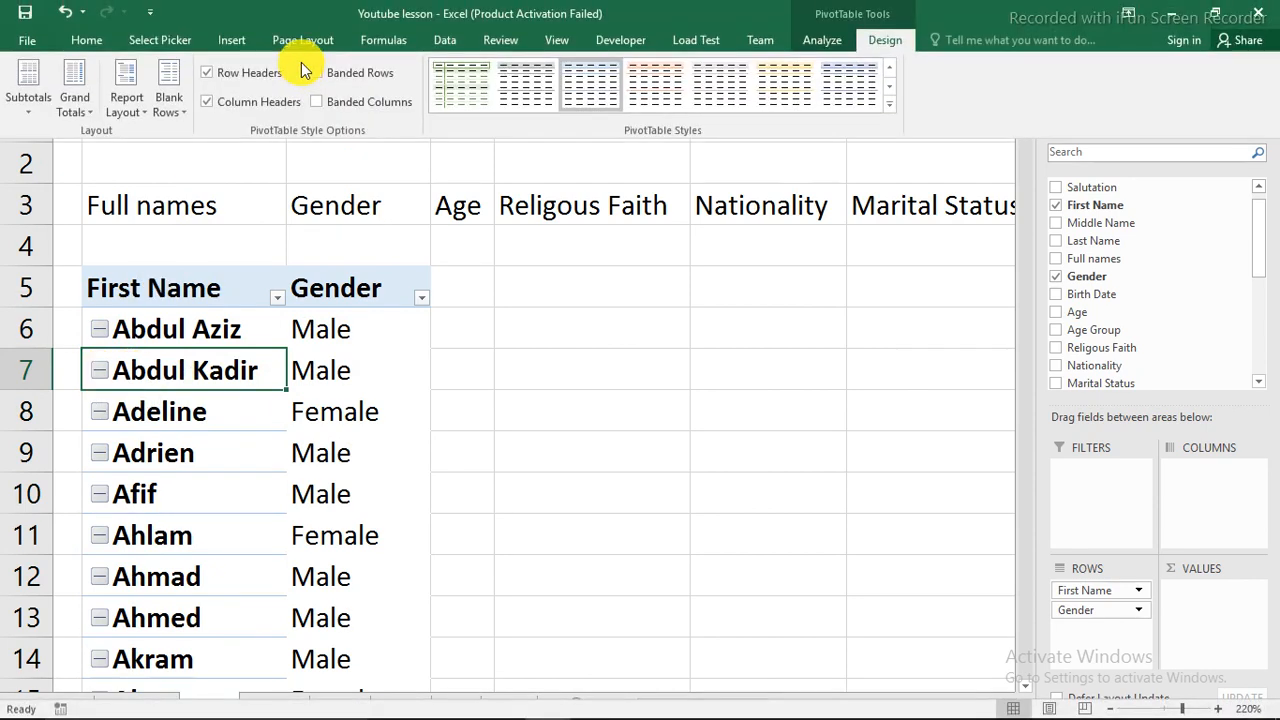
click(829, 46)
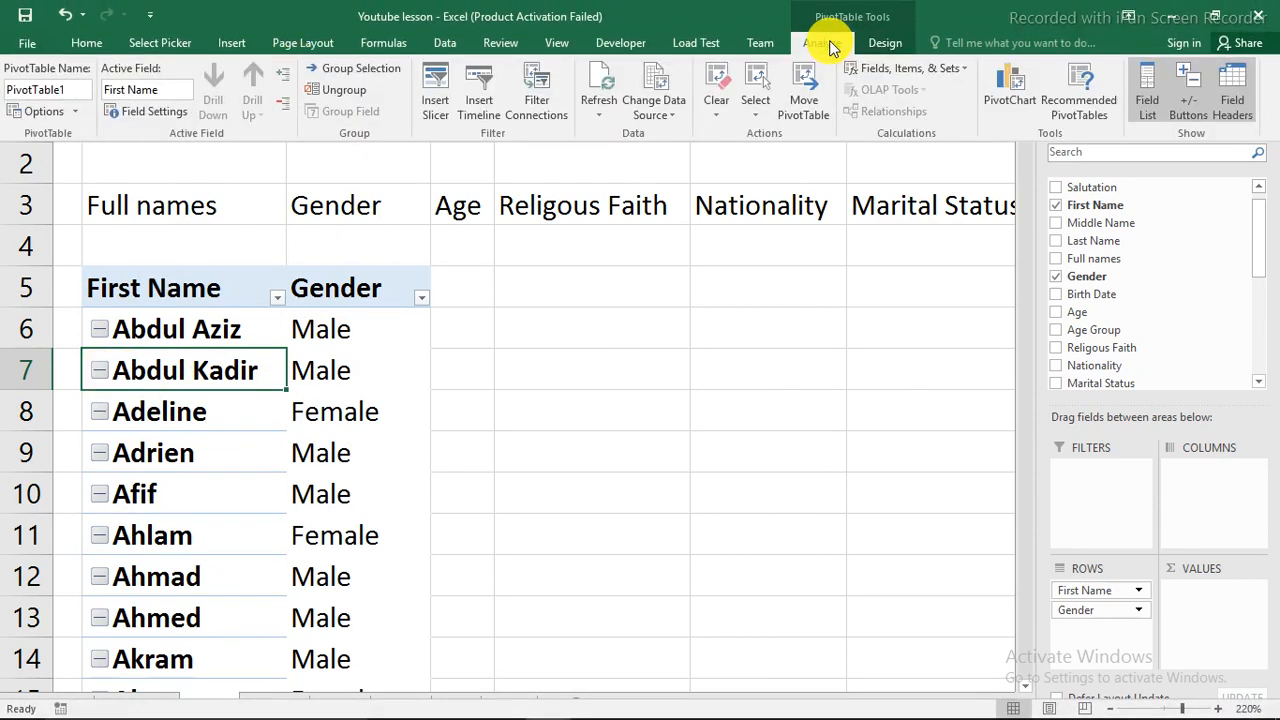
click(1190, 95)
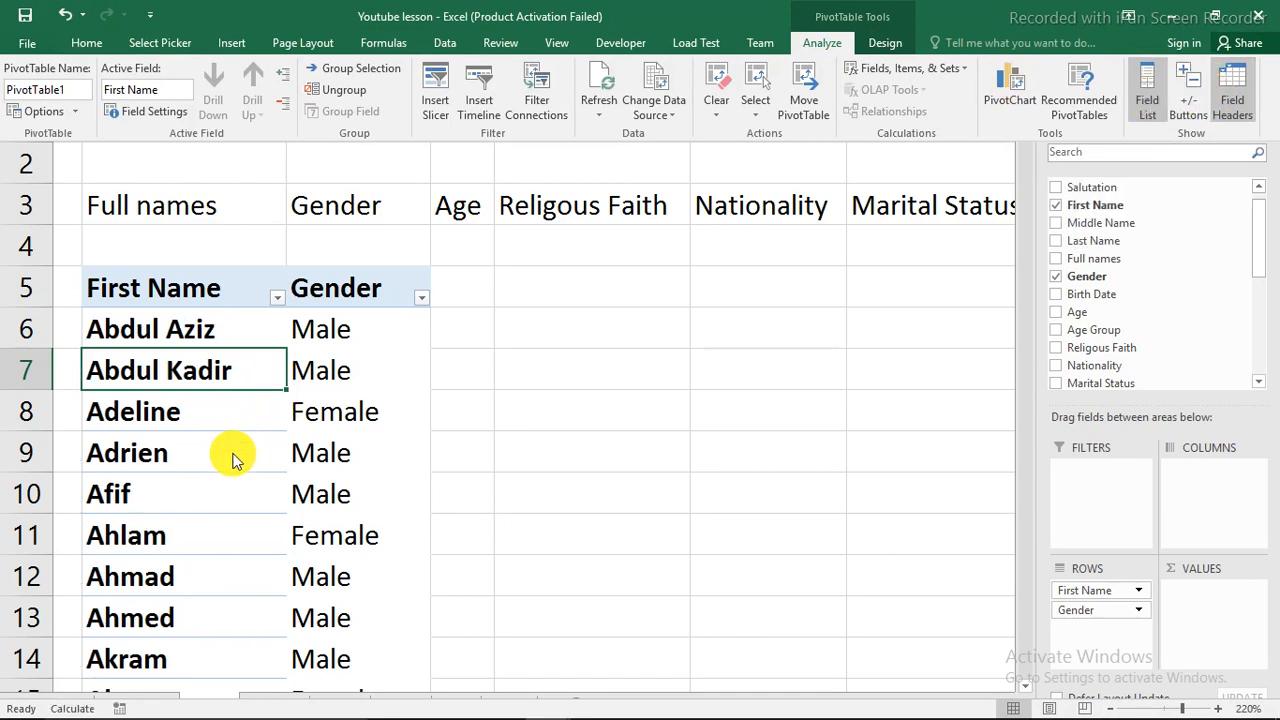
key(ctrl+shift+F1)
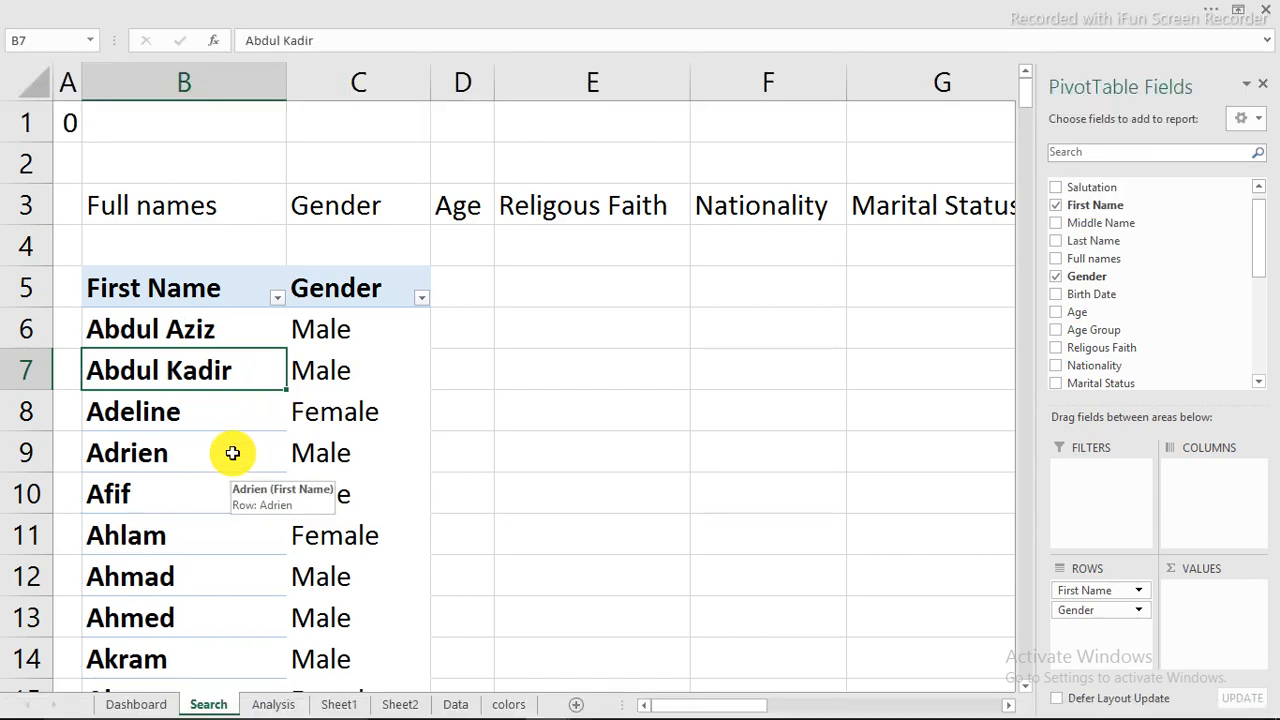
Step: Add Age as summed values and Religous Faith, Nationality and Marital Status as row fields in the PivotTable
click(337, 343)
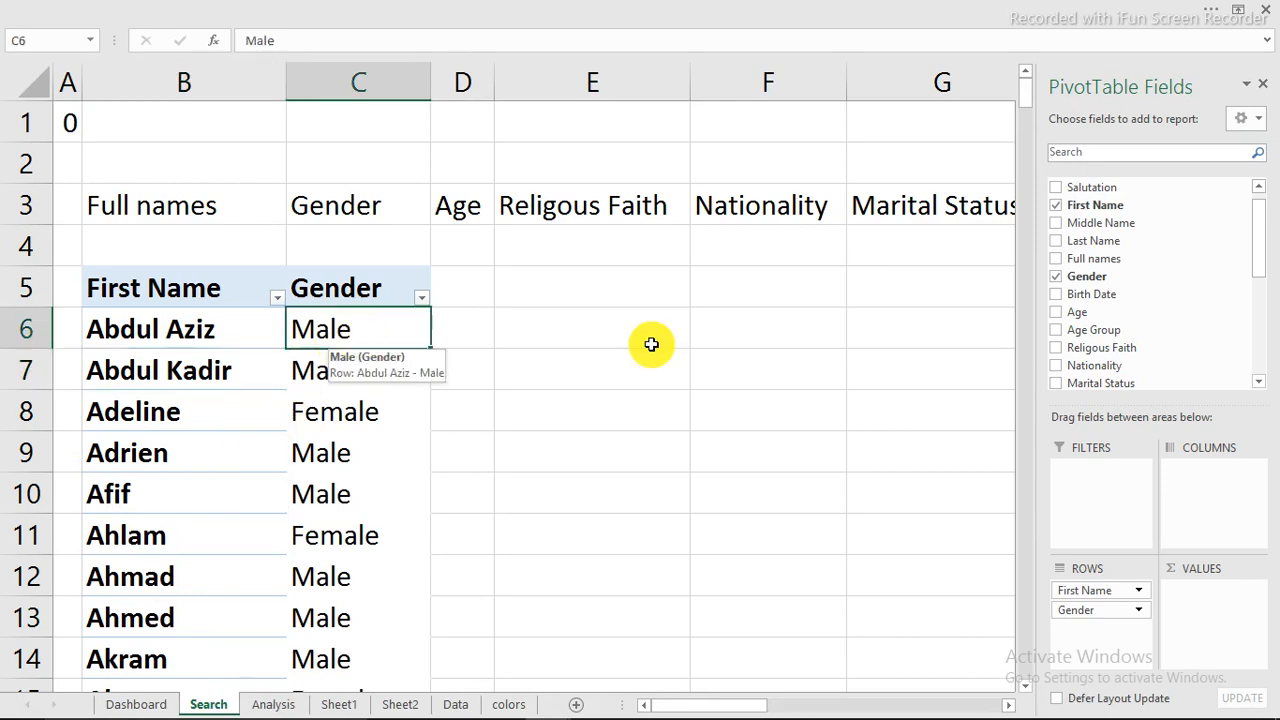
click(1062, 316)
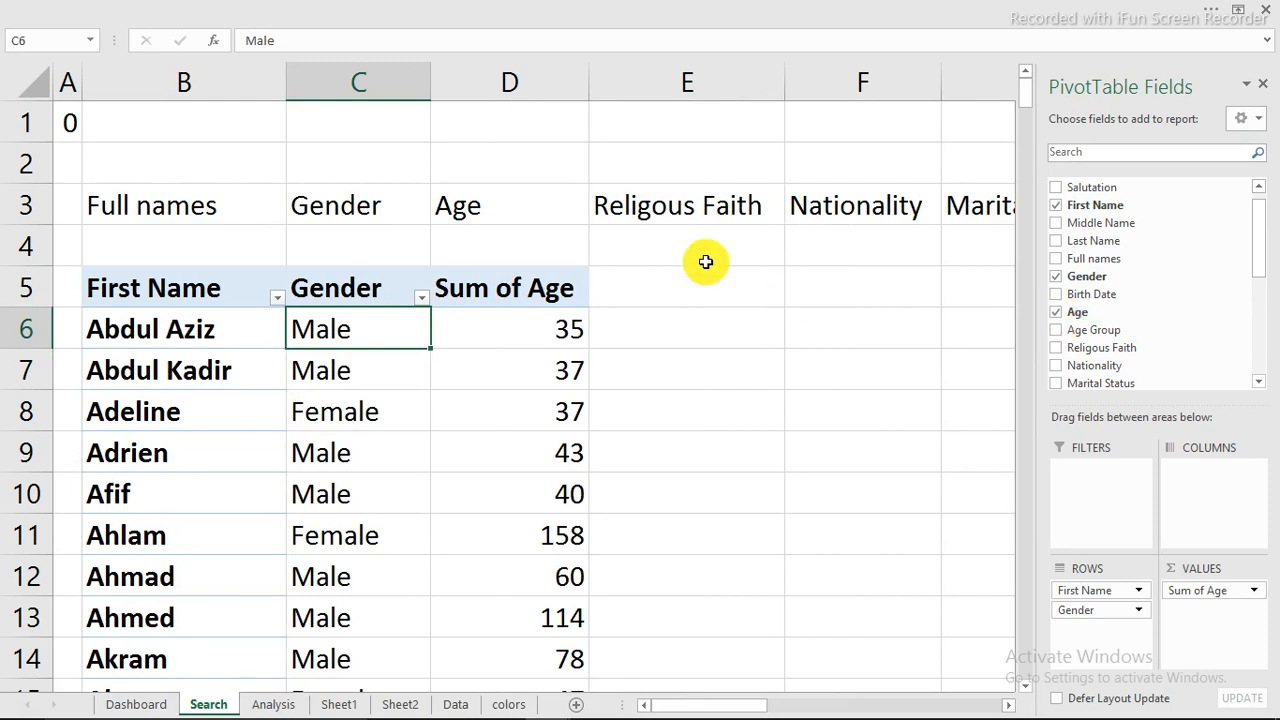
click(1055, 349)
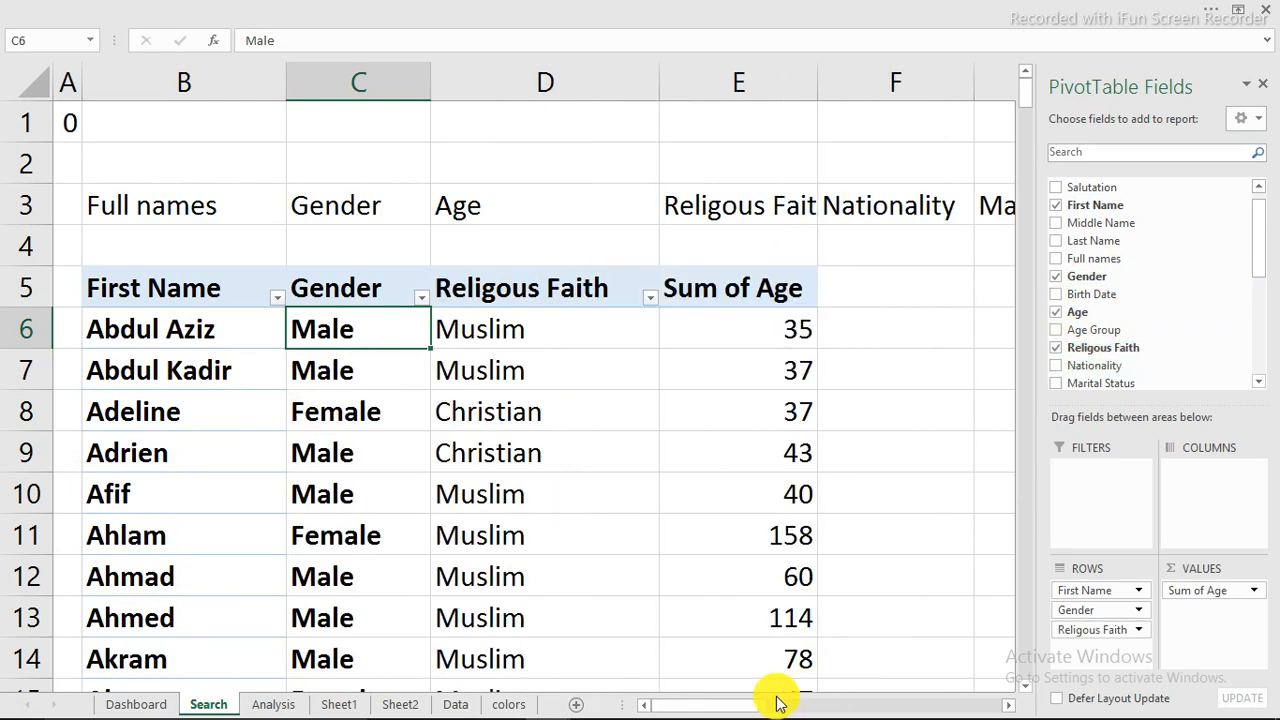
drag(746, 706, 857, 697)
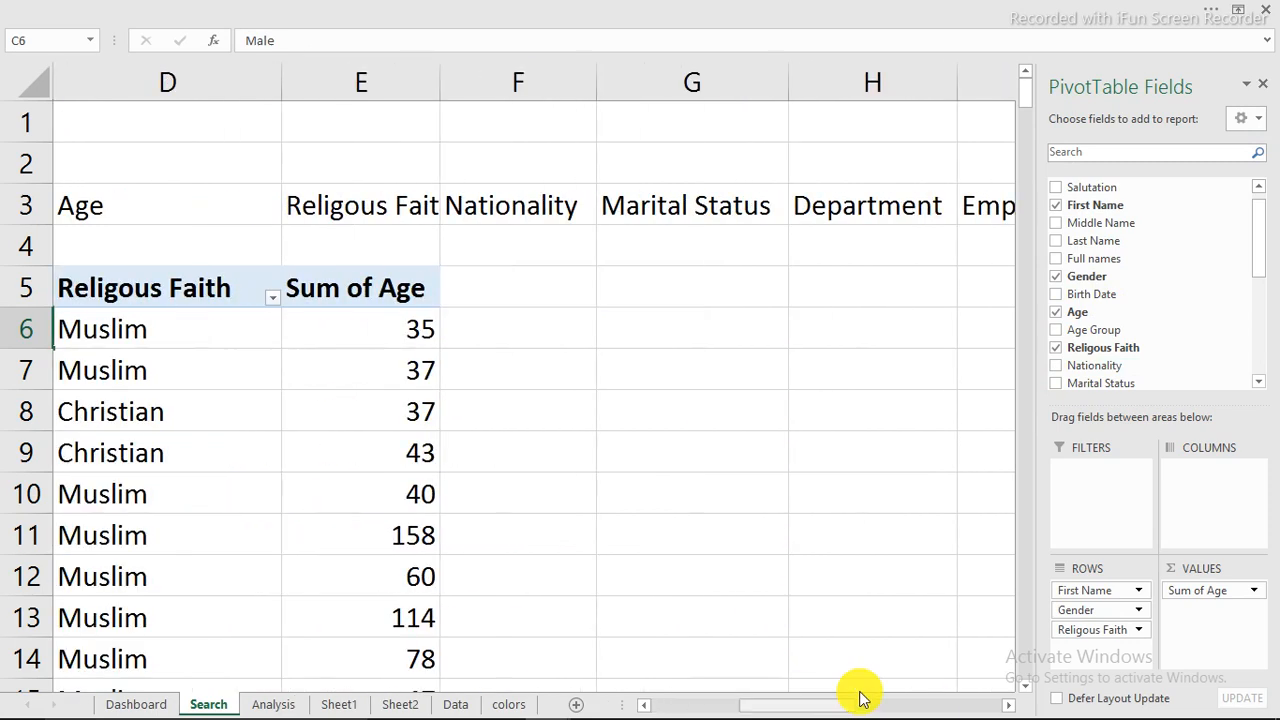
click(1056, 366)
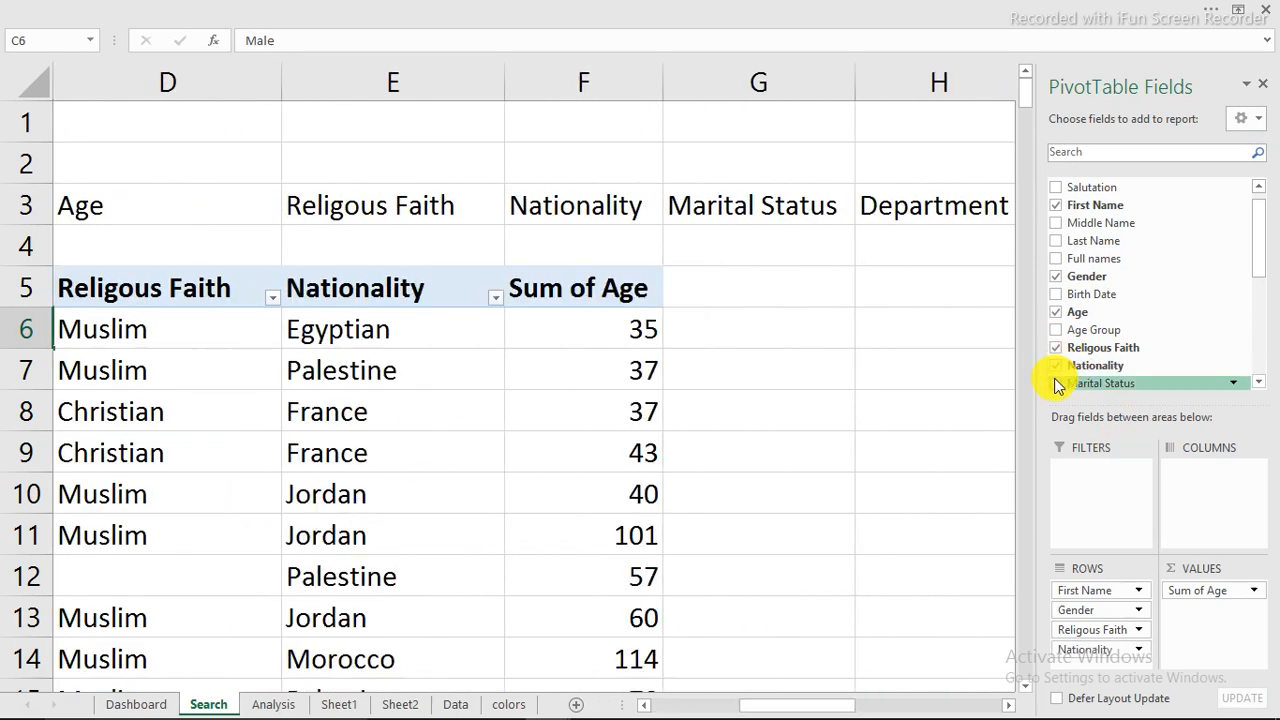
click(1056, 384)
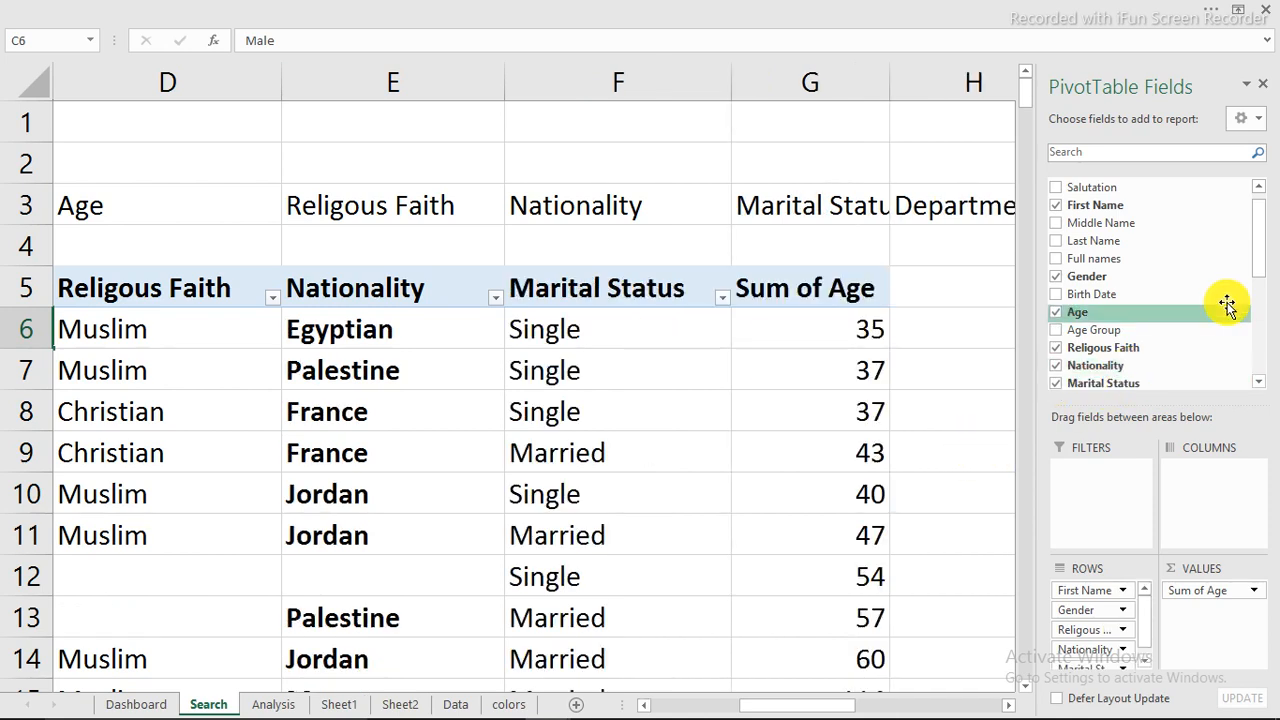
Step: Add the Department, Employment Status and Mobile Phone fields to the PivotTable's rows
drag(1260, 251, 1211, 309)
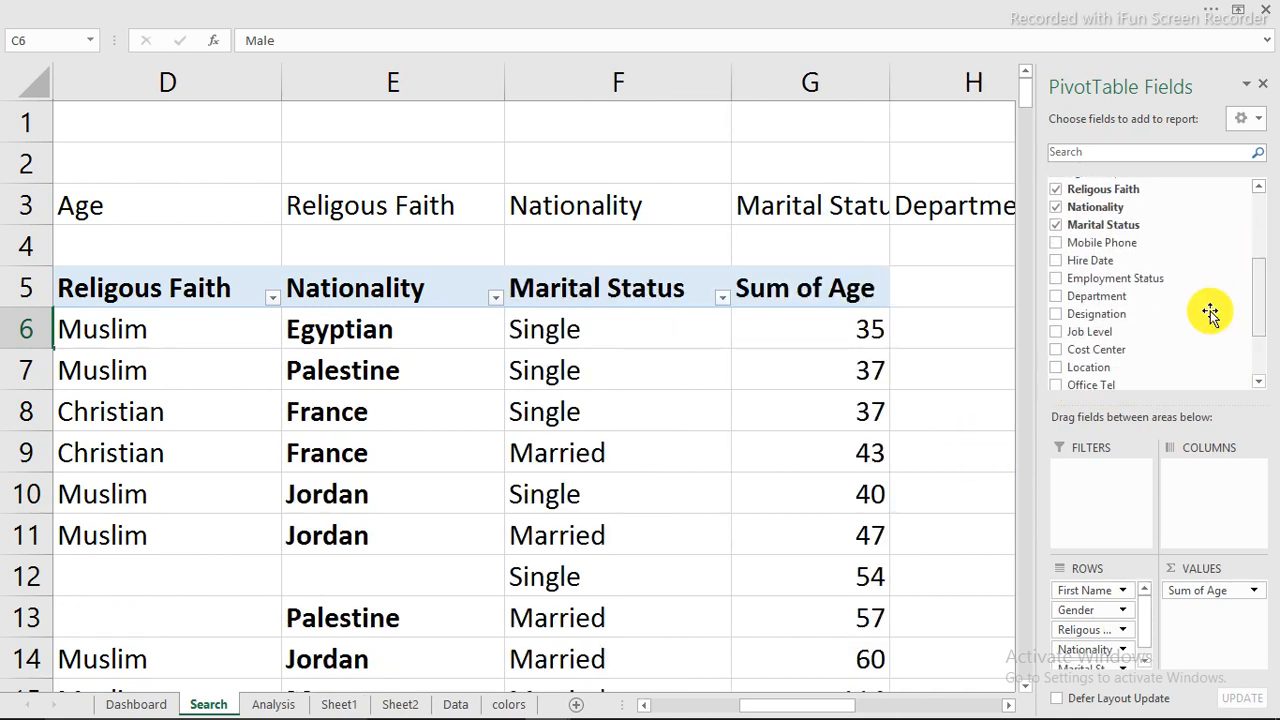
click(1058, 297)
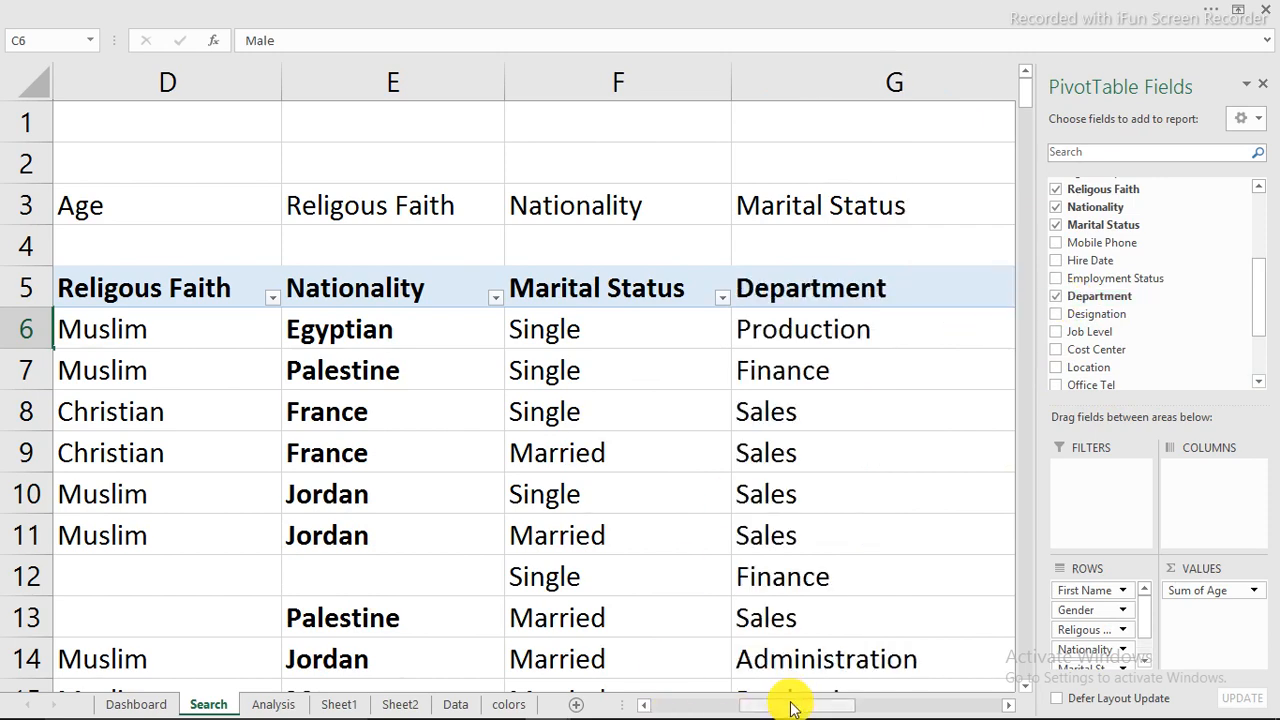
drag(790, 706, 912, 707)
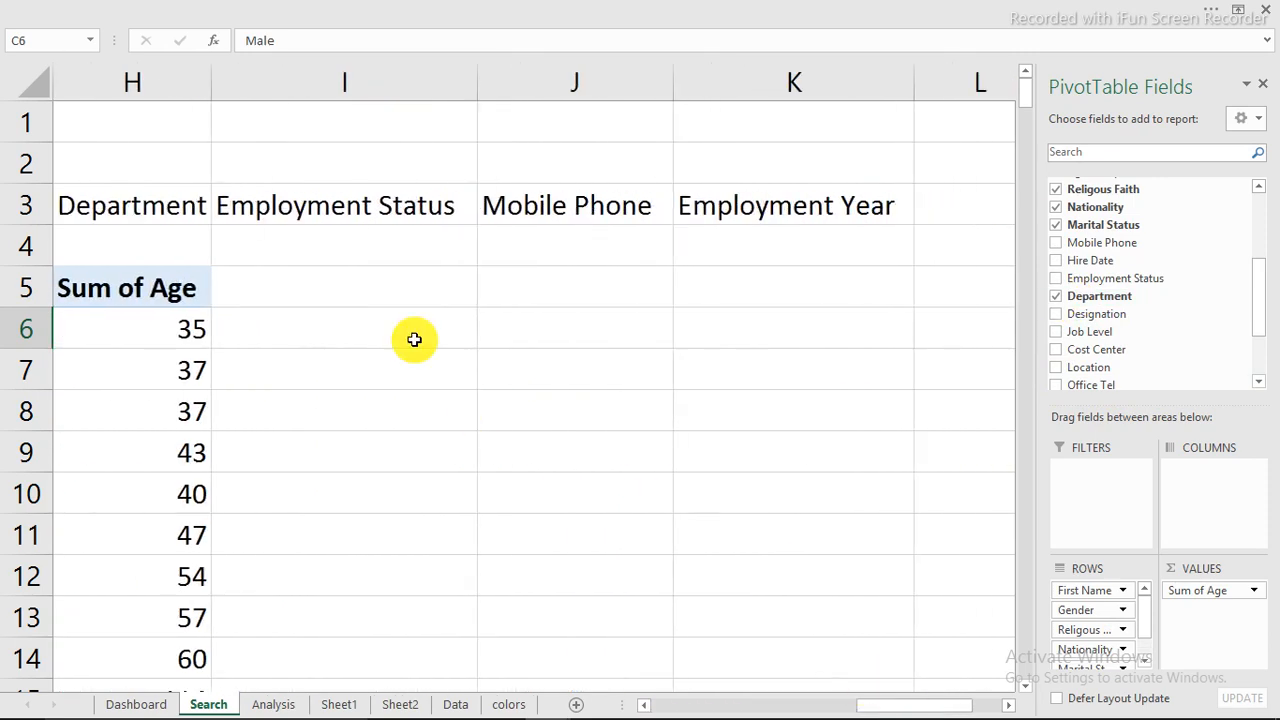
click(1058, 280)
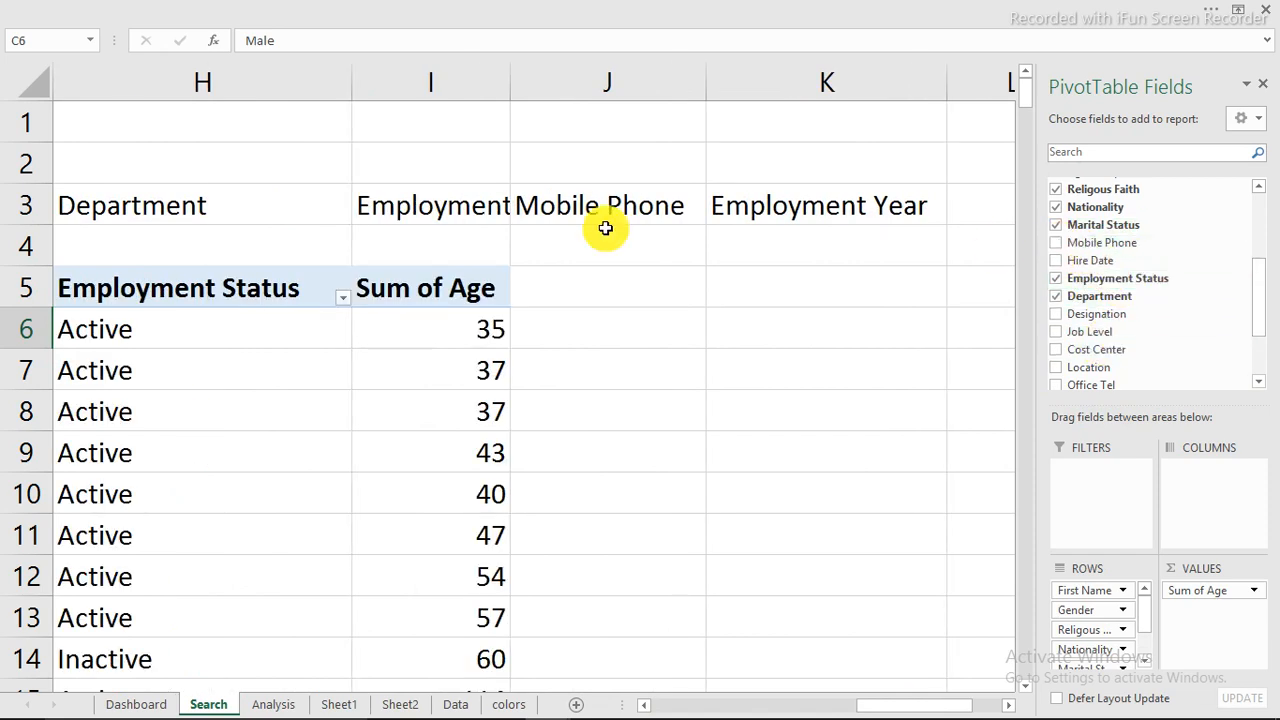
click(1056, 244)
Step: Look through the PivotTable field list for an employment year field, searching for "em", and clear the search
scroll(1167, 319, down, 2)
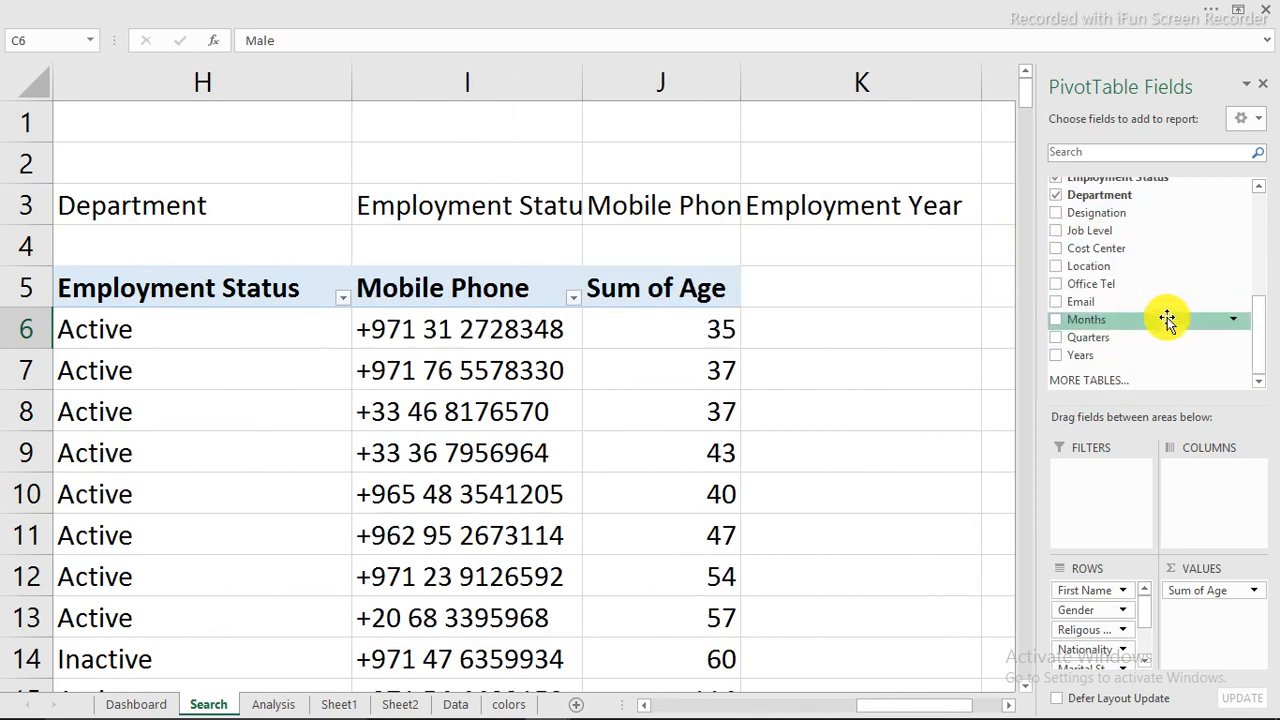
scroll(1167, 319, up, 5)
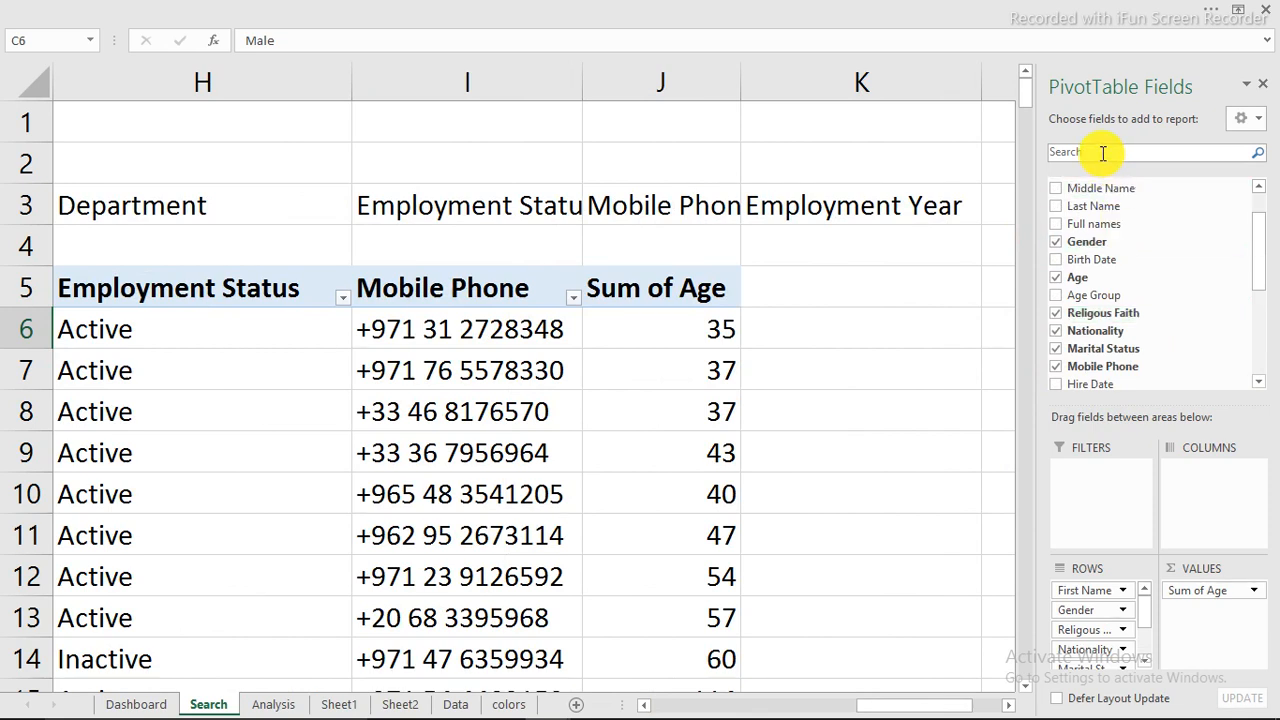
text(em)
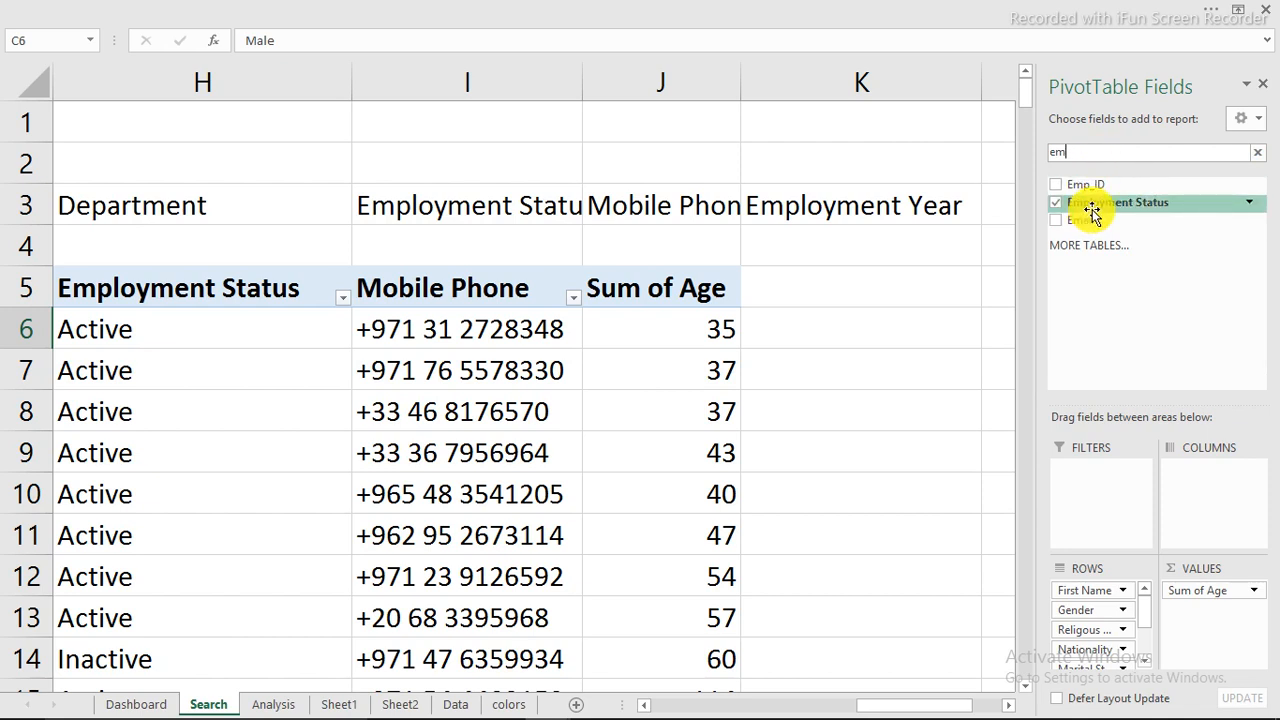
drag(1091, 214, 1068, 170)
key(BackSpace)
key(BackSpace)
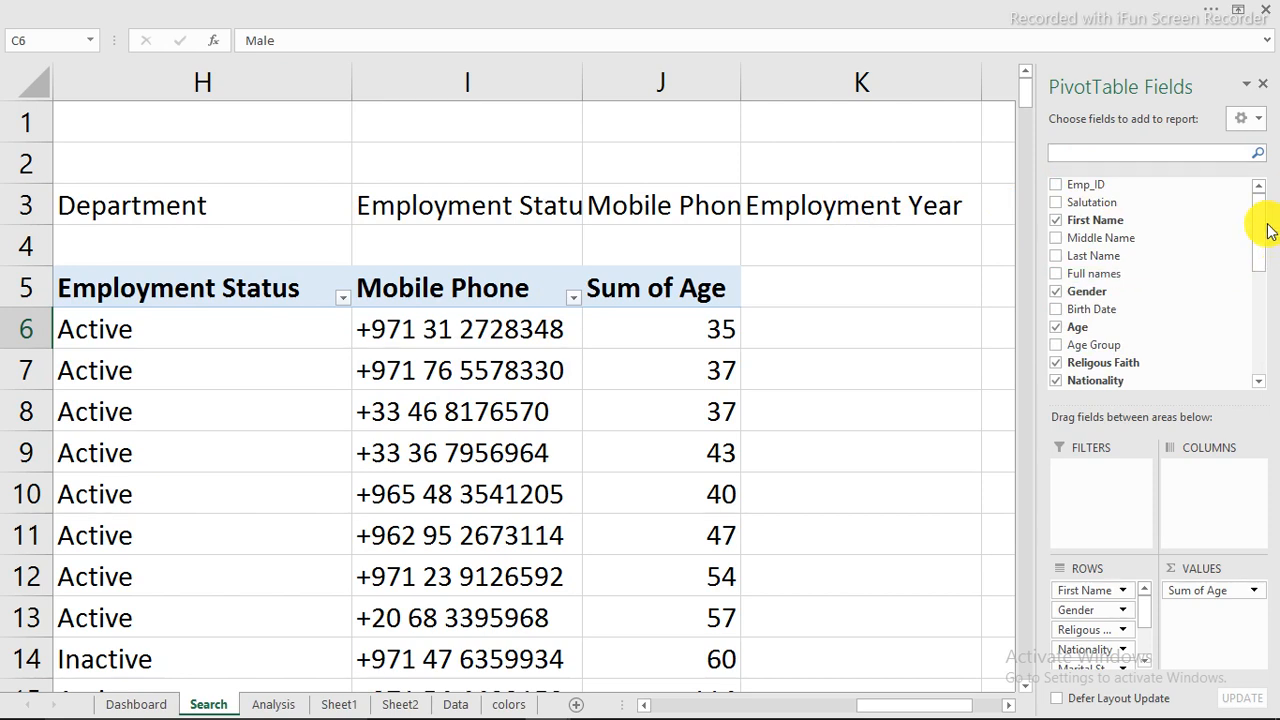
Step: Add Hire Date to the PivotTable's rows and remove Quarters, Months and Hire Date, keeping only Years
drag(1257, 223, 1257, 320)
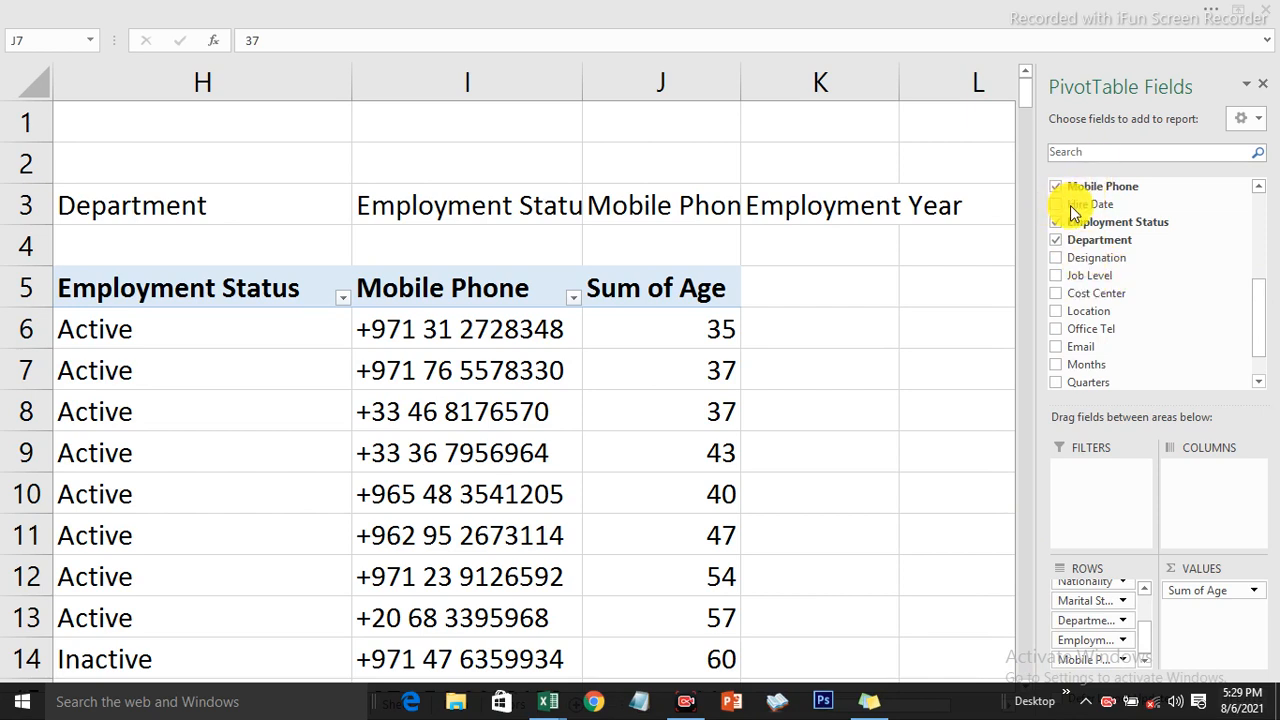
click(1070, 213)
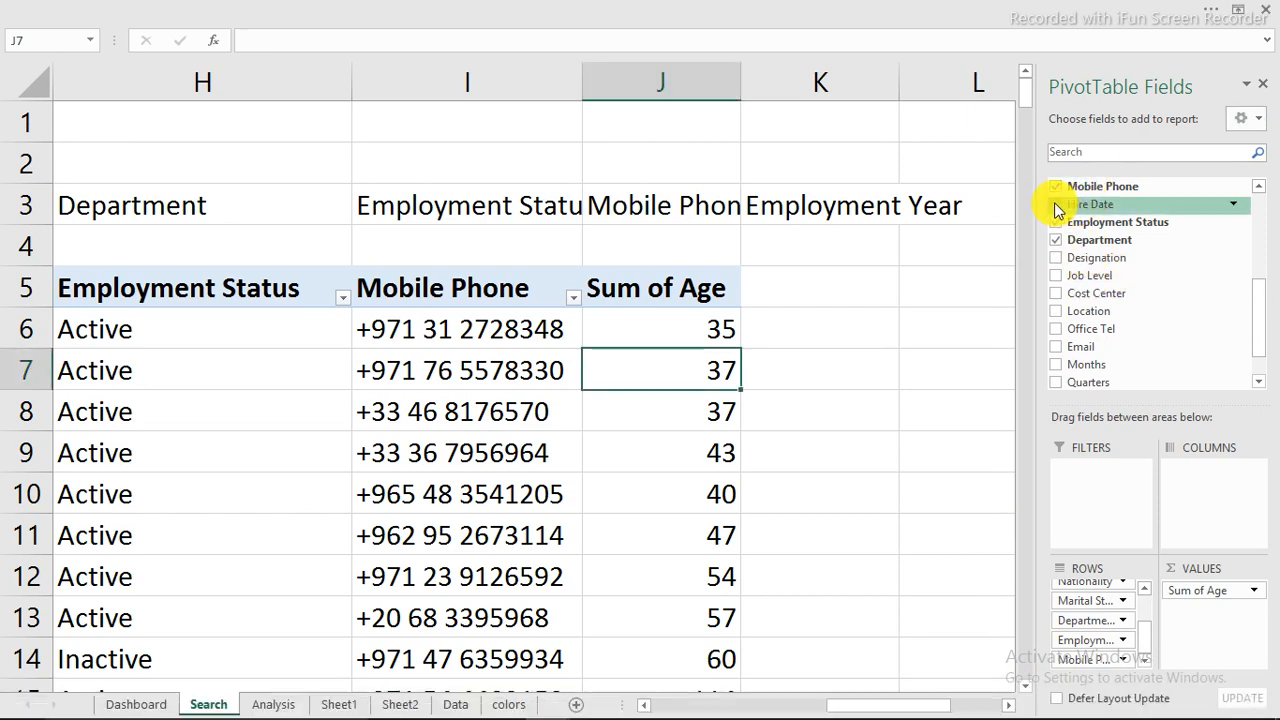
click(1057, 206)
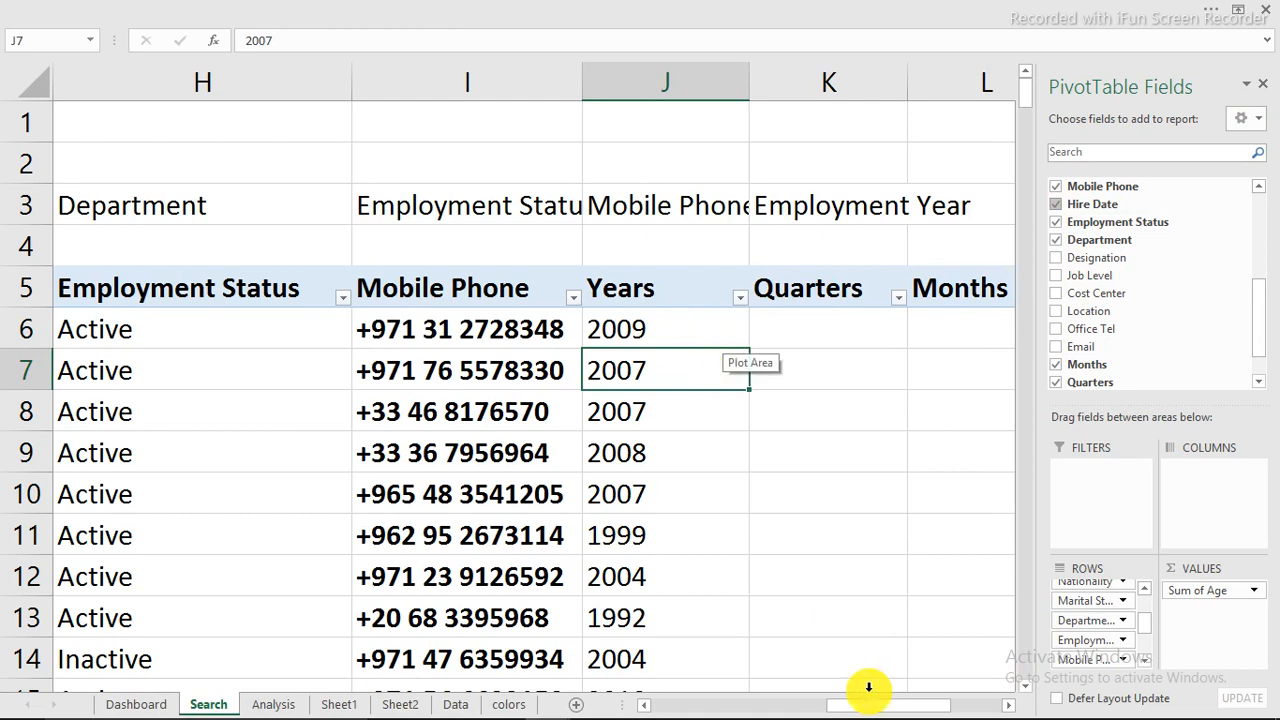
mouse_move(880, 708)
mouse_down()
mouse_move(924, 708)
mouse_move(904, 708)
mouse_up()
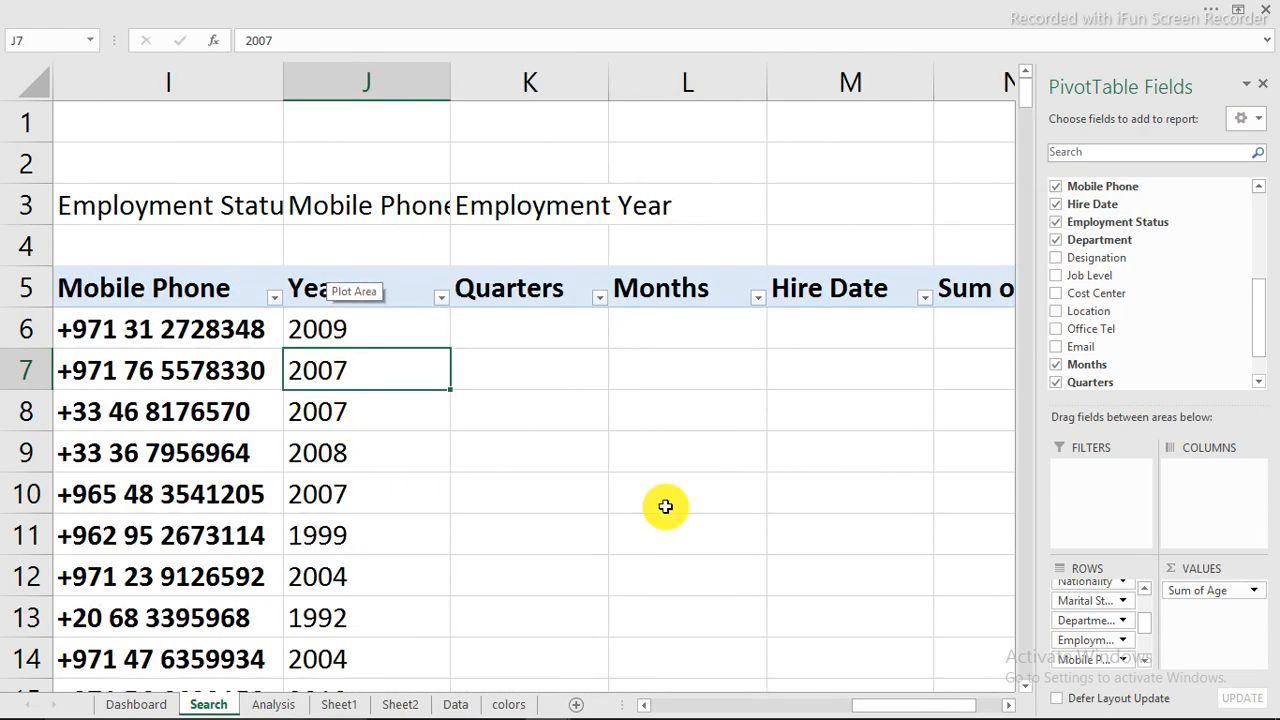
drag(1147, 618, 898, 652)
drag(1091, 660, 870, 634)
drag(1093, 660, 886, 623)
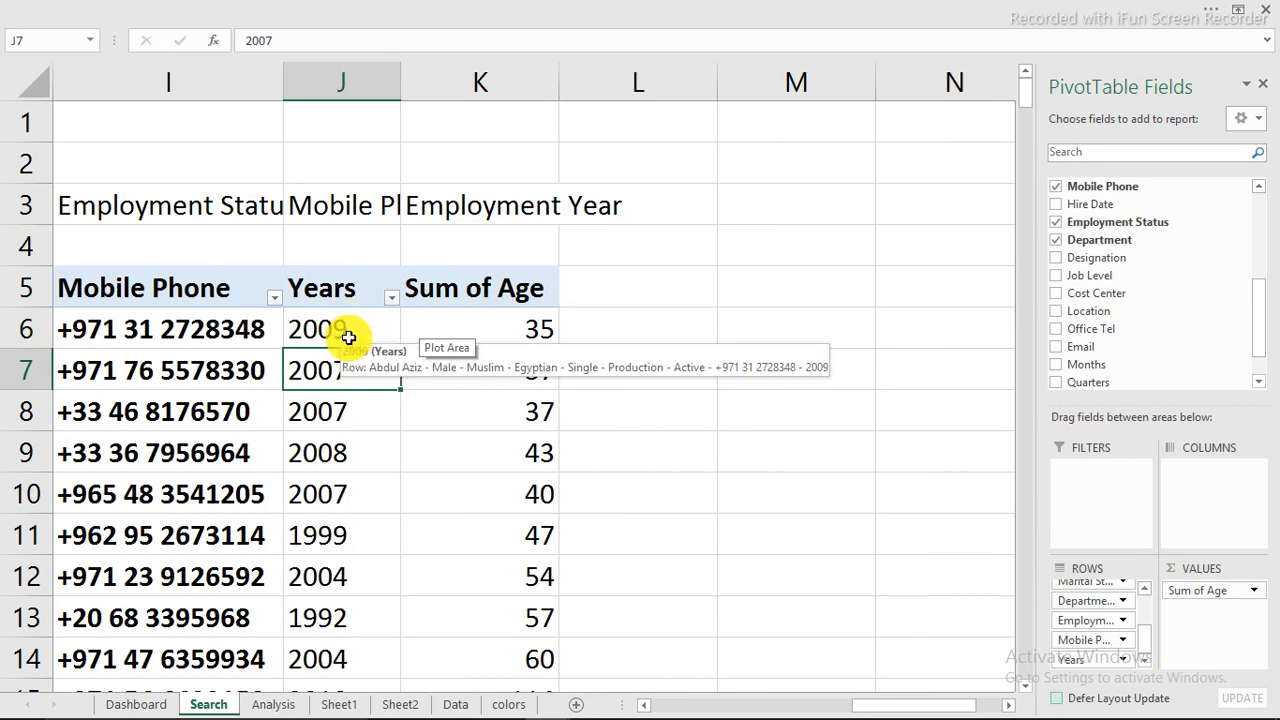
Step: Examine the PivotTable's employee records on the Search sheet, comparing names, gender, age and religious faith across the rows
drag(897, 707, 660, 697)
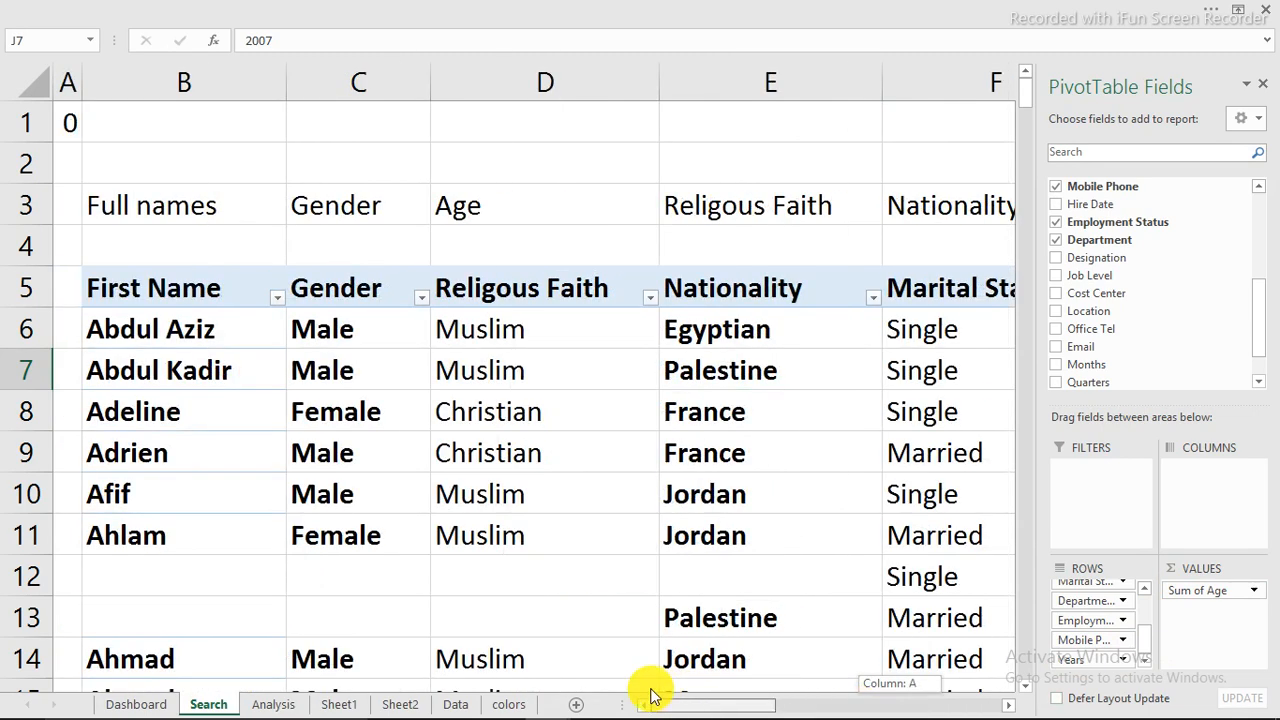
scroll(339, 490, down, 4)
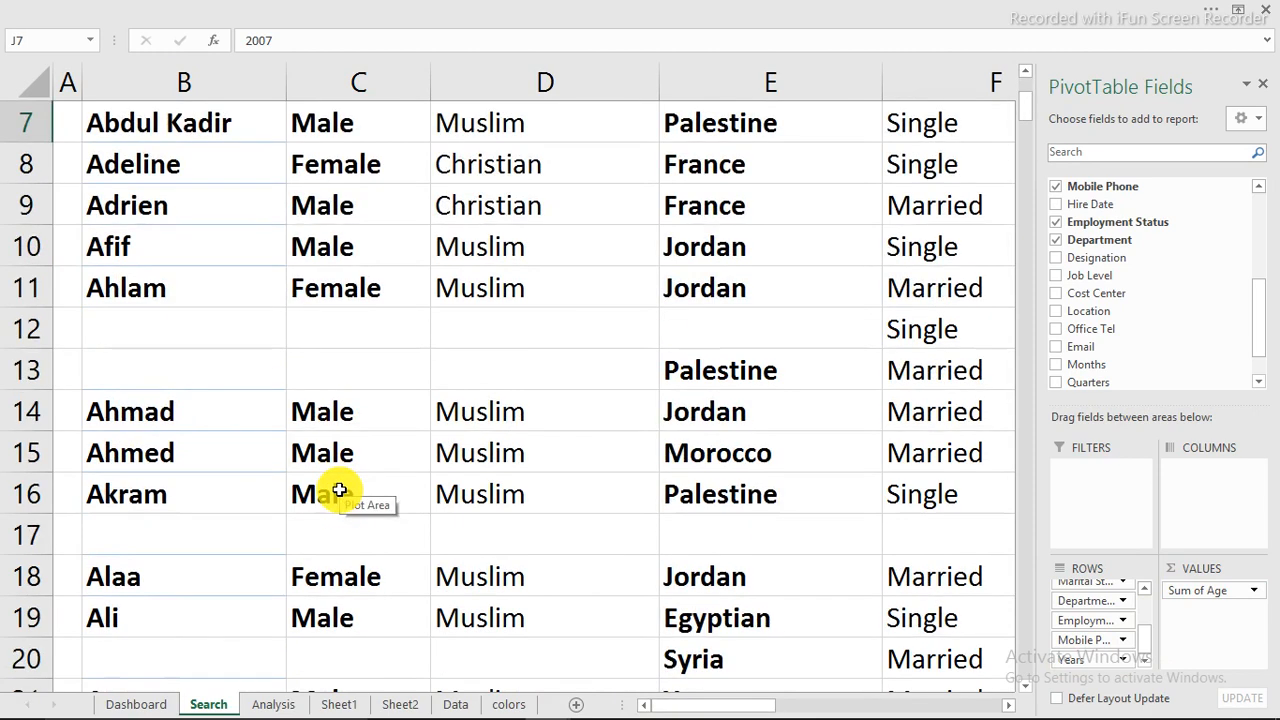
scroll(339, 490, up, 4)
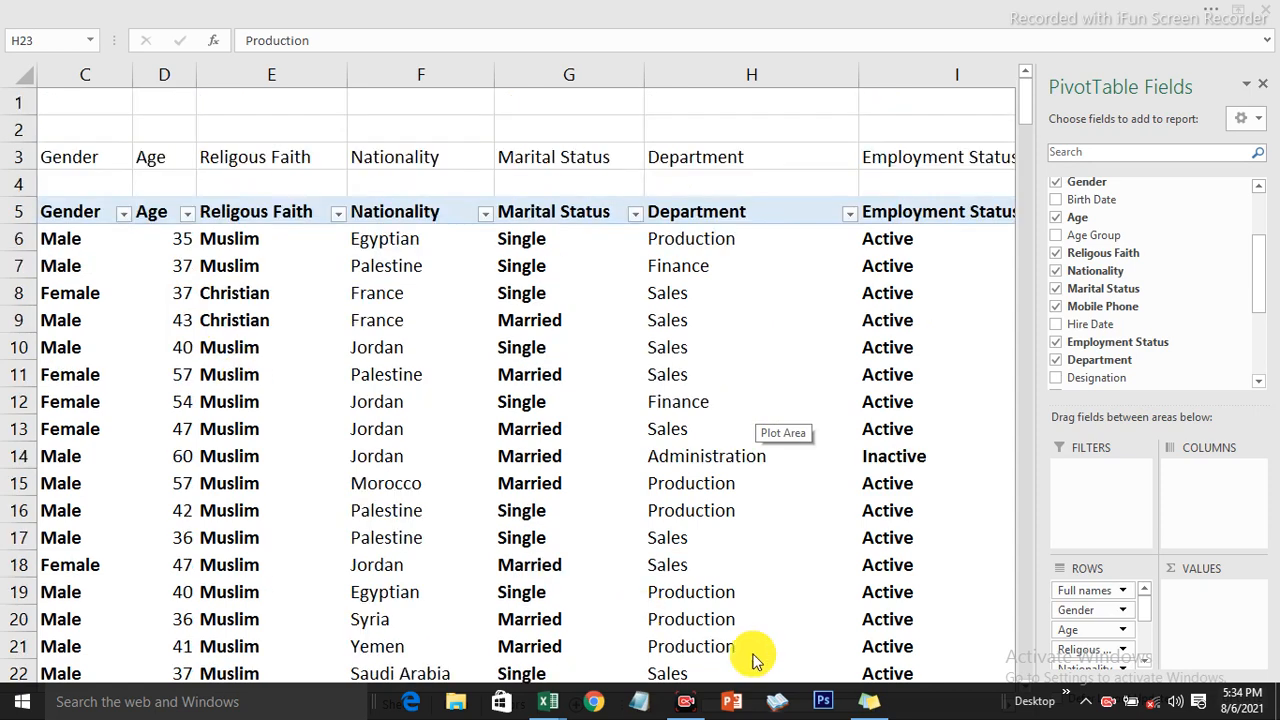
click(782, 549)
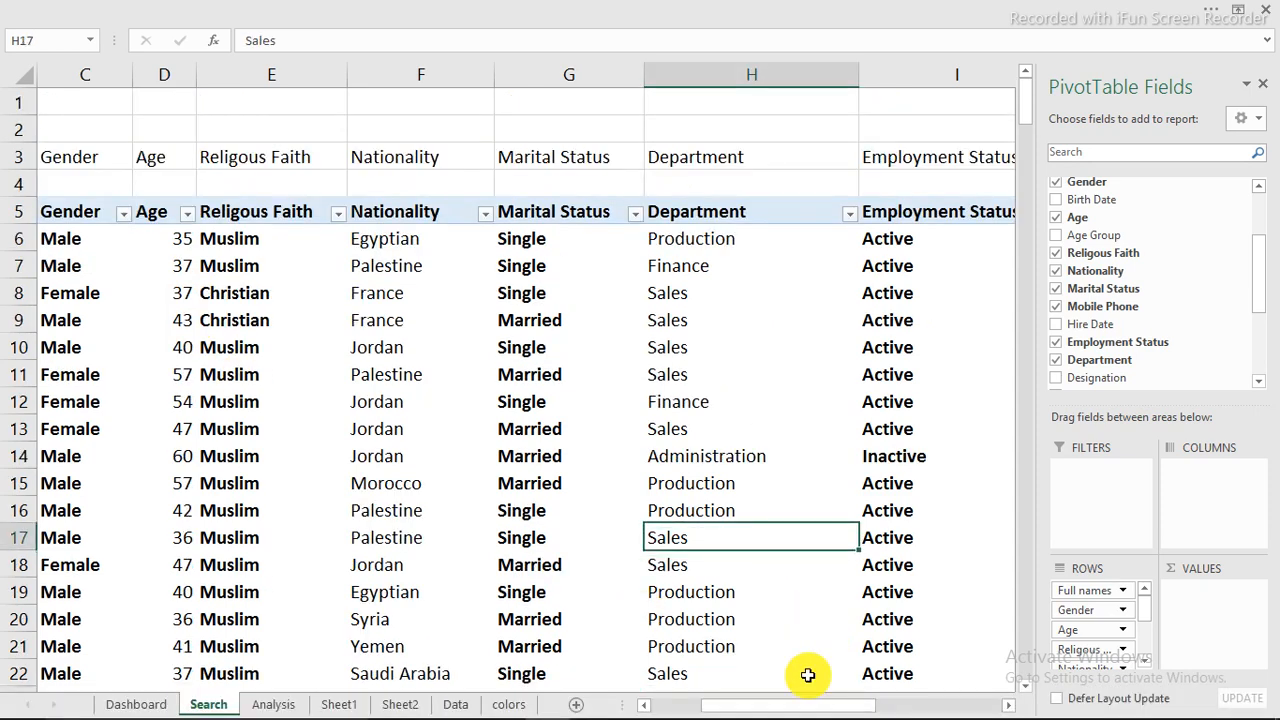
drag(771, 703, 665, 703)
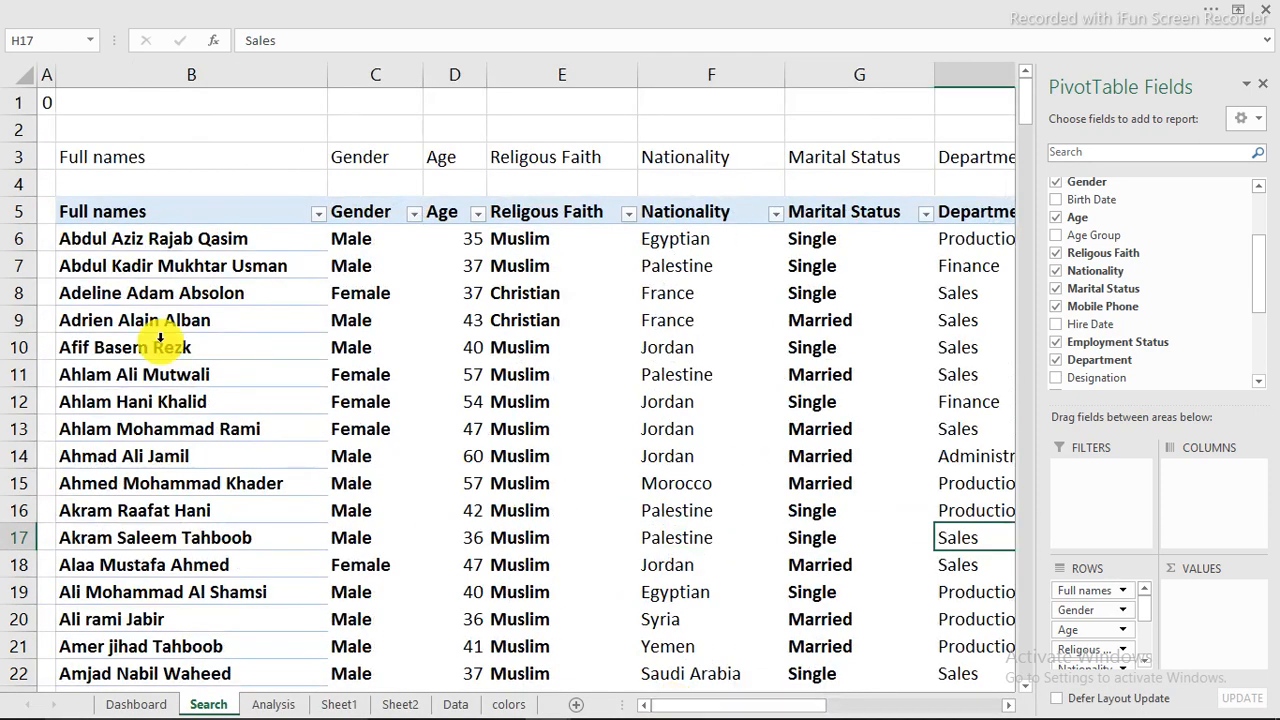
click(114, 254)
click(138, 335)
click(190, 392)
click(203, 428)
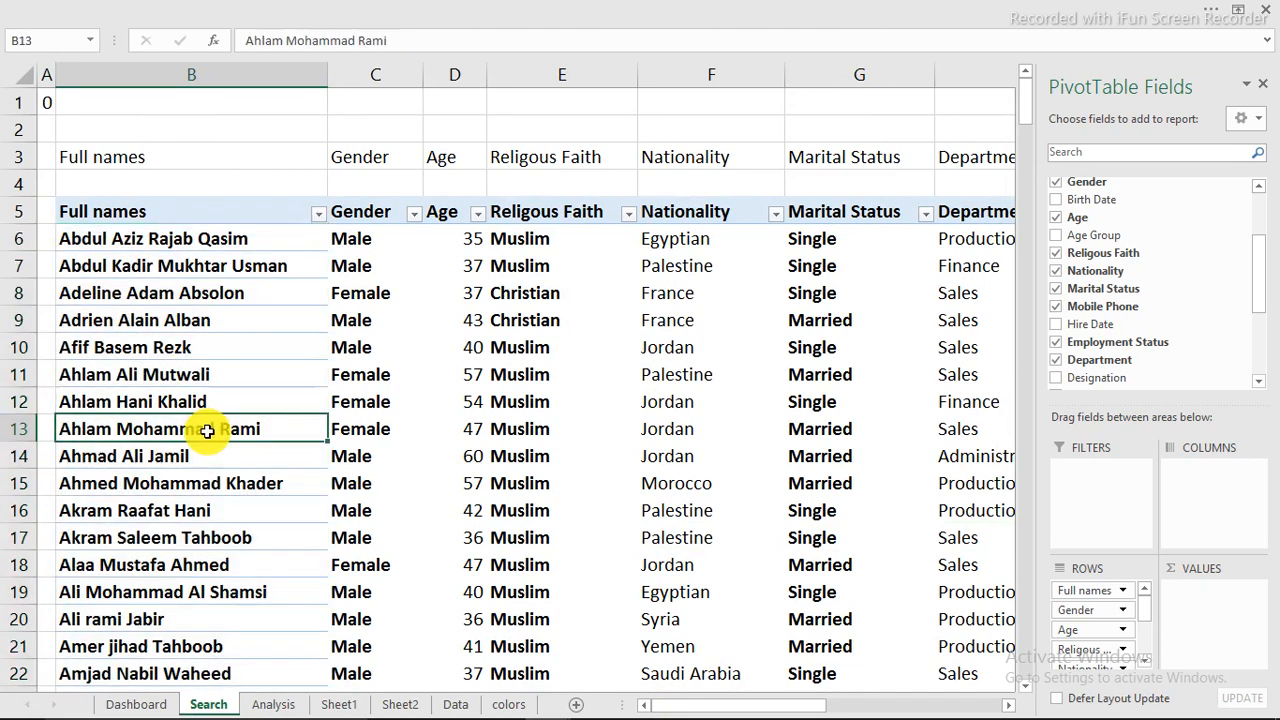
drag(500, 322, 500, 293)
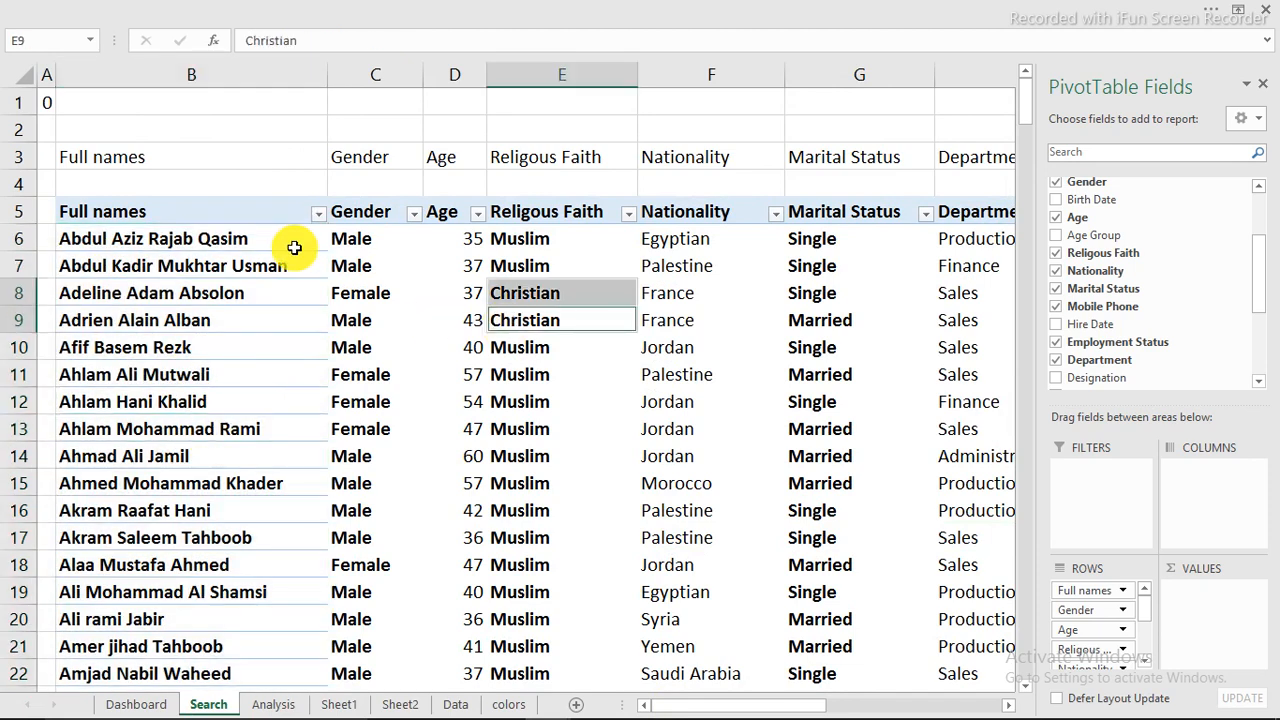
click(190, 243)
drag(190, 243, 347, 247)
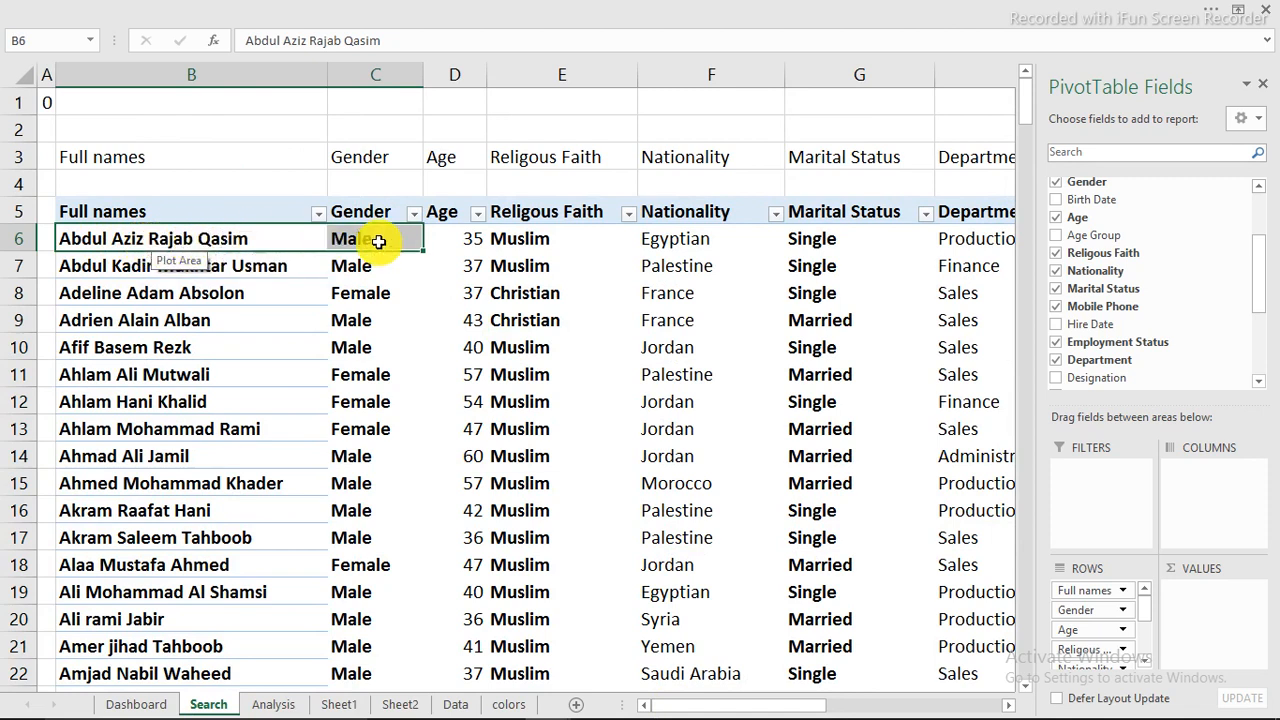
click(457, 238)
click(538, 239)
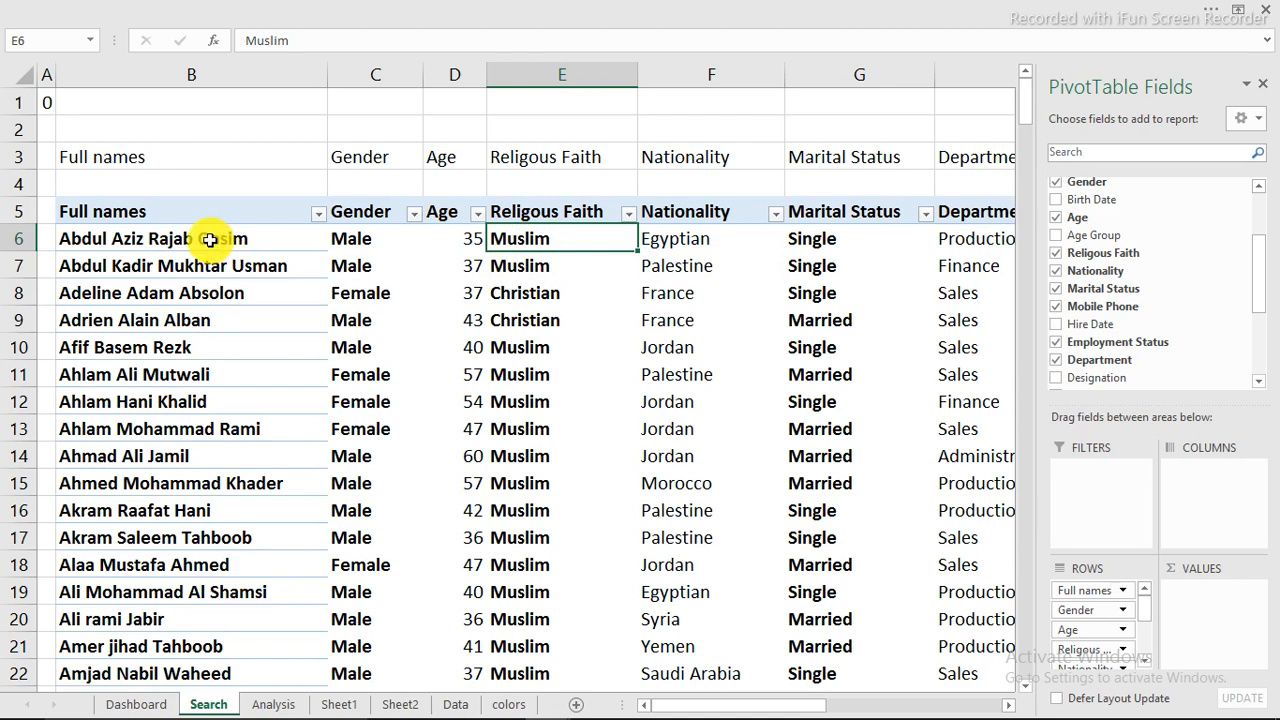
Step: Copy the employee's full name from cell B6 of the Search sheet and filter the Data sheet's Full names column by it
click(159, 238)
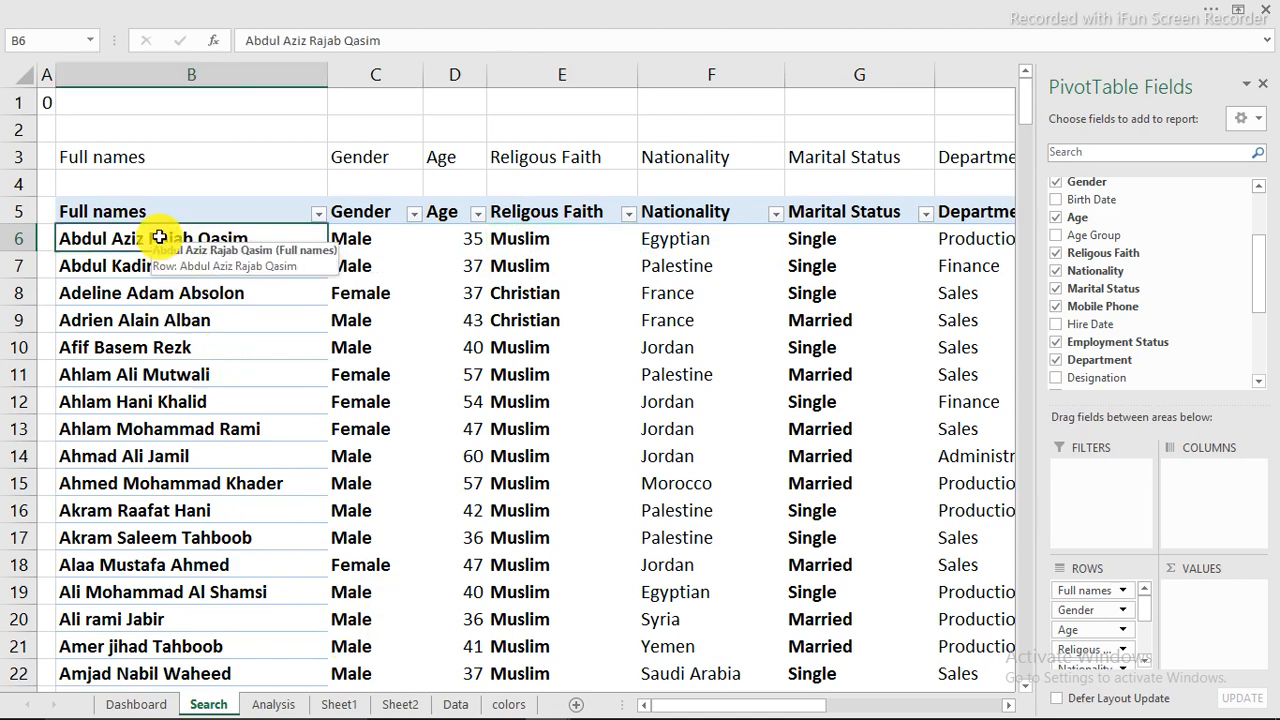
drag(394, 37, 248, 38)
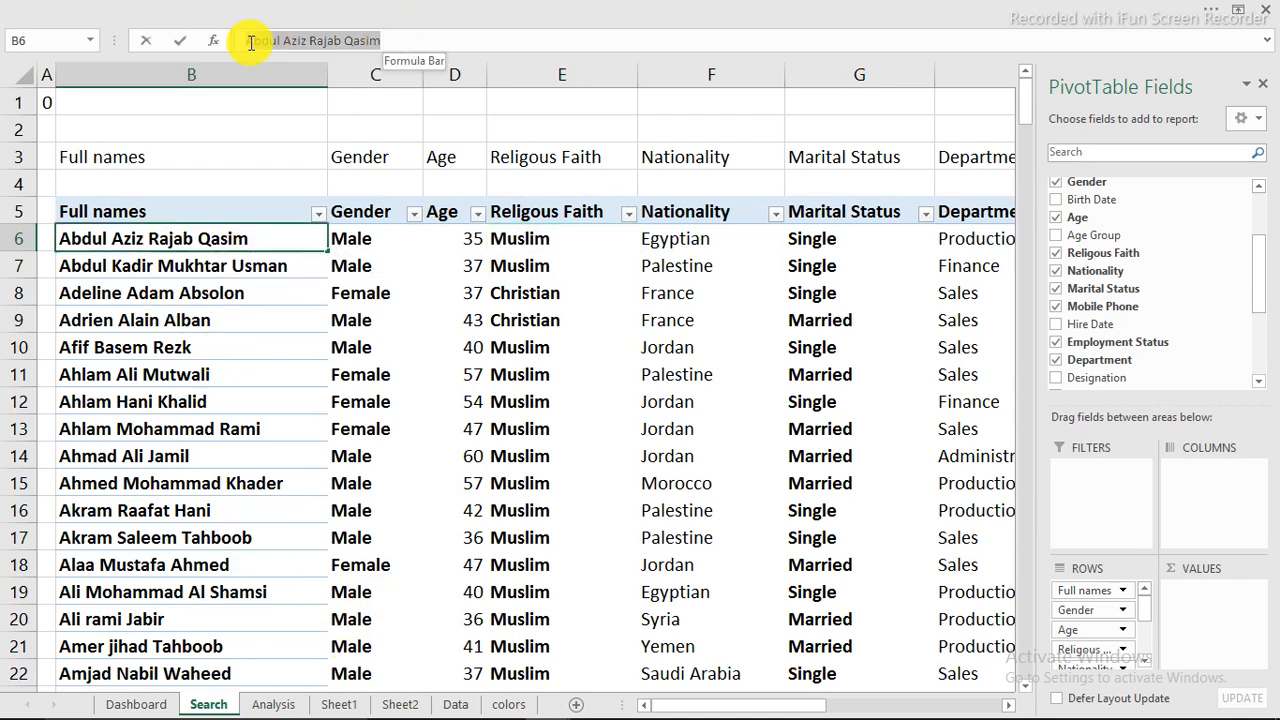
right_click(244, 41)
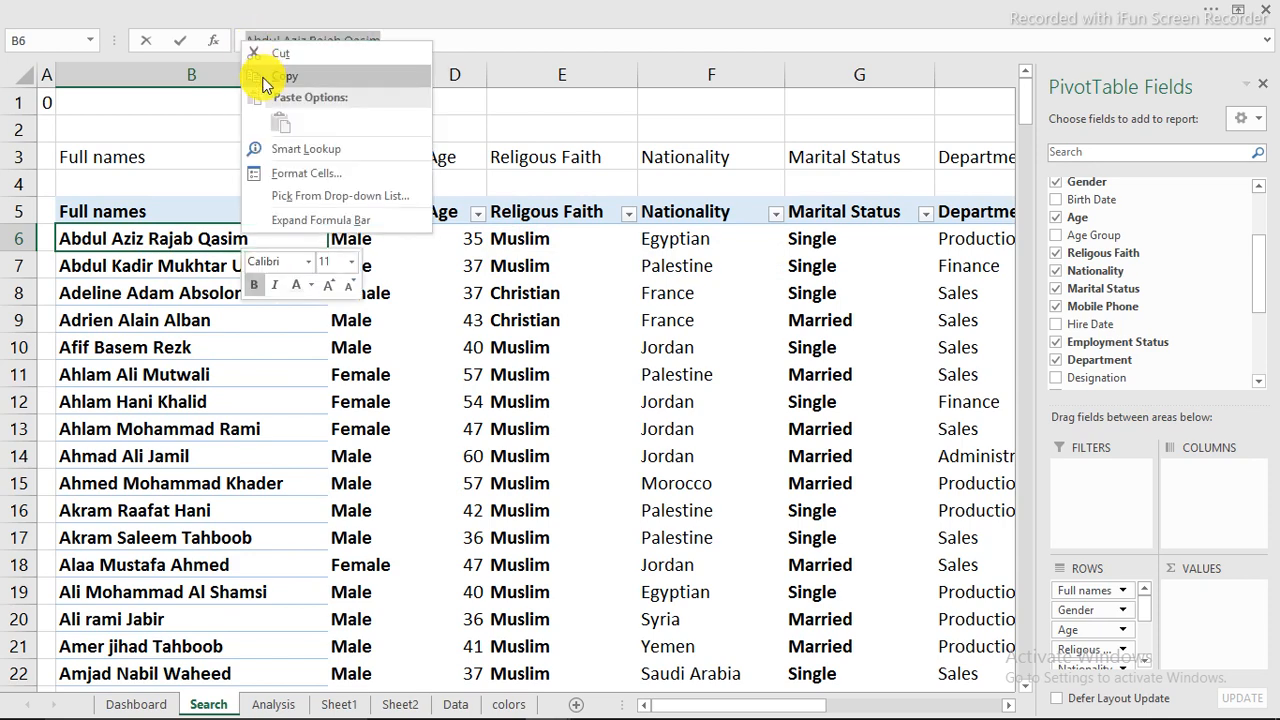
click(266, 83)
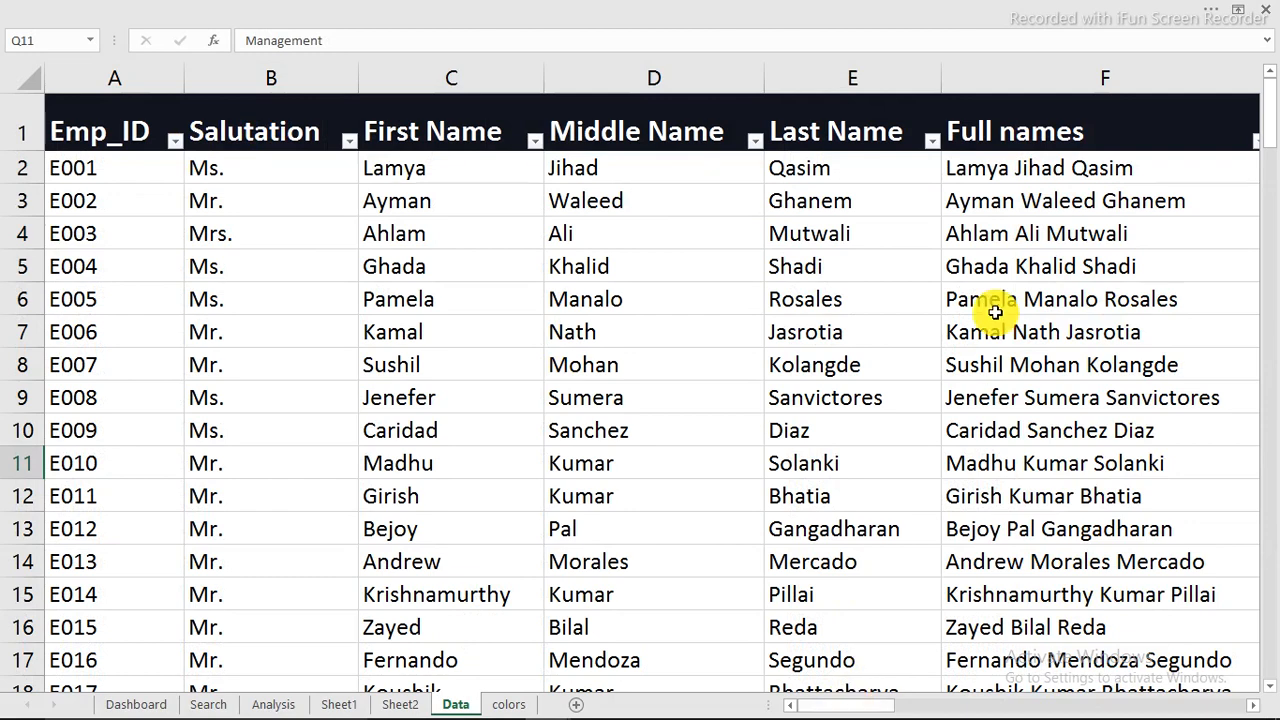
drag(869, 704, 920, 707)
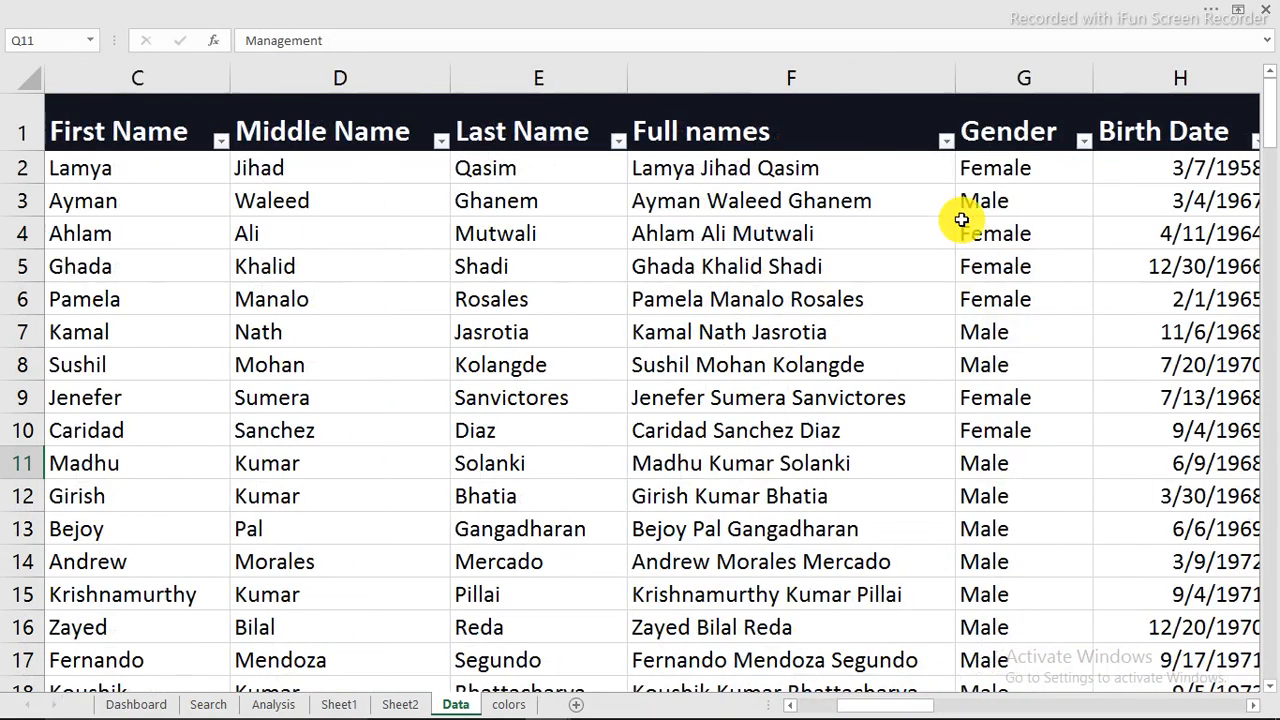
click(946, 140)
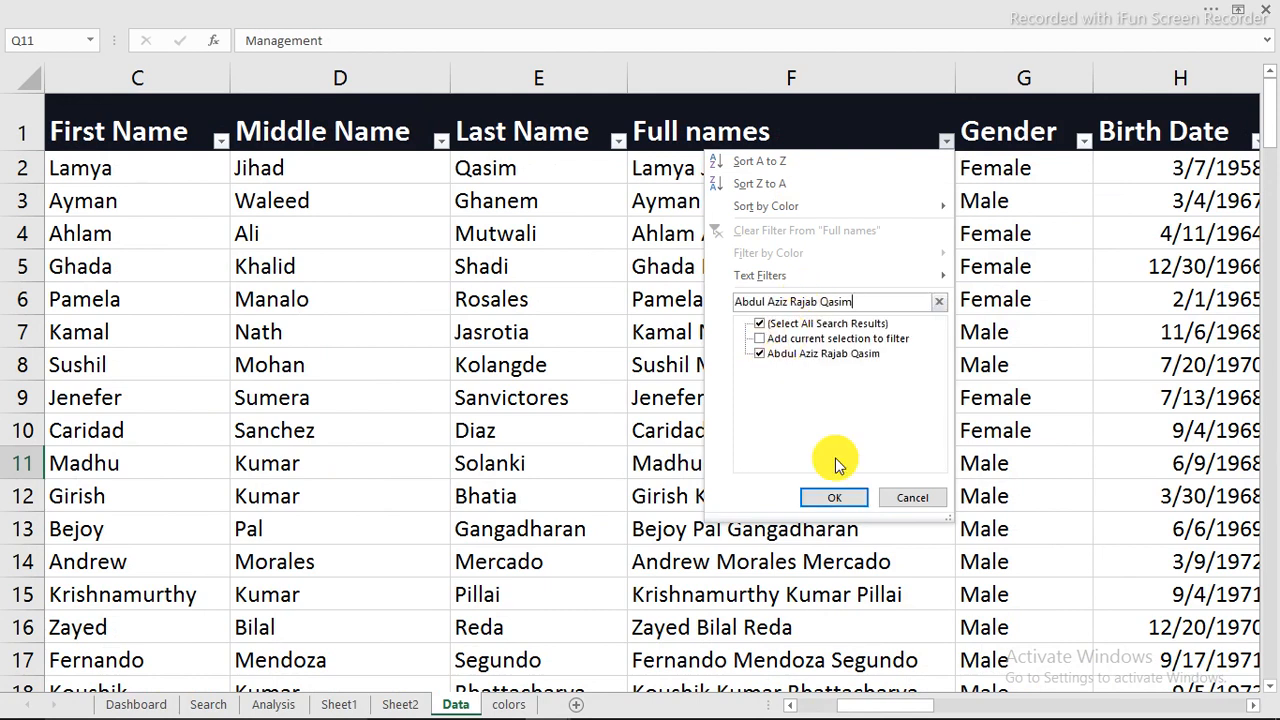
click(846, 500)
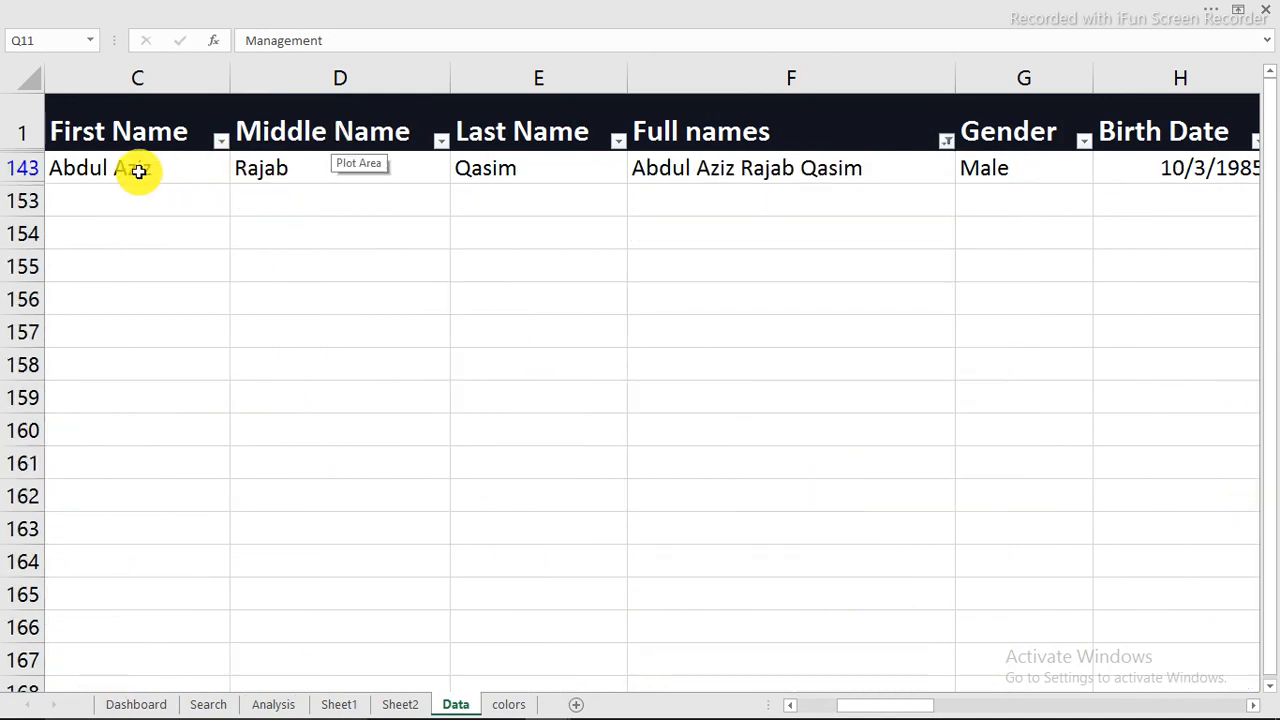
Step: Review the filtered employee's record across the Data sheet's columns through Designation, and return to the matching record on the Search sheet
drag(134, 171, 1243, 174)
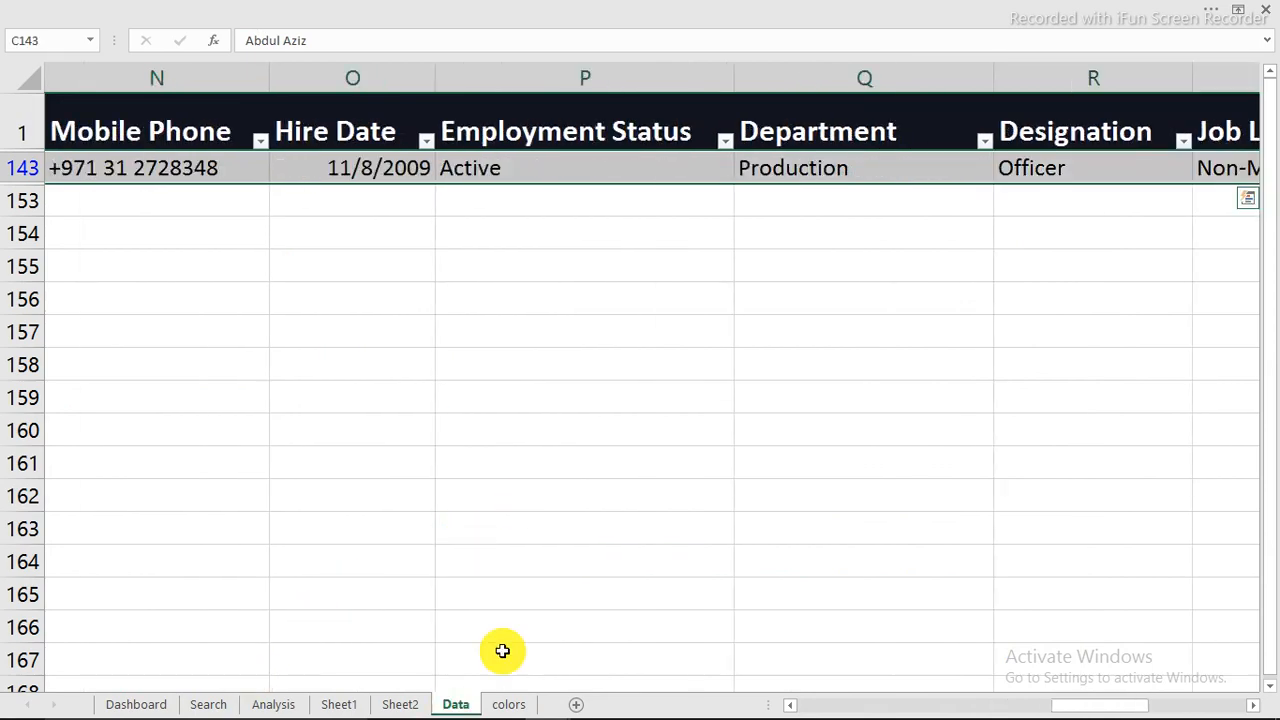
click(208, 704)
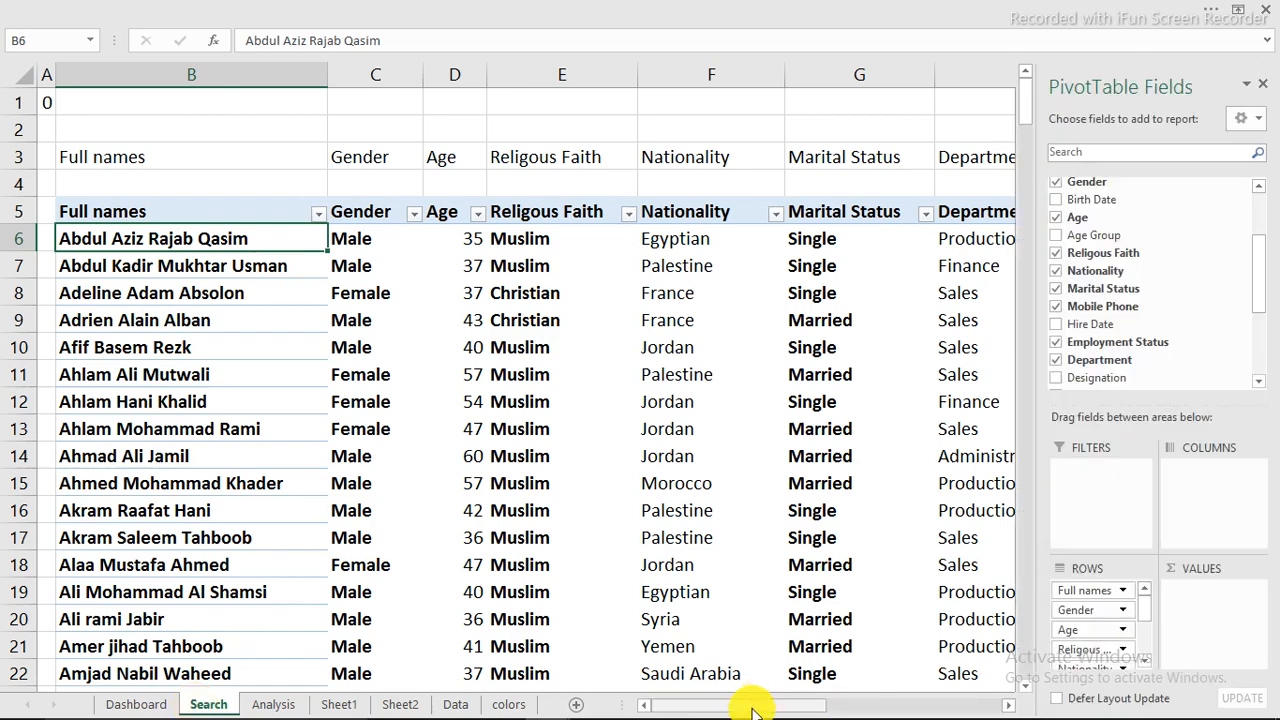
drag(752, 711, 662, 704)
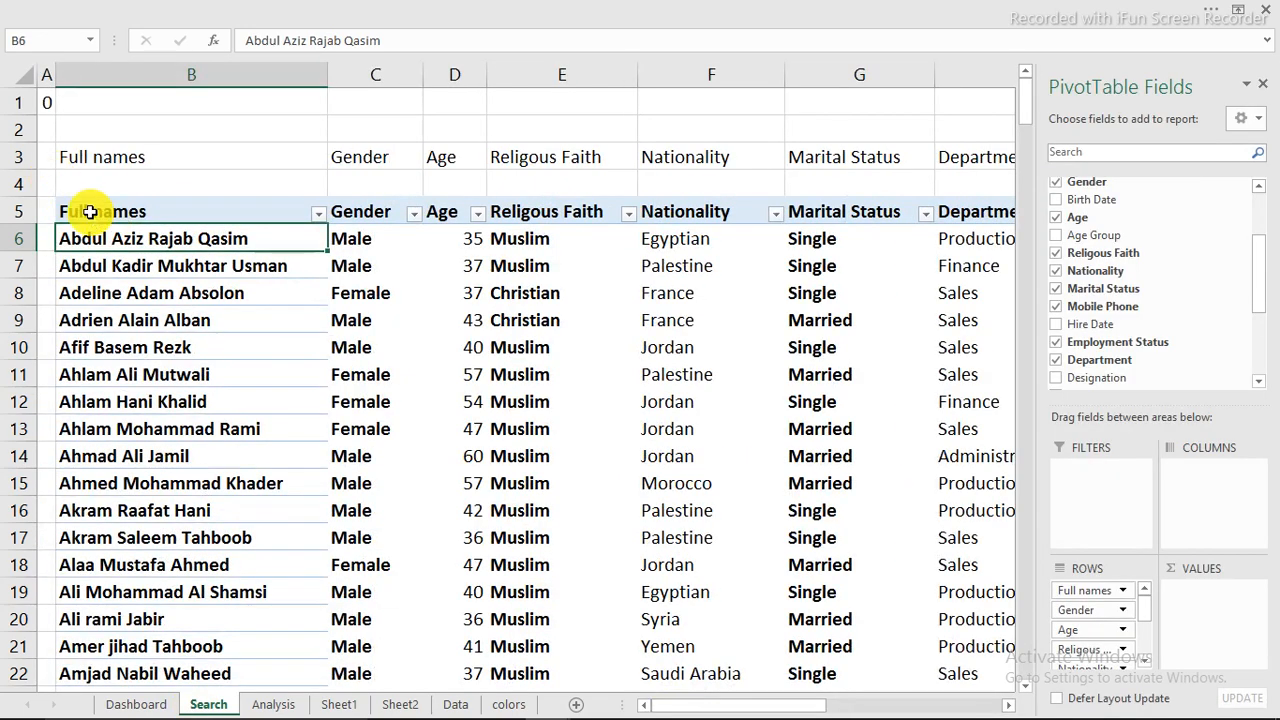
Step: Copy the PivotTable's header row B5:K5, close the PivotTable field list, and paste the headers as values starting at N5
drag(90, 212, 824, 208)
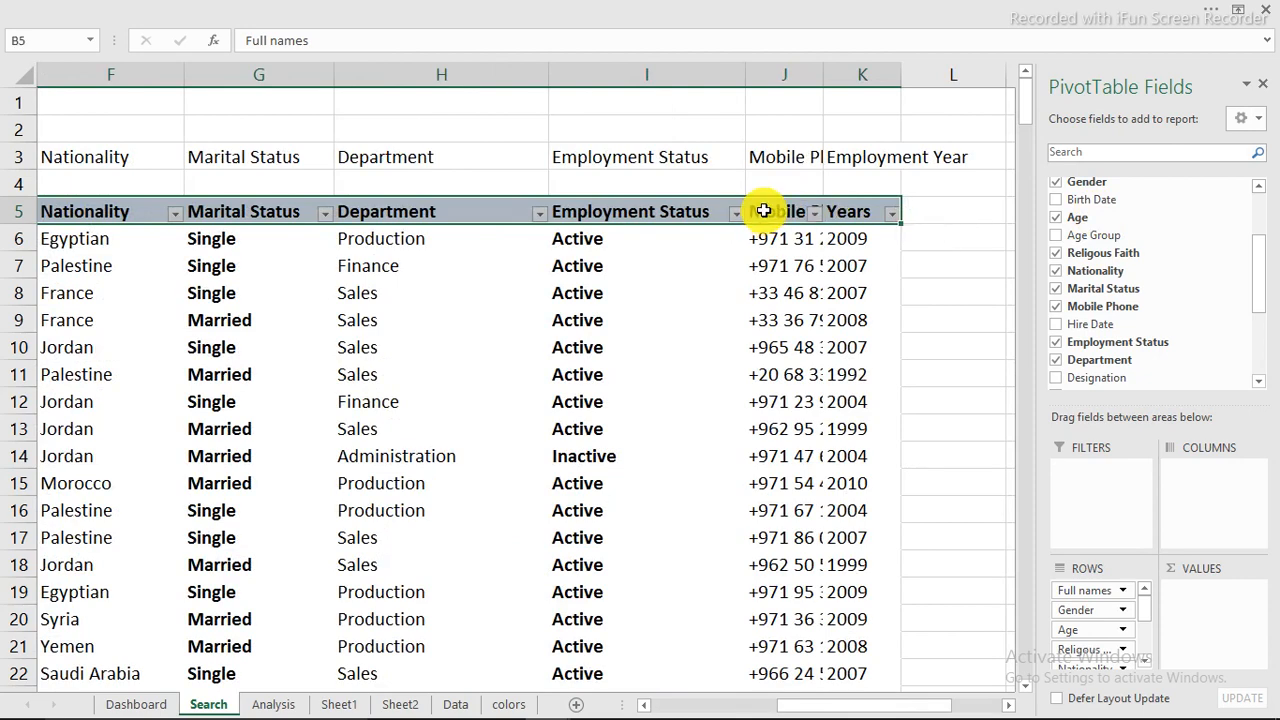
right_click(765, 212)
click(810, 228)
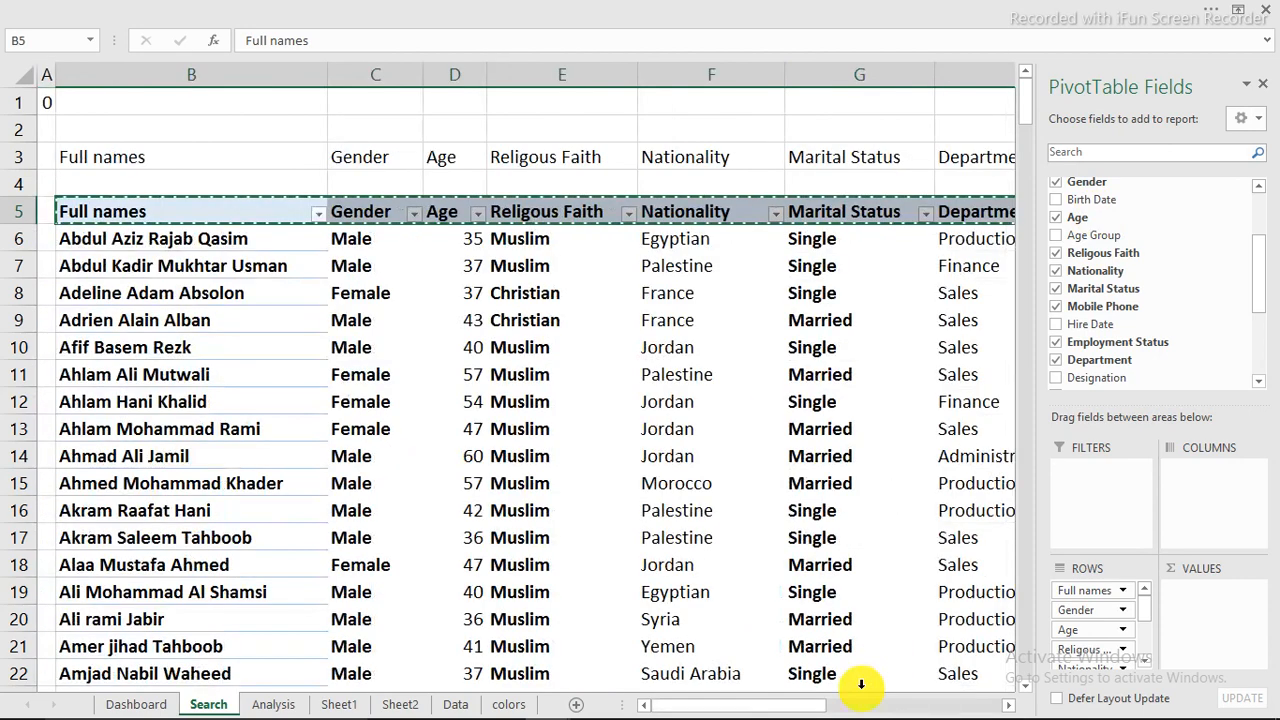
click(1265, 87)
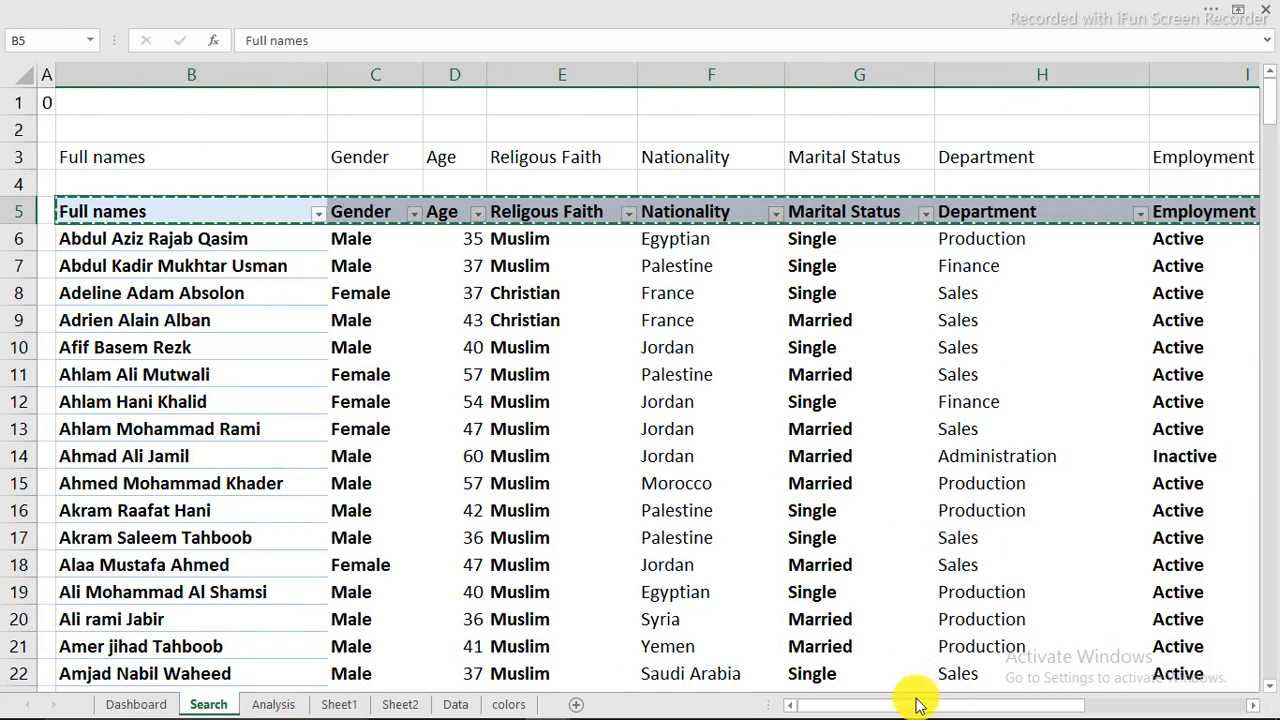
drag(918, 705, 1178, 700)
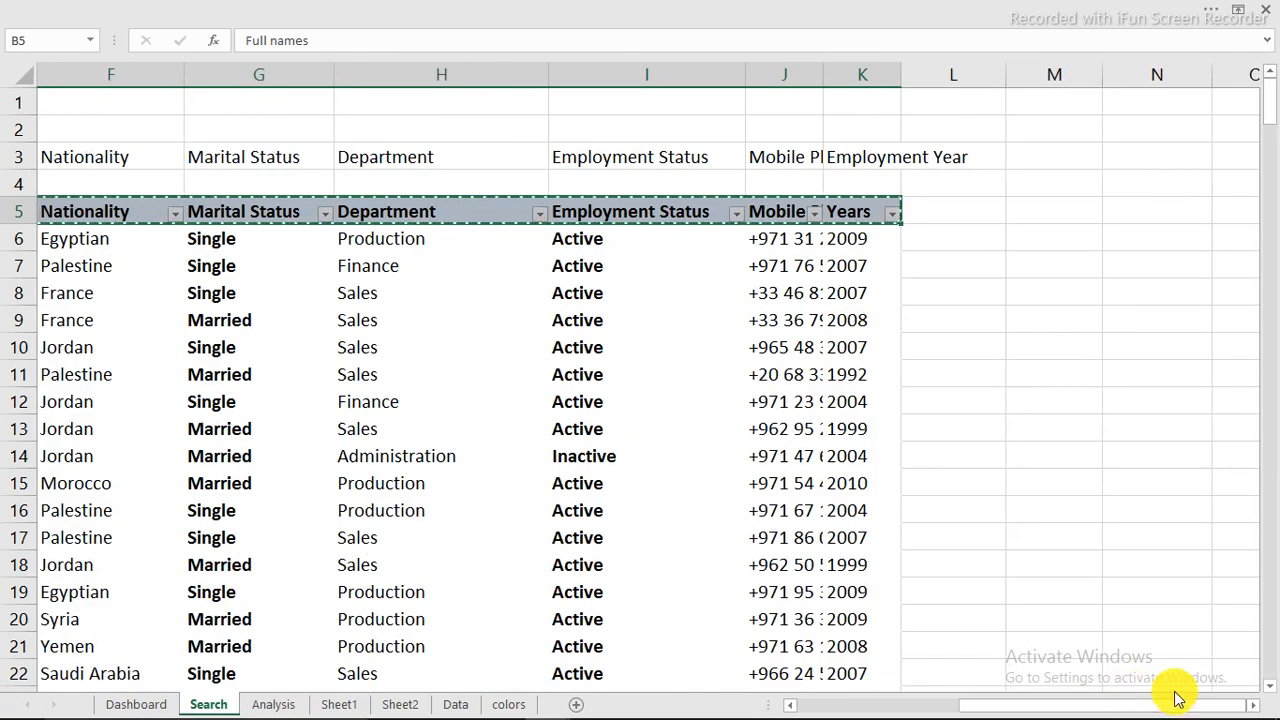
click(1252, 707)
click(1252, 707)
click(1252, 707)
click(1252, 707)
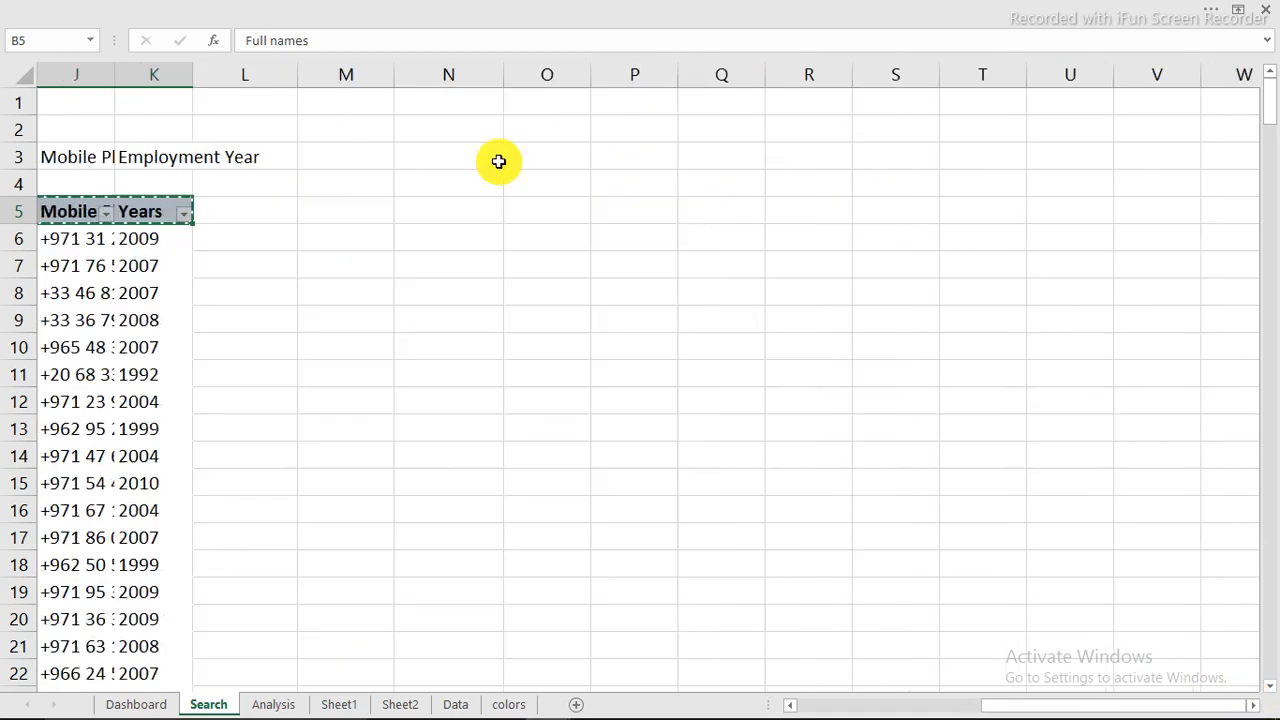
click(426, 210)
right_click(426, 210)
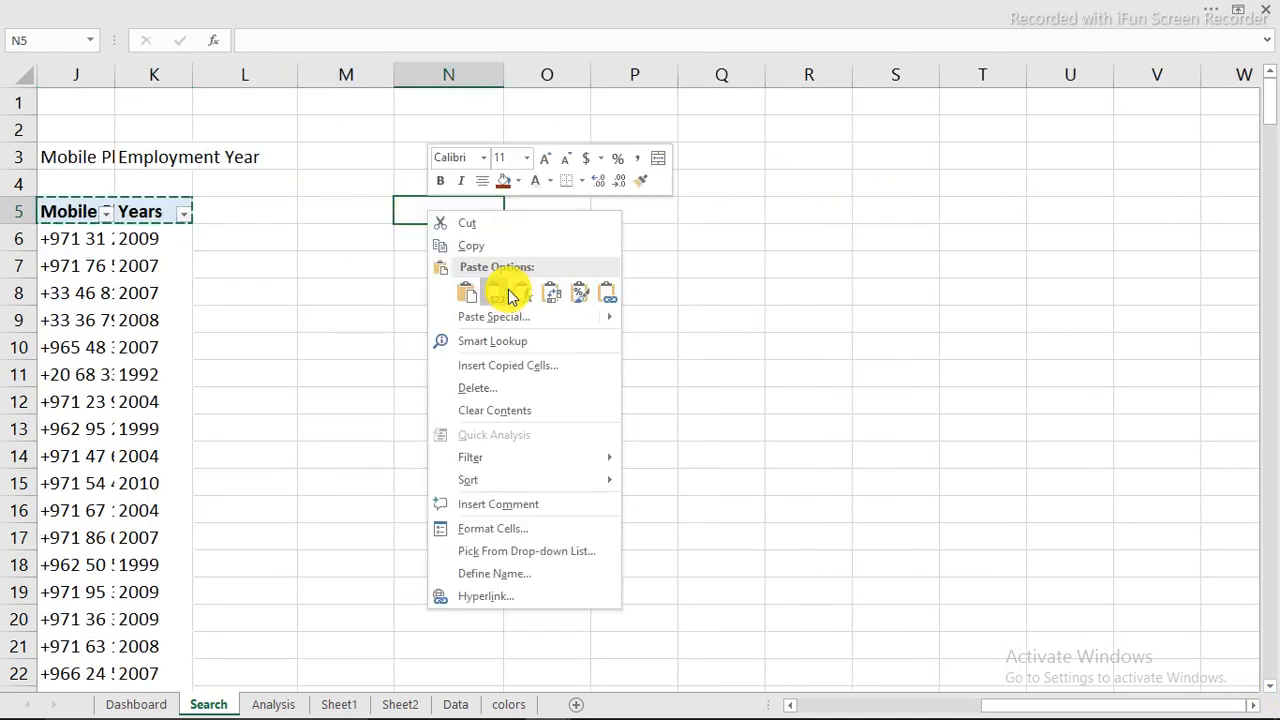
click(494, 292)
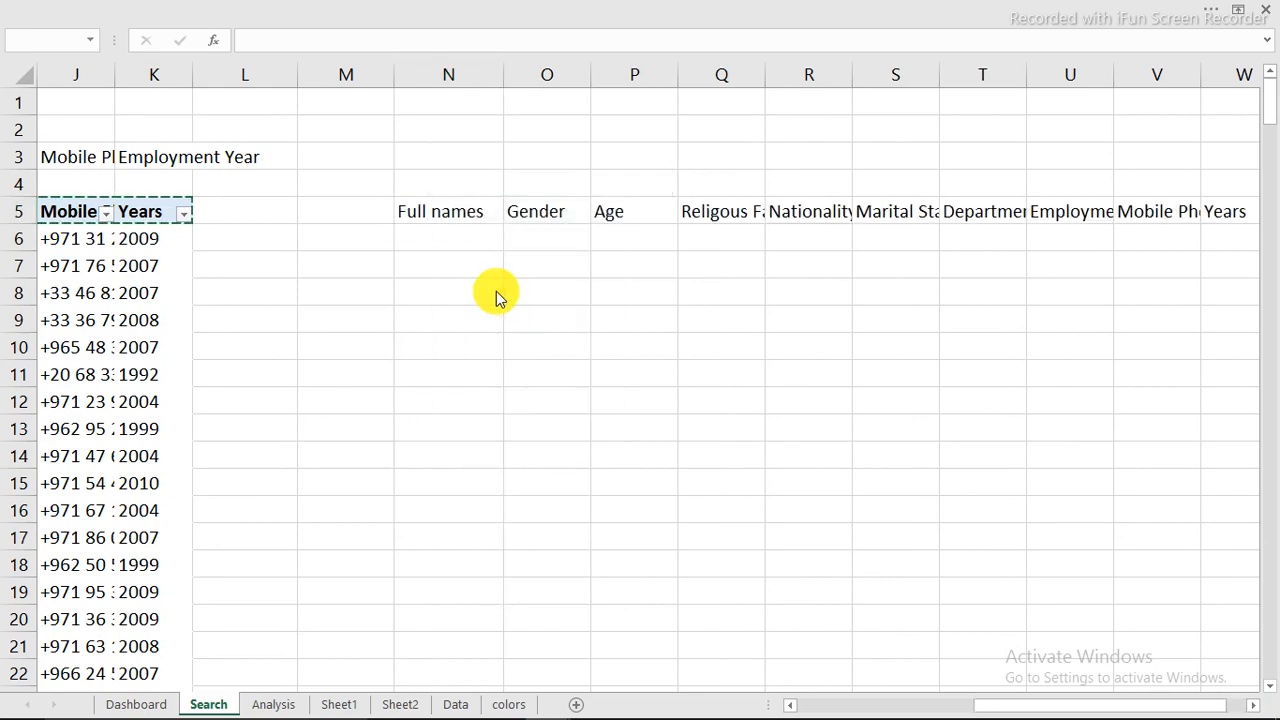
click(497, 291)
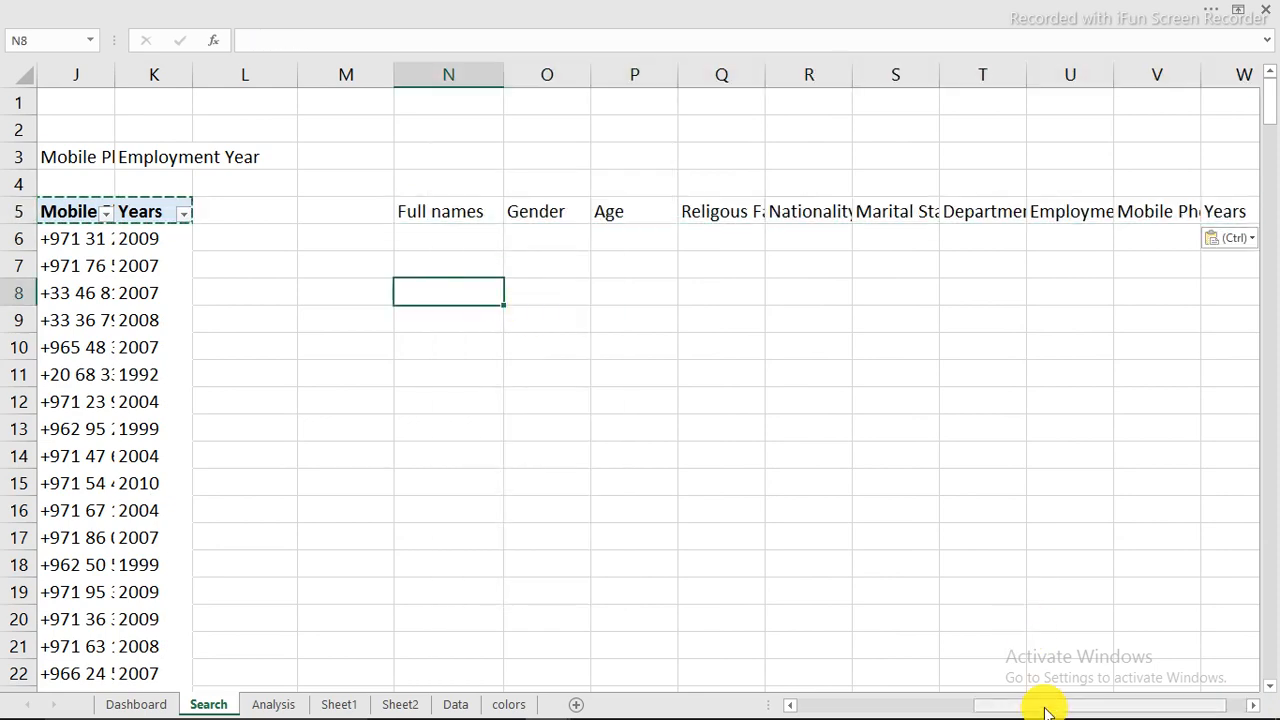
Step: Select all of the PivotTable's employee records below the header row, from B6 to K153 on the Search sheet
drag(1045, 710, 831, 697)
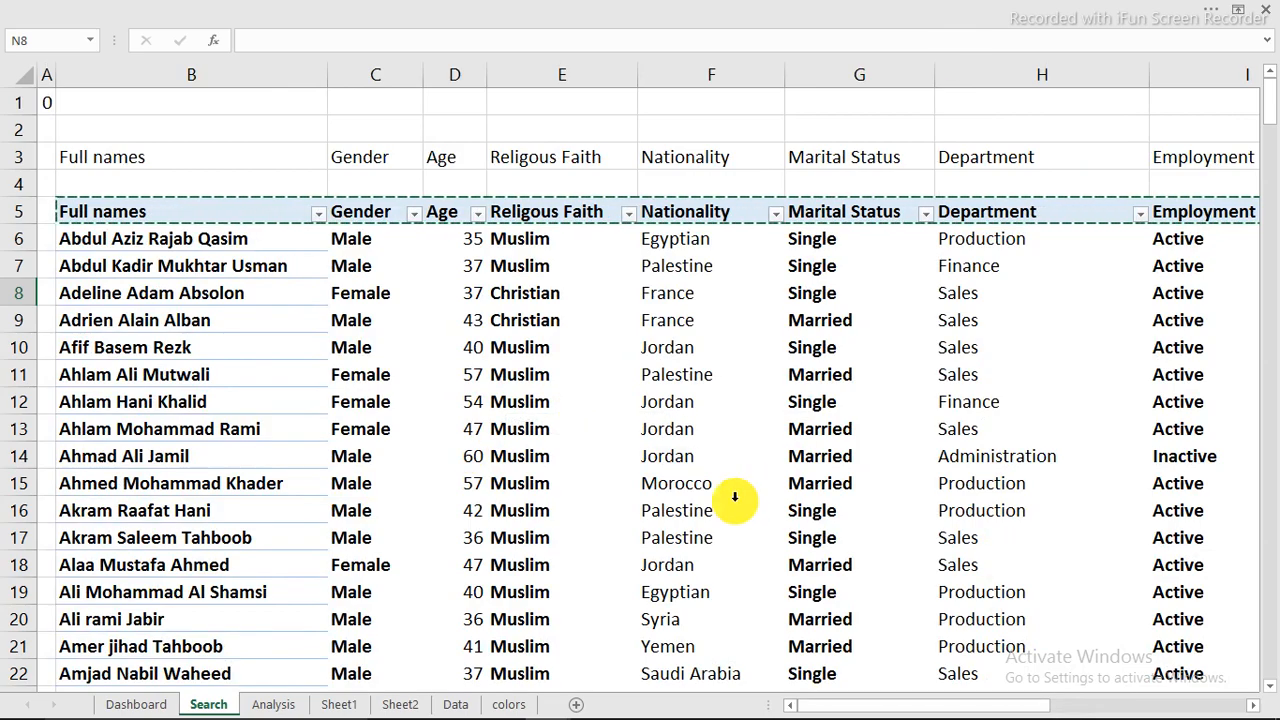
scroll(734, 497, down, 3)
scroll(734, 494, down, 5)
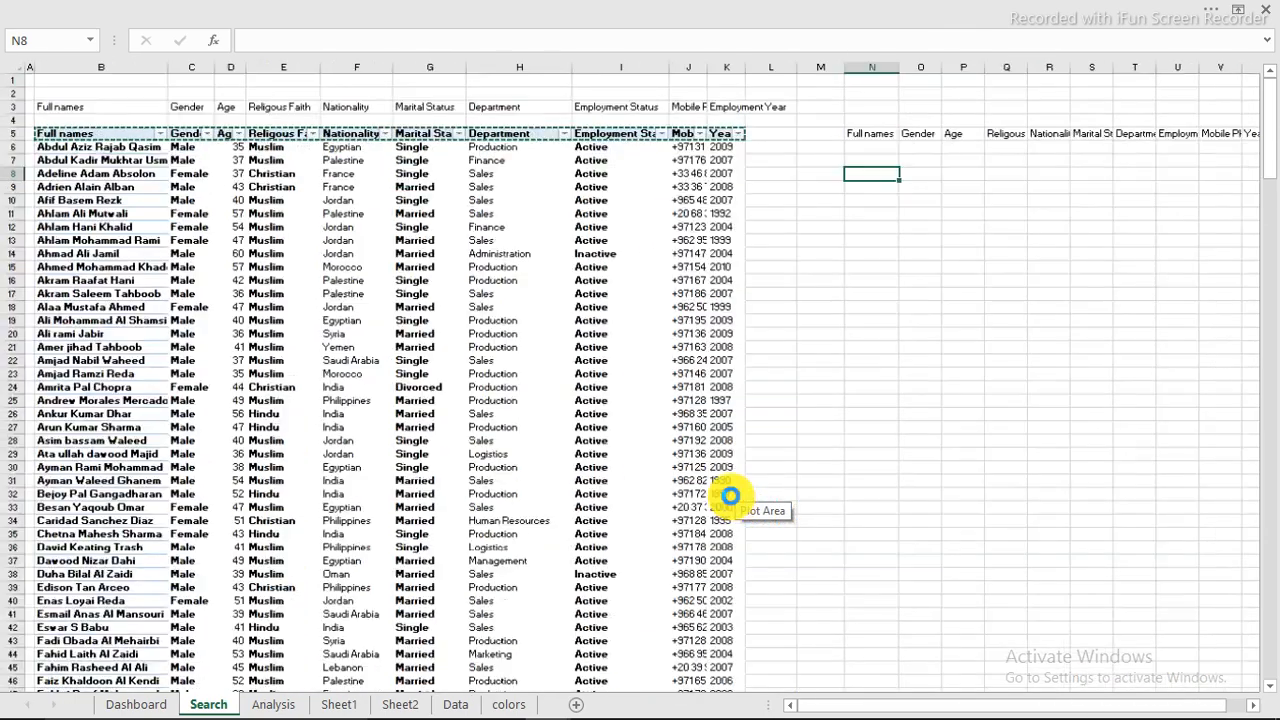
scroll(405, 421, up, 8)
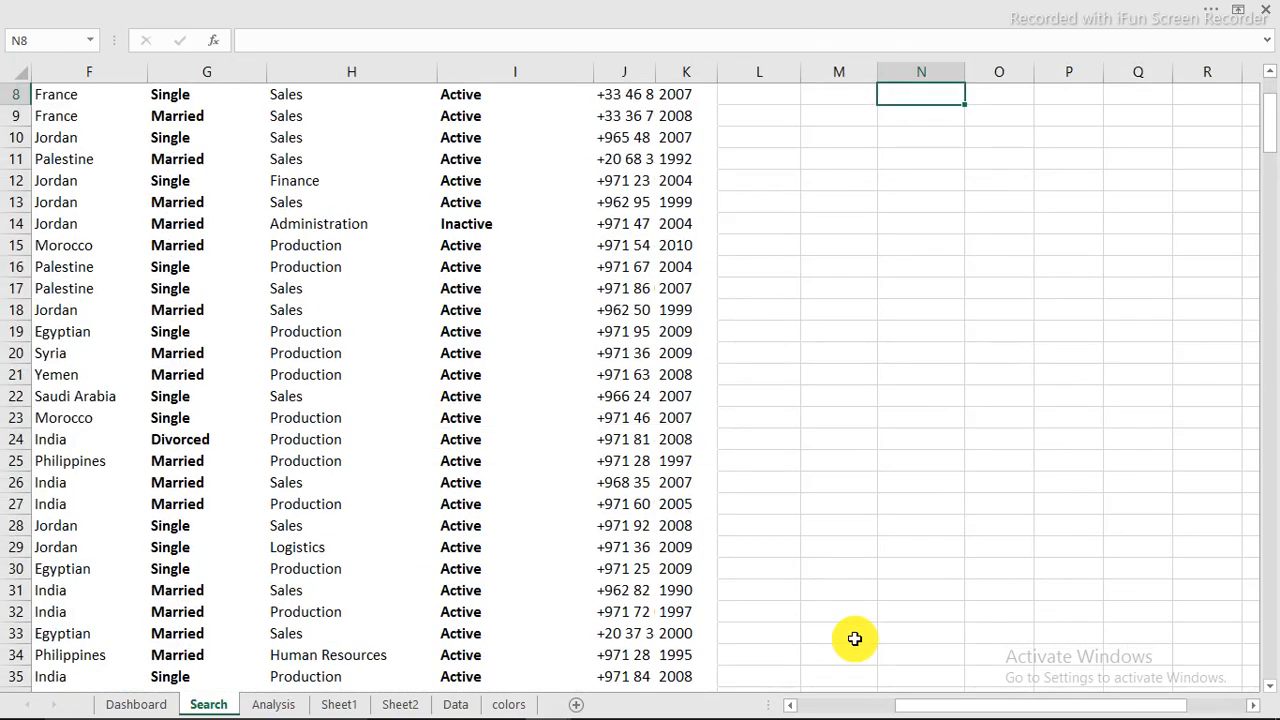
drag(946, 700, 697, 678)
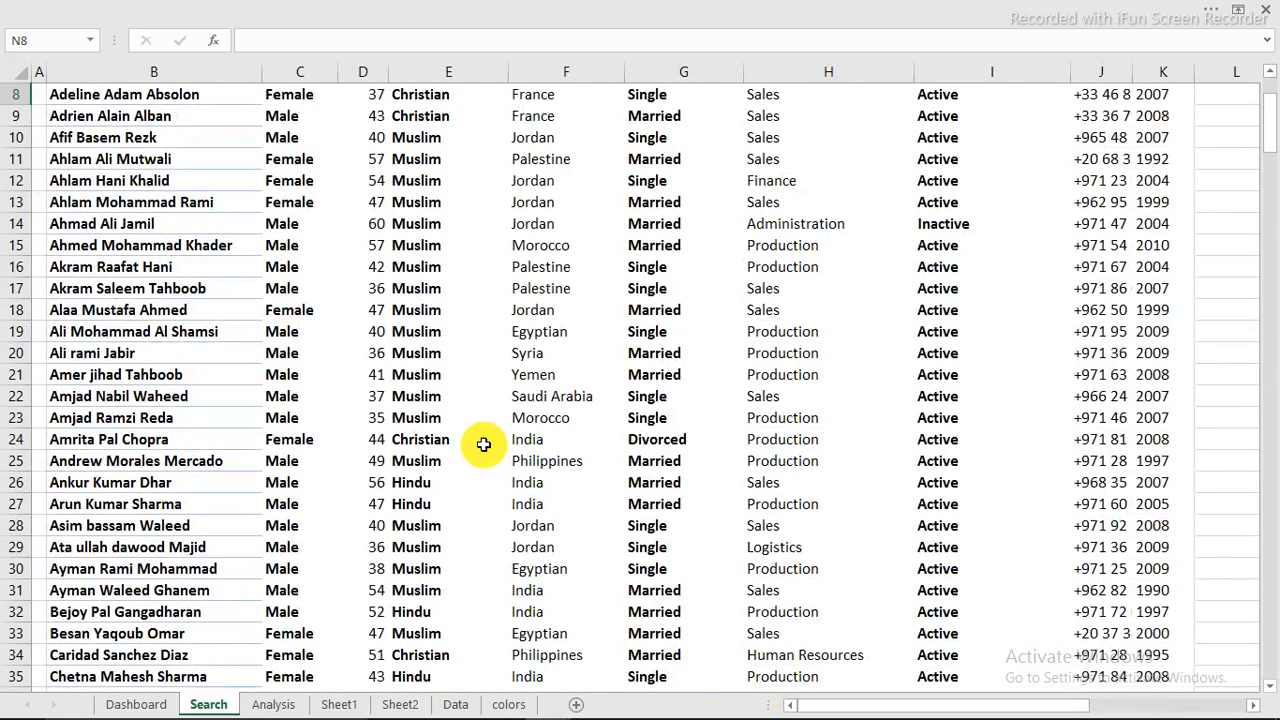
scroll(486, 443, up, 3)
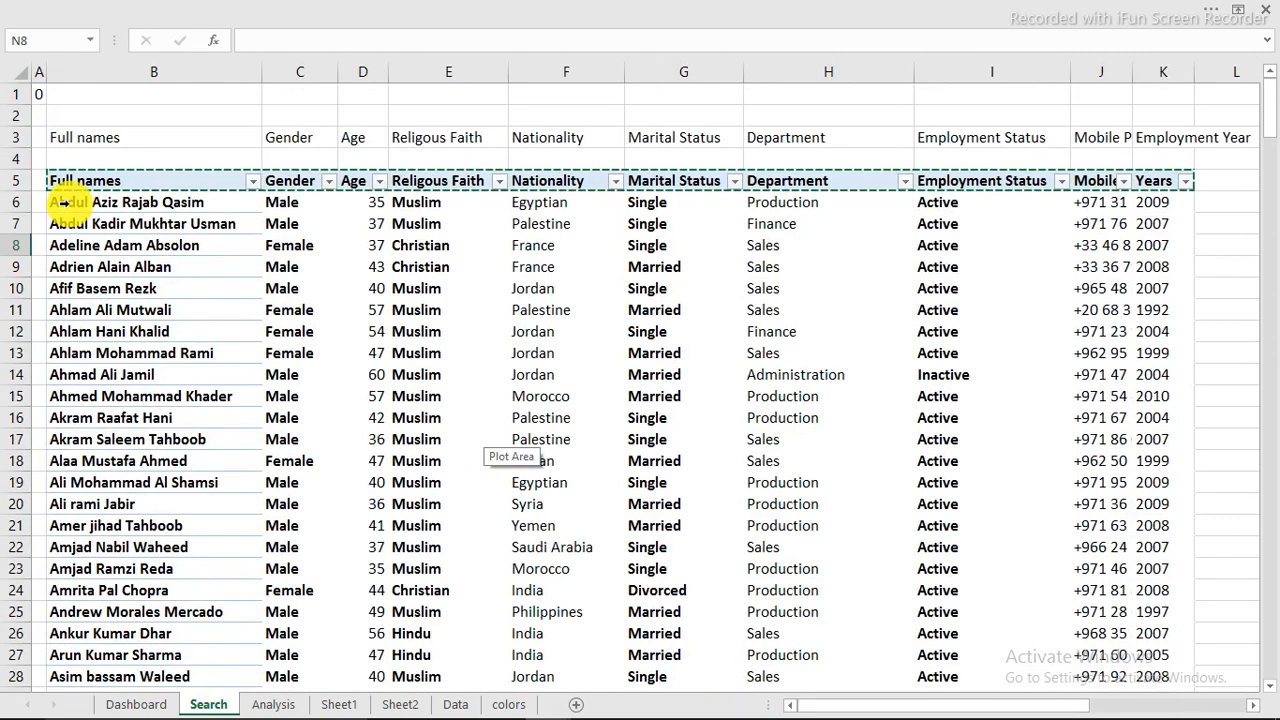
drag(62, 202, 1170, 200)
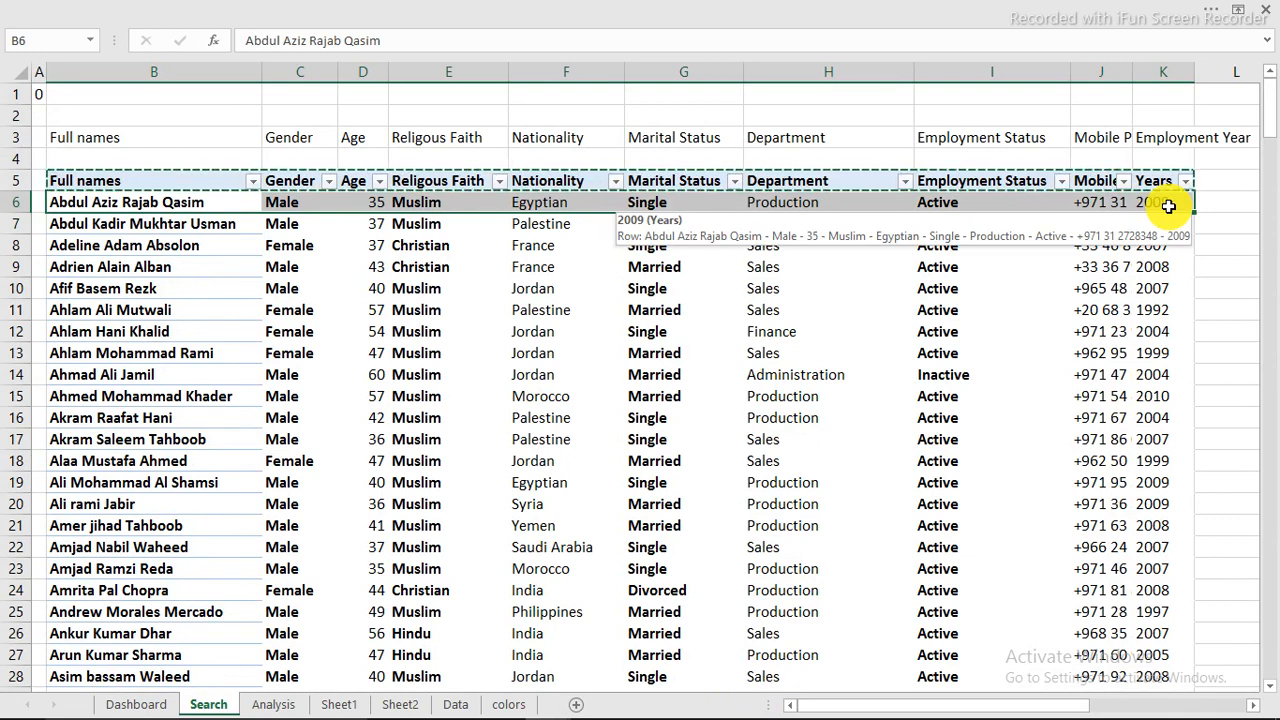
key(ctrl+shift+Down)
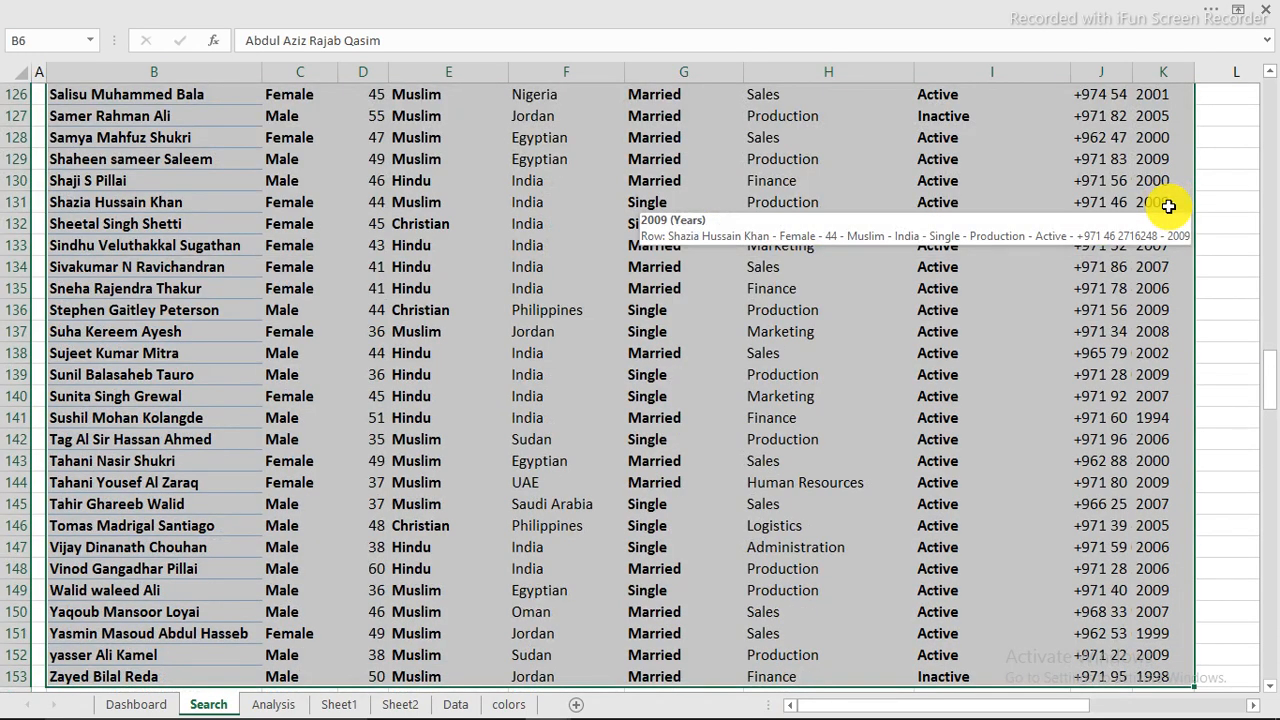
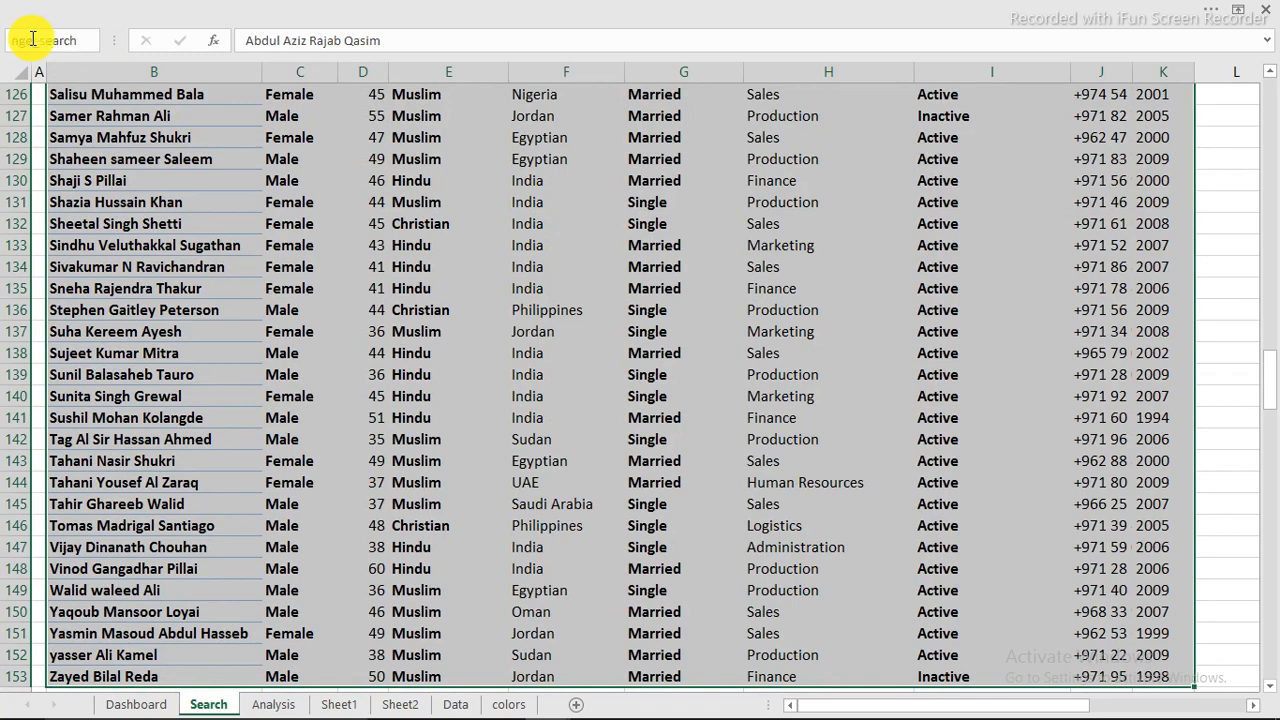
Step: Assign a range name to the selected employee records B6:K153 and deselect the range
key(Return)
click(616, 347)
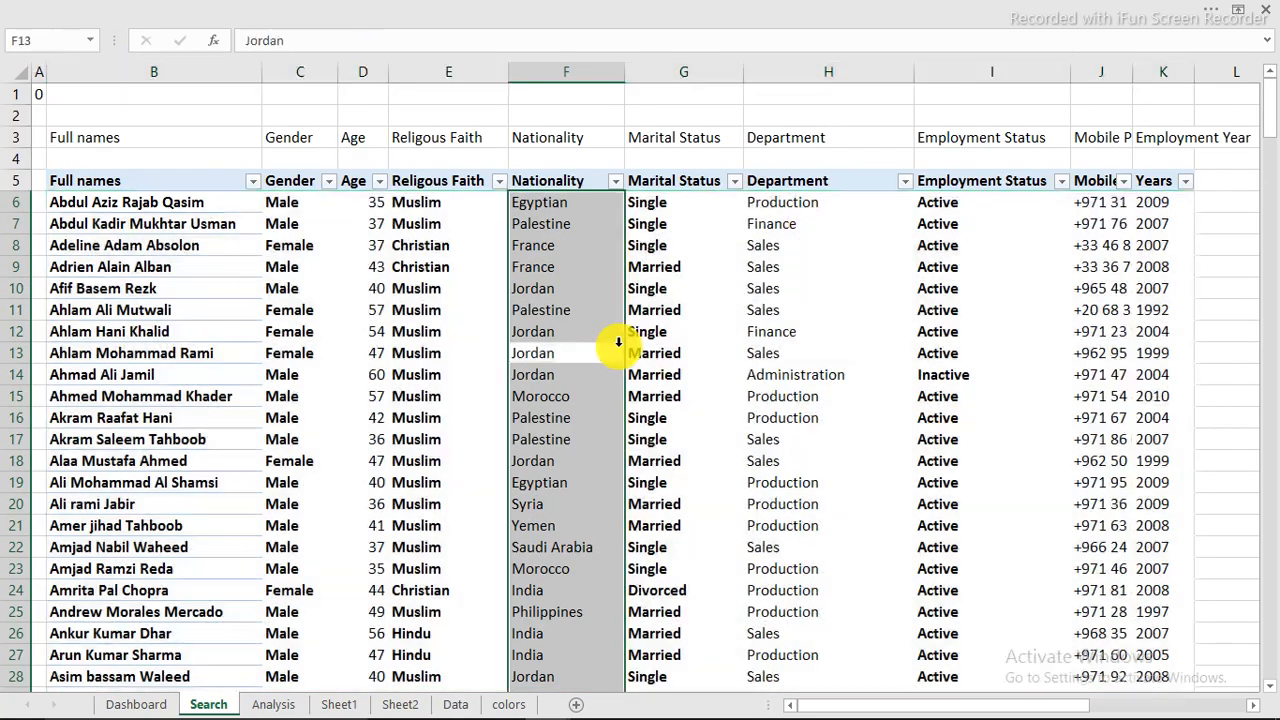
click(640, 378)
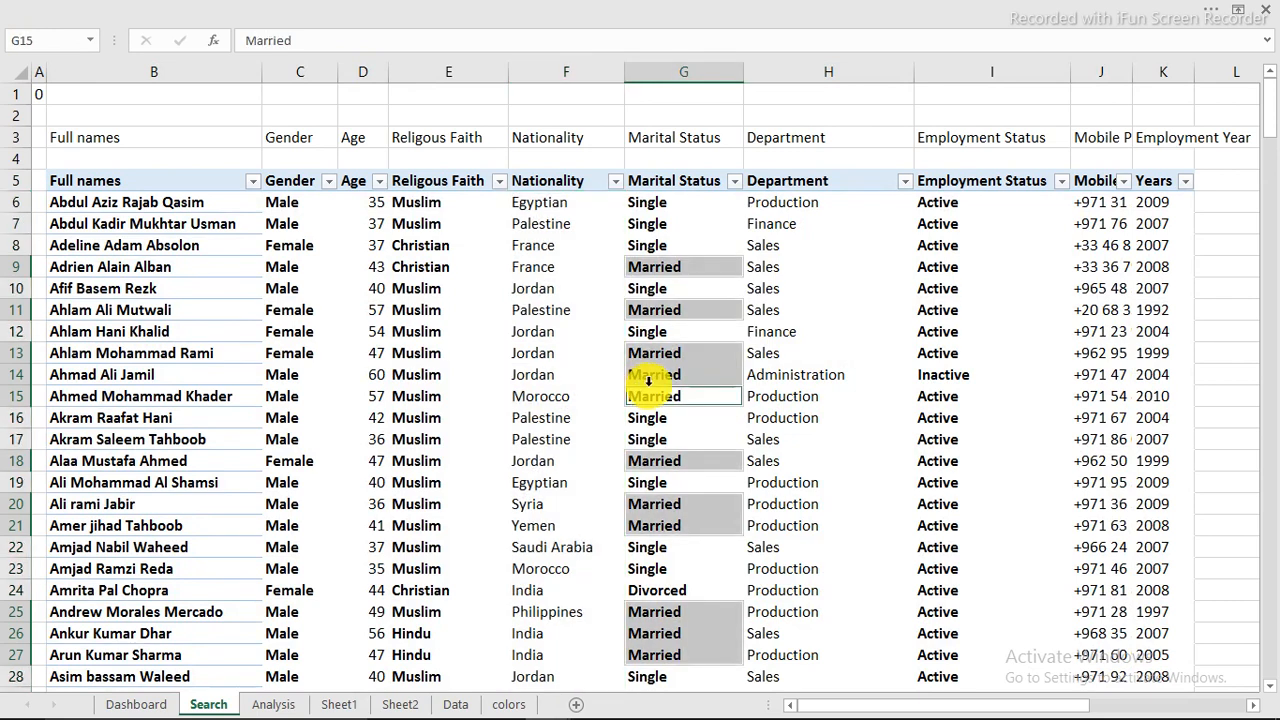
click(810, 420)
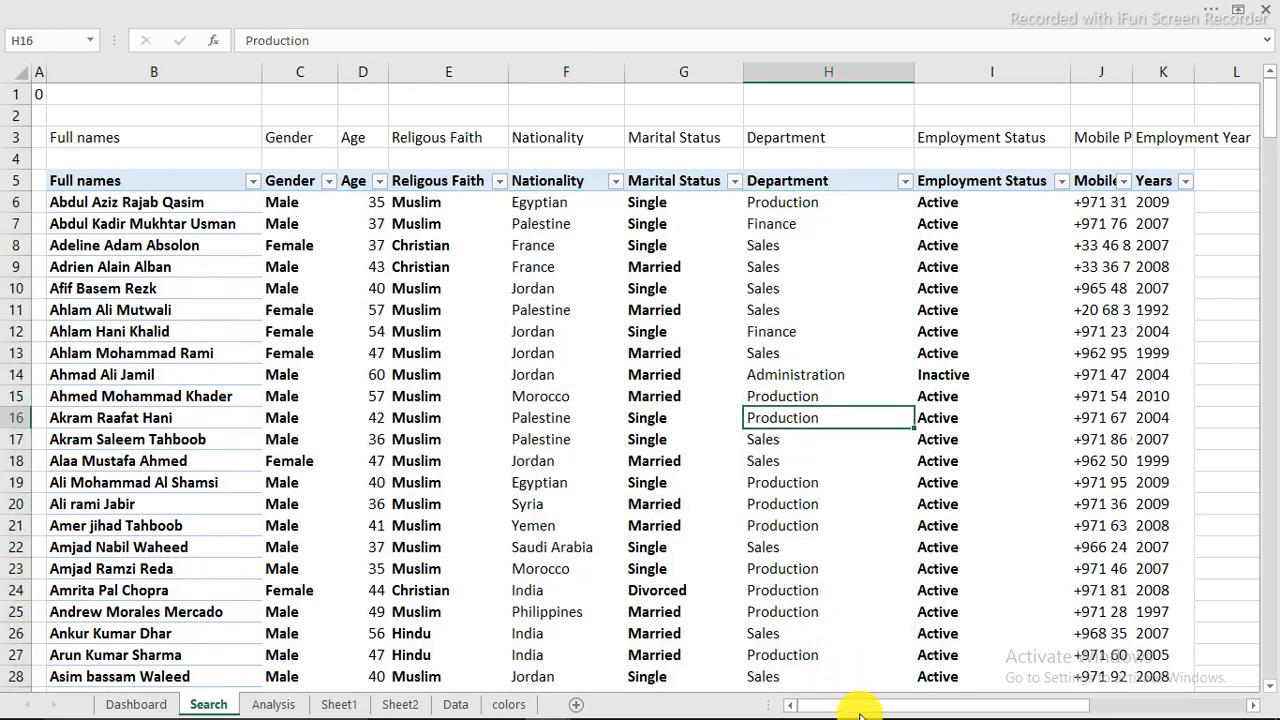
Step: Examine the pasted header row on the Search sheet, starting with Full names in N5, and the empty rows beneath it
drag(860, 708, 1150, 708)
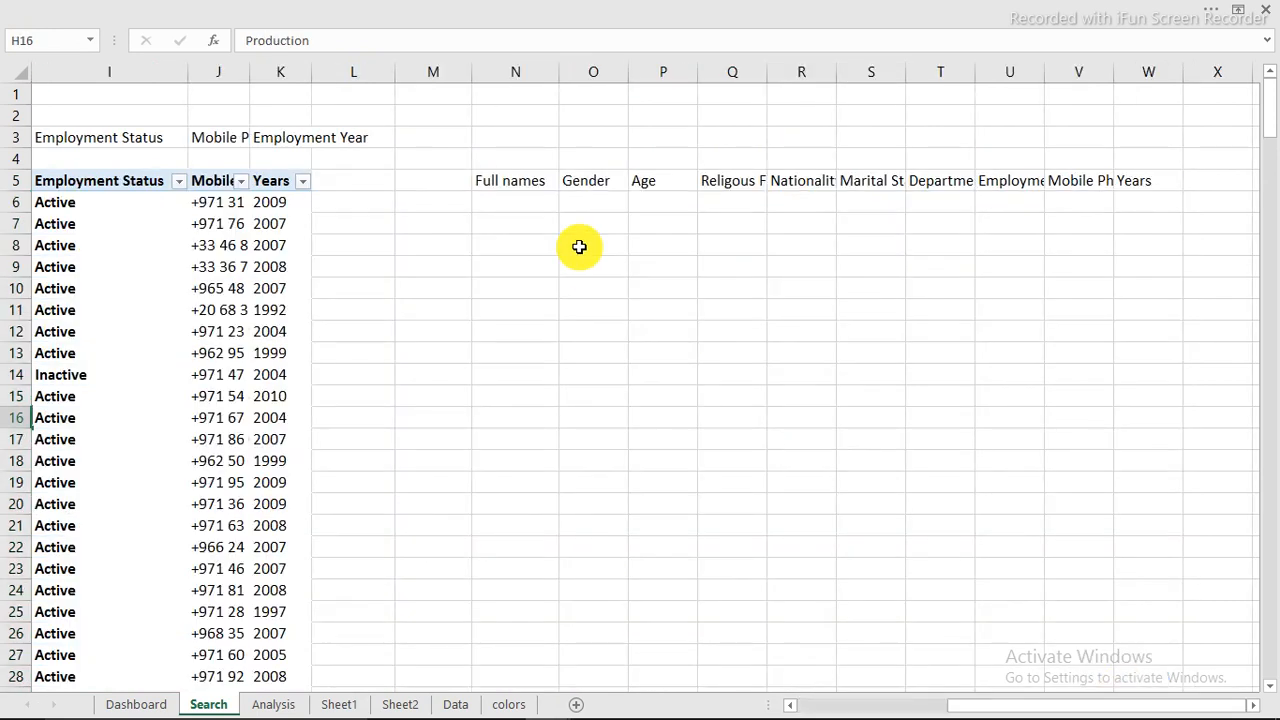
click(506, 203)
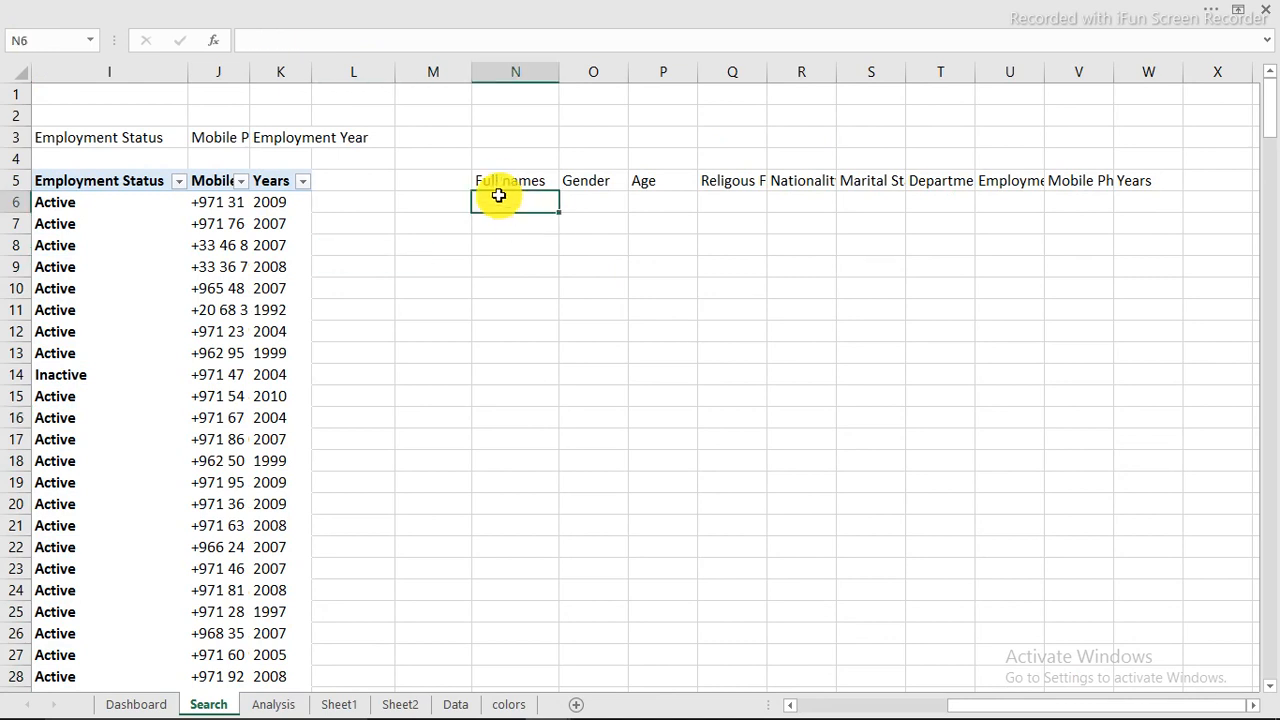
click(498, 178)
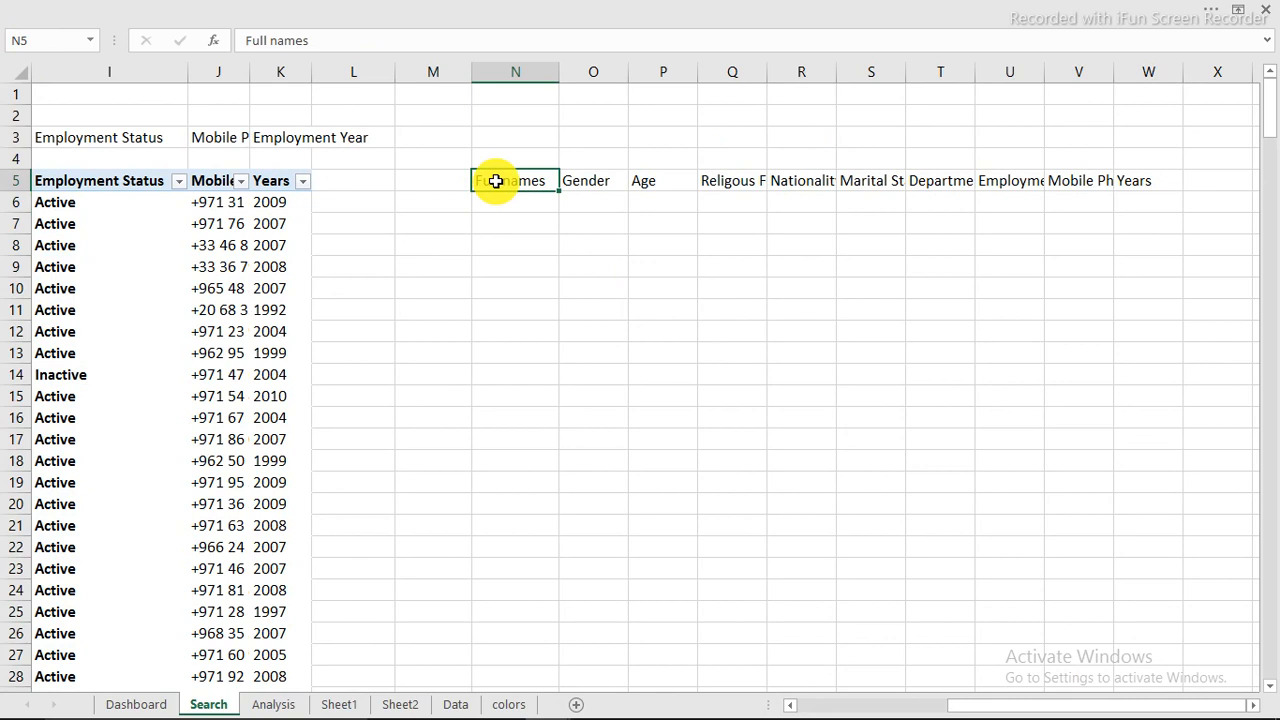
click(500, 222)
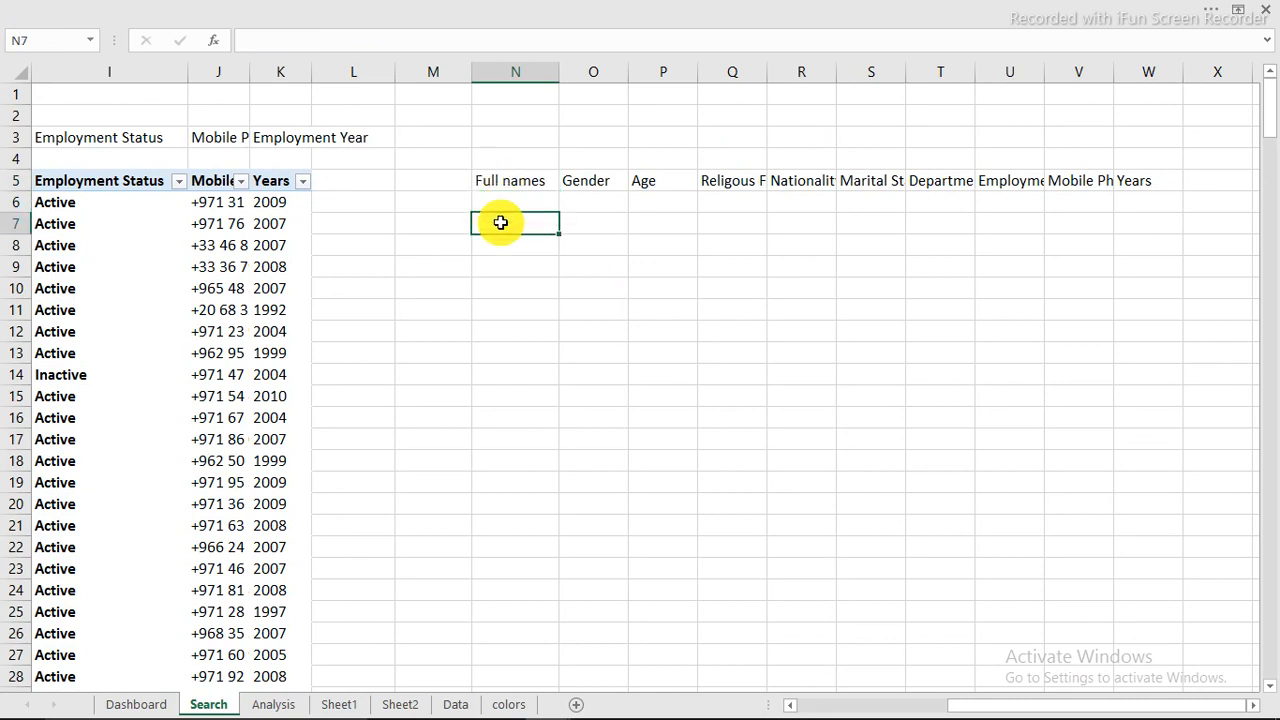
mouse_move(1112, 702)
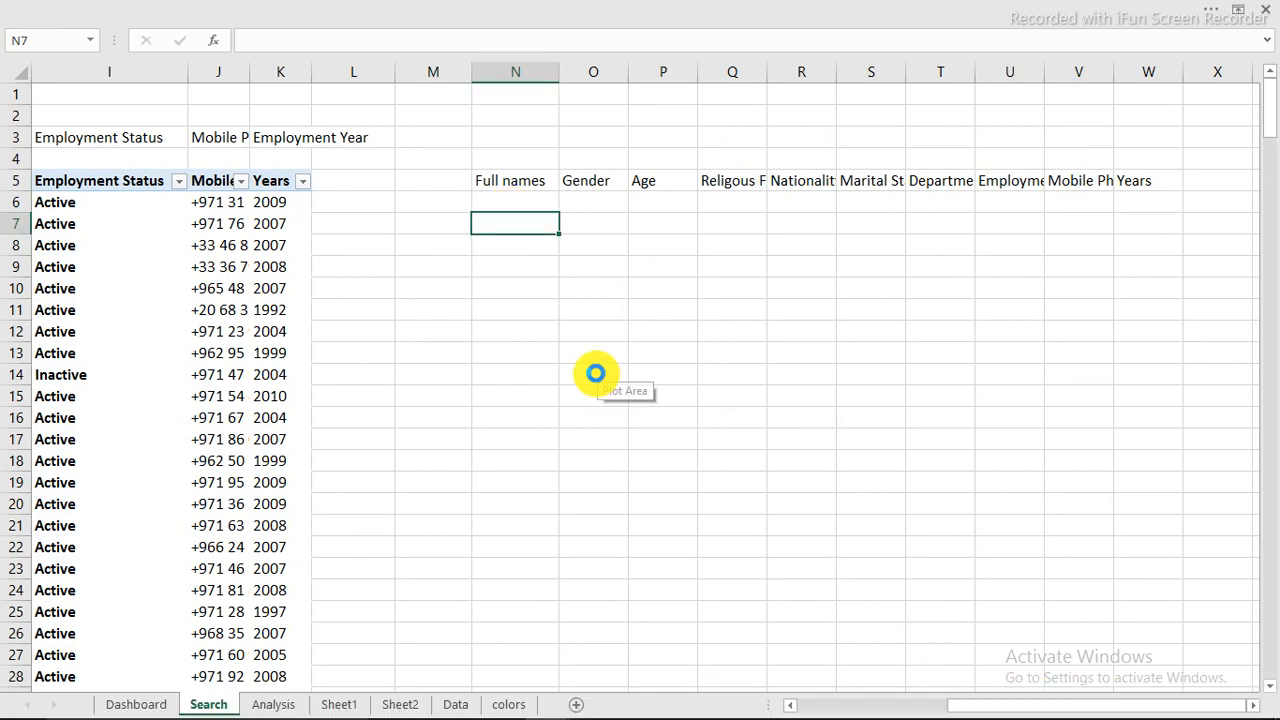
ctrl+scroll(596, 370, up, 3)
scroll(266, 347, up, 2)
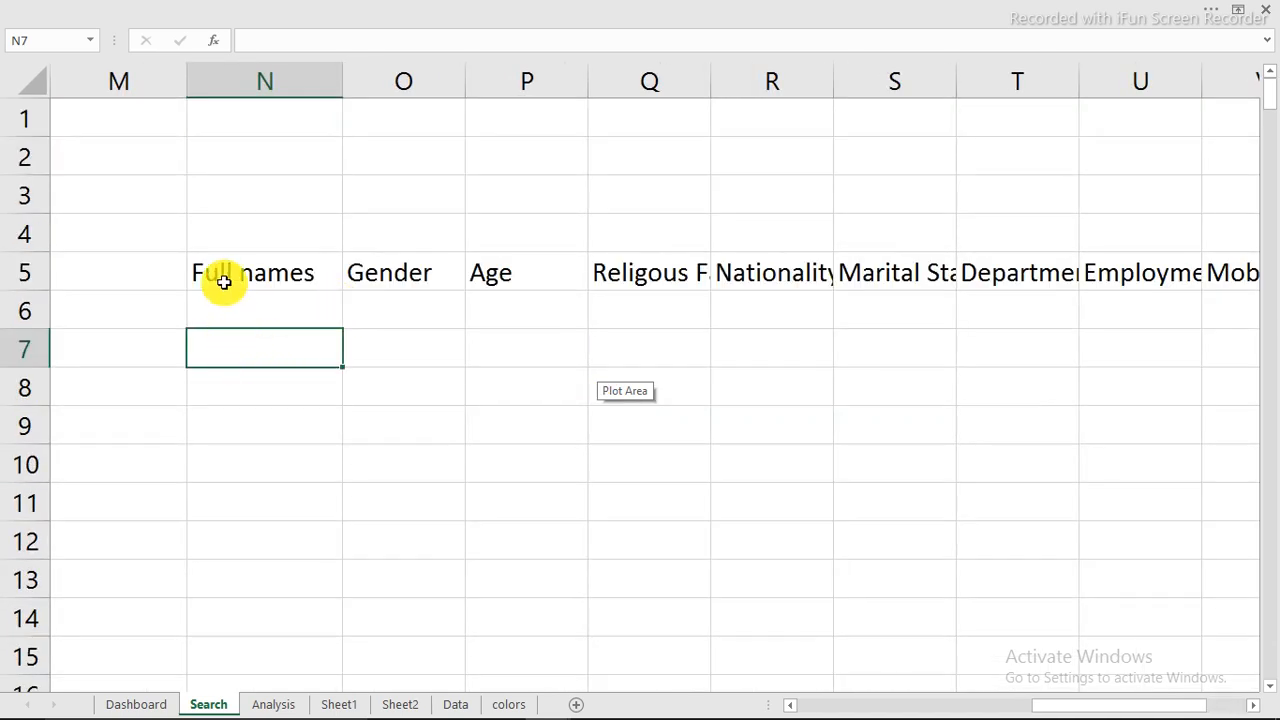
click(245, 272)
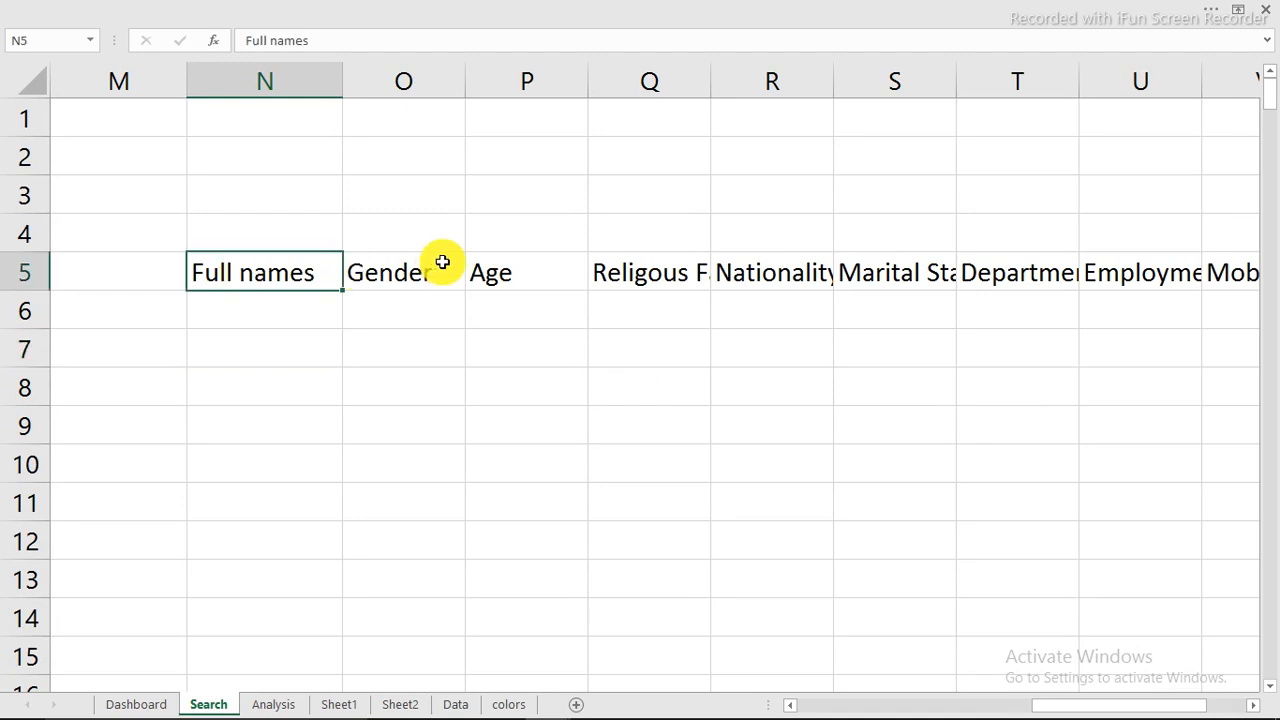
click(440, 266)
Step: Enter the formula =IF(A1=1,B5,"") in cell N7 of the Search sheet
click(256, 349)
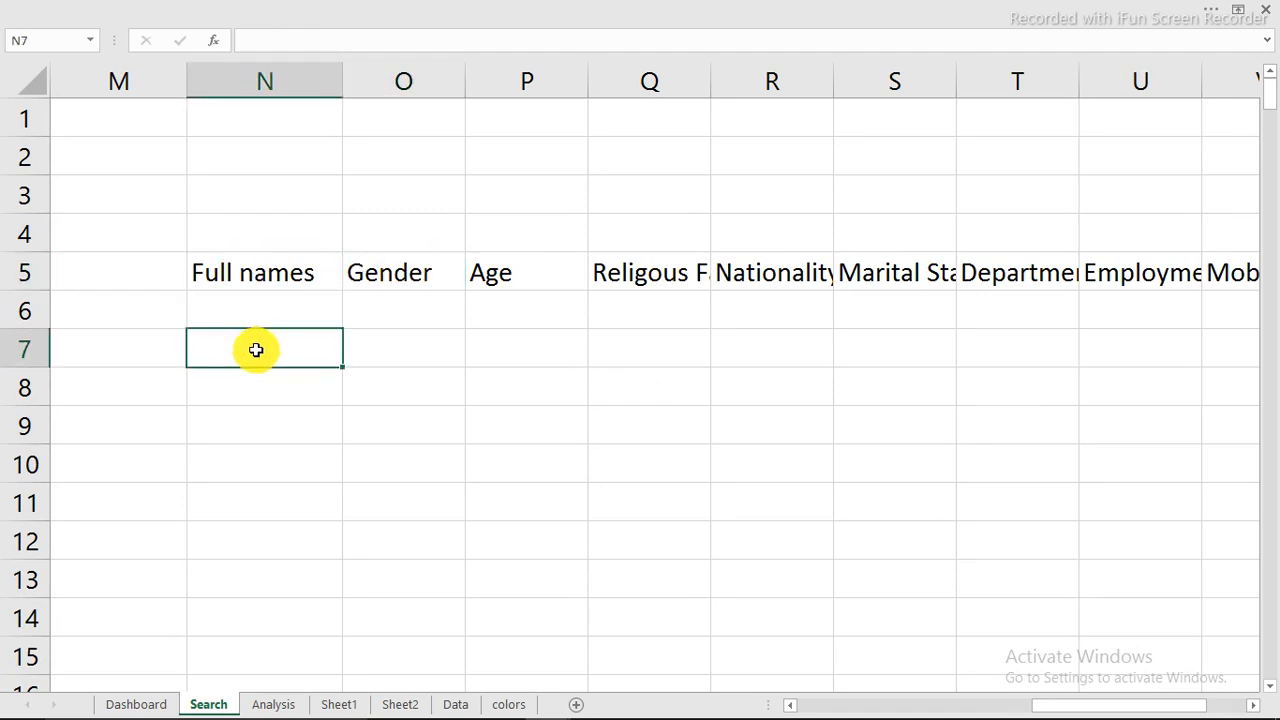
text(=if)
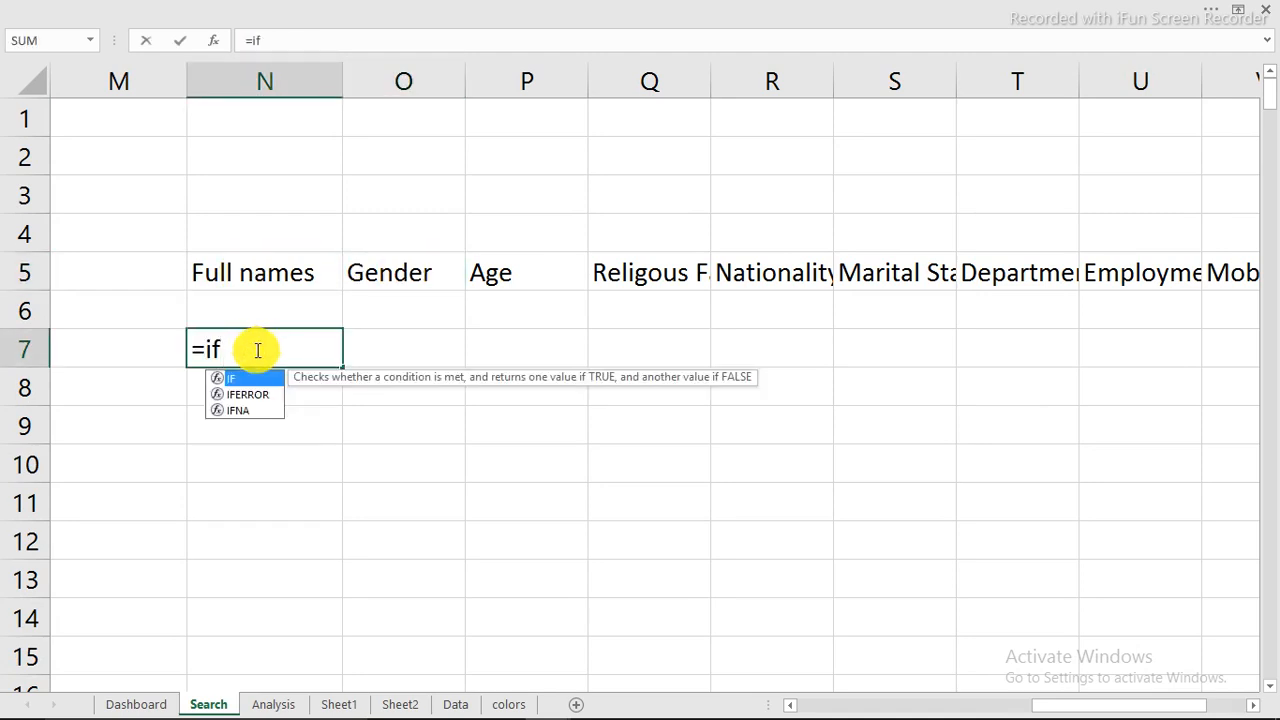
key(Tab)
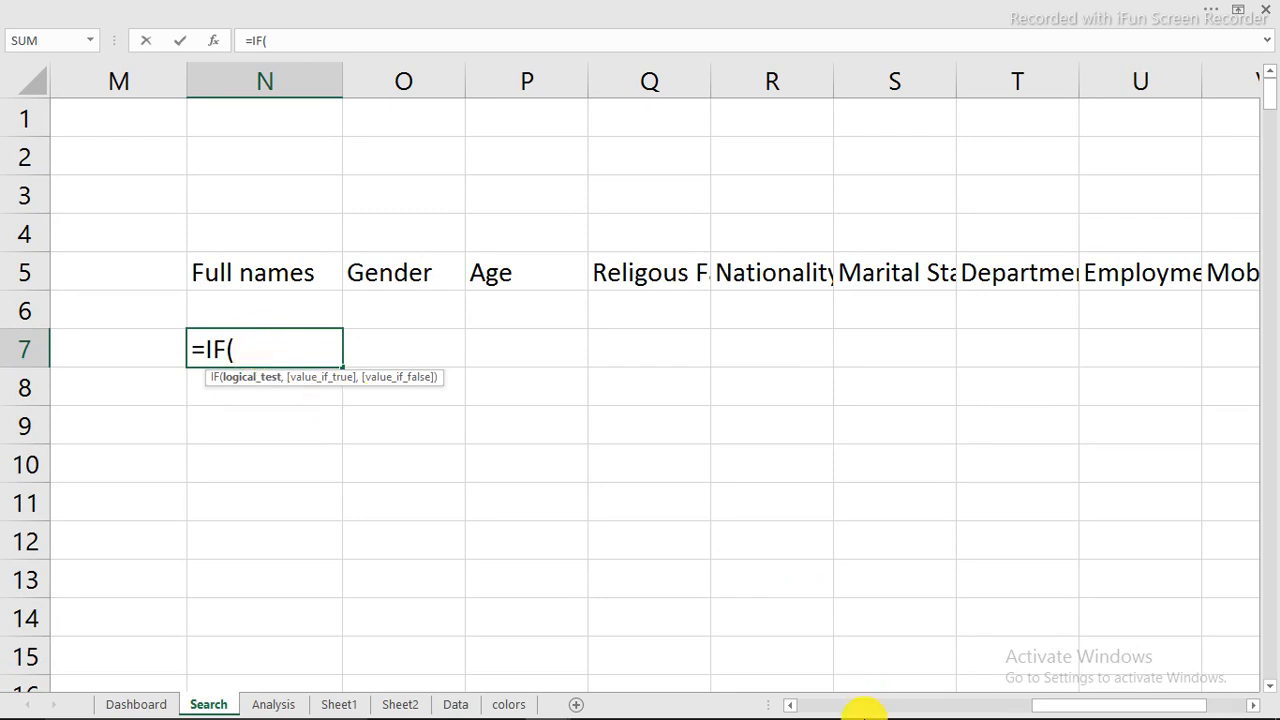
mouse_move(871, 694)
drag(838, 706, 795, 706)
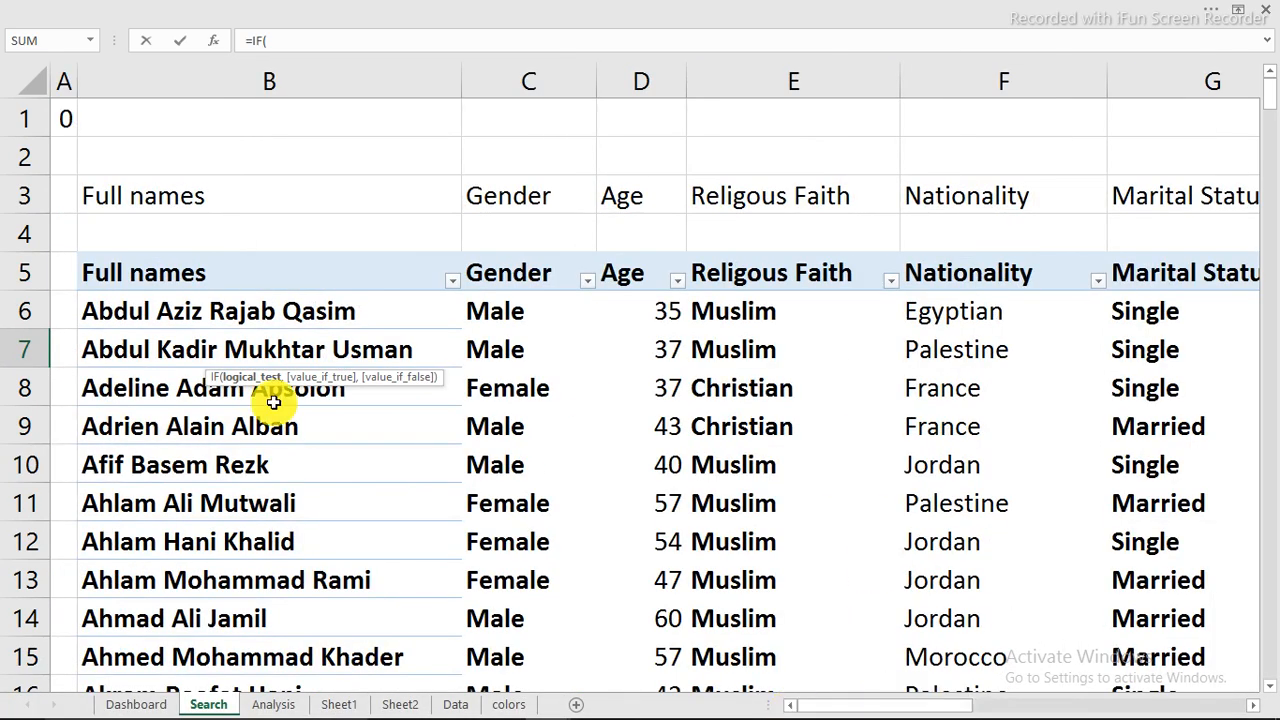
click(60, 117)
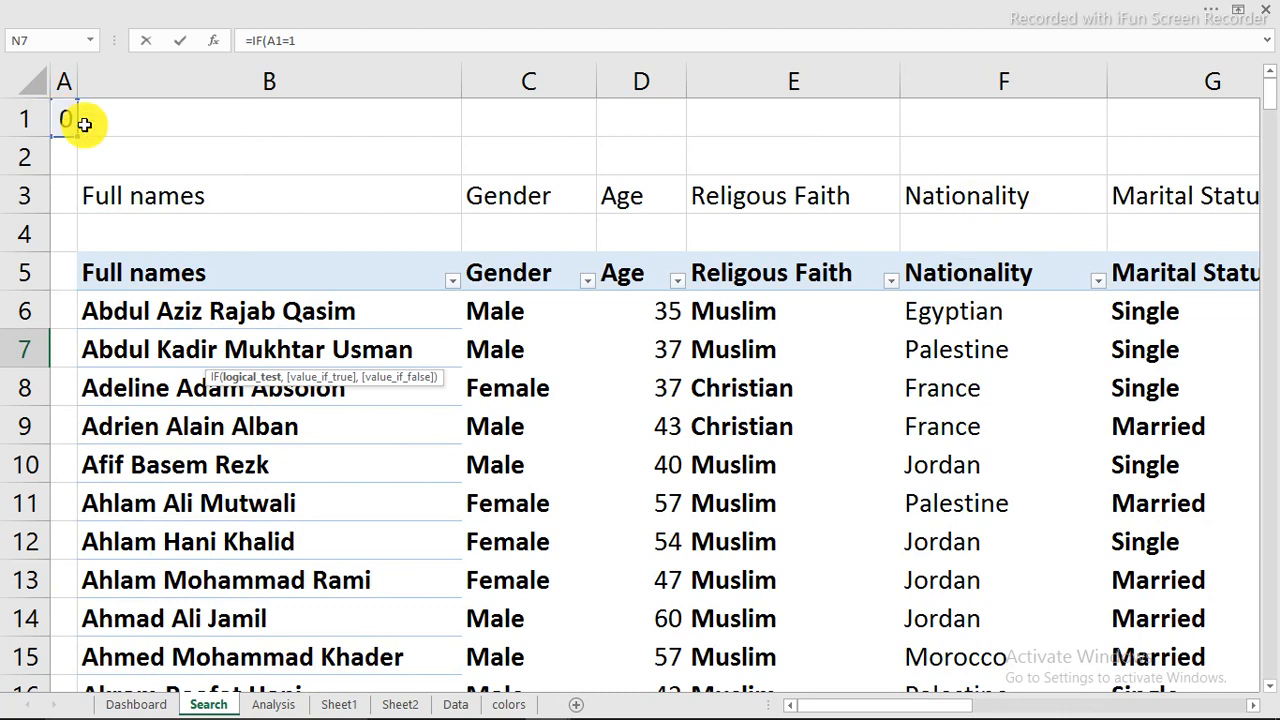
text(=1,)
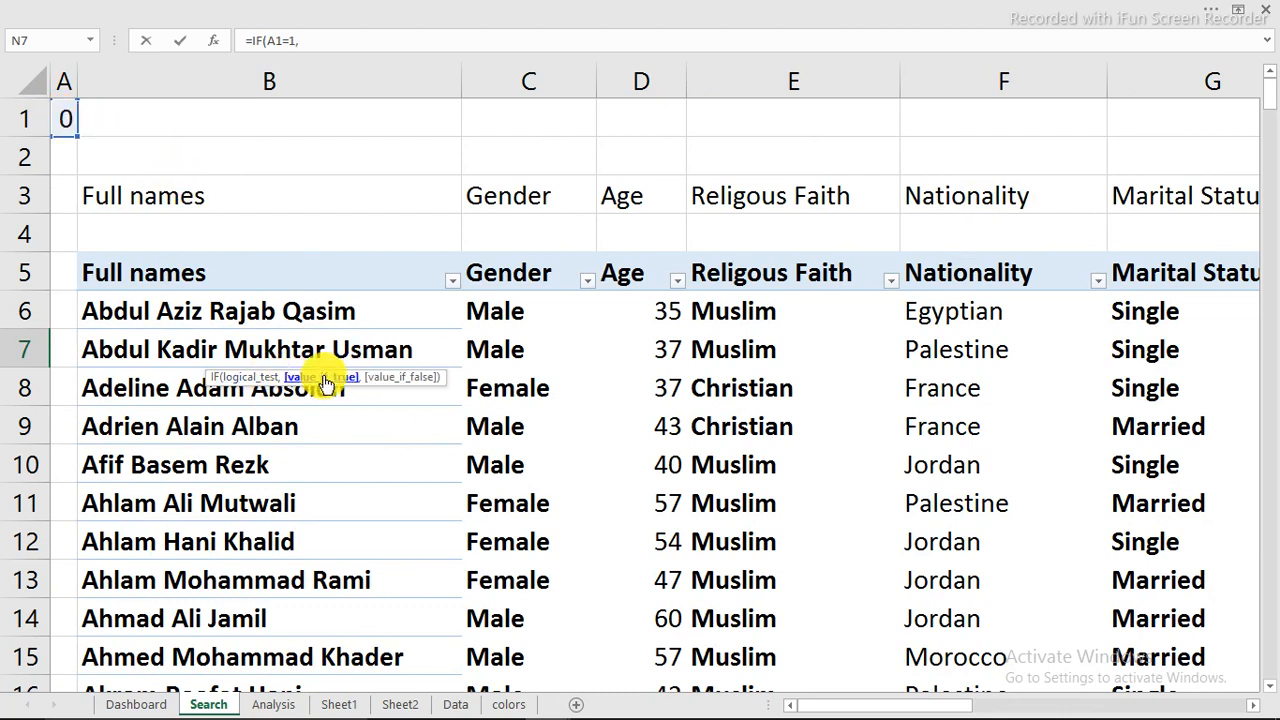
click(127, 272)
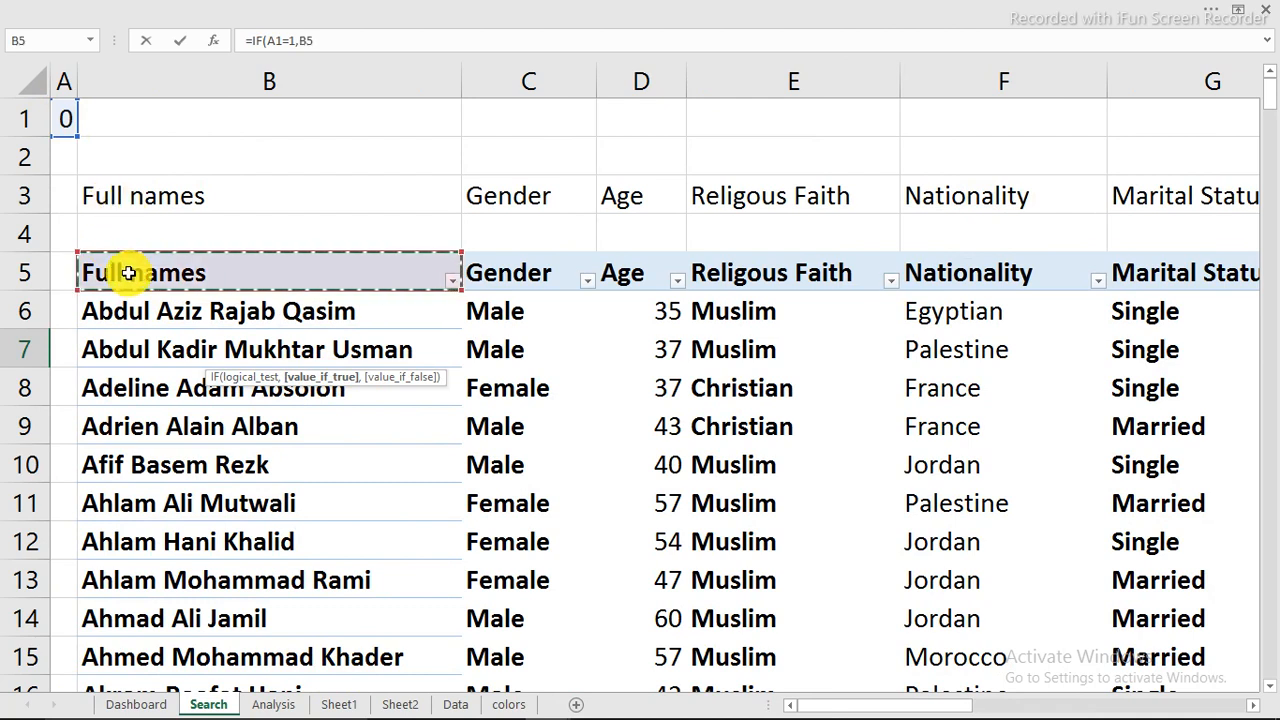
text(,)
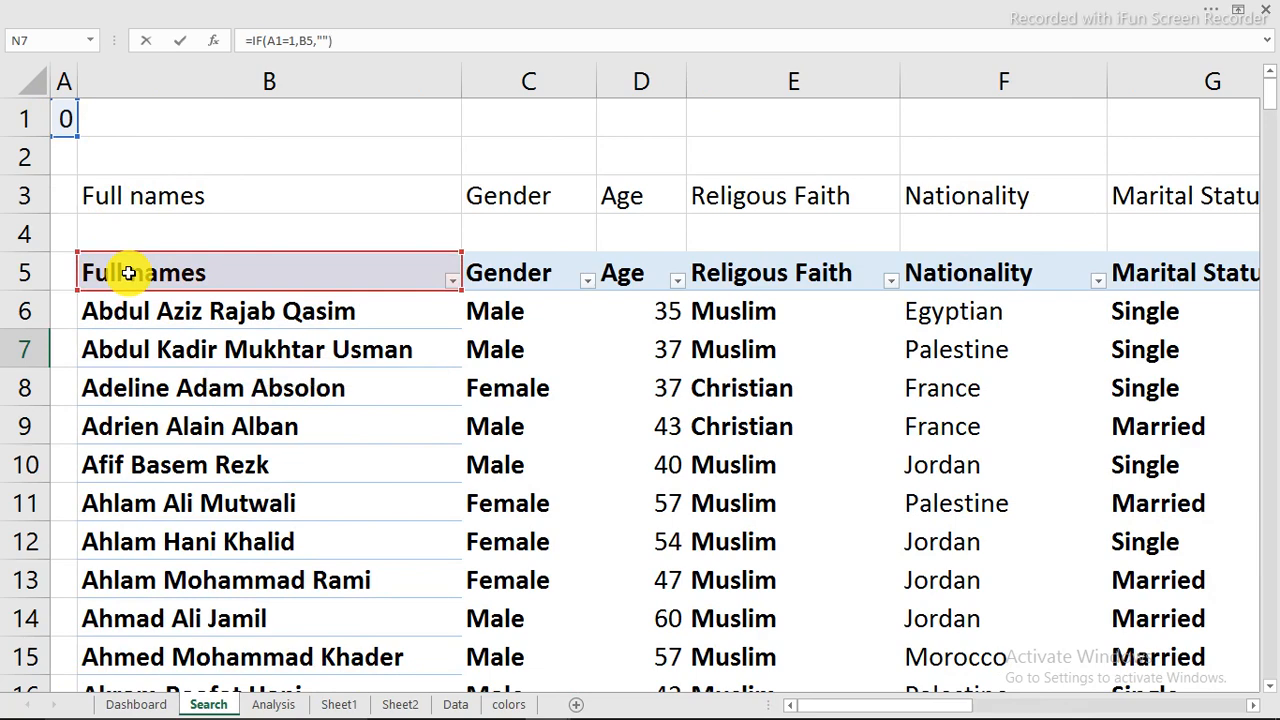
key(Return)
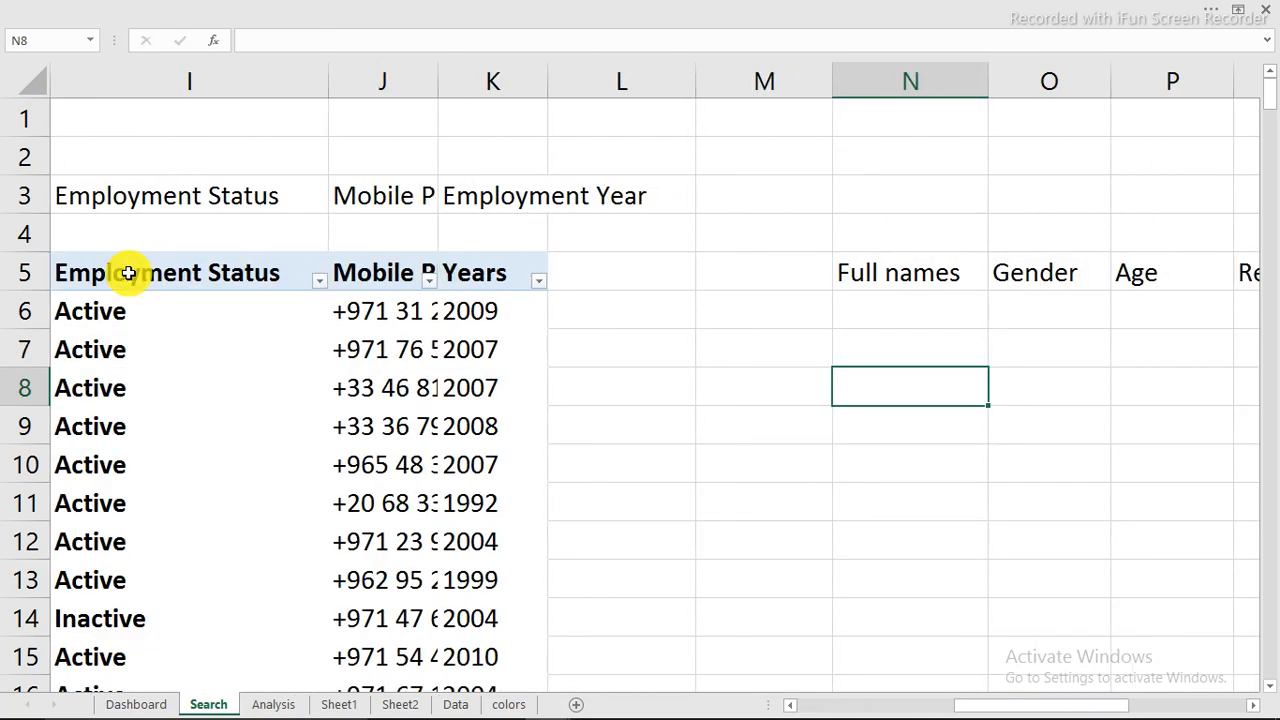
Step: Check the IF formula in N7 and fill it across row 7 through column W
click(932, 344)
double_click(930, 350)
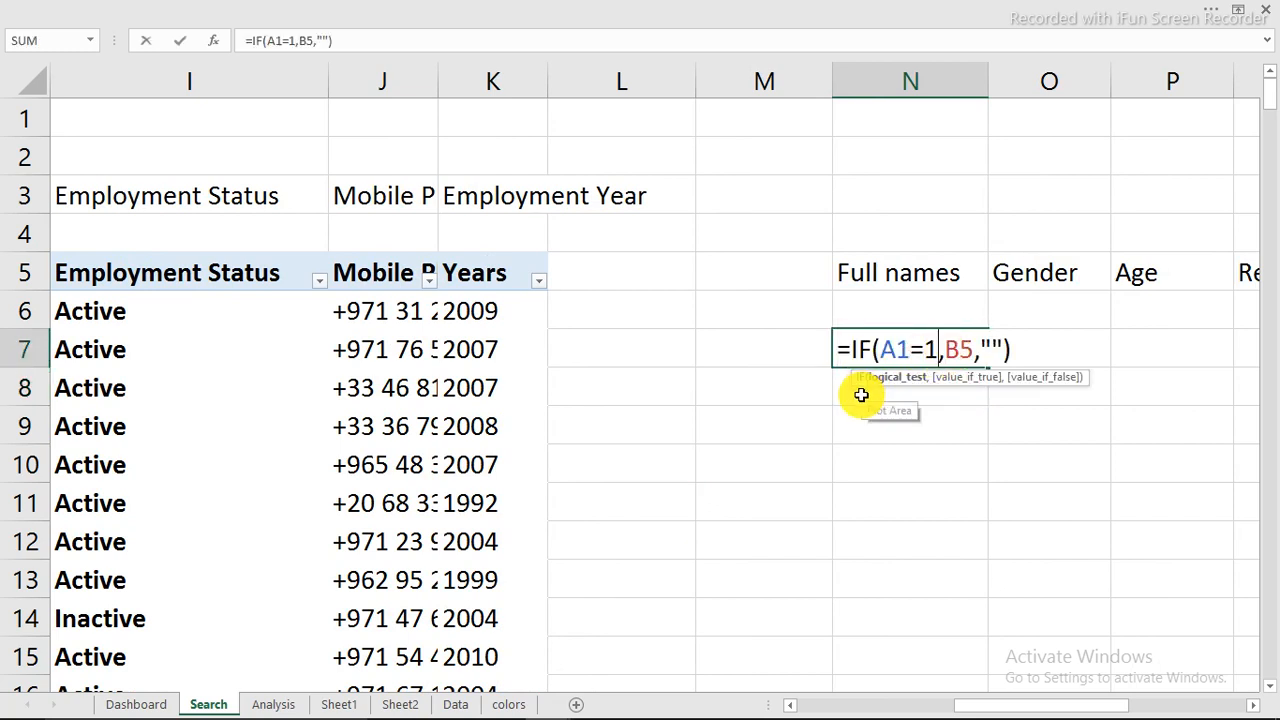
key(Escape)
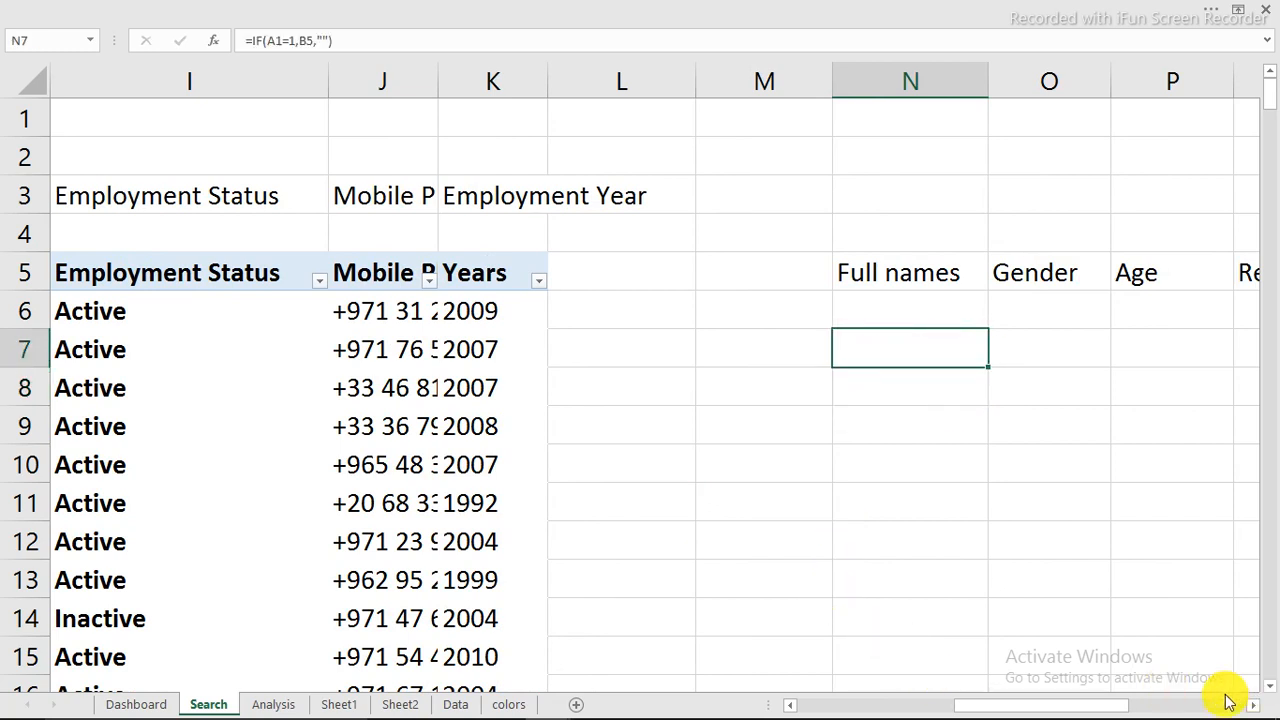
drag(1098, 705, 1152, 707)
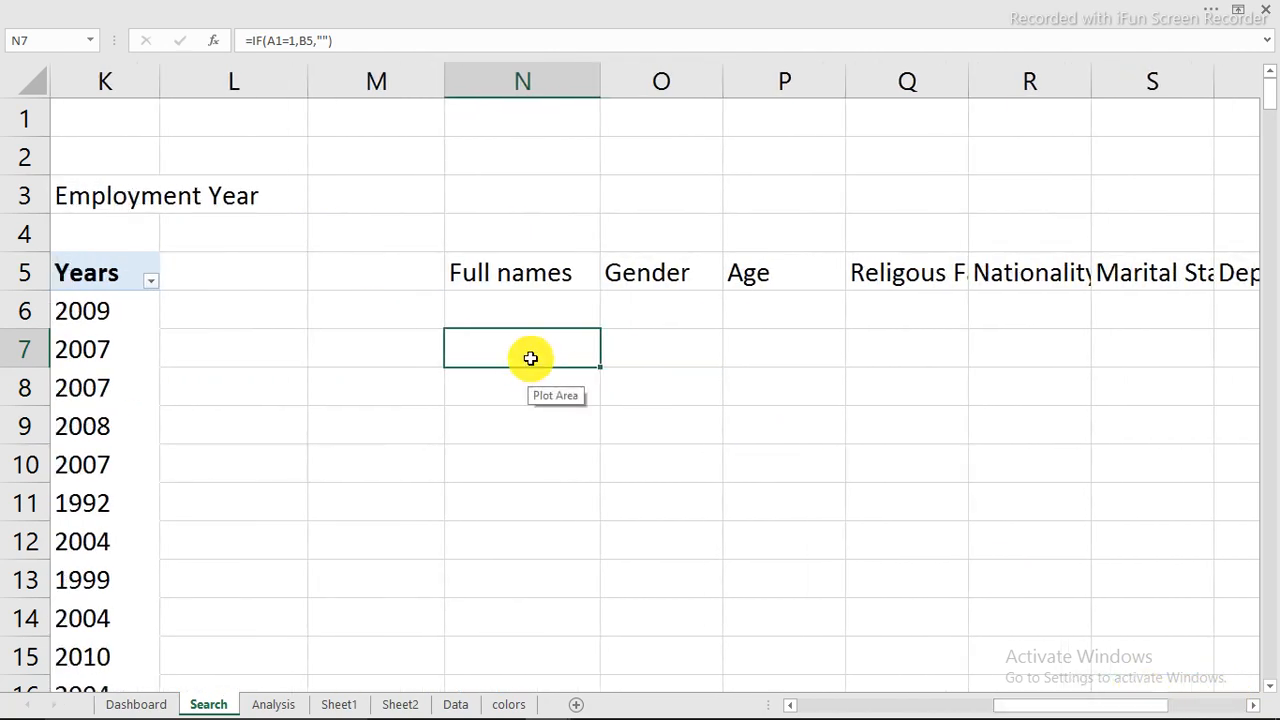
drag(603, 367, 1097, 363)
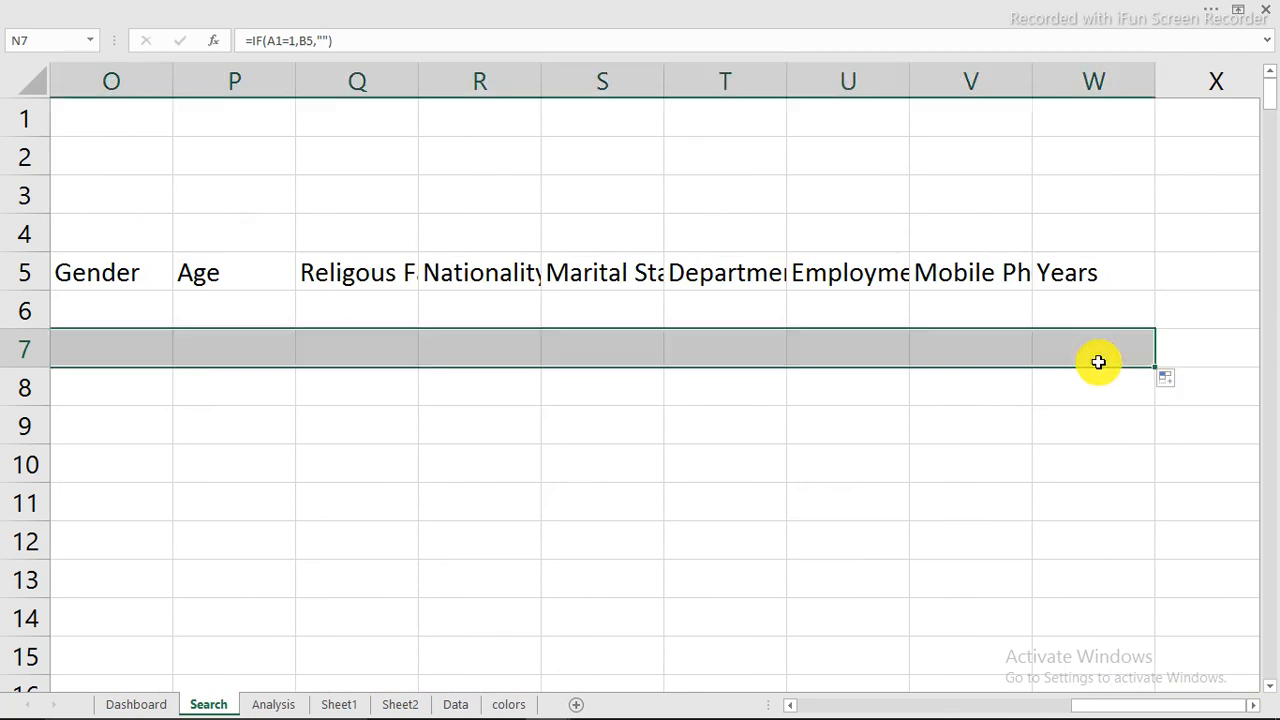
Step: Enter an employee's name in the search bar cell H4 on the Dashboard sheet
click(136, 704)
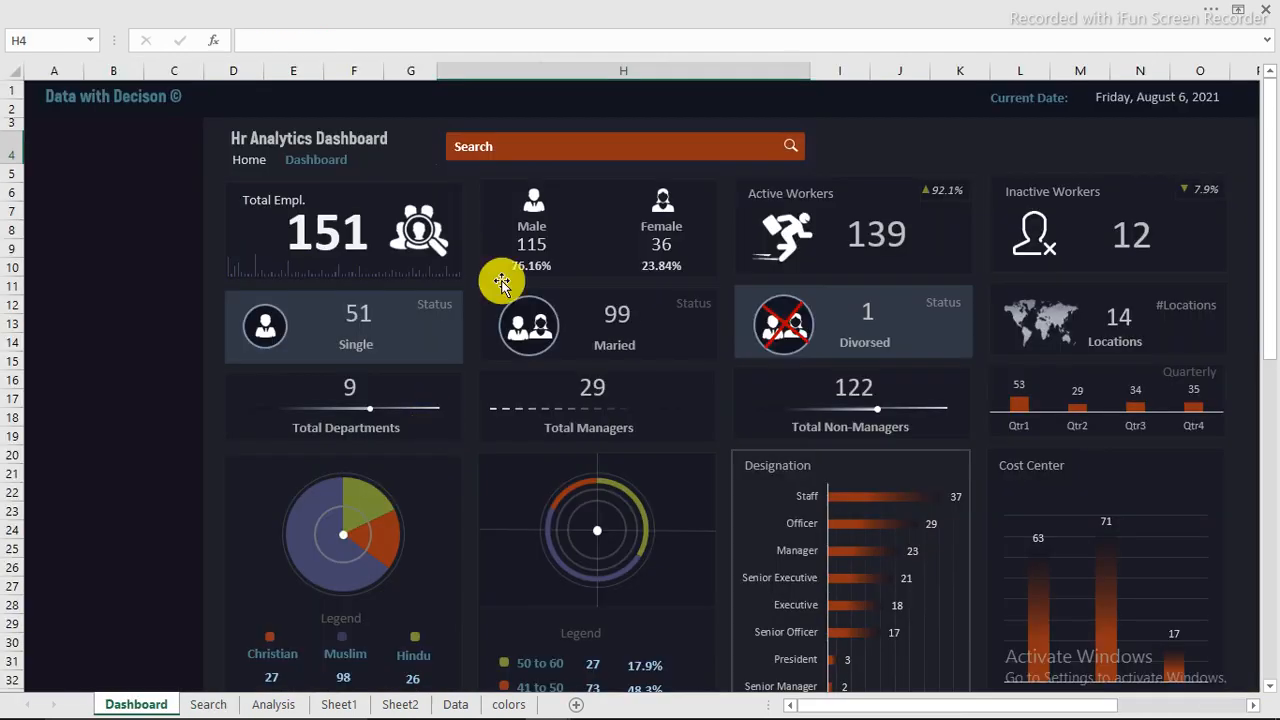
click(575, 144)
text(mum)
key(BackSpace)
key(BackSpace)
key(BackSpace)
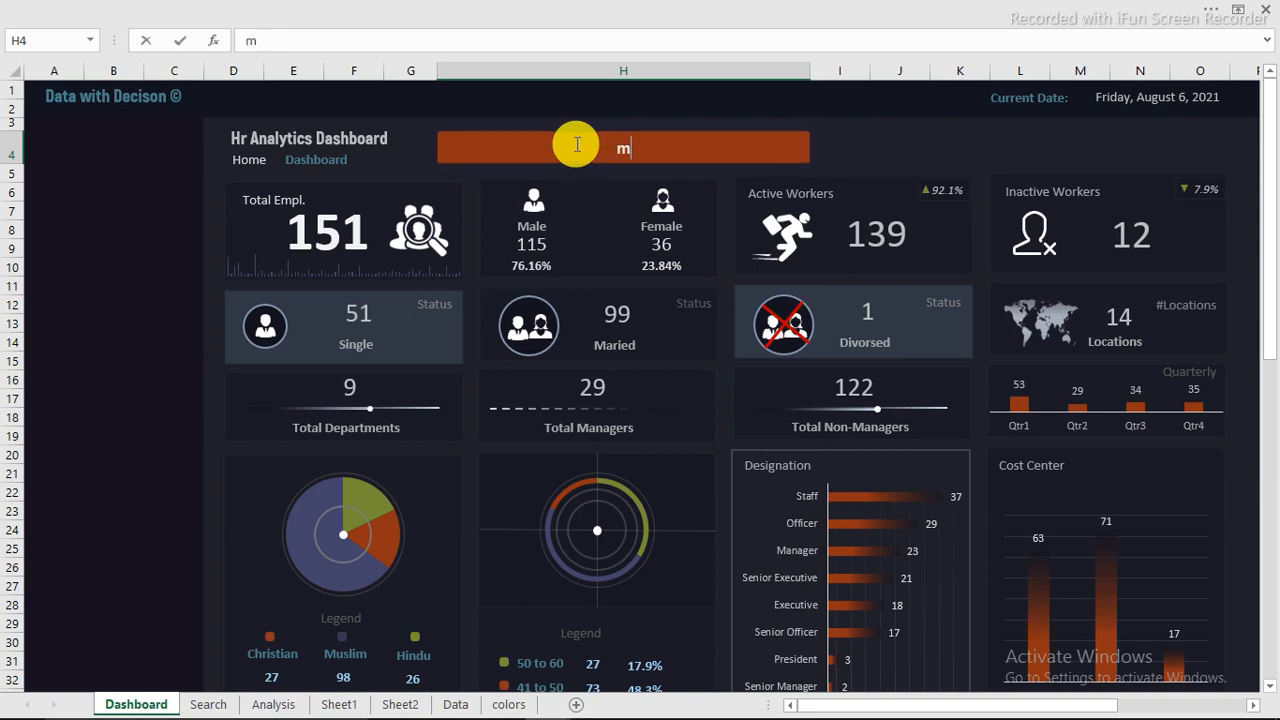
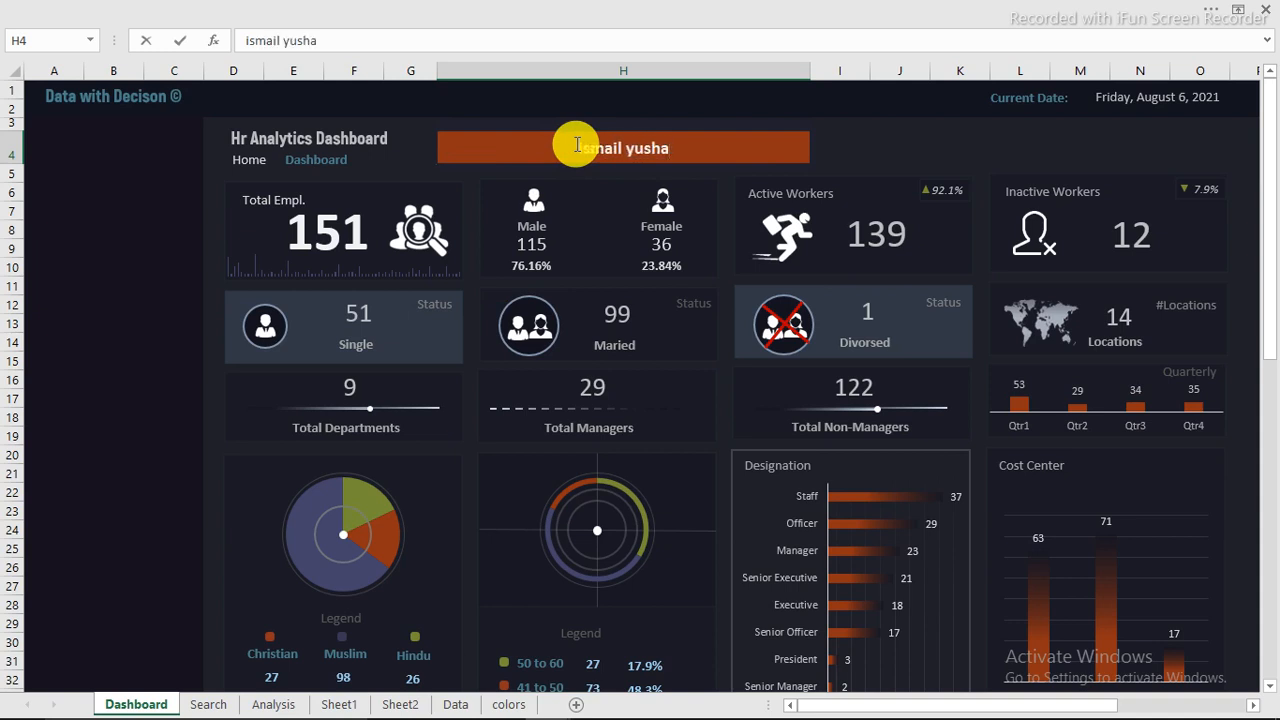
key(Return)
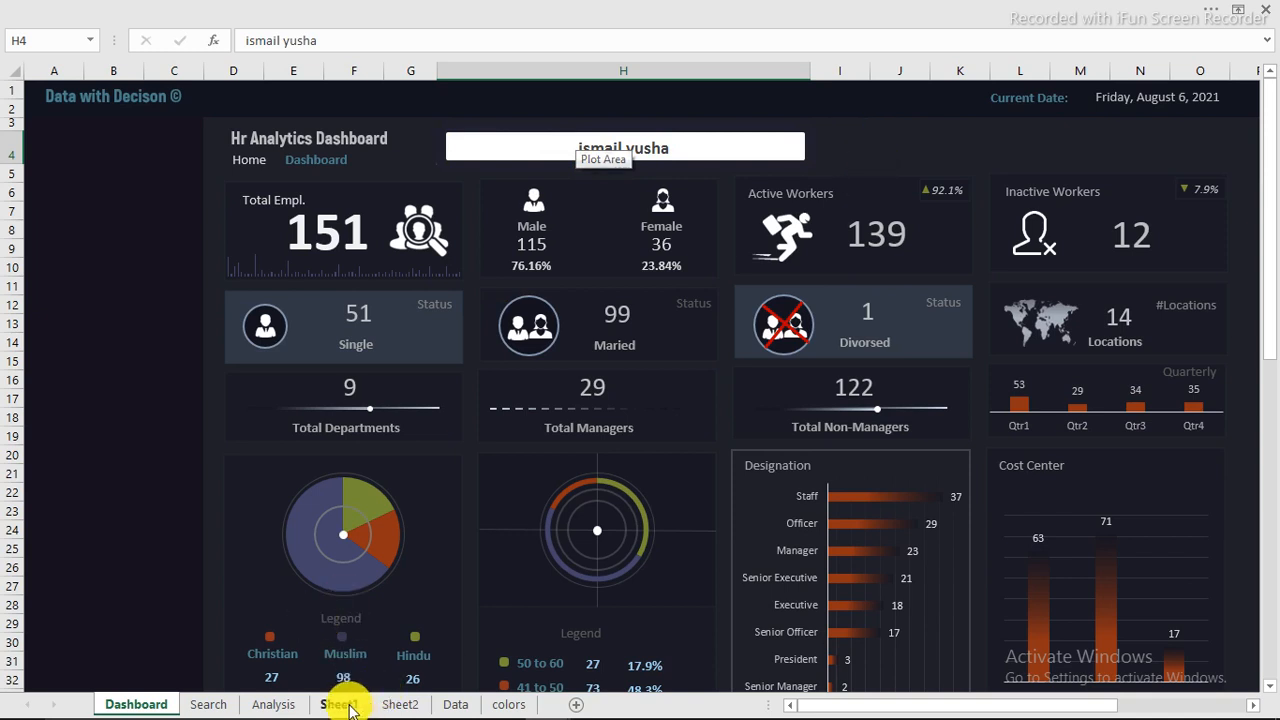
Step: On the Search sheet, change N7's formula to =IF($A$1=1,B5,"") and fill it across row 7 through column W
click(210, 705)
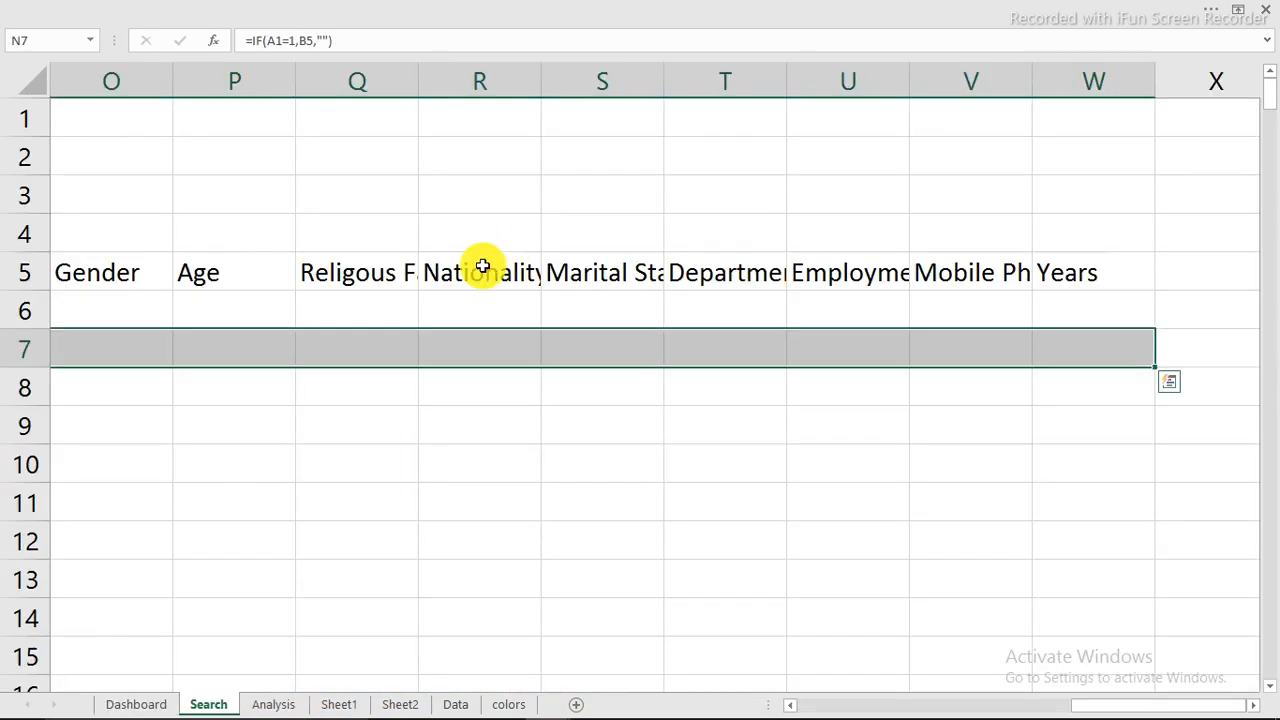
click(814, 466)
drag(1118, 706, 1048, 706)
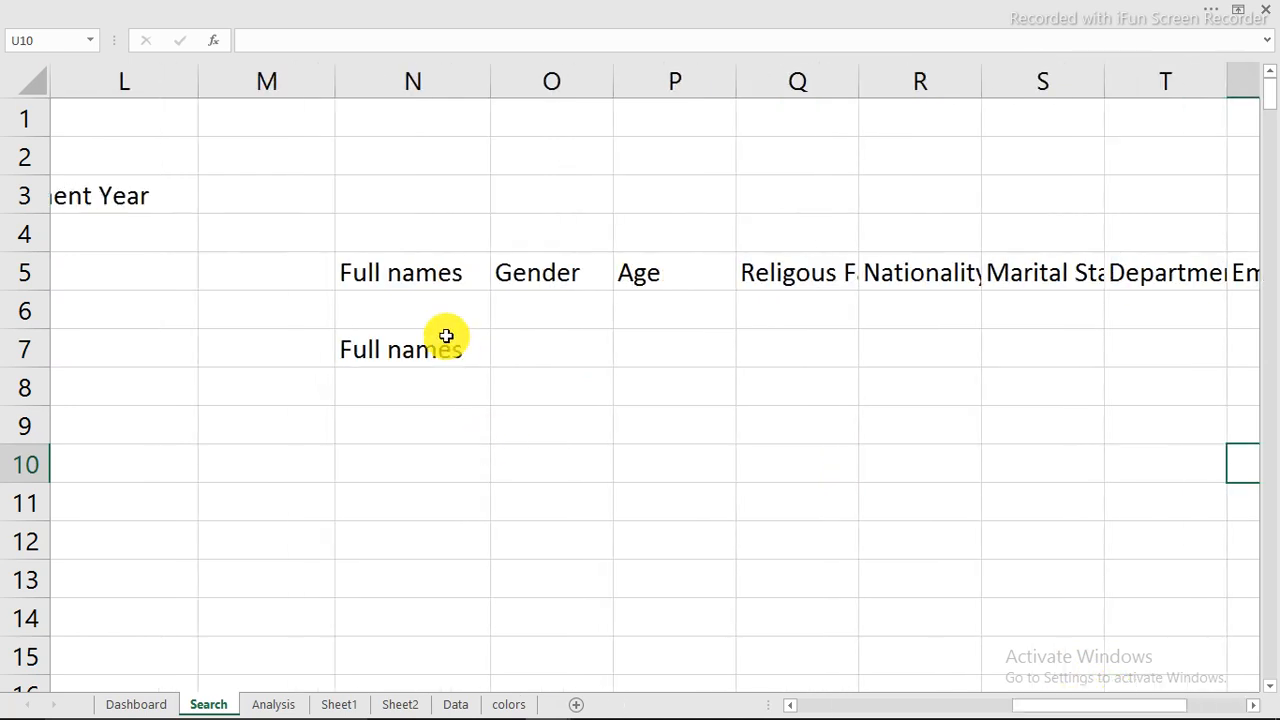
click(458, 352)
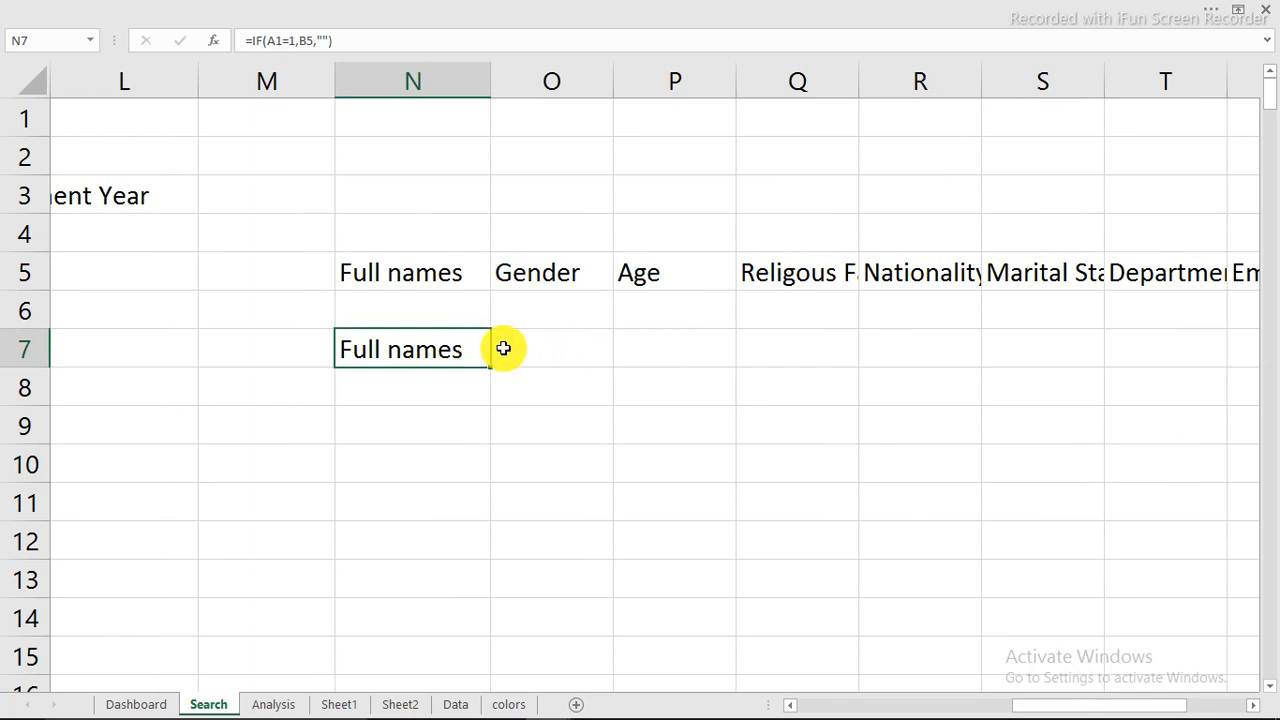
click(269, 41)
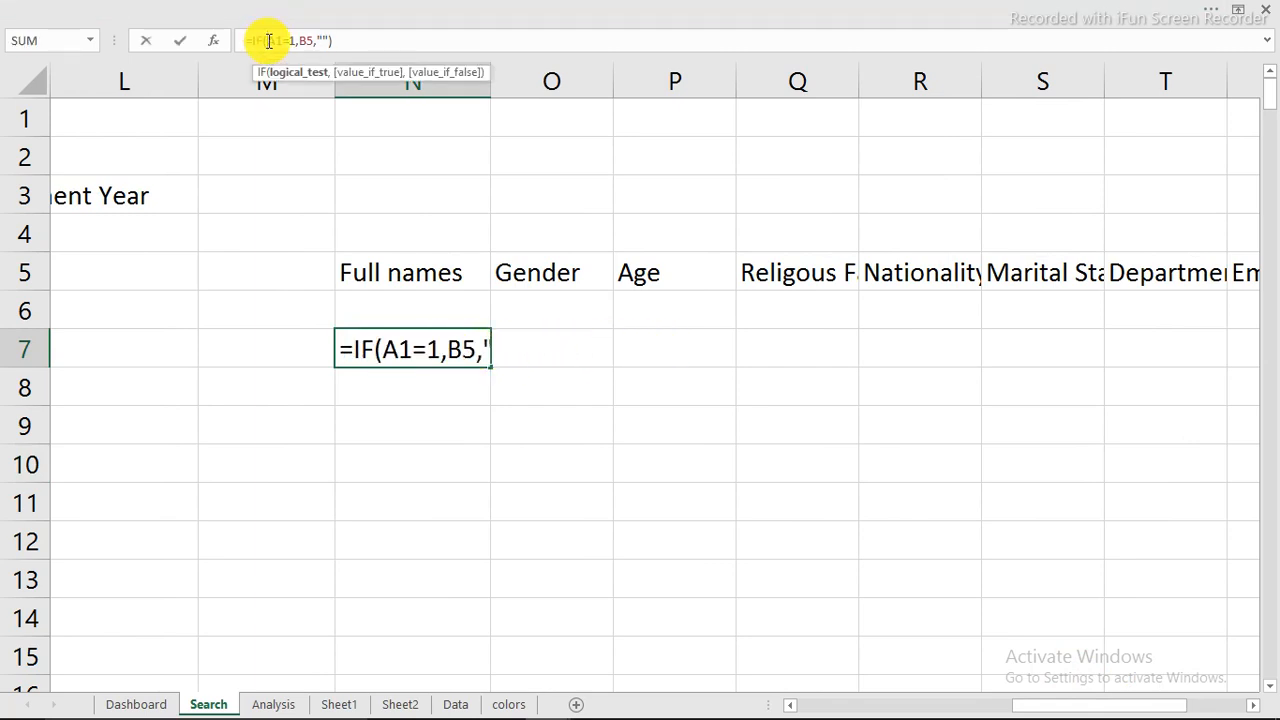
text($)
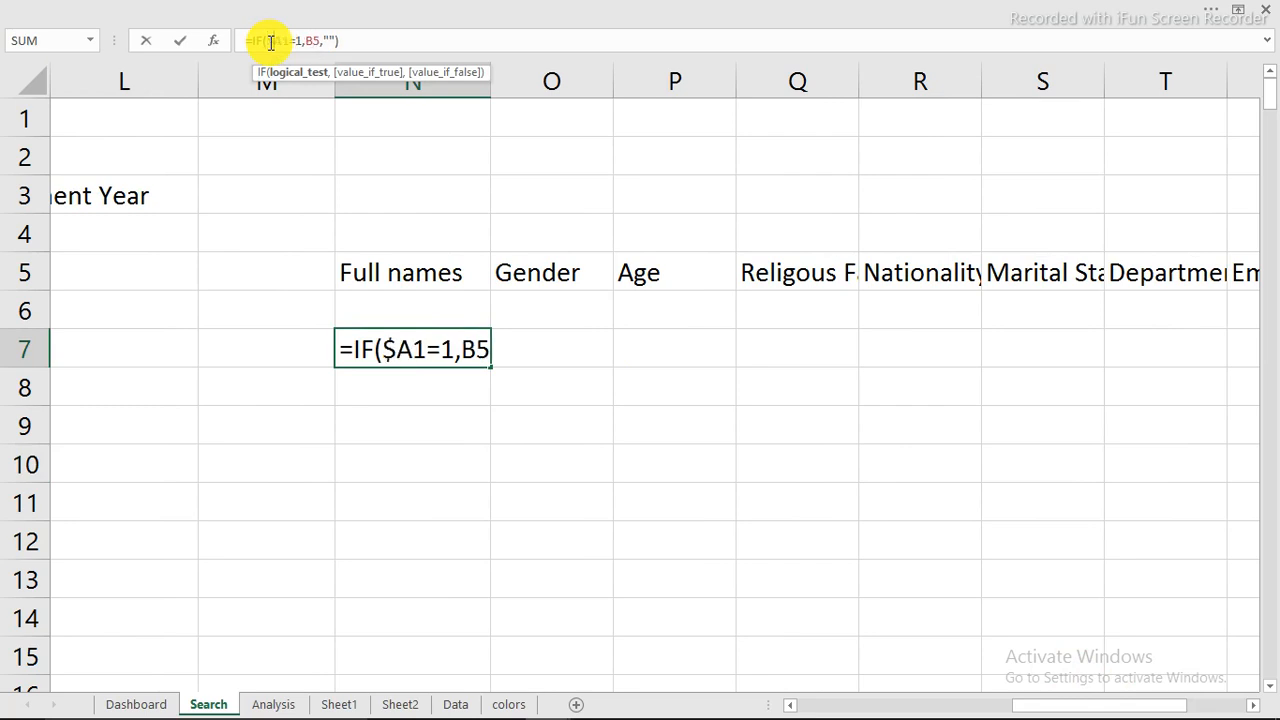
text($)
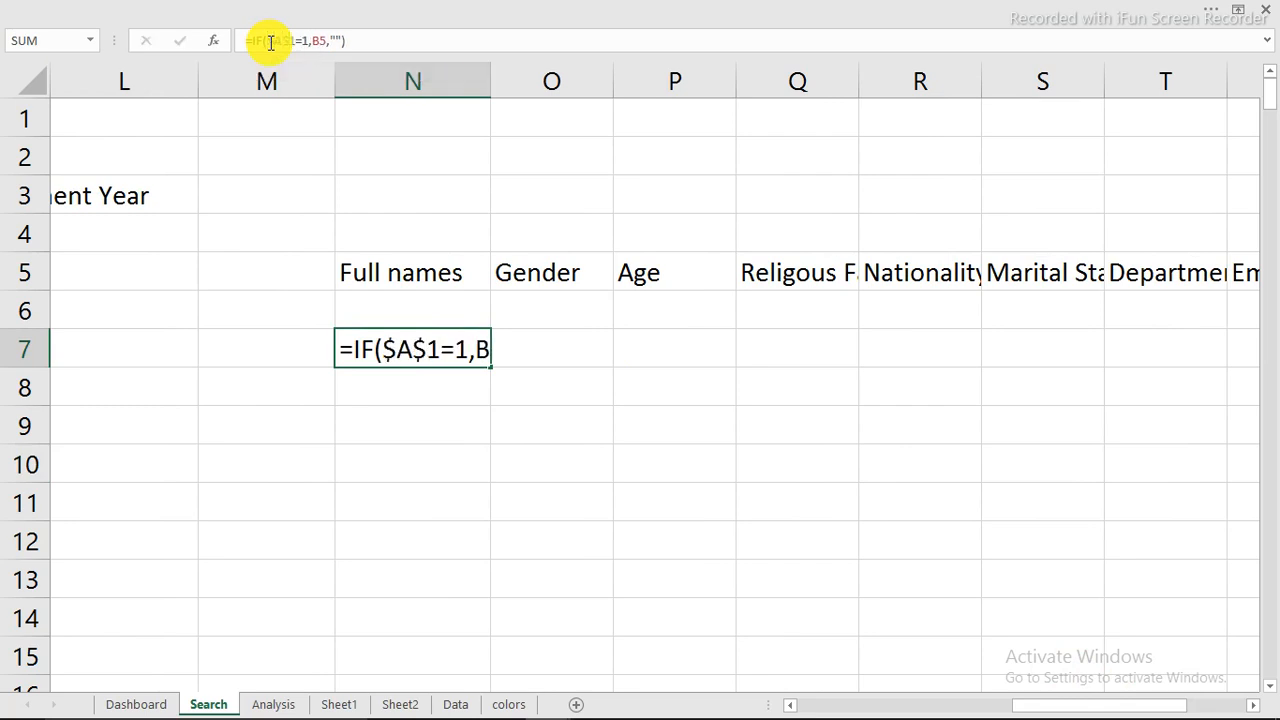
key(Return)
click(430, 352)
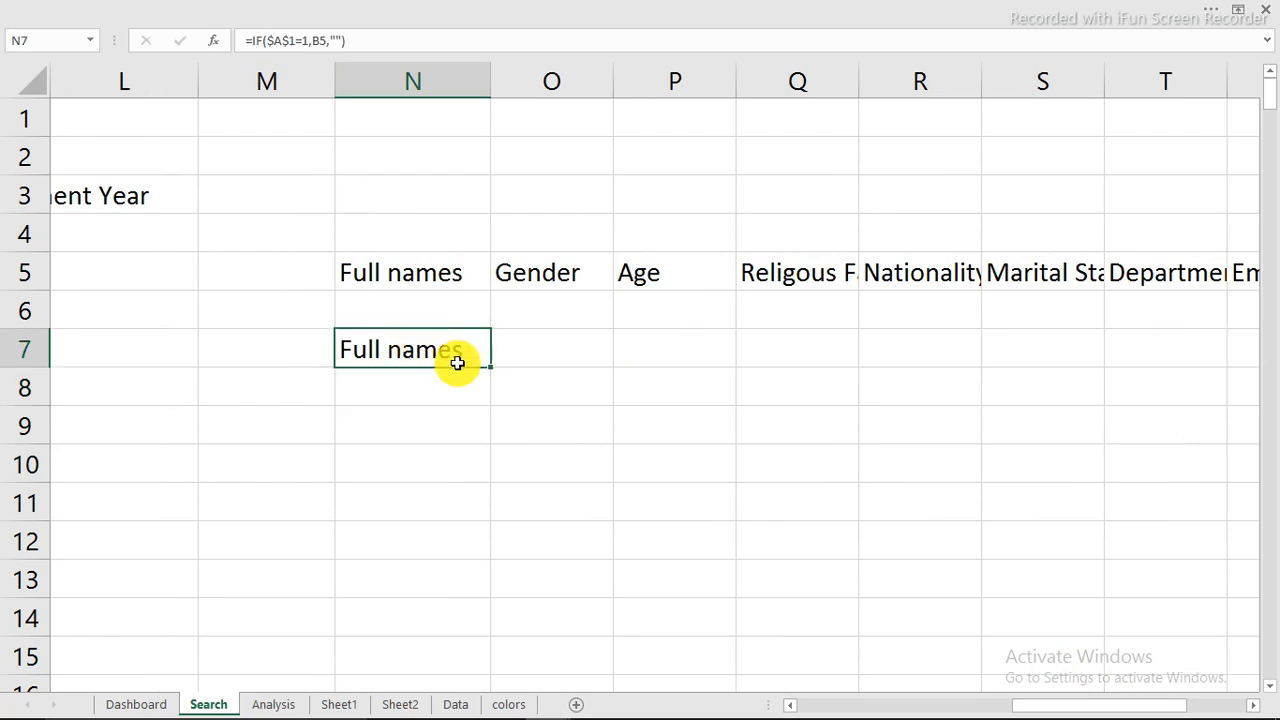
drag(489, 366, 1100, 349)
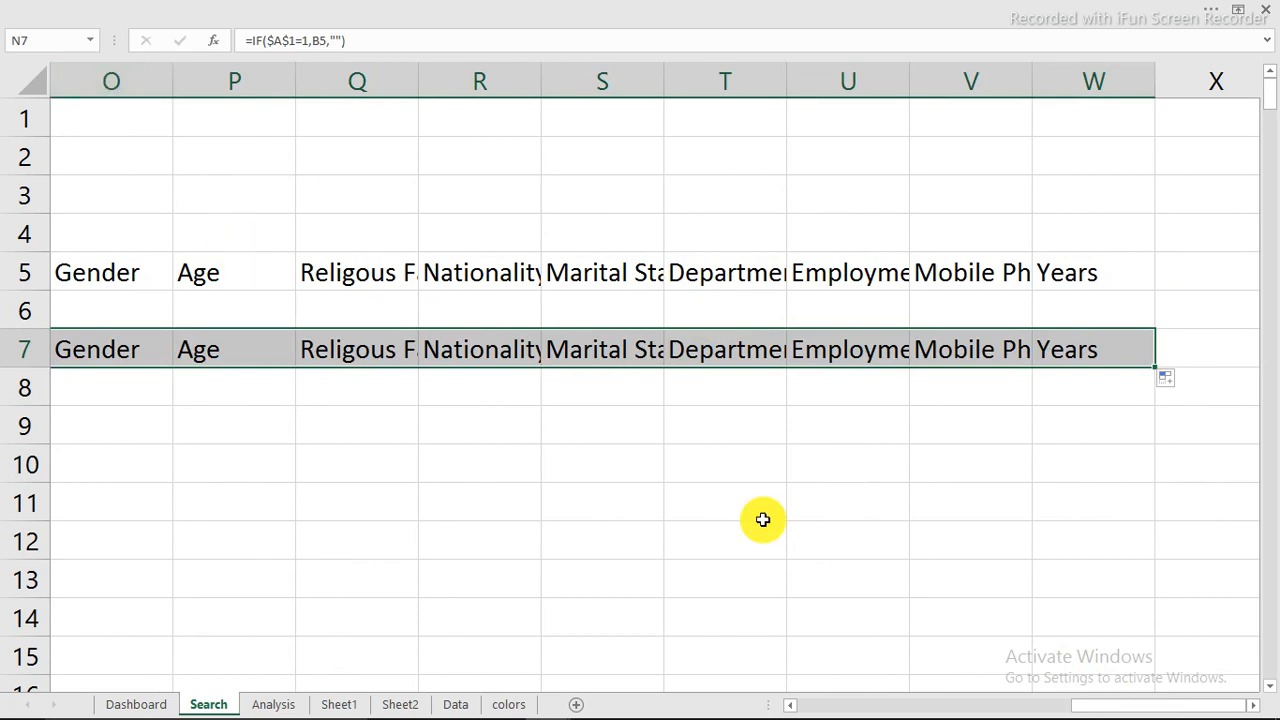
Step: Autofit the widths of all columns on the Search sheet
click(31, 82)
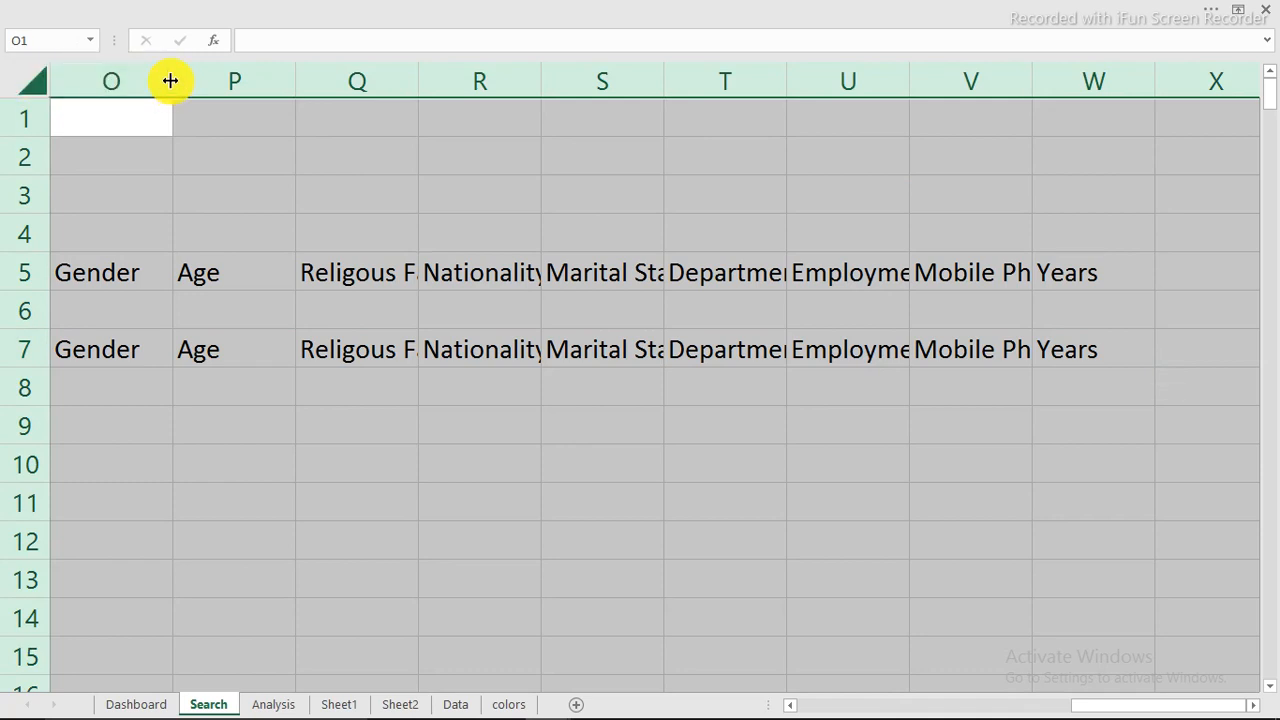
double_click(172, 84)
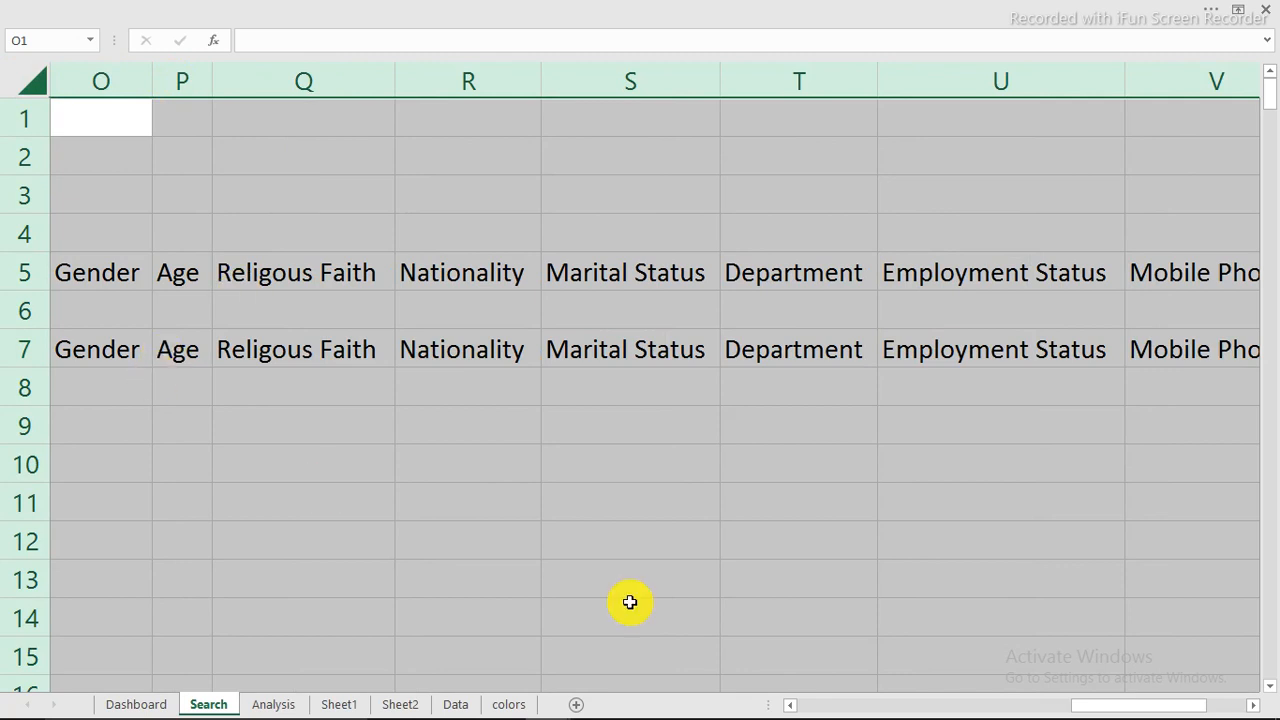
Step: Start a VLOOKUP formula in cell N8 of the Search sheet with Dashboard!H4 as the lookup value
drag(1165, 710, 1105, 697)
click(385, 390)
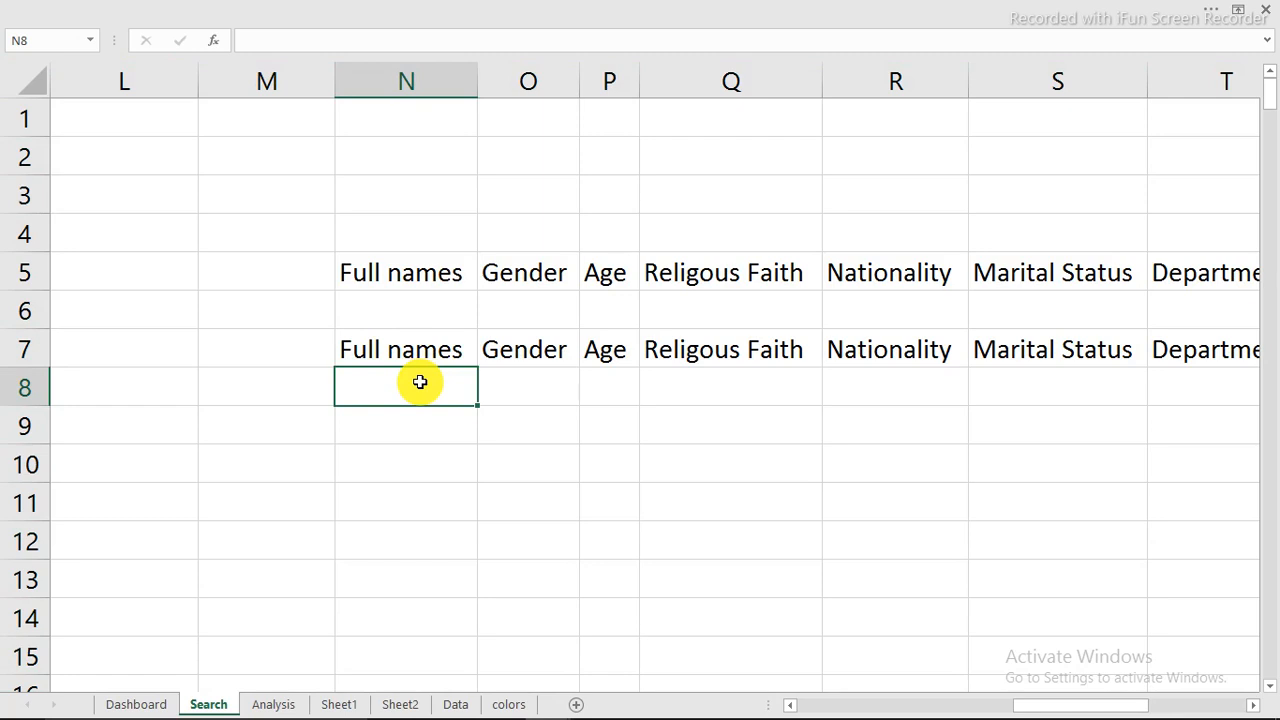
text(=vl)
key(Tab)
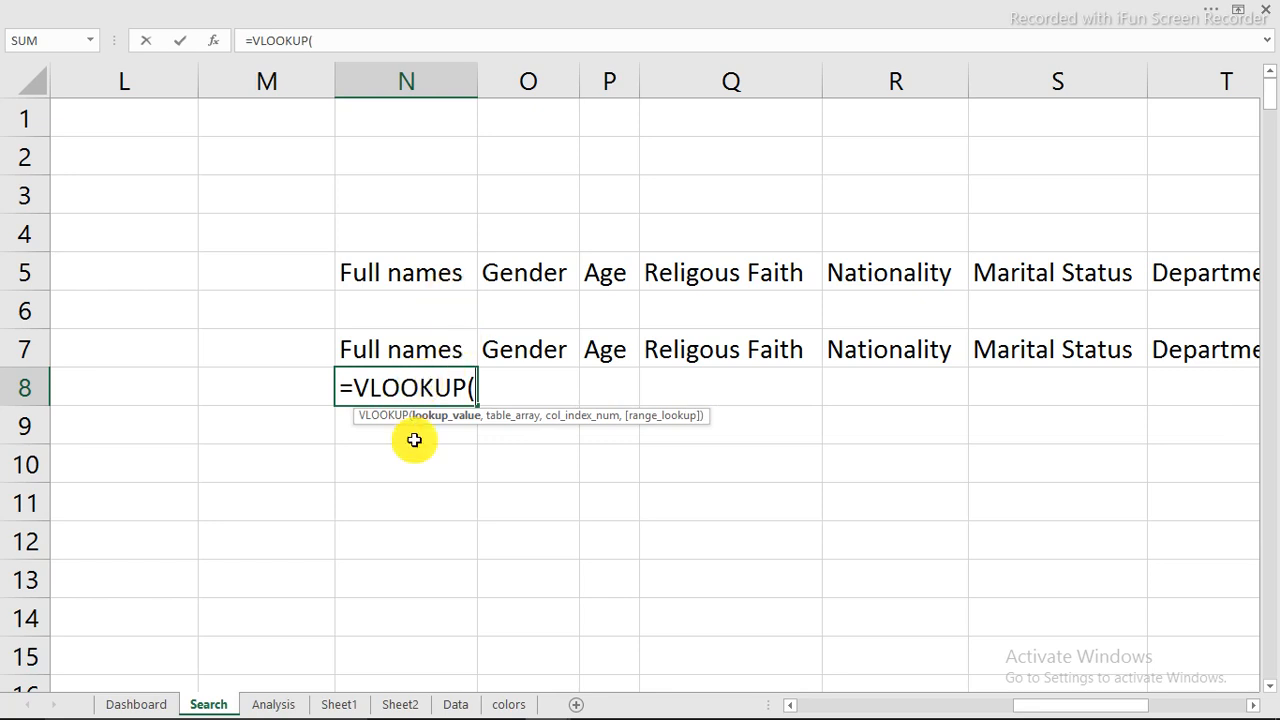
click(133, 702)
click(619, 147)
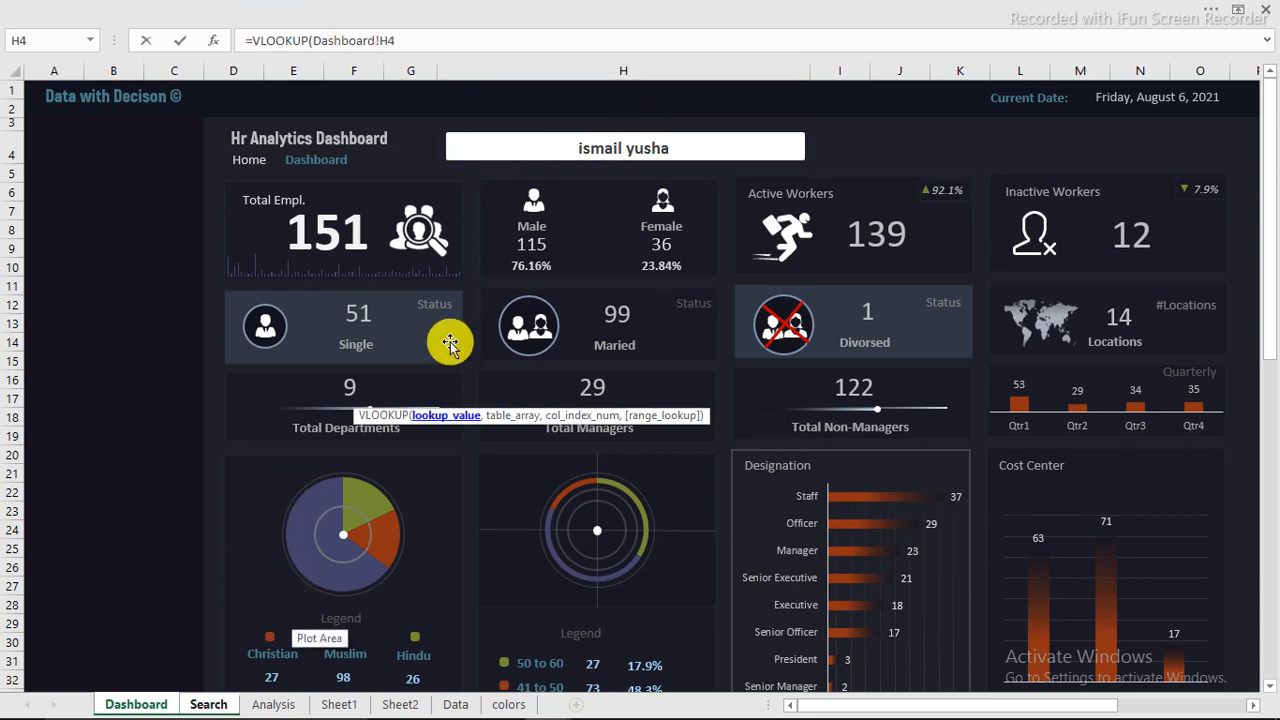
text(,)
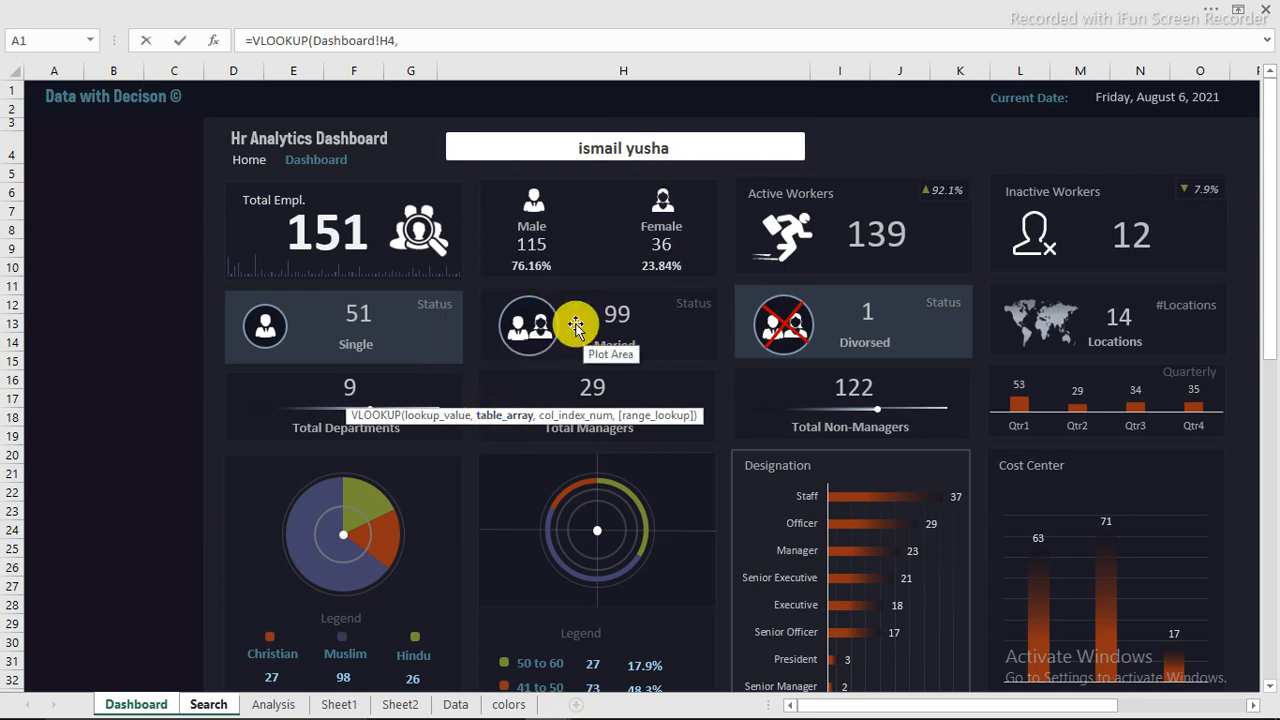
click(209, 704)
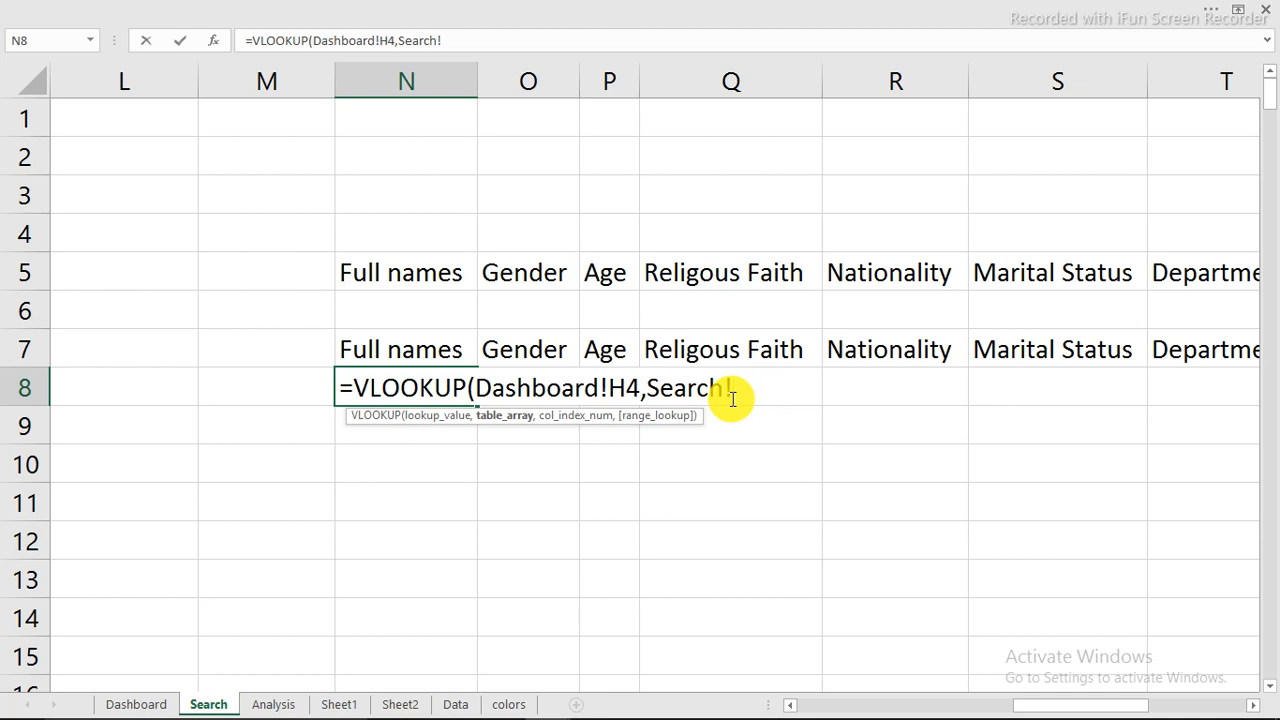
key(BackSpace)
key(BackSpace)
key(BackSpace)
key(BackSpace)
key(BackSpace)
key(BackSpace)
key(BackSpace)
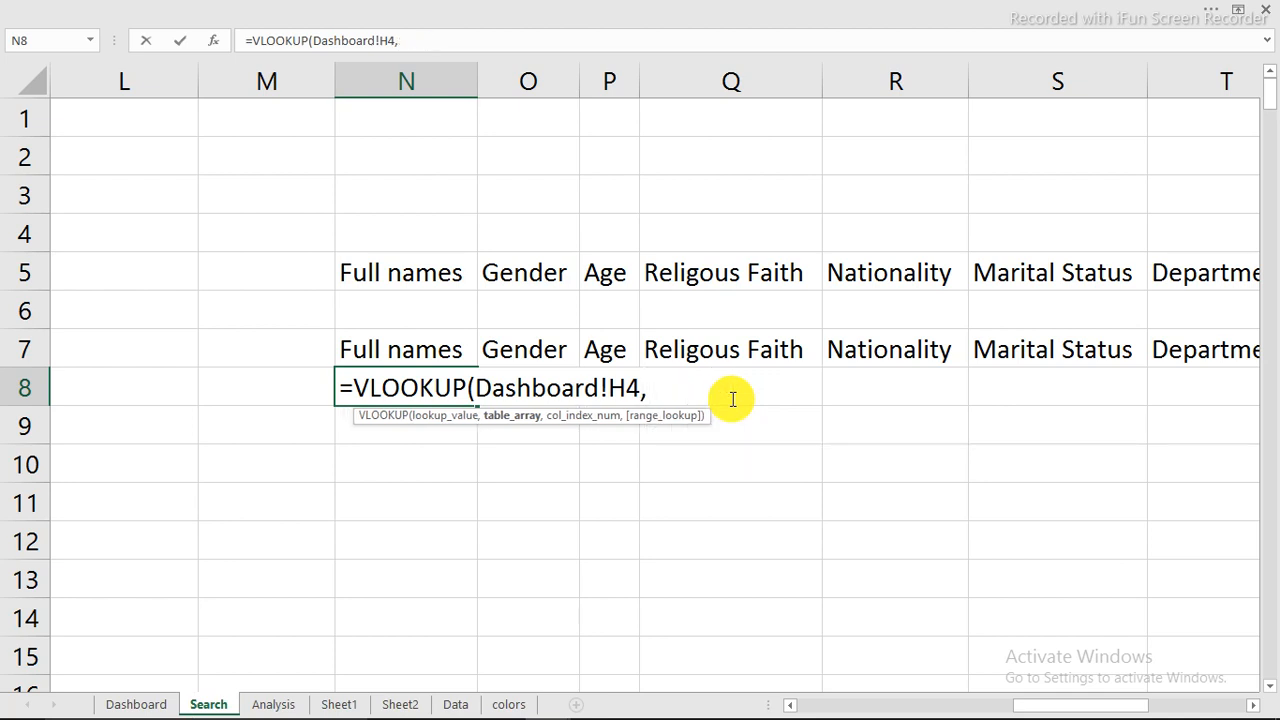
Step: Use the named range Range_search as the table array of N8's VLOOKUP and check the columns it covers
text(ra)
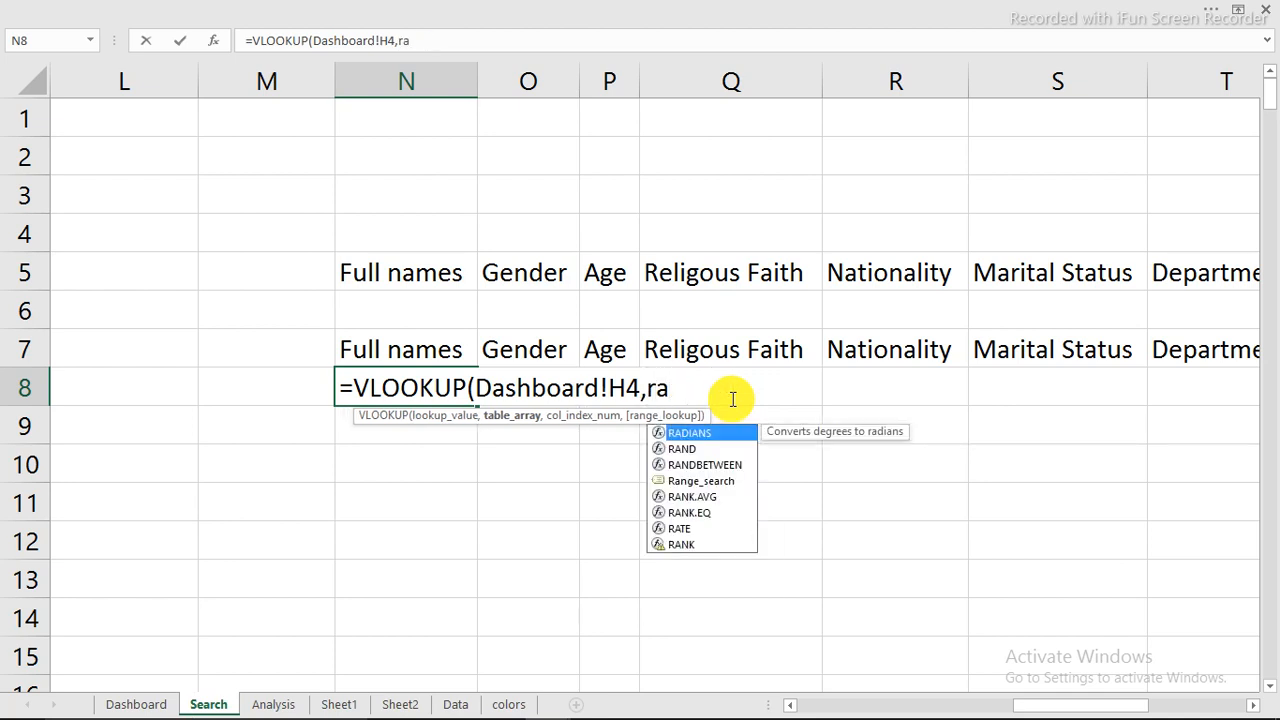
key(Down)
key(Down)
key(Down)
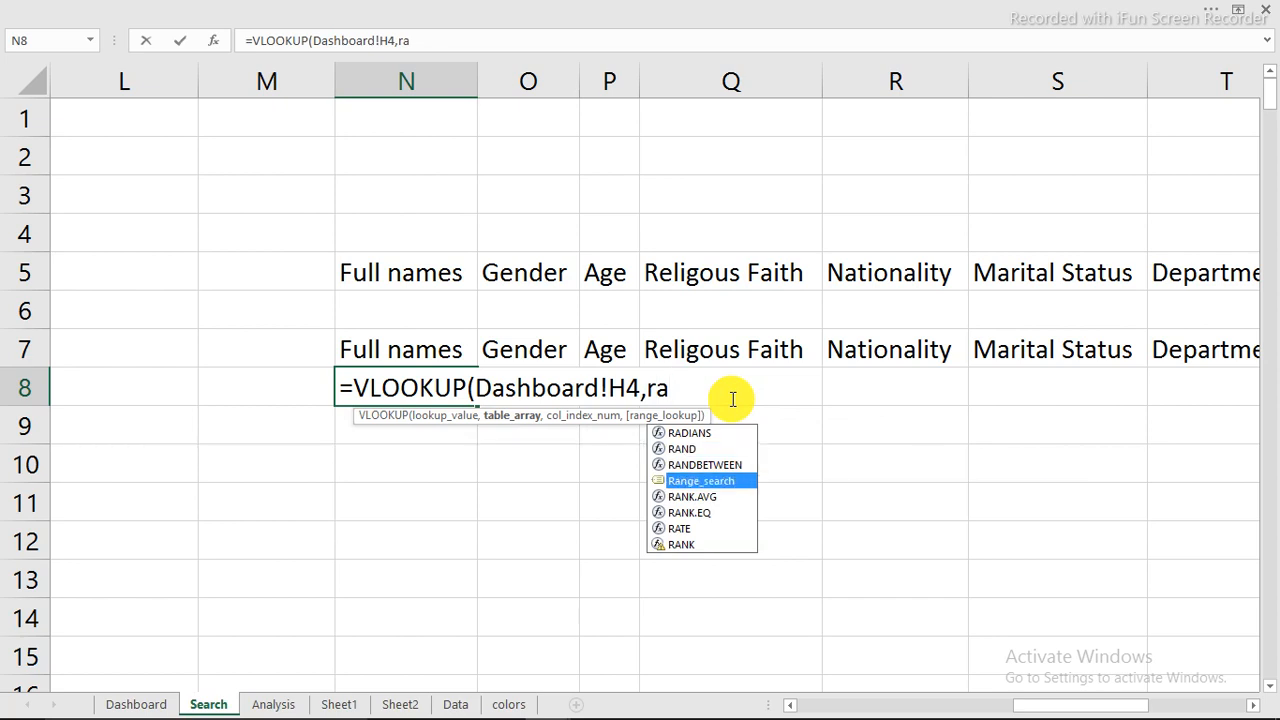
key(Tab)
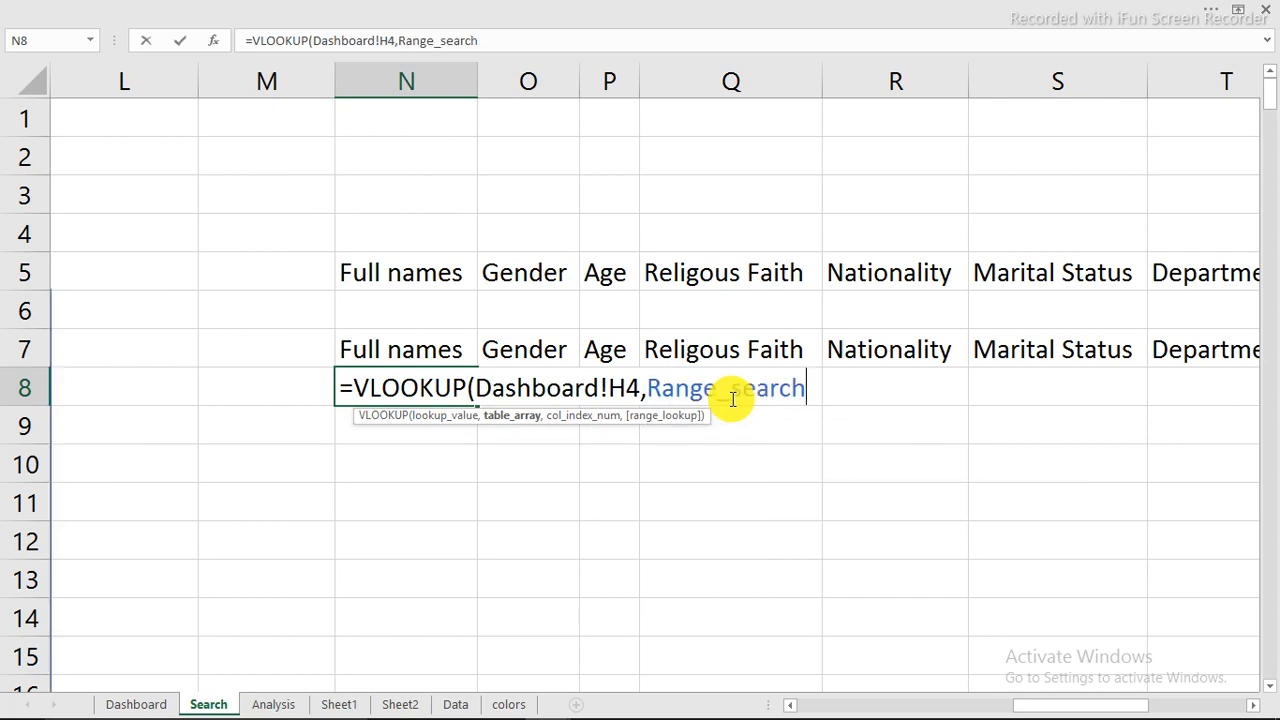
drag(1056, 704, 970, 712)
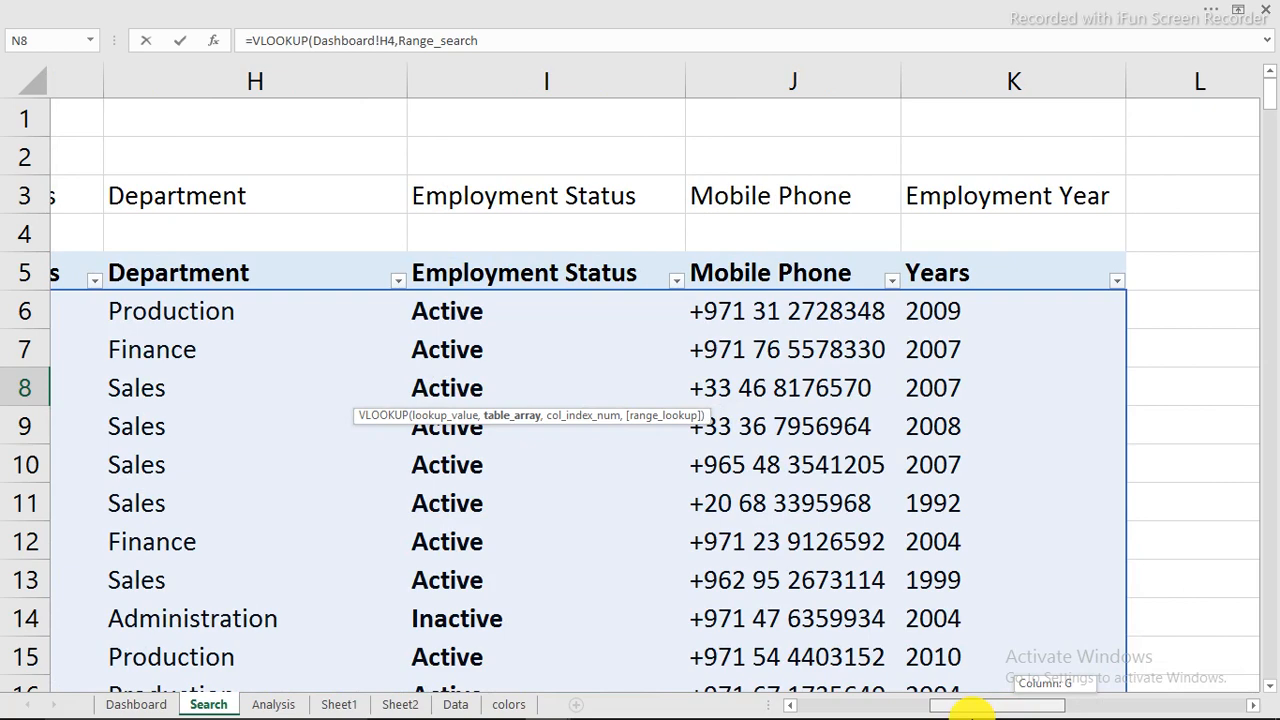
drag(970, 710, 1080, 710)
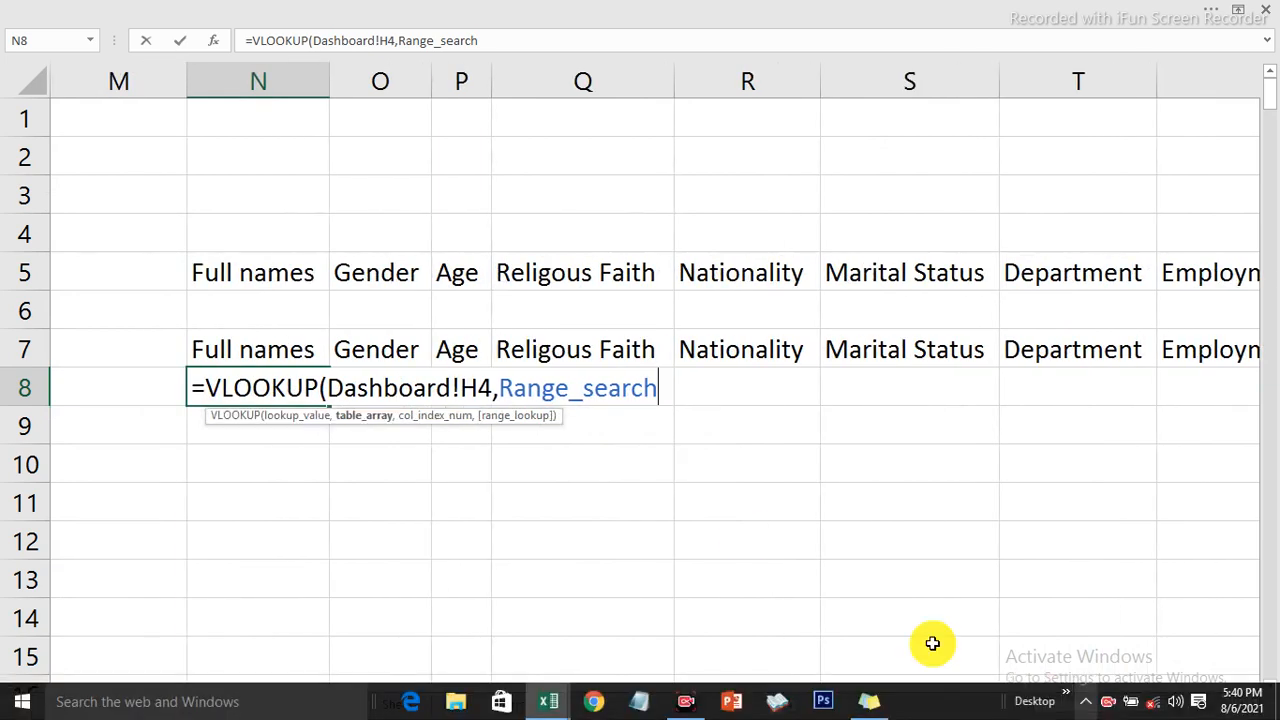
Step: Complete N8's VLOOKUP with column index 1 and match type 0, and autofit column N to the returned name
text(,)
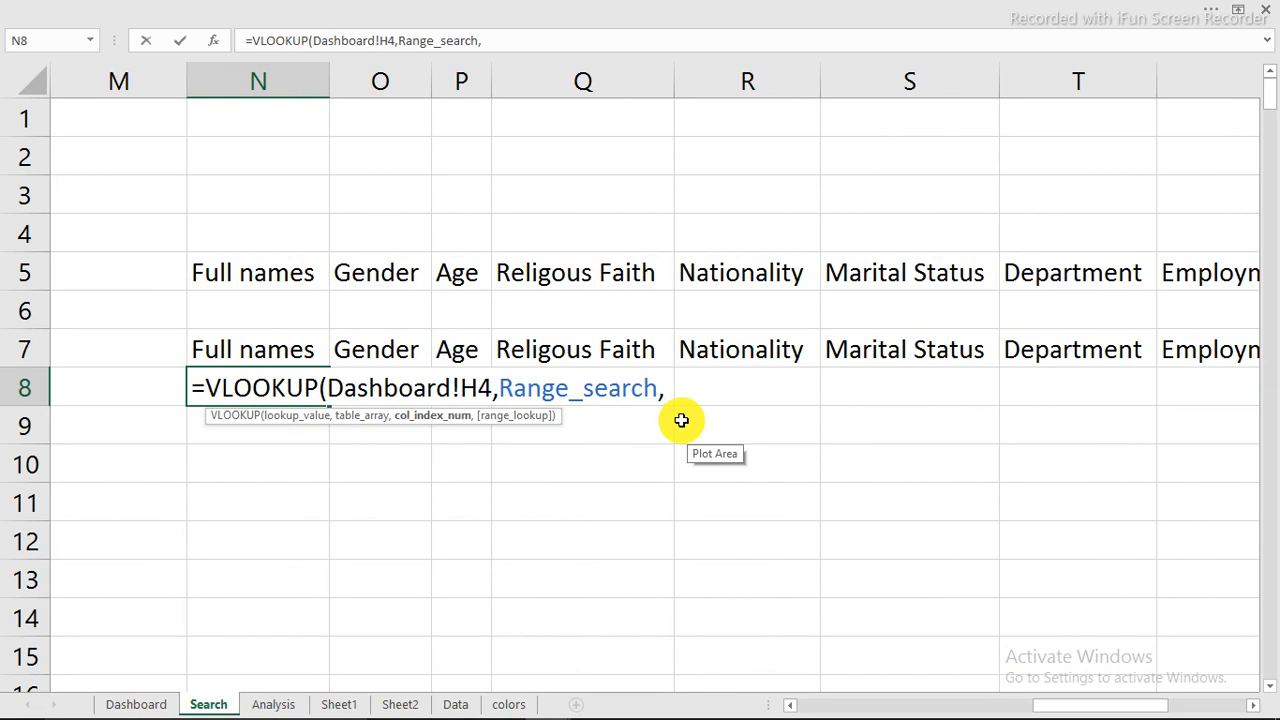
text(1,)
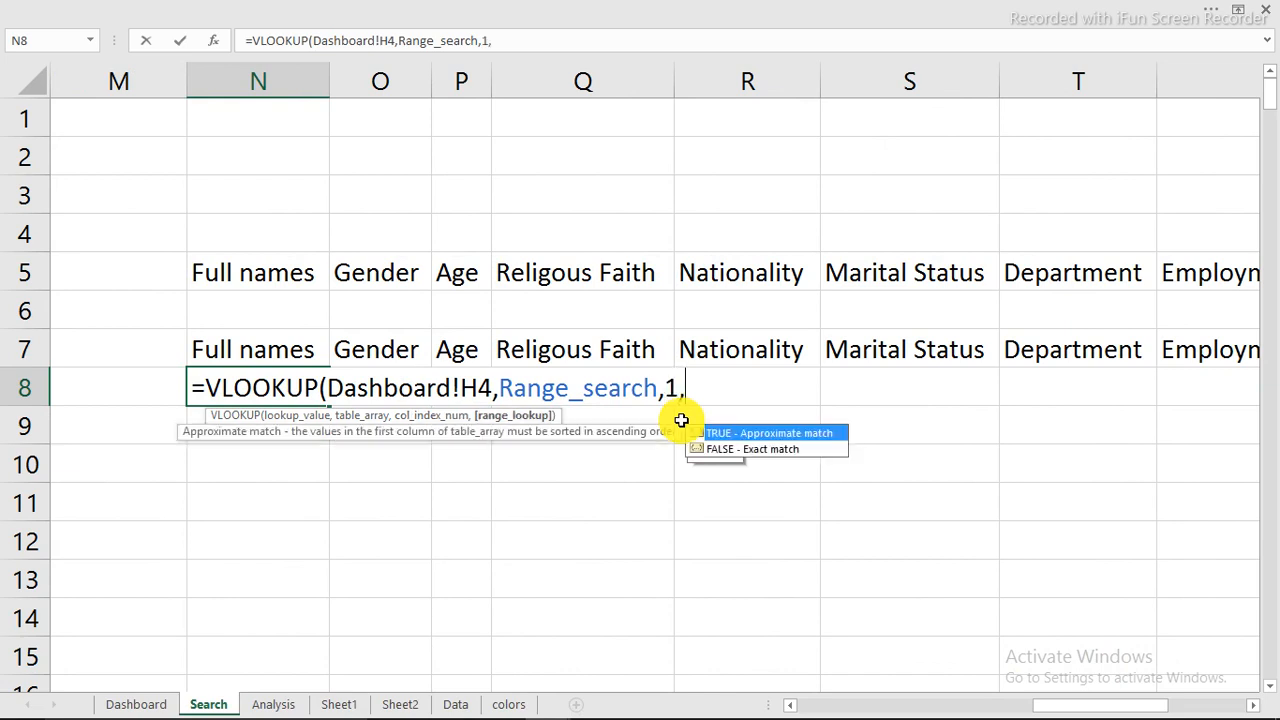
text(0))
key(Return)
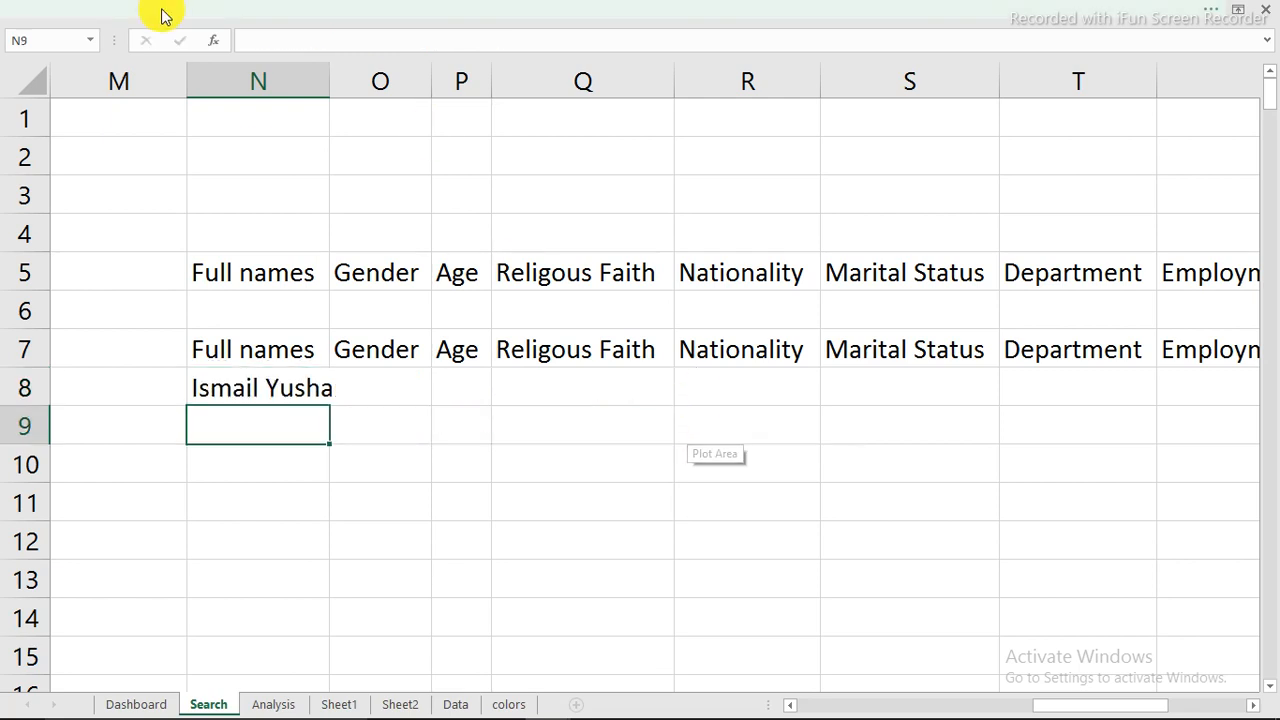
double_click(325, 80)
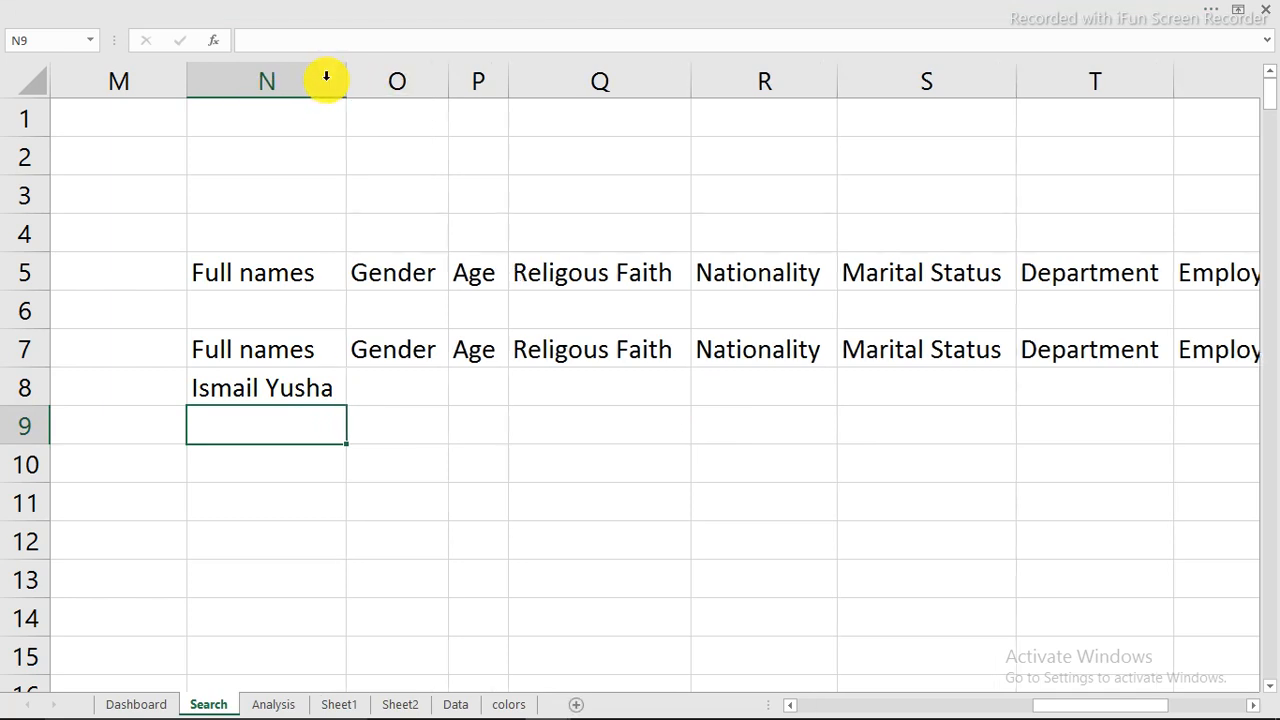
Step: Copy the employee's full name from cell F5 of the Data sheet and paste it as a value into search cell H4 on the Dashboard
click(136, 704)
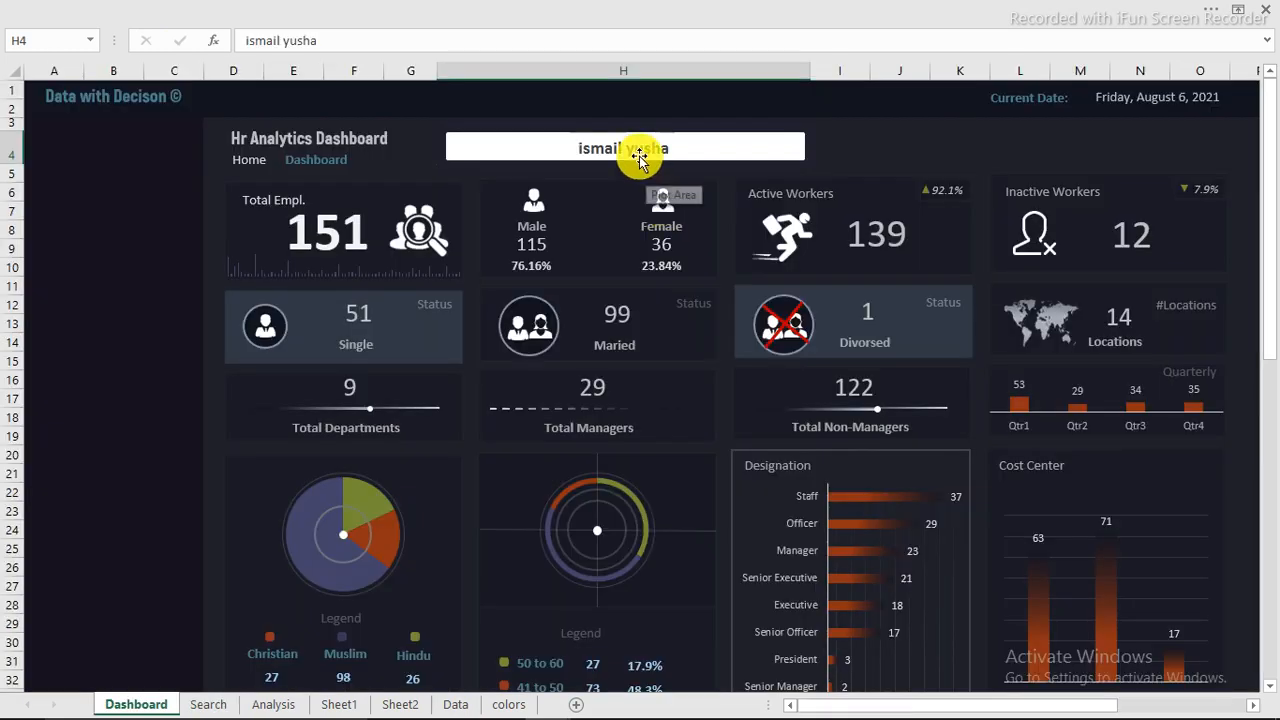
click(458, 704)
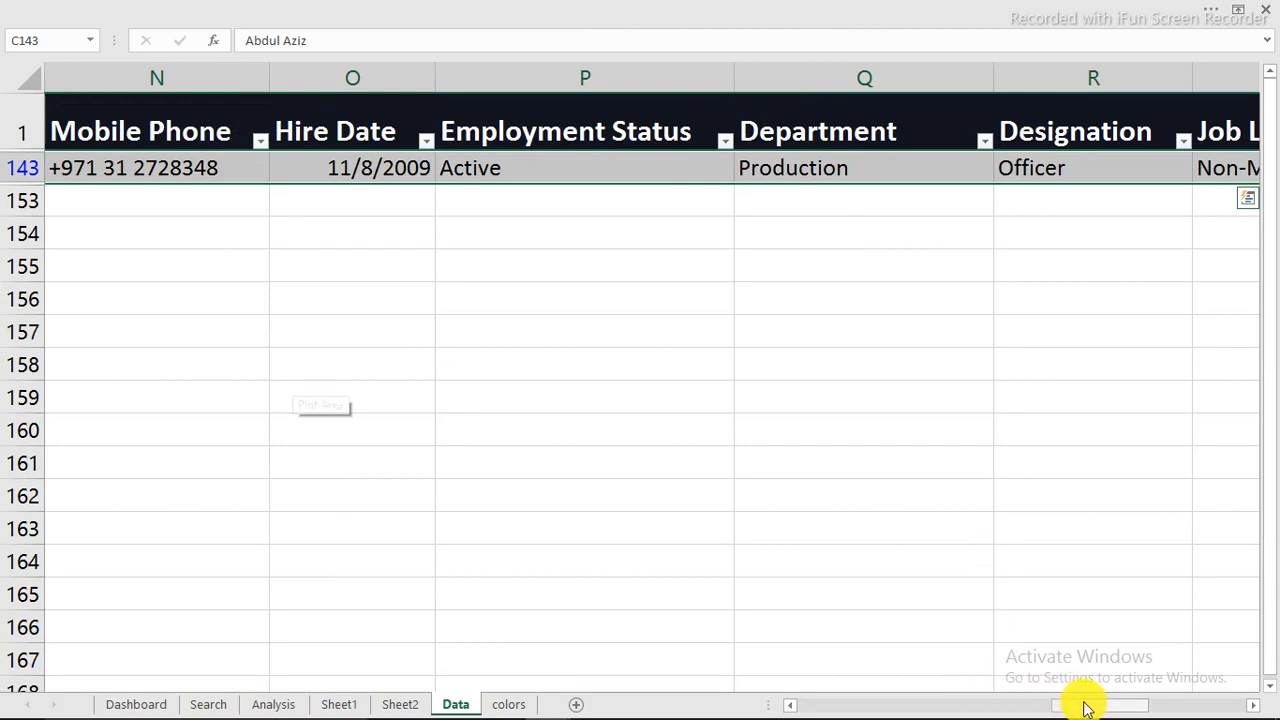
drag(1086, 703, 793, 706)
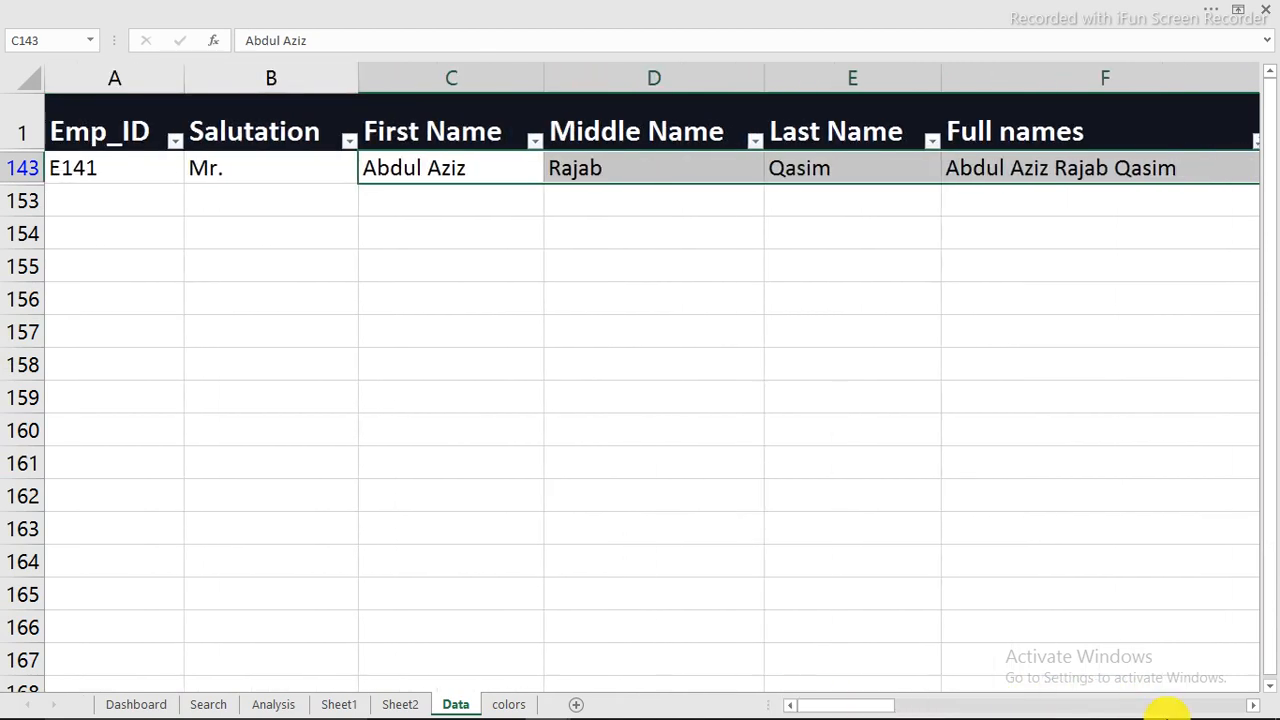
mouse_move(1167, 718)
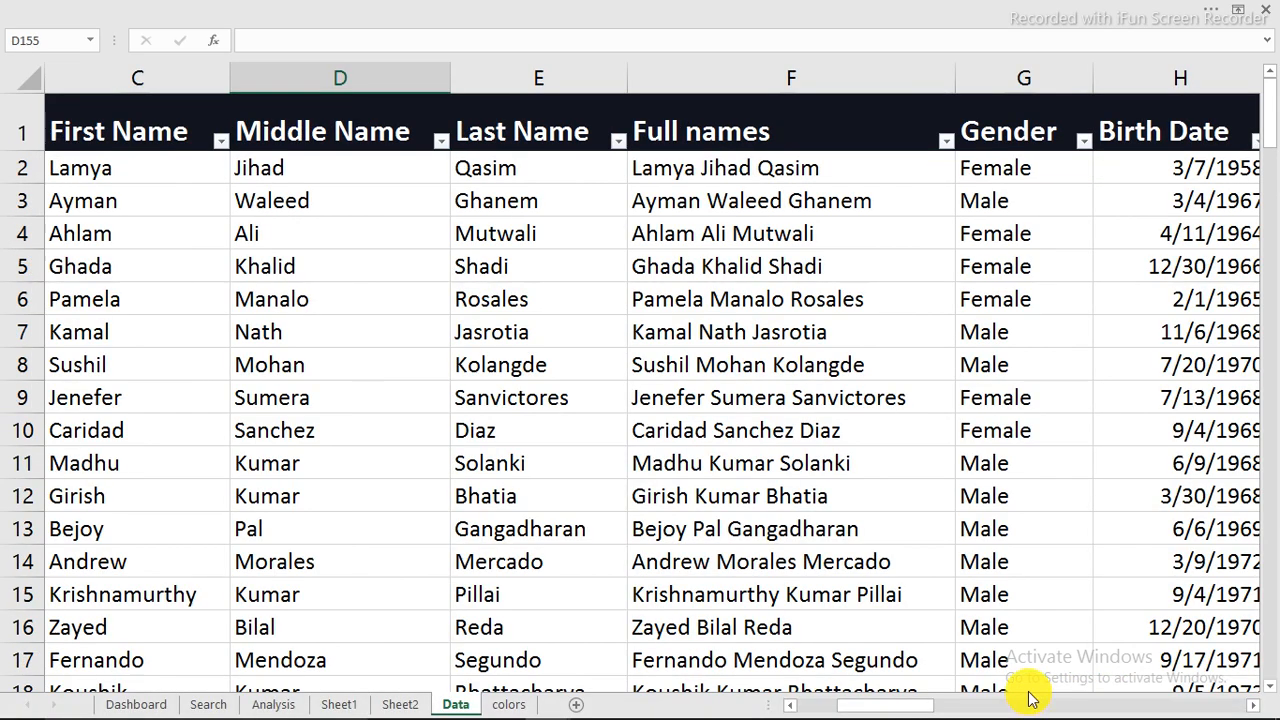
click(708, 268)
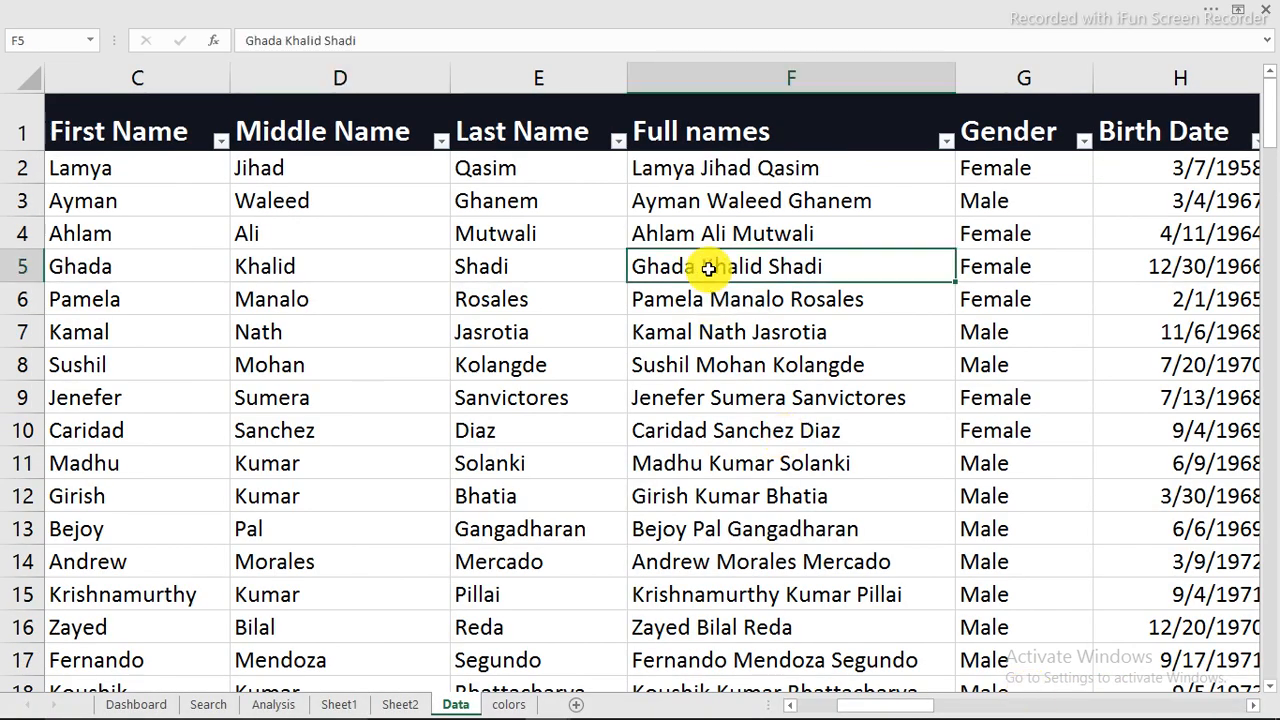
right_click(708, 268)
key(Escape)
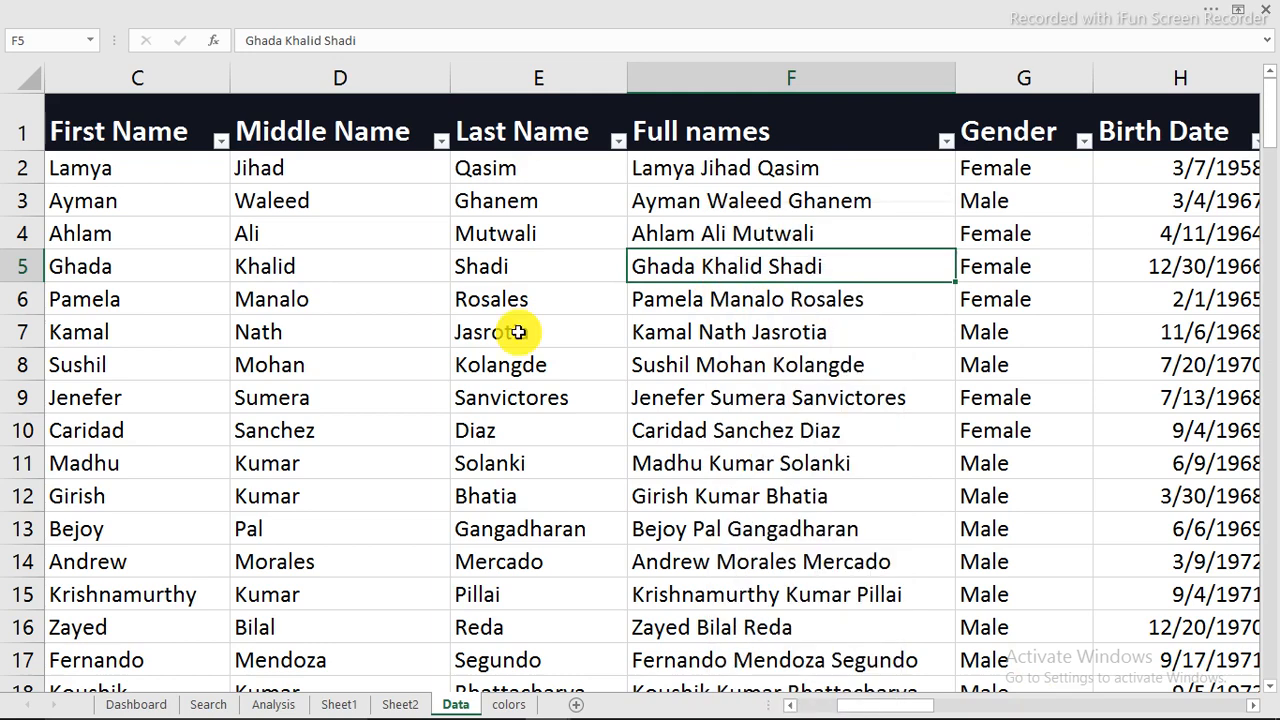
key(ctrl+c)
click(130, 702)
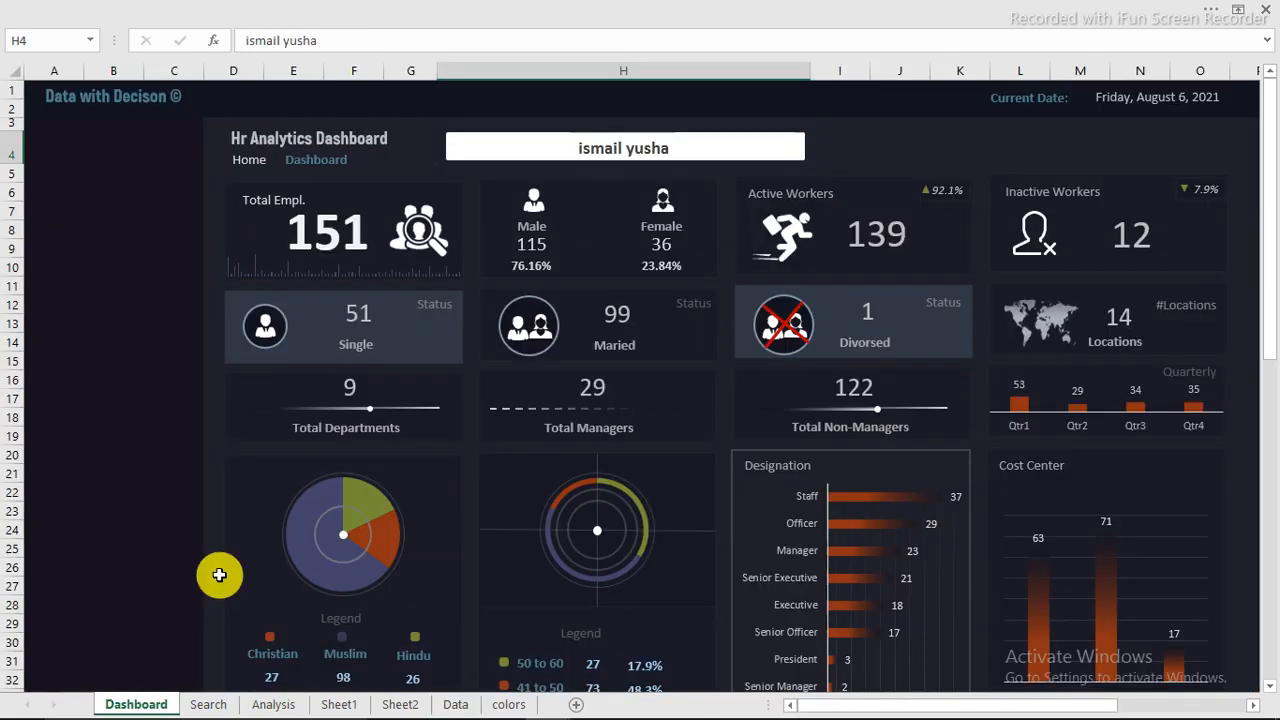
right_click(651, 147)
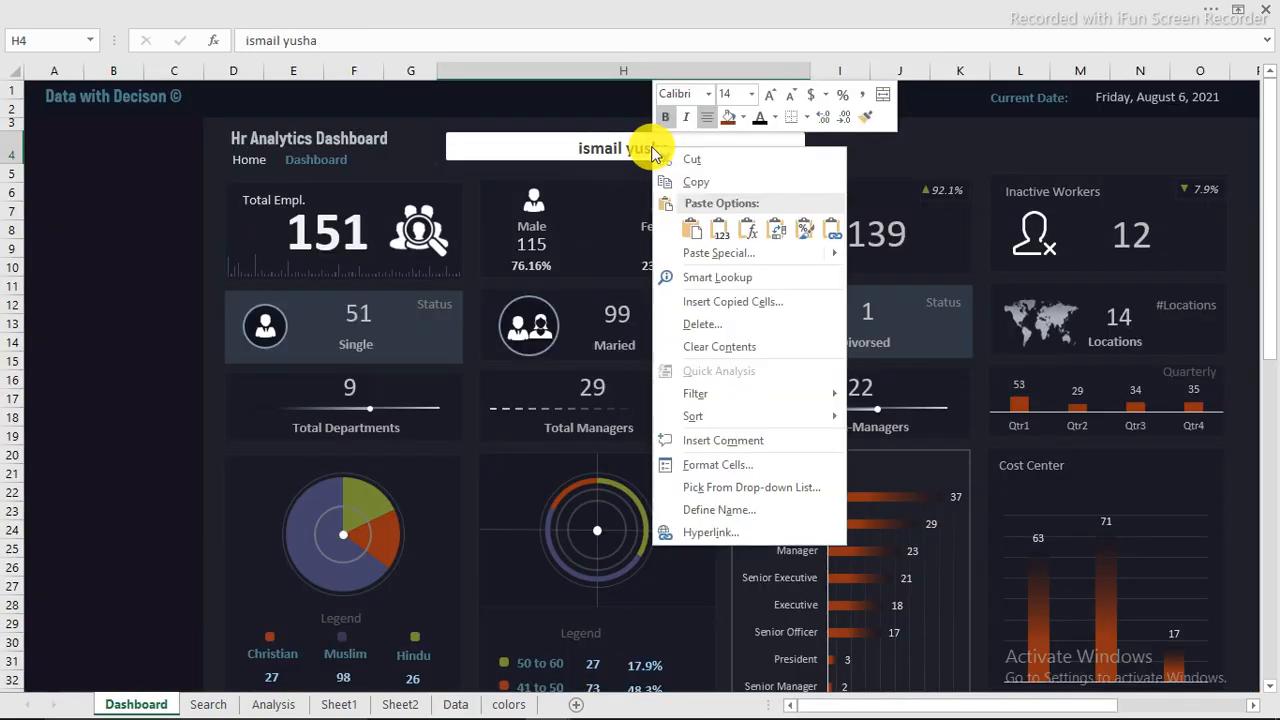
click(720, 237)
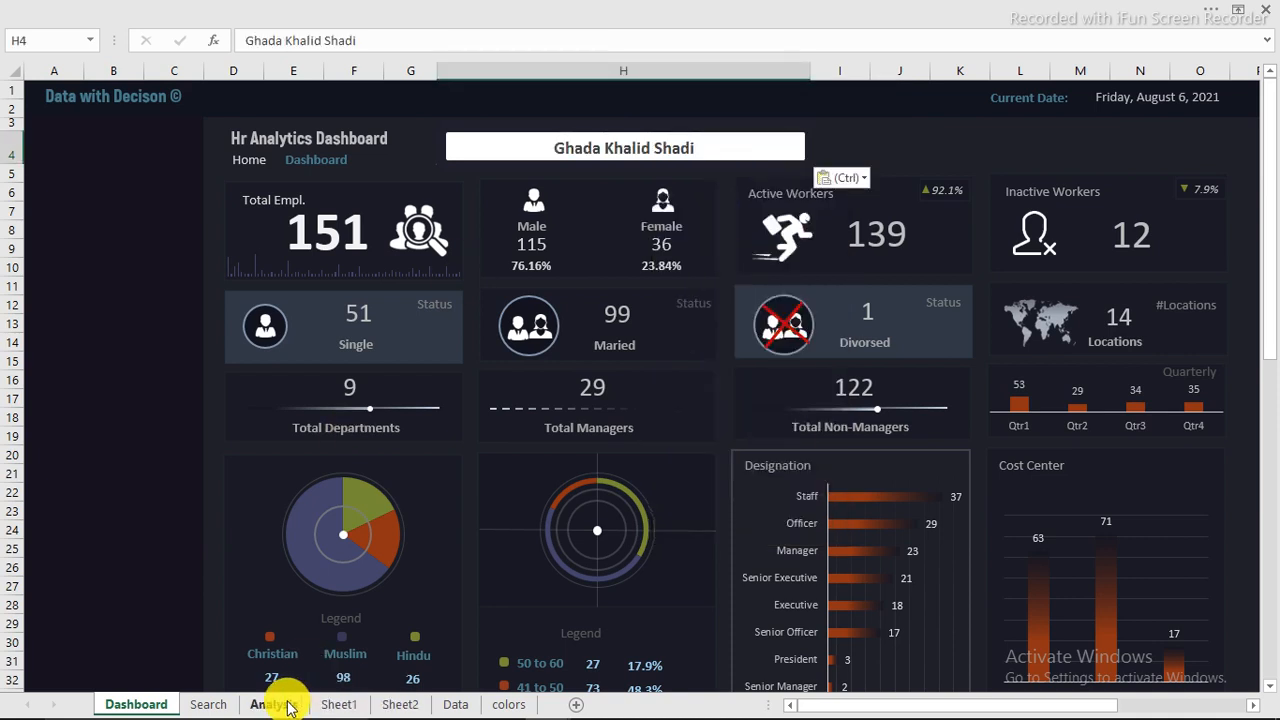
Step: On the Search sheet, autofit column N, fill N8's VLOOKUP across row 8 through column S, and inspect the copied formulas
click(207, 705)
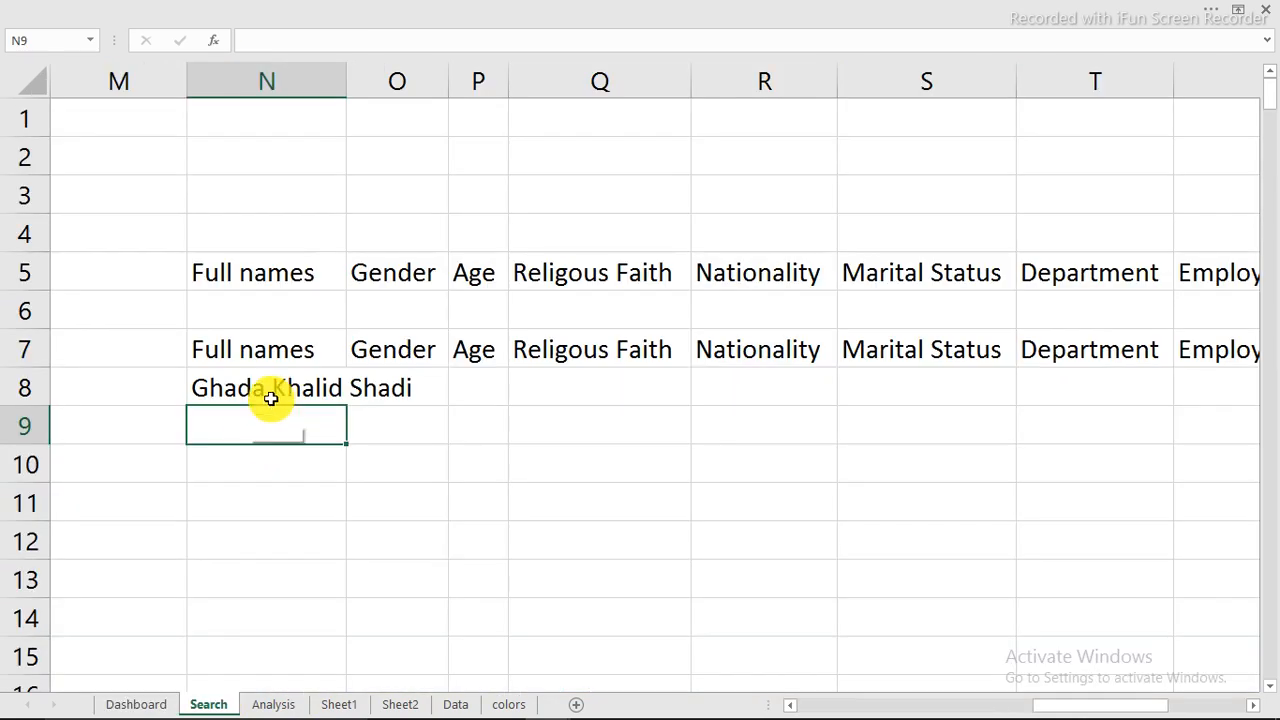
double_click(346, 72)
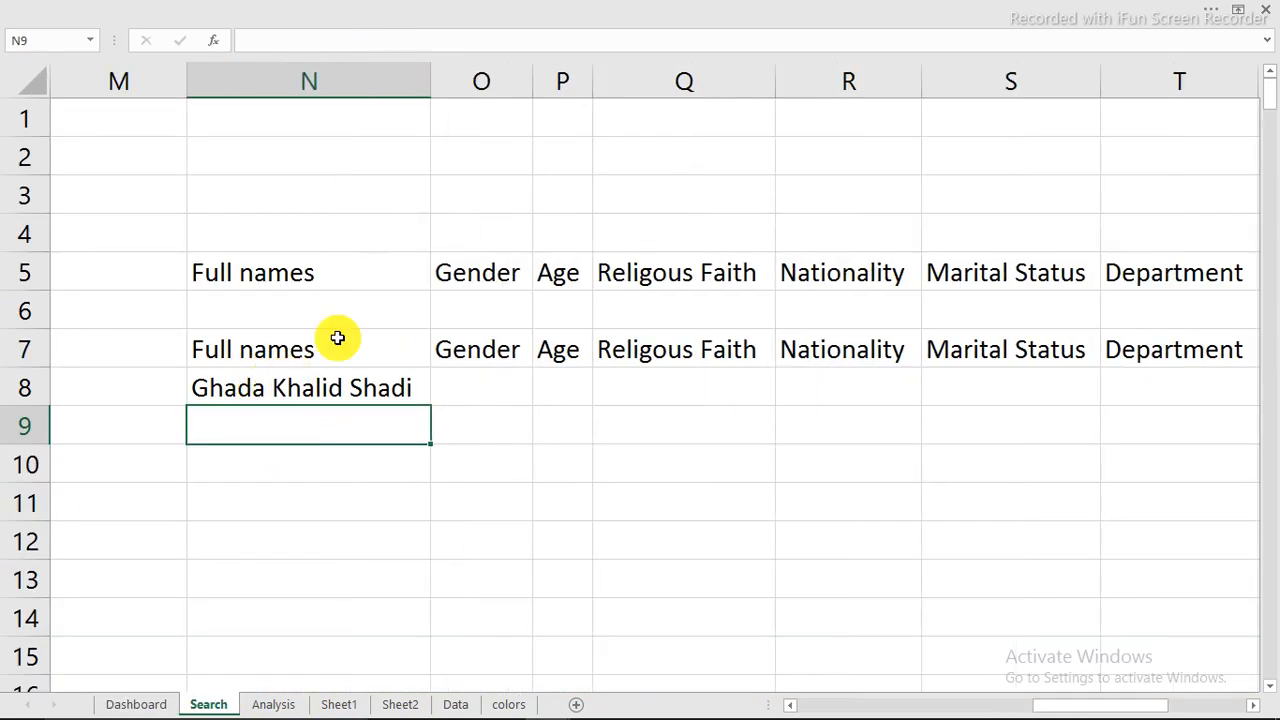
click(337, 392)
drag(431, 409, 1100, 400)
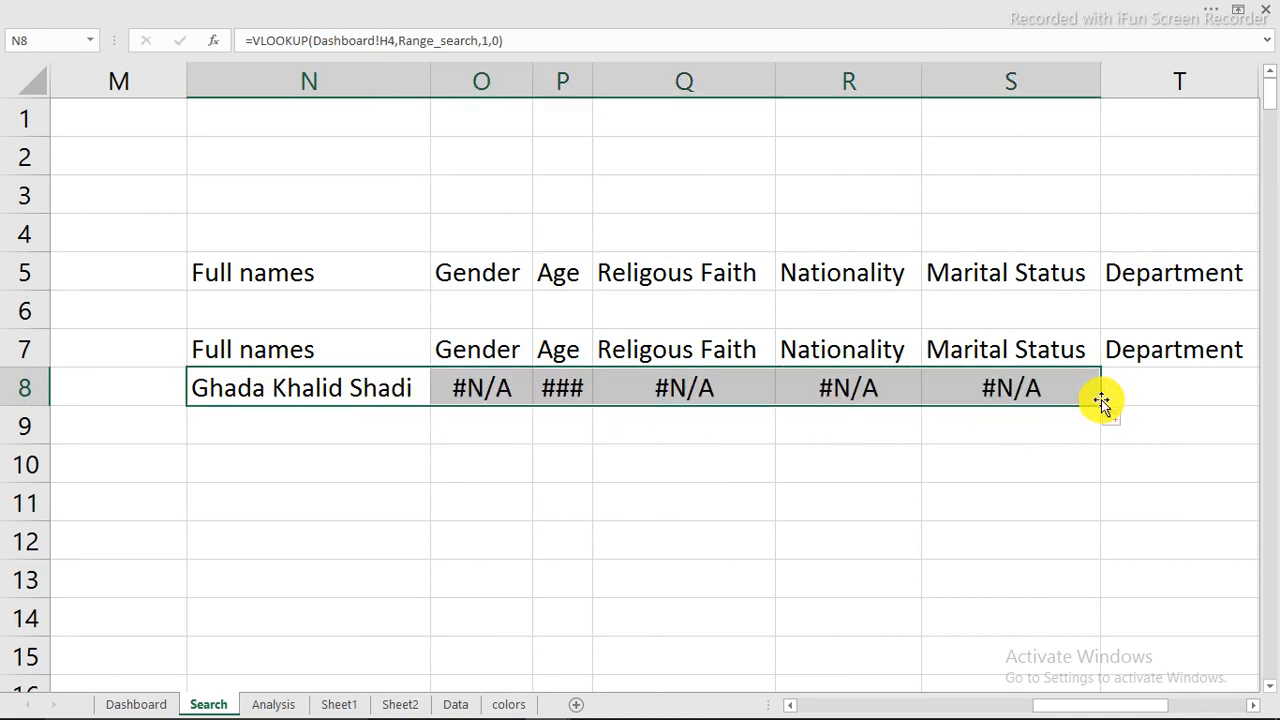
click(495, 388)
click(562, 390)
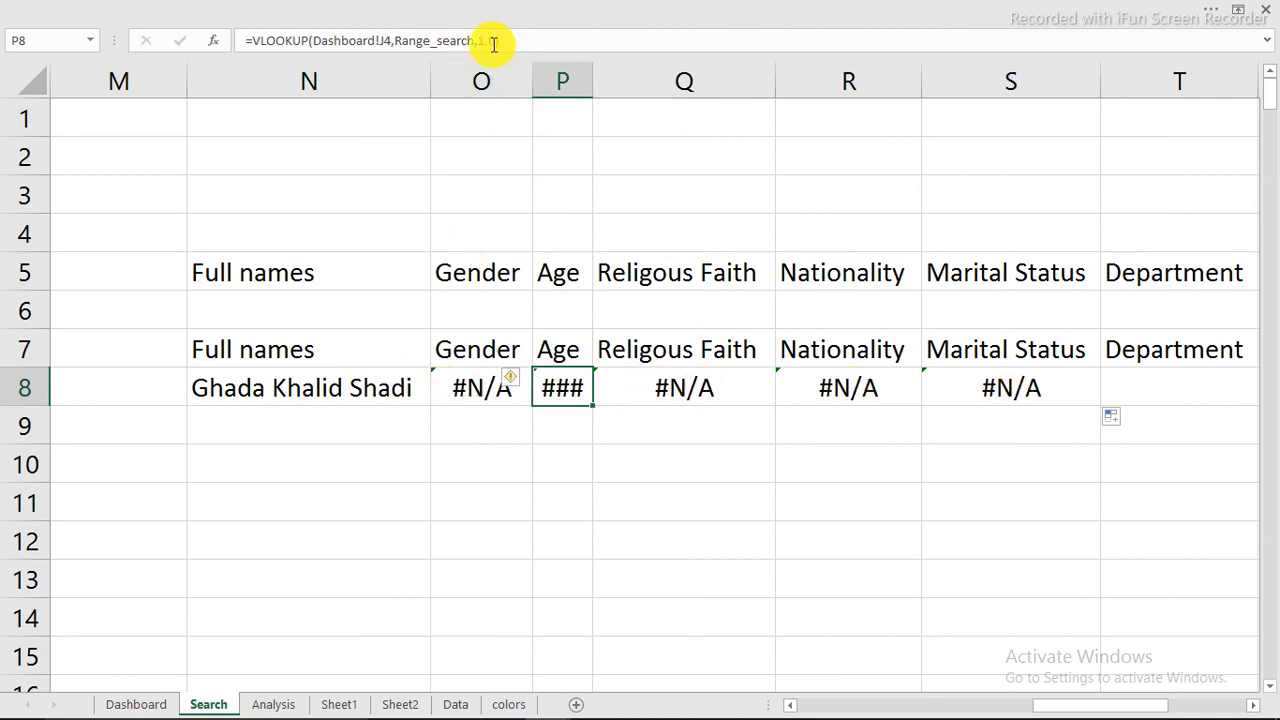
Step: Replace the column index in N8's VLOOKUP with a MATCH function that uses header cell N7 as its lookup value
click(387, 388)
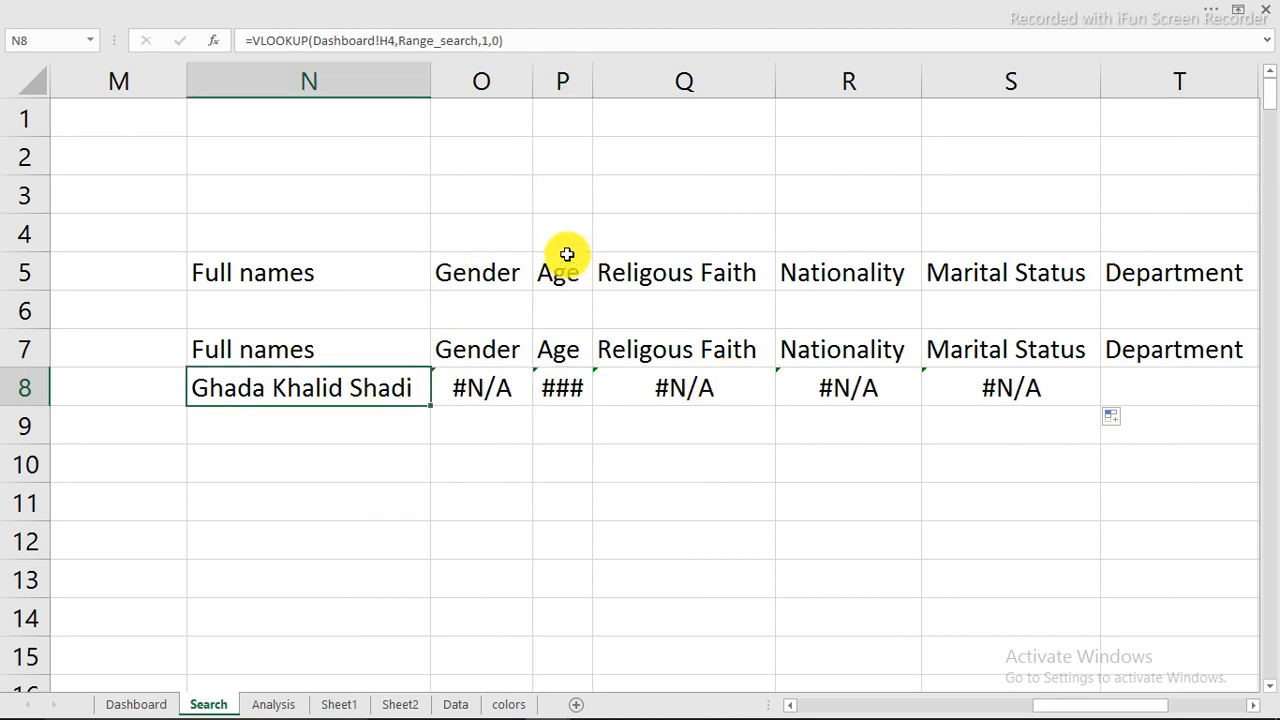
click(487, 40)
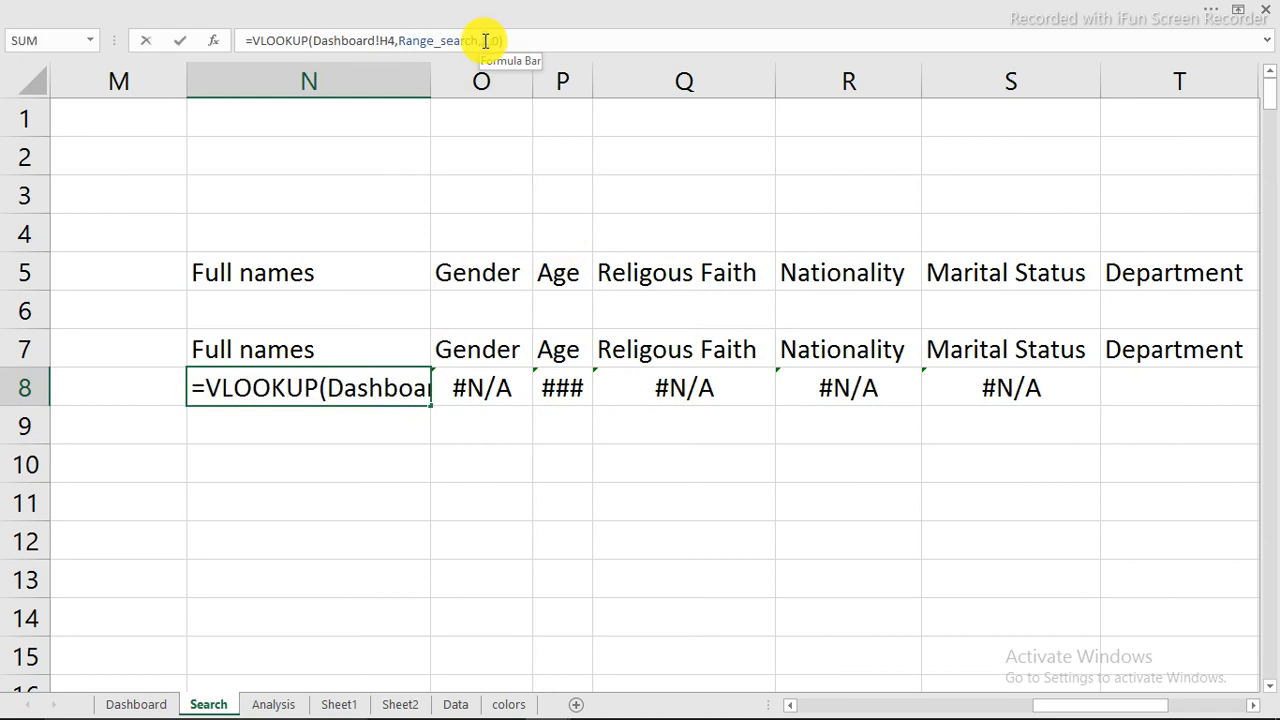
text(,mat)
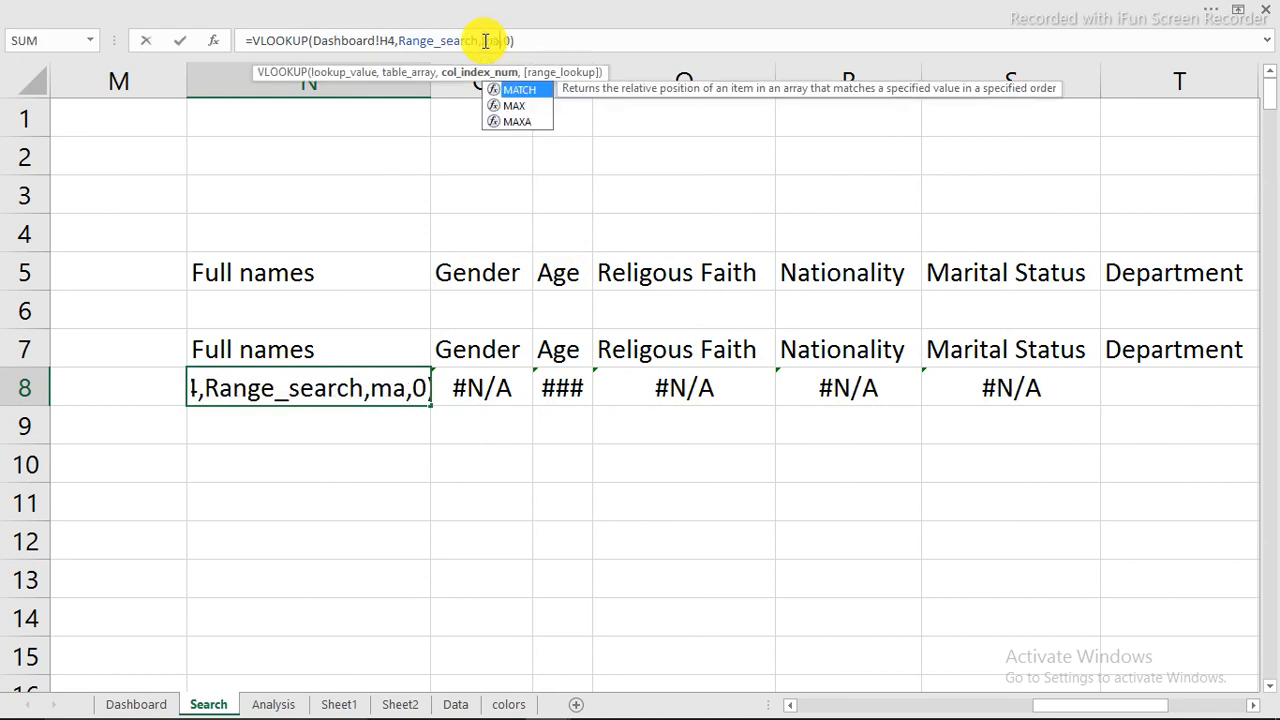
key(Tab)
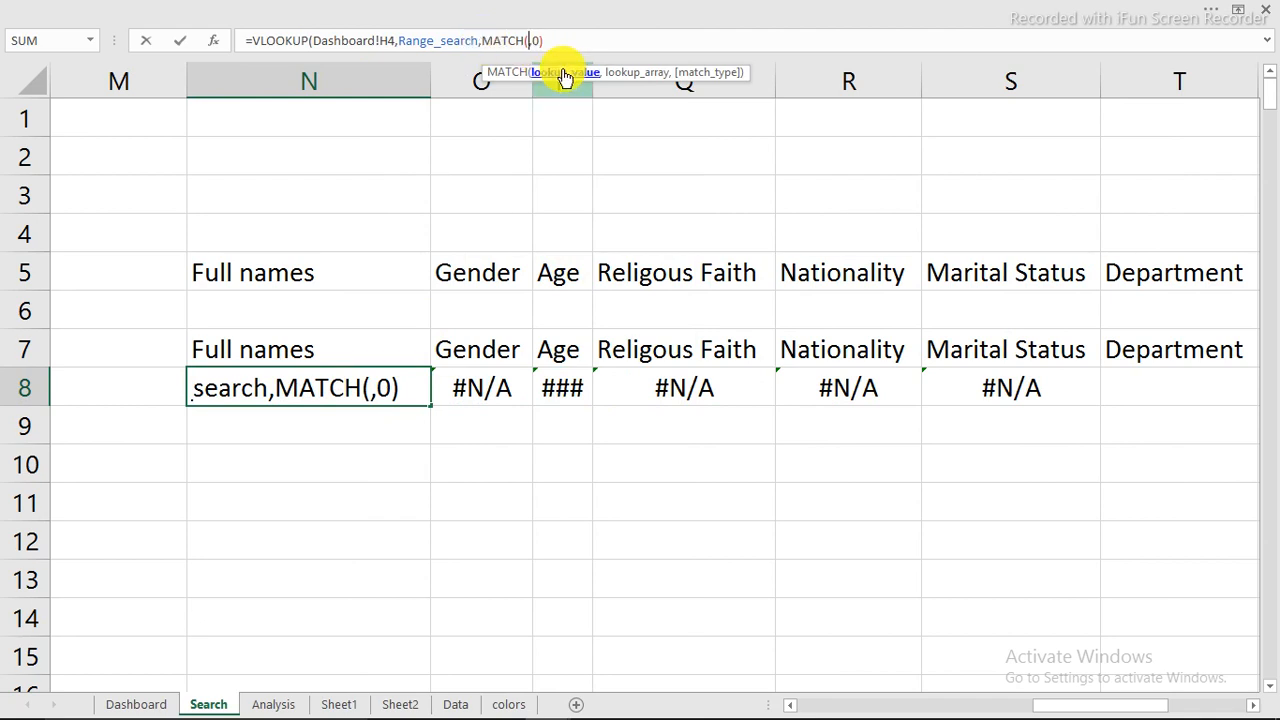
click(296, 349)
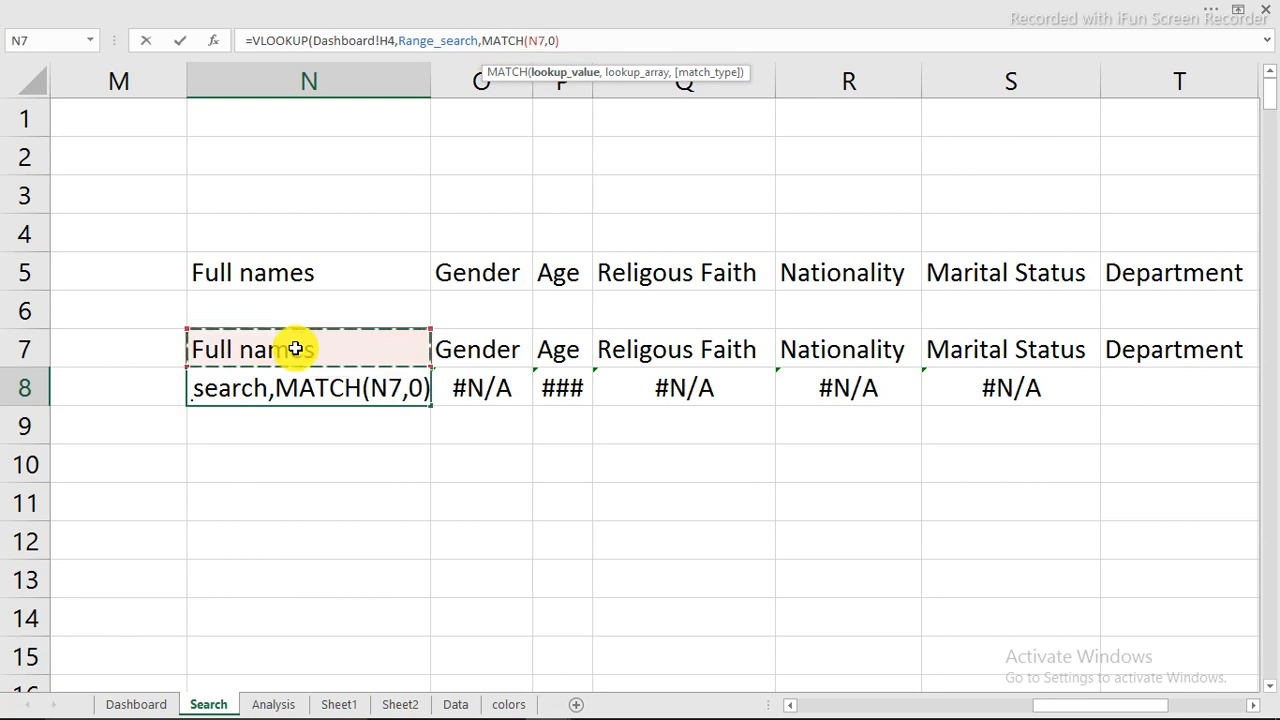
text(,)
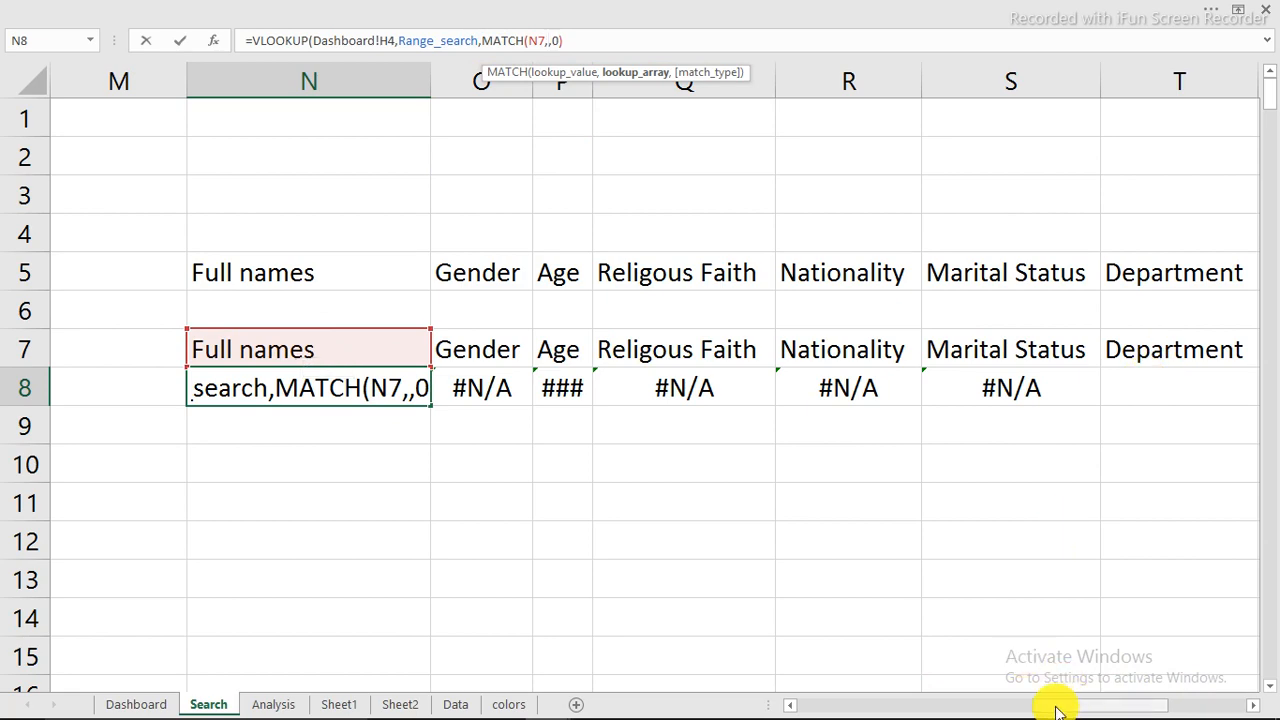
Step: Set the MATCH lookup array to B5:K5 with match type 0, and complete the VLOOKUP with range lookup 0
drag(1057, 710, 820, 708)
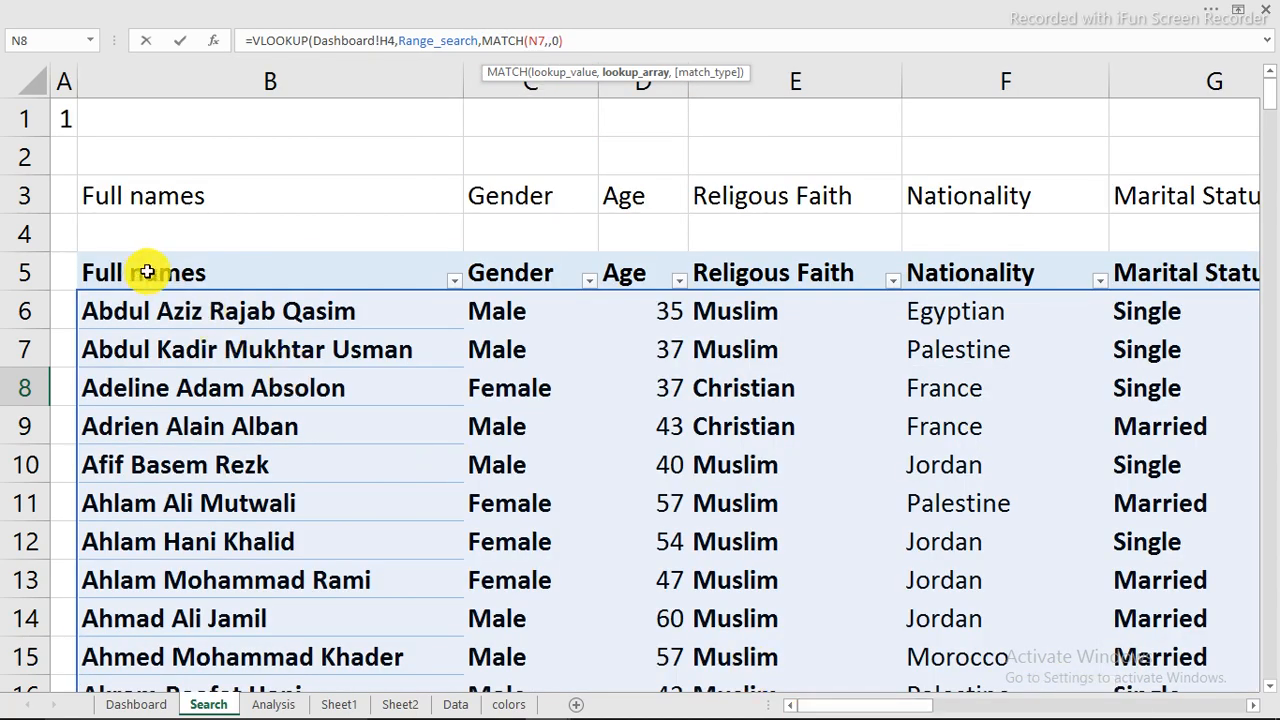
click(313, 277)
drag(313, 277, 1012, 277)
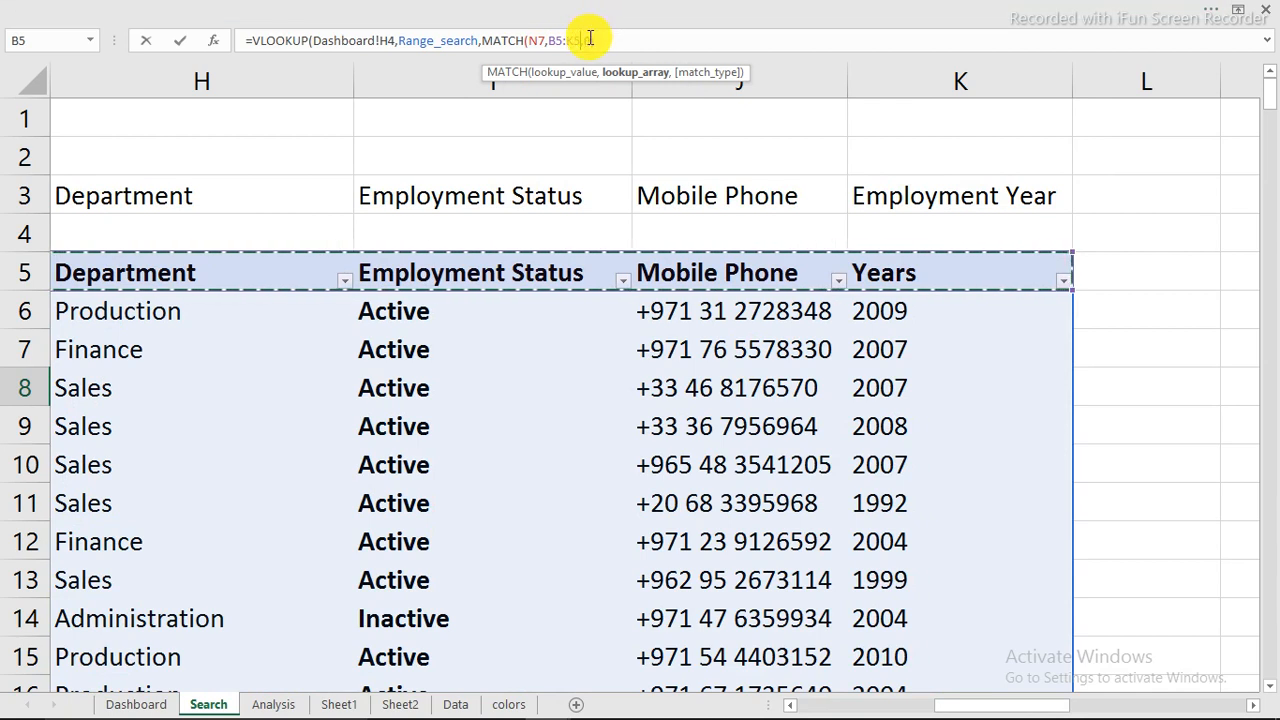
text(,)
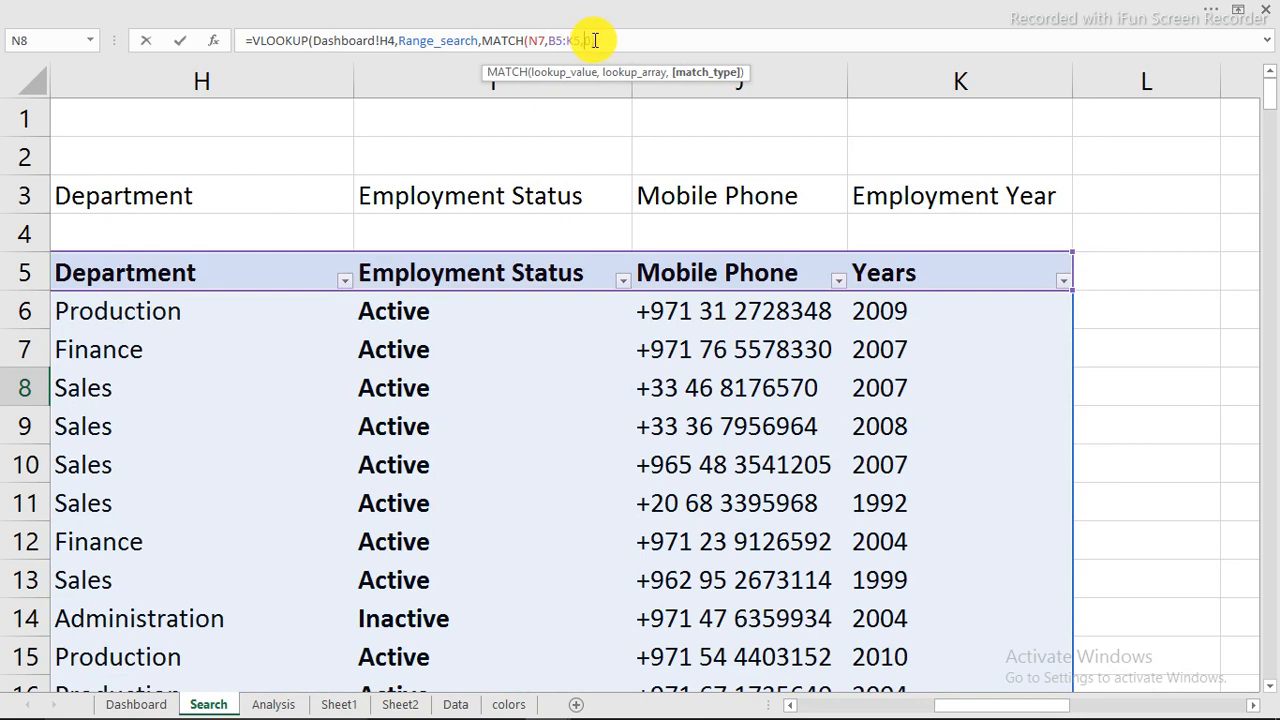
text(0))
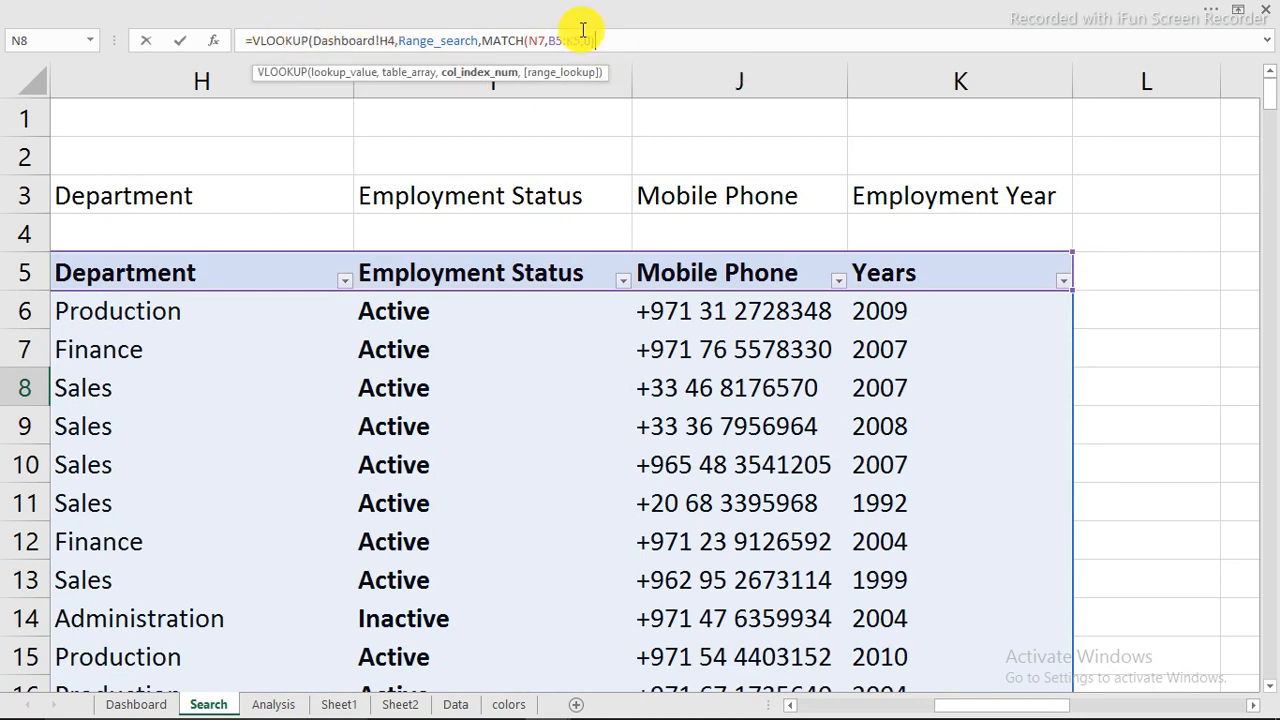
text(,)
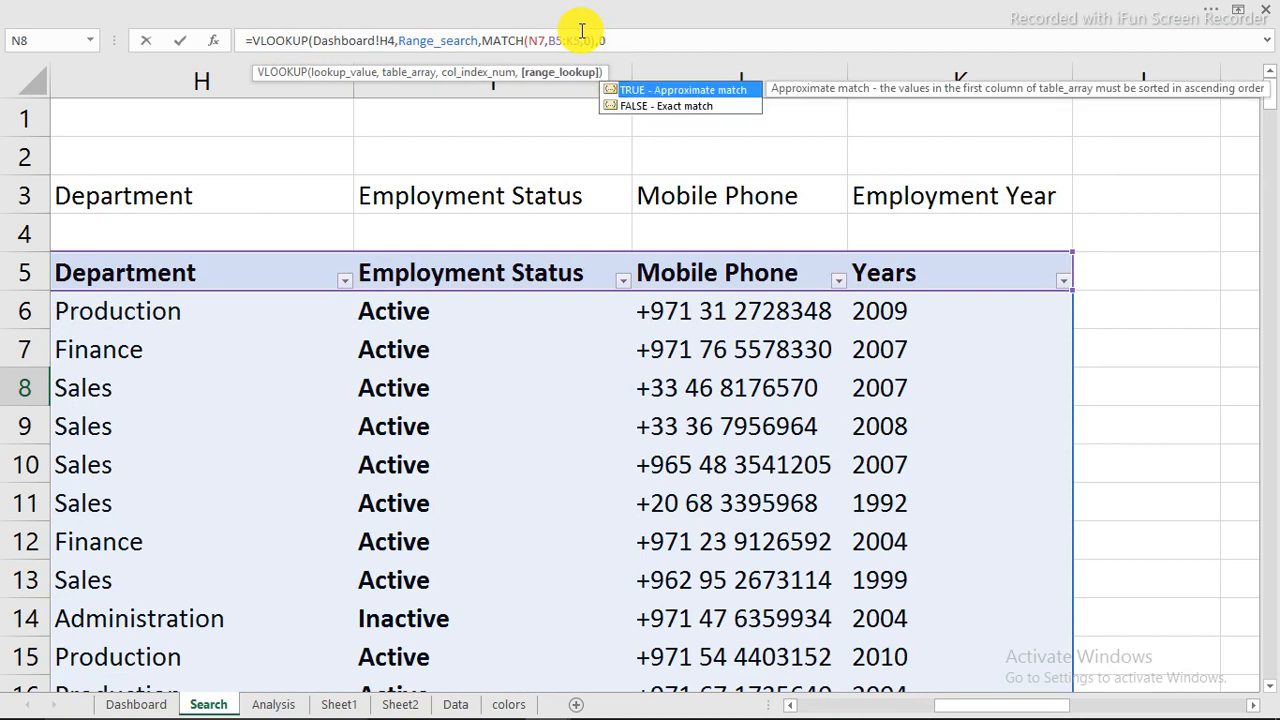
text(0))
text())
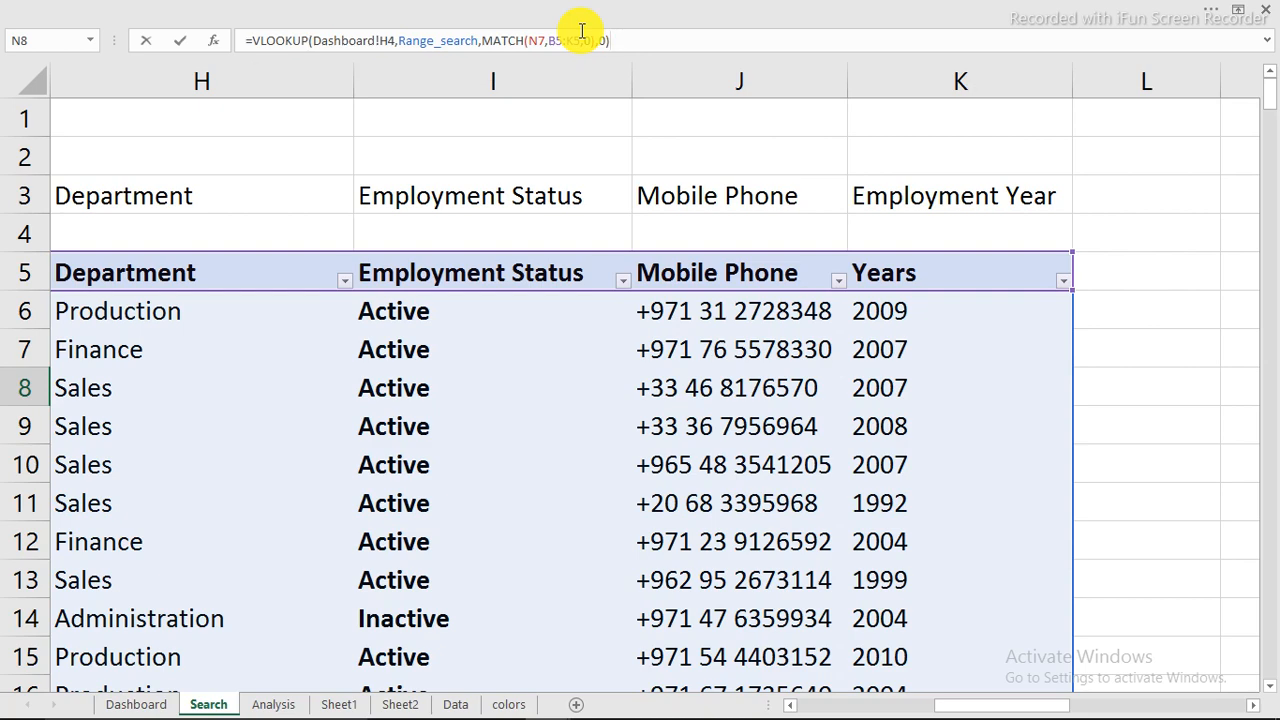
key(Return)
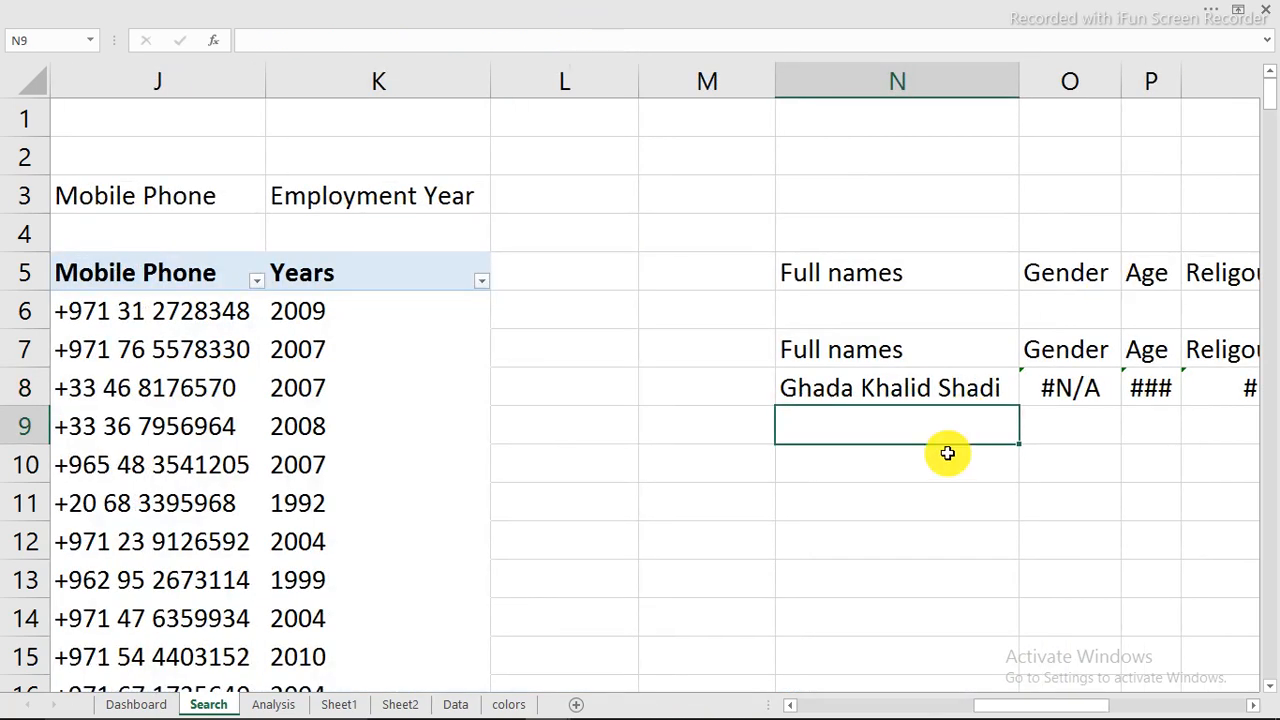
Step: Fill N8's formula across row 8 through column T and inspect the references in the copied formulas
drag(1033, 707, 1114, 703)
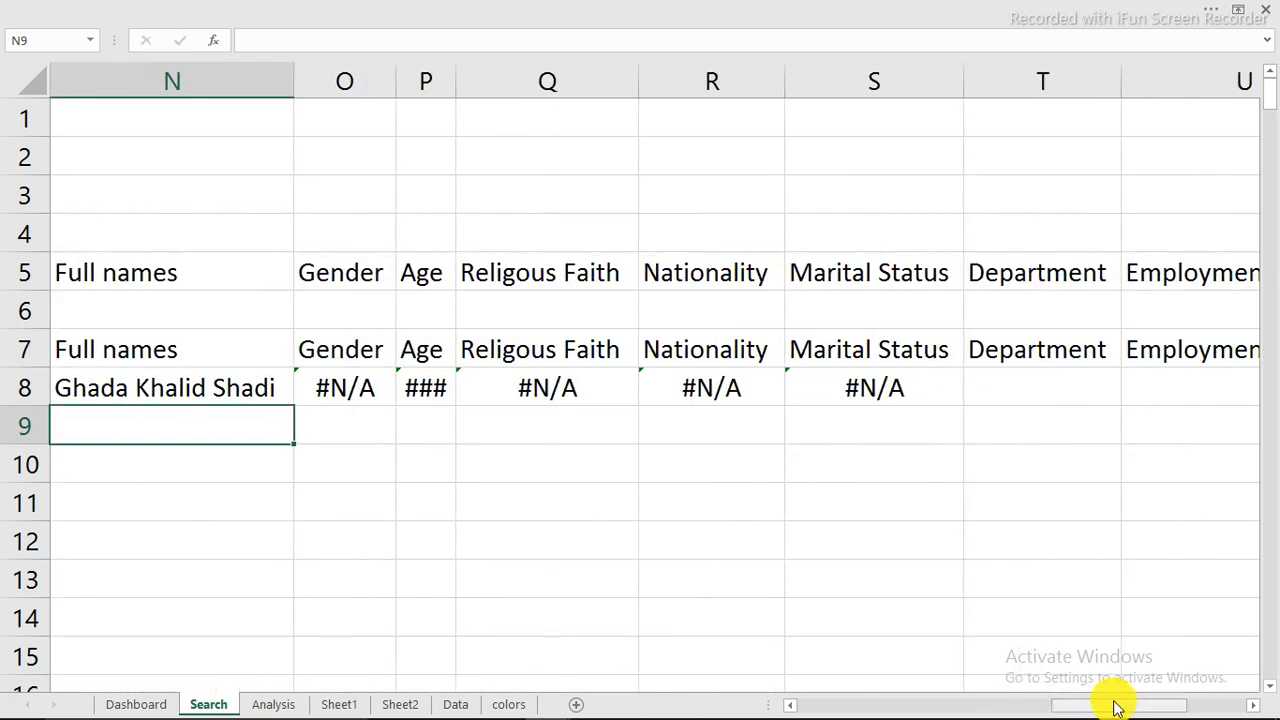
click(250, 390)
drag(295, 406, 1137, 386)
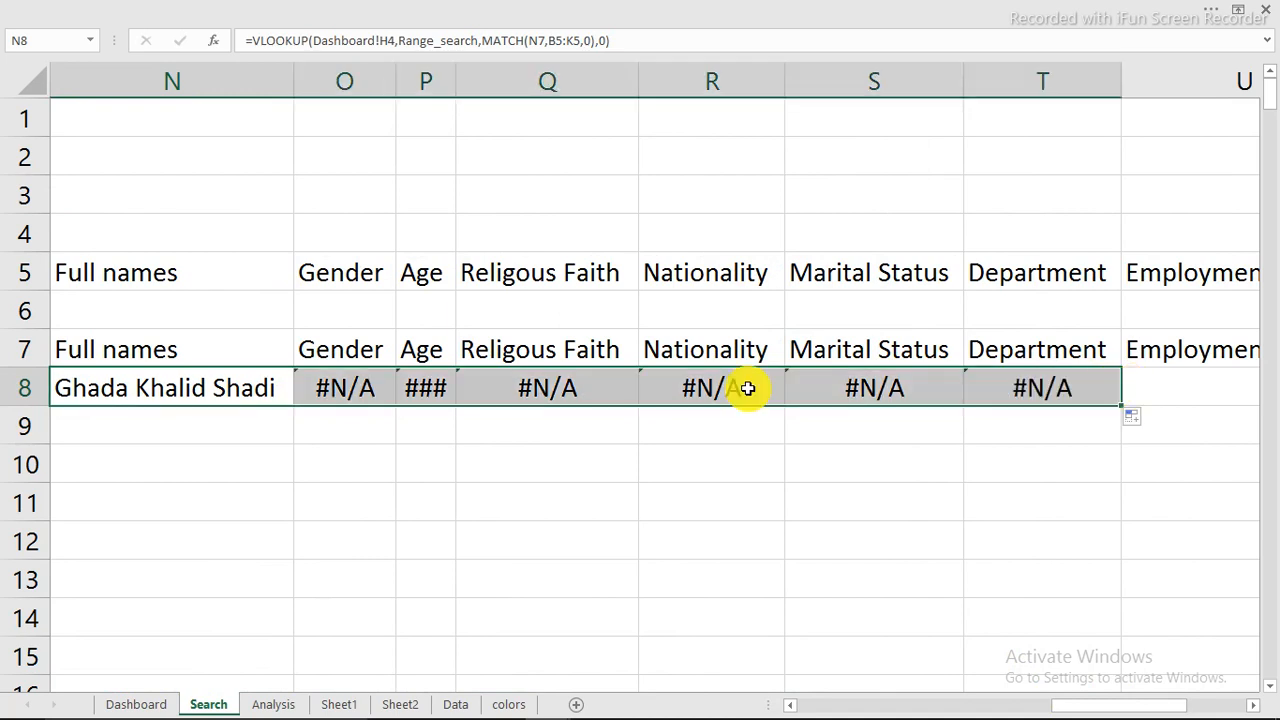
click(523, 388)
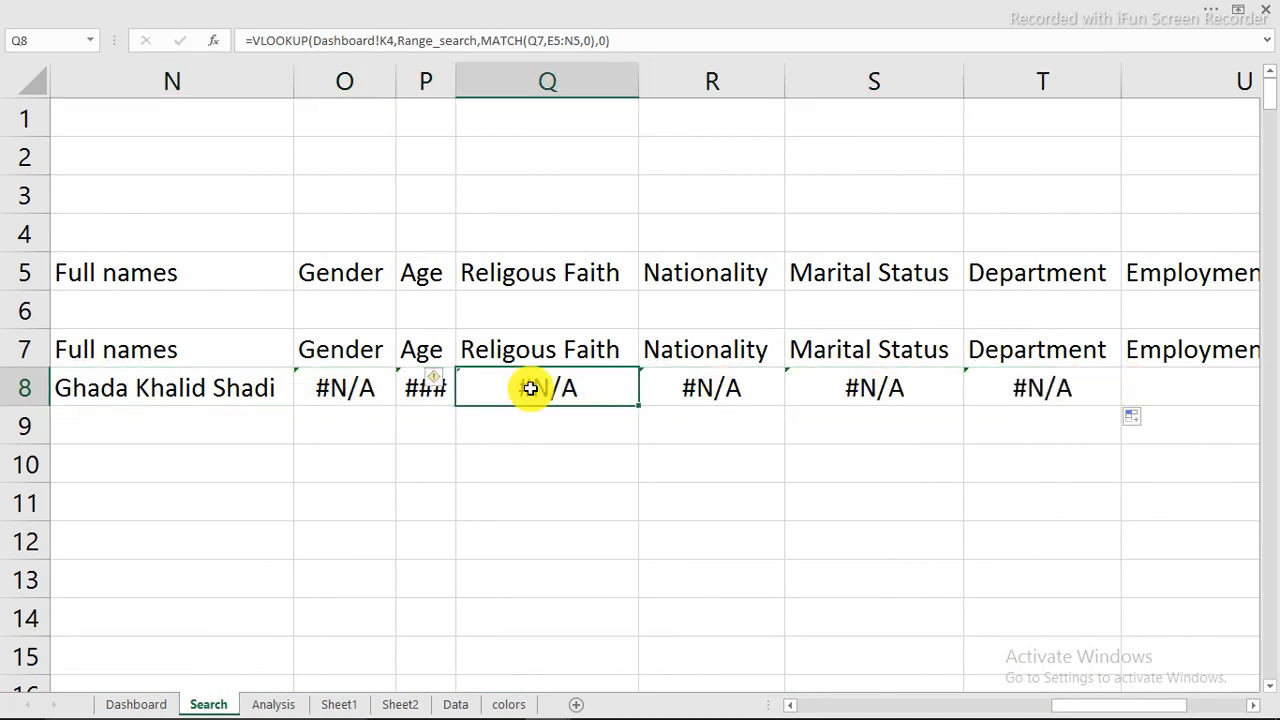
click(1033, 385)
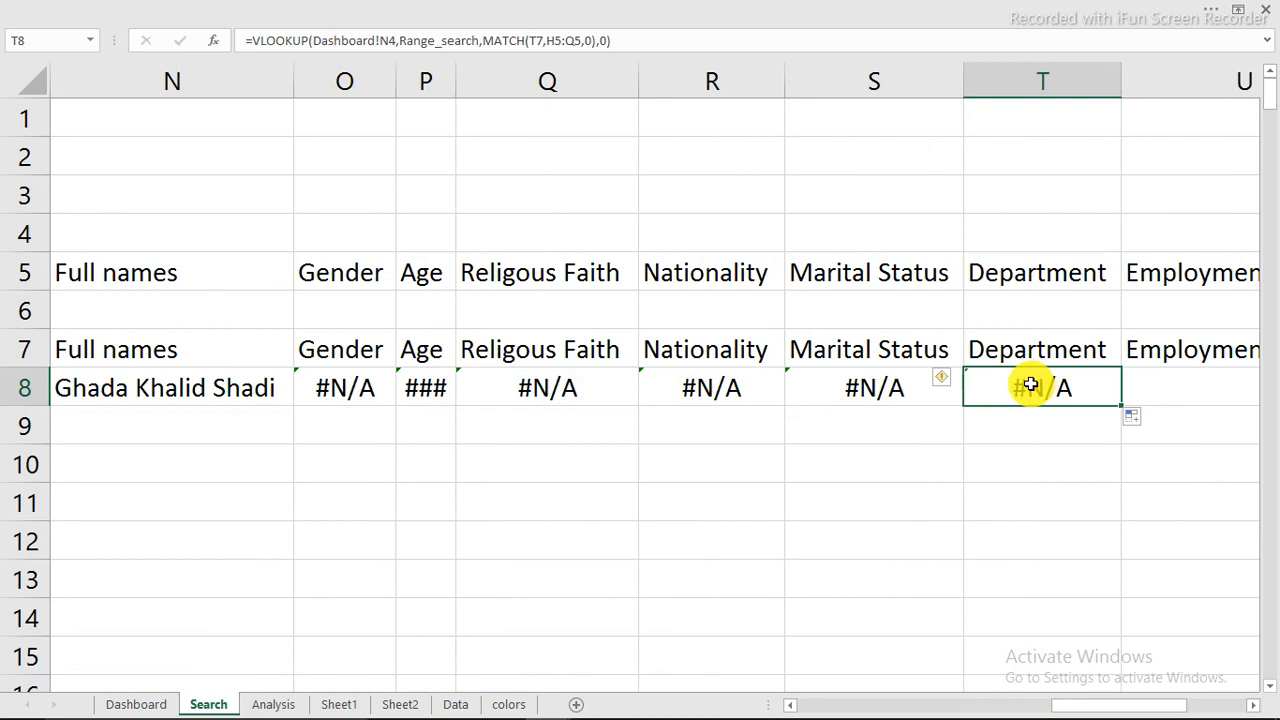
double_click(1030, 385)
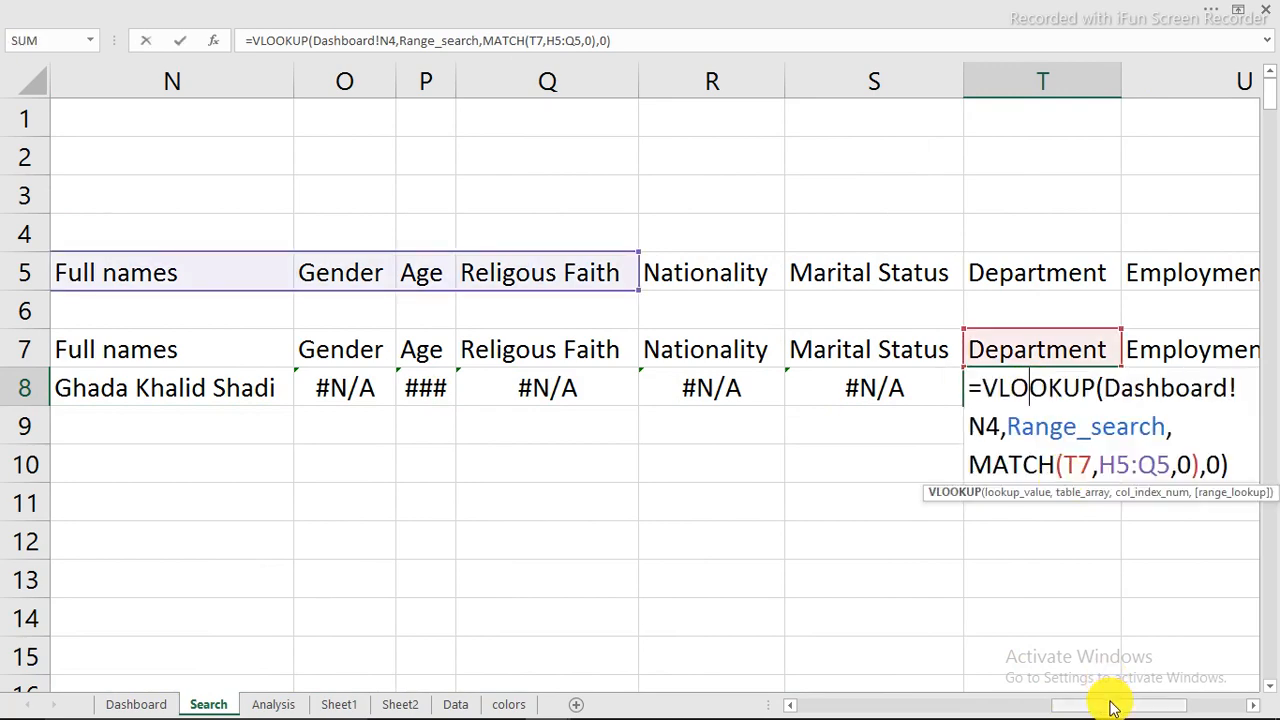
drag(1113, 706, 849, 706)
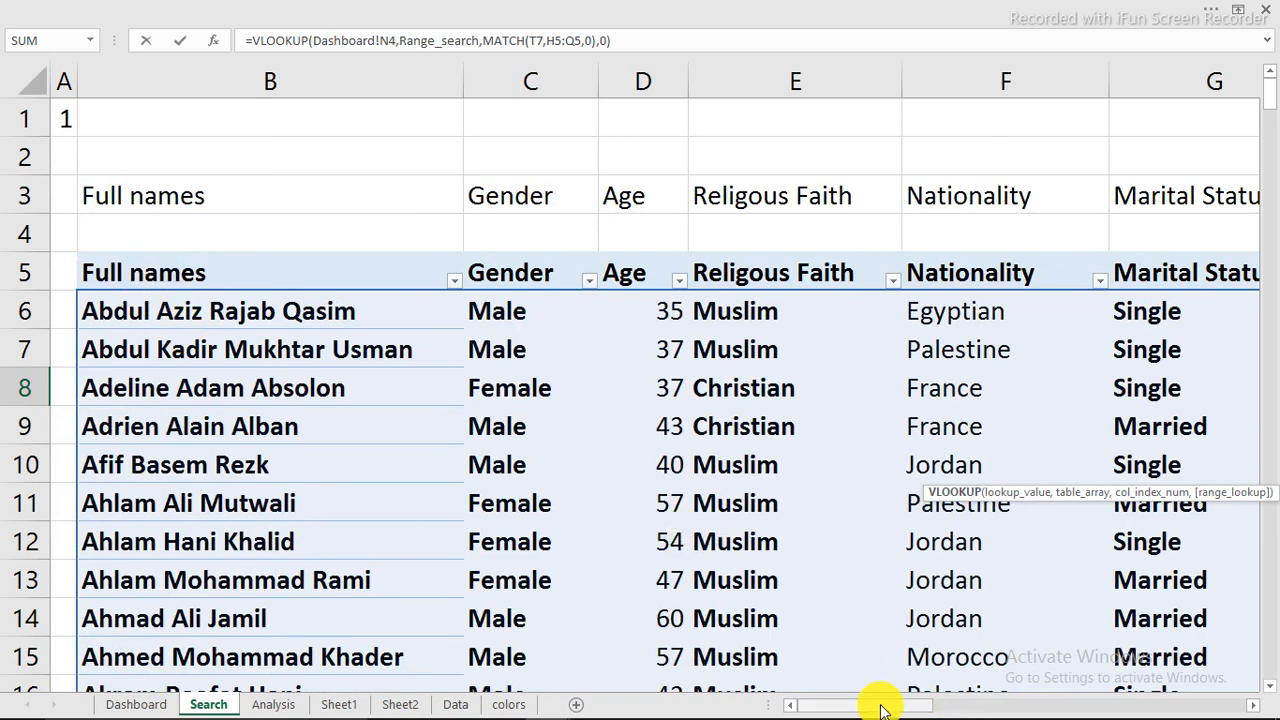
drag(882, 707, 1126, 692)
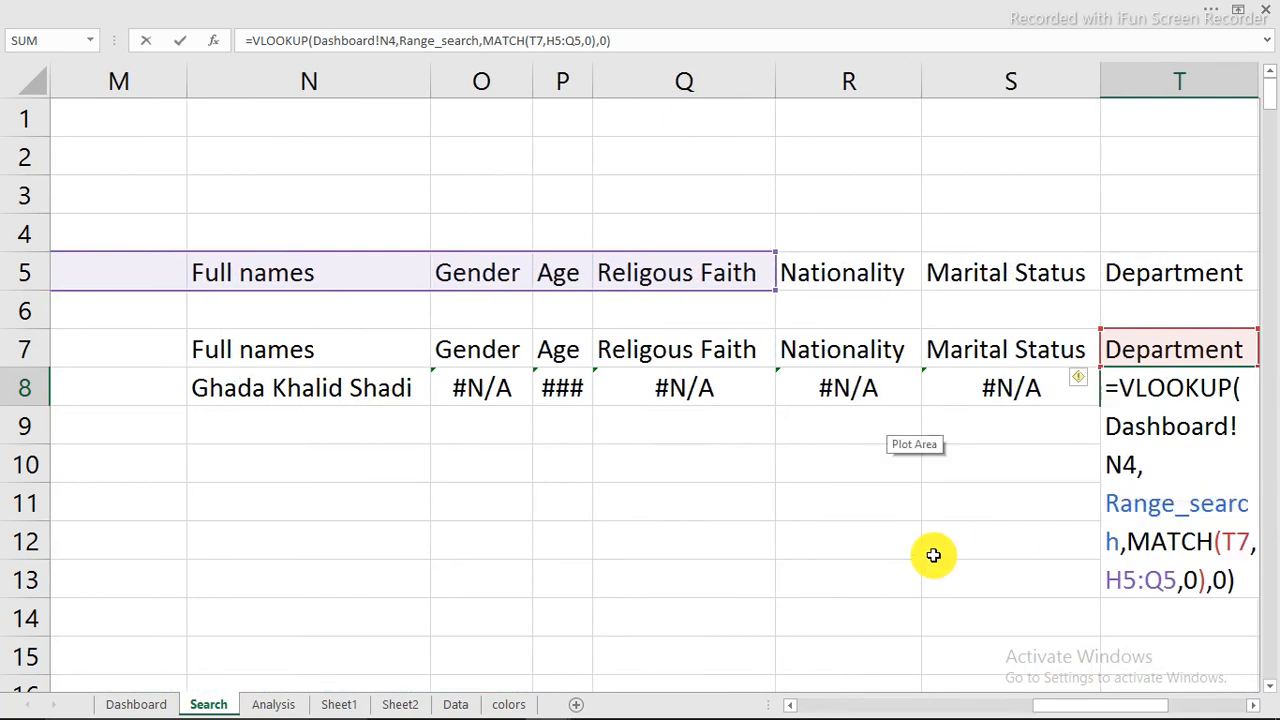
key(ctrl+Return)
Step: Make the MATCH lookup array in N8's formula absolute as $B$5:$K$5
click(229, 389)
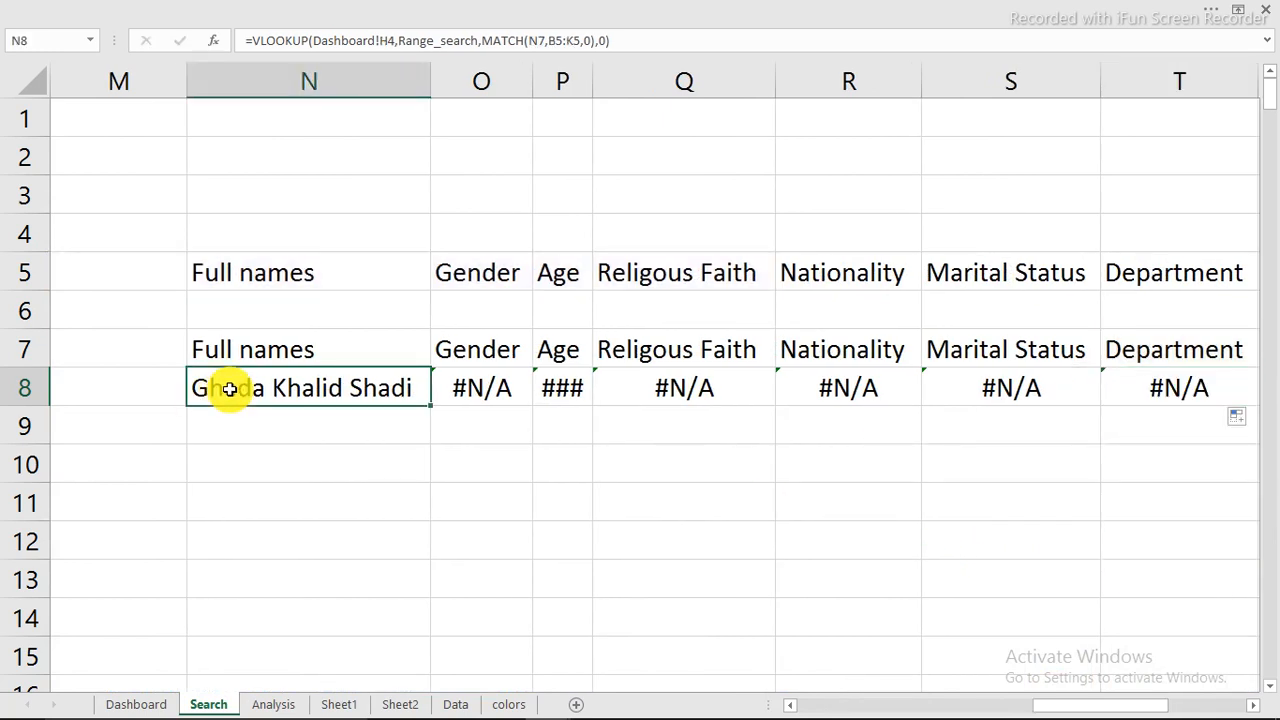
click(550, 39)
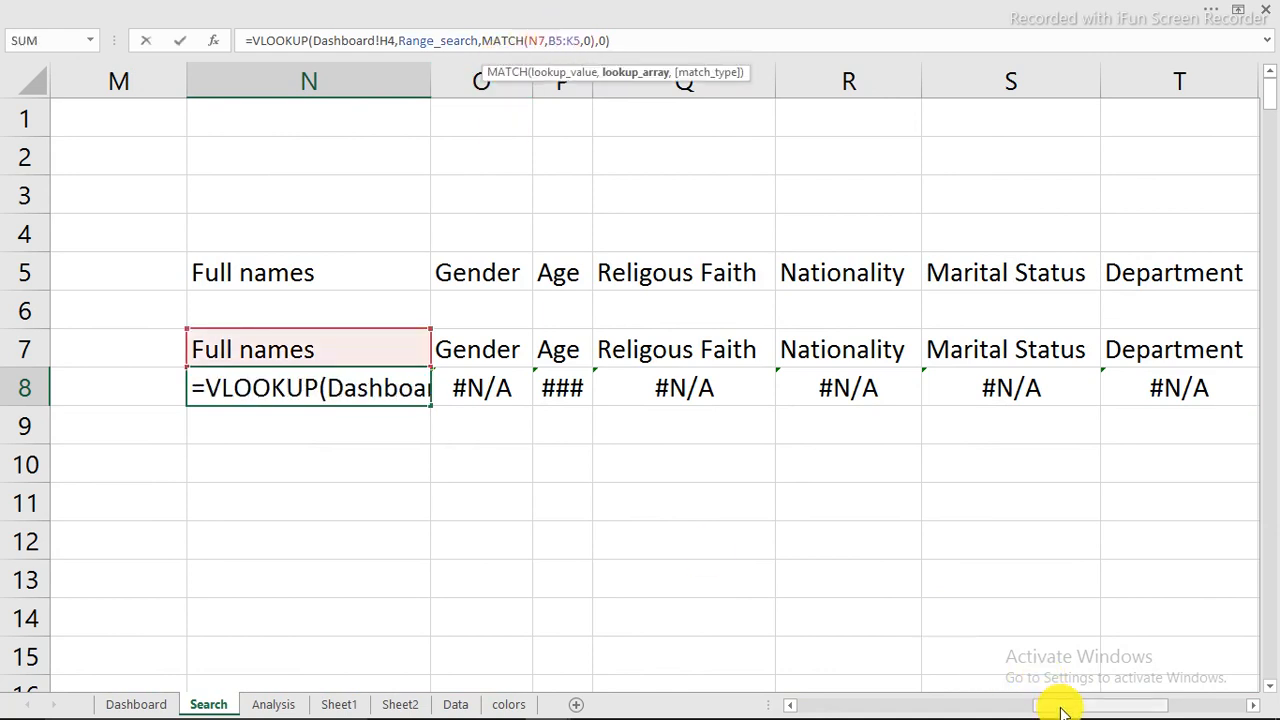
drag(1062, 710, 1040, 707)
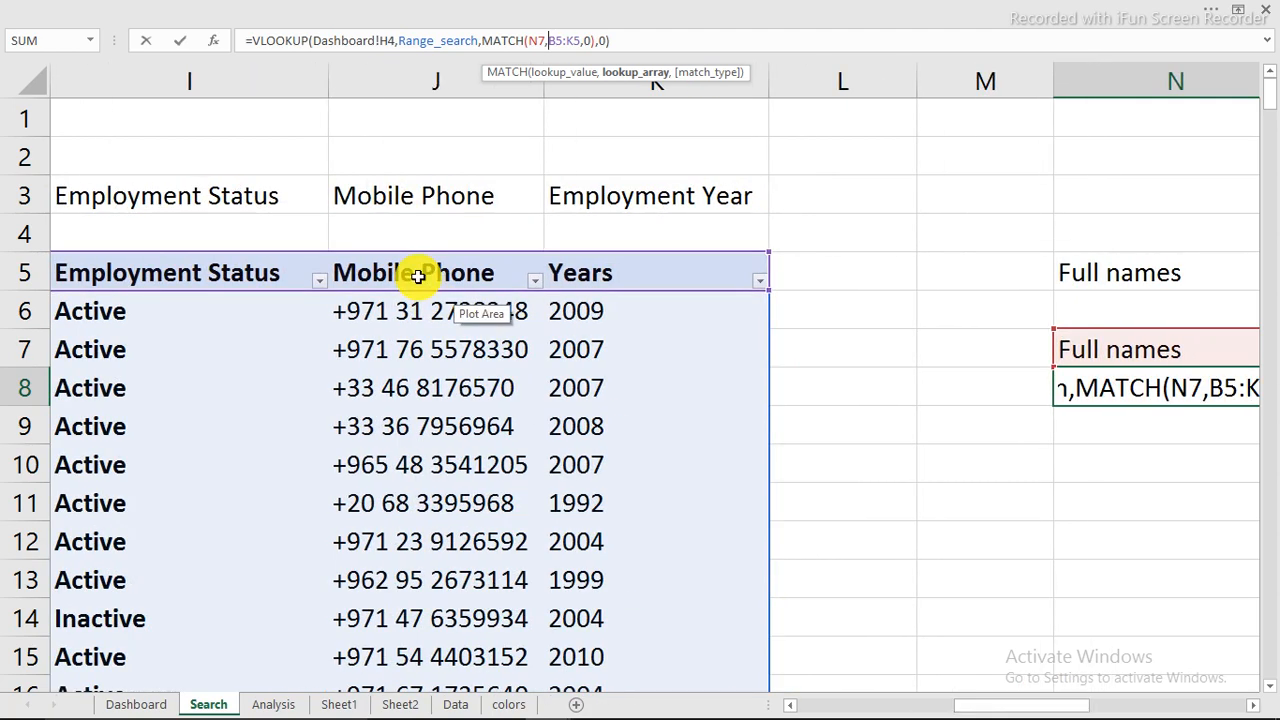
drag(1040, 707, 1137, 697)
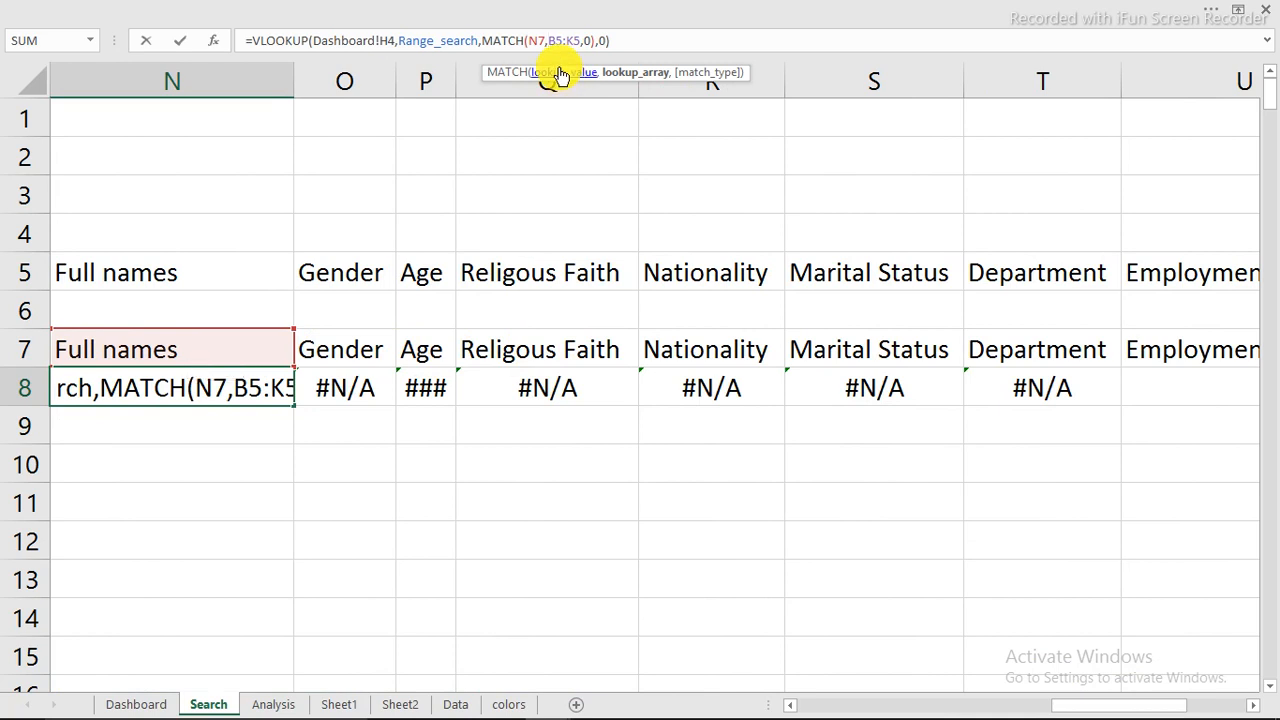
text($B$5:)
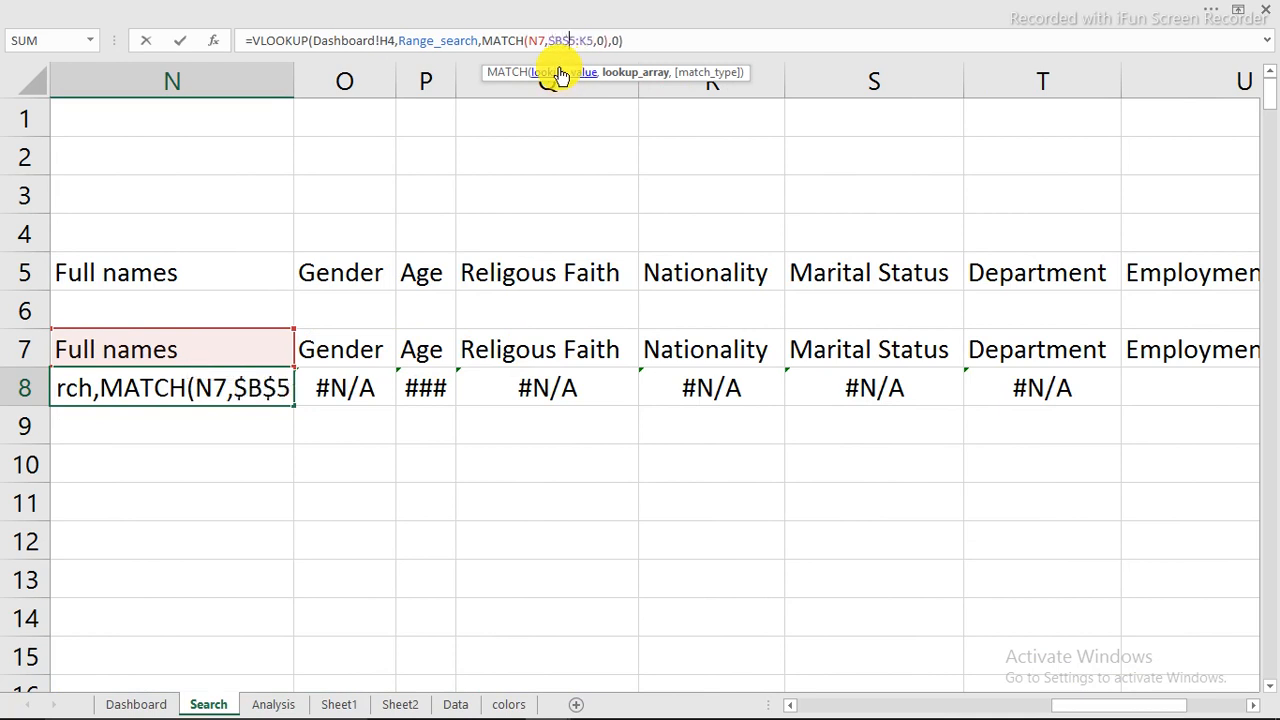
text($K)
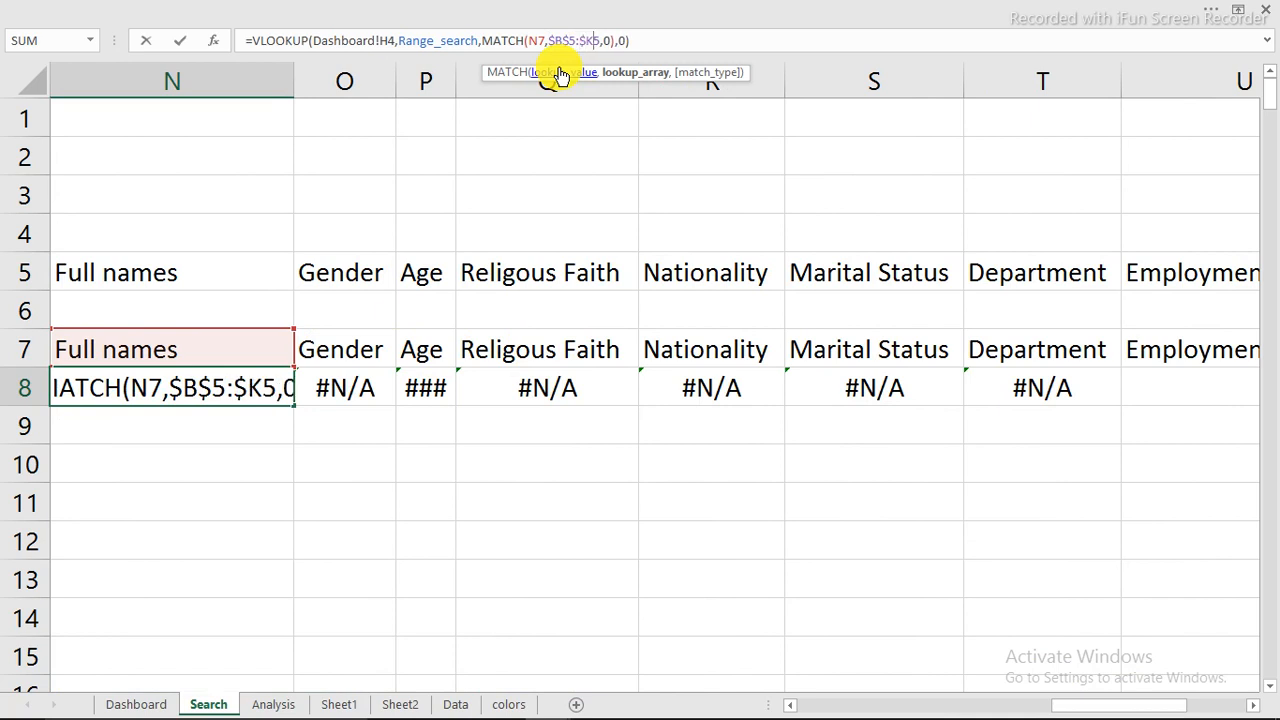
text($)
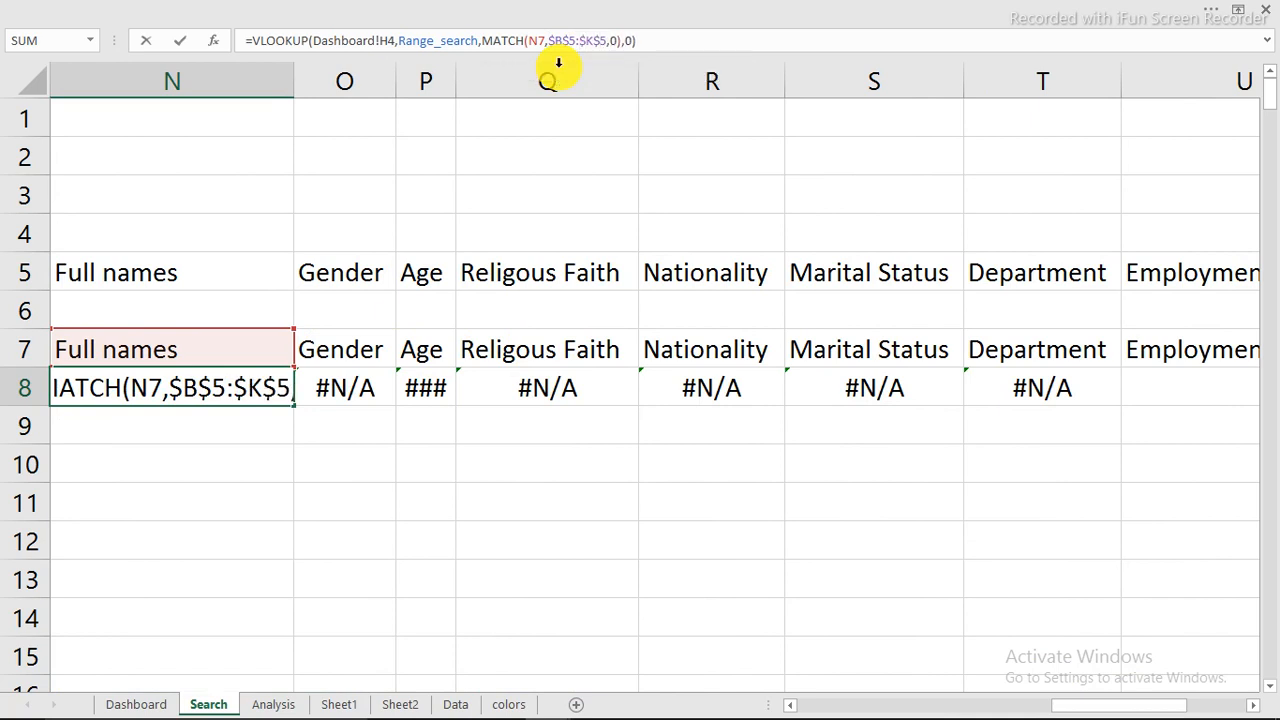
key(Return)
Step: Fill N8's formula across row 8 through column W, check W8's references, and lock N8's lookup value as Dashboard!$H$4
click(274, 386)
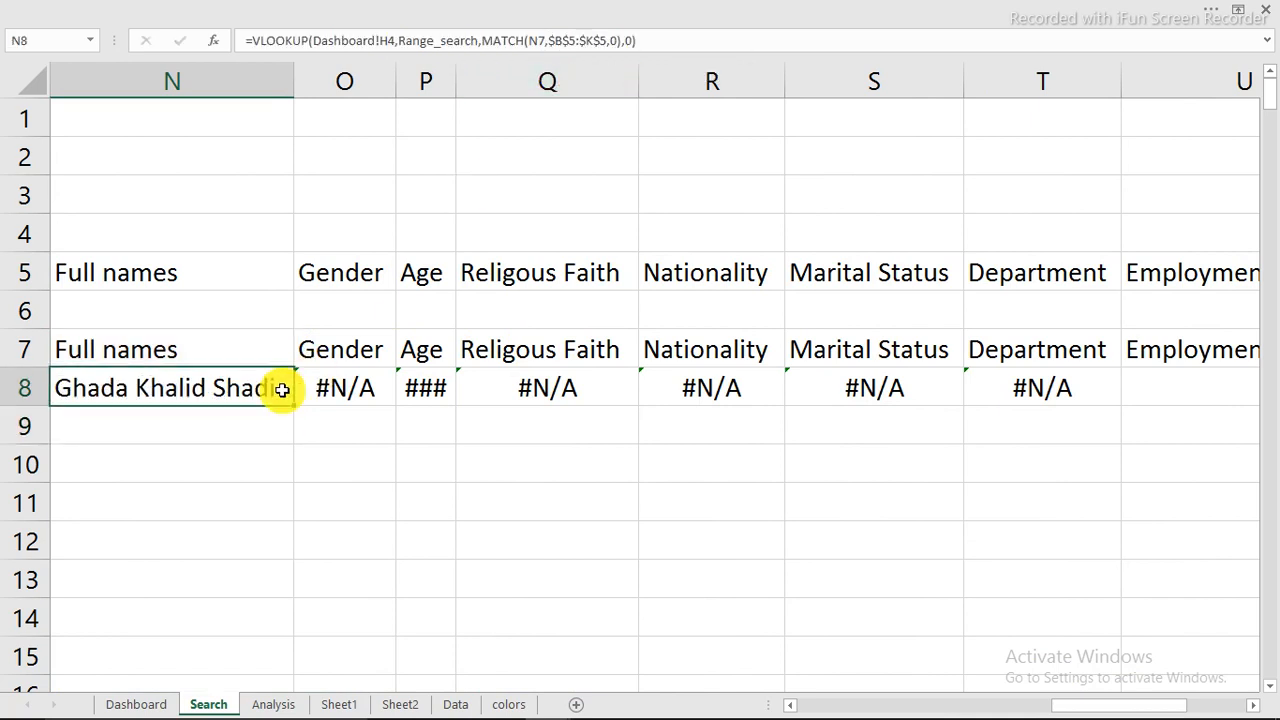
drag(296, 404, 1057, 389)
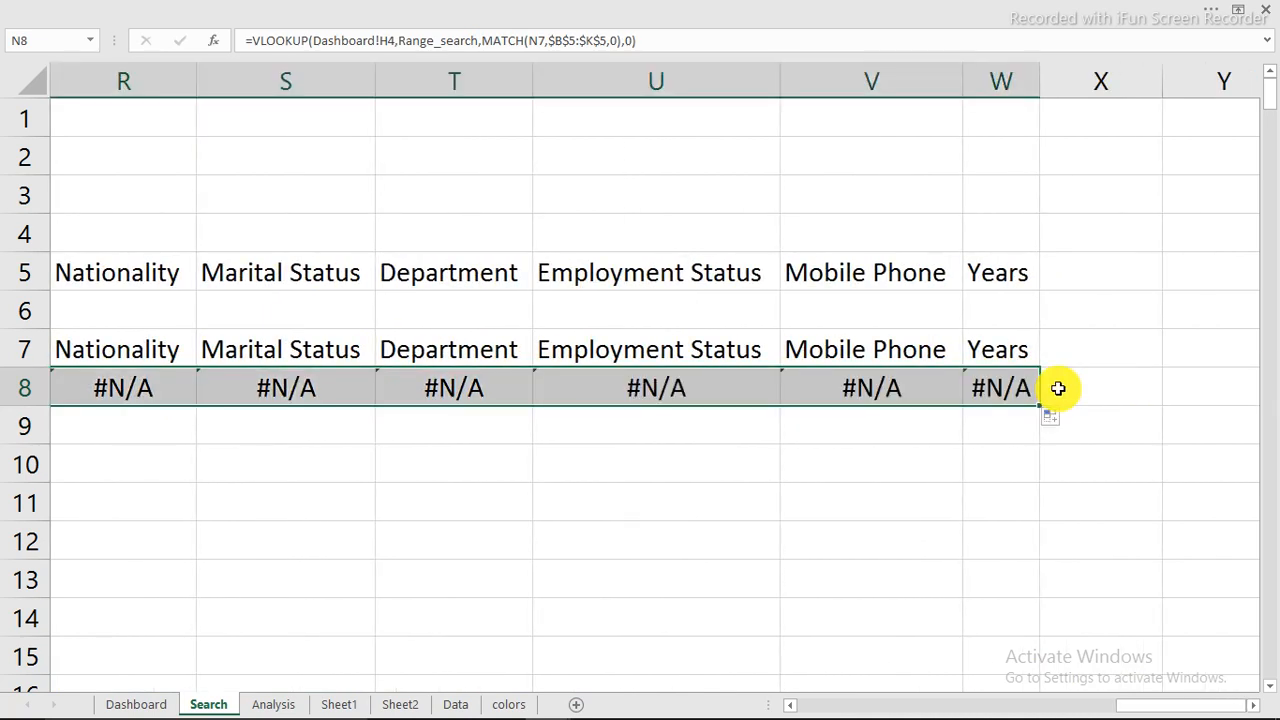
click(989, 386)
double_click(989, 386)
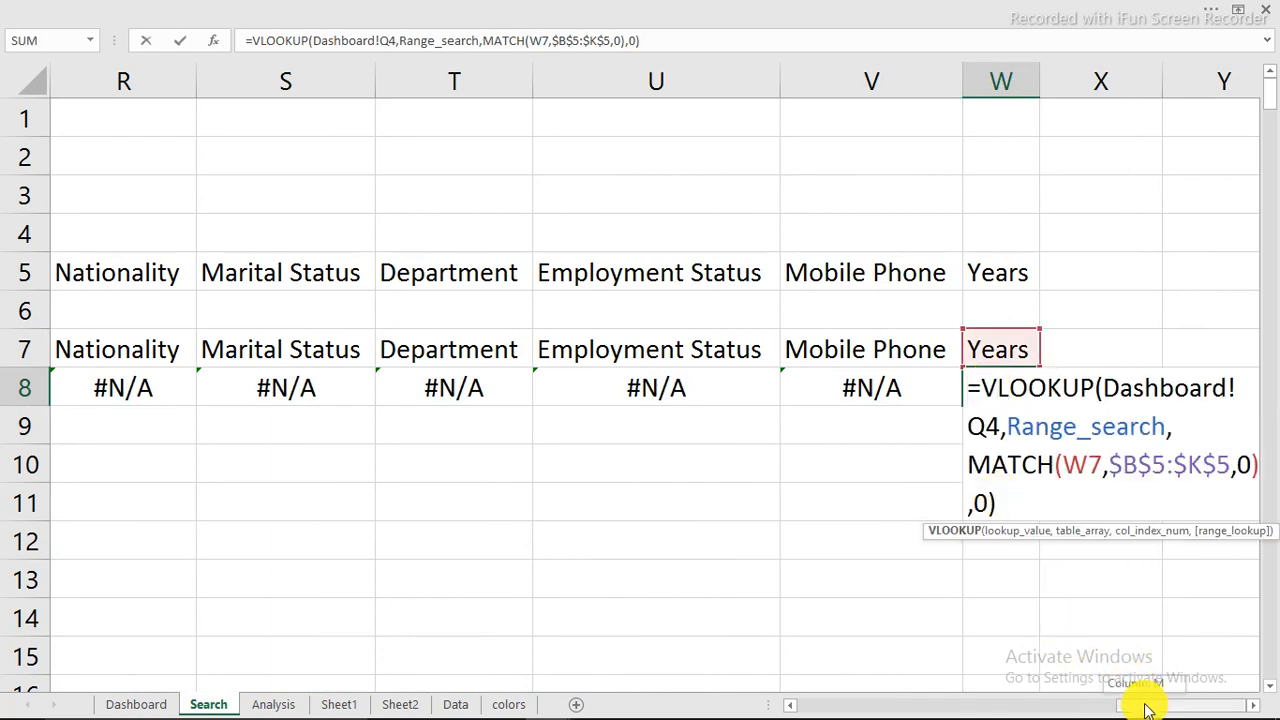
drag(1148, 708, 1066, 630)
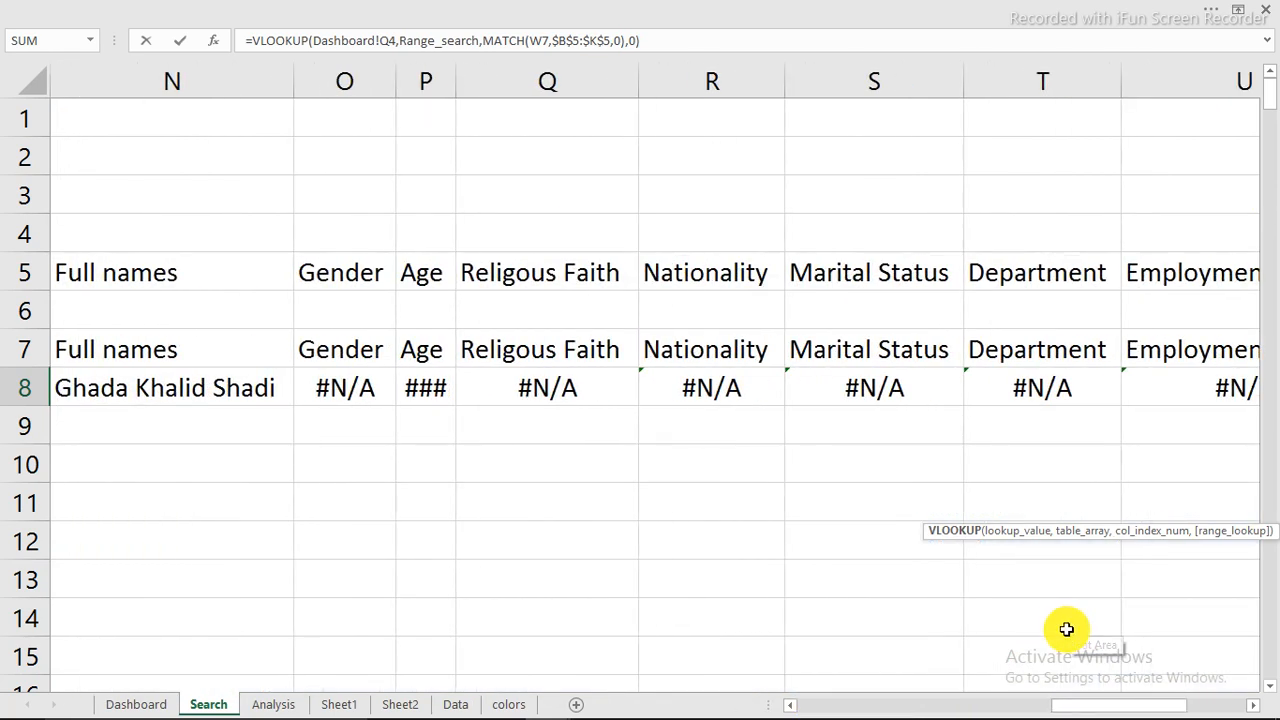
key(Escape)
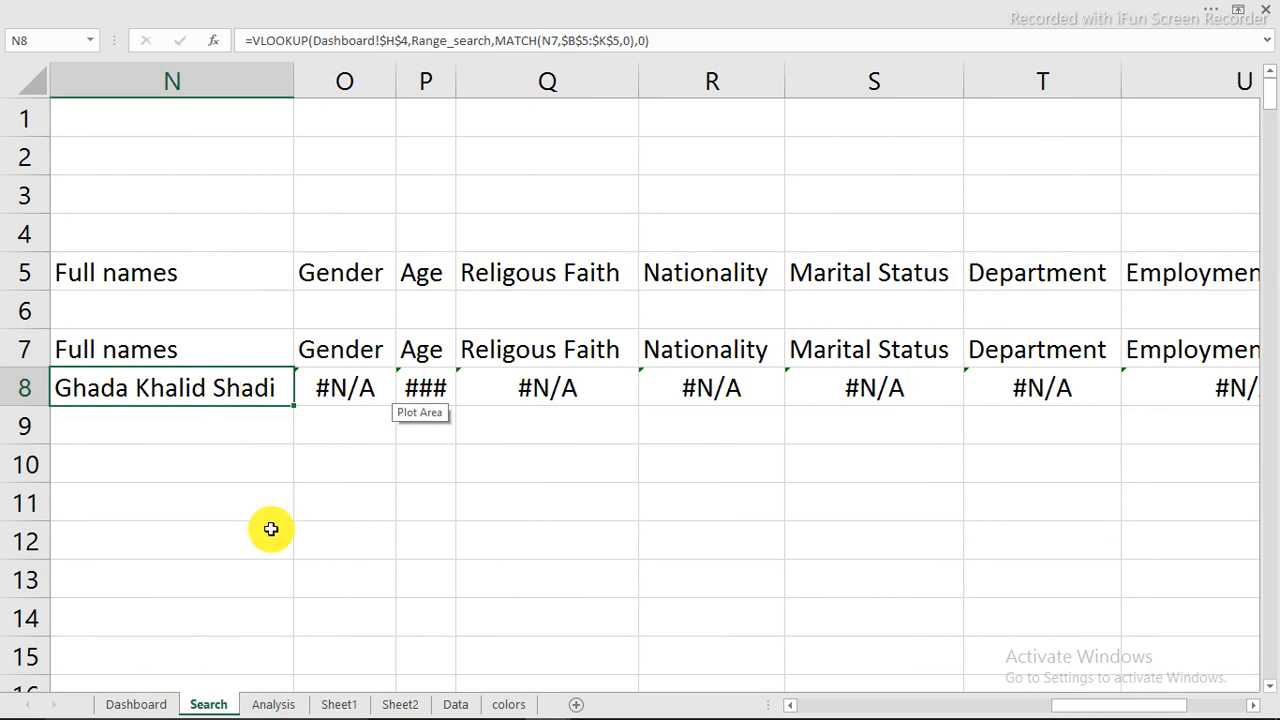
Step: On the Dashboard sheet, check search cell H4 and the neighbouring cells J4, K4 and L4 that the shifted lookup references point to
click(134, 705)
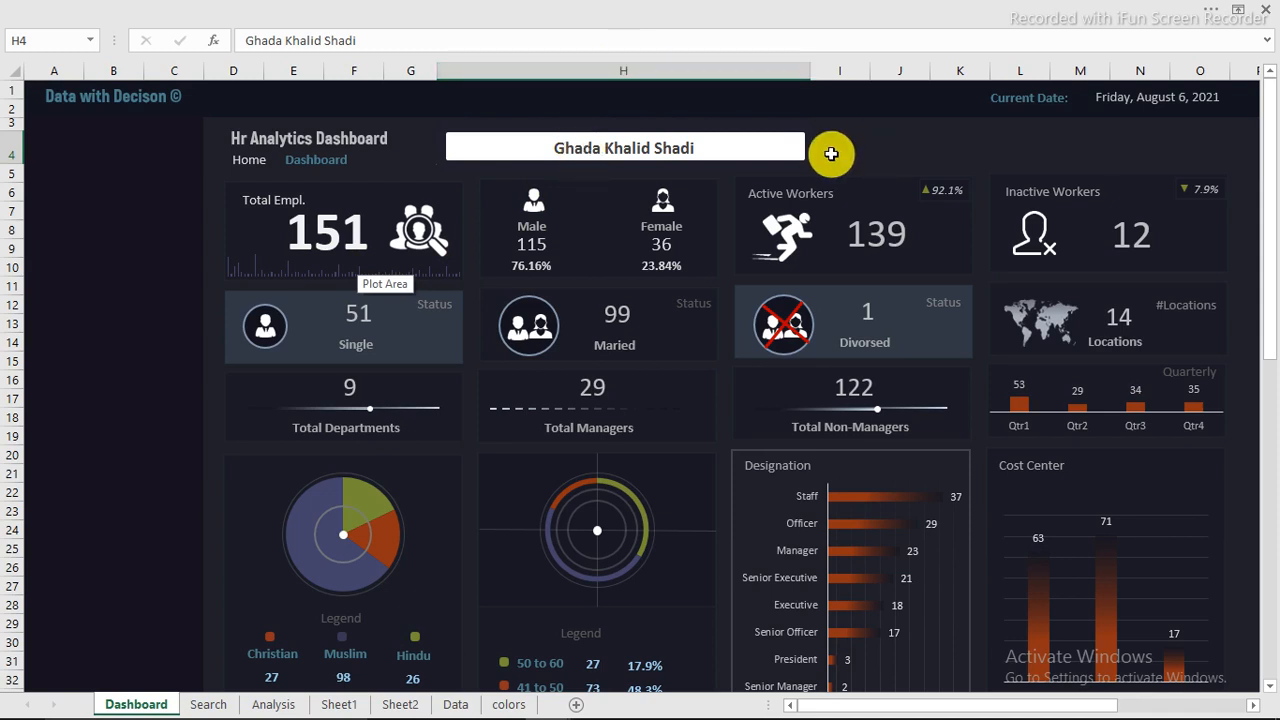
click(905, 146)
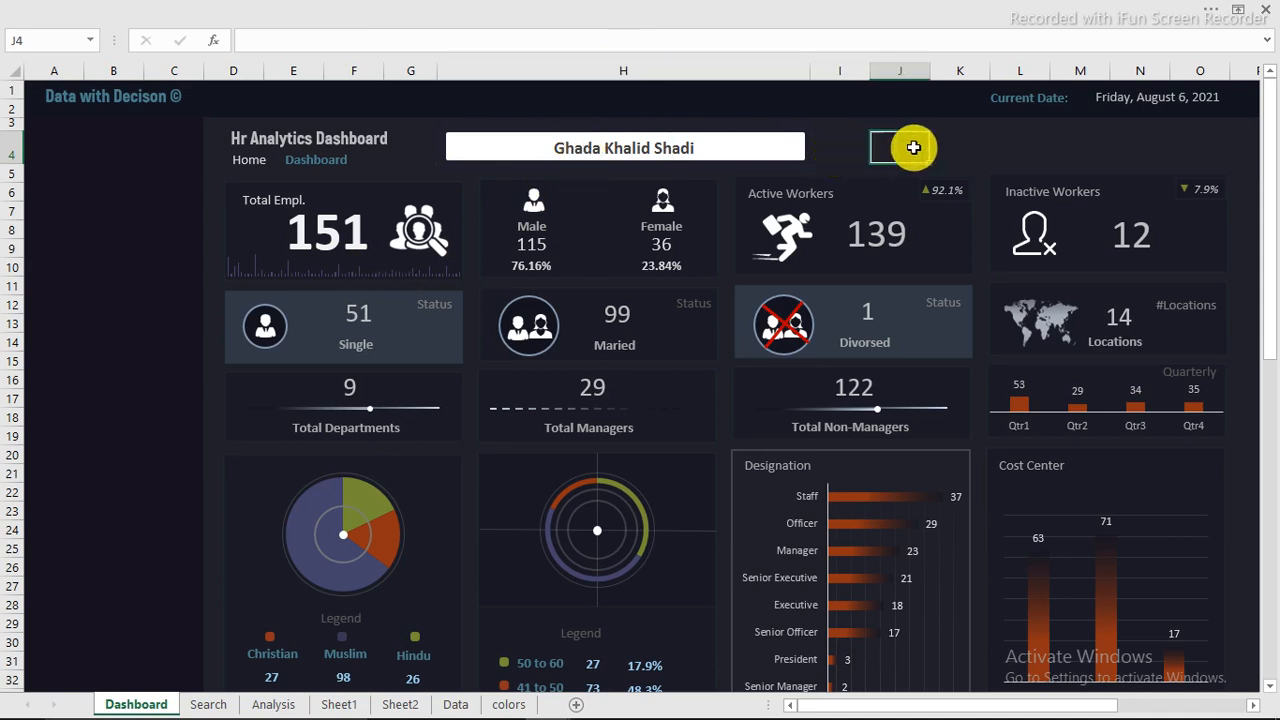
click(953, 145)
click(1007, 154)
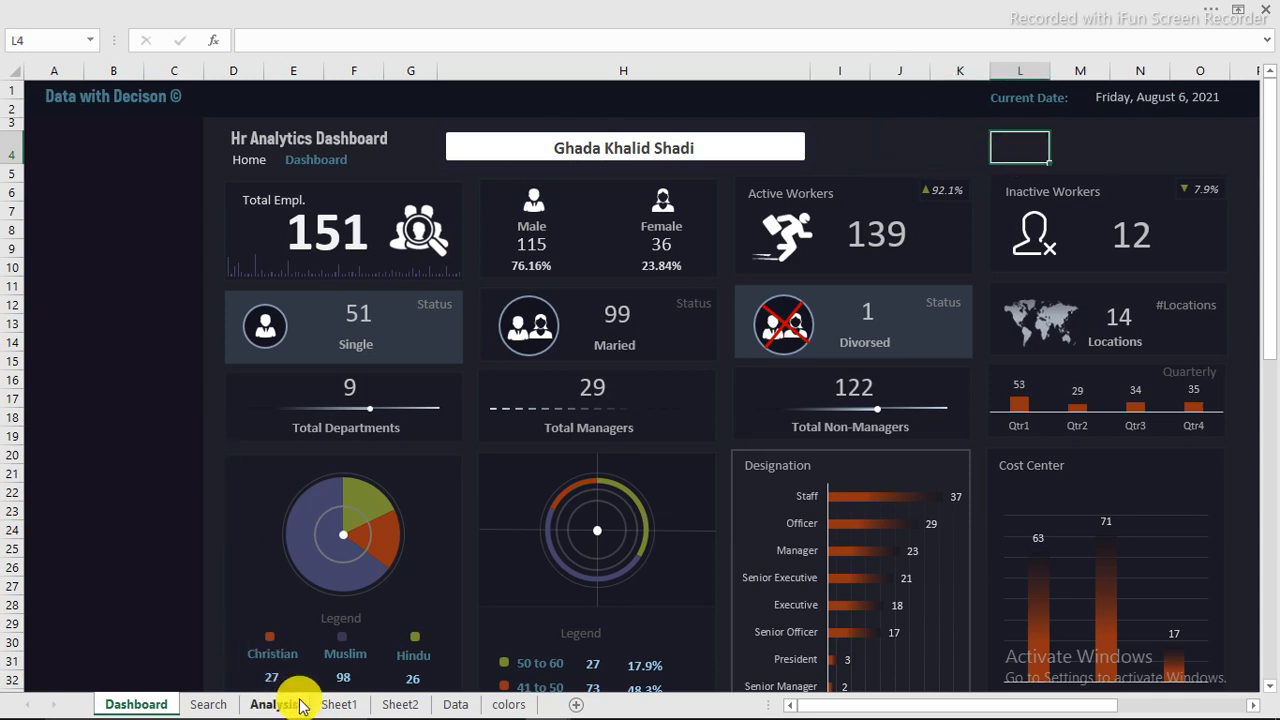
Step: Compare the lookup reference in N8 on the Search sheet with those in O8, P8 and Q8, and check them against the Dashboard sheet
click(212, 705)
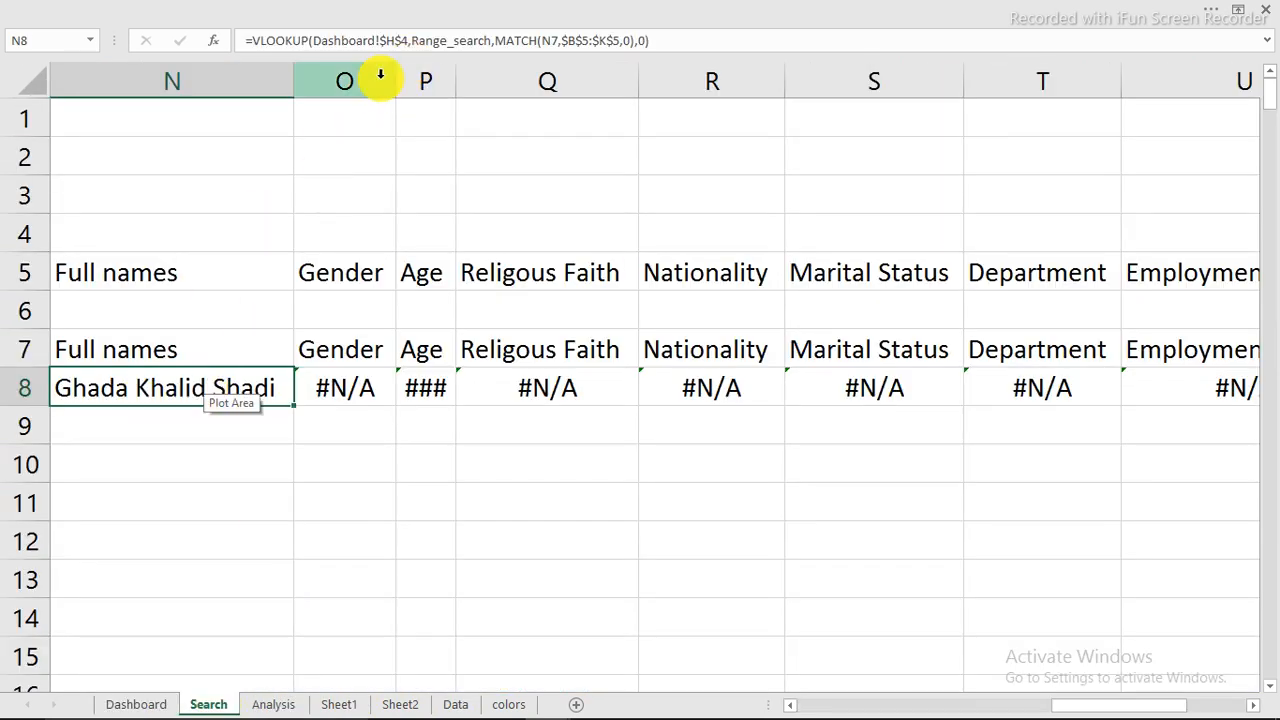
click(398, 40)
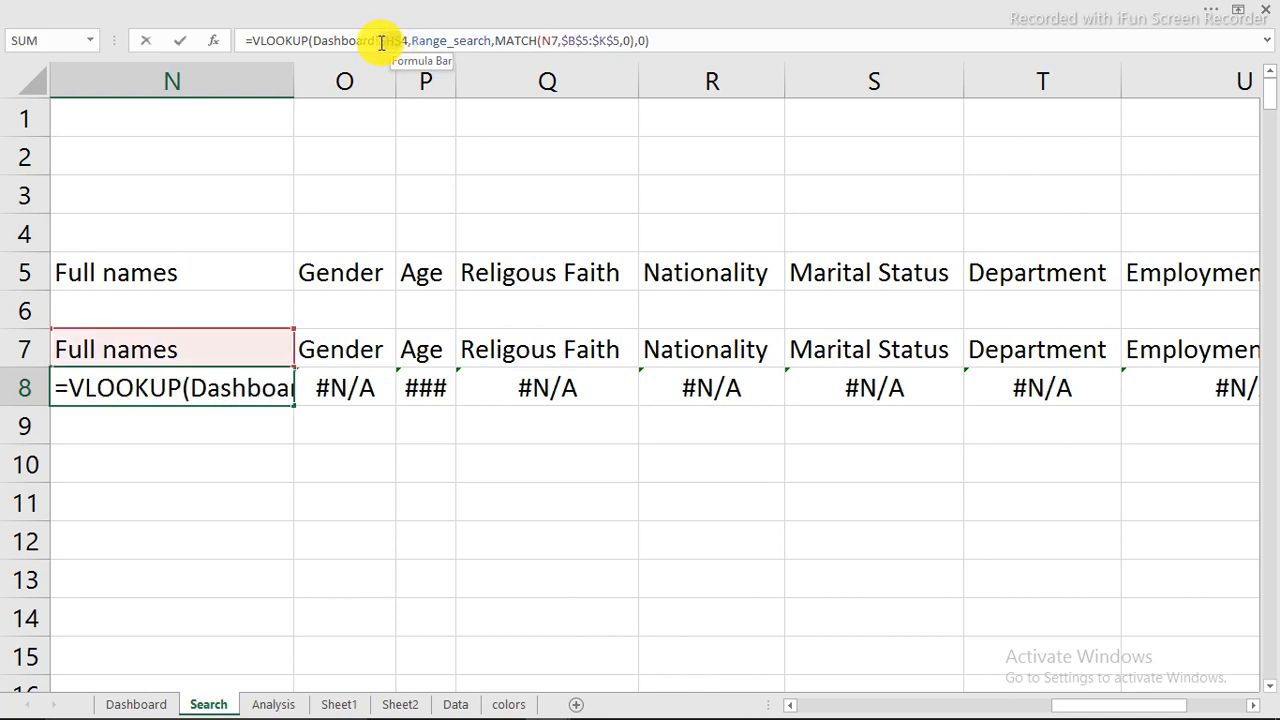
key(ctrl+Return)
click(344, 390)
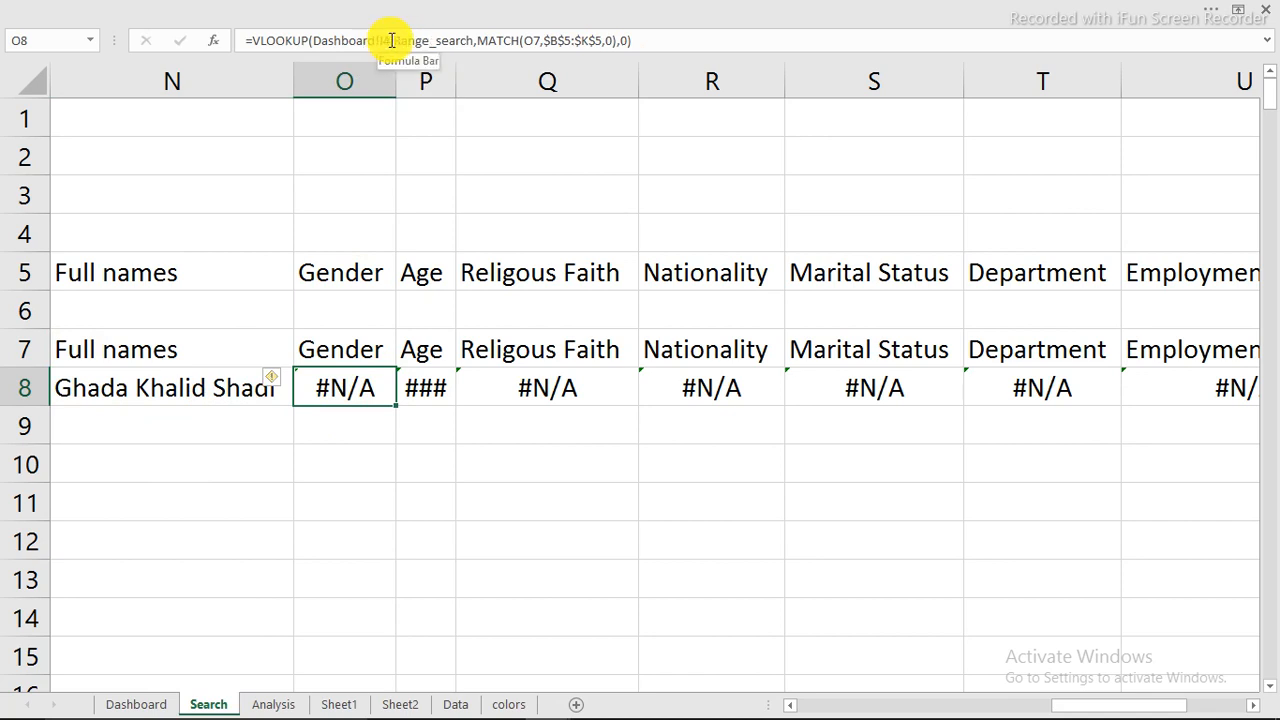
click(424, 386)
click(530, 386)
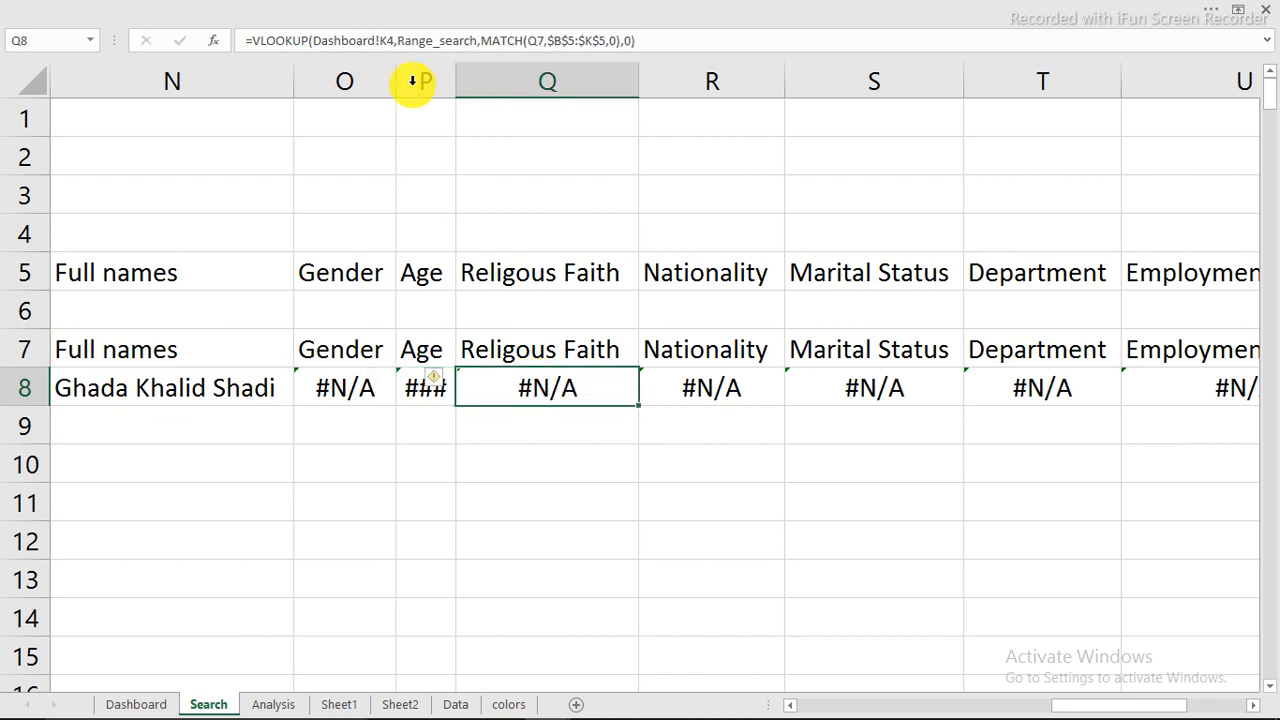
click(136, 704)
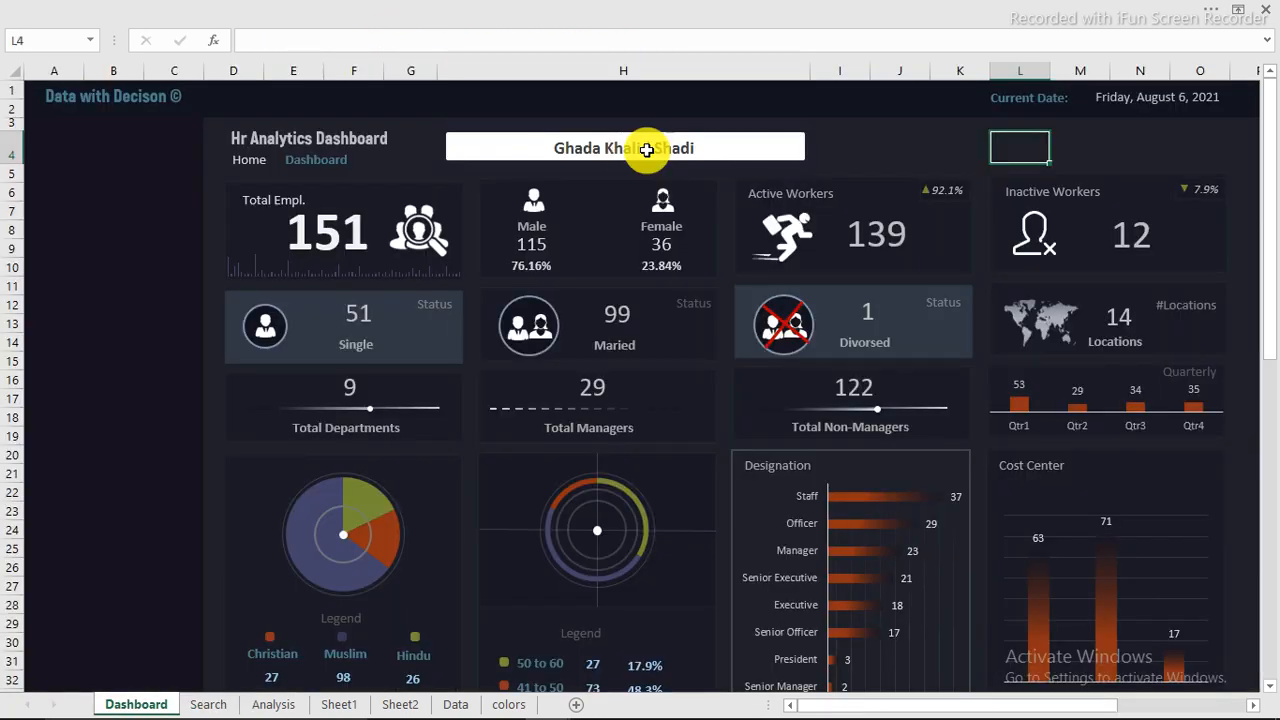
click(207, 700)
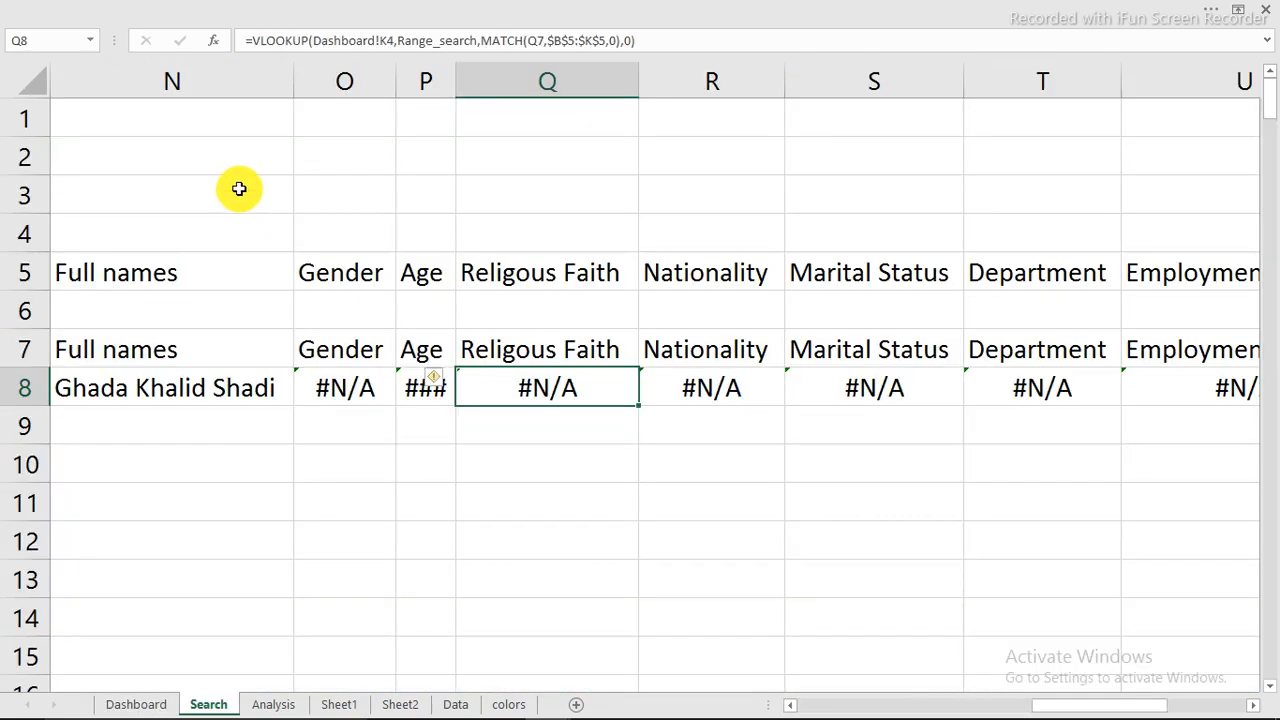
Step: Fill N8's corrected formula across row 8 through column W and autofit the widths of columns V and W
click(160, 398)
drag(288, 406, 1234, 405)
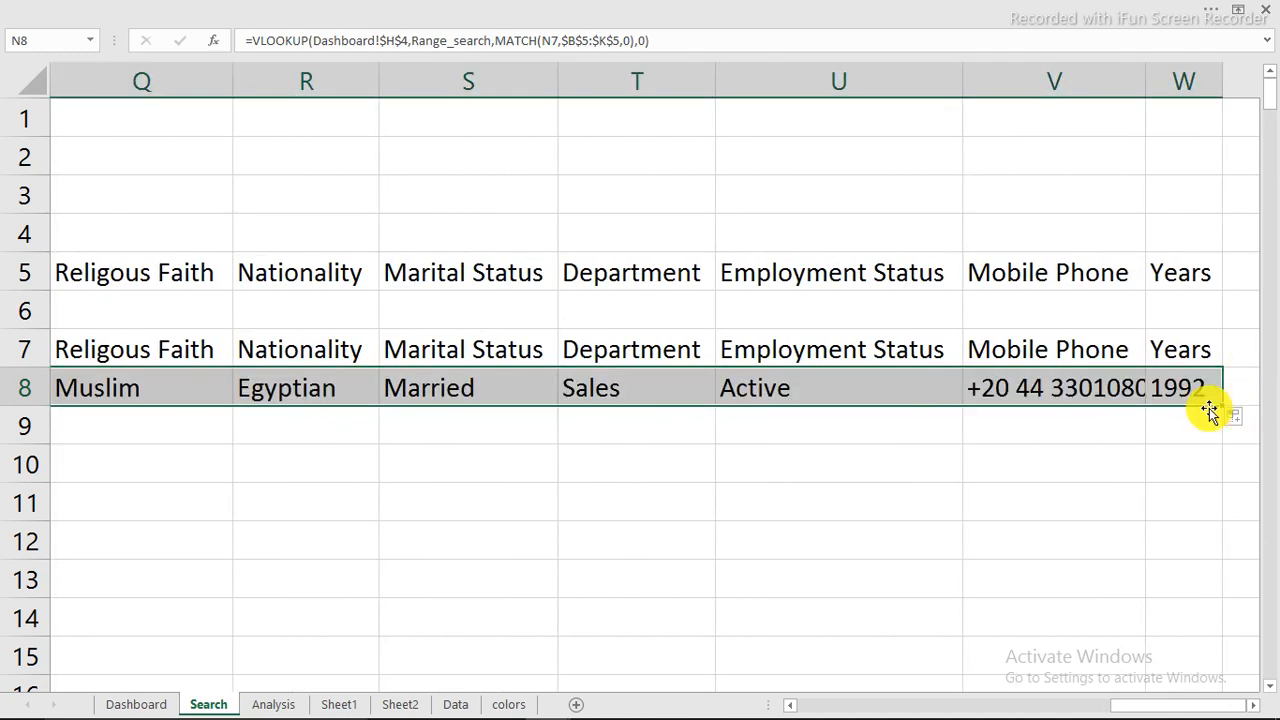
click(784, 496)
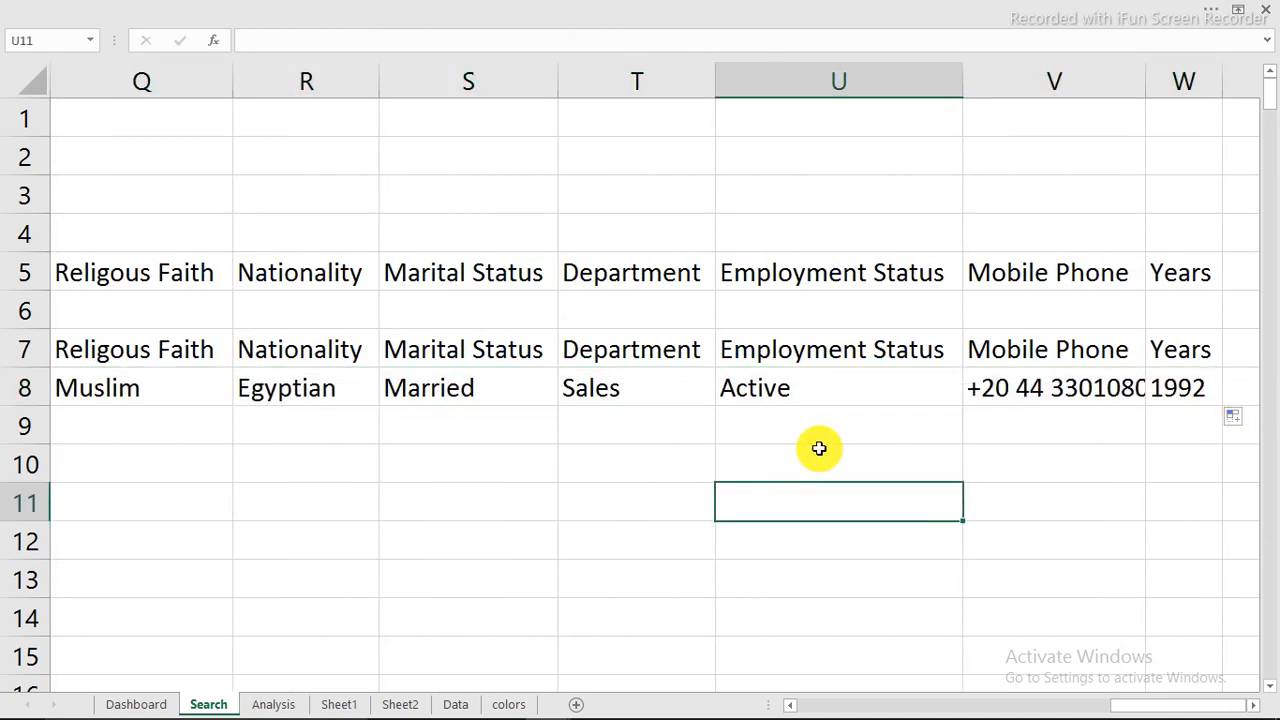
double_click(1221, 78)
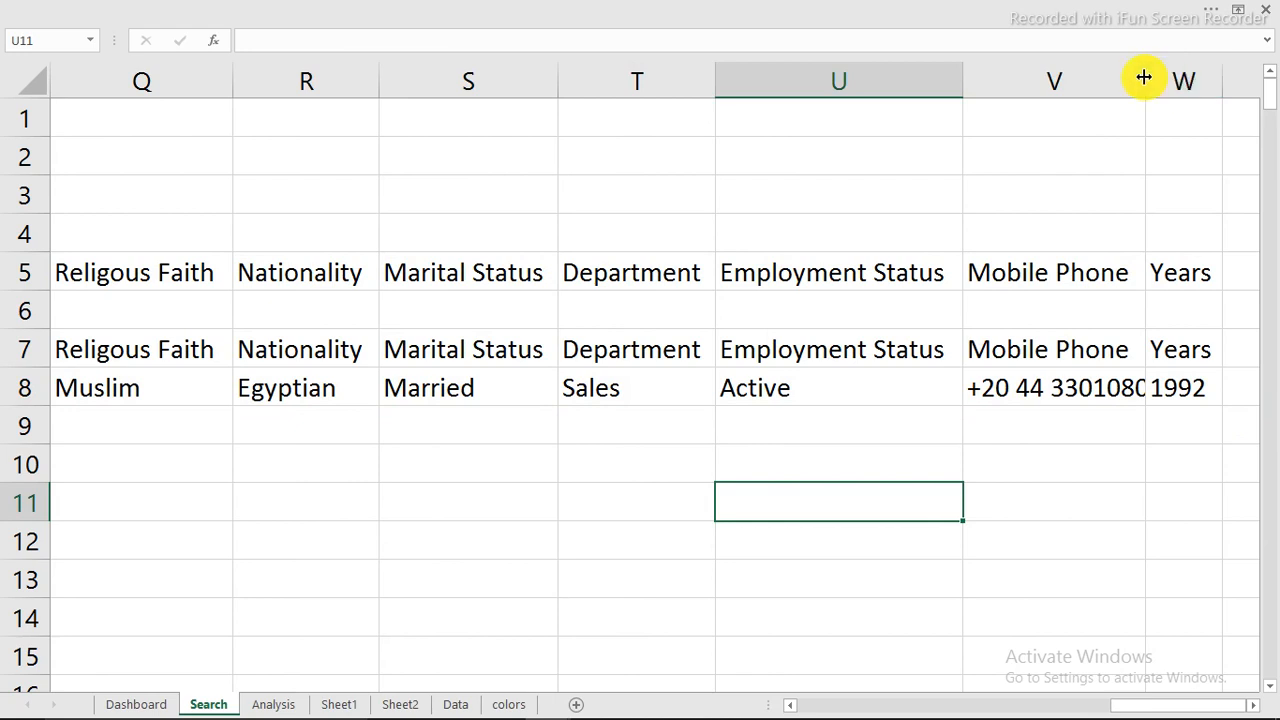
double_click(1144, 78)
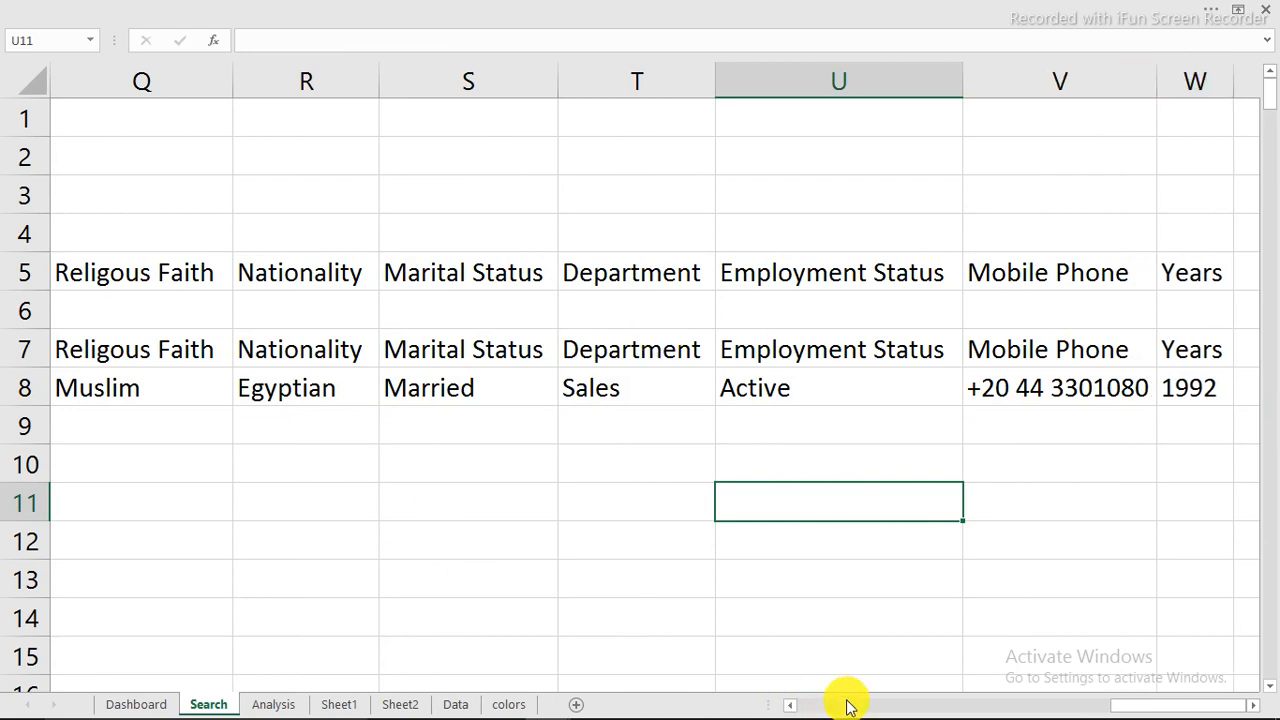
click(793, 706)
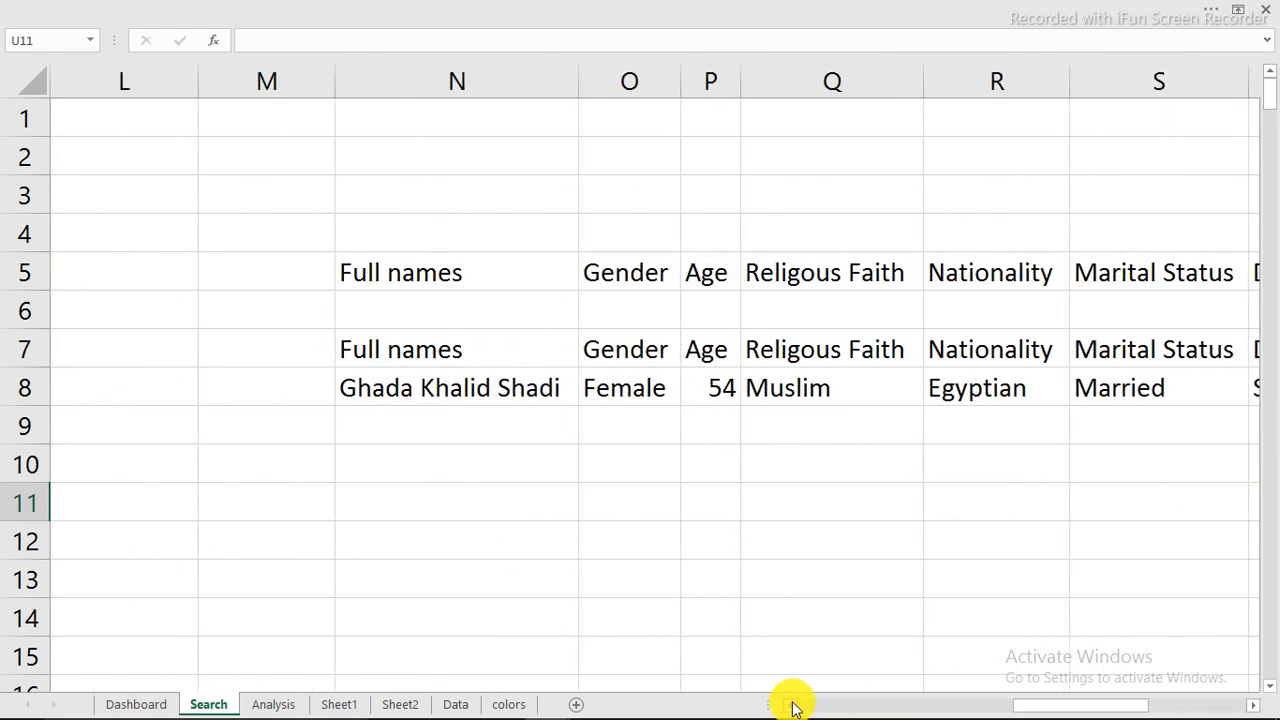
Step: Enter a different employee's name in Dashboard search cell H4 and check the details returned in row 8 of the Search sheet
click(140, 704)
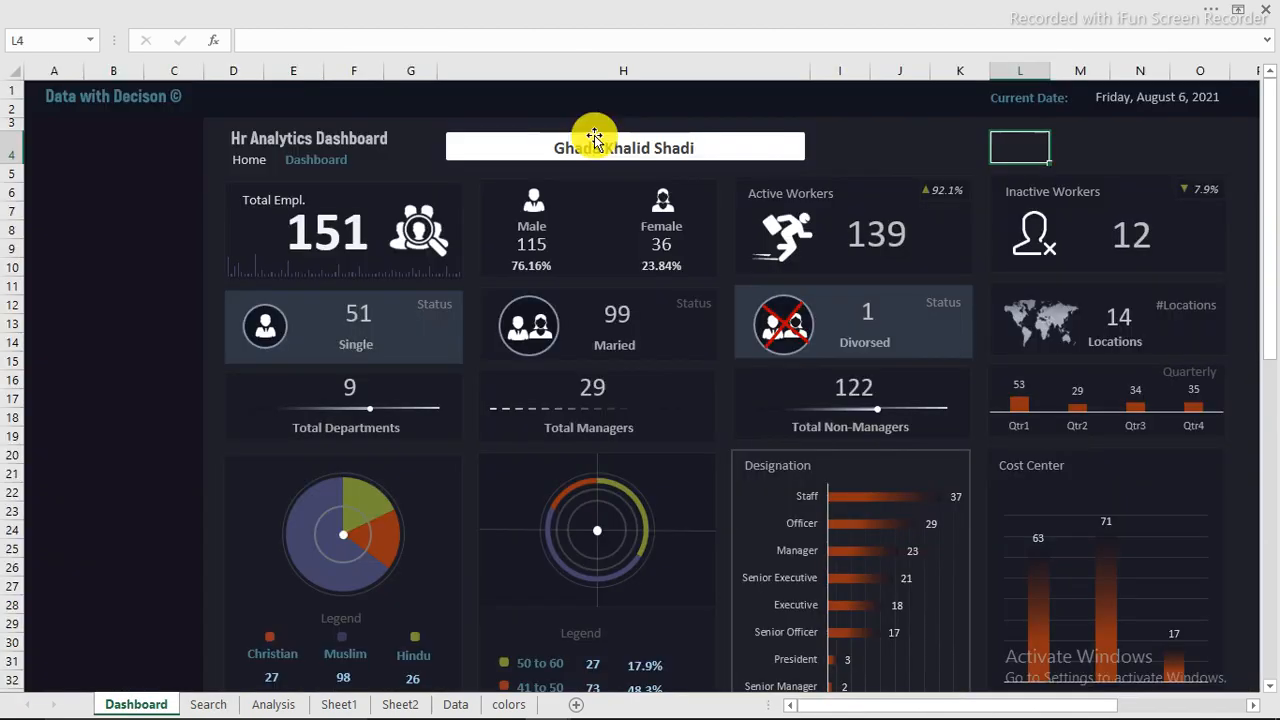
click(590, 150)
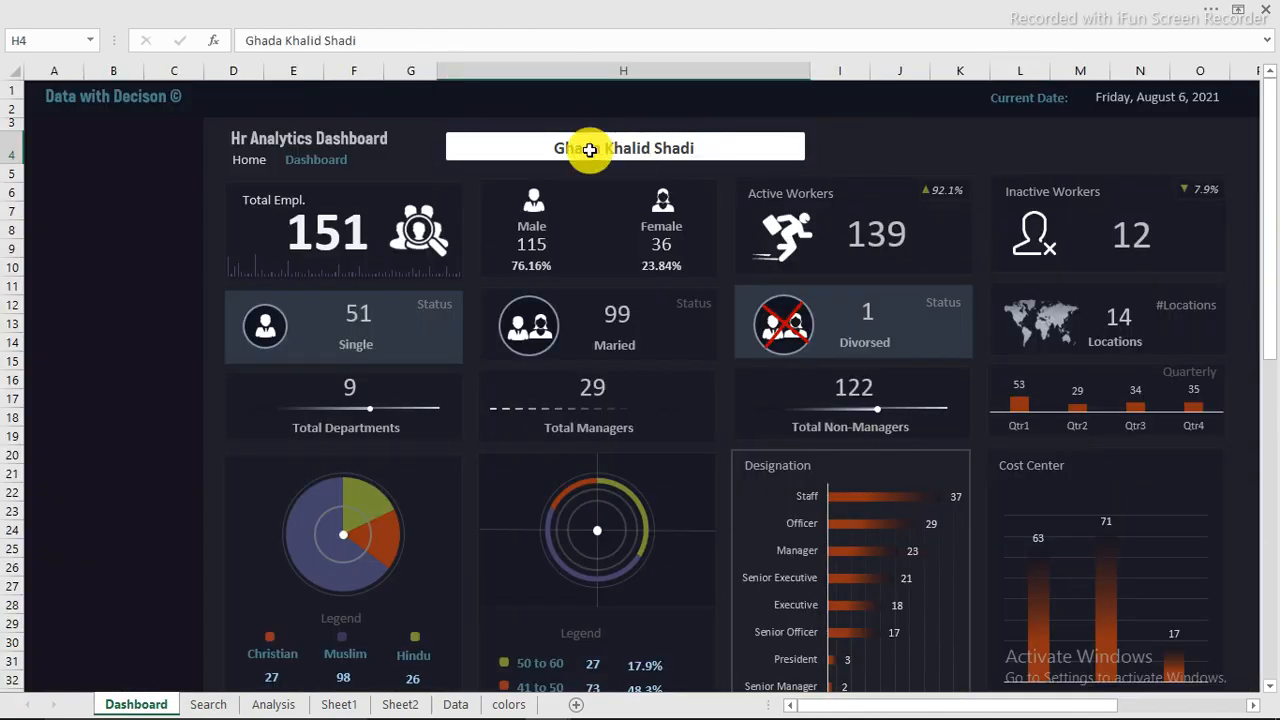
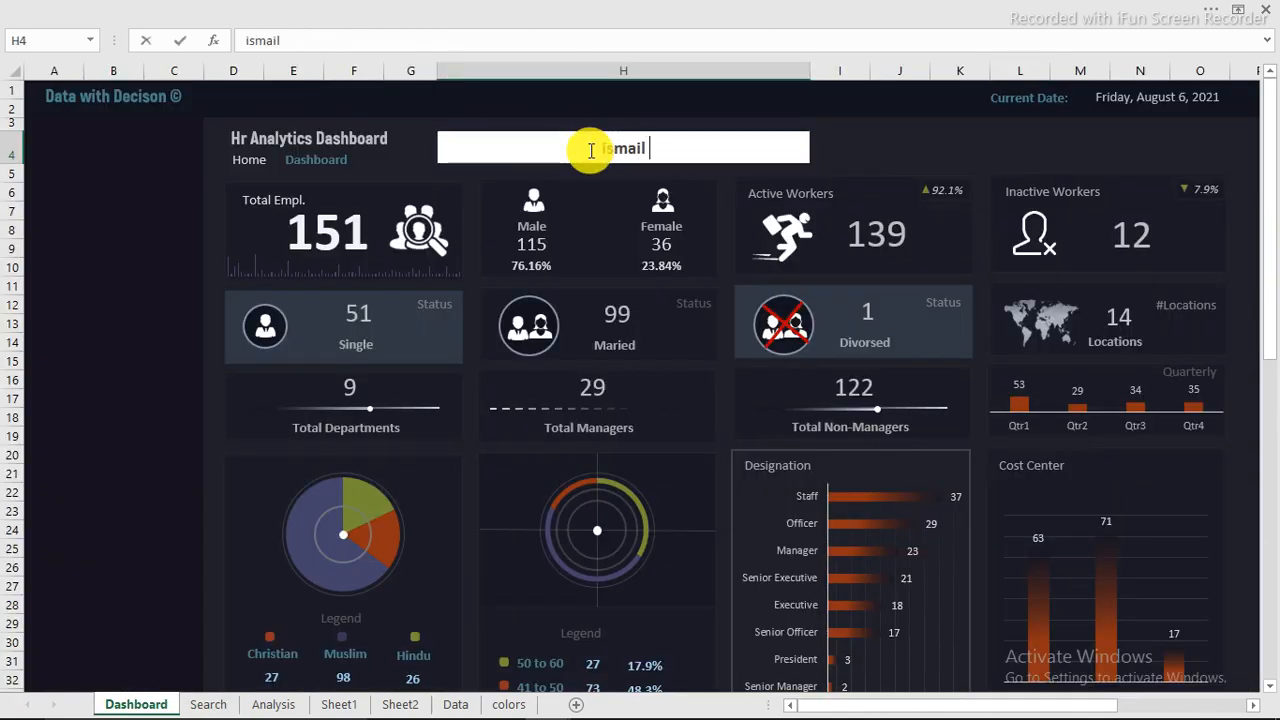
key(Return)
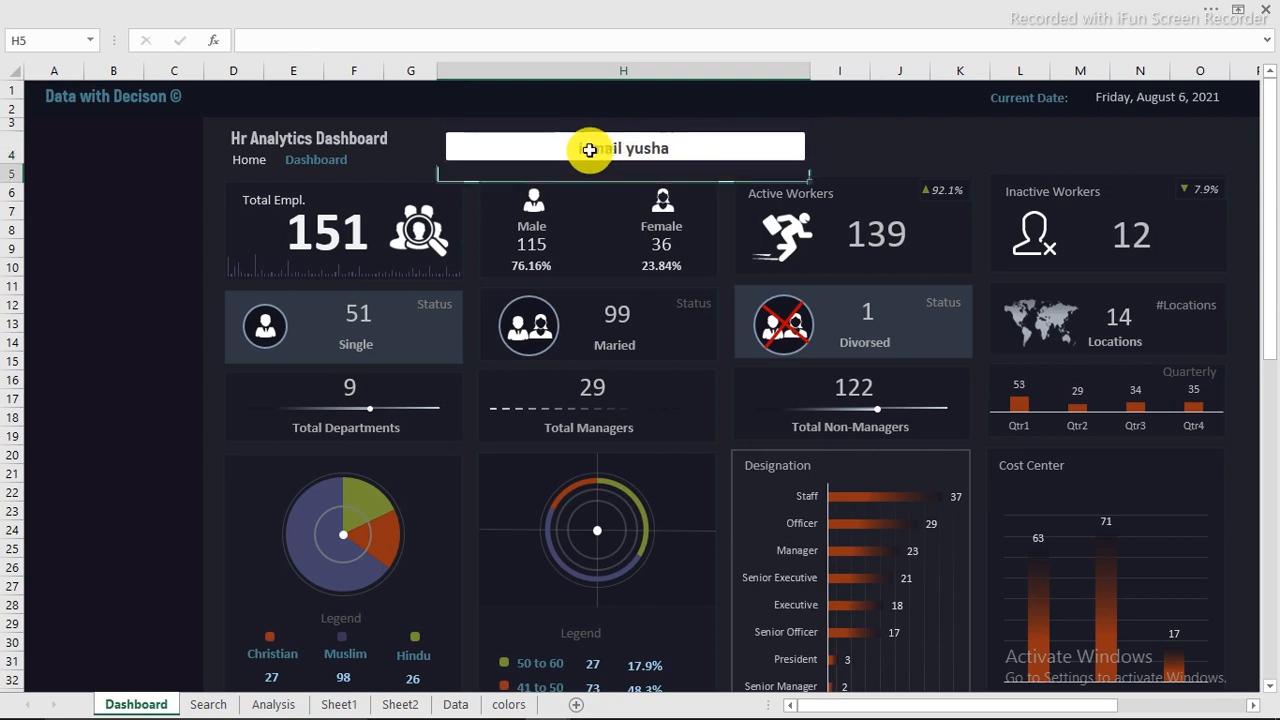
click(210, 704)
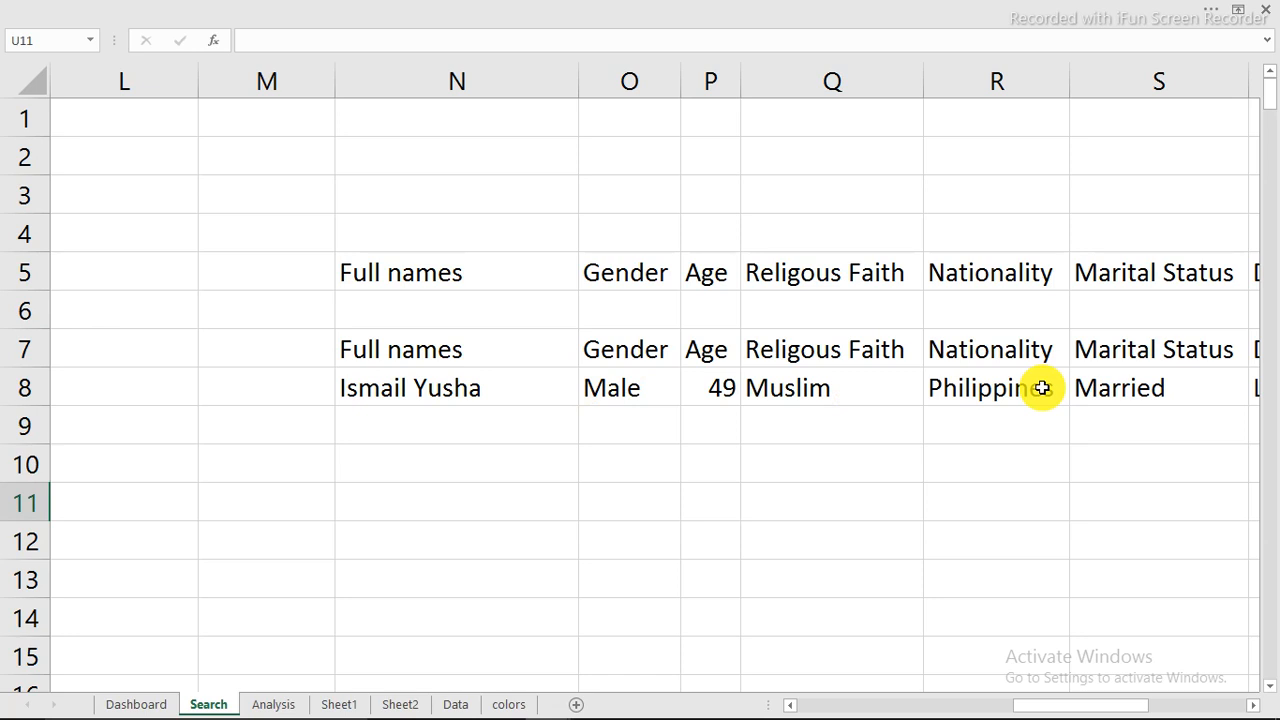
click(436, 386)
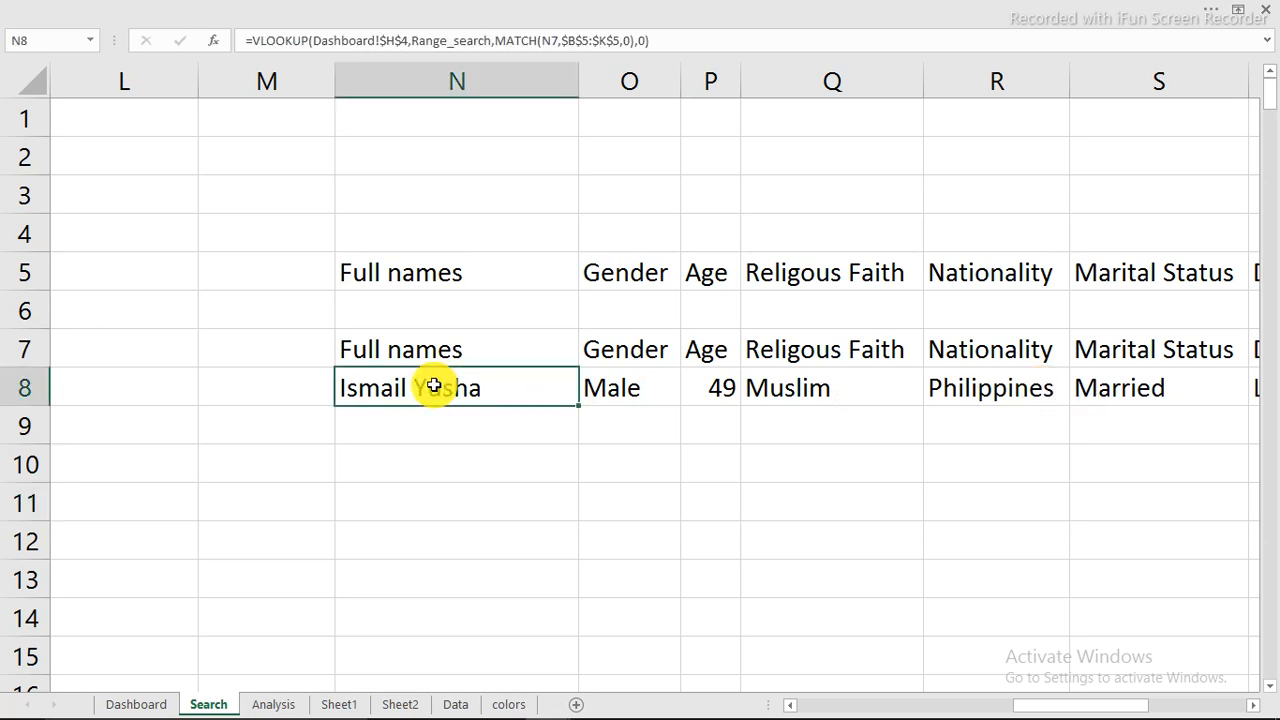
Step: On the Dashboard sheet, draw a small circle in the blank side area around cell B4, below the Data with Decison title
click(137, 704)
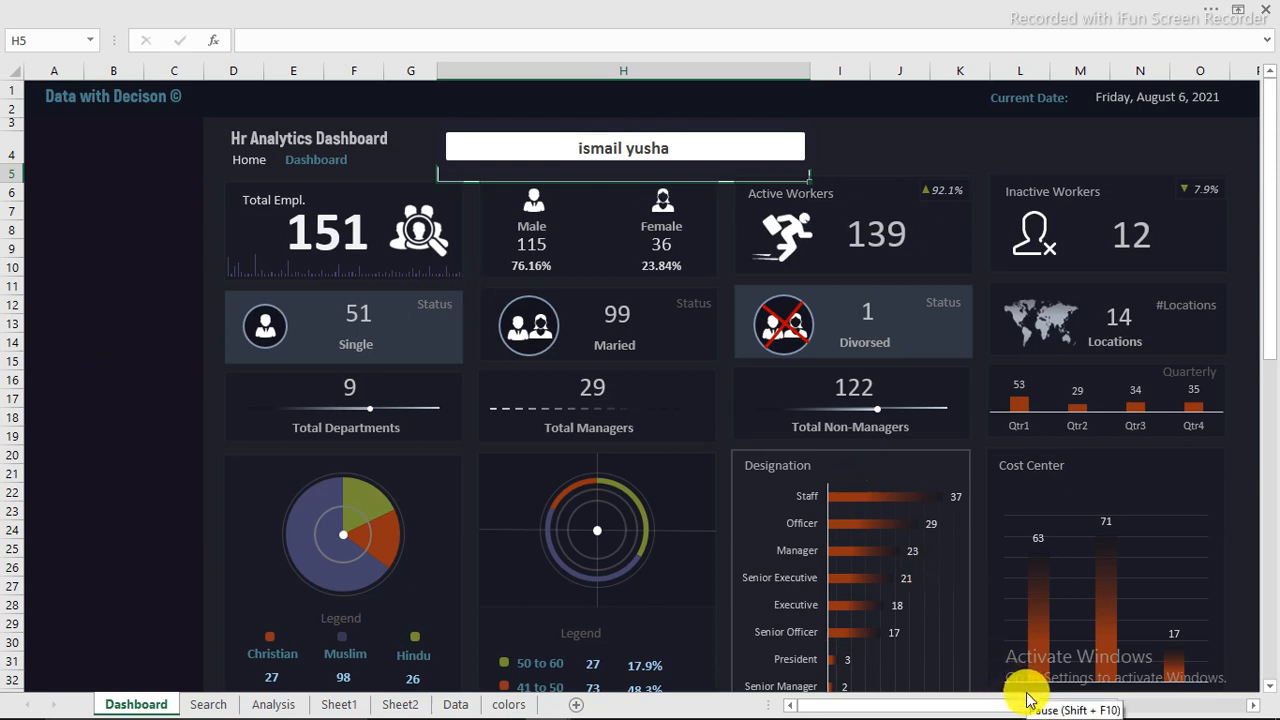
click(431, 22)
click(226, 44)
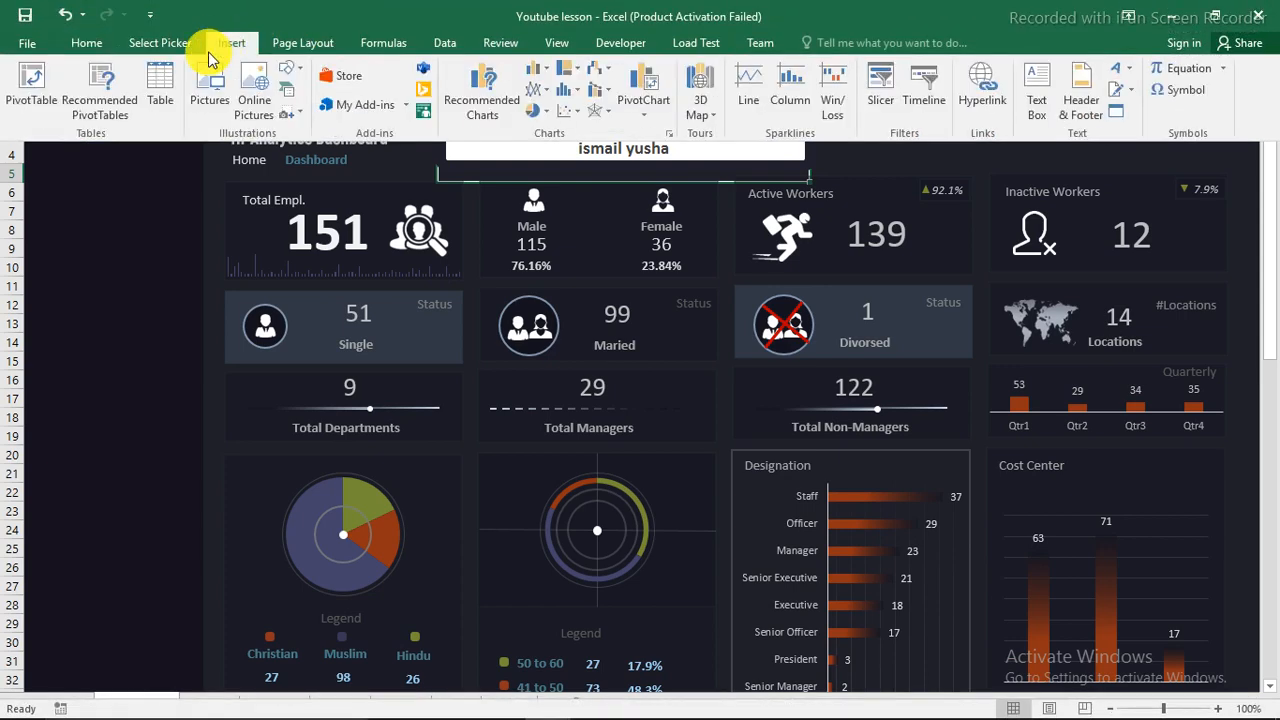
click(296, 72)
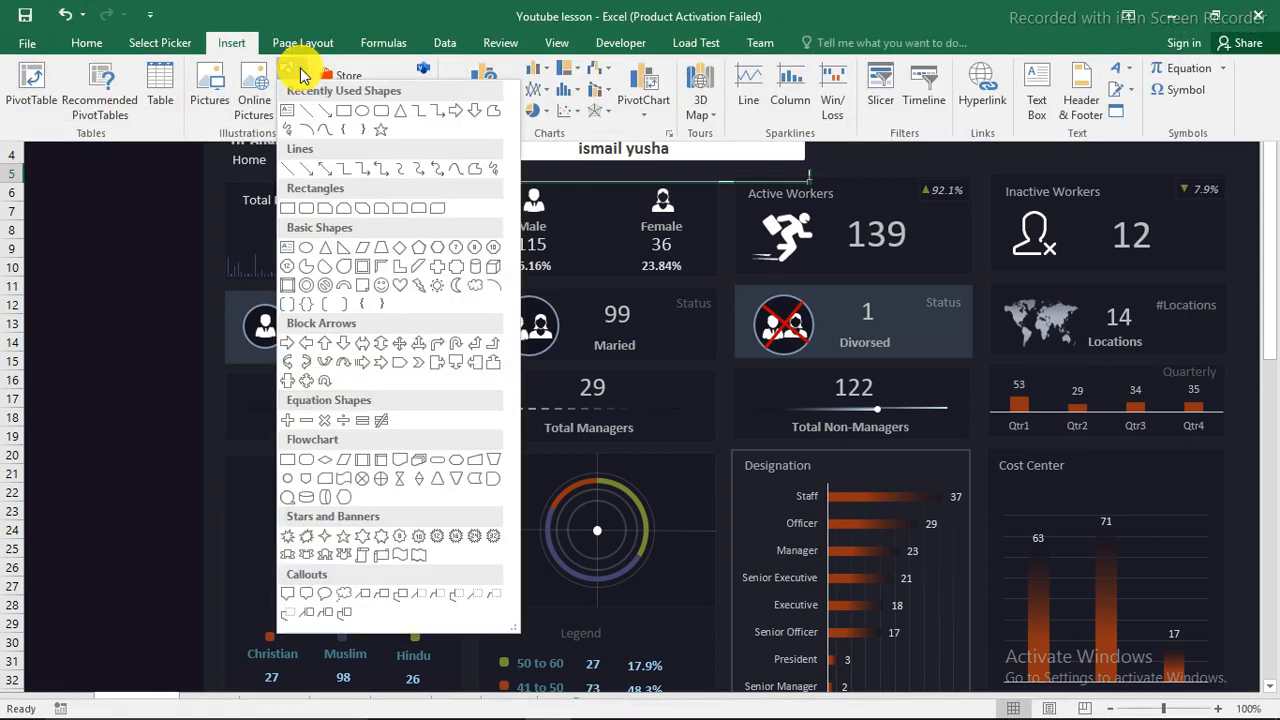
click(361, 113)
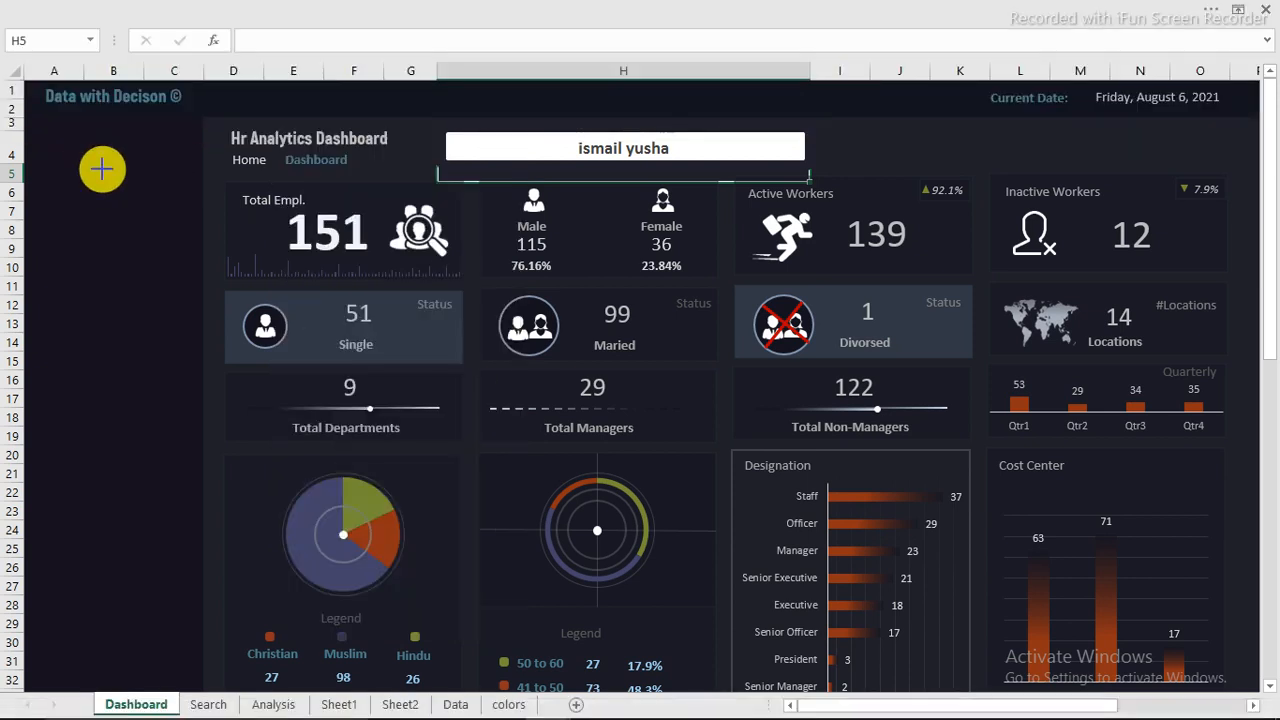
mouse_move(88, 143)
mouse_down()
mouse_move(121, 199)
mouse_move(112, 172)
mouse_up()
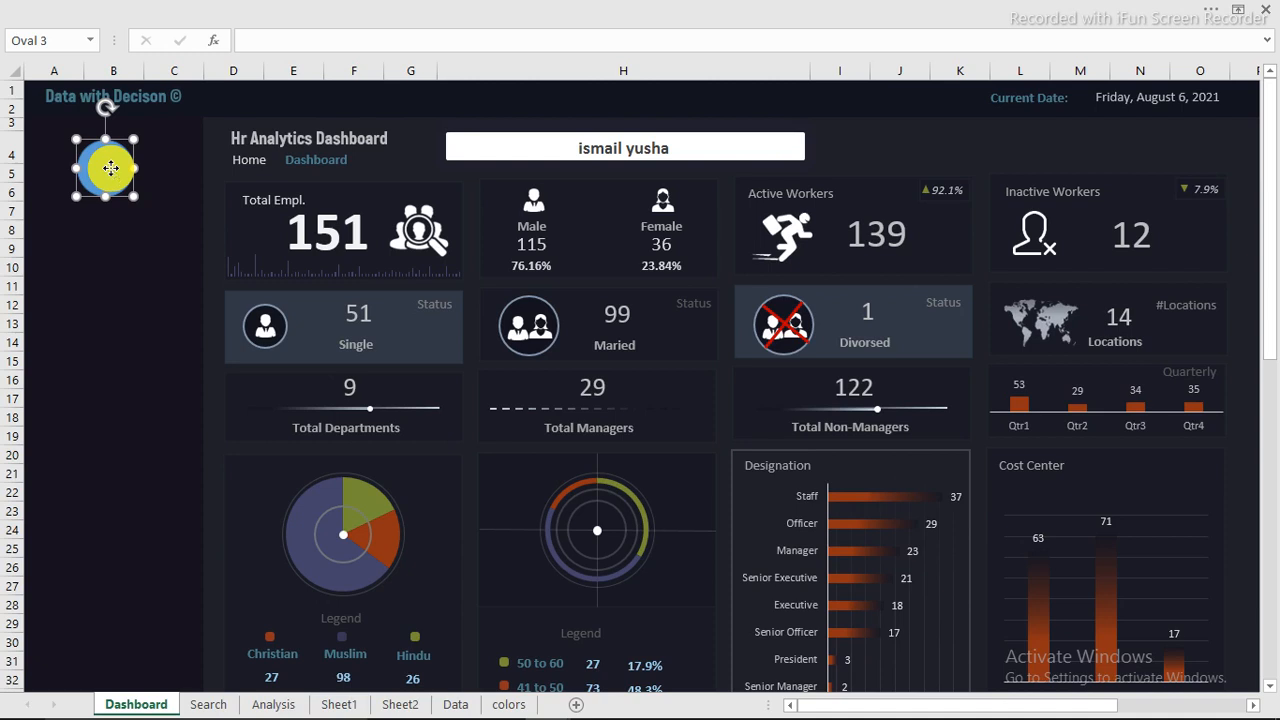
Step: Give the circle a solid light grey outline with a width of 1.5 pt
right_click(110, 168)
click(173, 487)
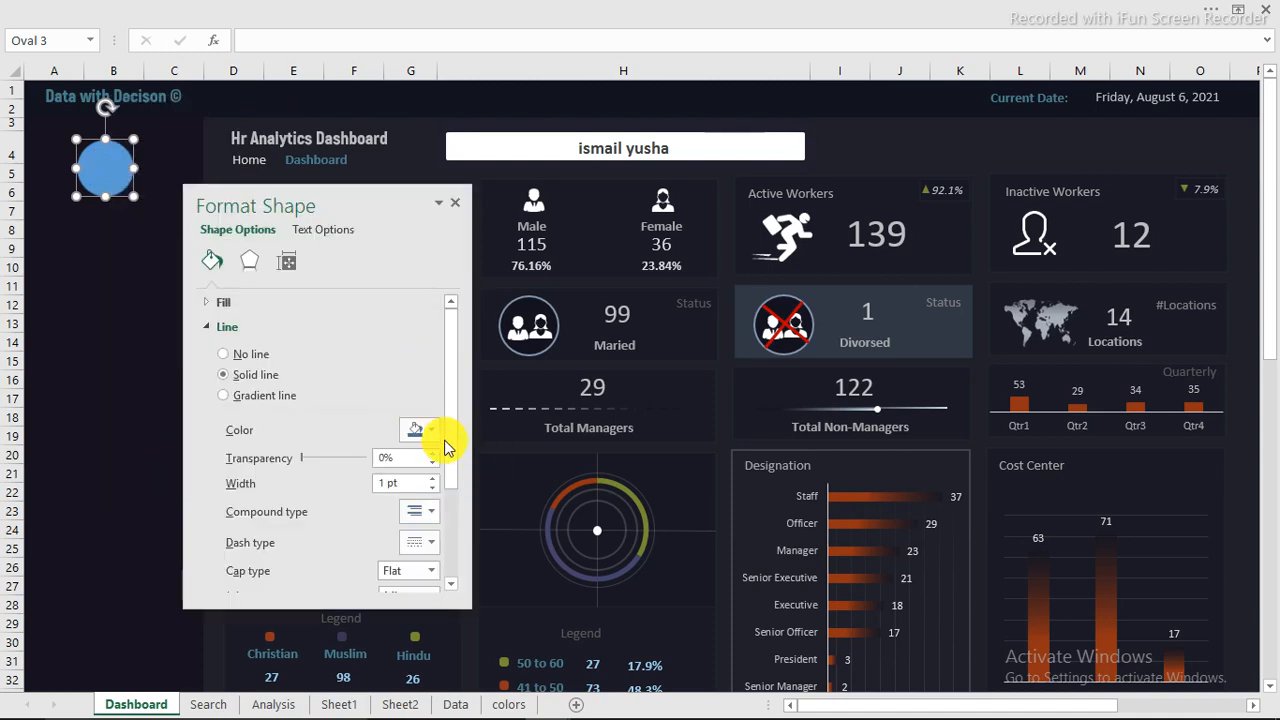
click(430, 433)
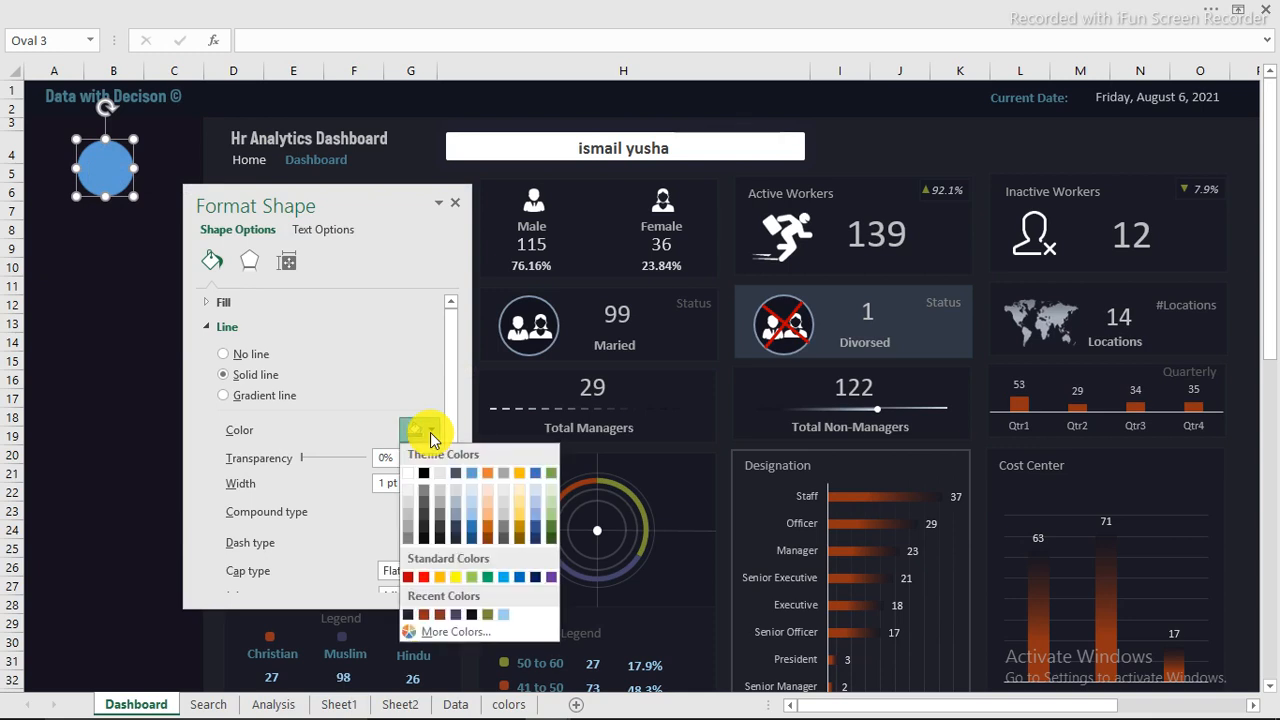
click(473, 619)
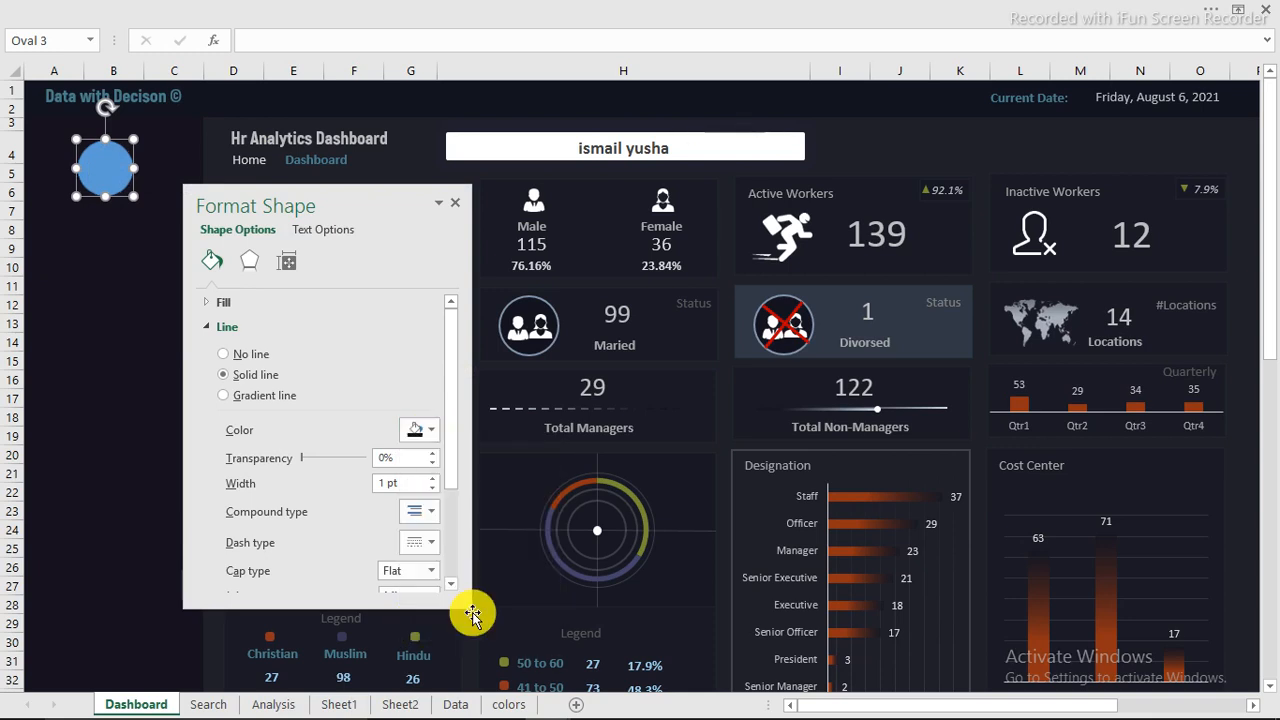
click(430, 432)
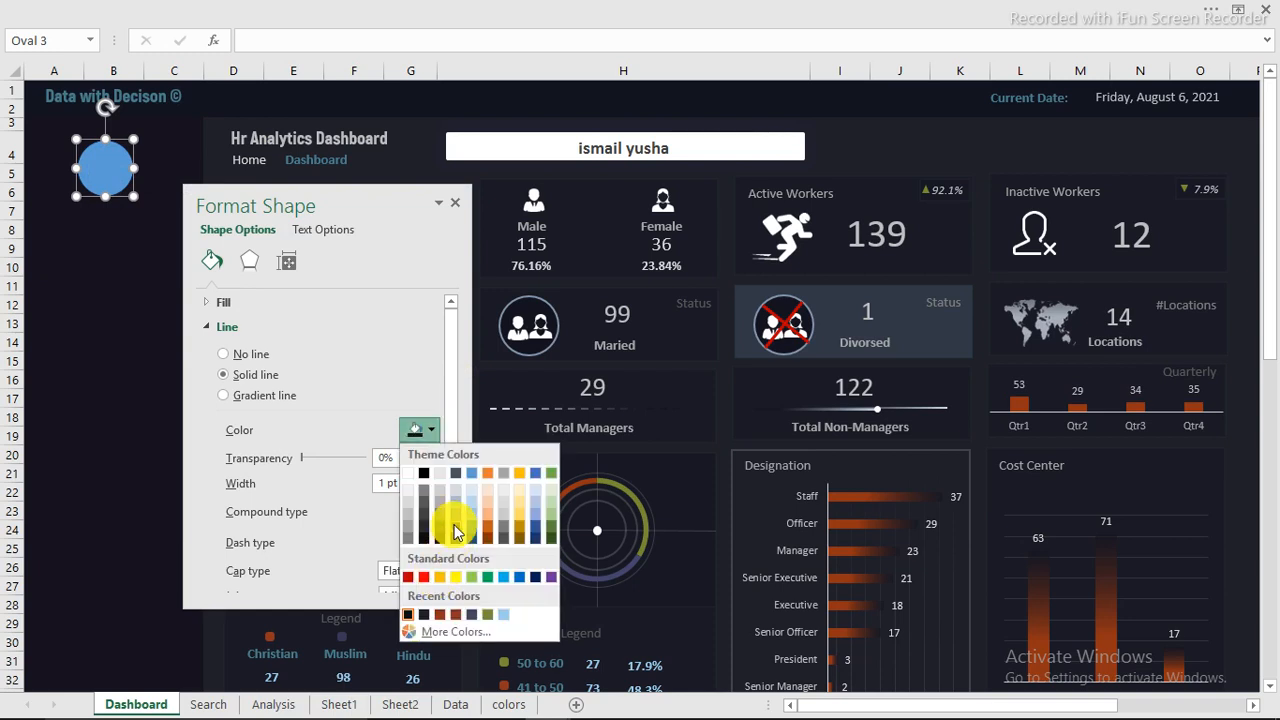
click(413, 522)
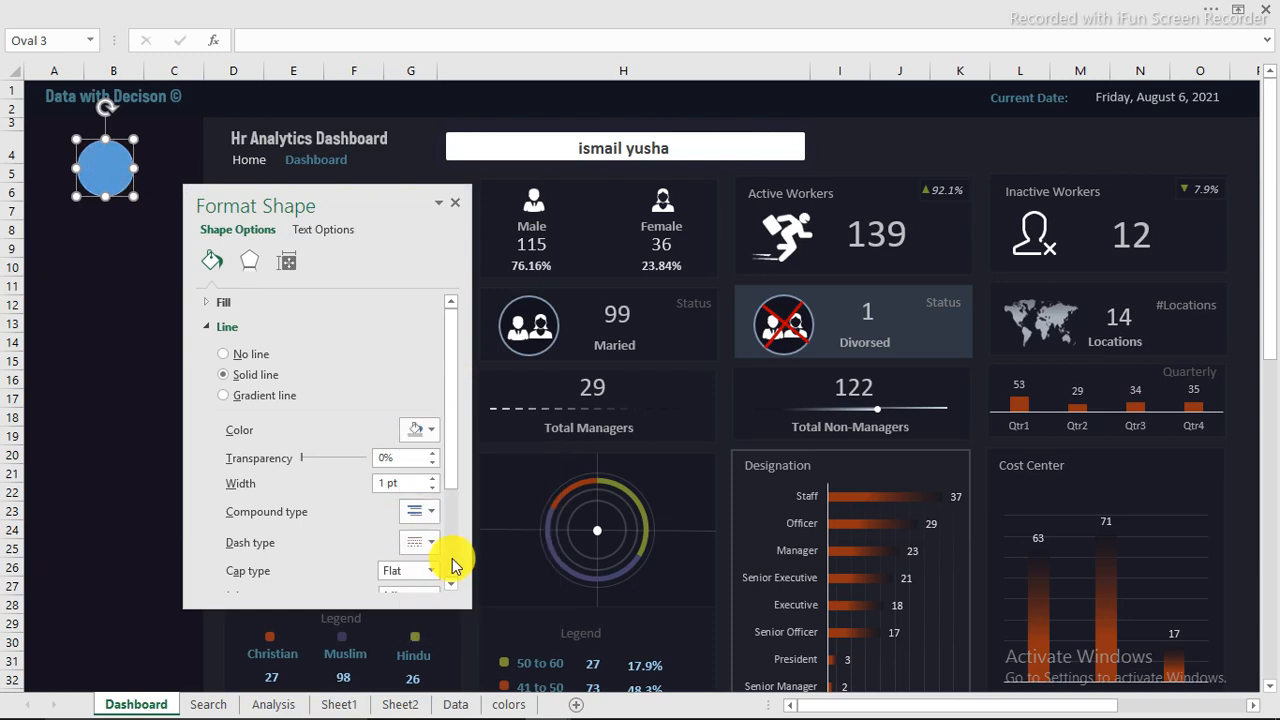
click(432, 478)
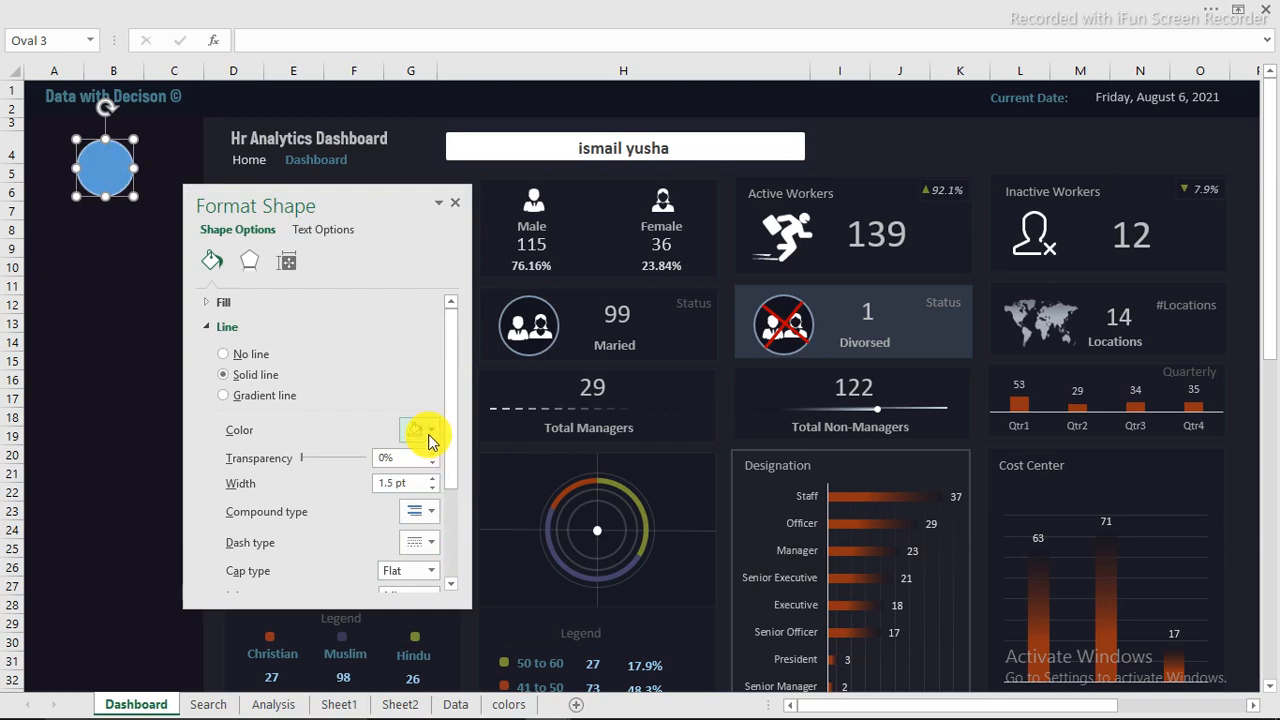
Step: Fill the circle with the near-black recent colour and close the shape formatting options
click(211, 328)
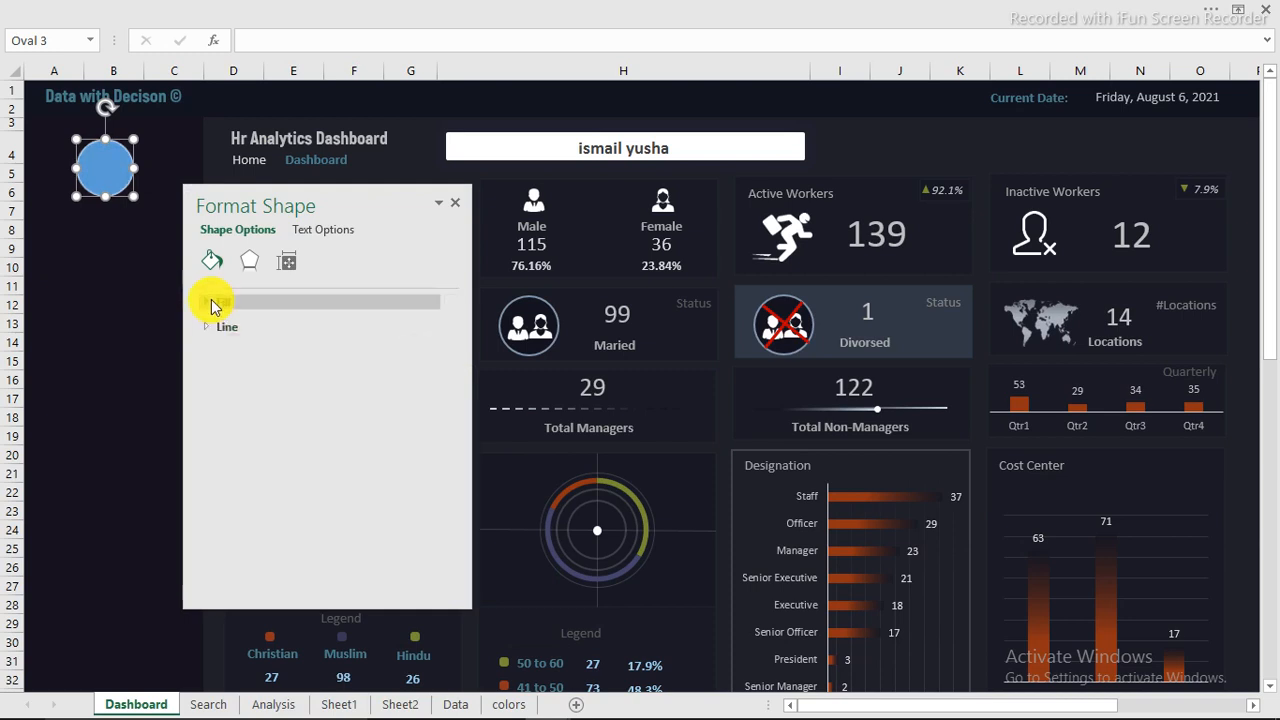
click(214, 303)
click(433, 446)
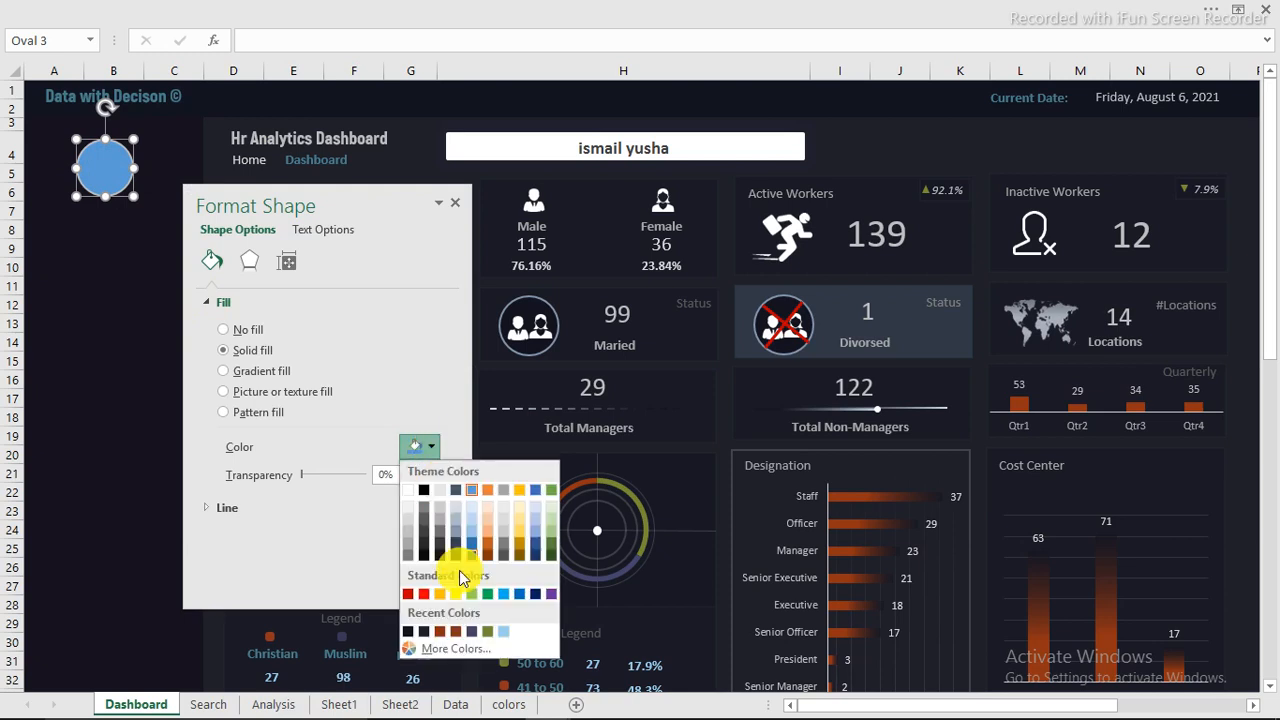
click(413, 632)
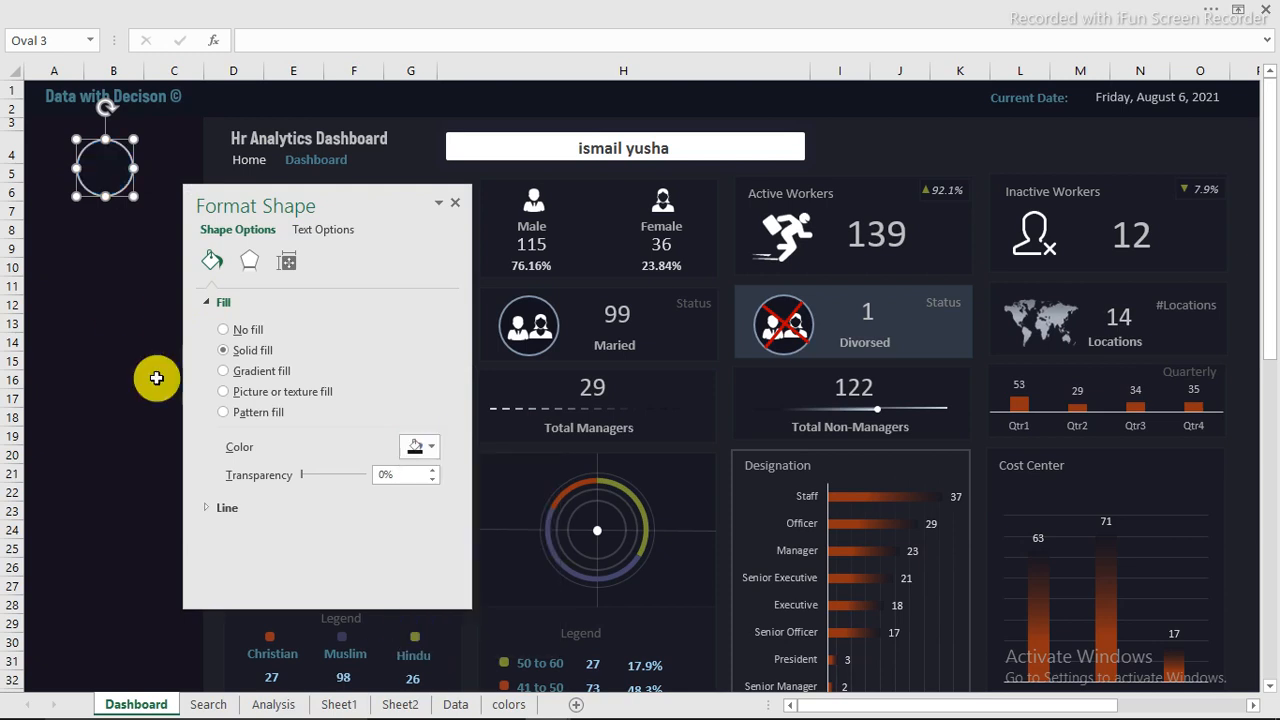
click(110, 303)
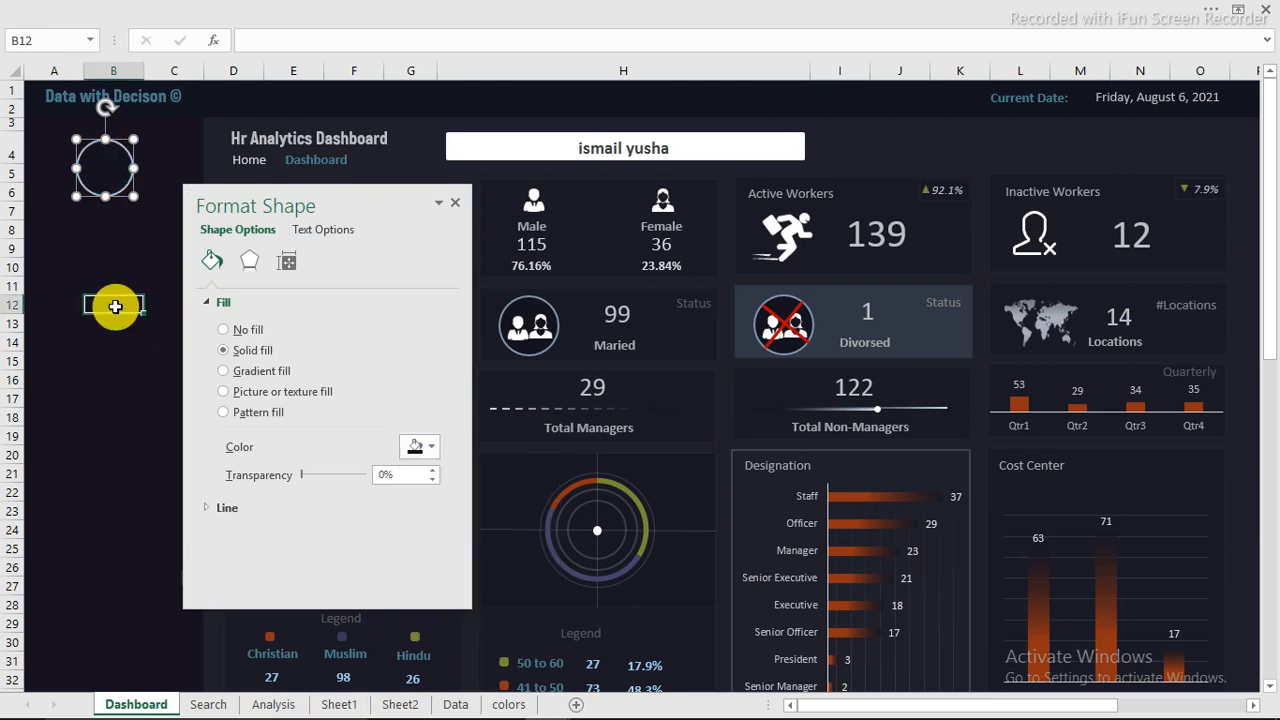
click(452, 204)
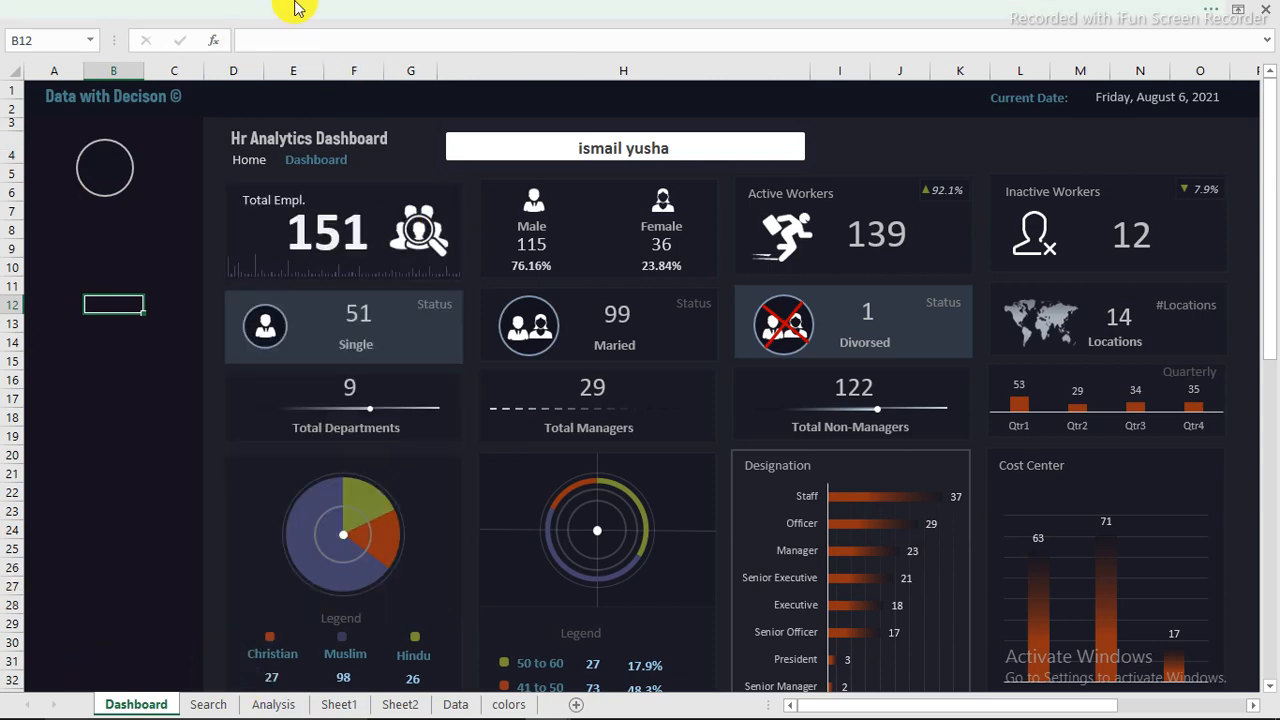
Step: Place a copy of the Male count text box inside the new circle
click(534, 247)
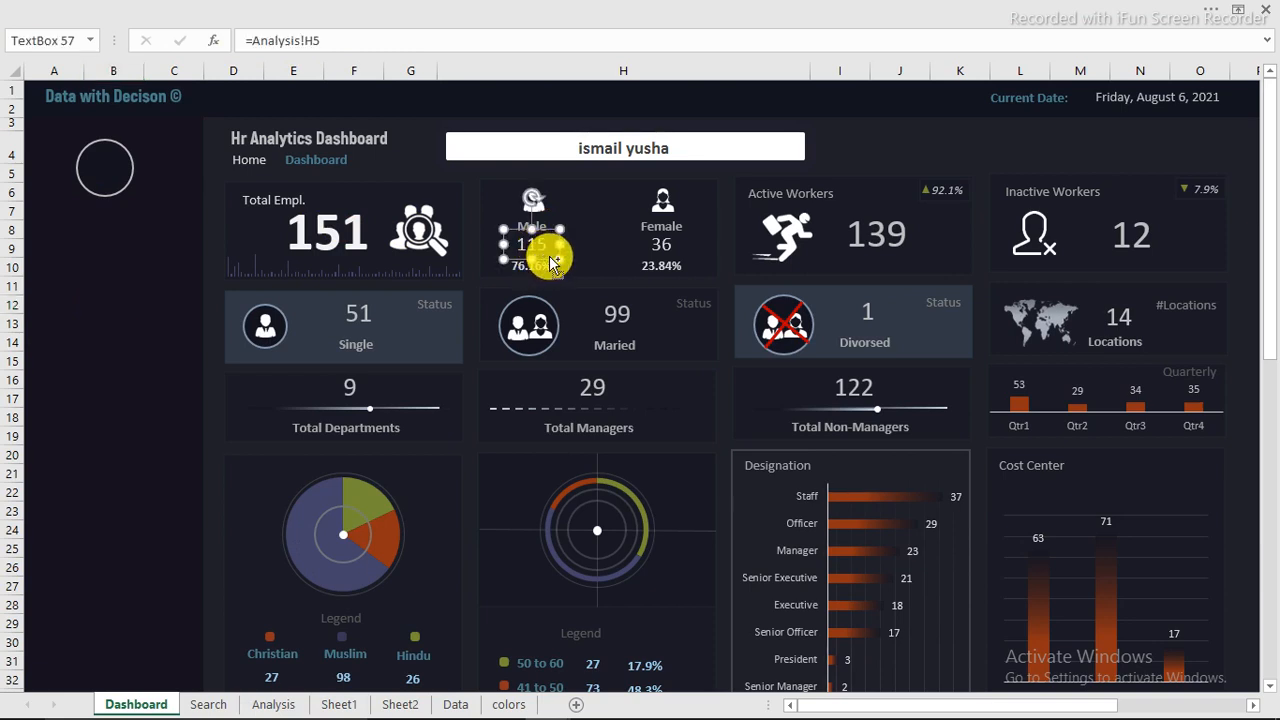
drag(541, 258, 124, 182)
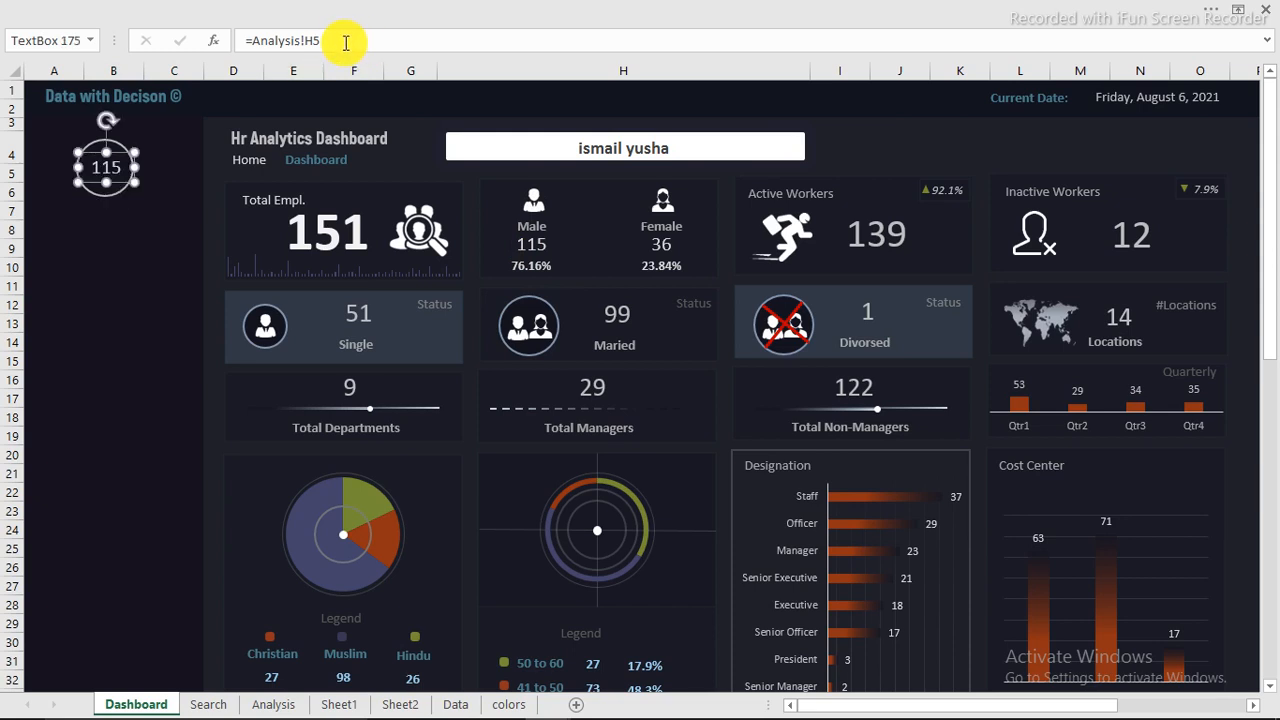
Step: Link the text box inside the side panel's circle to the gender result in cell O8 of the Search sheet
double_click(252, 42)
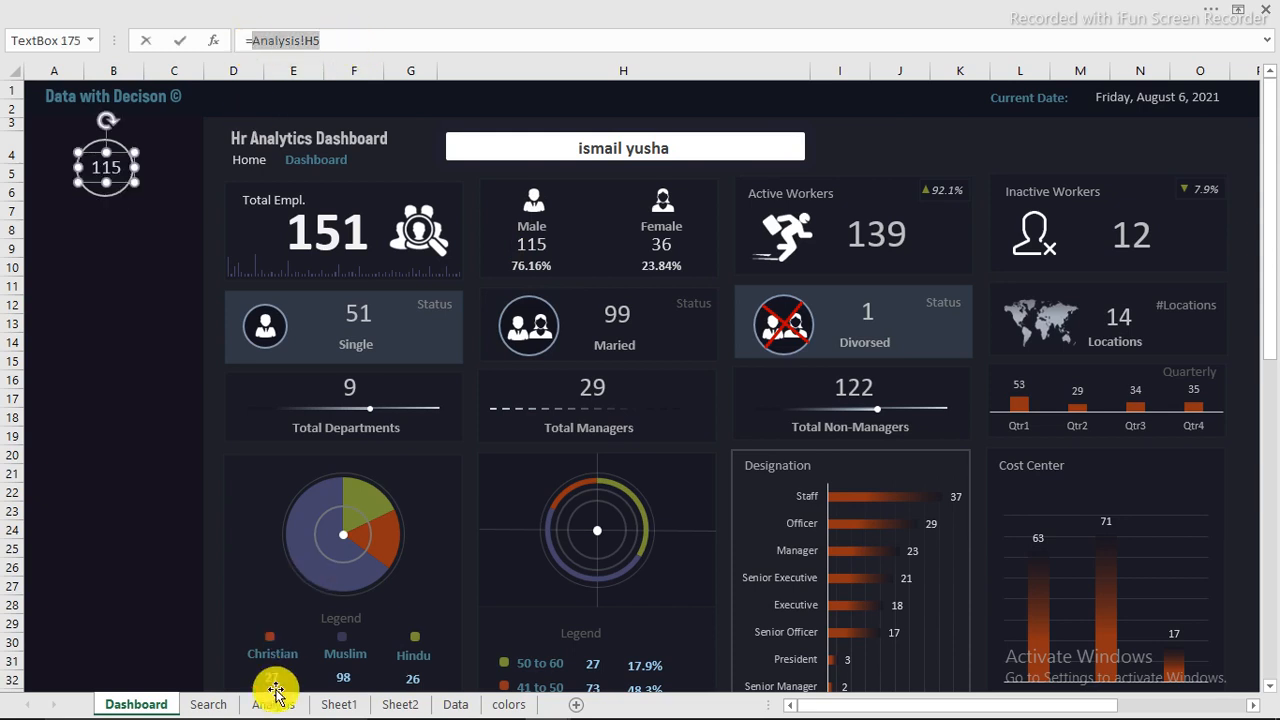
click(210, 705)
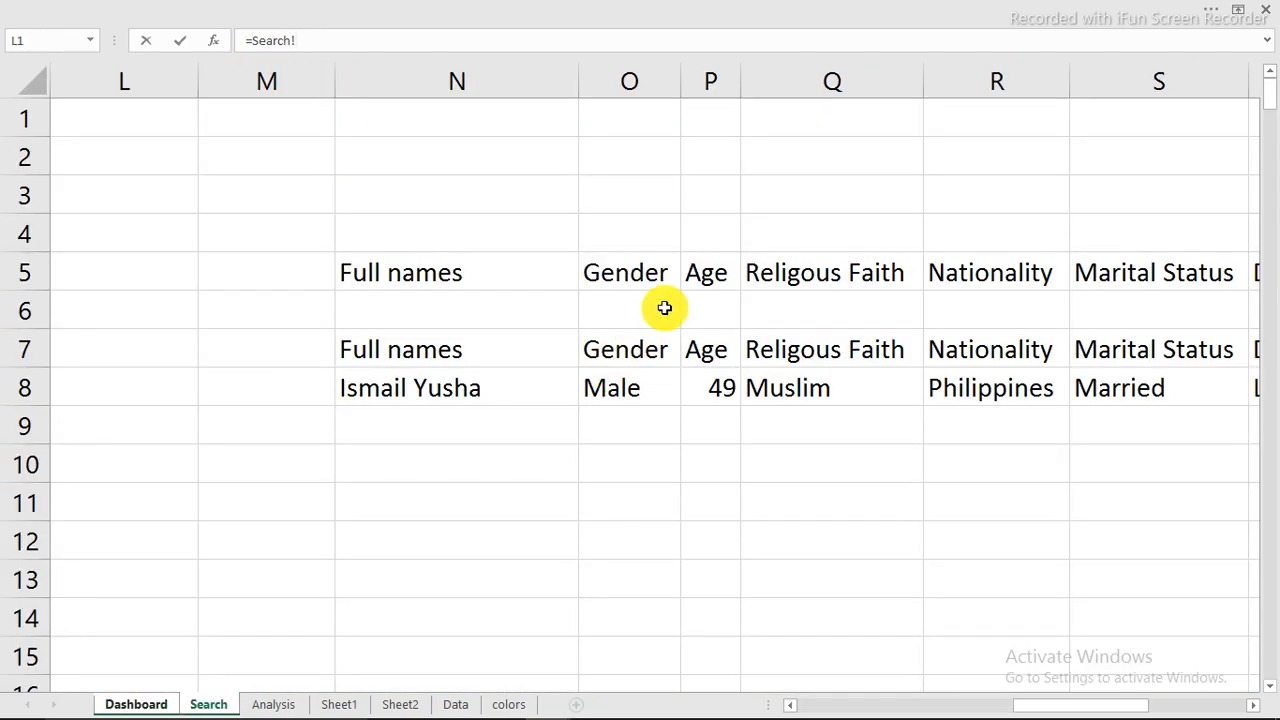
click(609, 392)
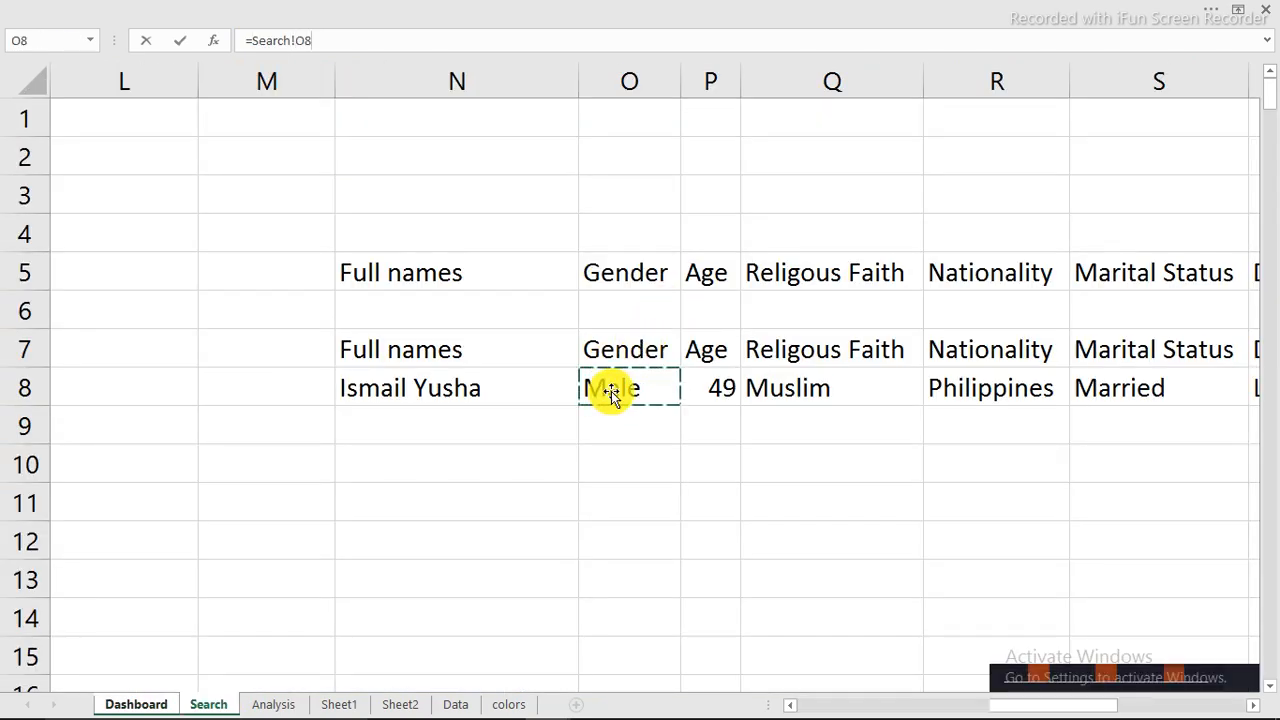
key(Return)
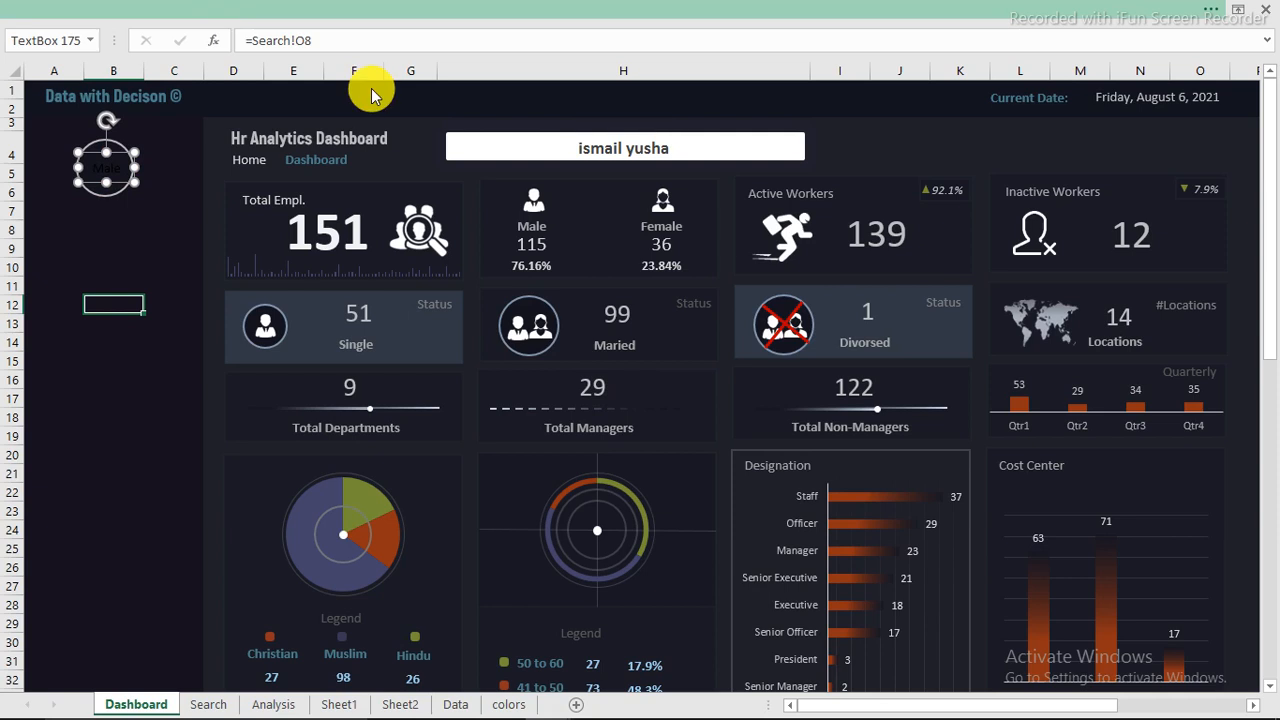
Step: Make the gender text inside the circle white
click(300, 9)
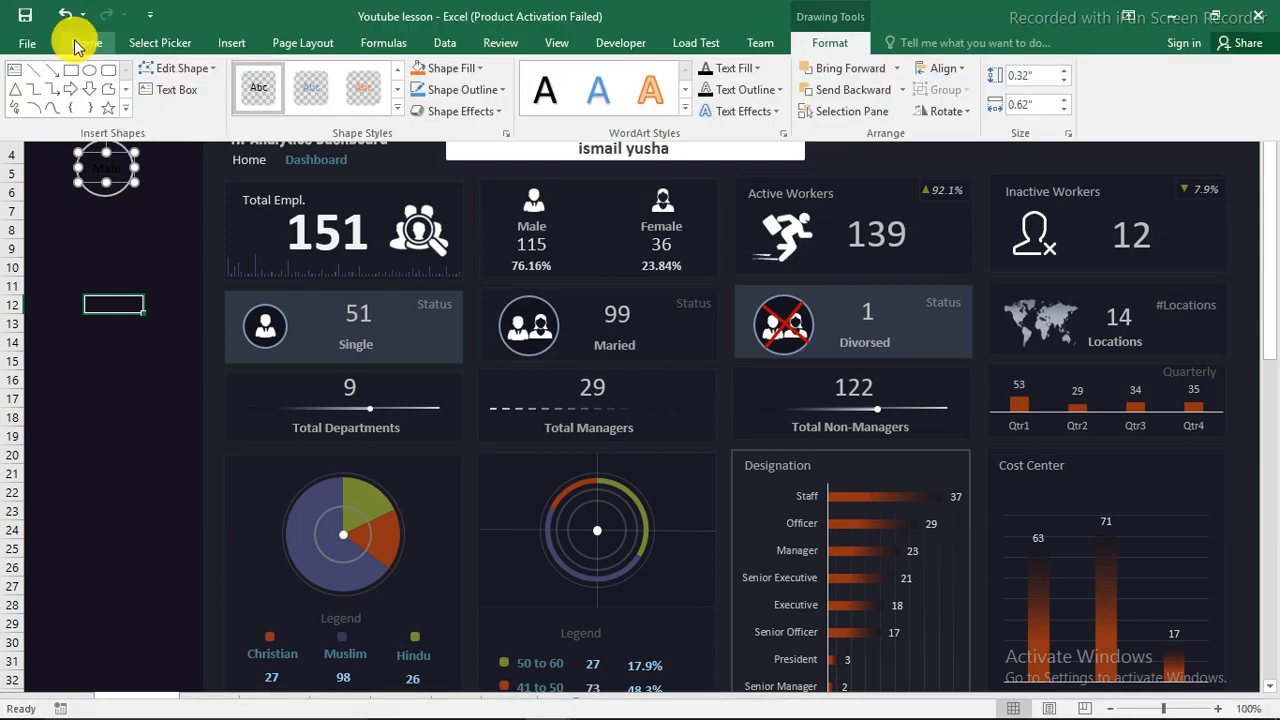
click(80, 43)
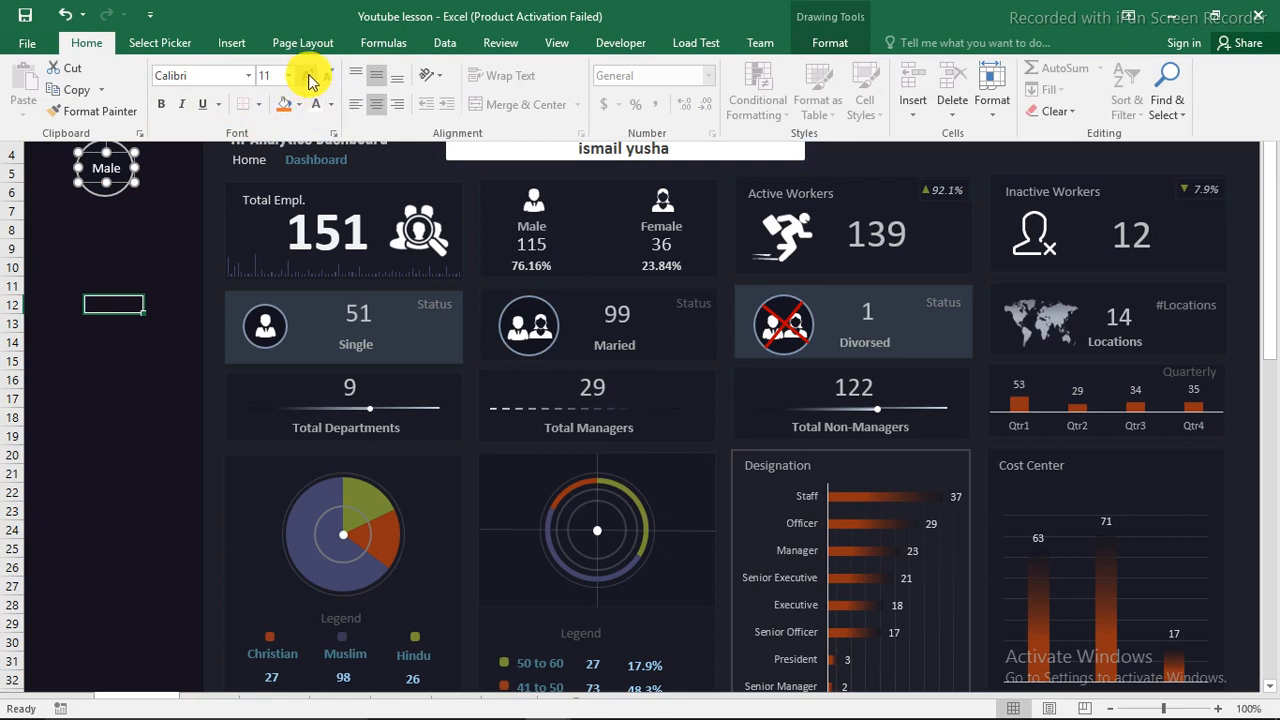
key(ctrl+shift+F1)
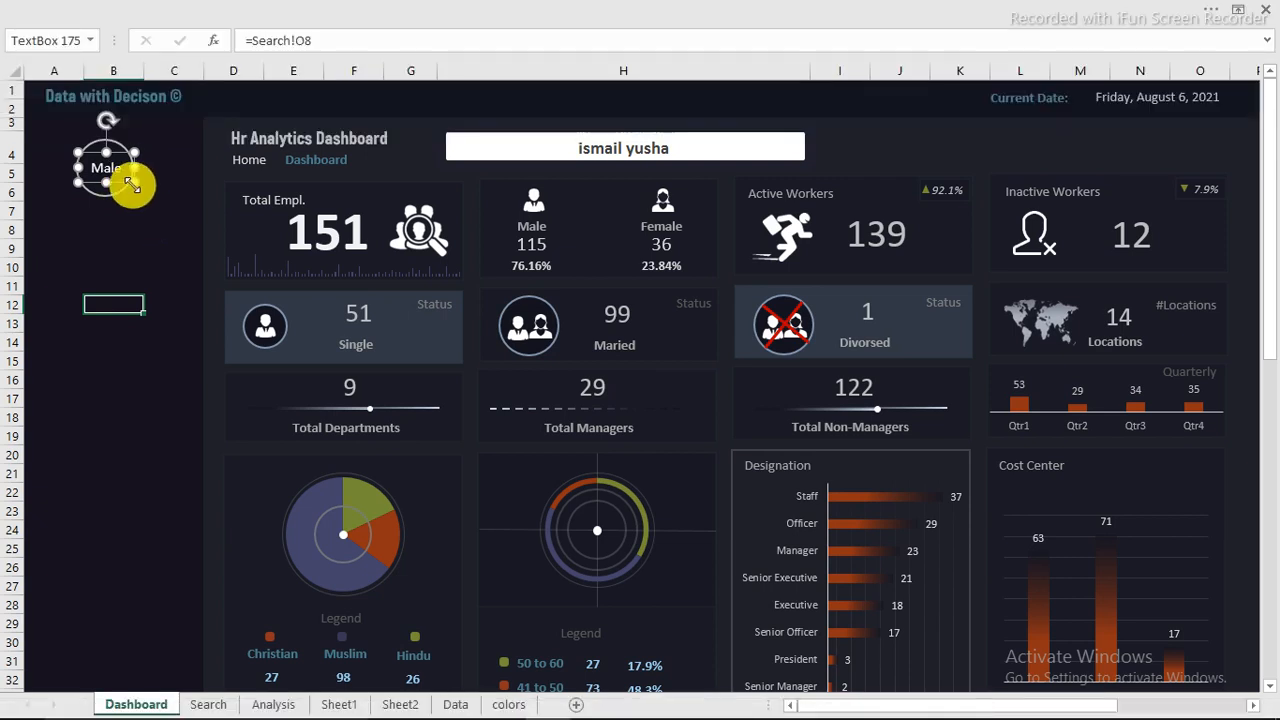
click(152, 248)
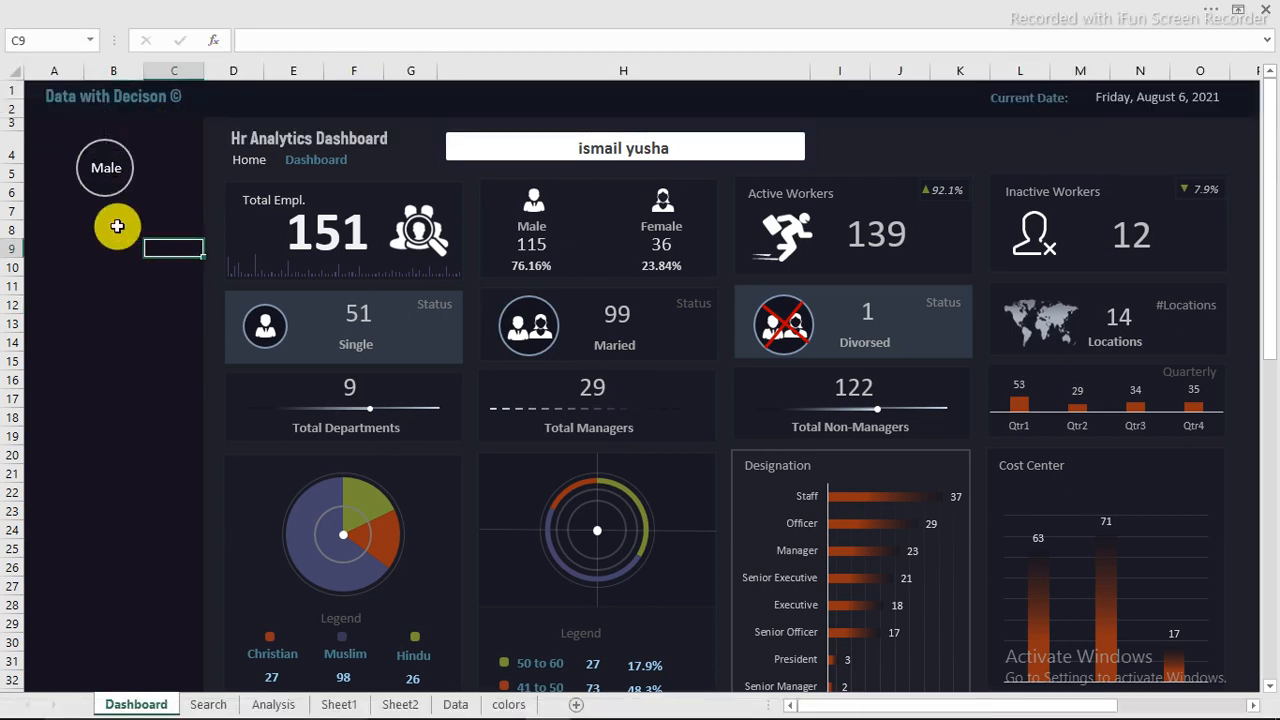
Step: Place a copy of the gender text box below the circle and link it to the full name in Search!N8
click(100, 178)
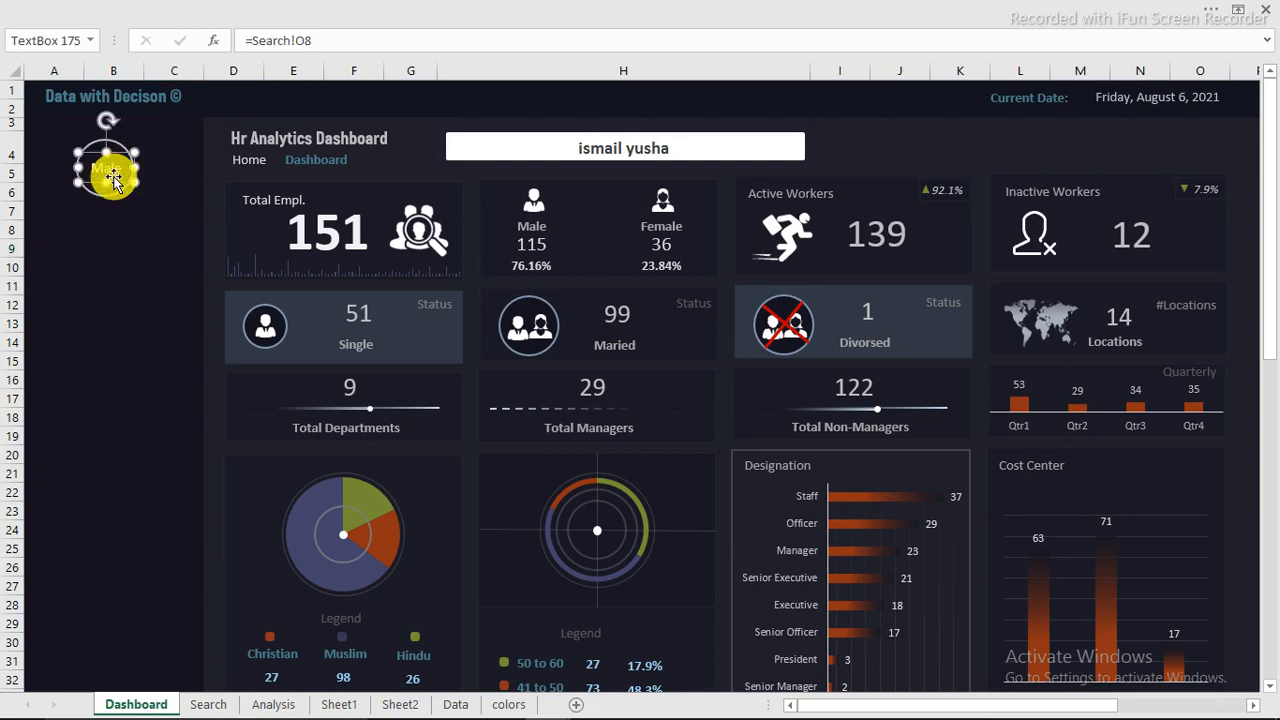
drag(116, 184, 113, 230)
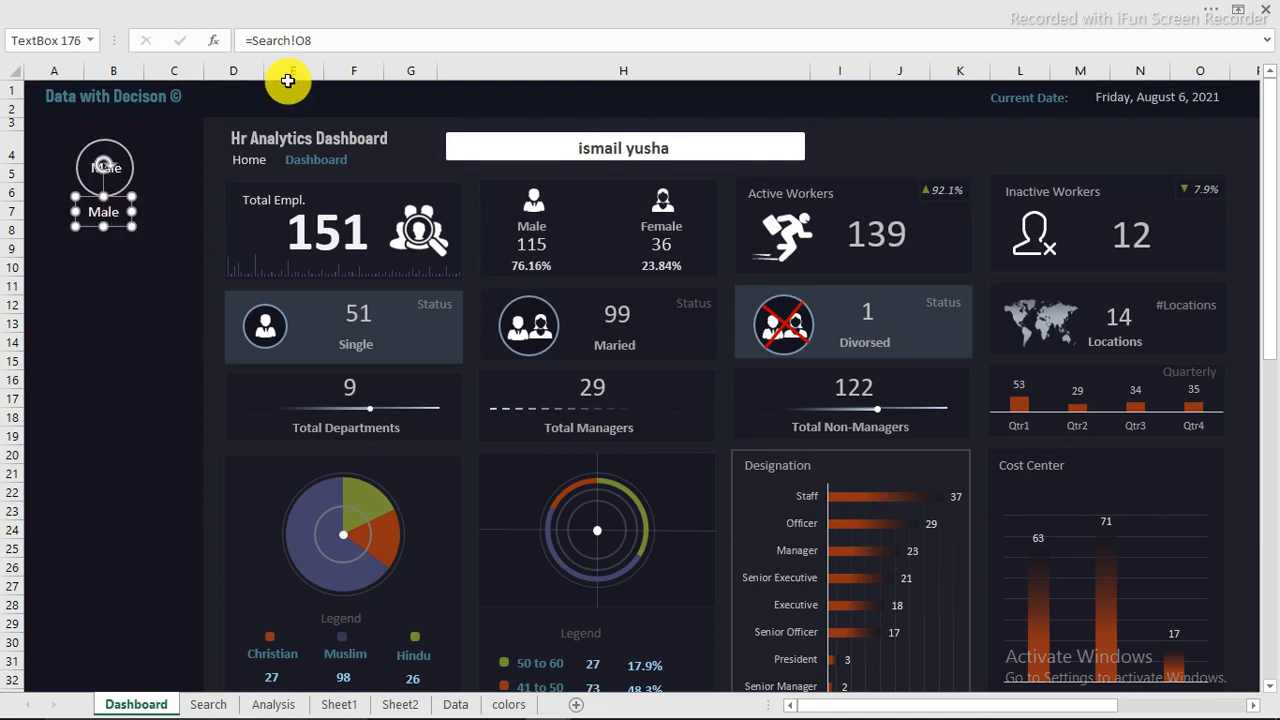
drag(324, 41, 254, 40)
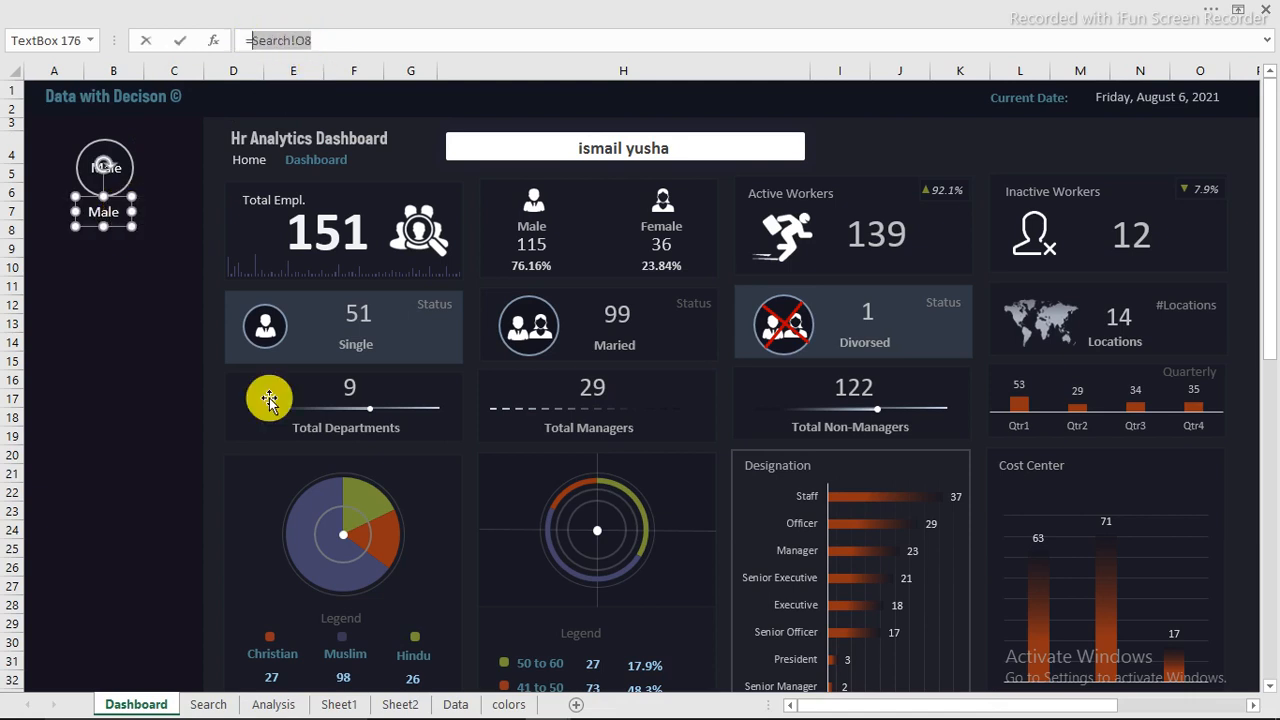
click(210, 705)
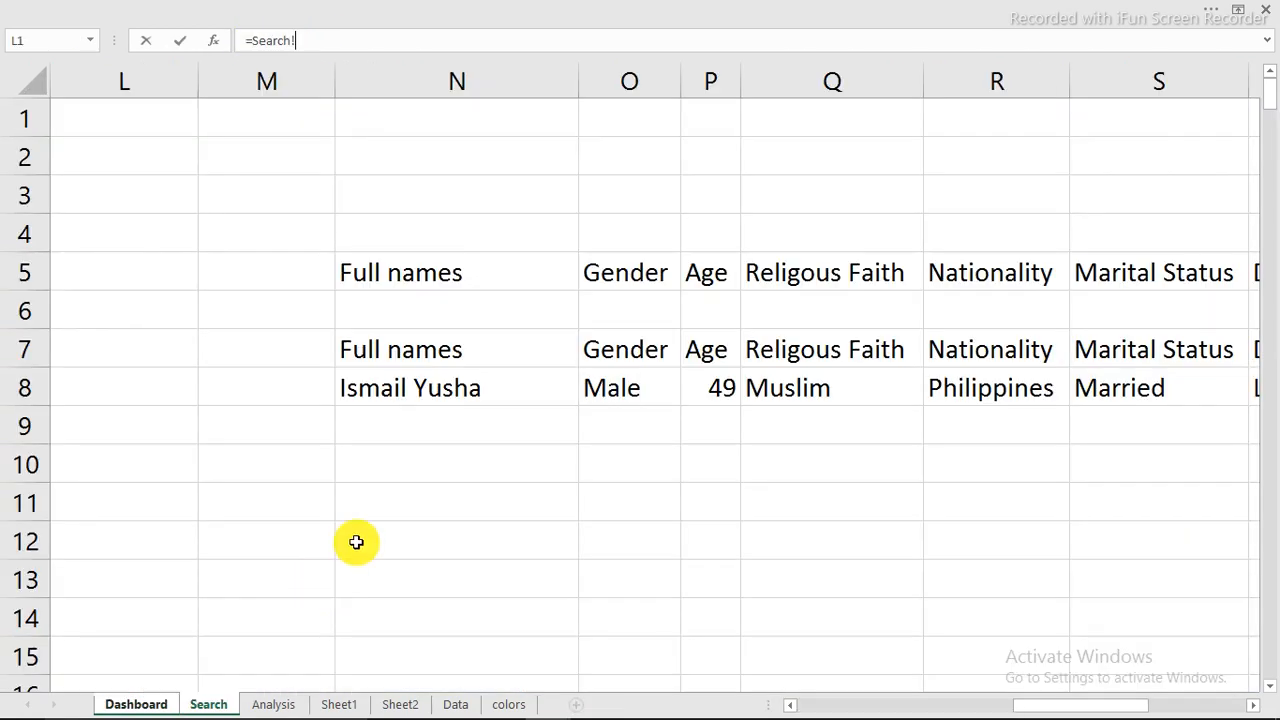
click(397, 392)
key(Return)
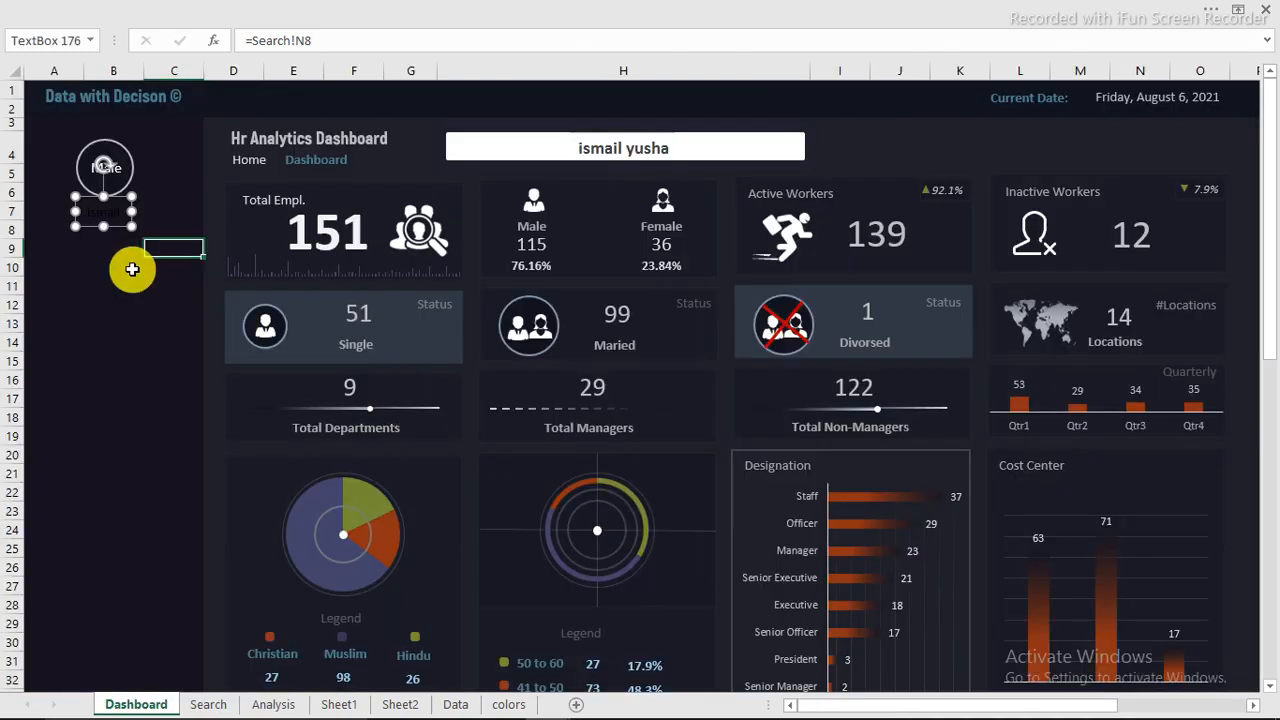
Step: Stretch the name text box across the side panel and make its text light blue, bold and 12 pt
drag(133, 209, 203, 211)
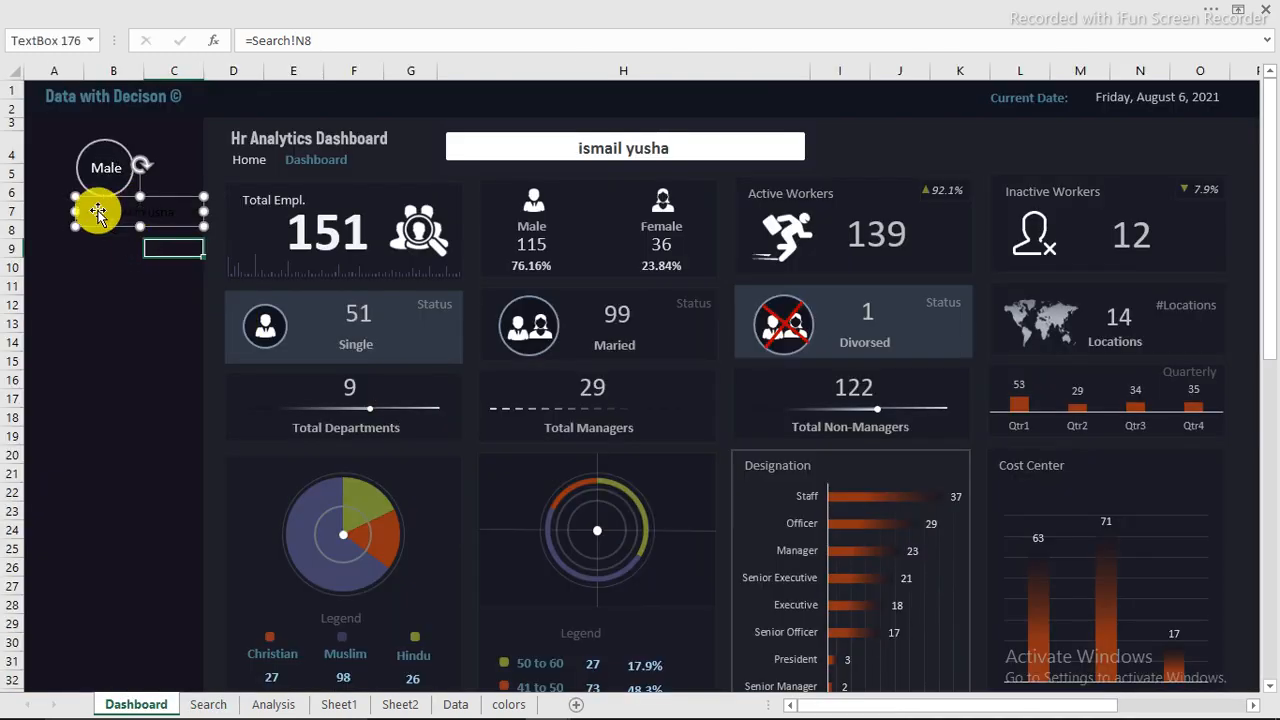
drag(77, 209, 5, 212)
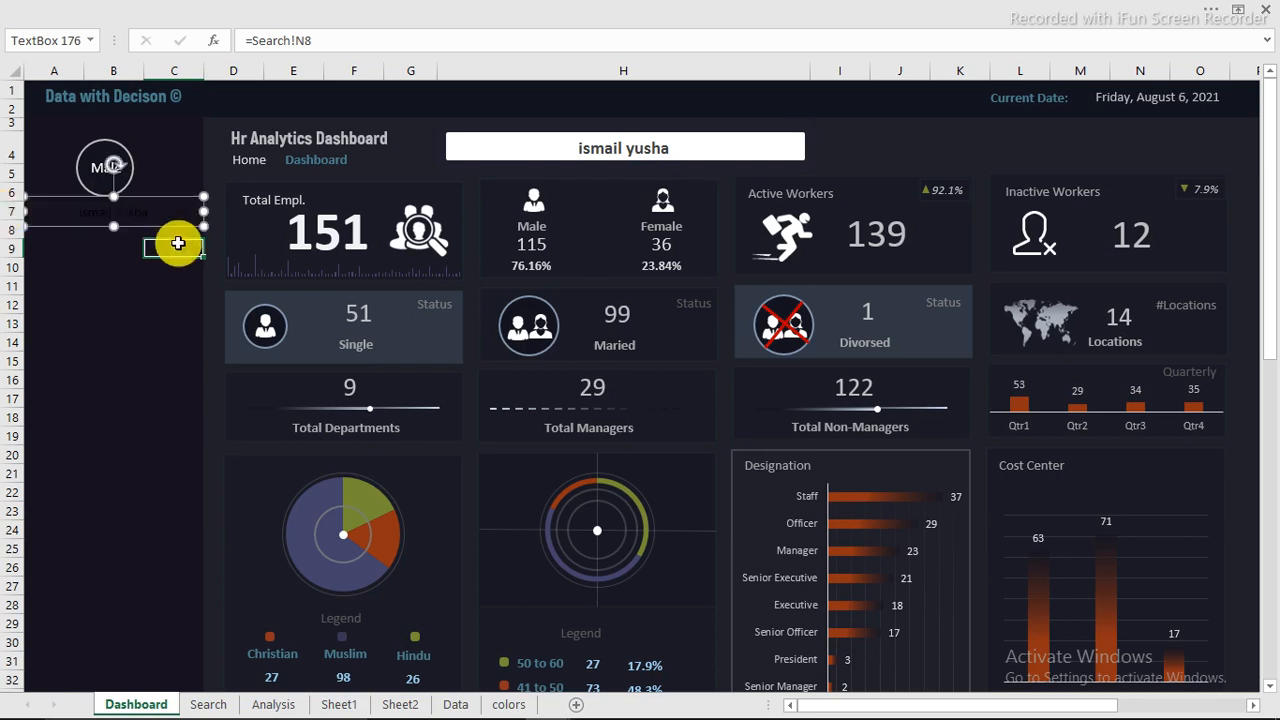
click(197, 8)
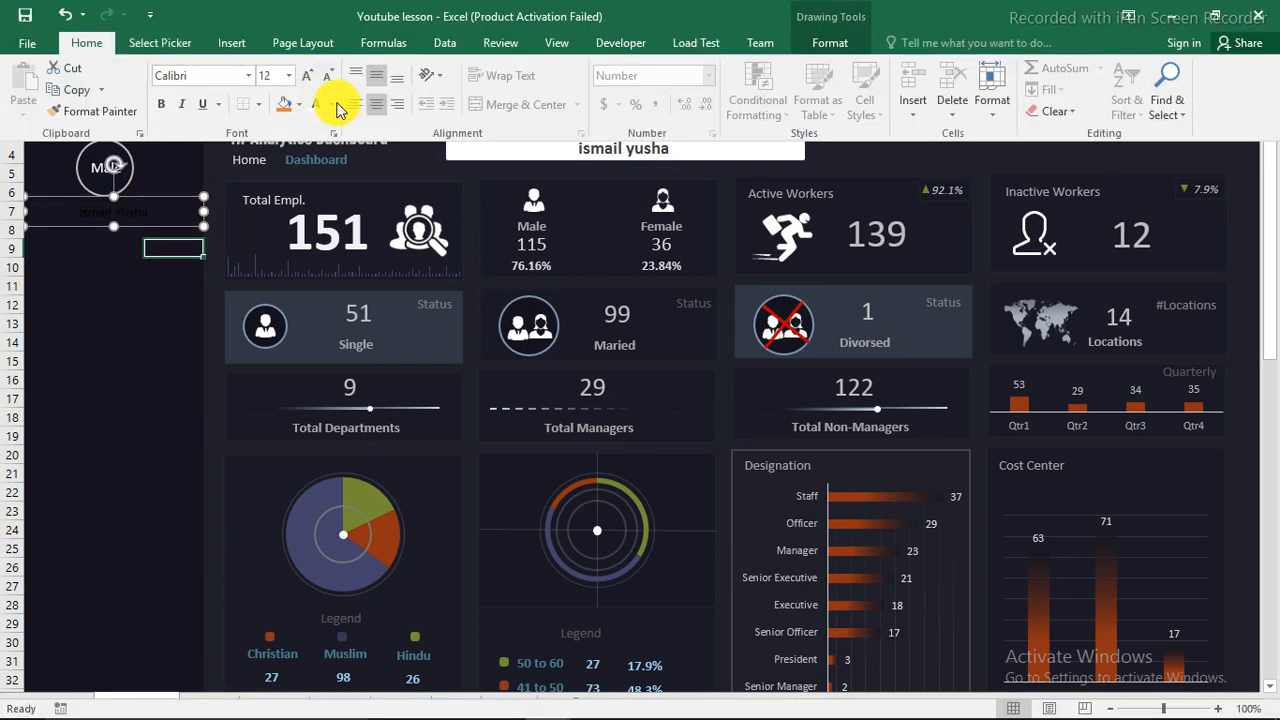
click(332, 105)
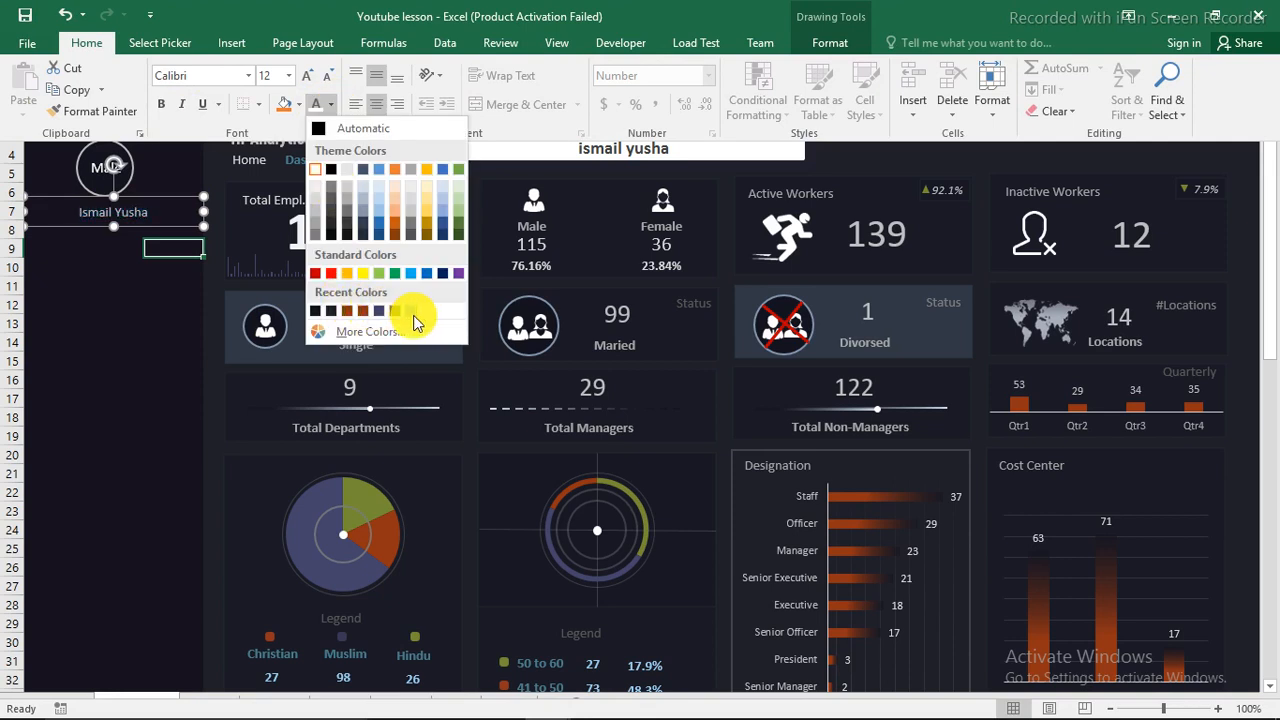
click(412, 313)
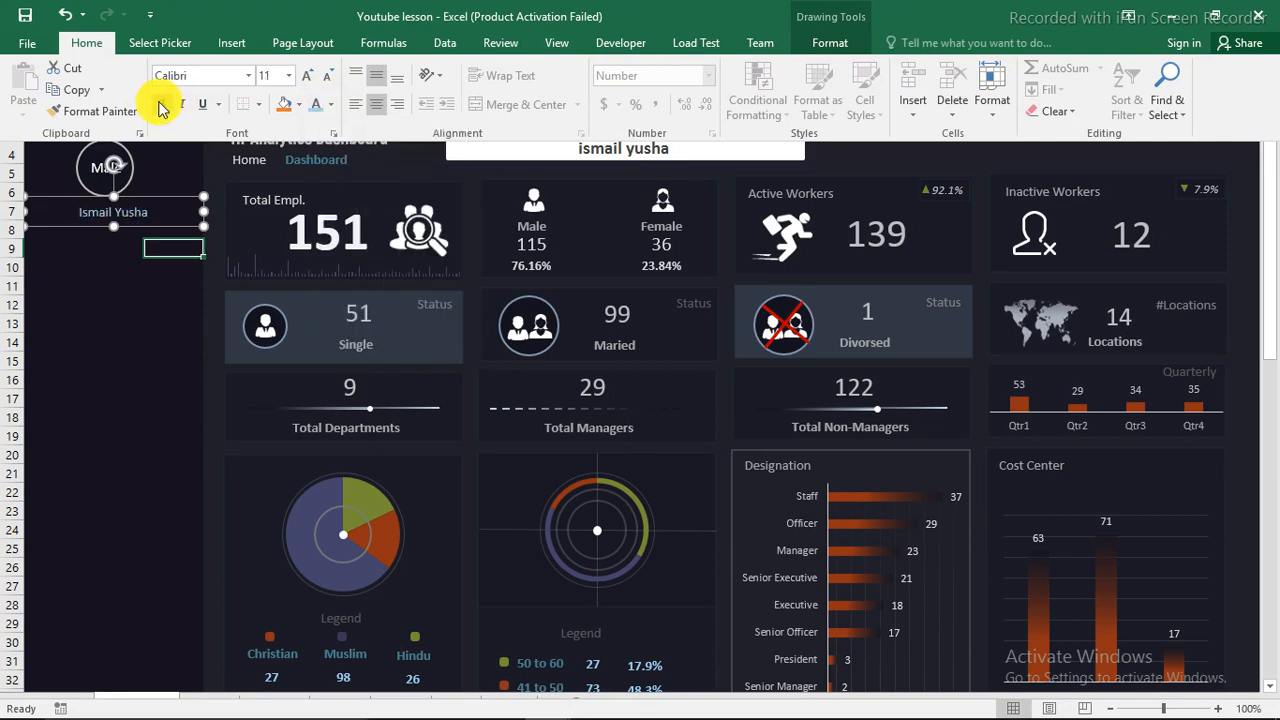
click(306, 75)
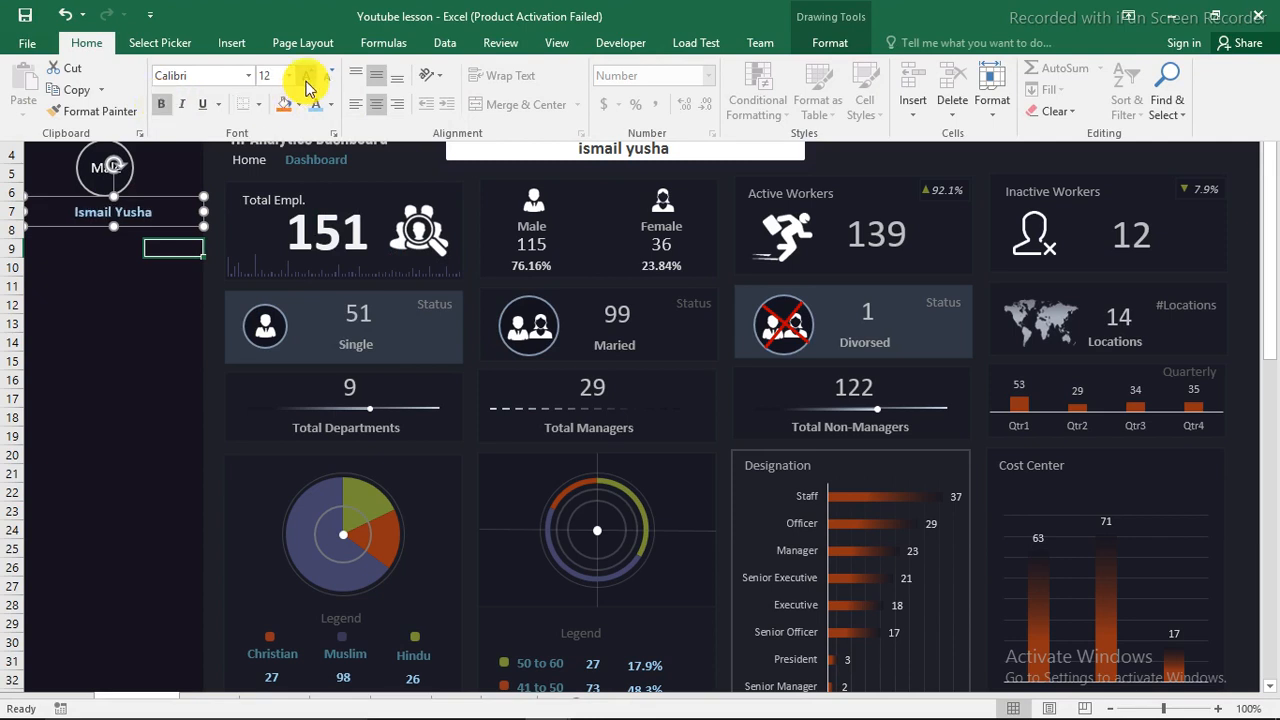
key(ctrl+shift+F1)
click(113, 286)
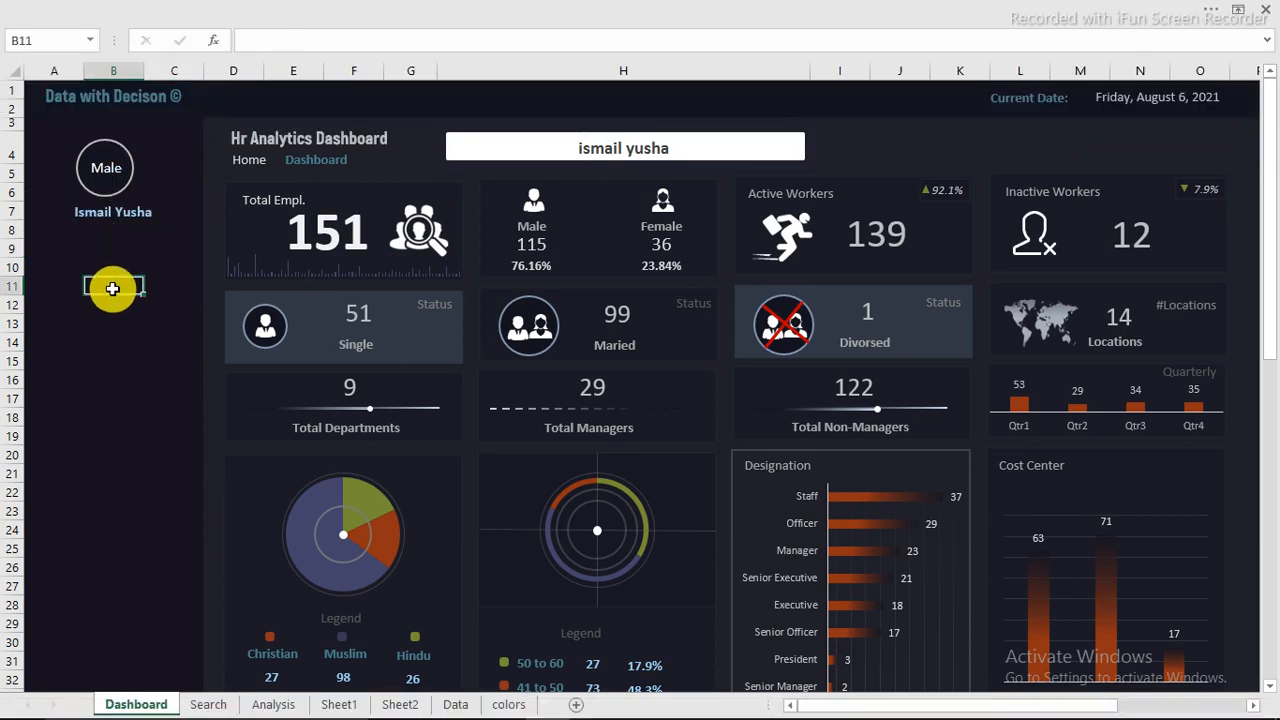
Step: Test the search bar in H4 with the non-matching text "fjdfjshfjs", then clear it
click(557, 146)
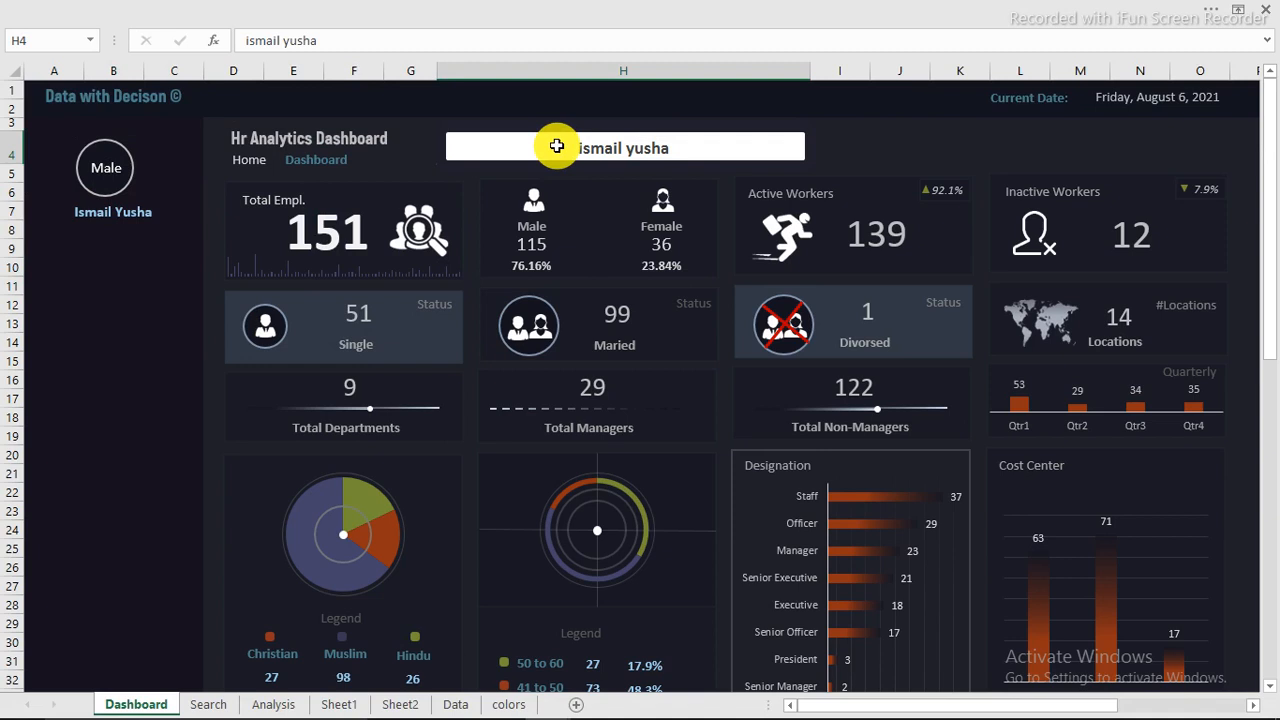
text(fjdfjshfjs)
key(Return)
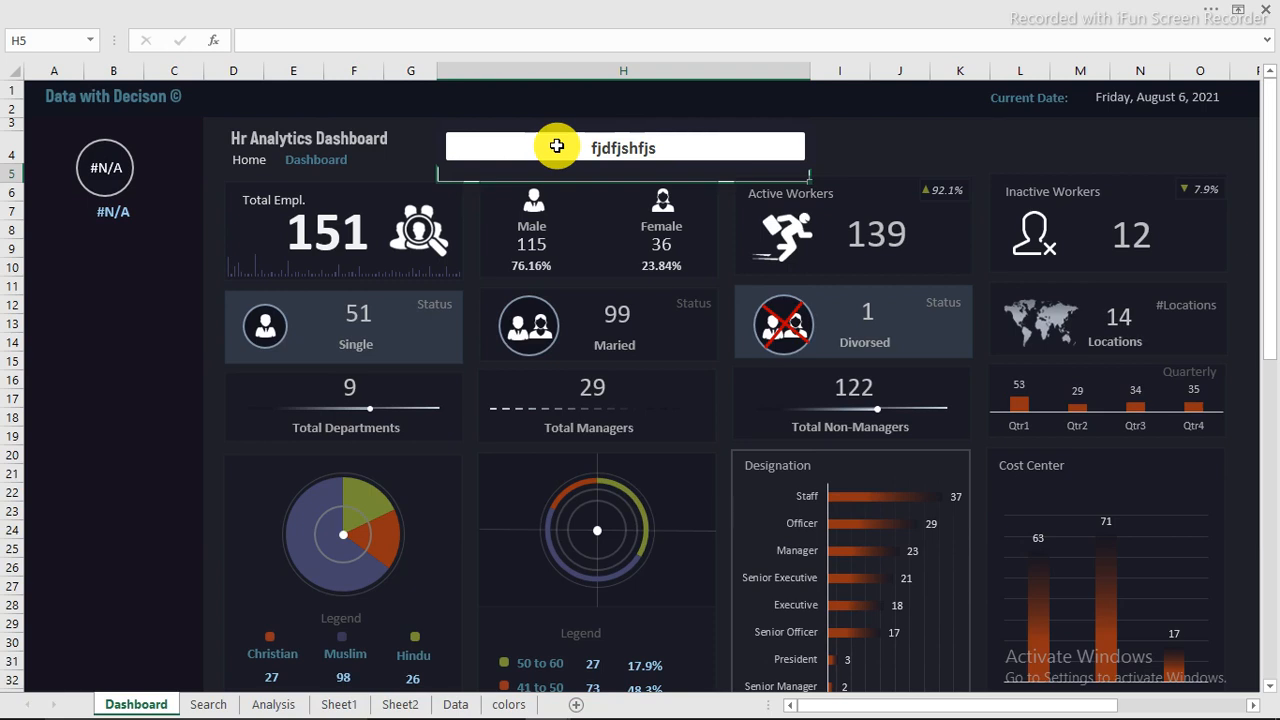
click(567, 147)
key(Delete)
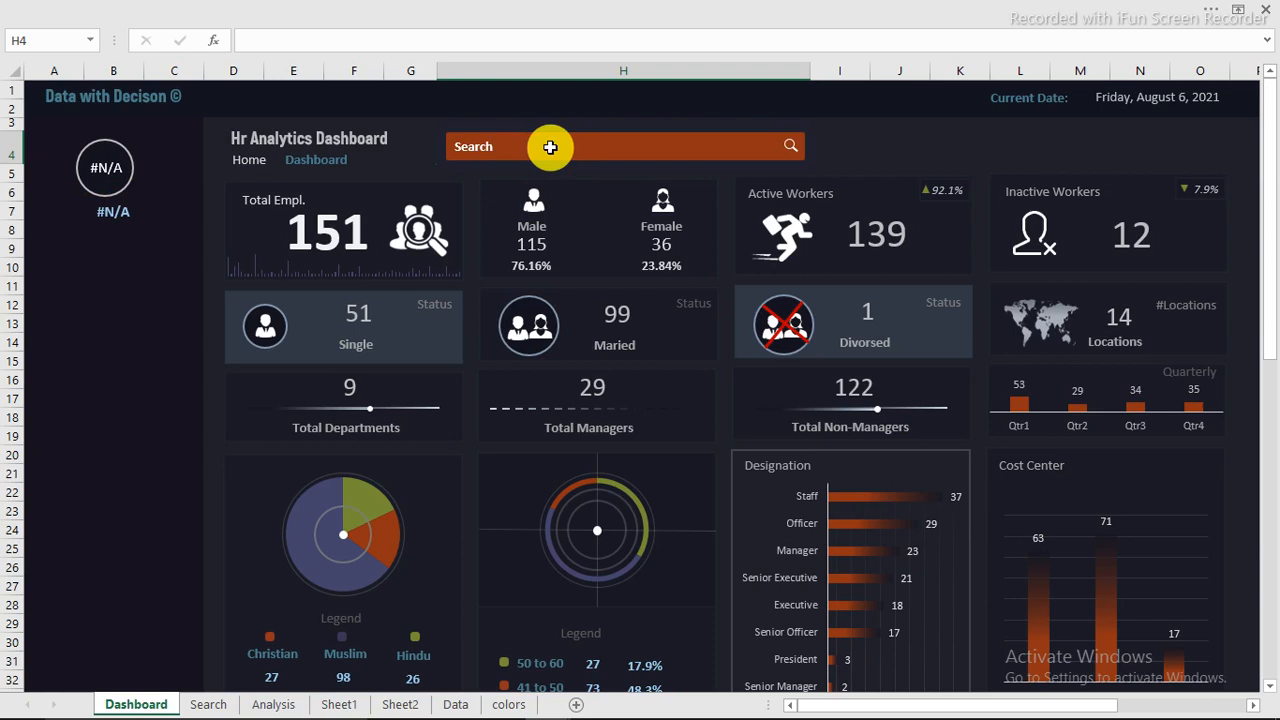
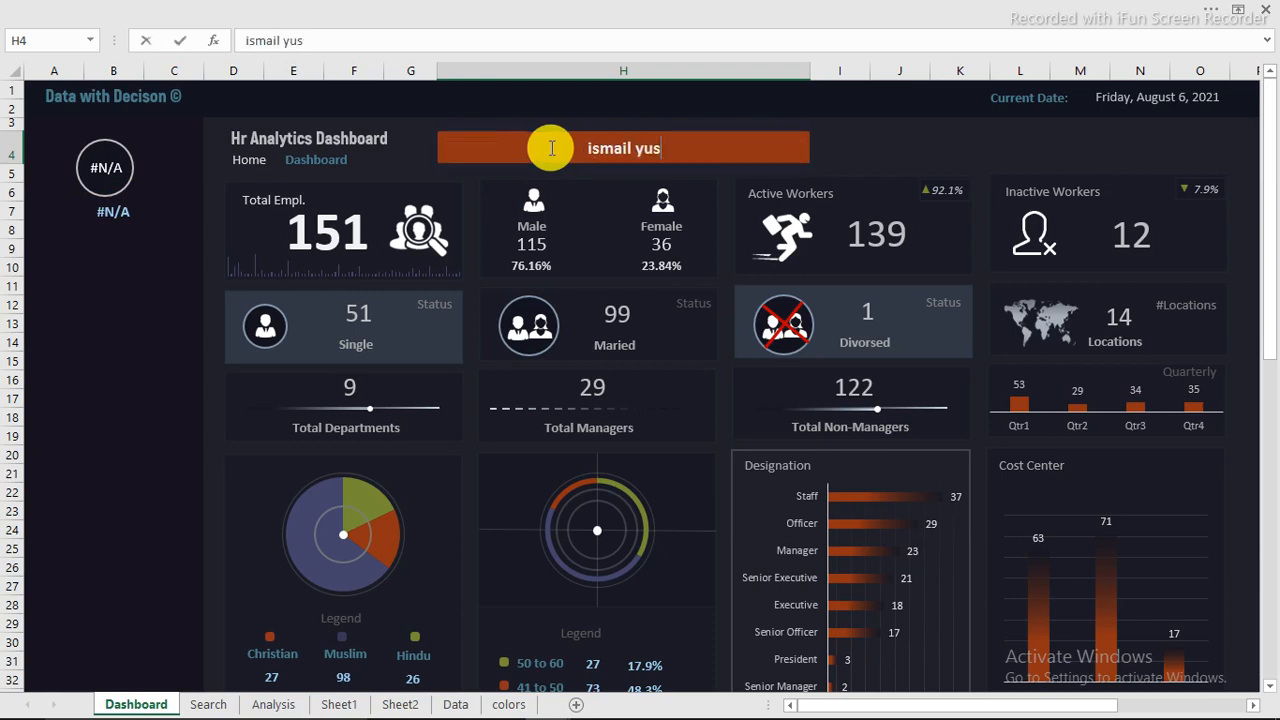
Step: Enter the employee's full name in the dashboard search bar in H4
key(Return)
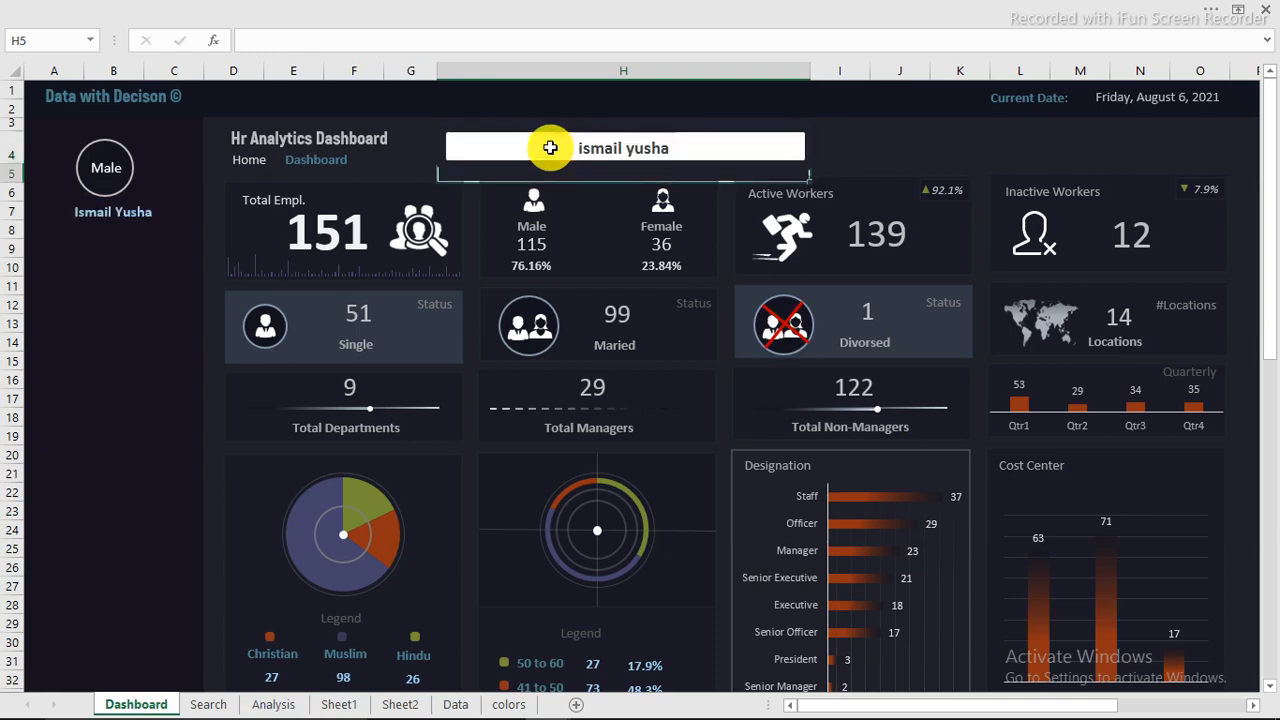
Step: Place a copy of the name text box below it and link the copy to the Religous Faith heading in Search!Q7
click(103, 218)
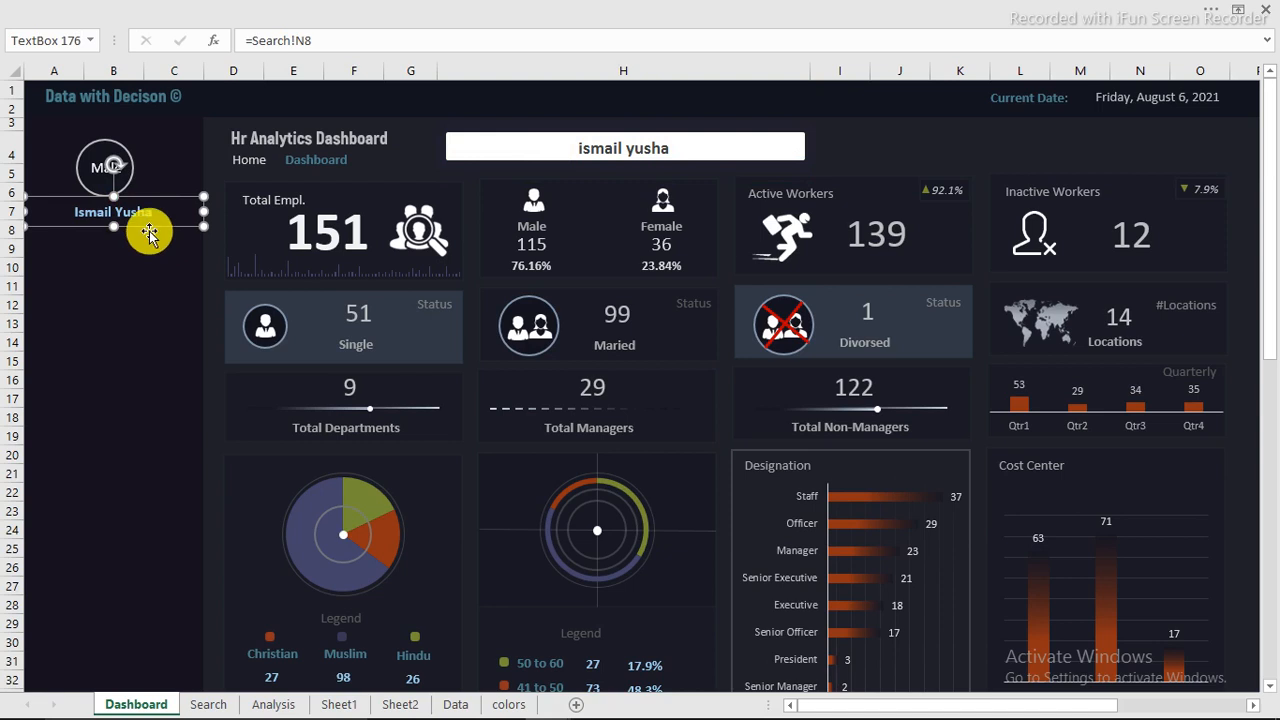
drag(152, 232, 150, 254)
click(266, 40)
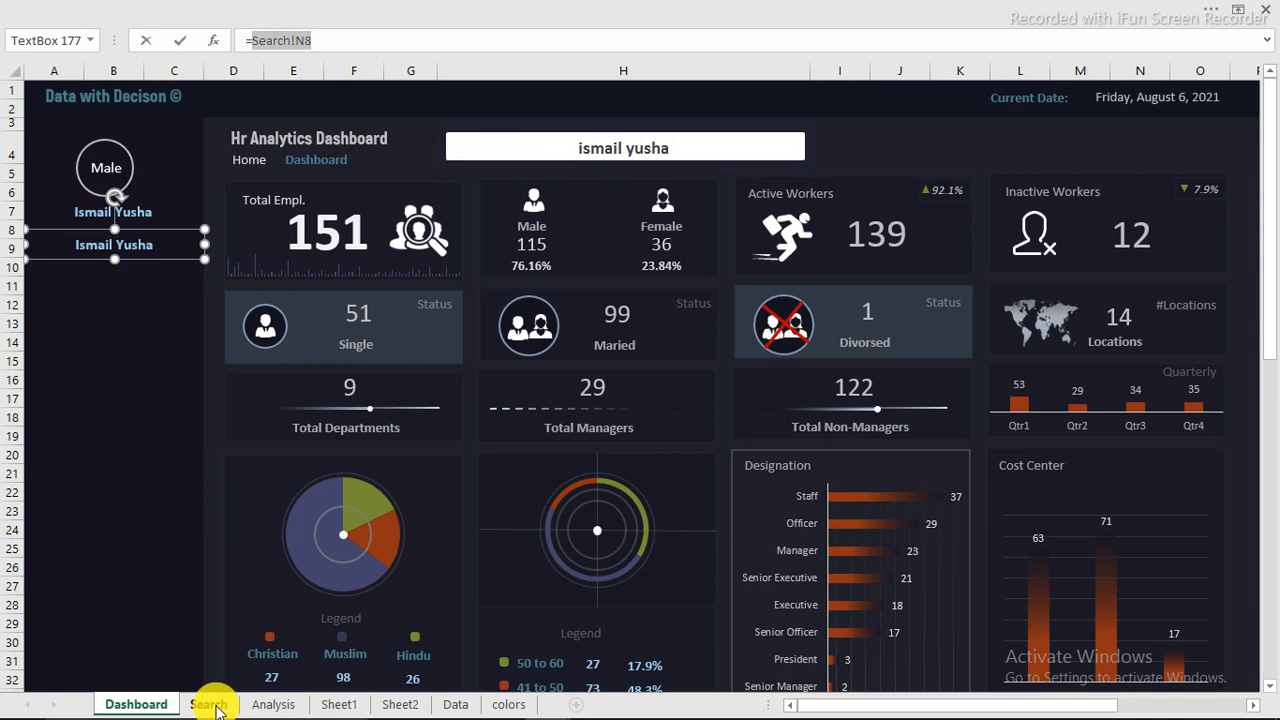
click(209, 704)
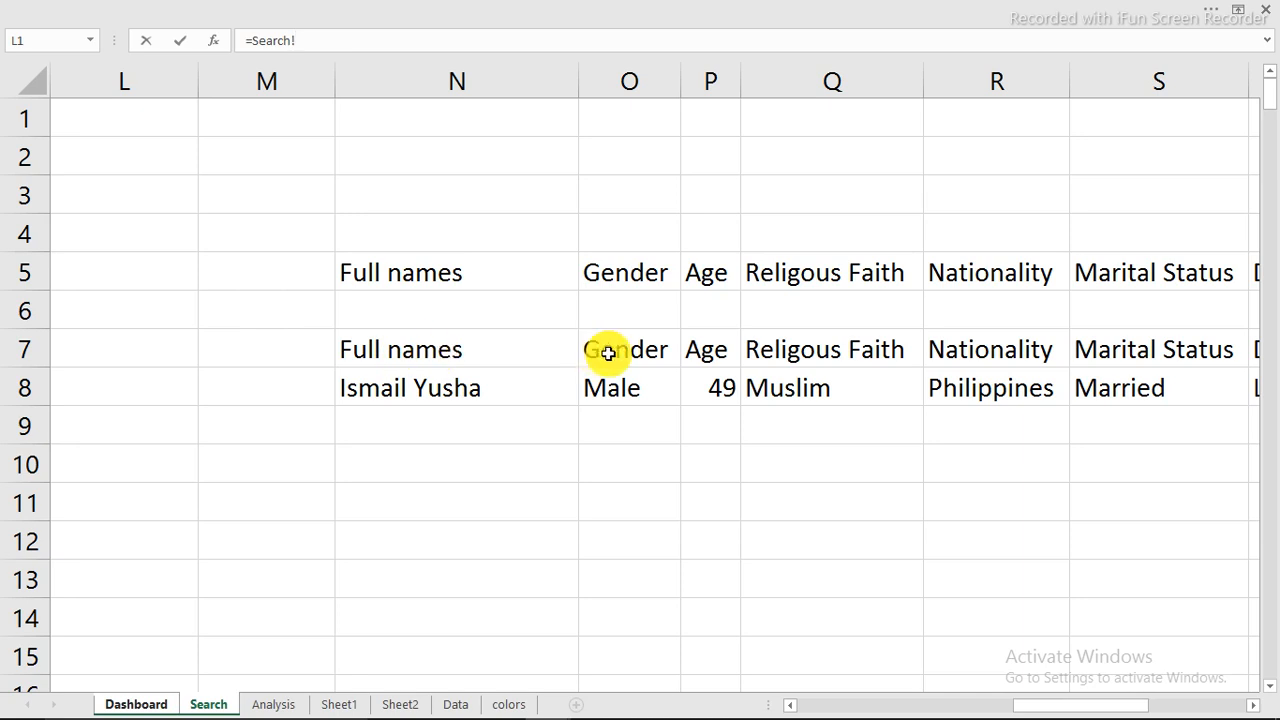
click(774, 352)
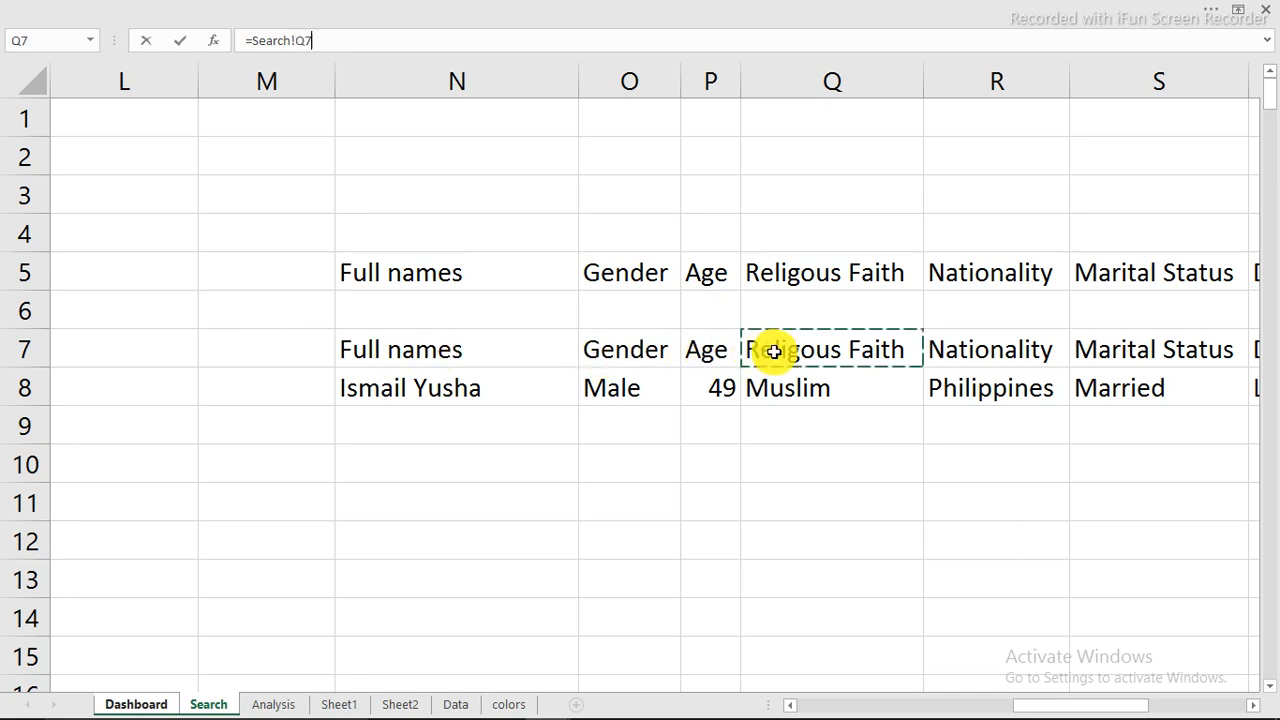
key(Return)
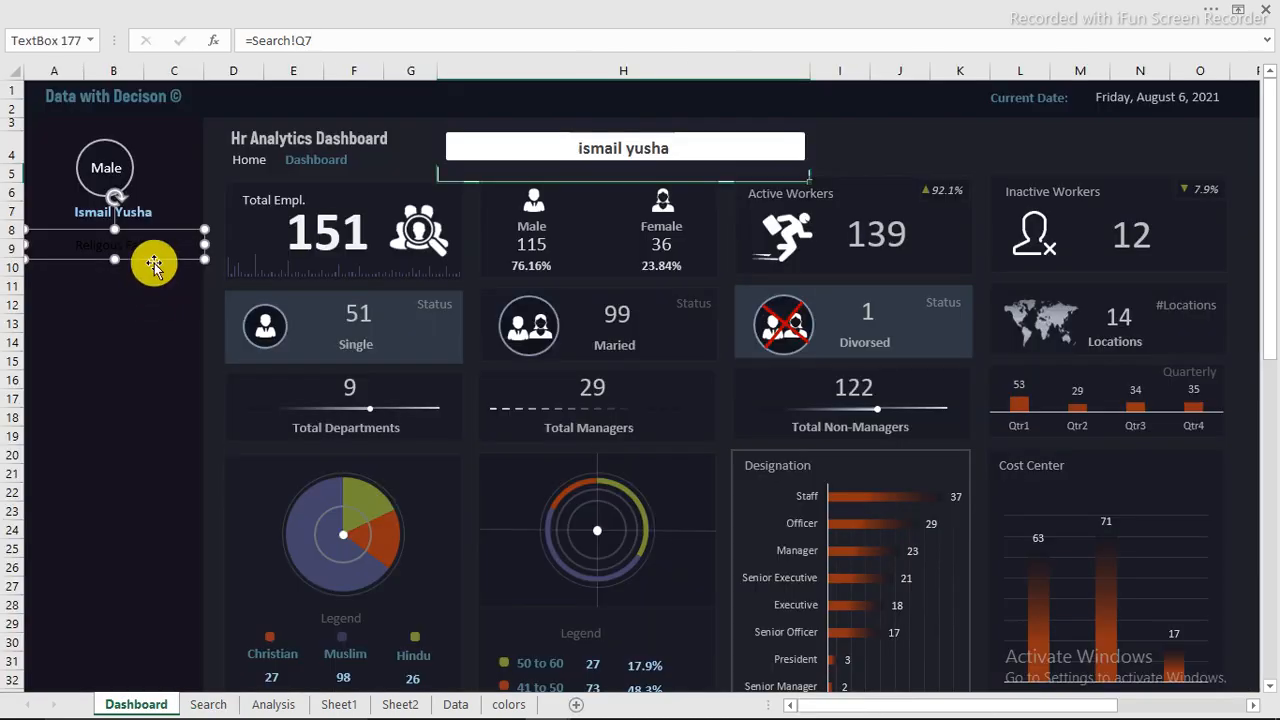
Step: Format the Religous Faith heading text box as light grey, bold, 14 pt text
click(200, 10)
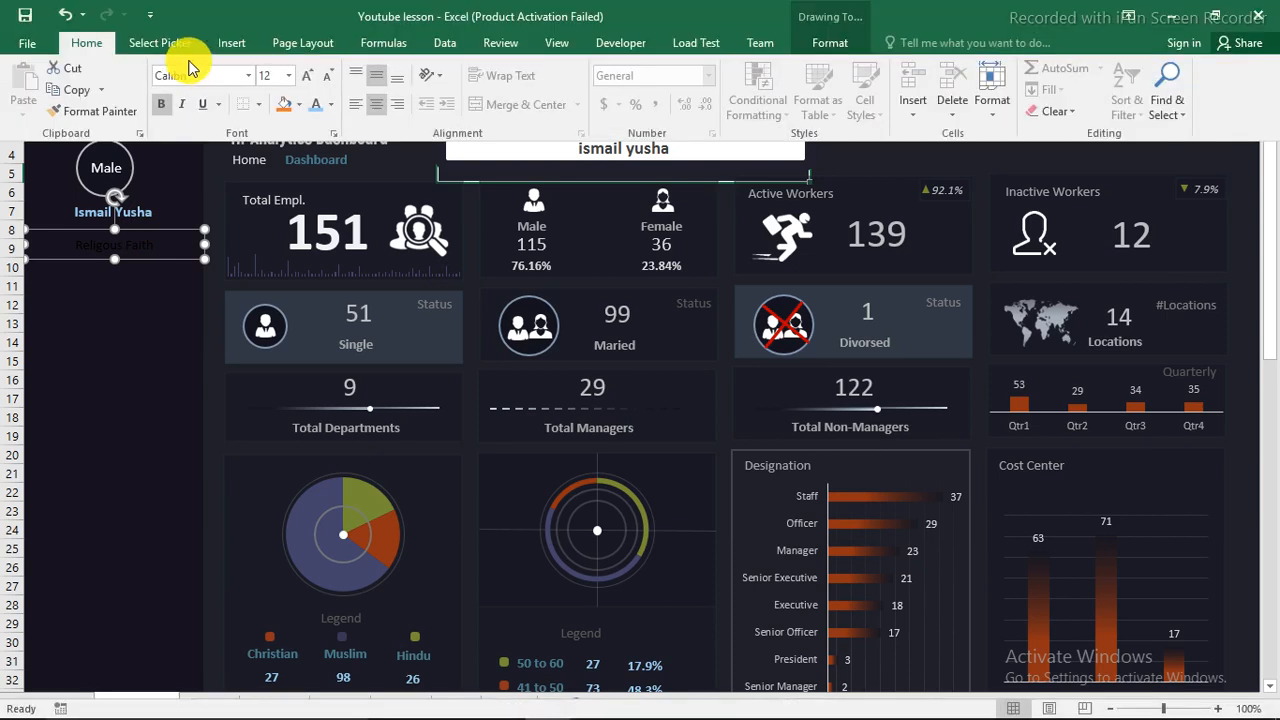
click(333, 105)
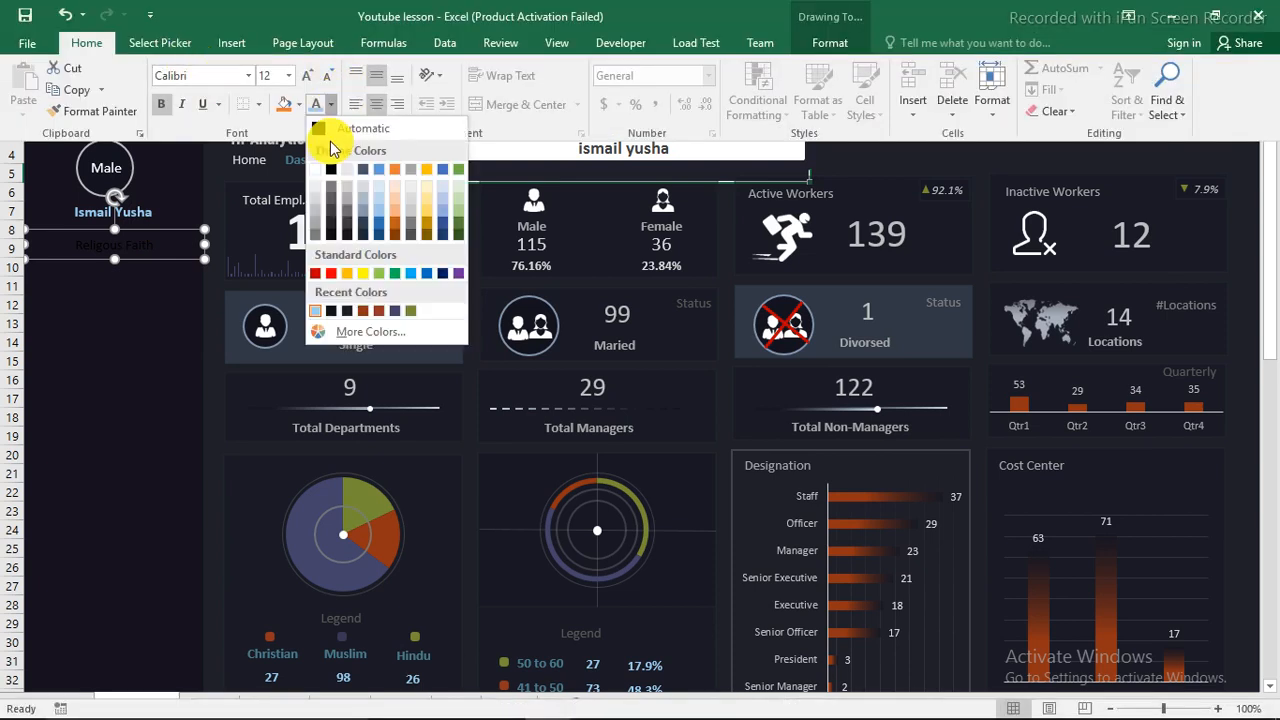
click(315, 198)
click(157, 105)
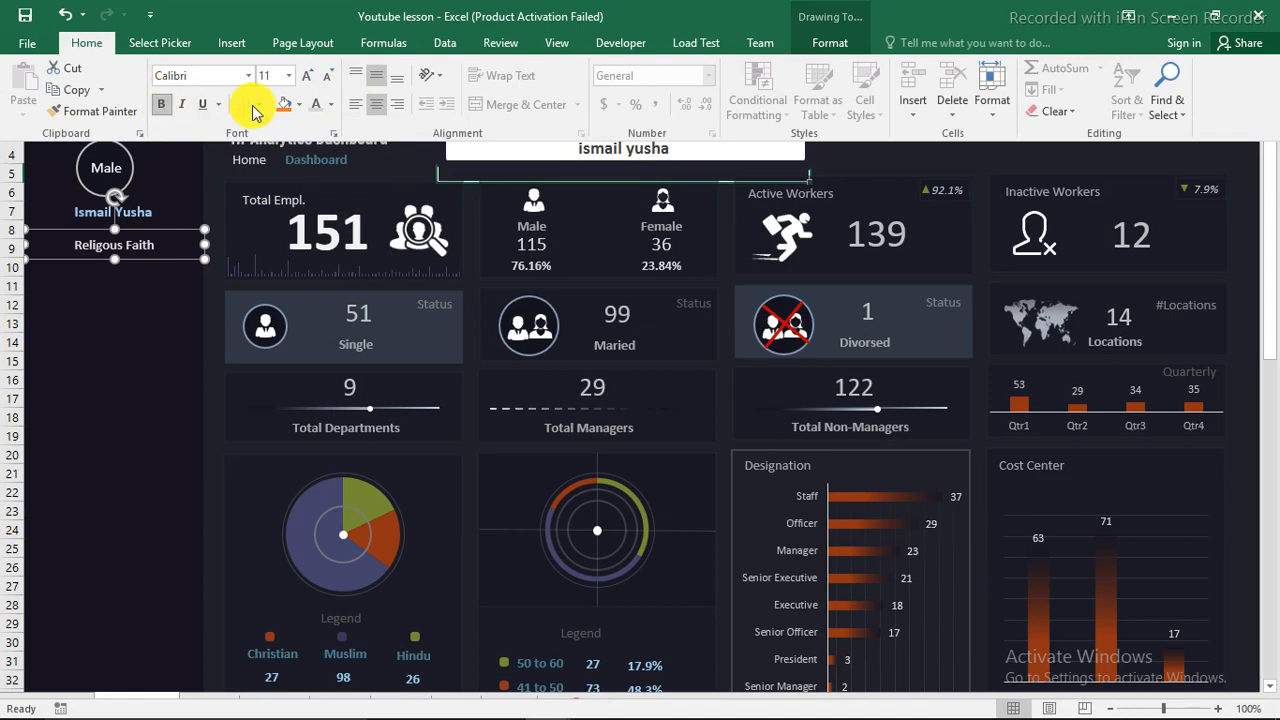
click(308, 78)
click(309, 78)
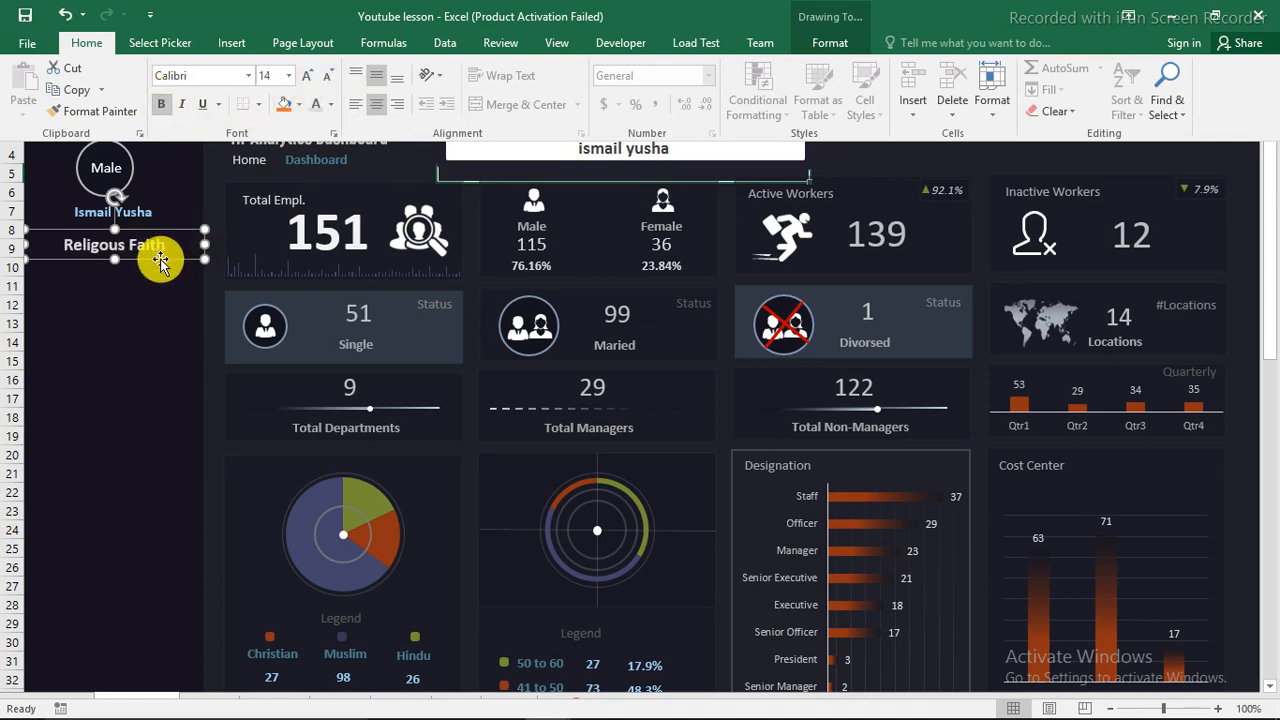
Step: Place two copies of the Religous Faith heading text box further down the side panel
key(ctrl+shift+F1)
drag(165, 265, 147, 406)
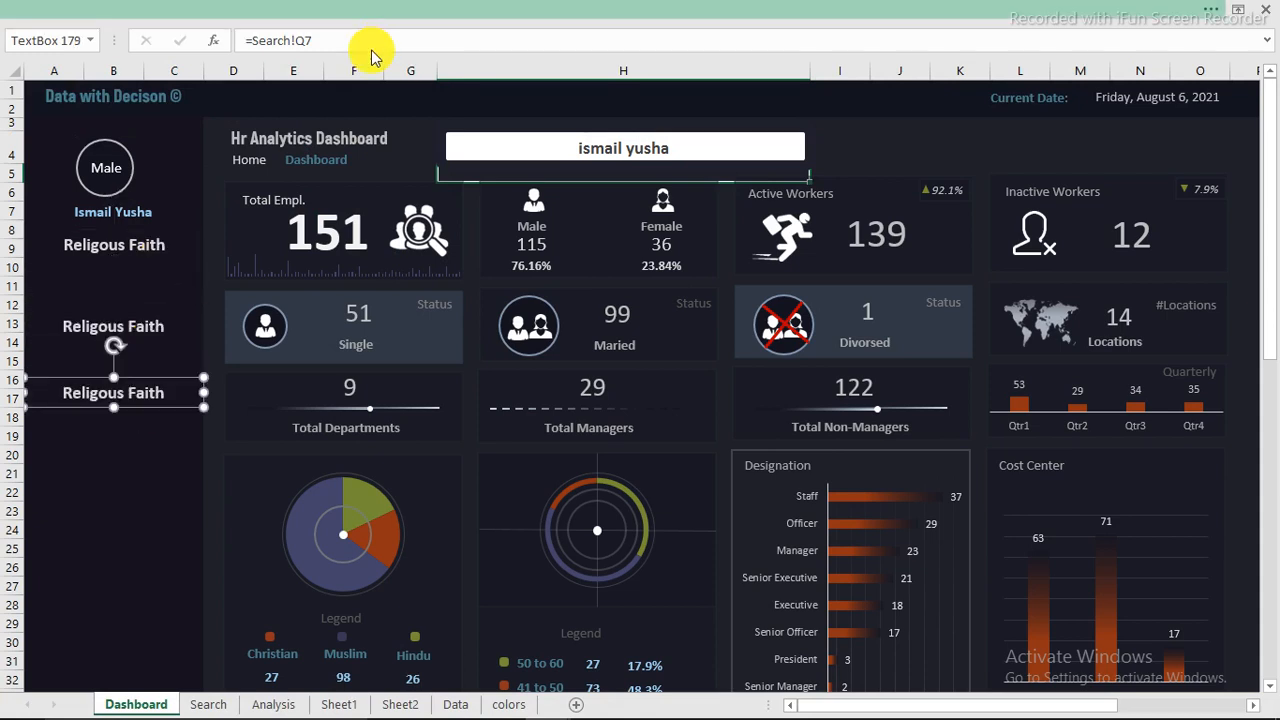
Step: Hide the formula bar and the row and column headings, and add another Religous Faith heading copy below the lowest one
click(380, 6)
click(557, 42)
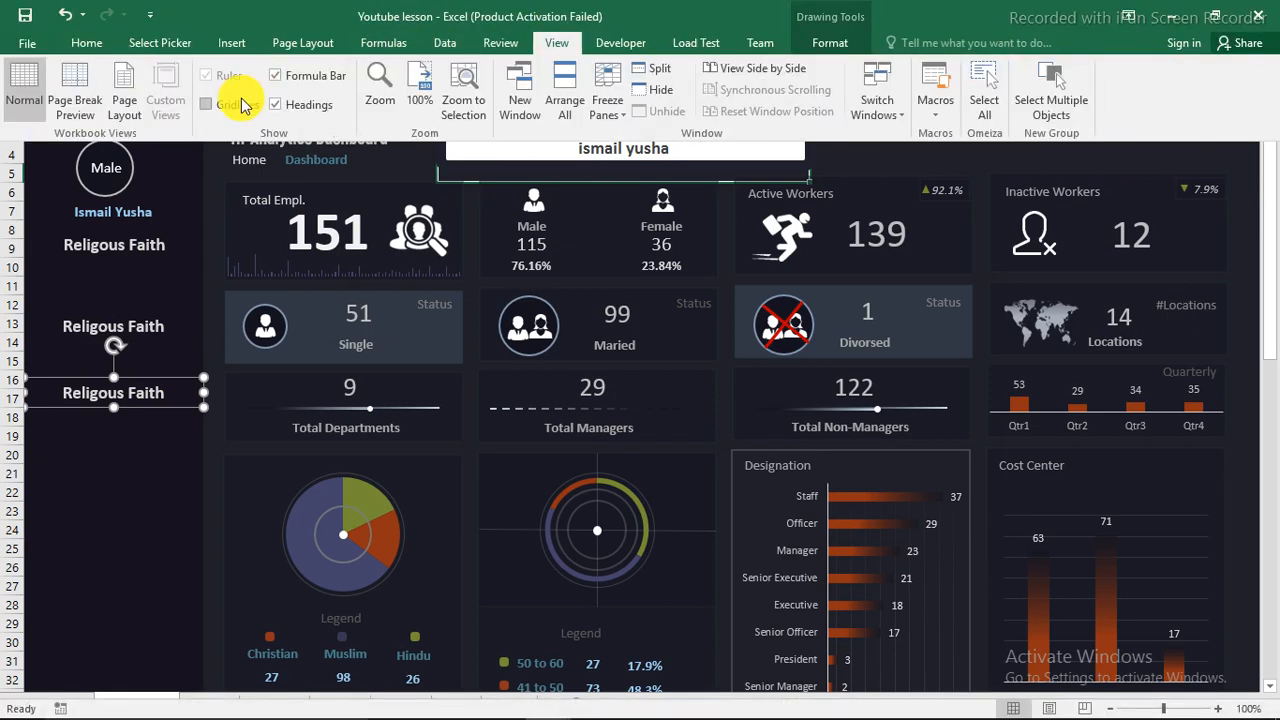
click(276, 77)
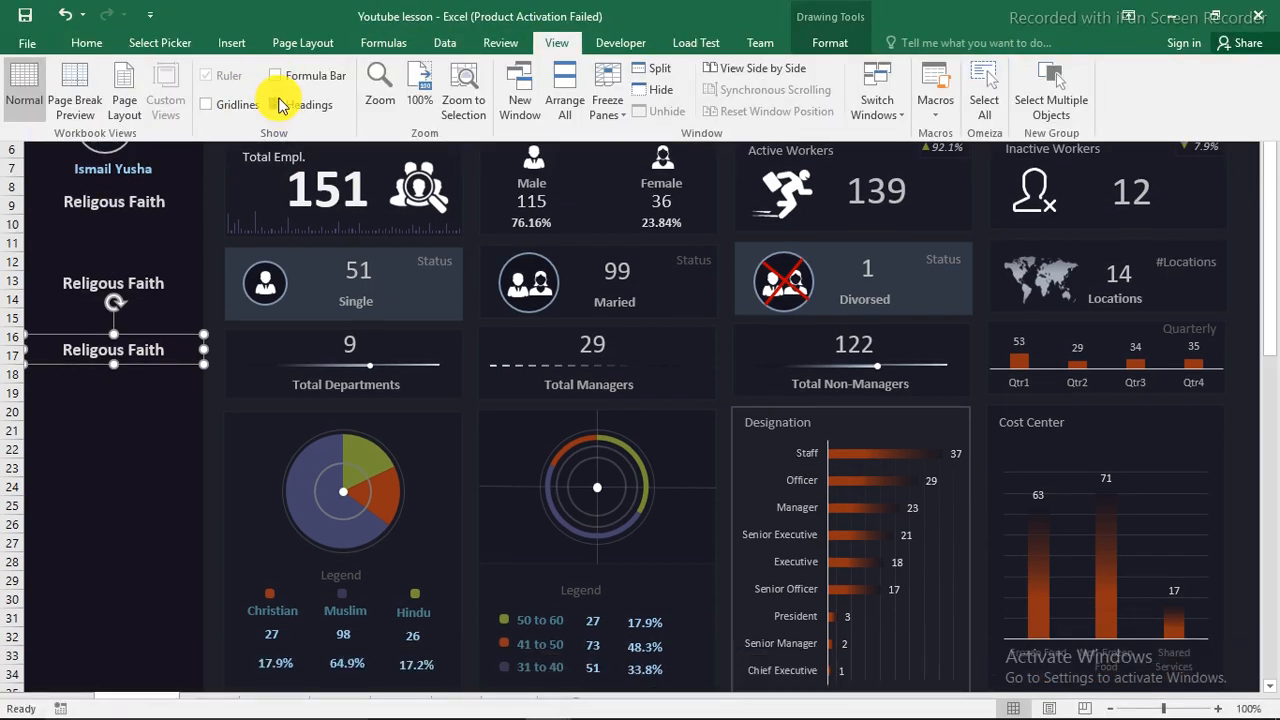
click(276, 104)
click(115, 345)
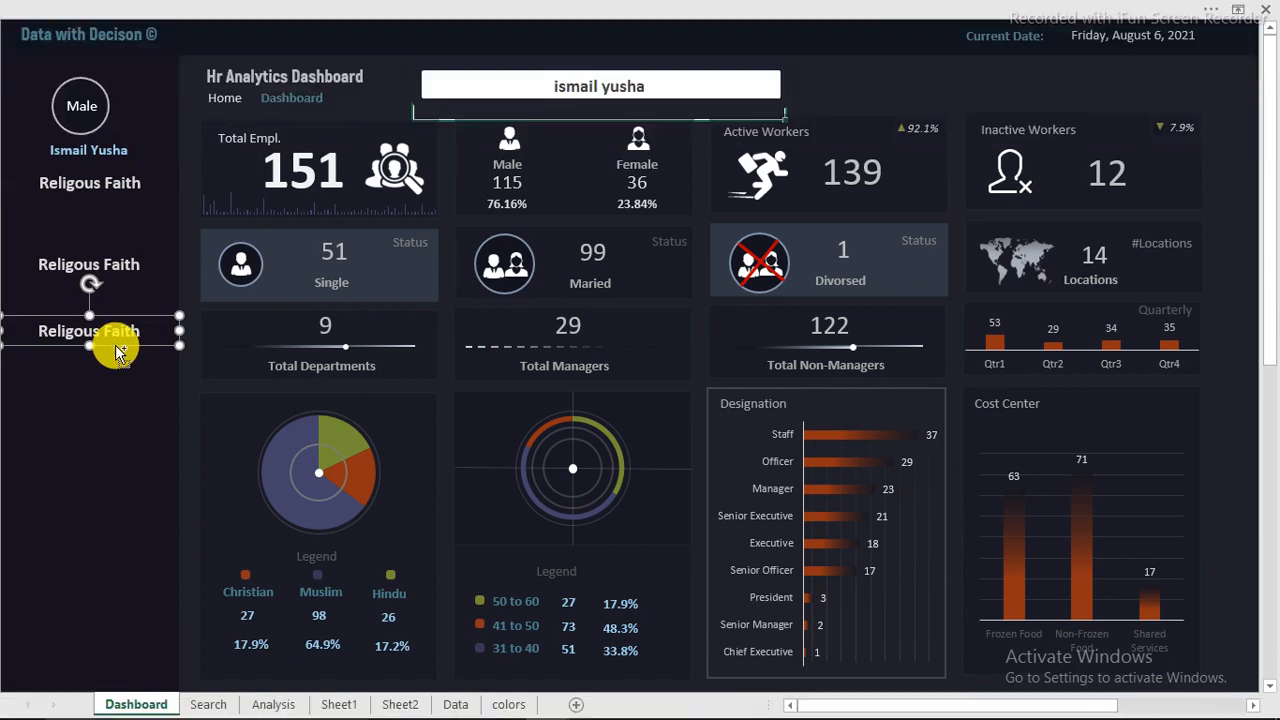
drag(115, 345, 116, 427)
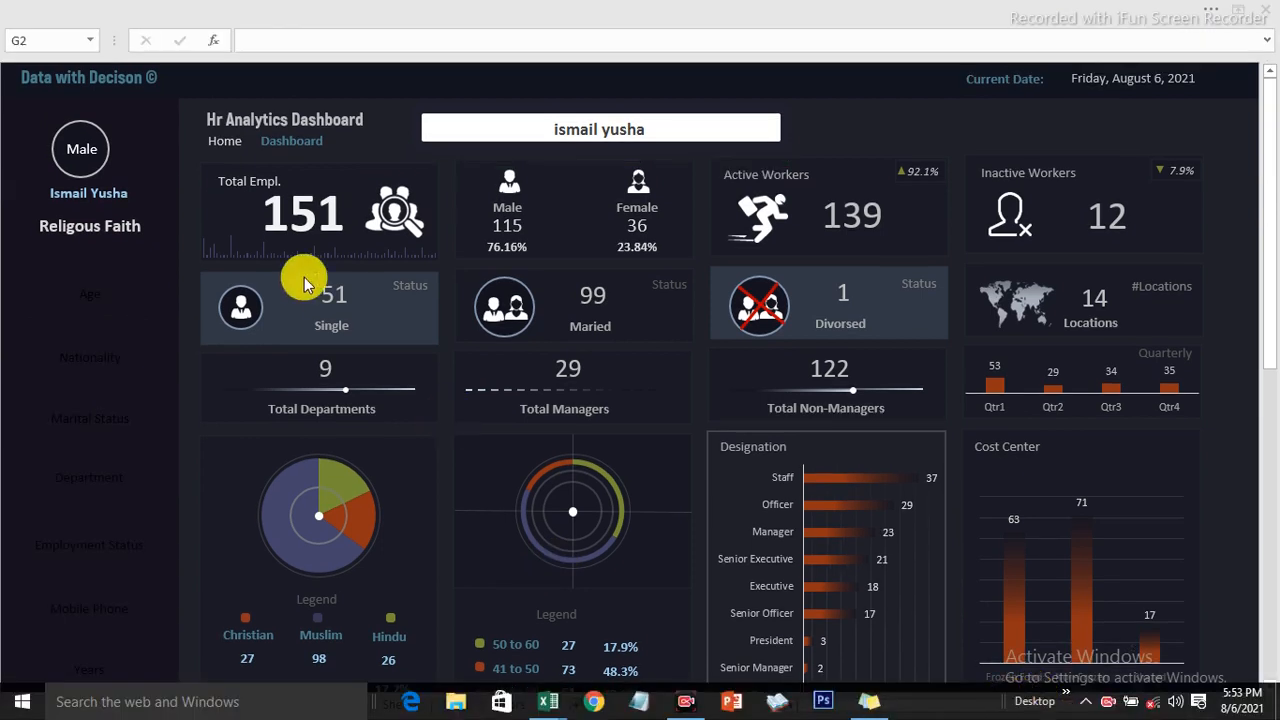
Step: Copy the Religous Faith heading's formatting to the Age, Nationality, Marital Status, Department, Employment Status, Mobile Phone and Years headings
click(99, 228)
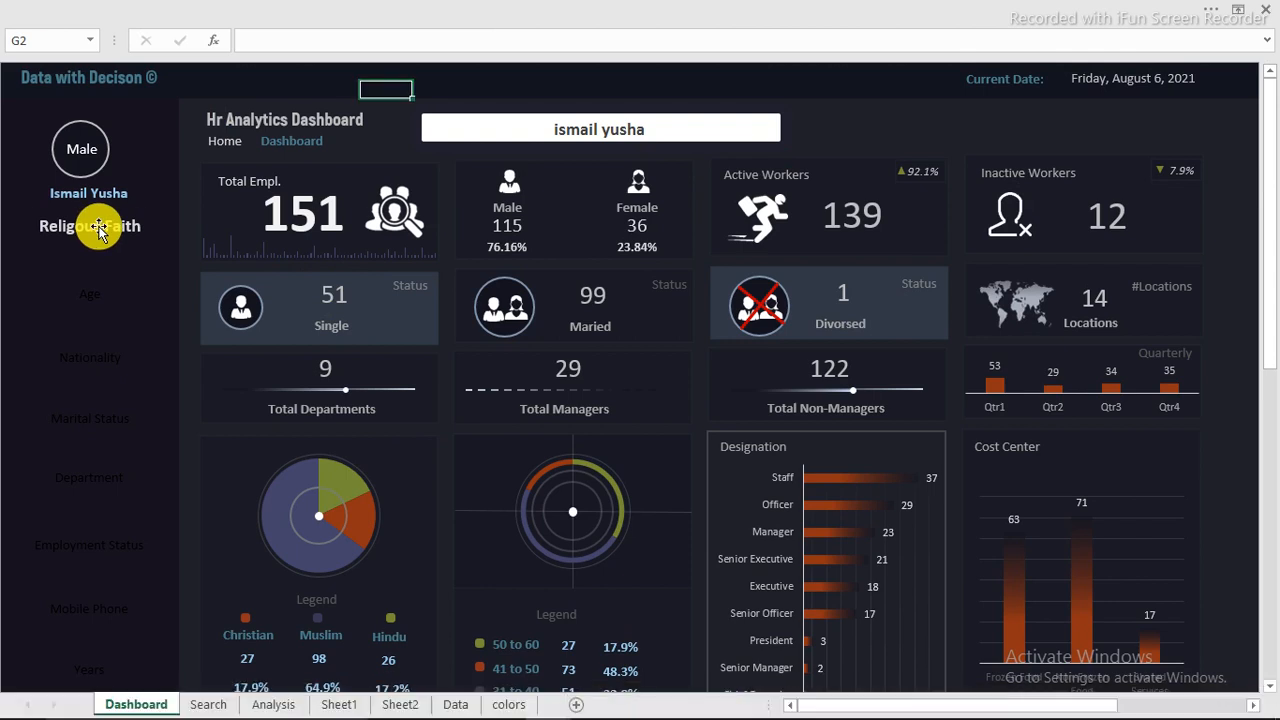
click(99, 228)
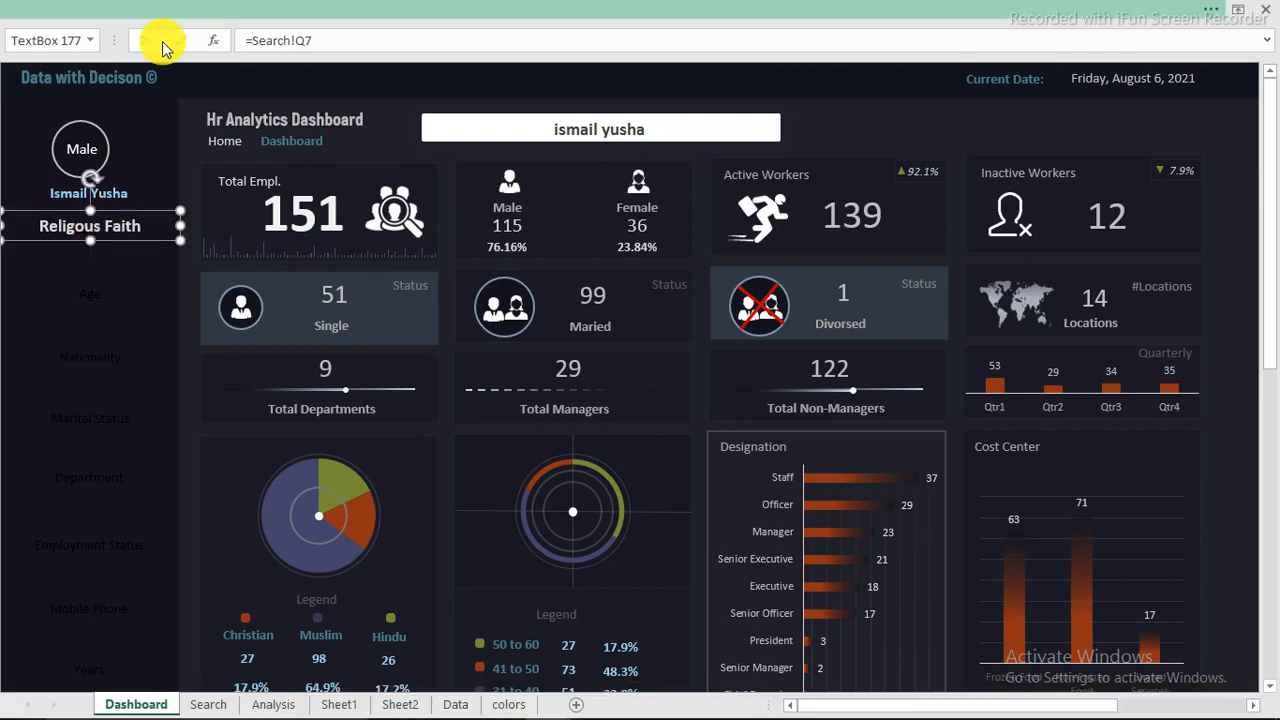
click(163, 10)
click(86, 43)
click(107, 111)
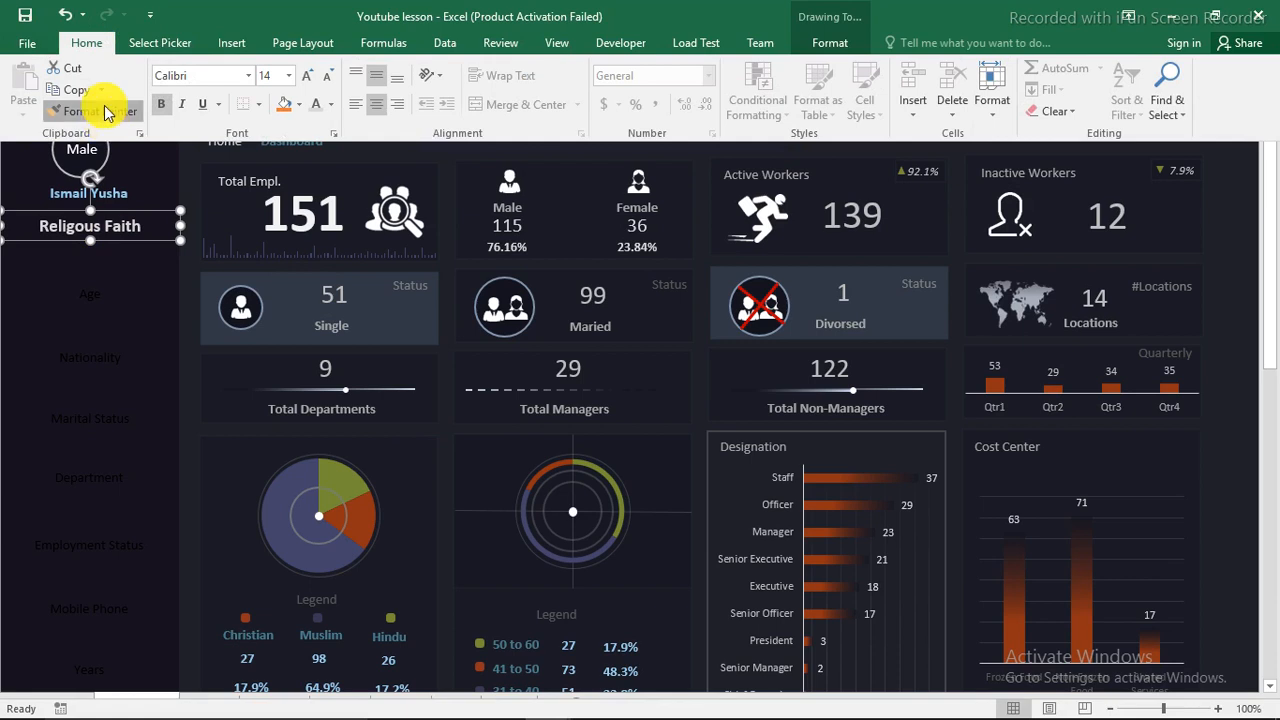
click(94, 294)
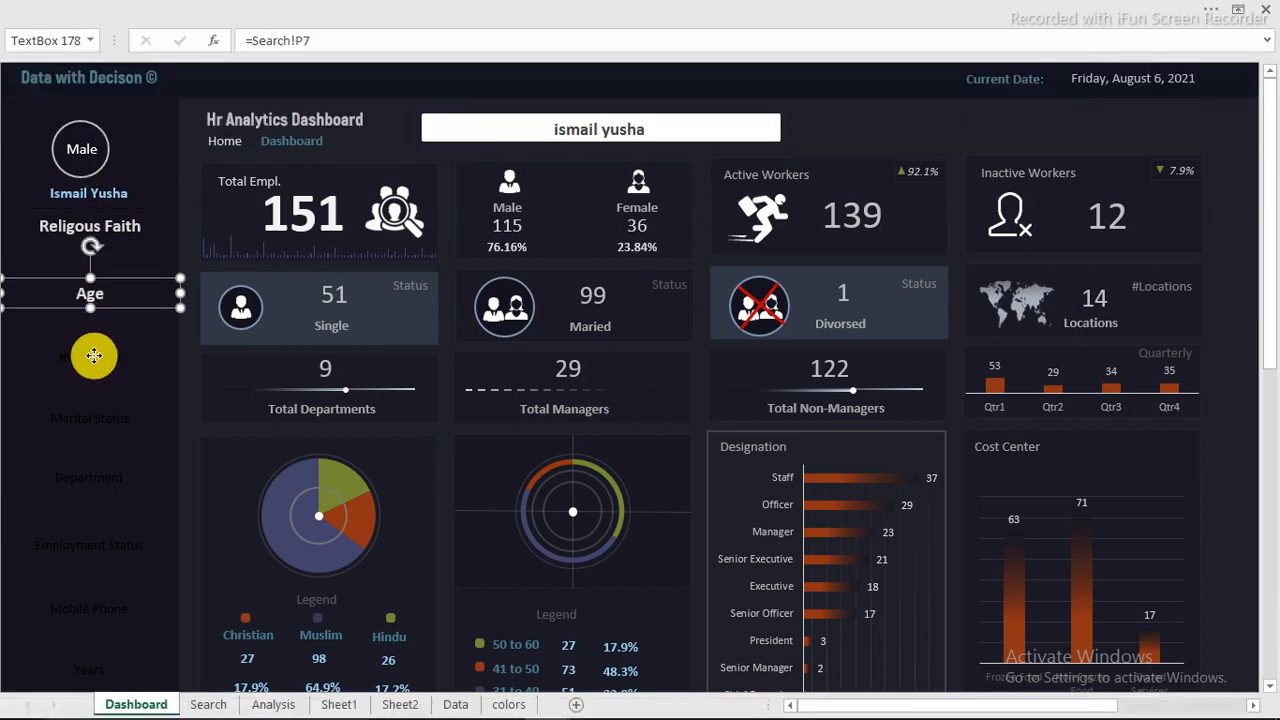
click(94, 356)
click(100, 422)
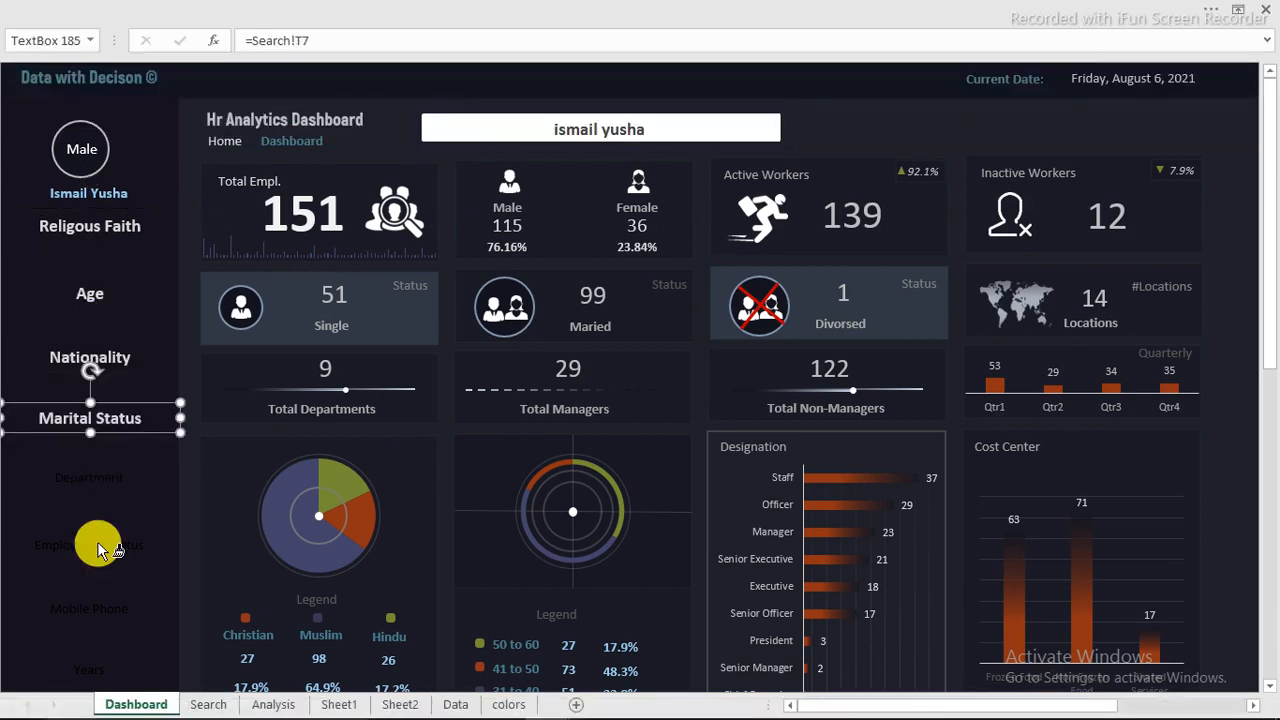
click(100, 478)
click(97, 541)
click(93, 603)
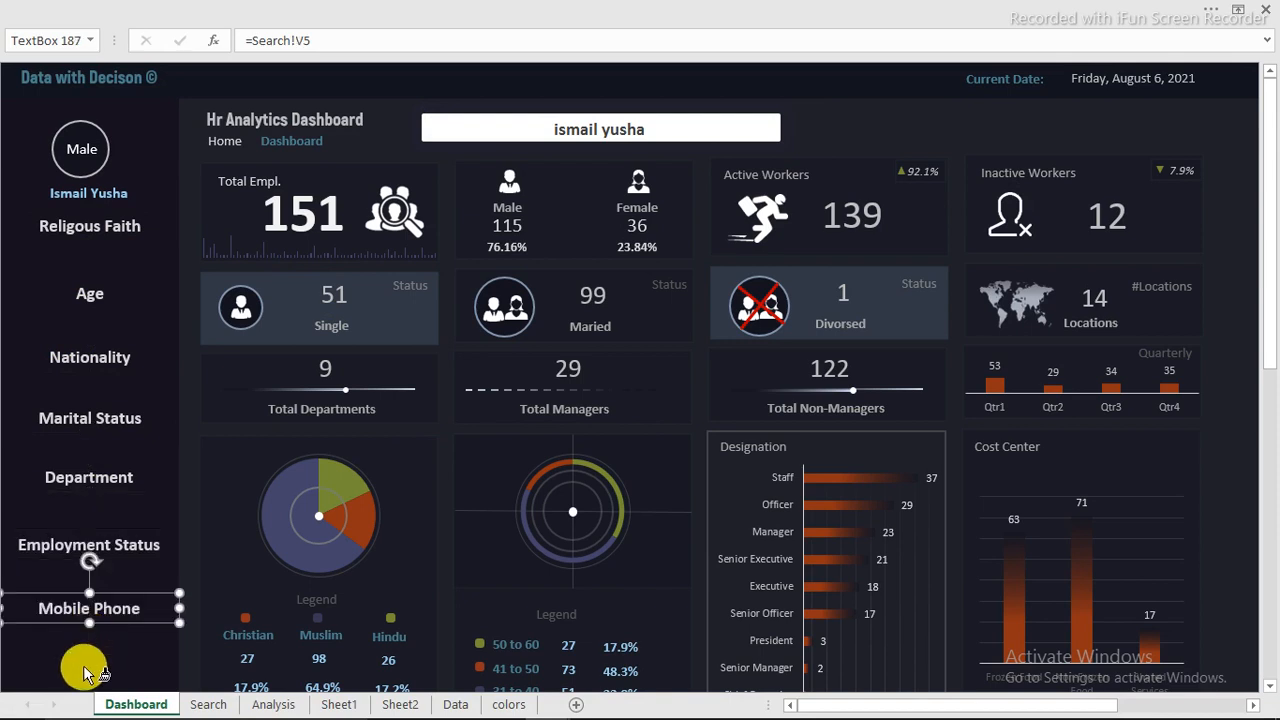
click(88, 670)
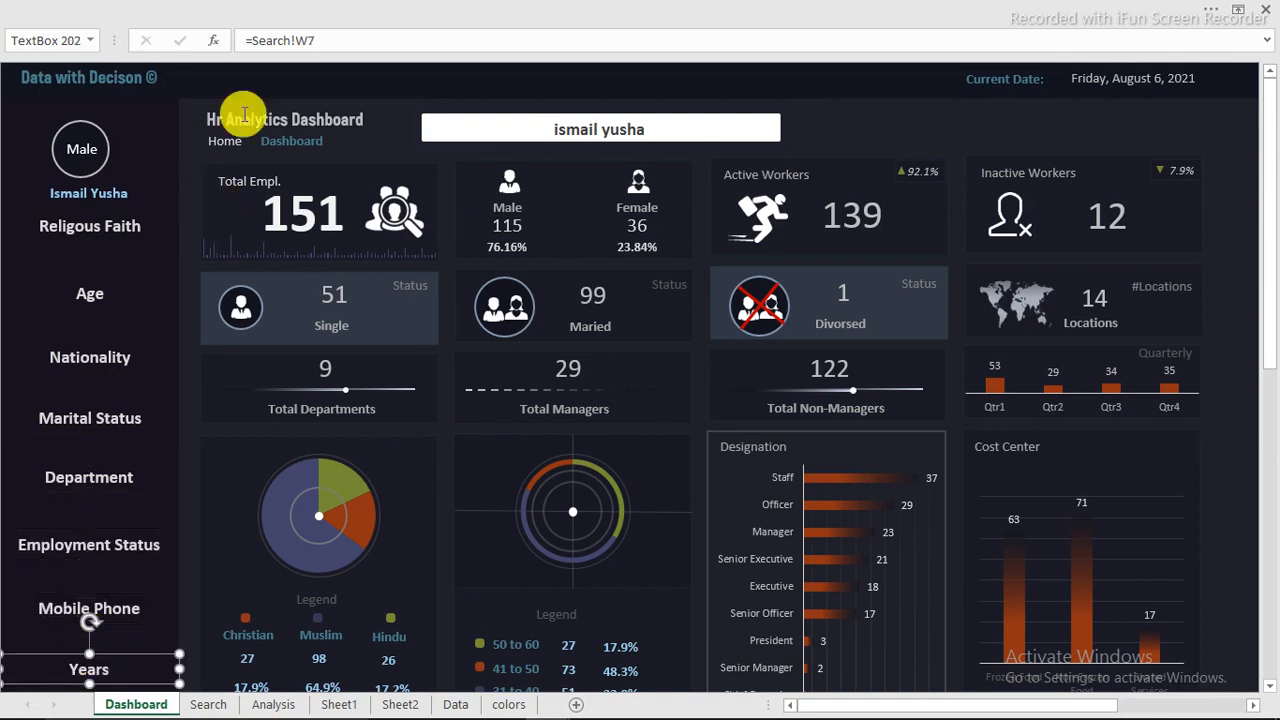
Step: Hide the formula bar so the whole side panel fits on the dashboard view
click(276, 10)
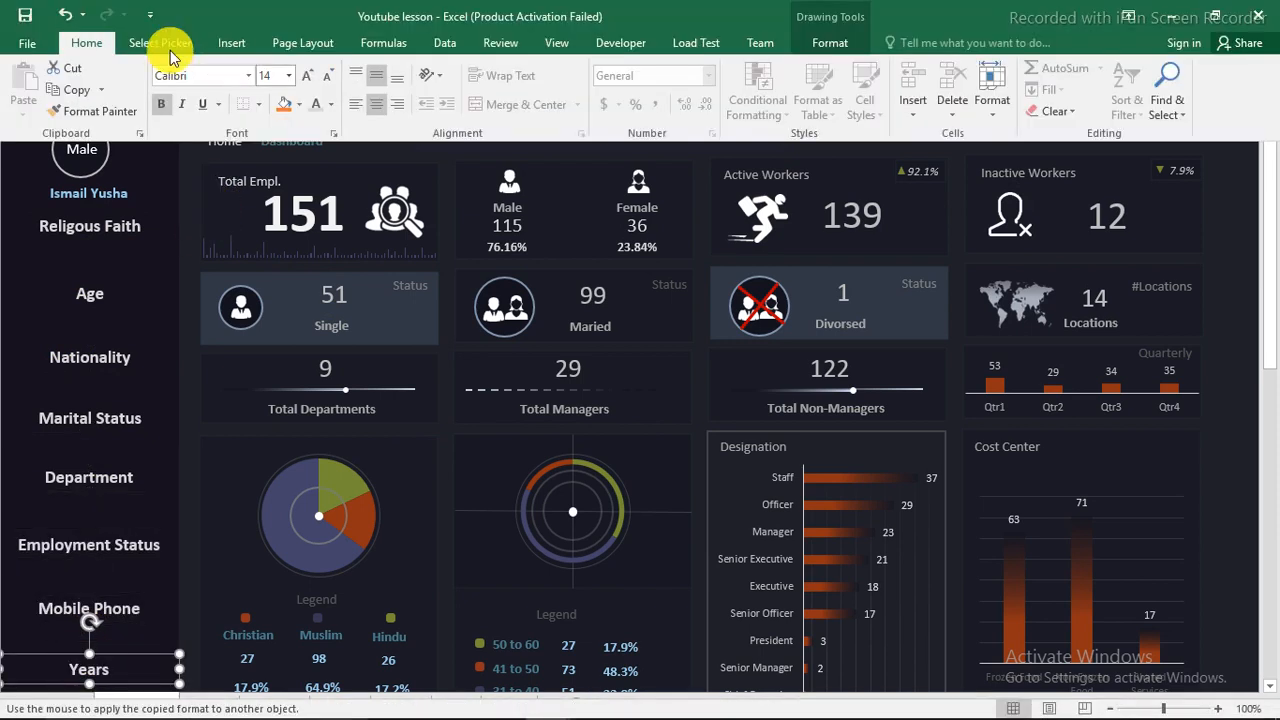
click(165, 43)
click(88, 45)
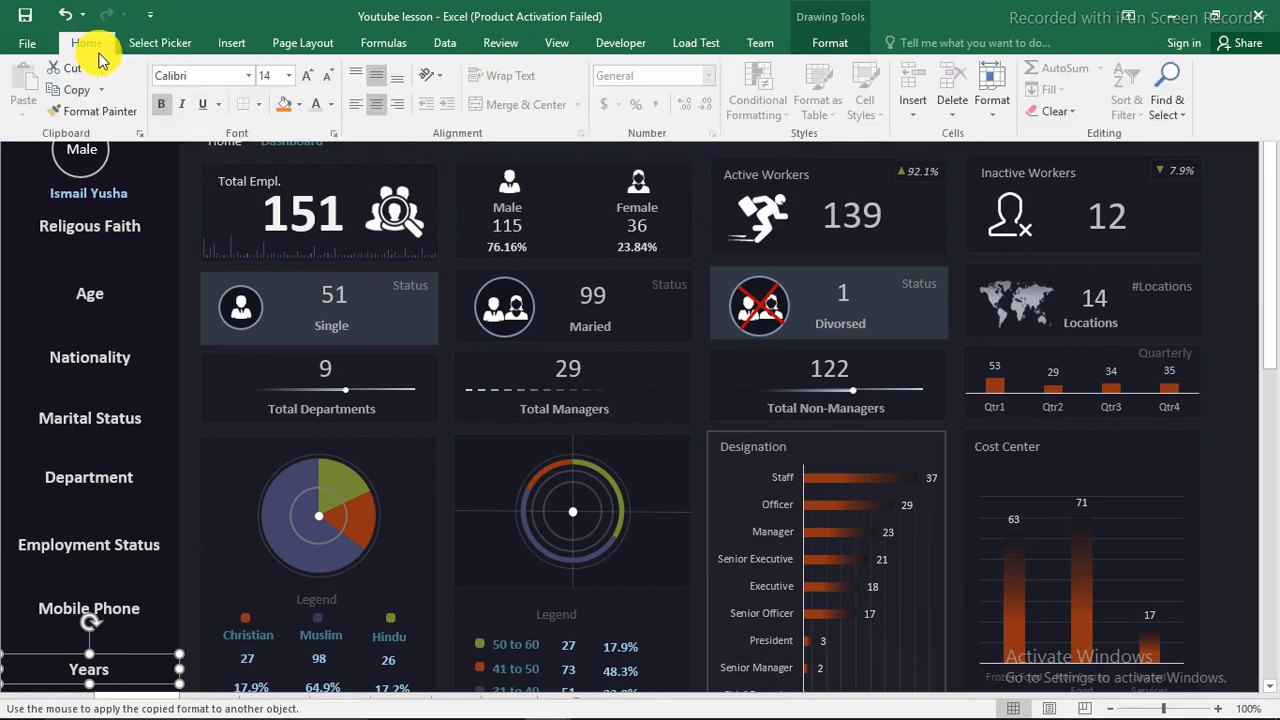
click(553, 43)
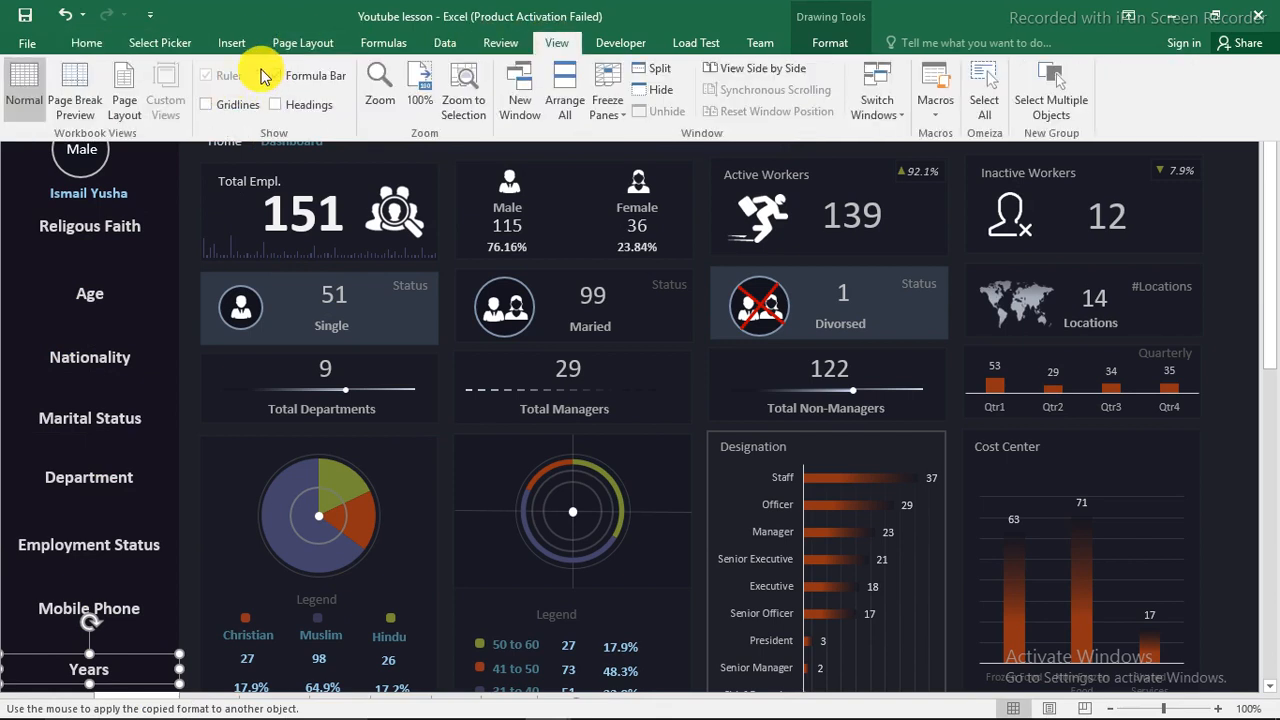
click(286, 78)
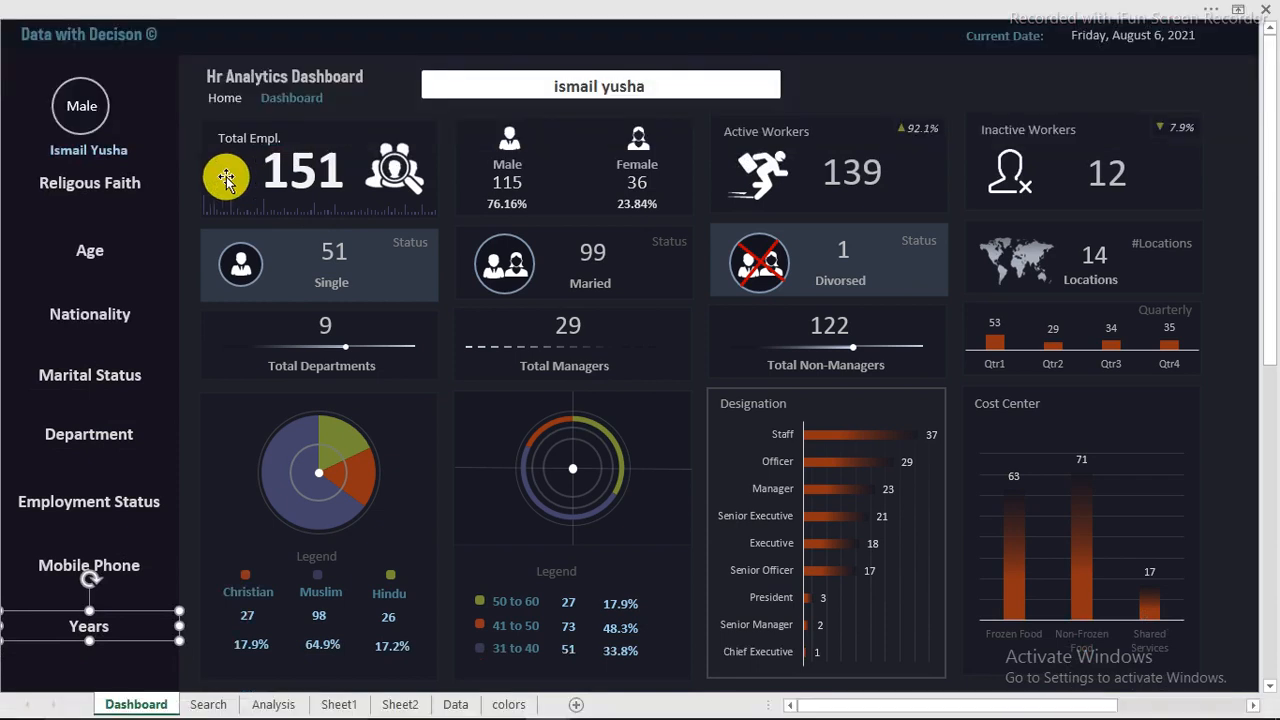
Step: Select all eight side-panel headings from Years up to Religous Faith and place a copy of each directly beneath its original
ctrl+click(100, 566)
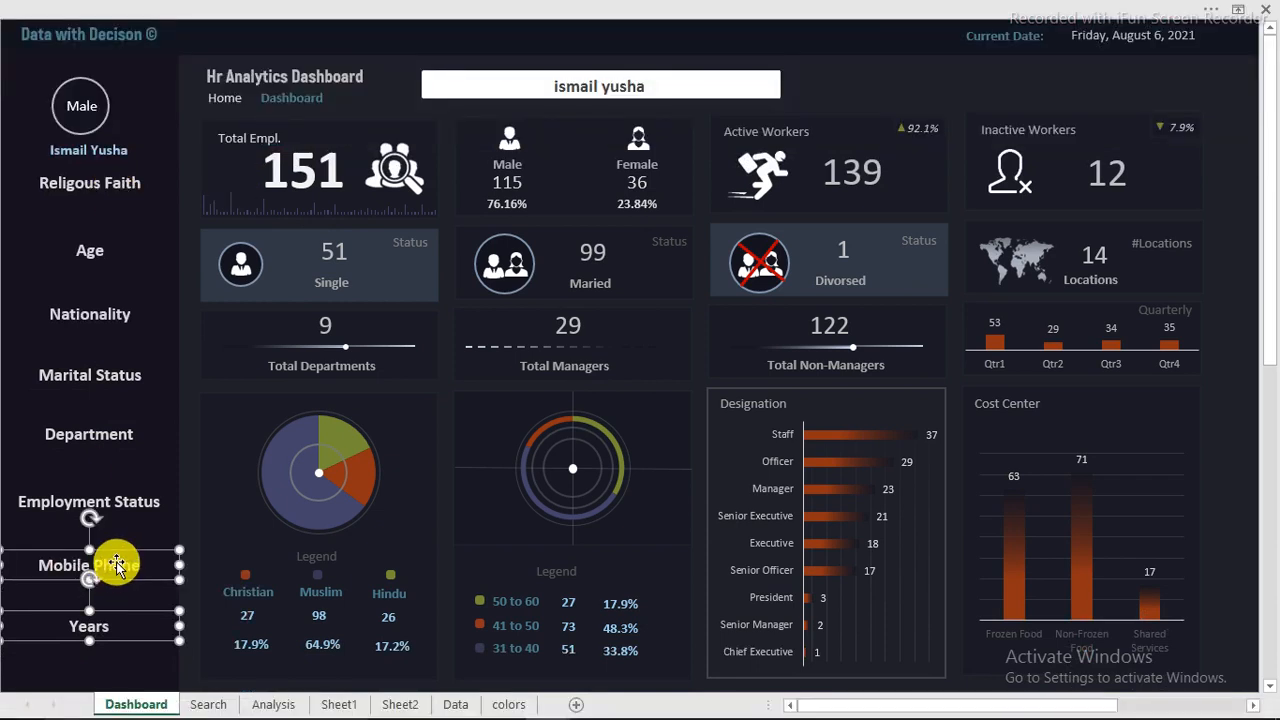
ctrl+click(100, 504)
ctrl+click(105, 442)
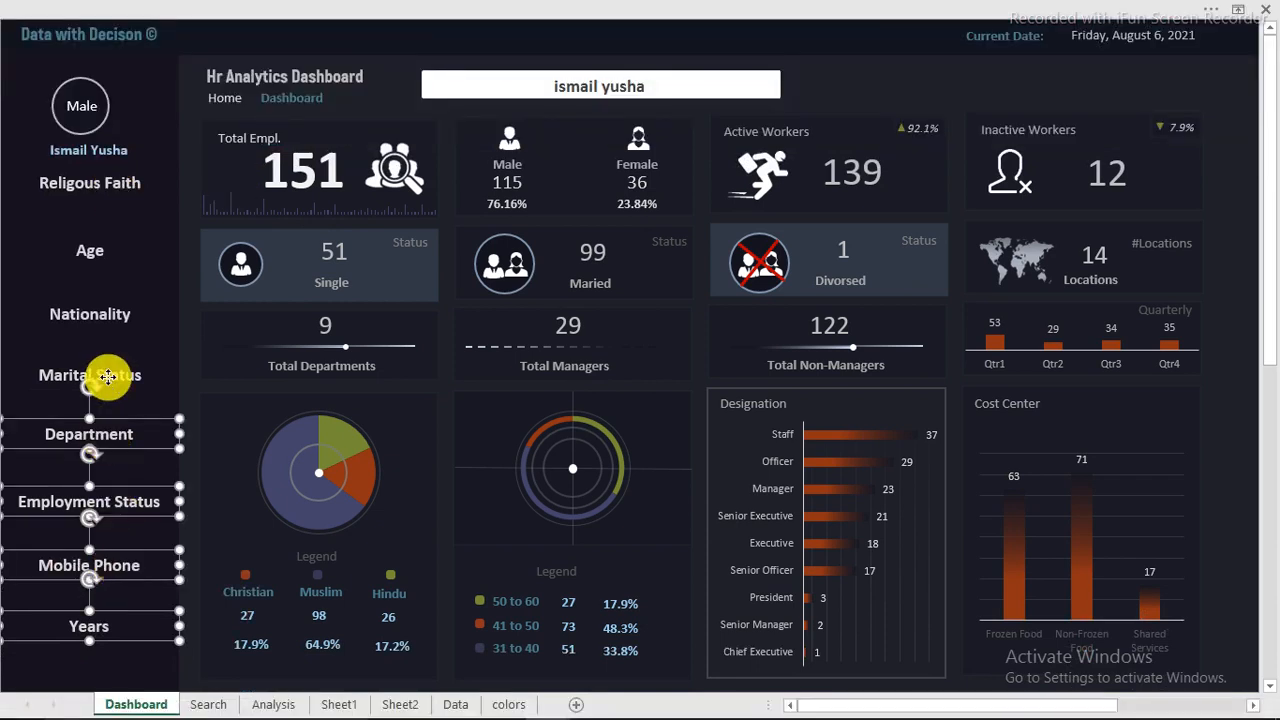
ctrl+click(112, 386)
ctrl+click(112, 322)
ctrl+click(95, 254)
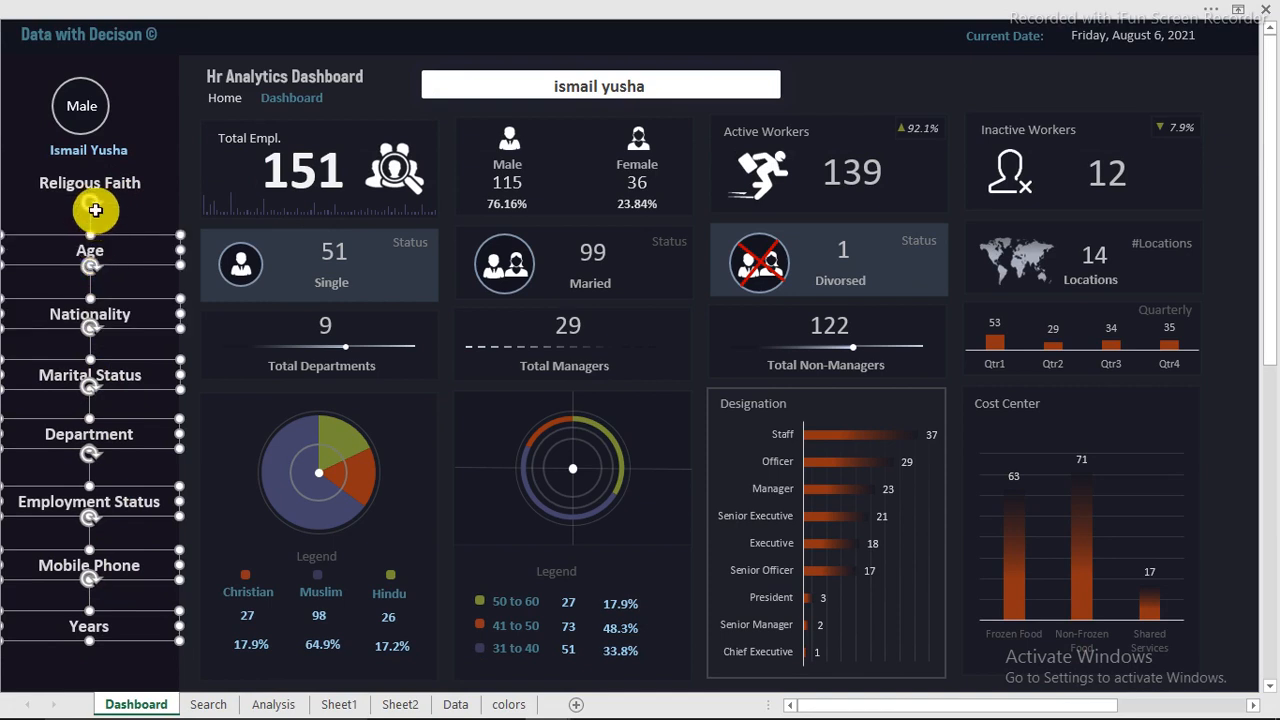
ctrl+click(102, 188)
drag(136, 198, 134, 222)
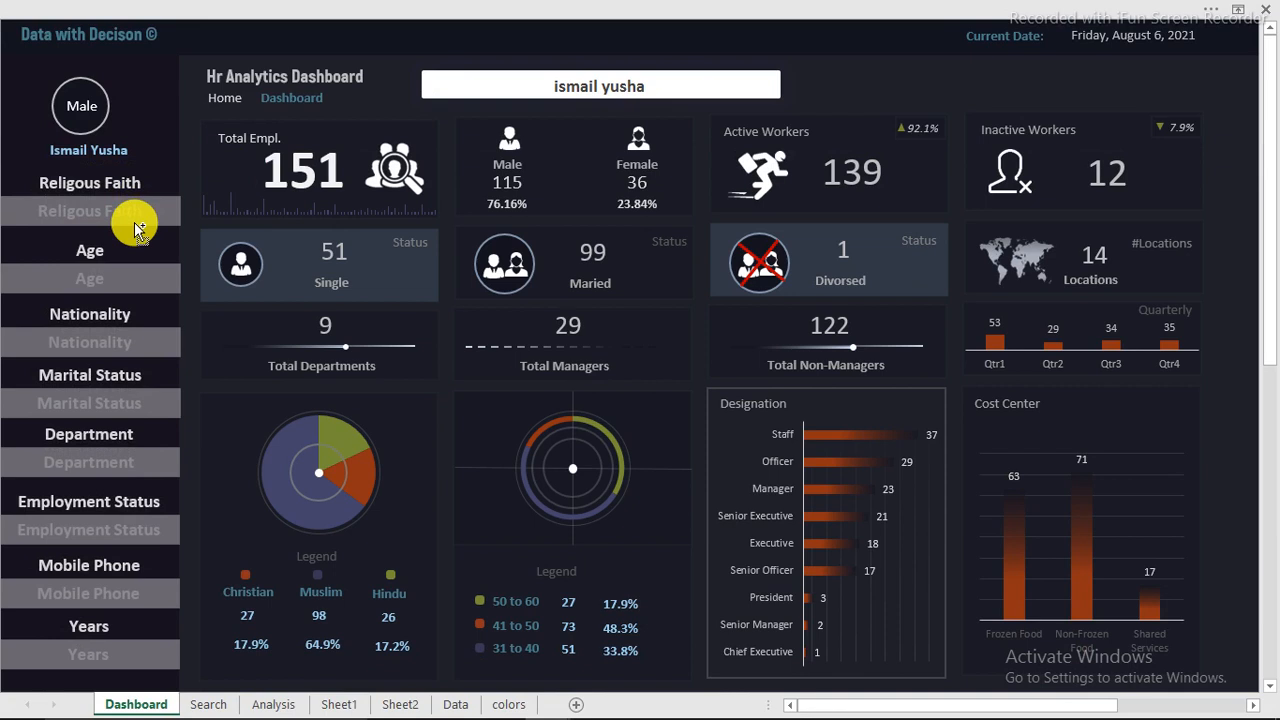
drag(134, 222, 134, 216)
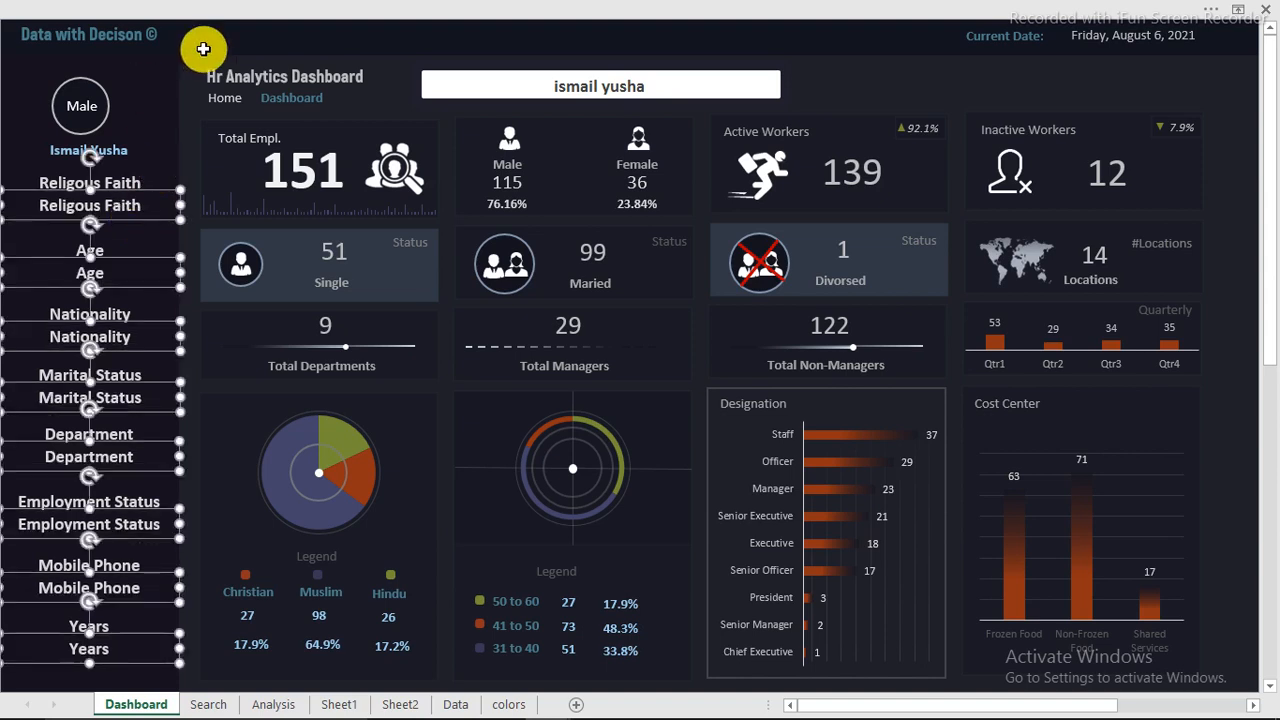
click(235, 39)
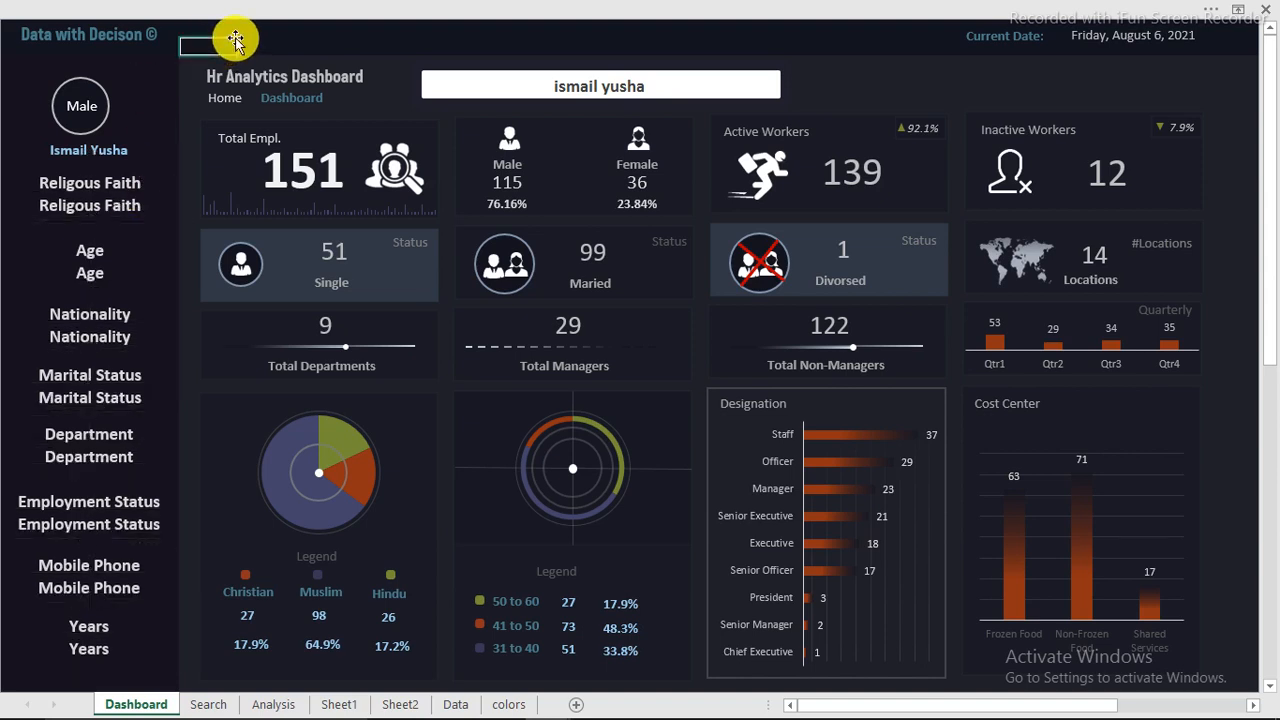
Step: Show the formula bar for editing the links of the copied text boxes
click(120, 205)
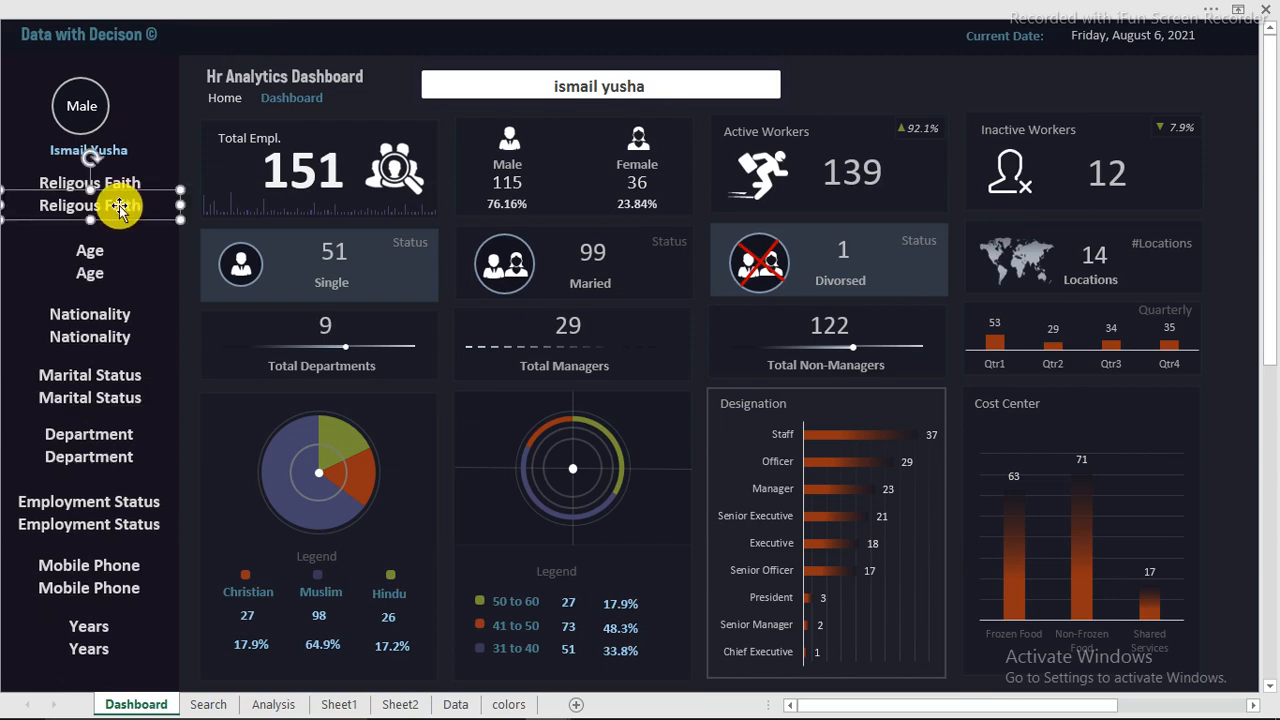
click(440, 9)
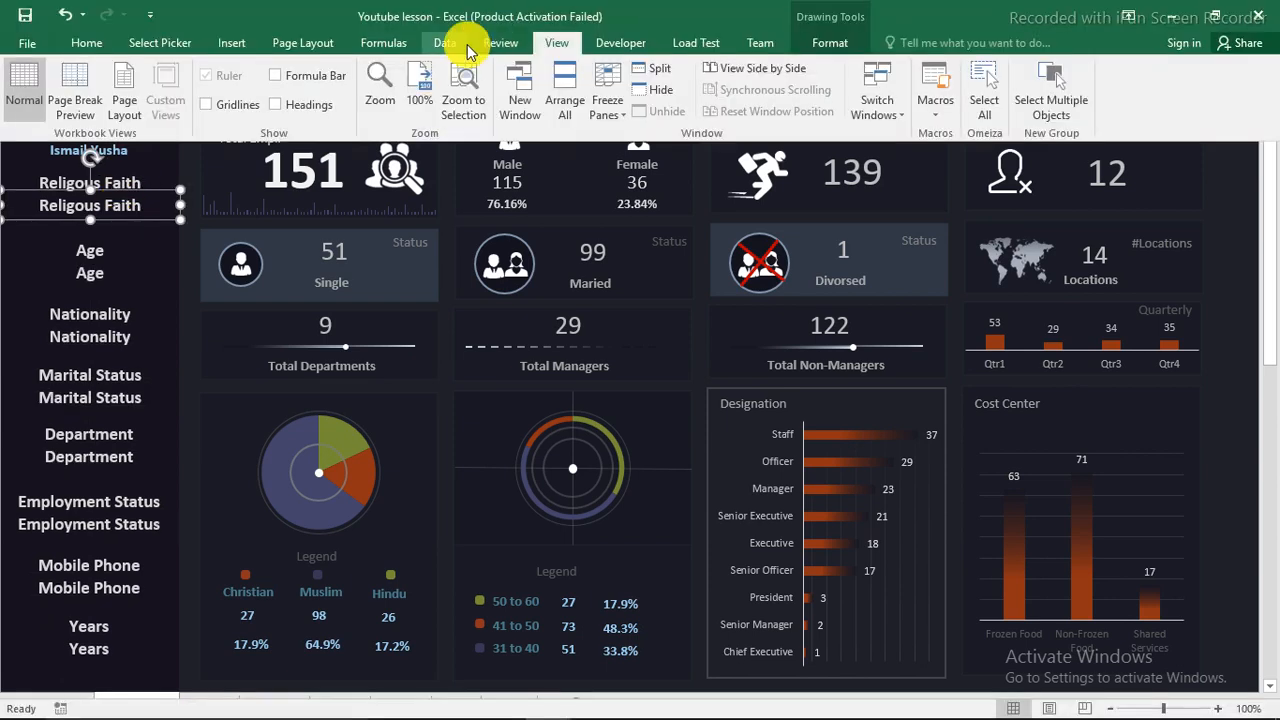
click(275, 75)
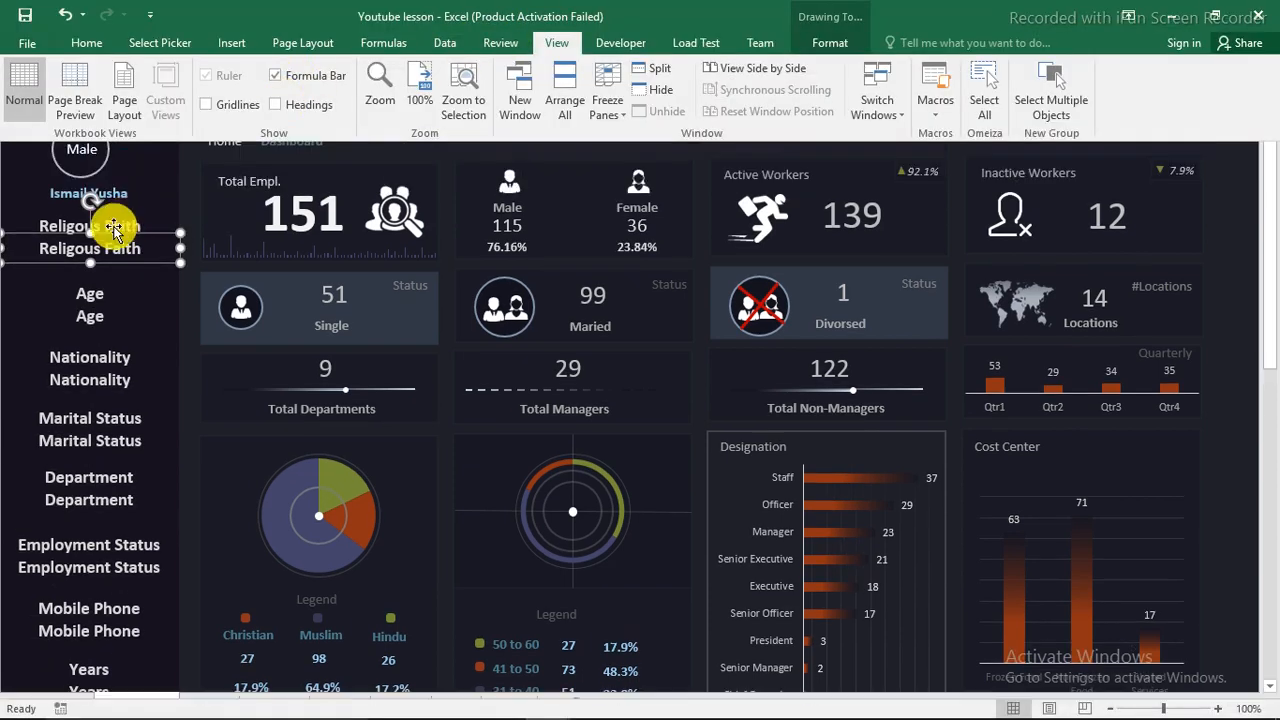
Step: Link the lower Religous Faith text box to the looked-up faith value in Search!Q8
click(133, 248)
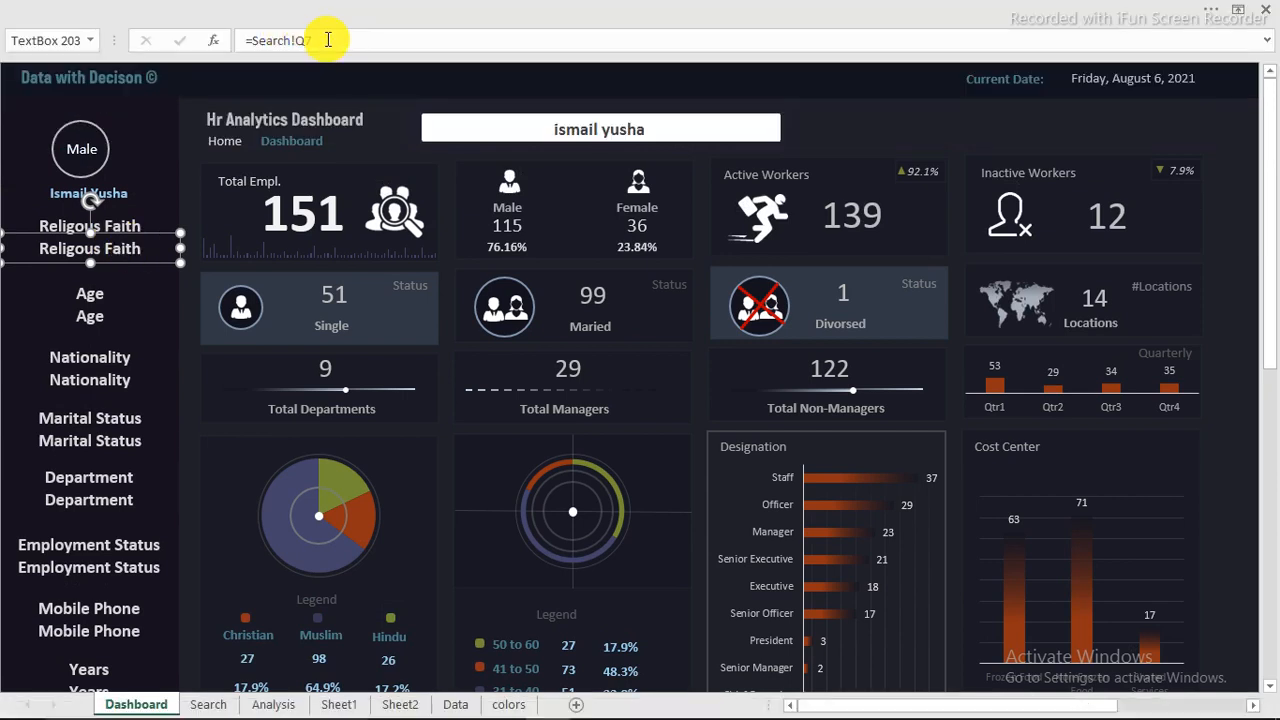
drag(326, 41, 257, 42)
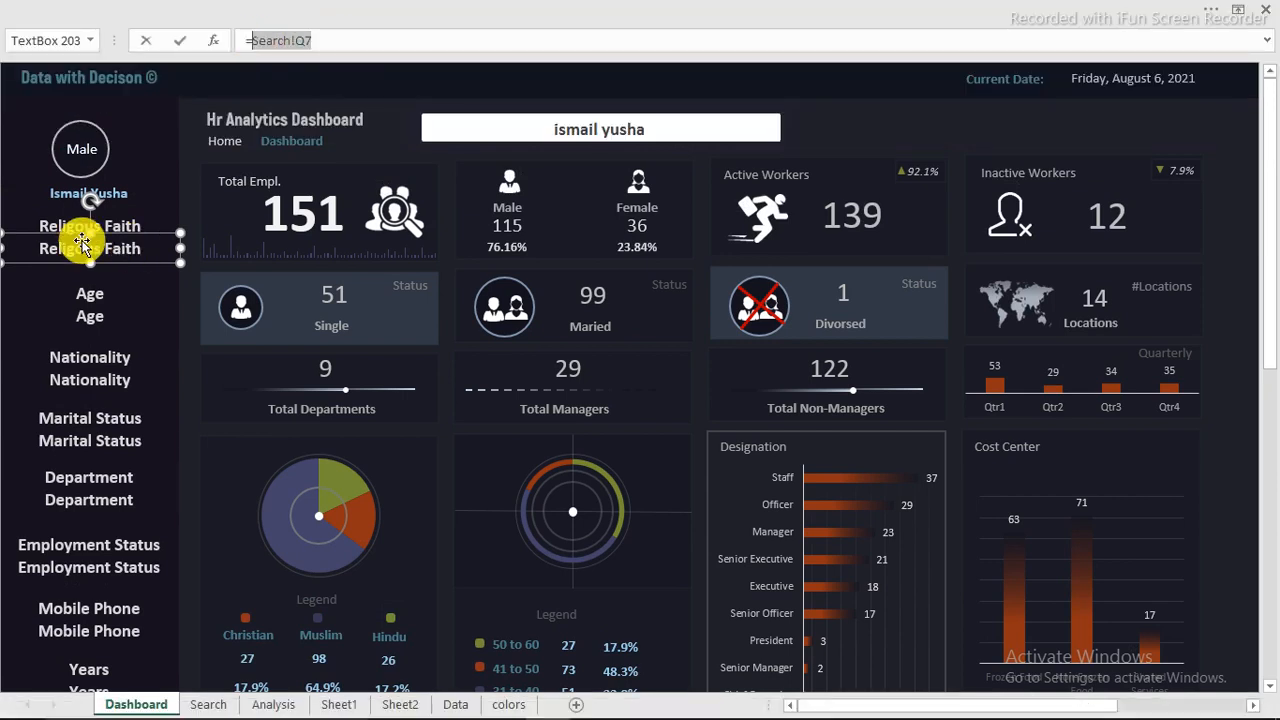
click(210, 704)
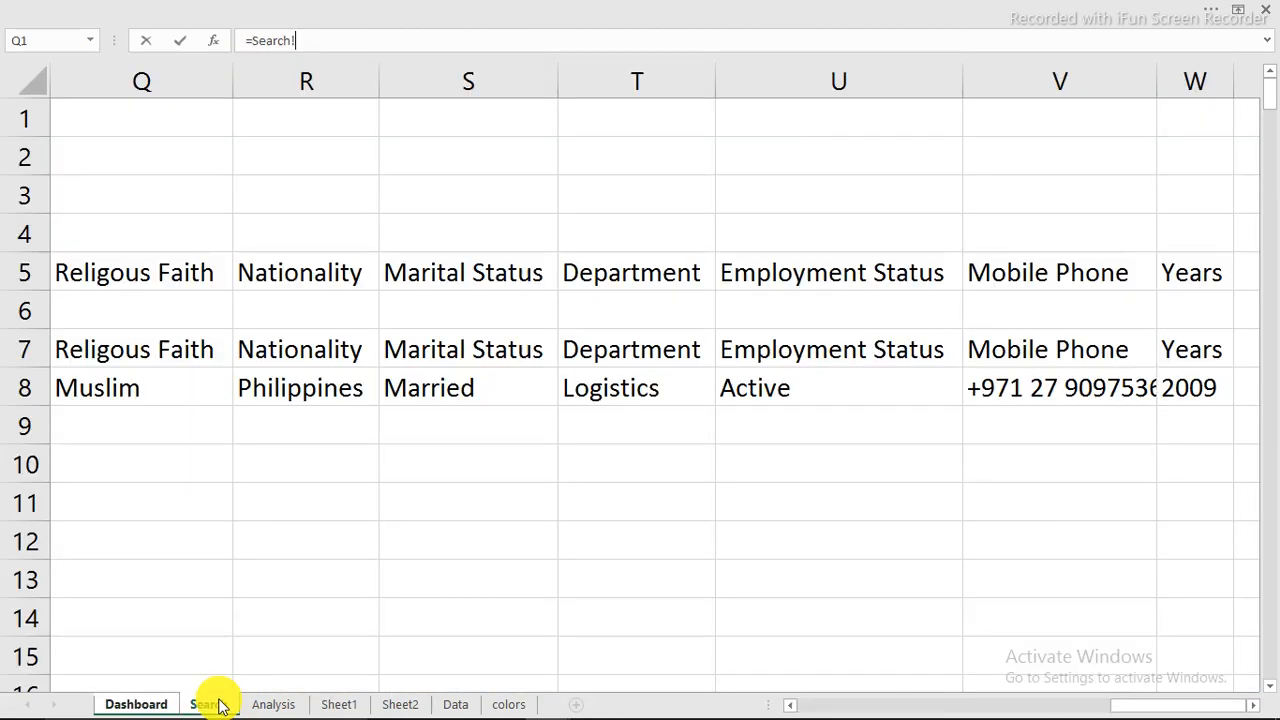
click(868, 706)
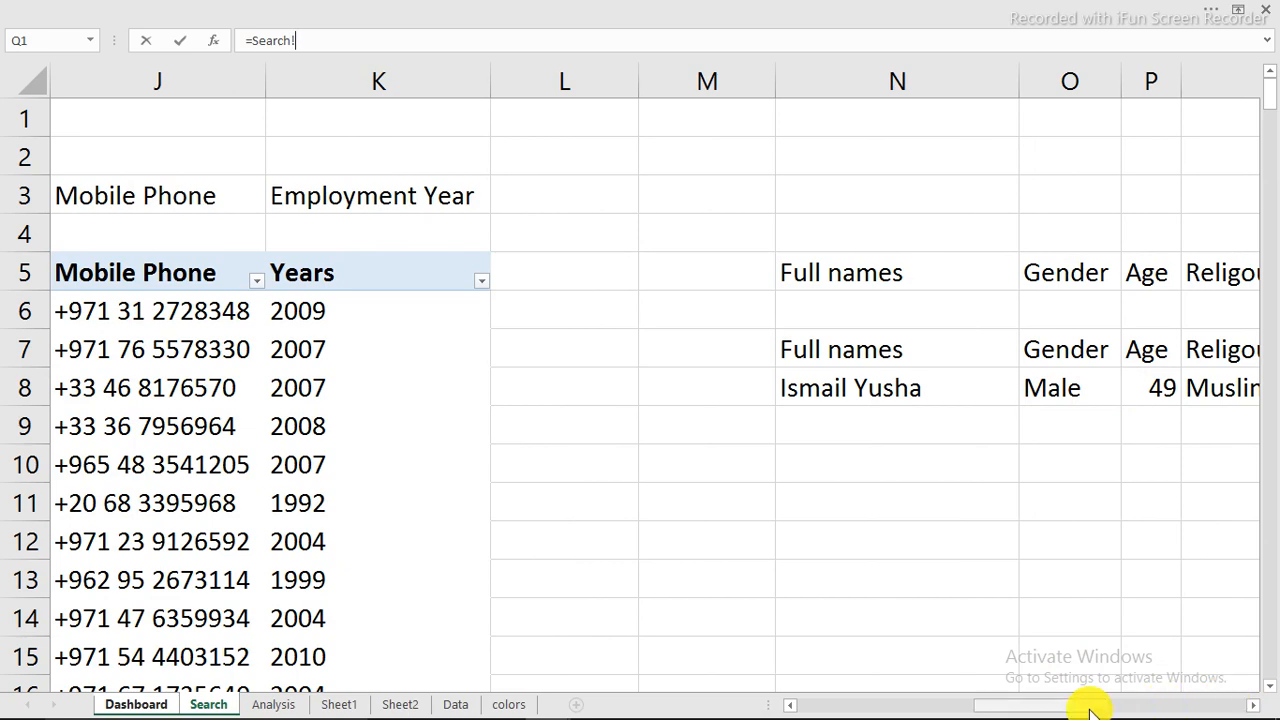
drag(1095, 708, 1129, 700)
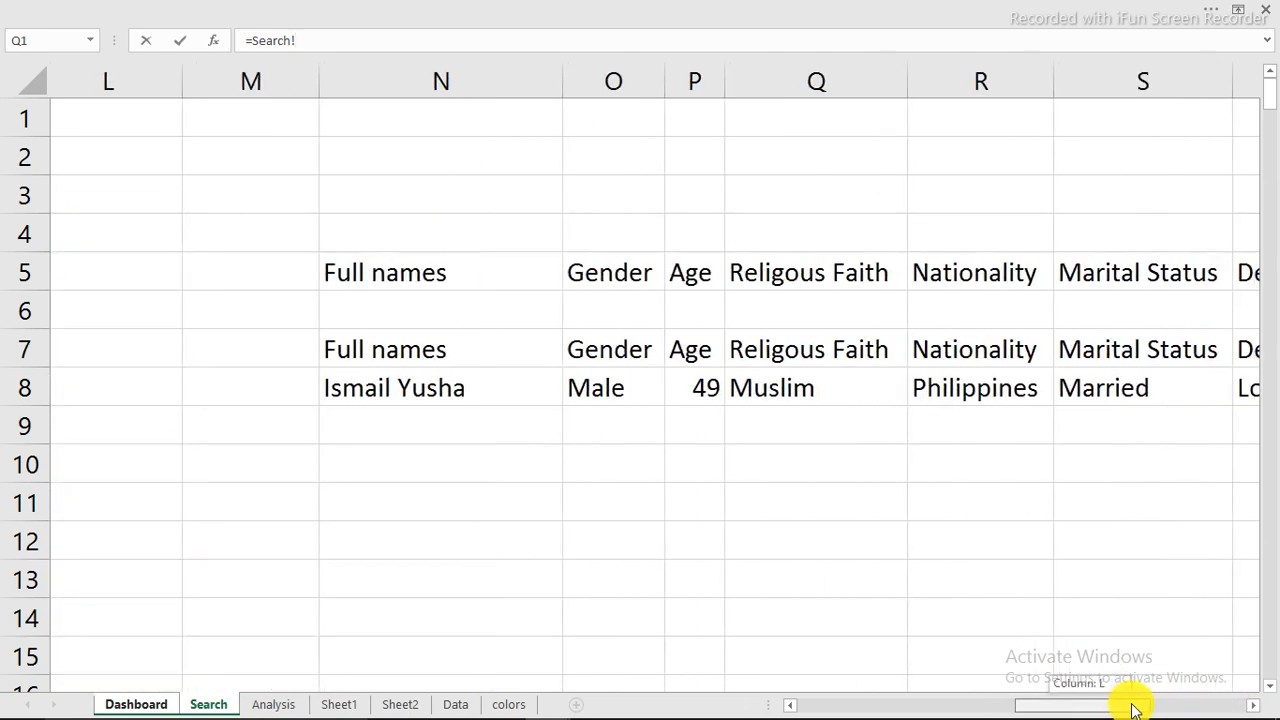
click(792, 391)
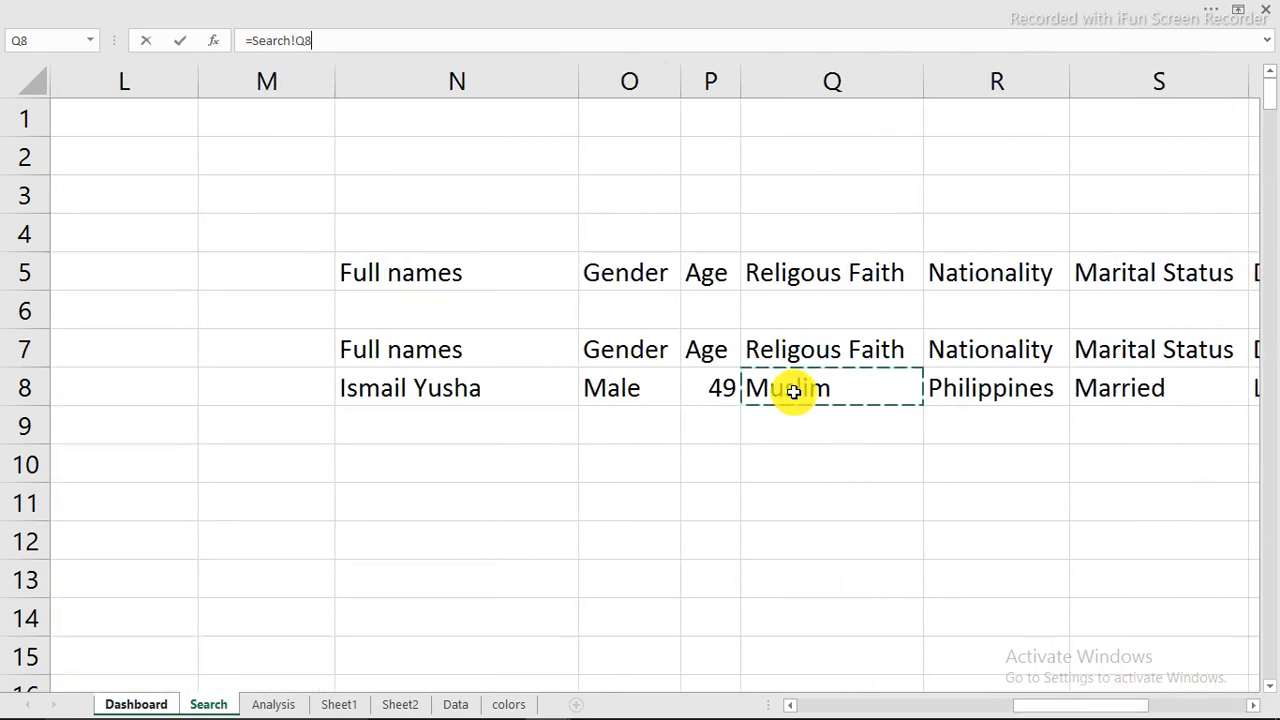
key(Return)
Step: Link the lower Age text box to the looked-up age value in Search!P8
click(92, 318)
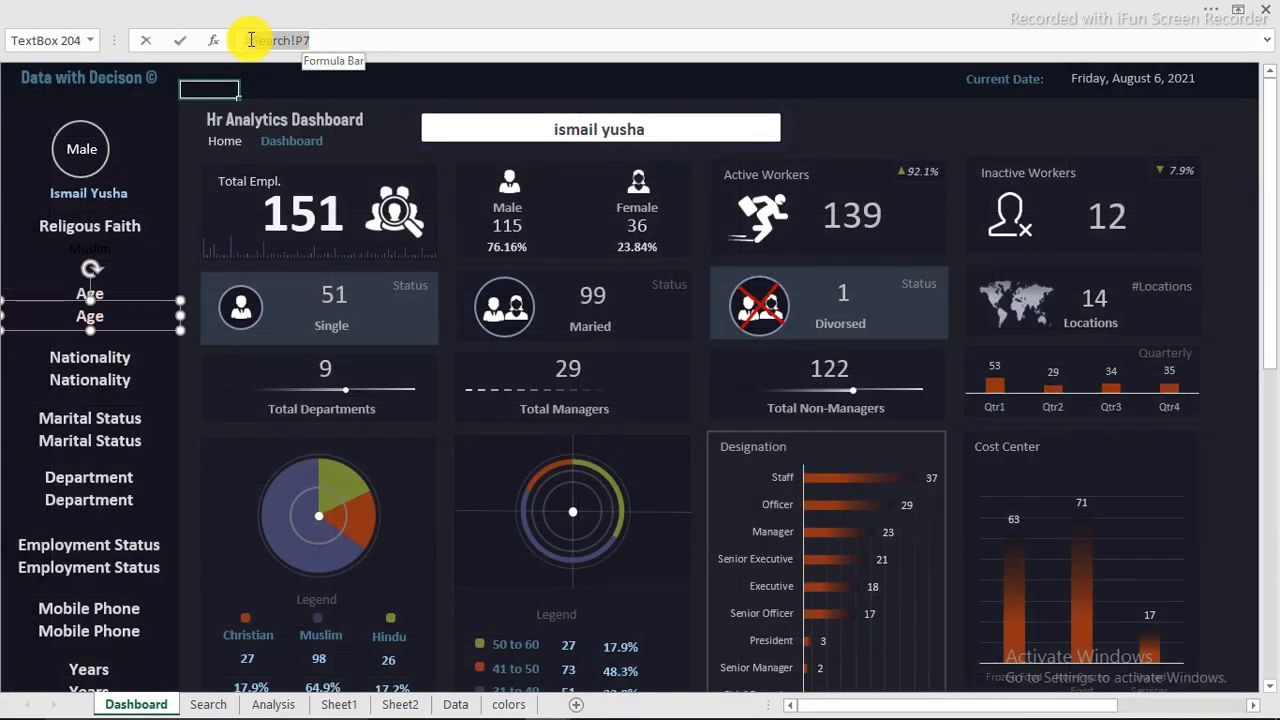
click(221, 707)
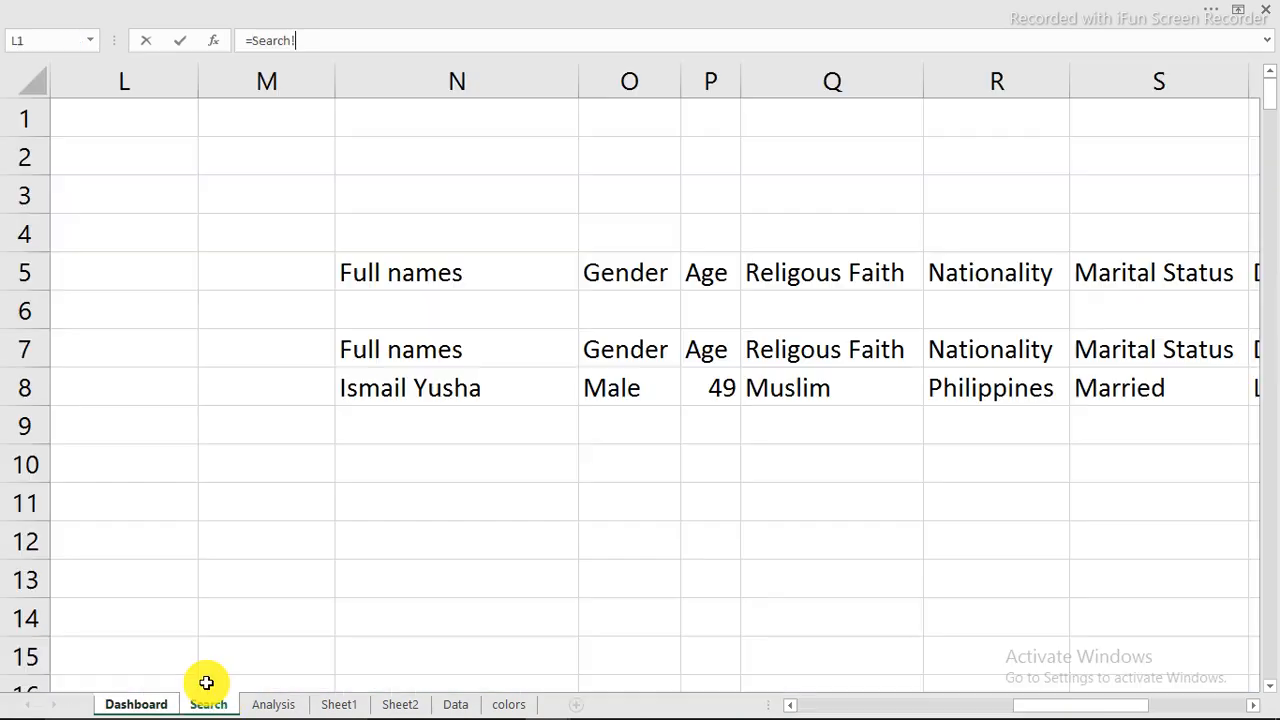
click(714, 386)
key(Return)
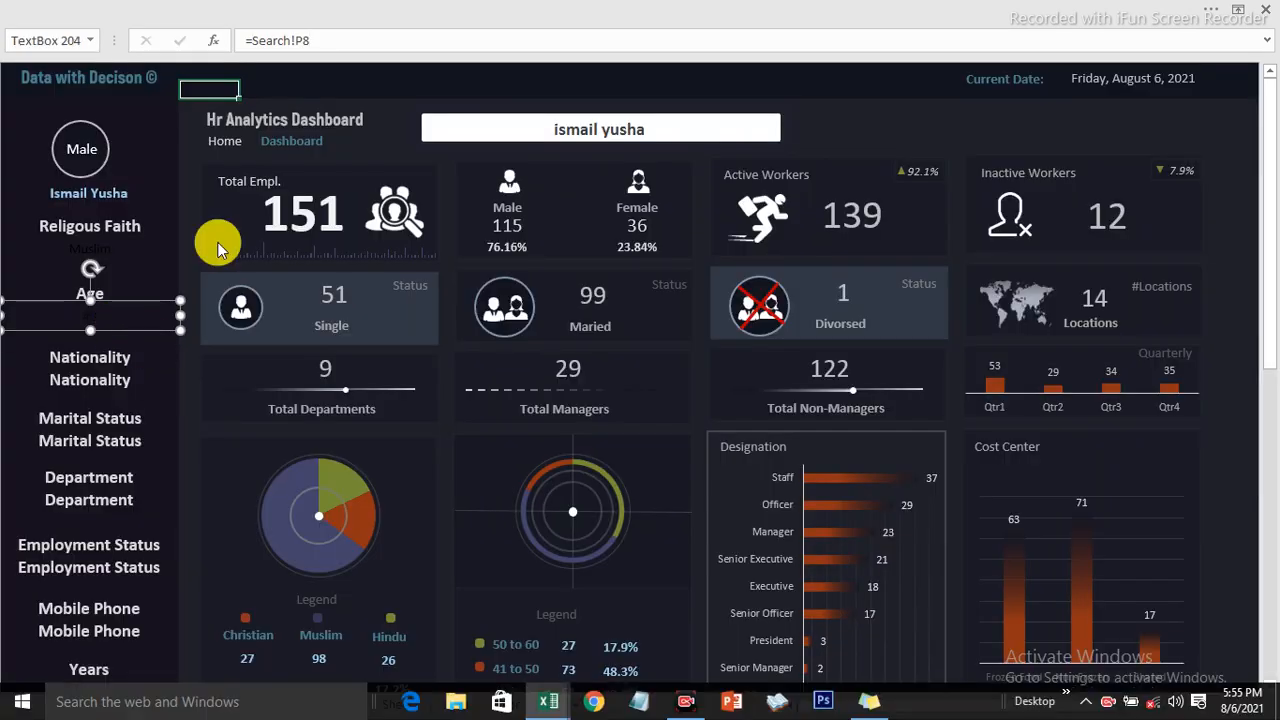
click(1109, 706)
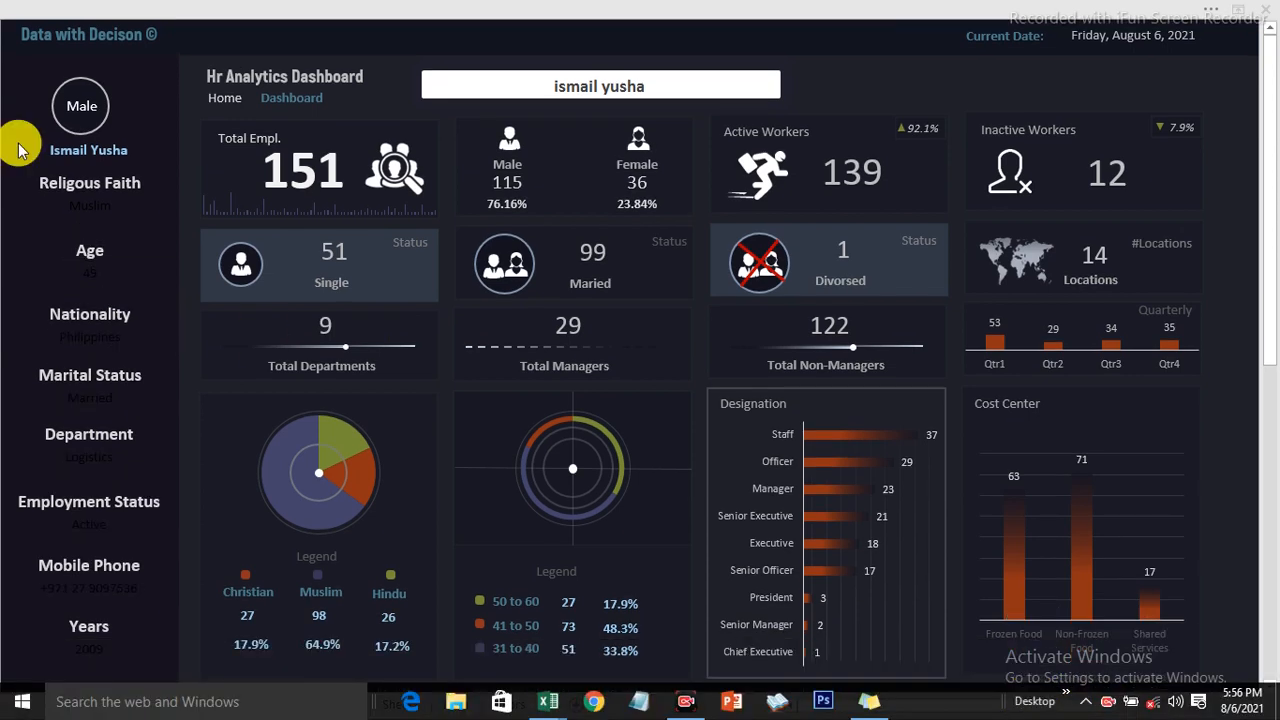
Step: Format the value text beneath the Religous Faith heading in white at font size 14
click(84, 205)
click(87, 205)
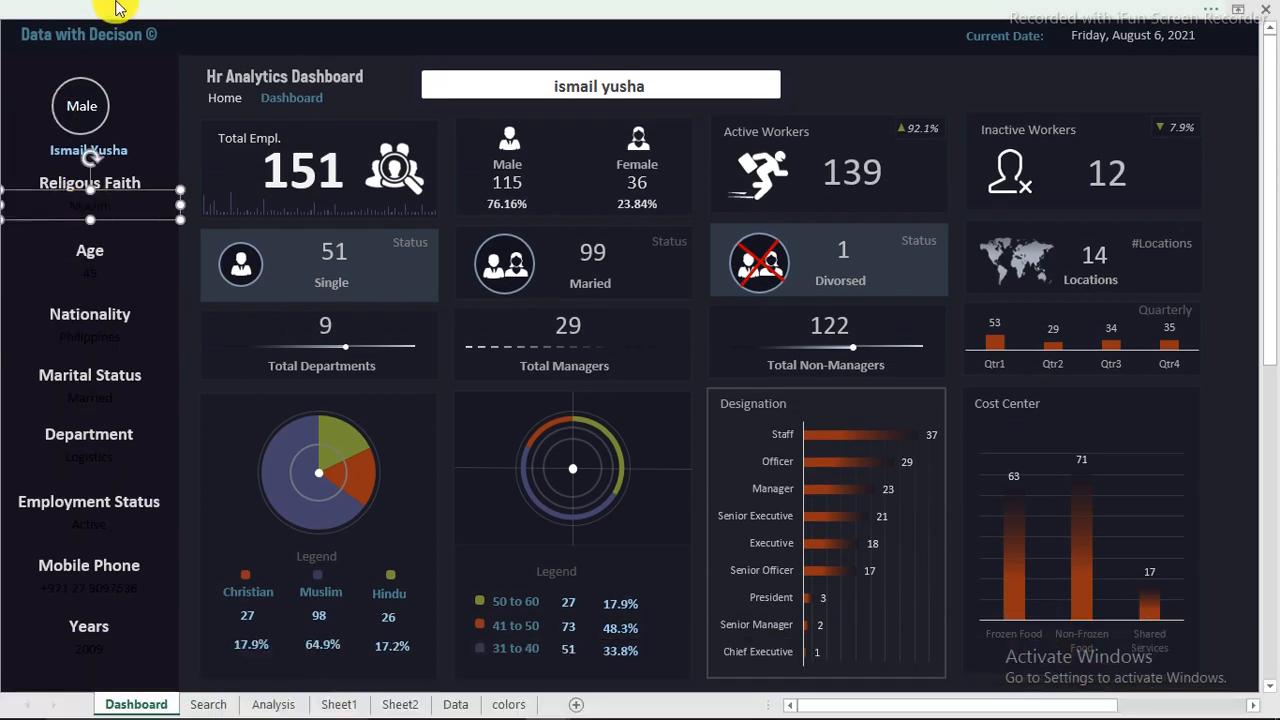
click(165, 15)
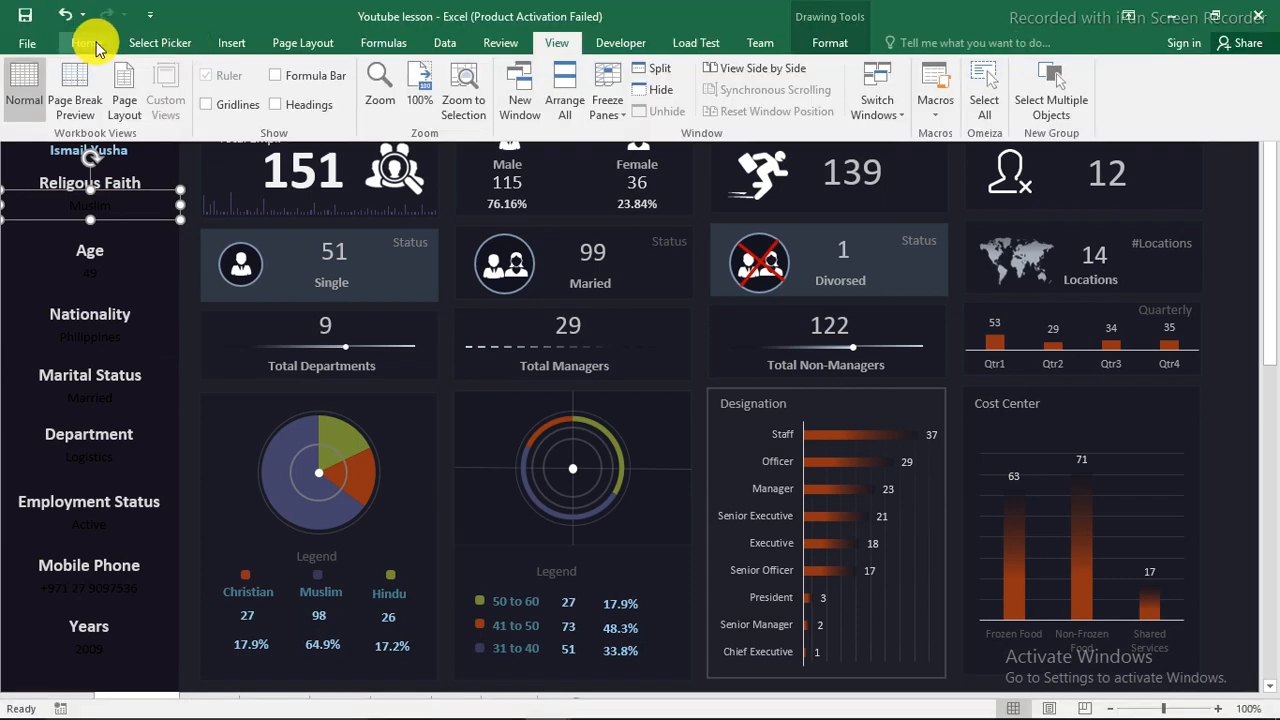
click(97, 47)
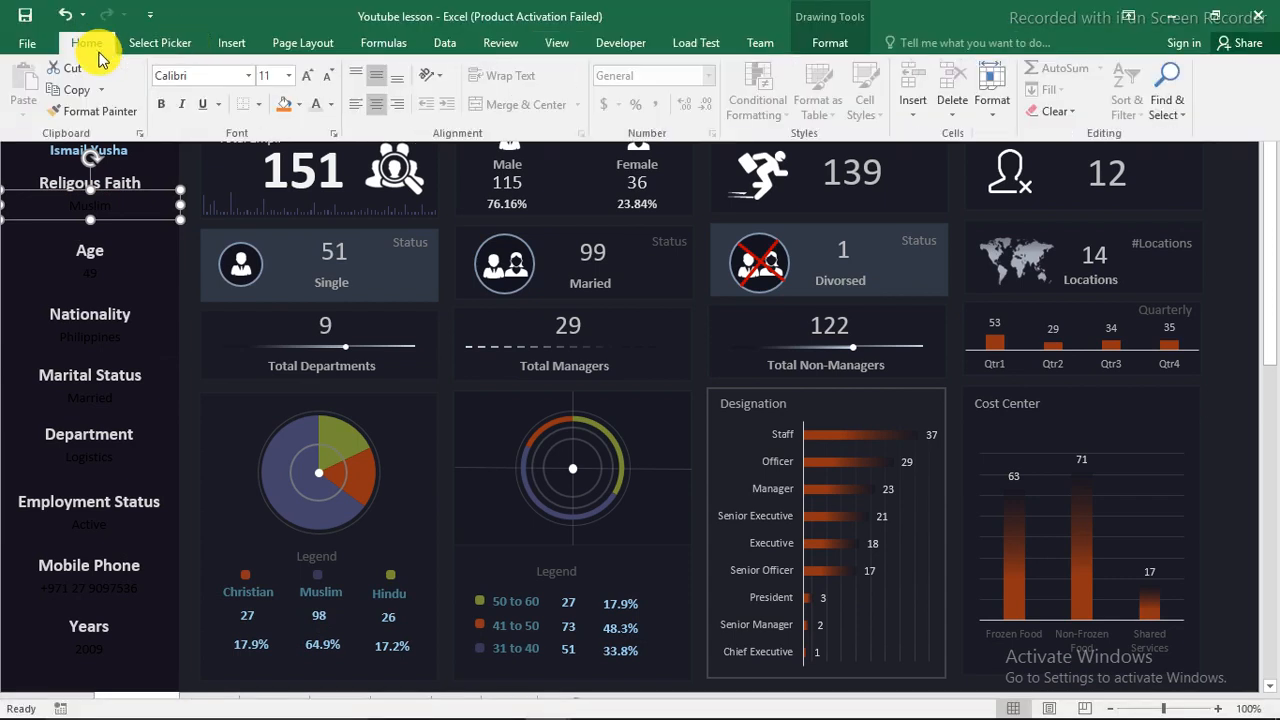
click(333, 105)
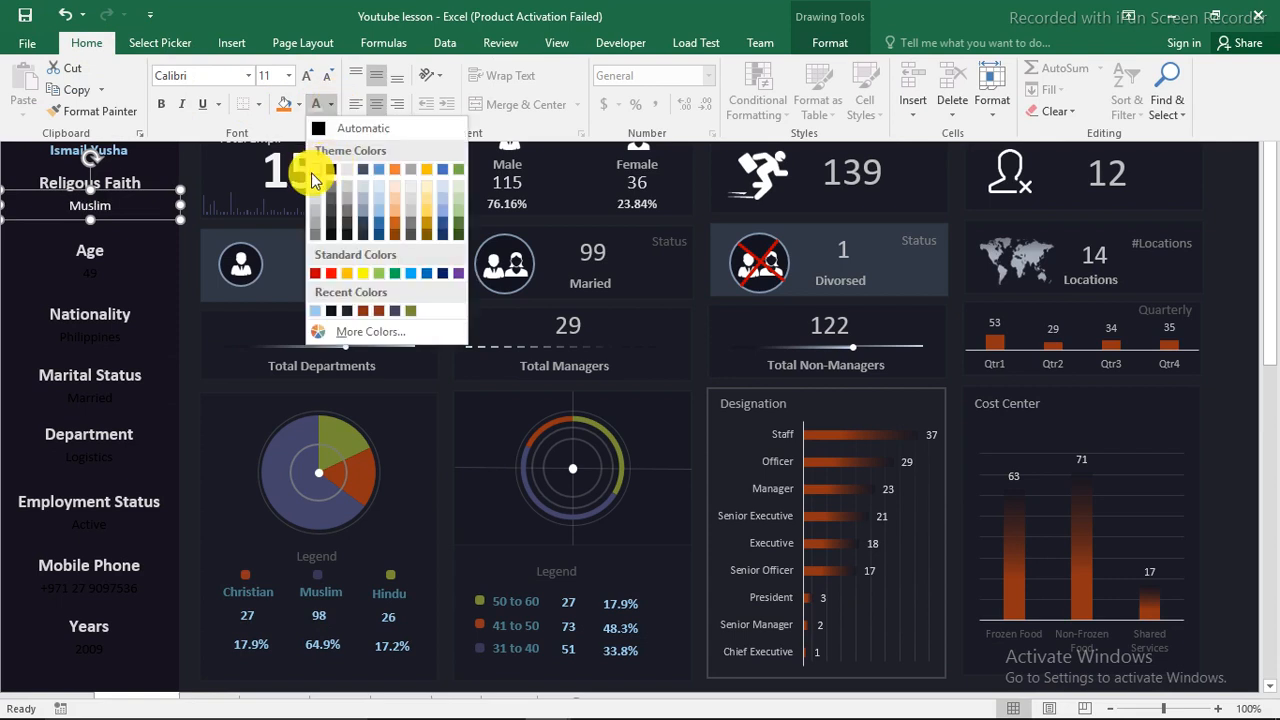
click(313, 183)
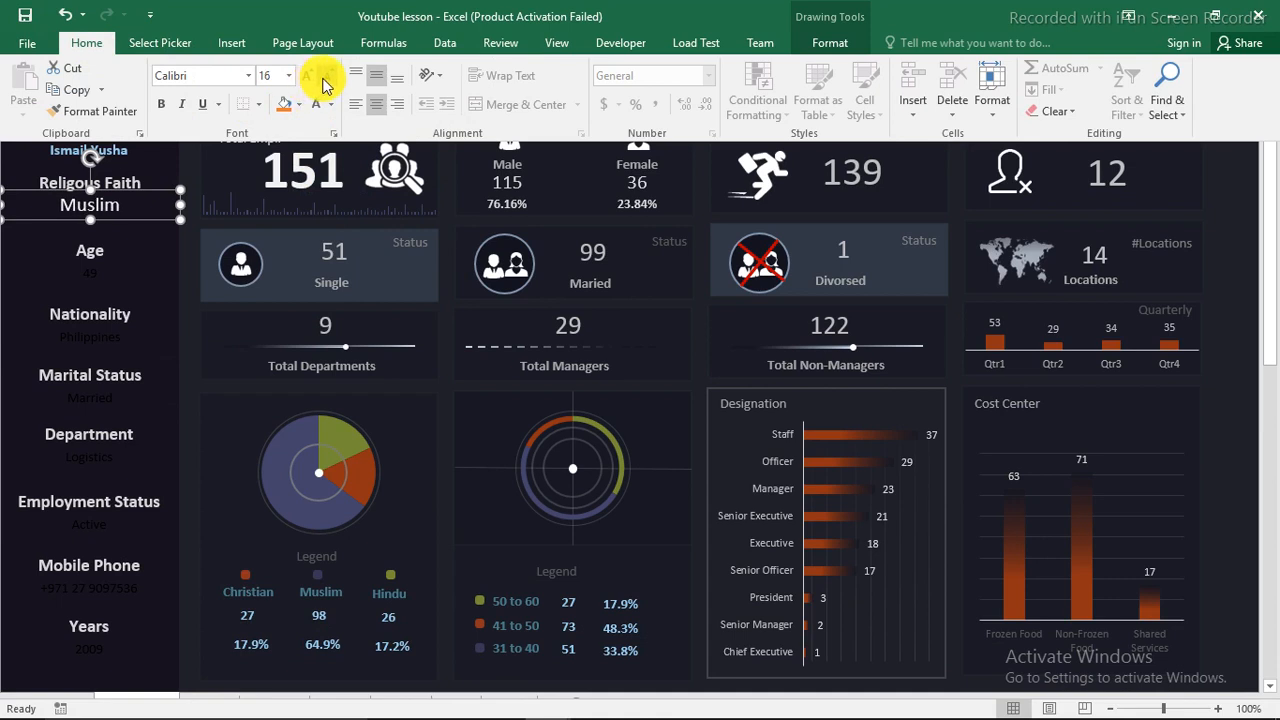
Step: Copy the faith value's formatting to the seven values beneath the headings from Age down to Years with the Format Painter
click(90, 112)
click(90, 274)
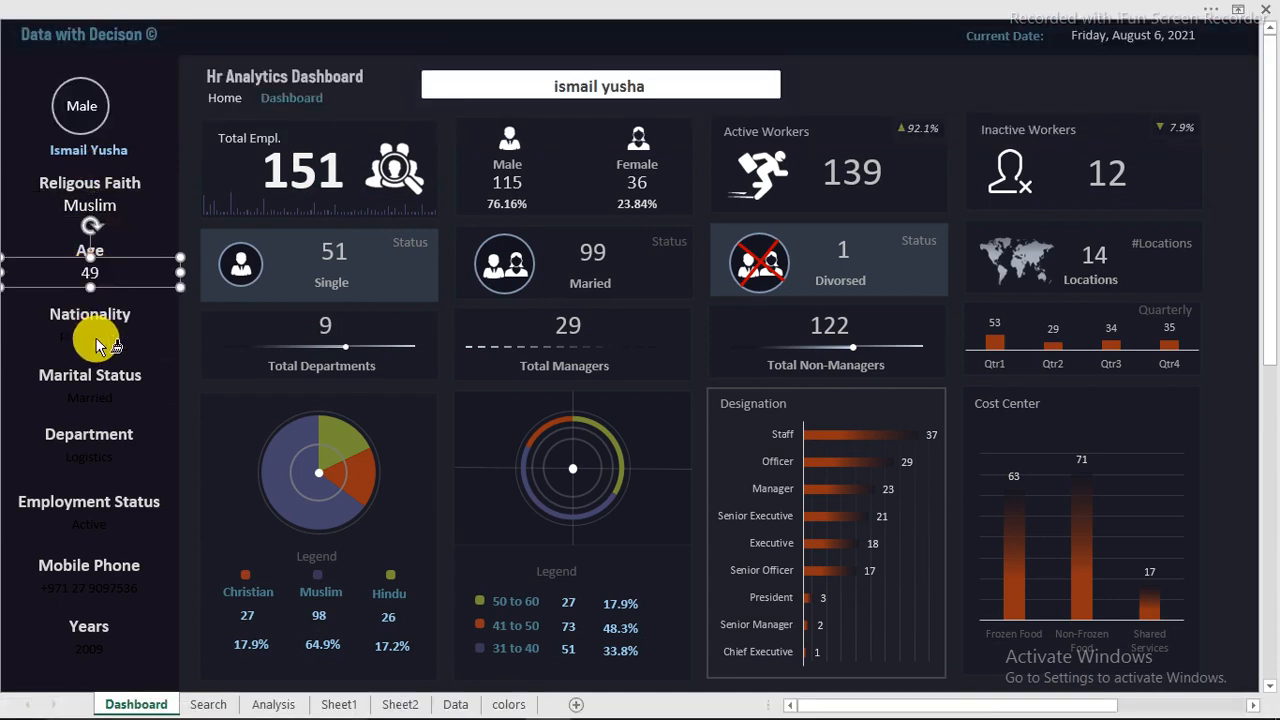
click(92, 336)
click(91, 397)
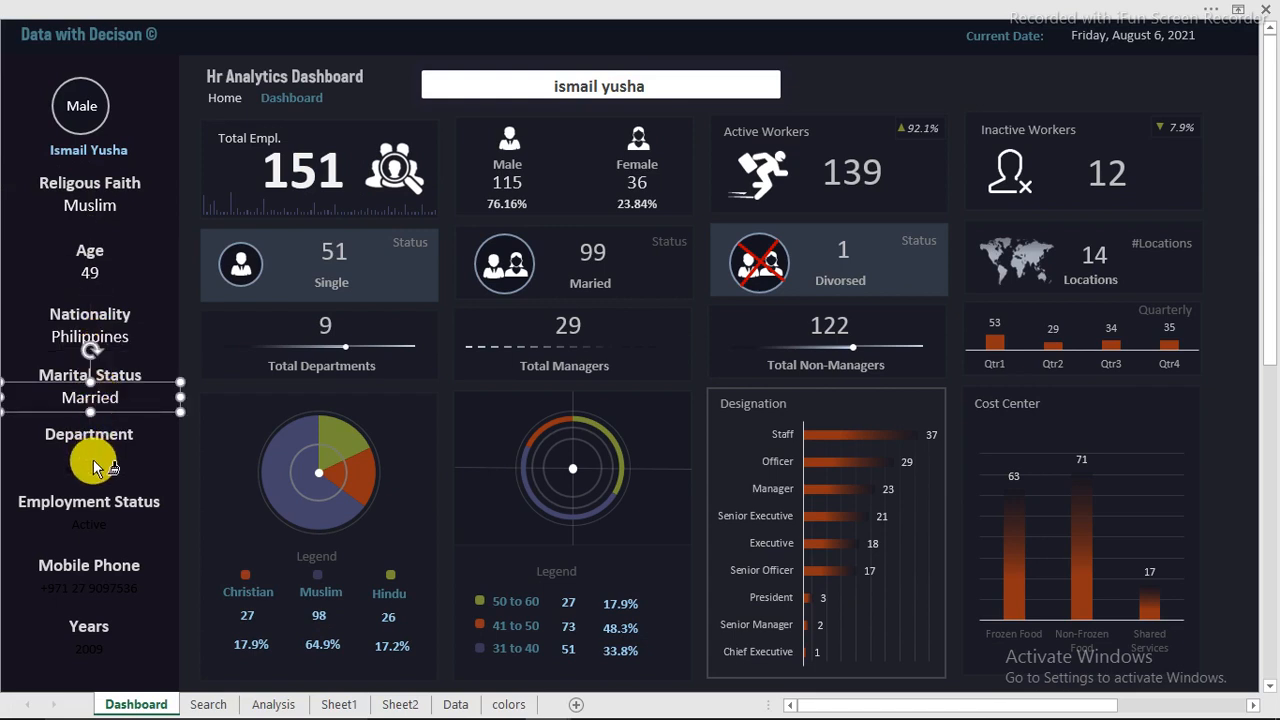
click(93, 457)
click(101, 523)
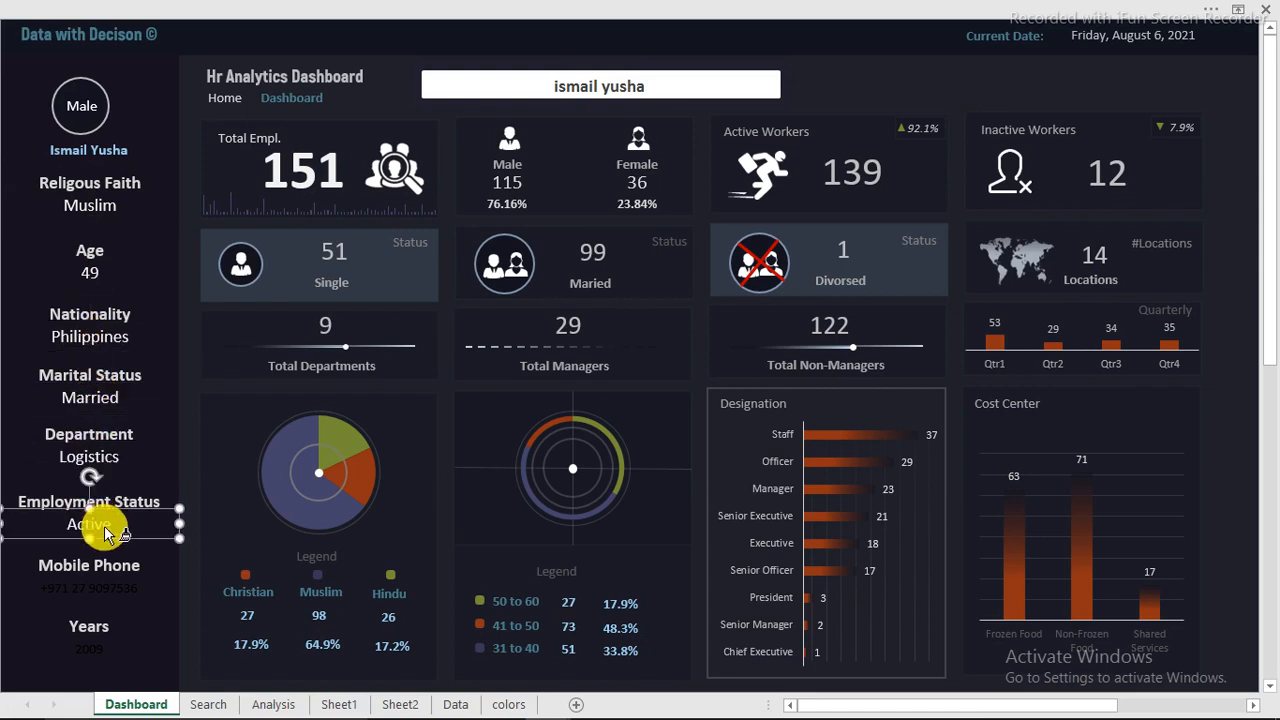
click(92, 590)
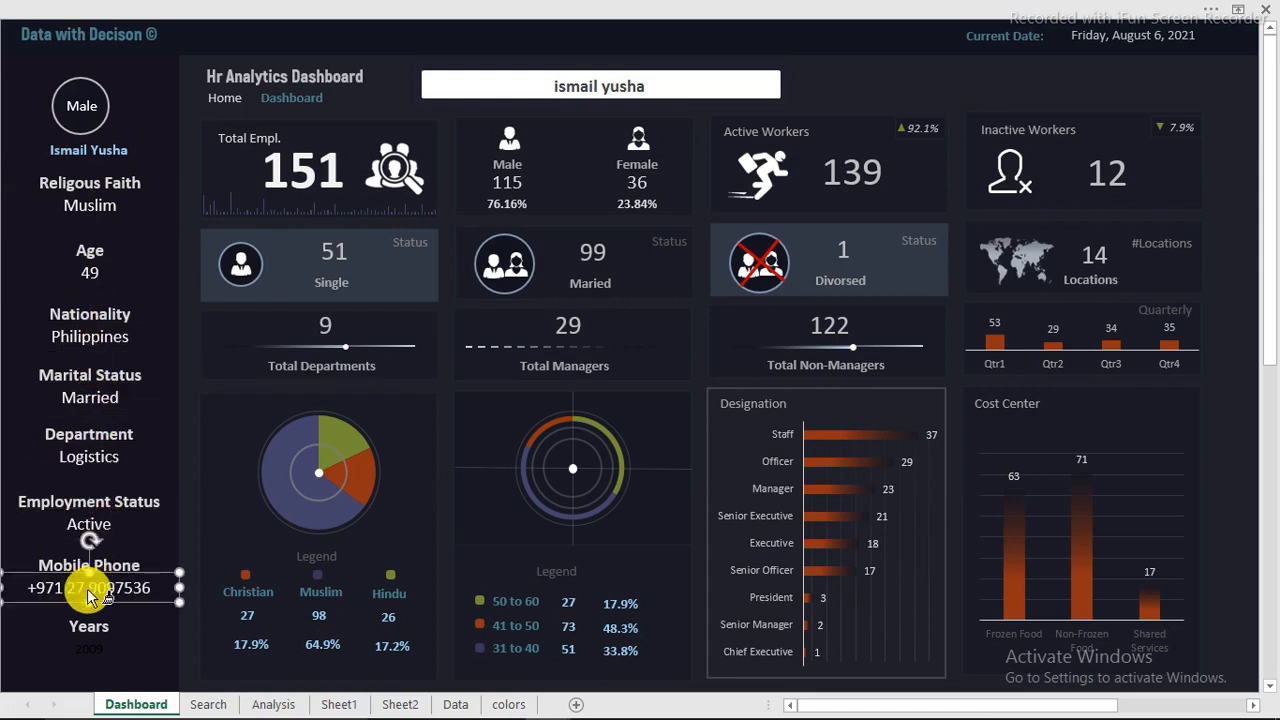
click(88, 650)
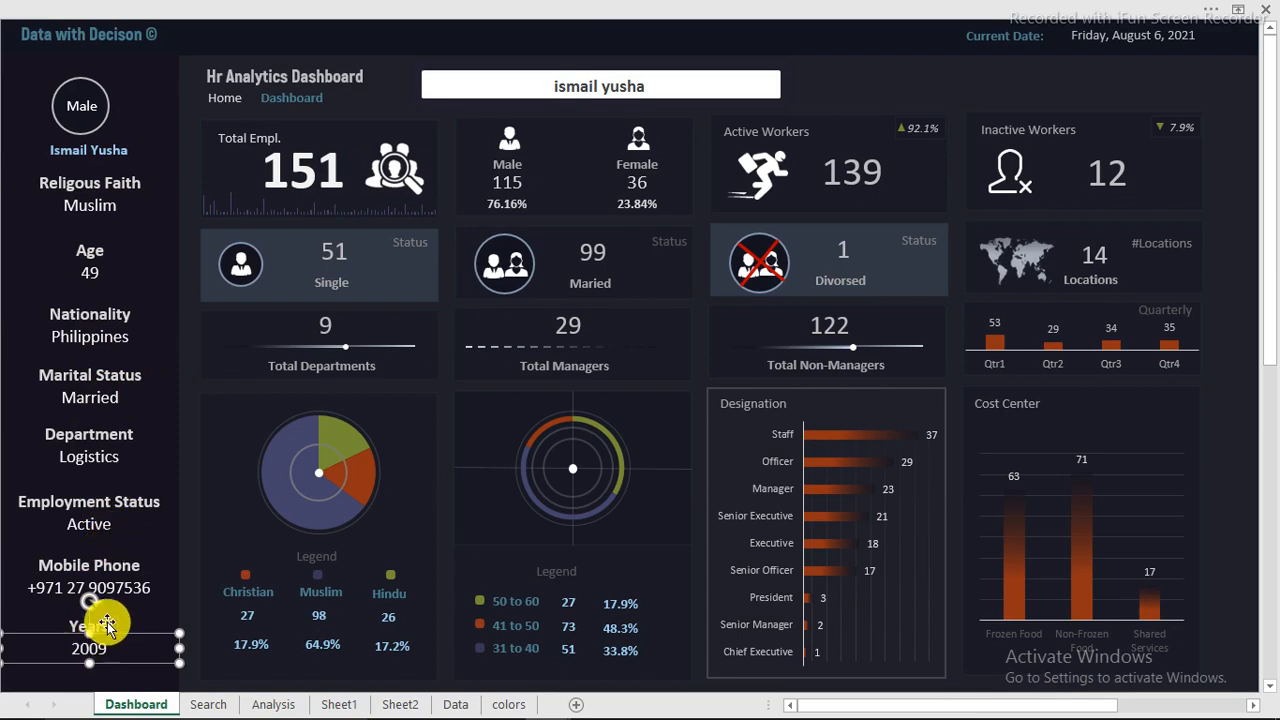
Step: Rename the Years column header in K5 of the Search sheet to Employment Years and return to the Dashboard sheet
click(103, 624)
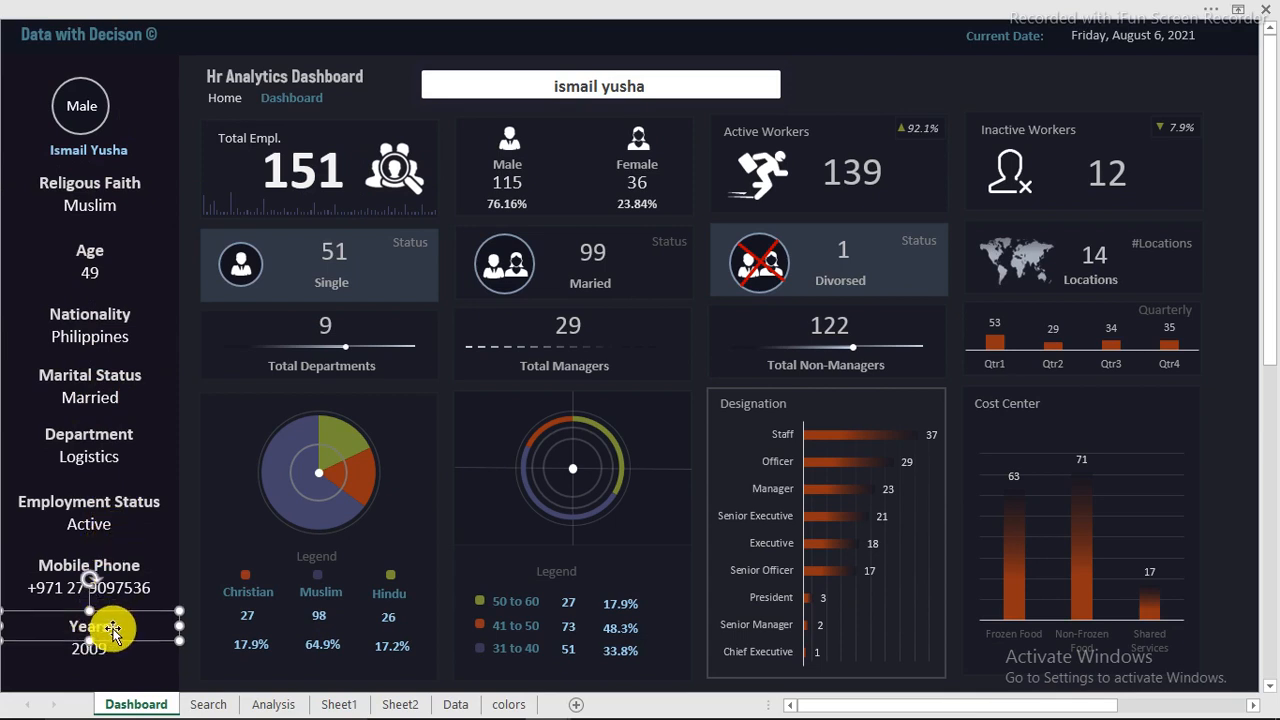
click(207, 704)
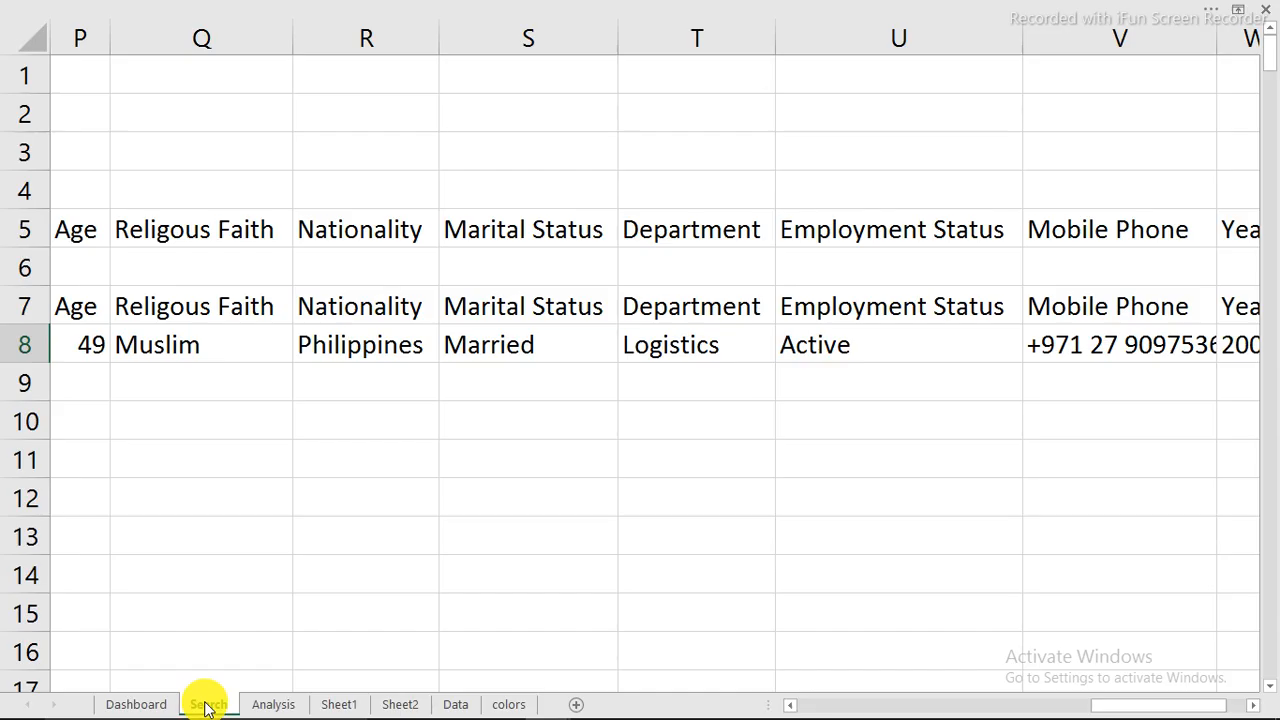
click(1238, 313)
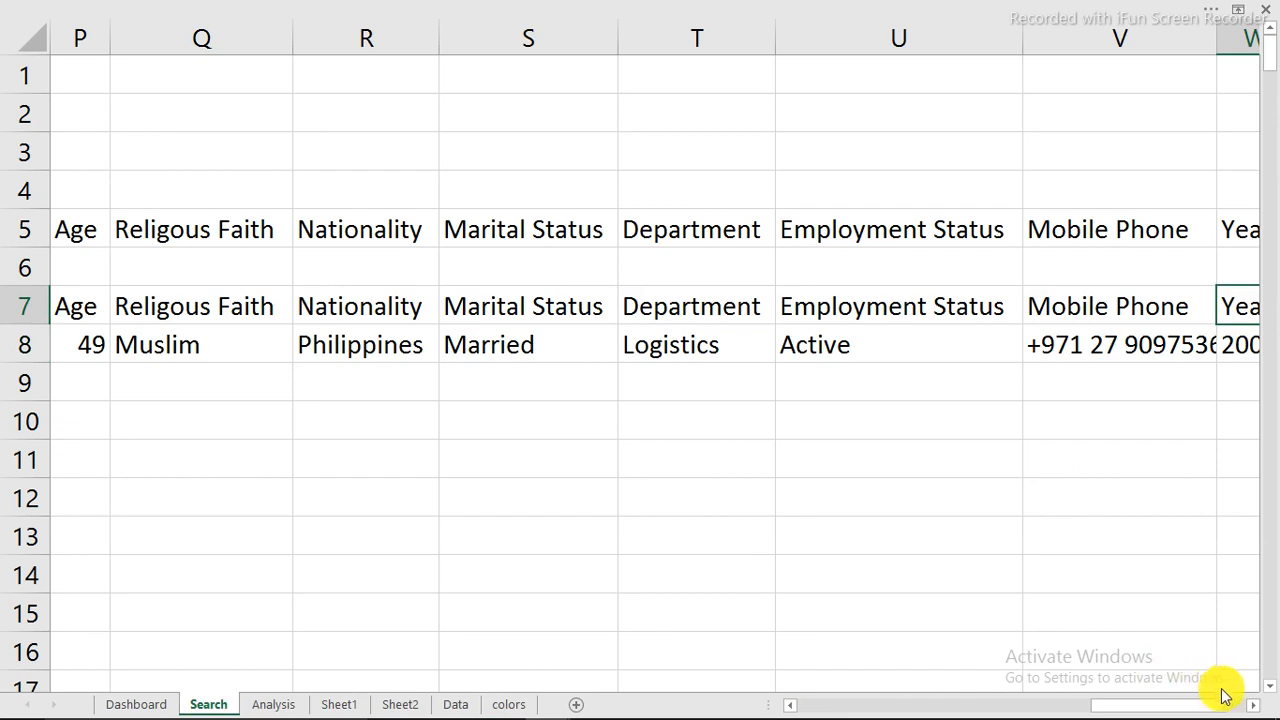
drag(1171, 700, 1064, 706)
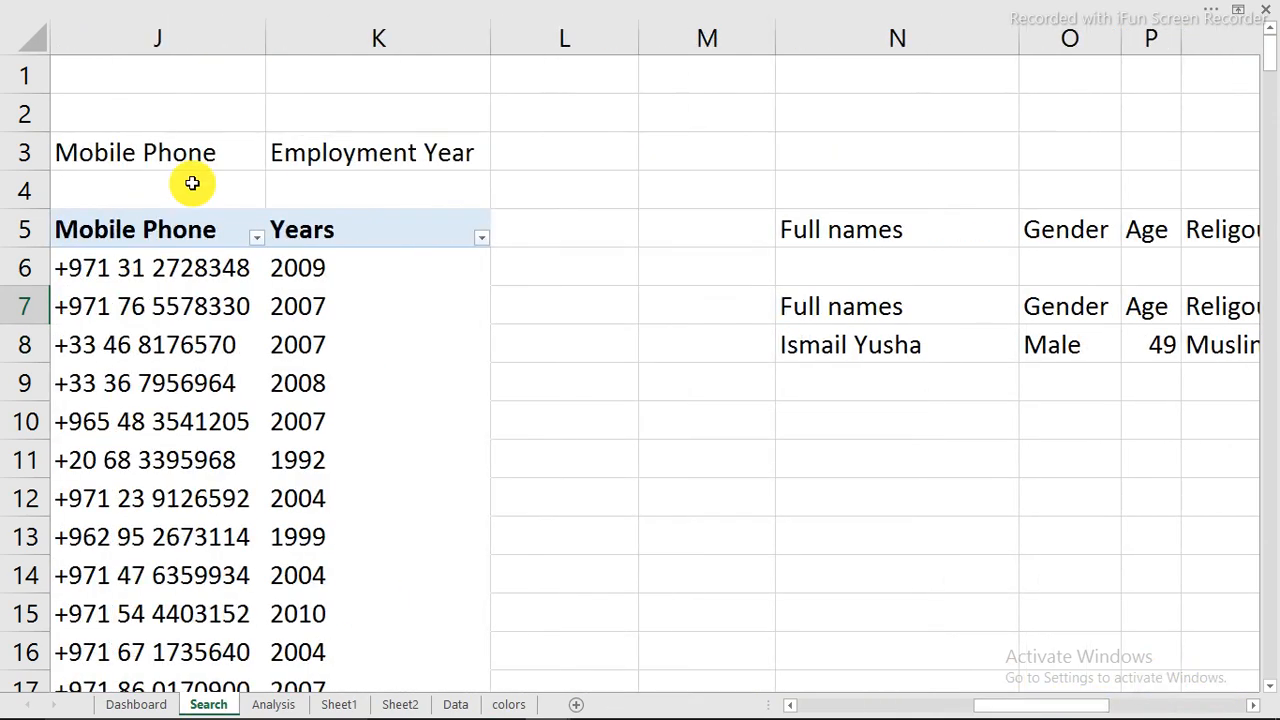
double_click(335, 231)
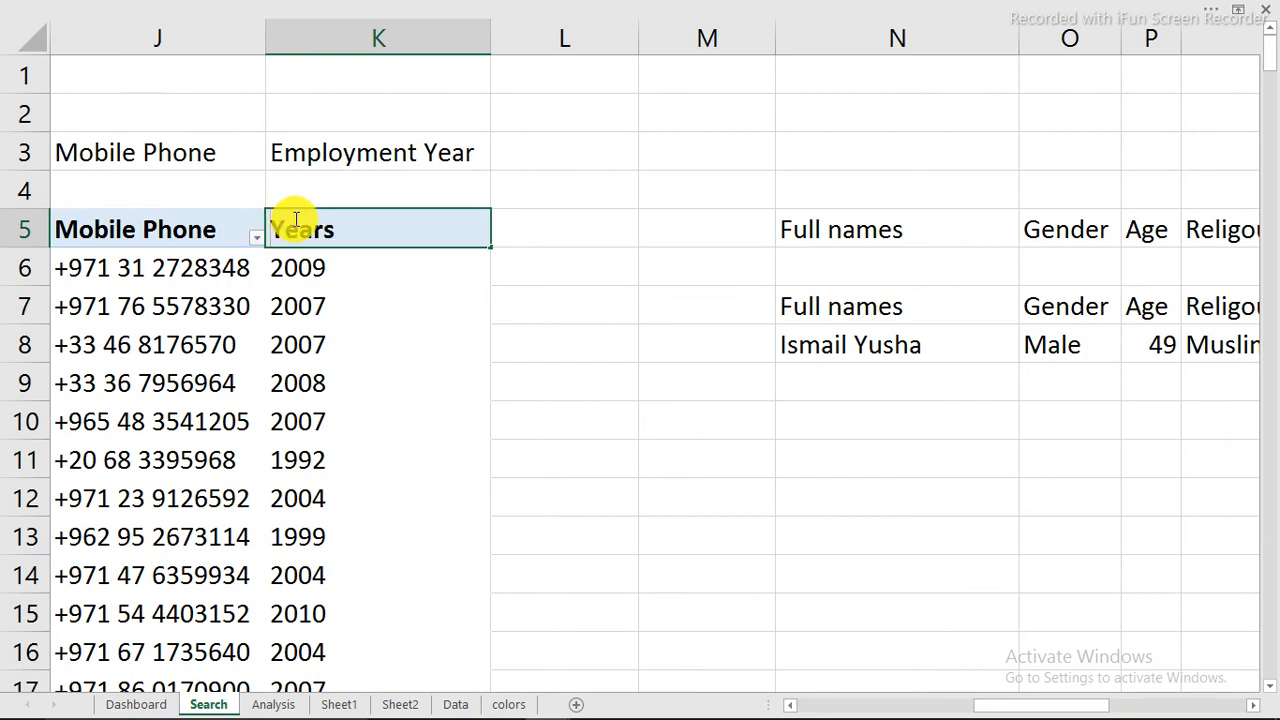
text(Empl)
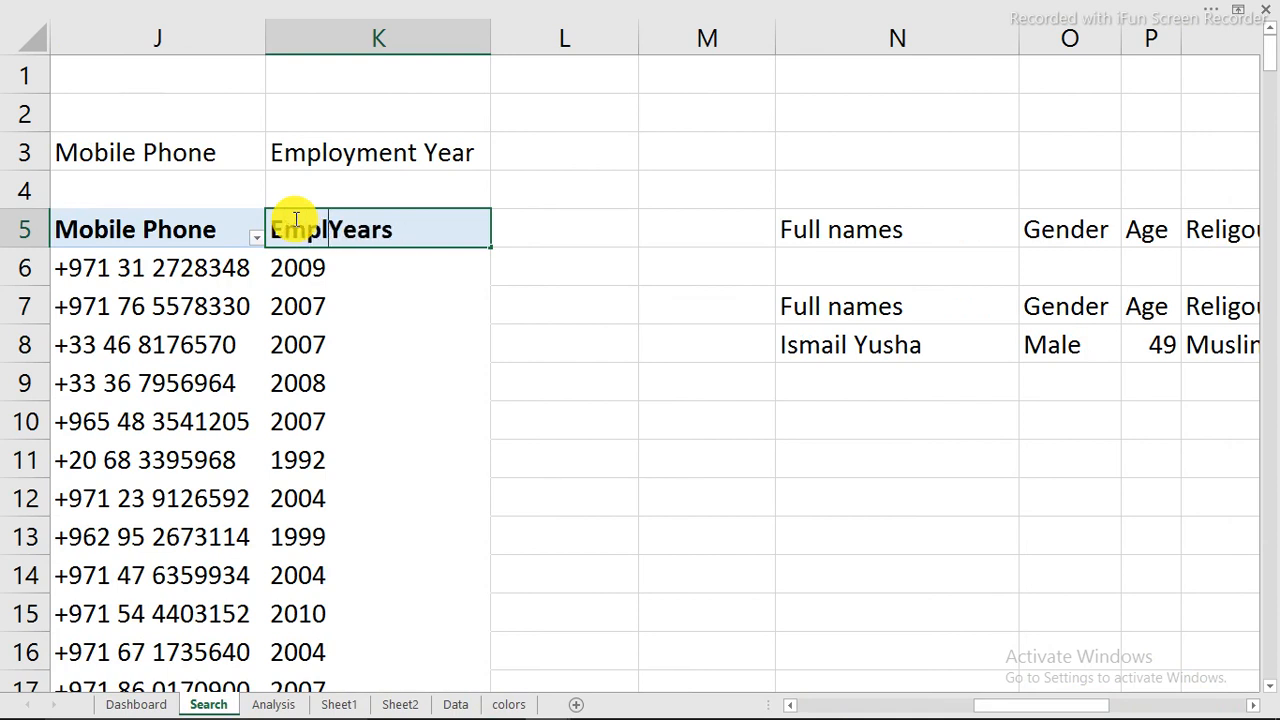
text(oyment)
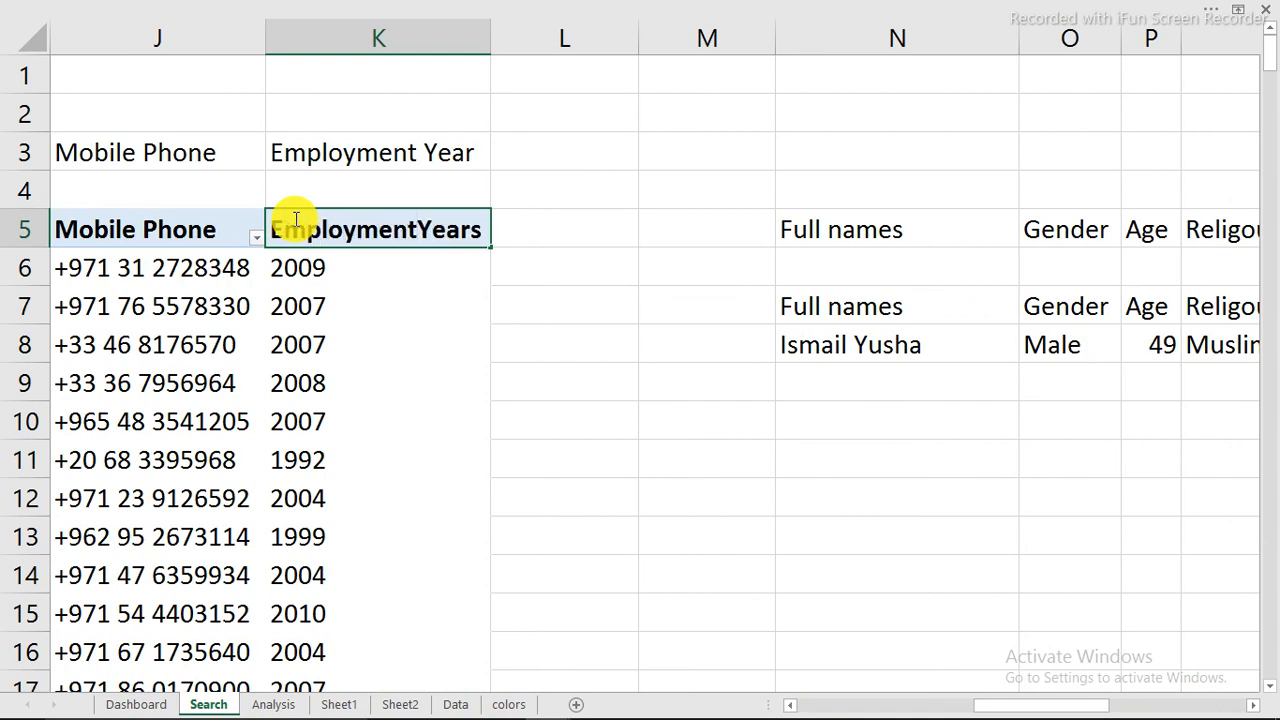
key(Return)
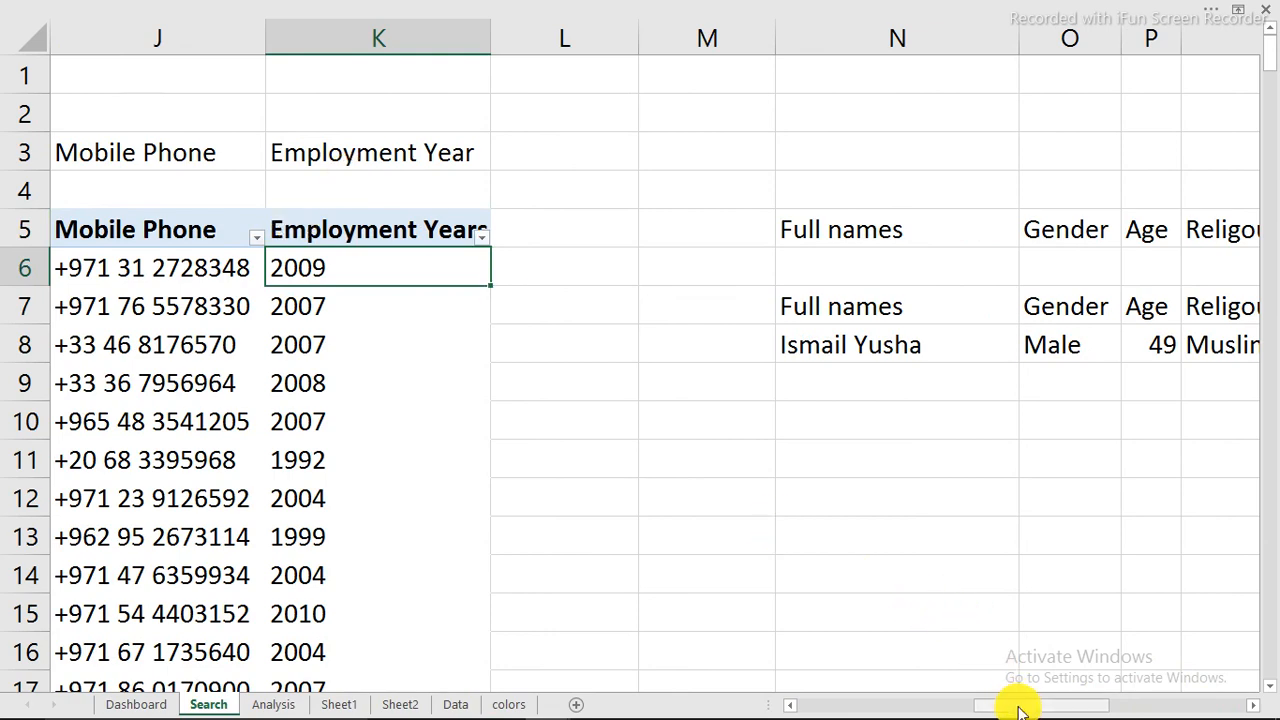
drag(1020, 710, 1228, 683)
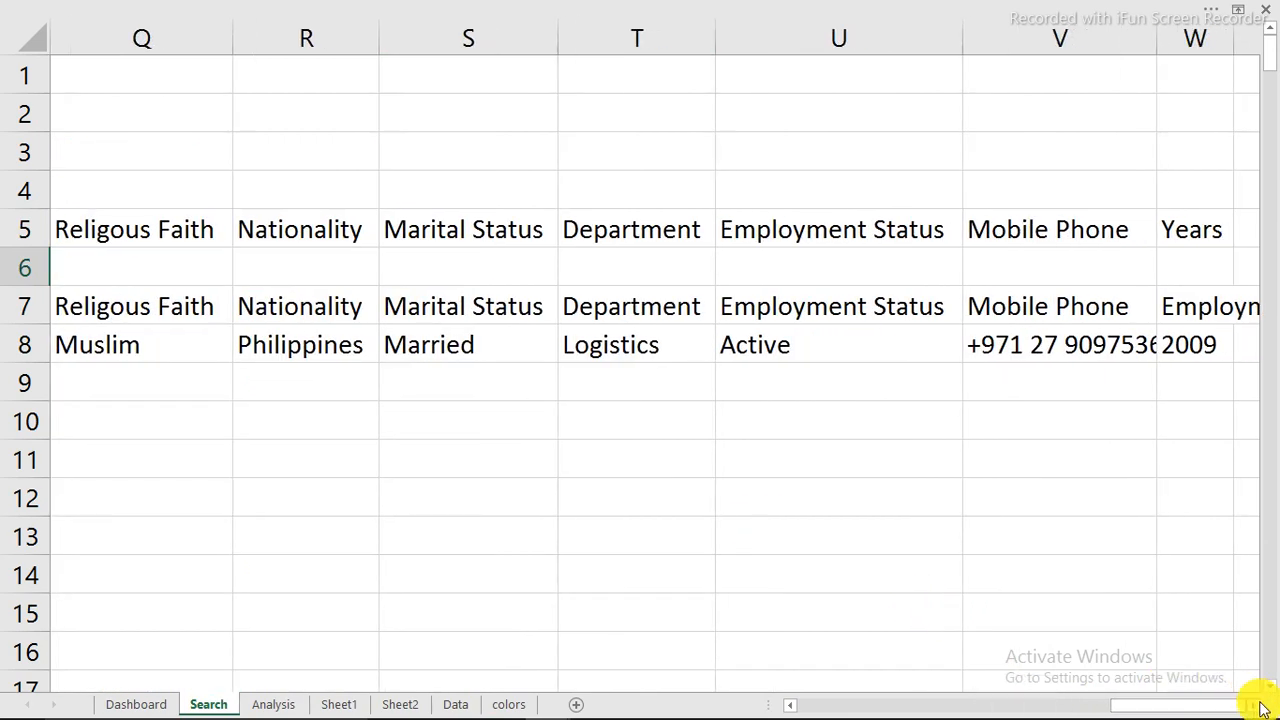
click(1255, 706)
click(1255, 706)
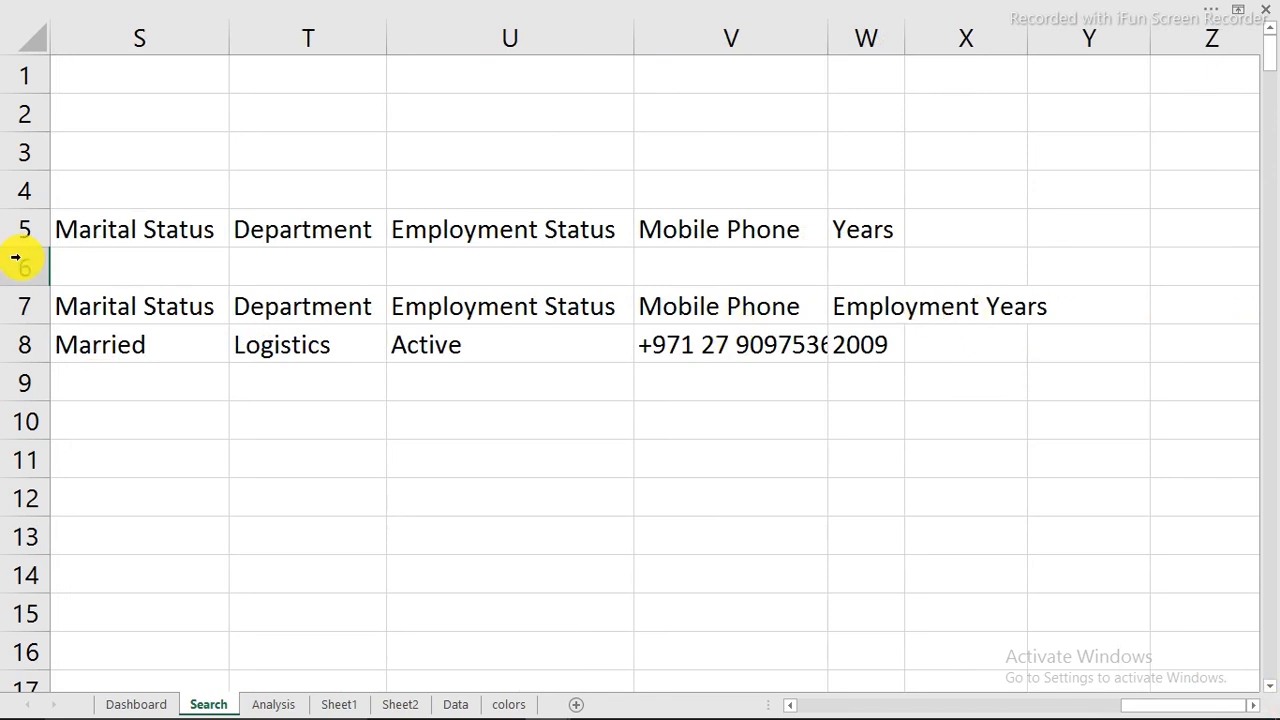
click(136, 705)
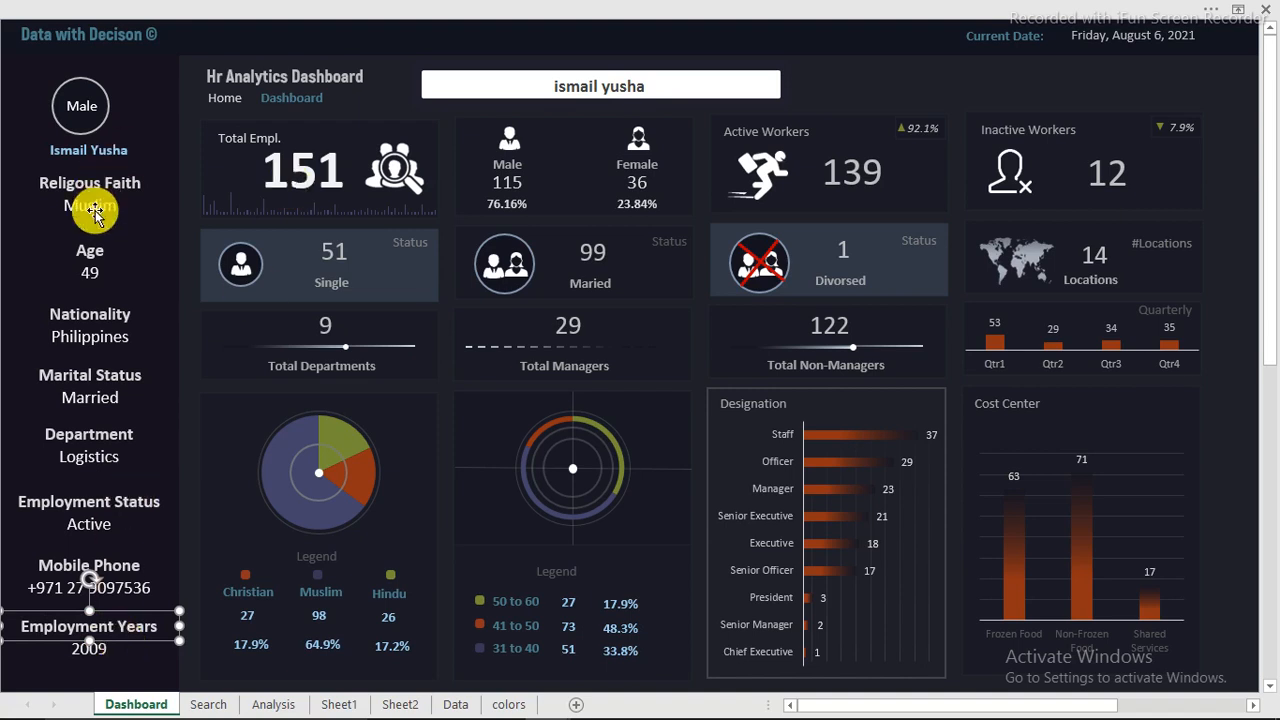
Step: Try a regular paste of the employee's full name from Data!F13 into the dashboard search bar, then undo it
click(470, 705)
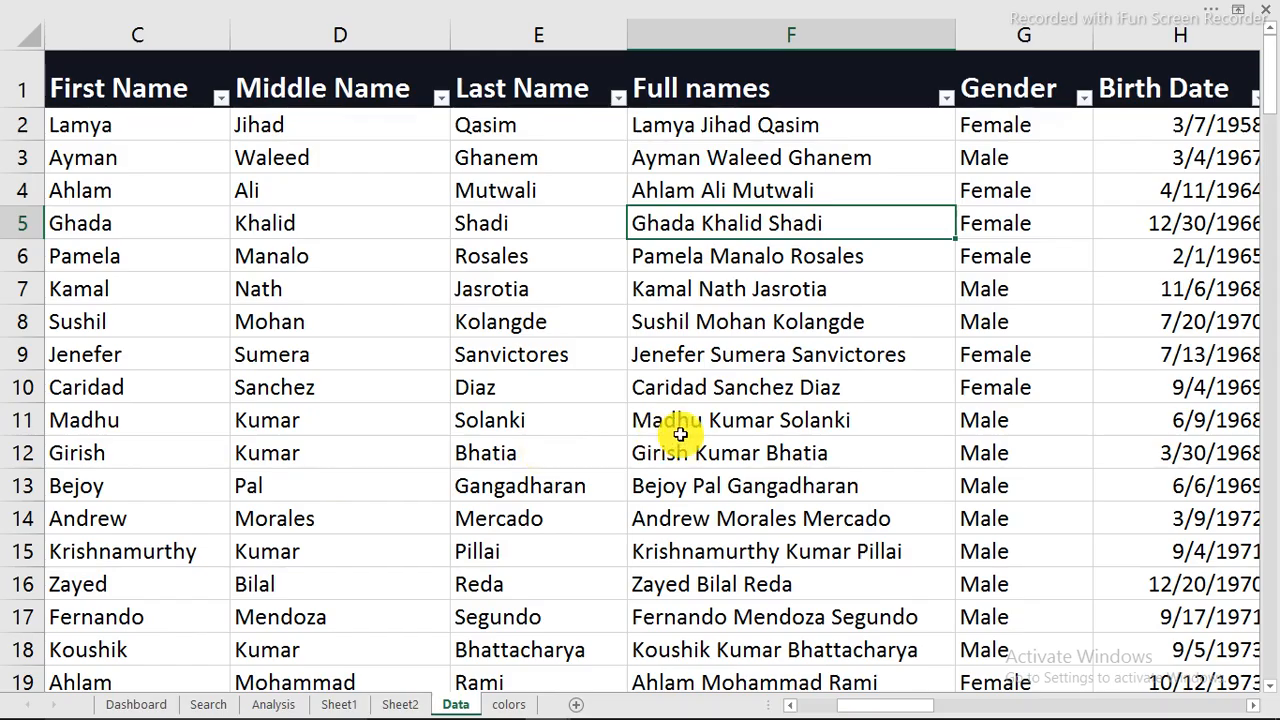
click(703, 489)
right_click(703, 489)
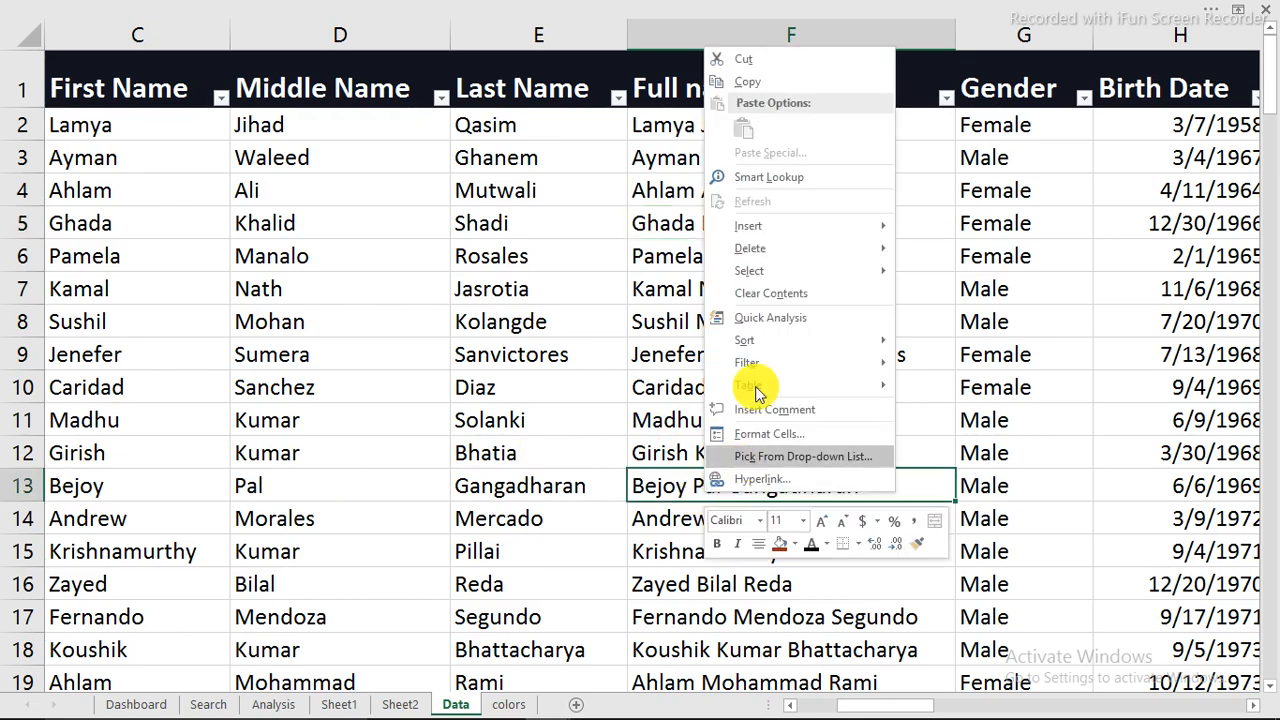
click(745, 84)
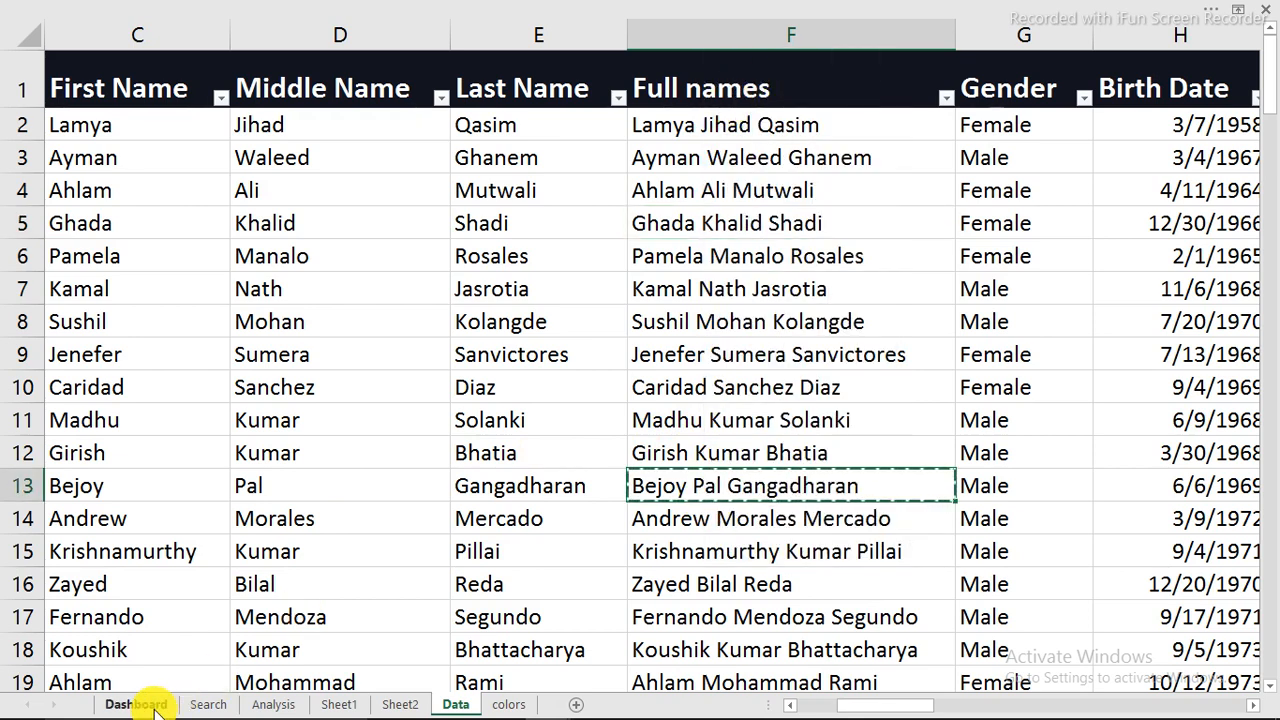
click(141, 704)
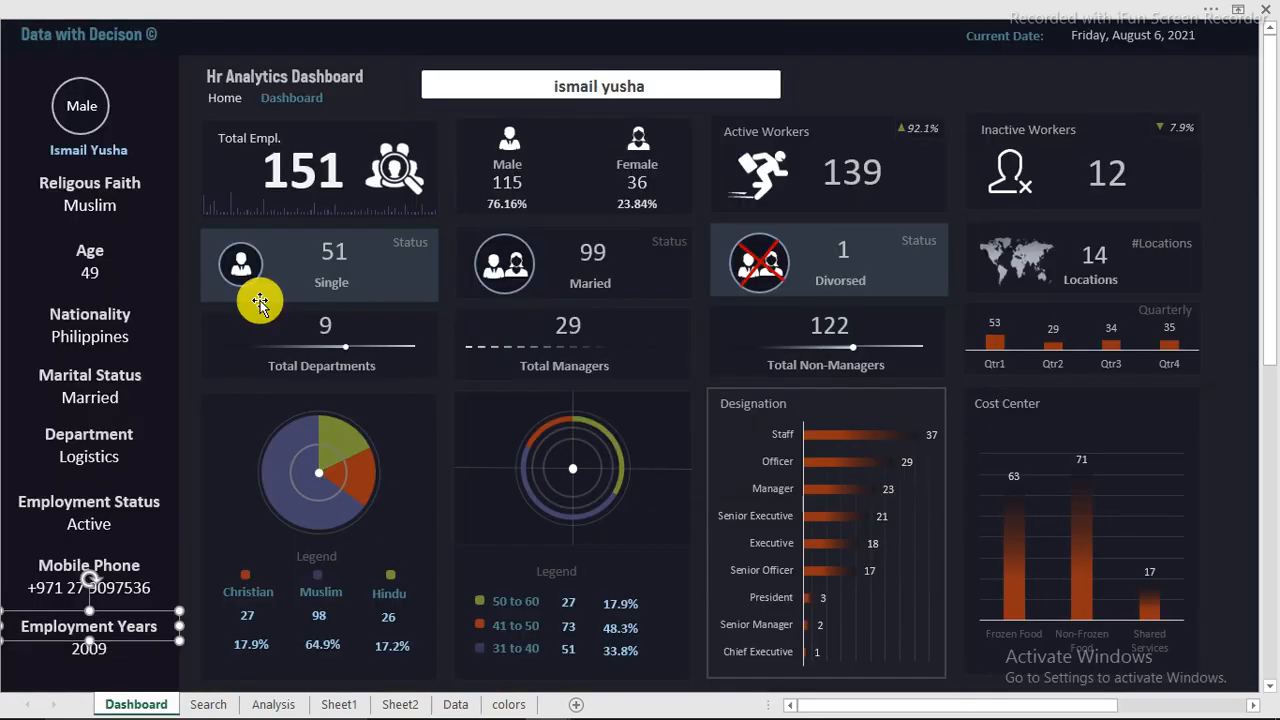
right_click(528, 85)
click(572, 170)
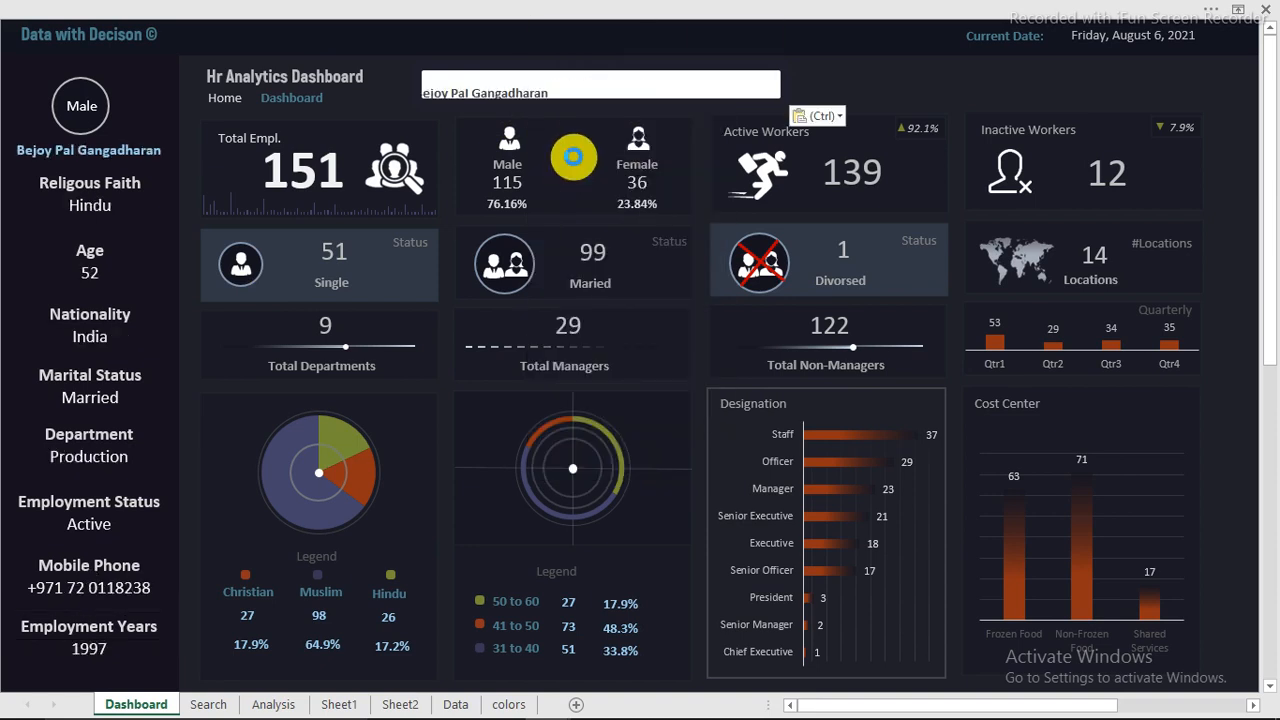
key(ctrl+z)
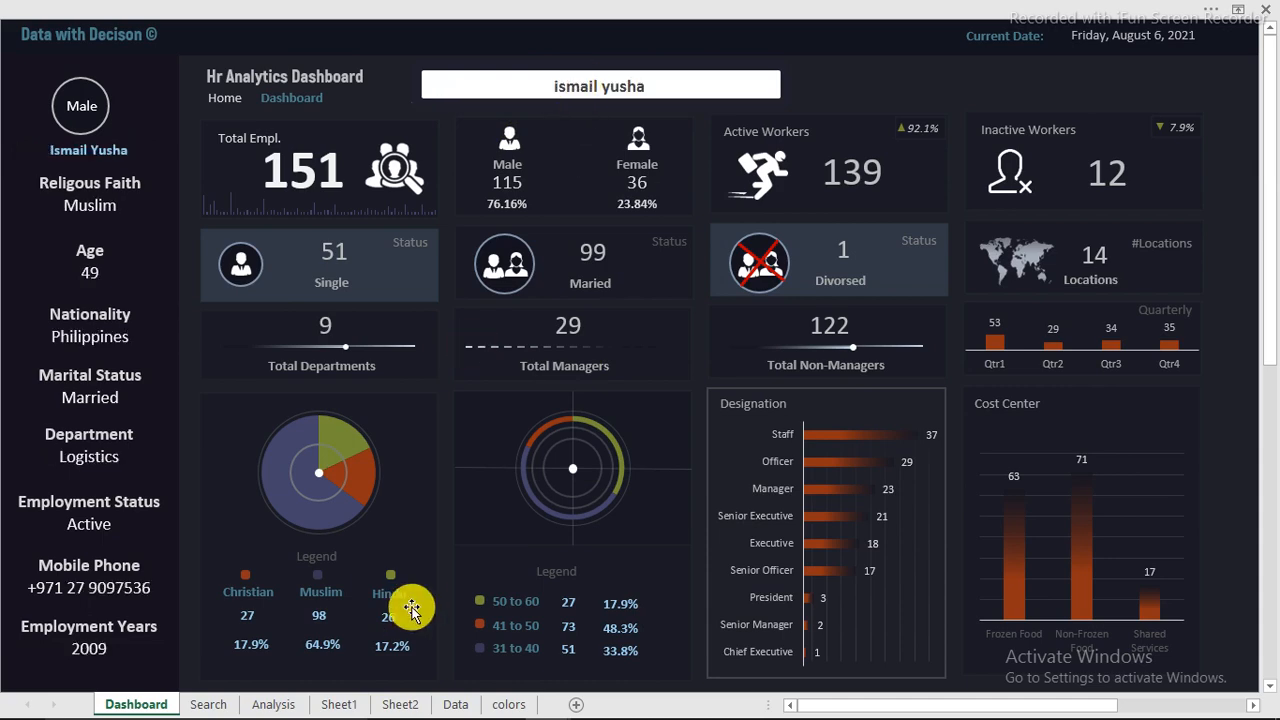
Step: Copy the employee's full name from Data!F13 and paste it as values only into the dashboard search bar
click(455, 705)
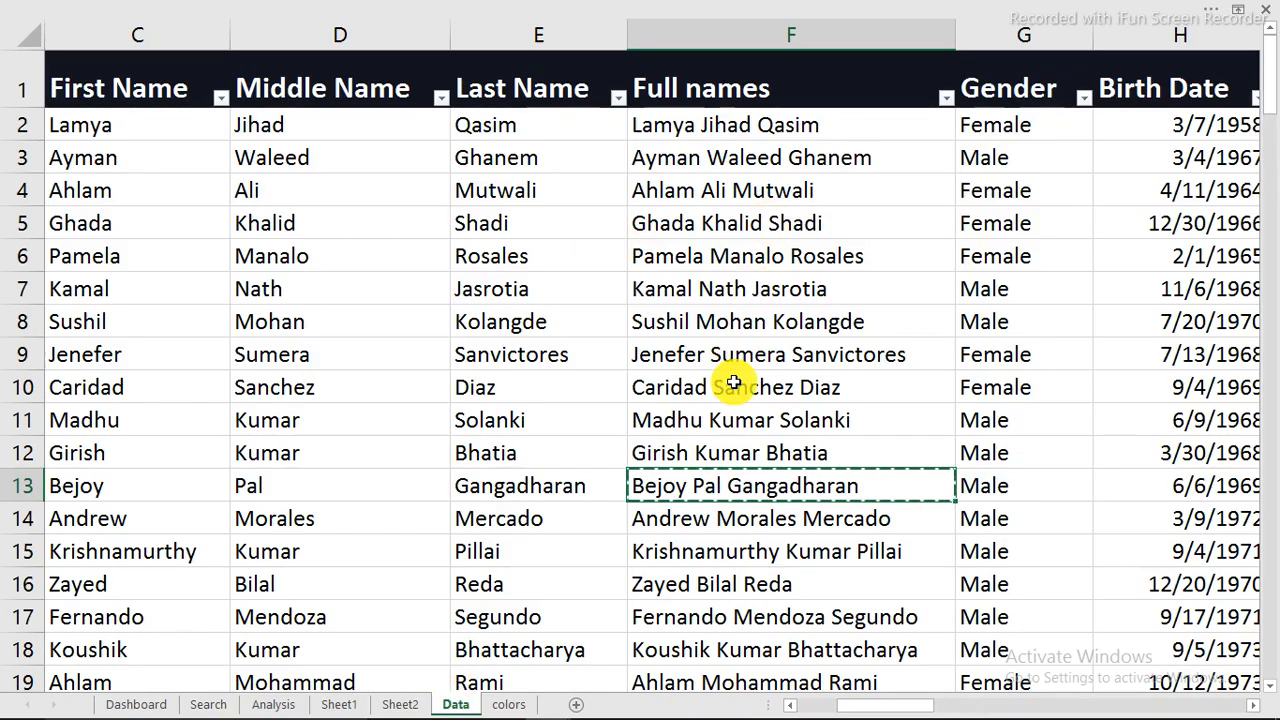
right_click(729, 486)
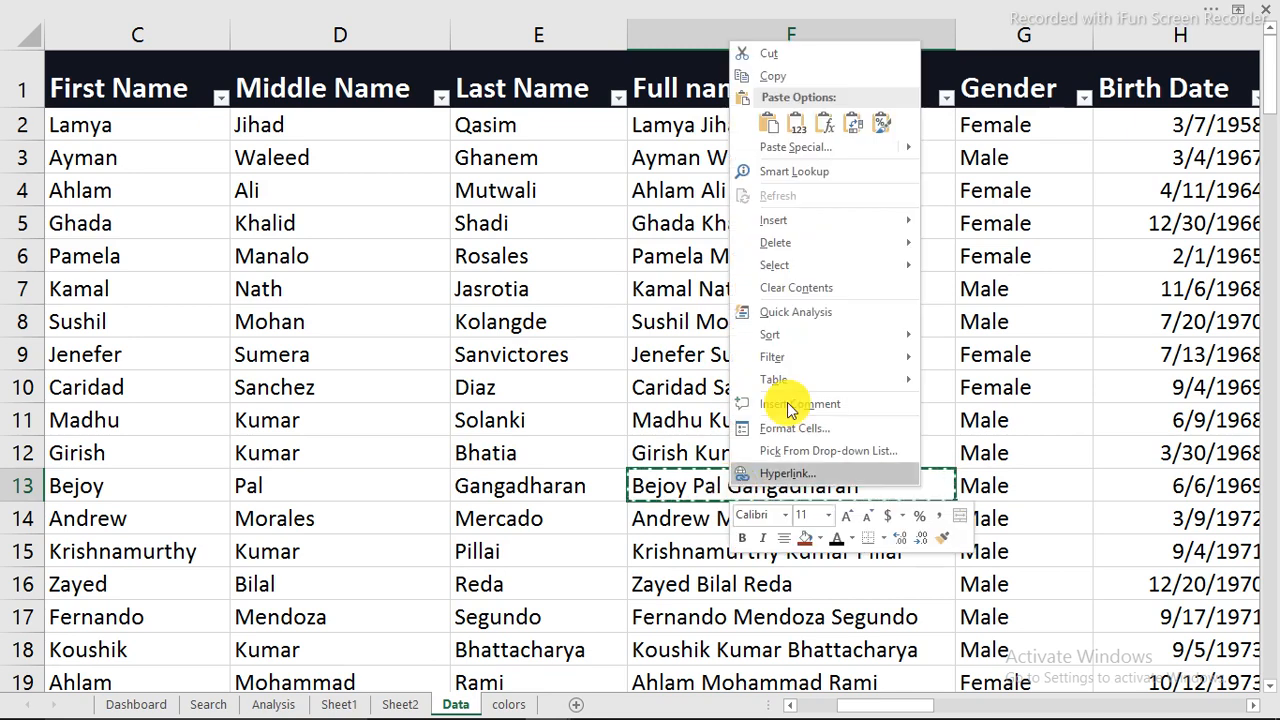
click(767, 77)
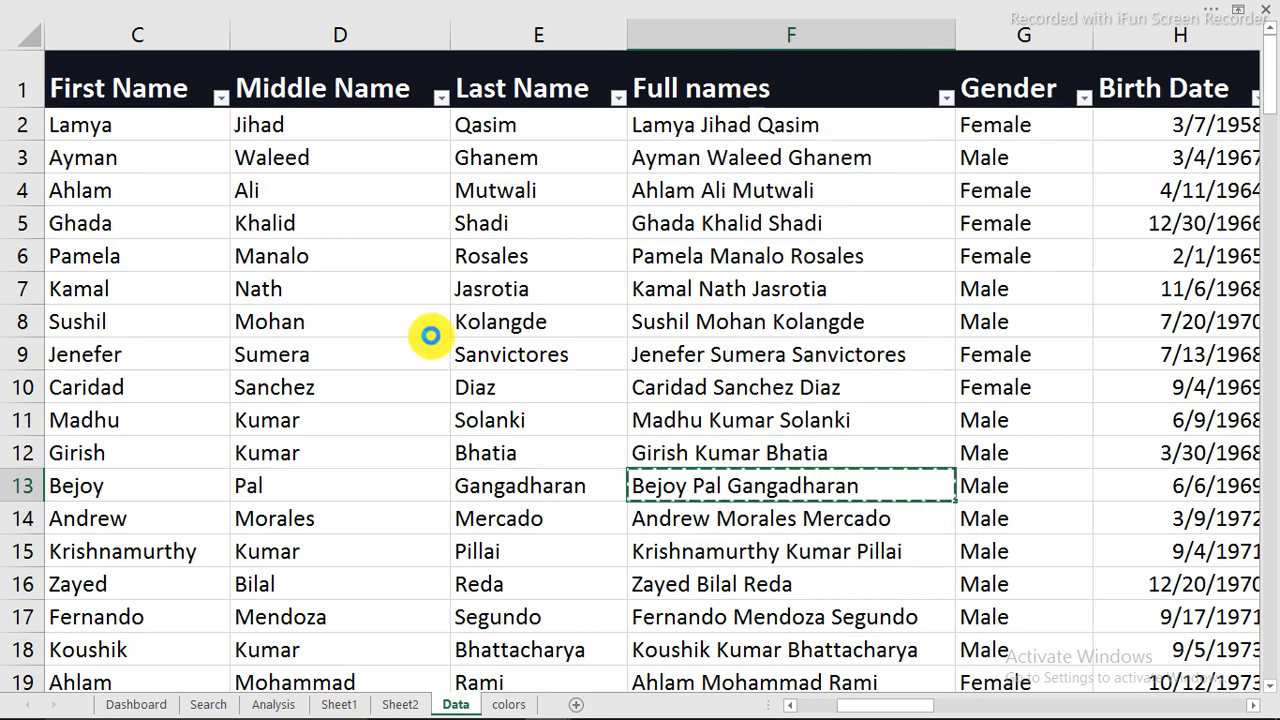
click(138, 704)
right_click(534, 85)
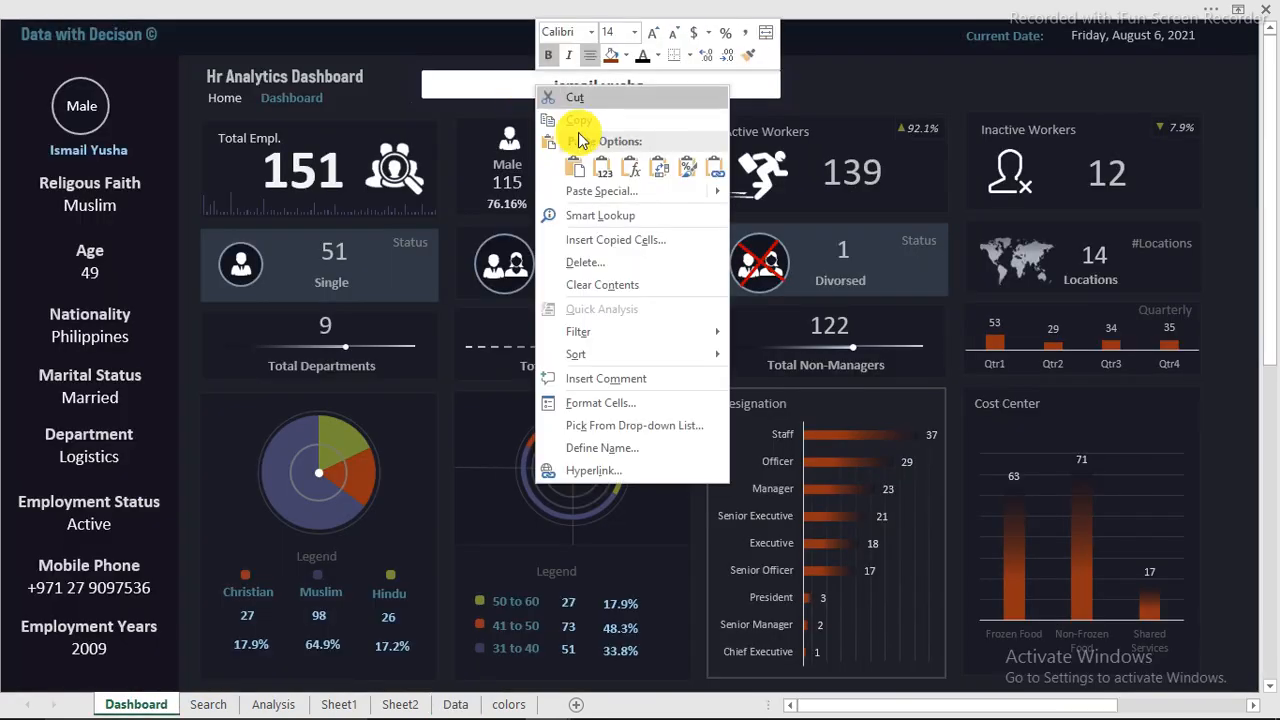
click(605, 172)
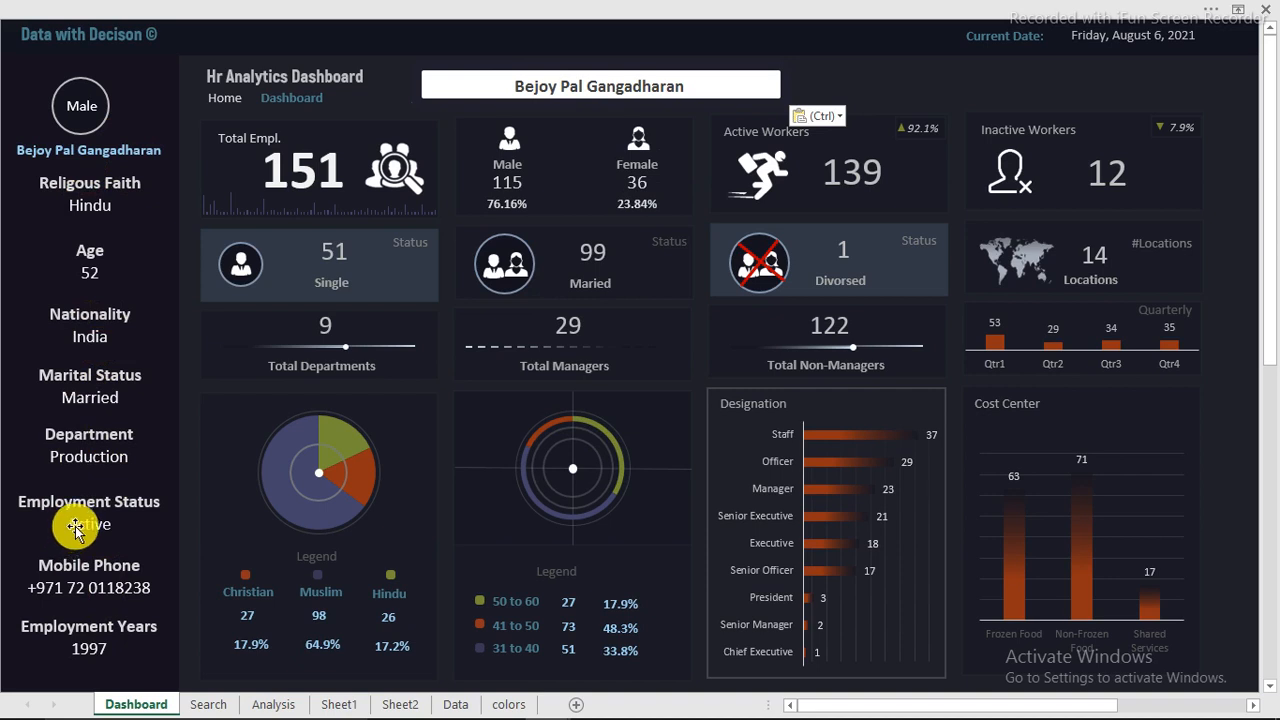
Step: Switch to the Hr Dashboard reference workbook and clear the employee name from its dashboard search bar
mouse_move(600, 700)
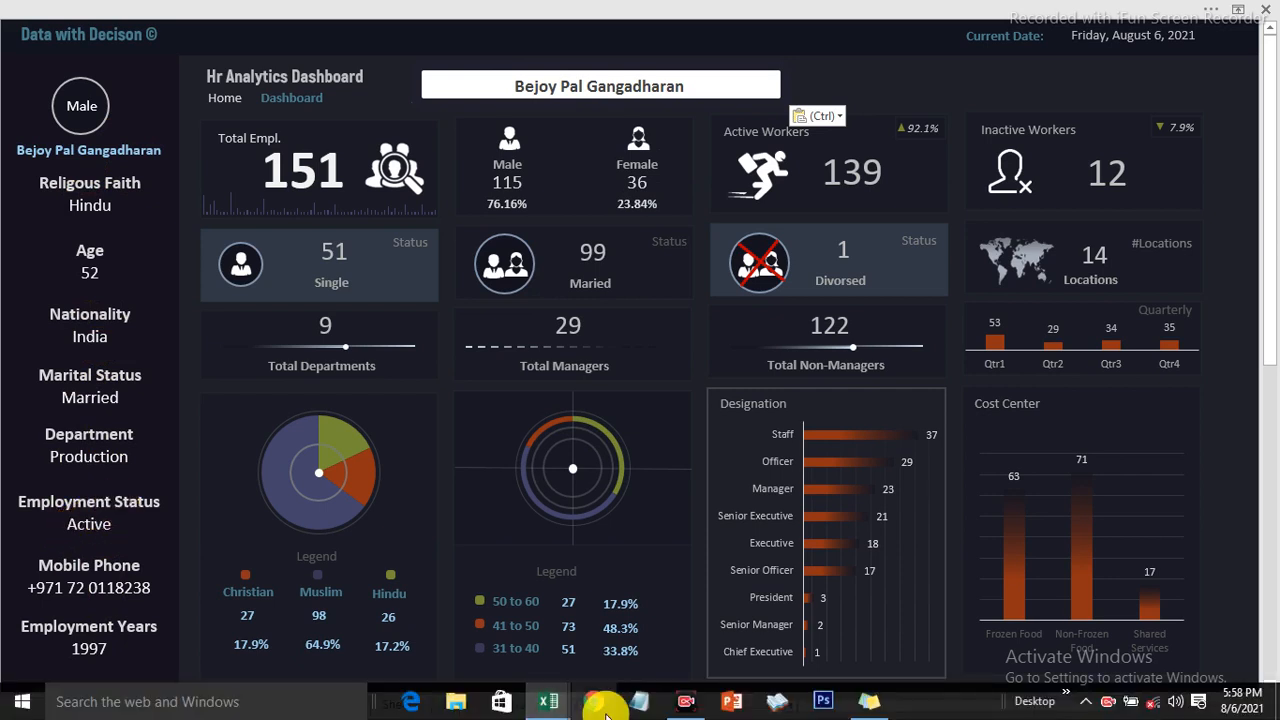
mouse_move(543, 706)
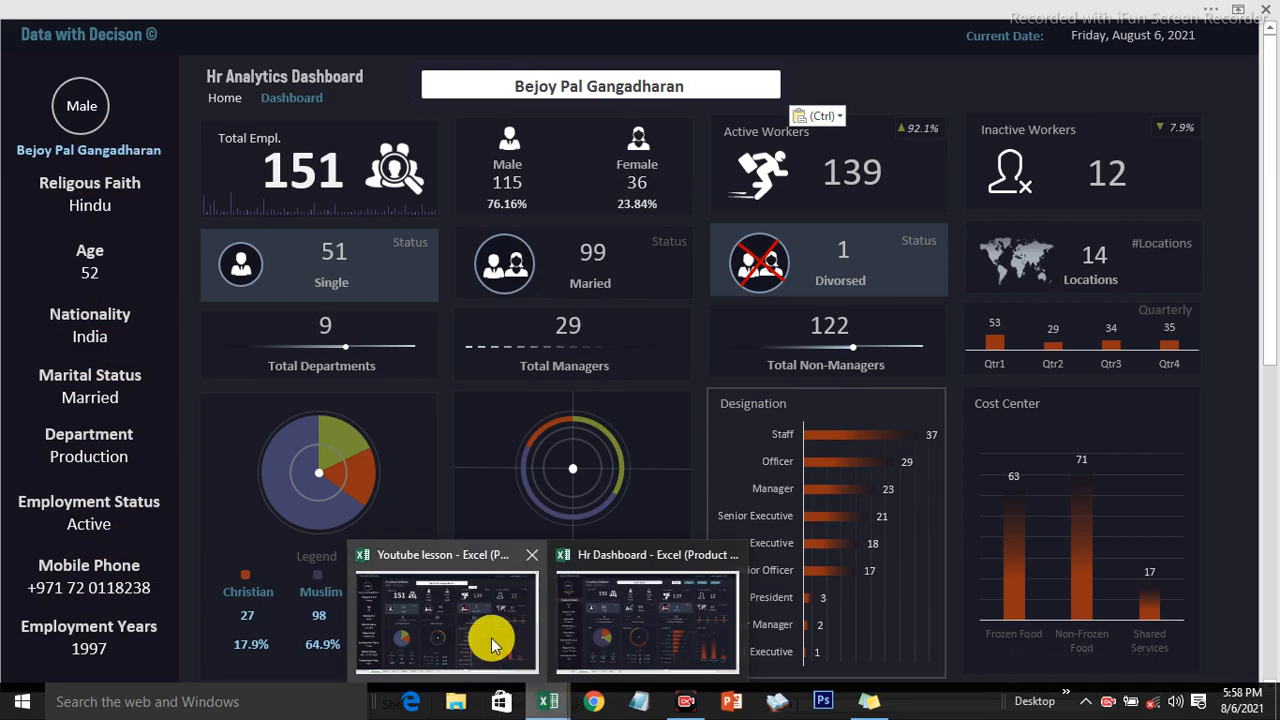
mouse_move(630, 645)
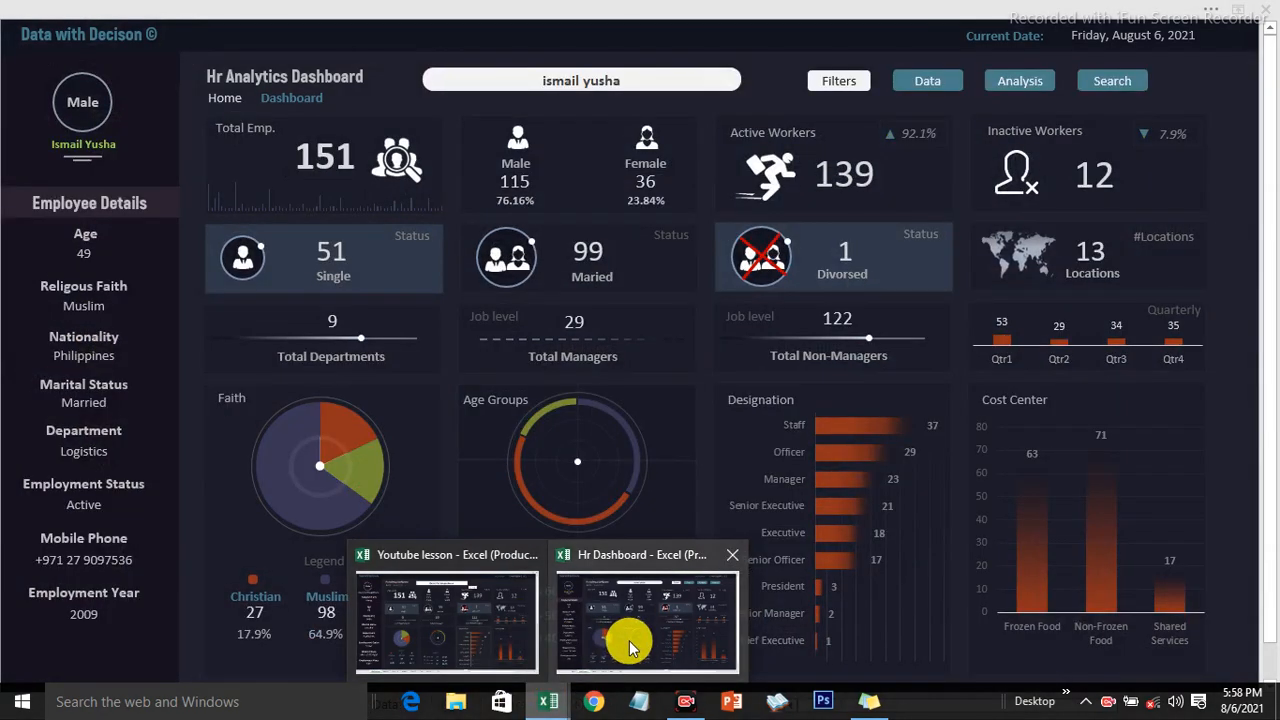
click(600, 614)
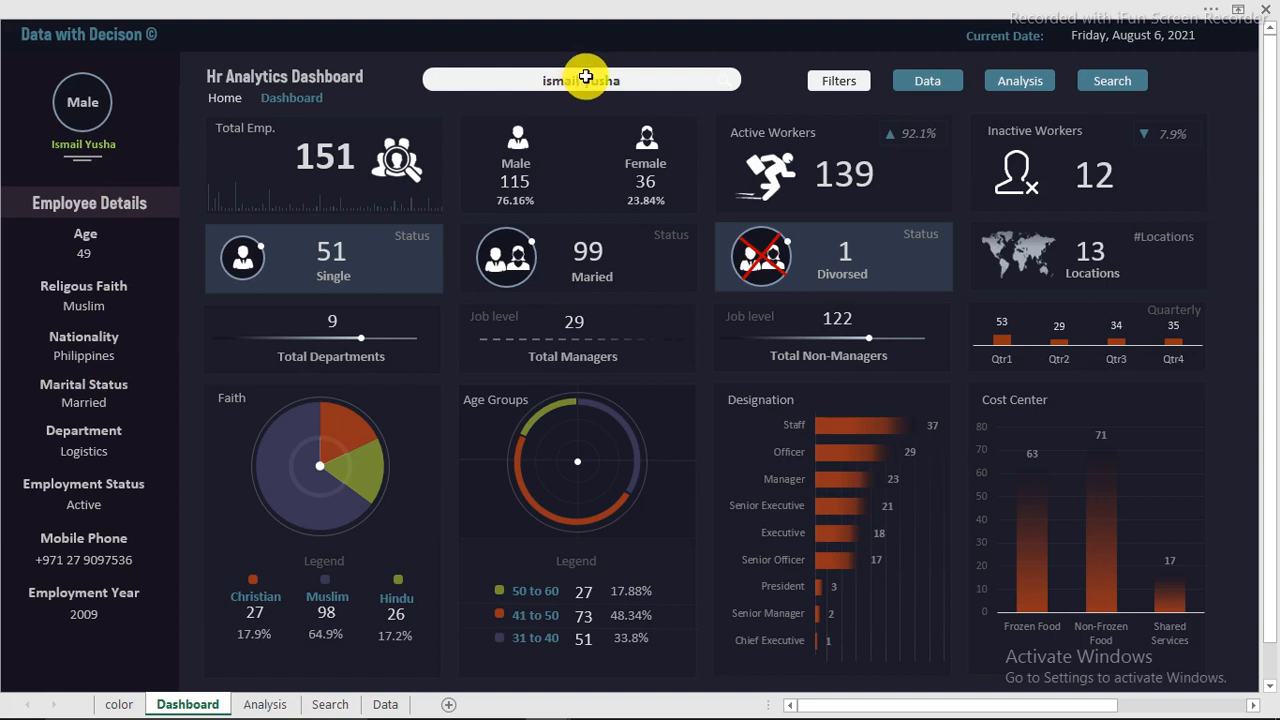
key(Delete)
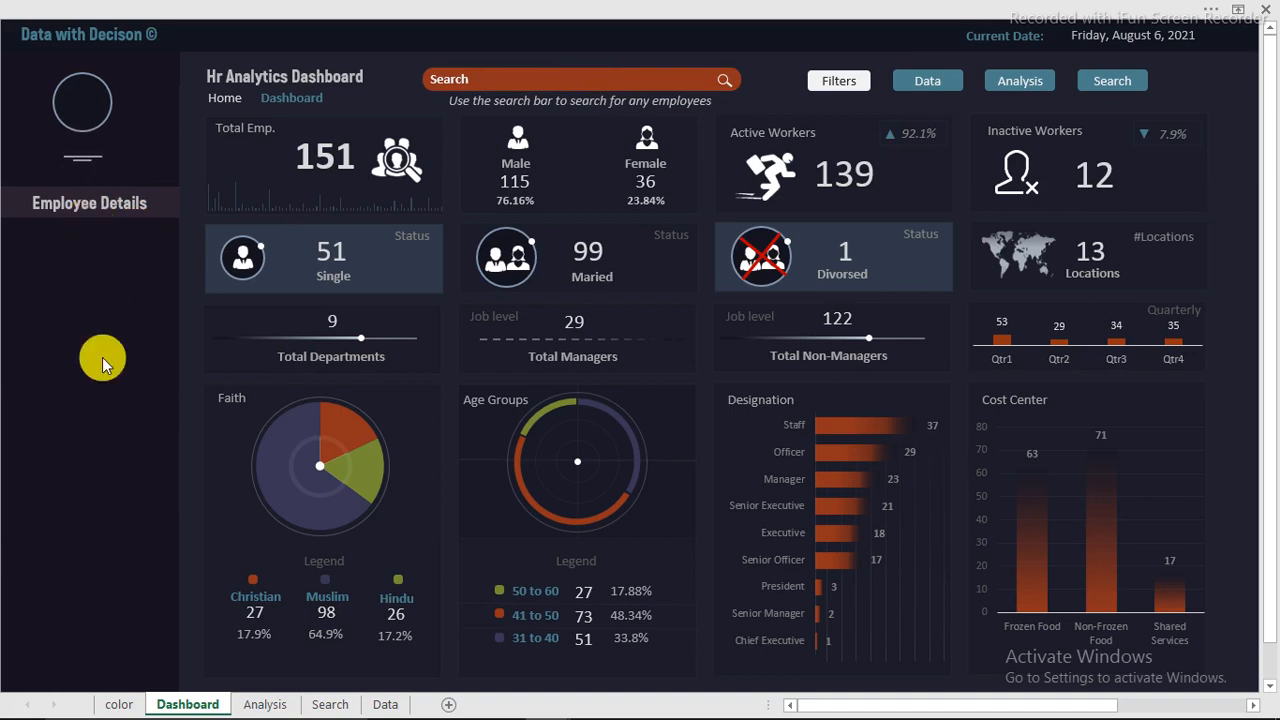
Step: Return to the Youtube lesson workbook and clear the employee name from its dashboard search bar
mouse_move(535, 683)
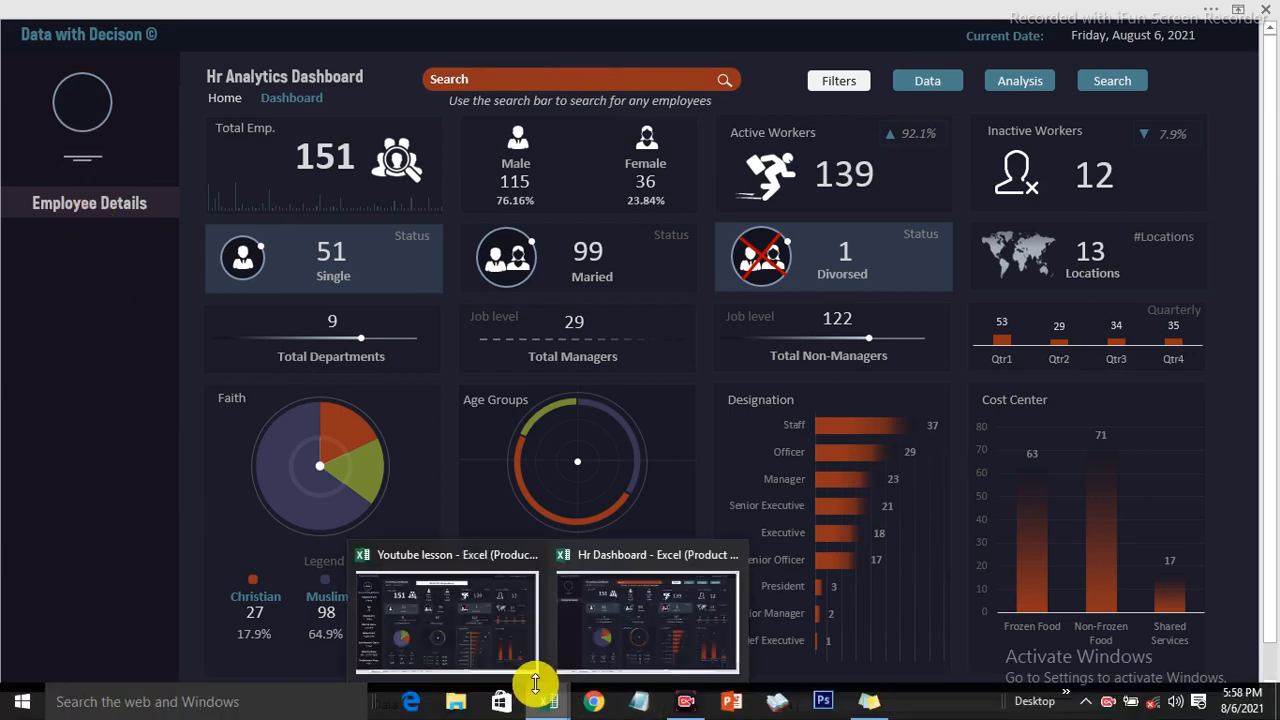
click(456, 635)
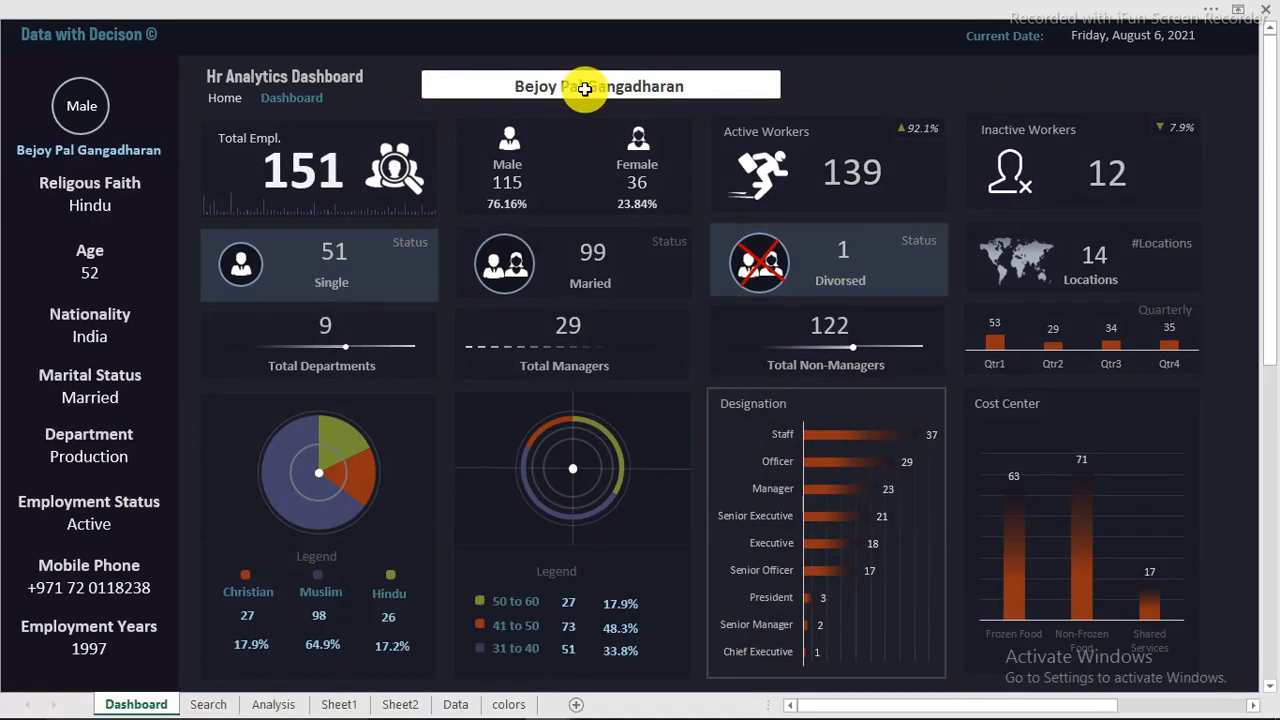
key(Delete)
click(247, 270)
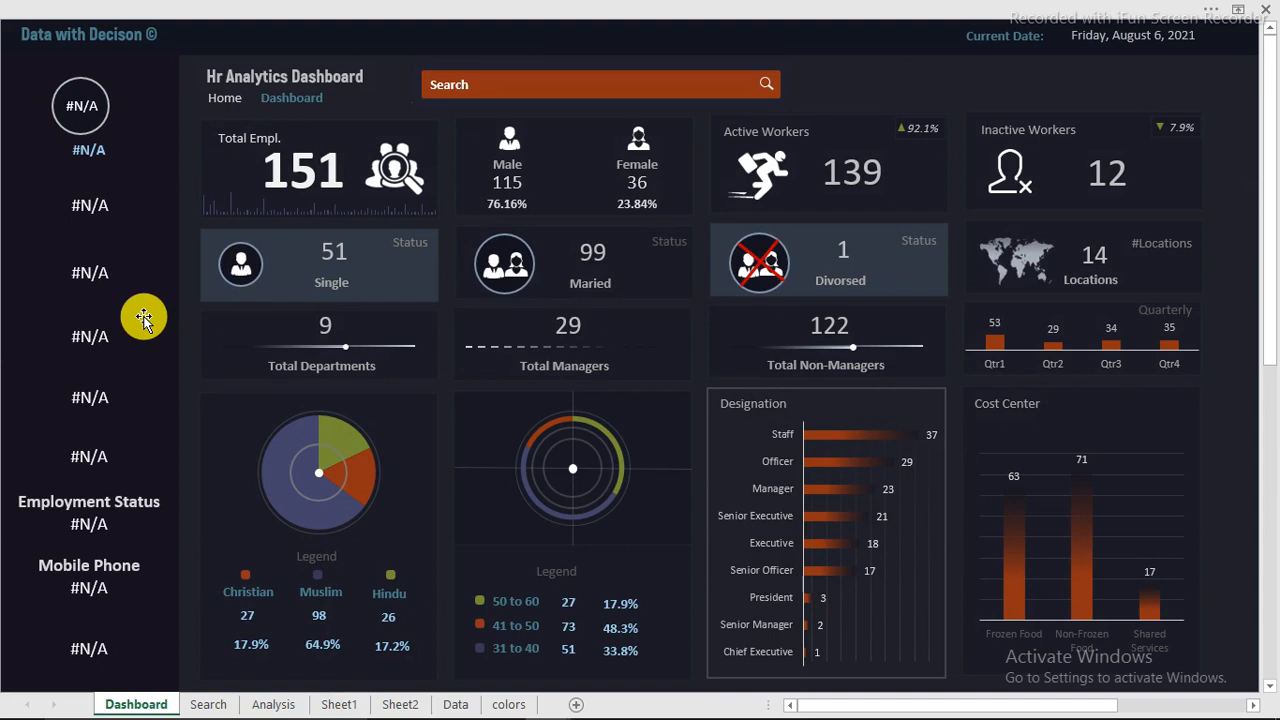
mouse_move(1063, 700)
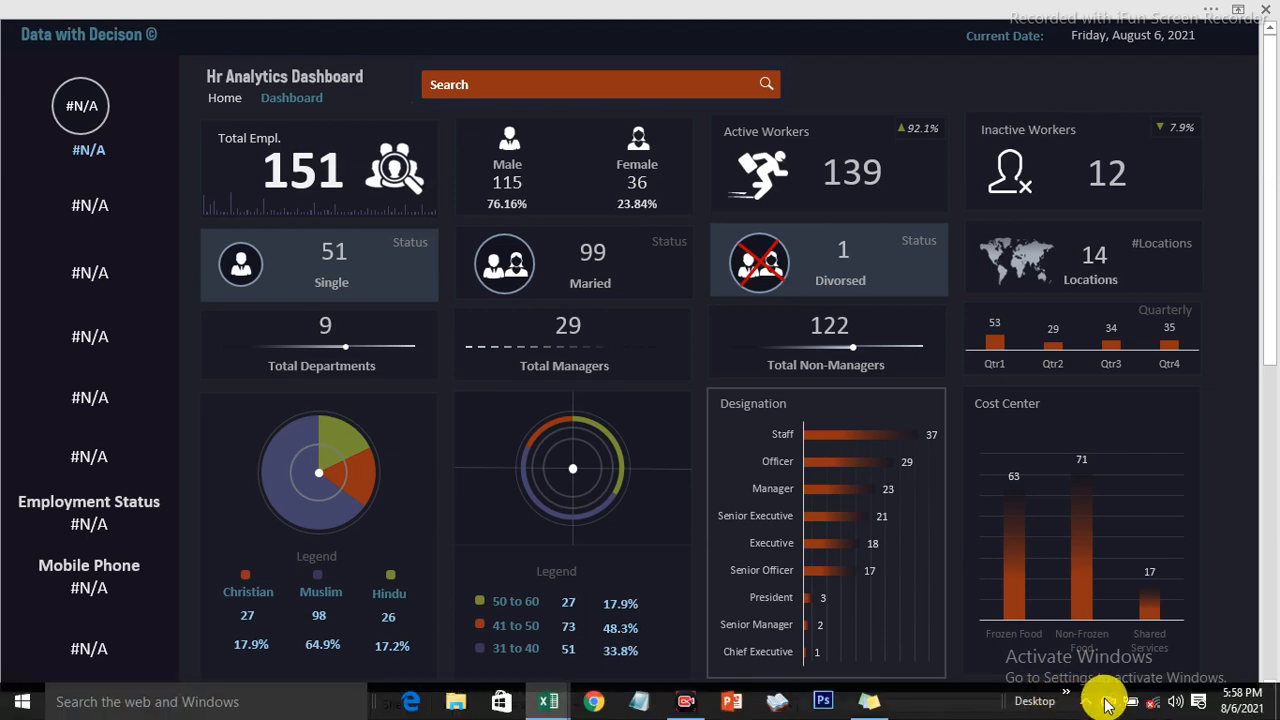
click(1106, 703)
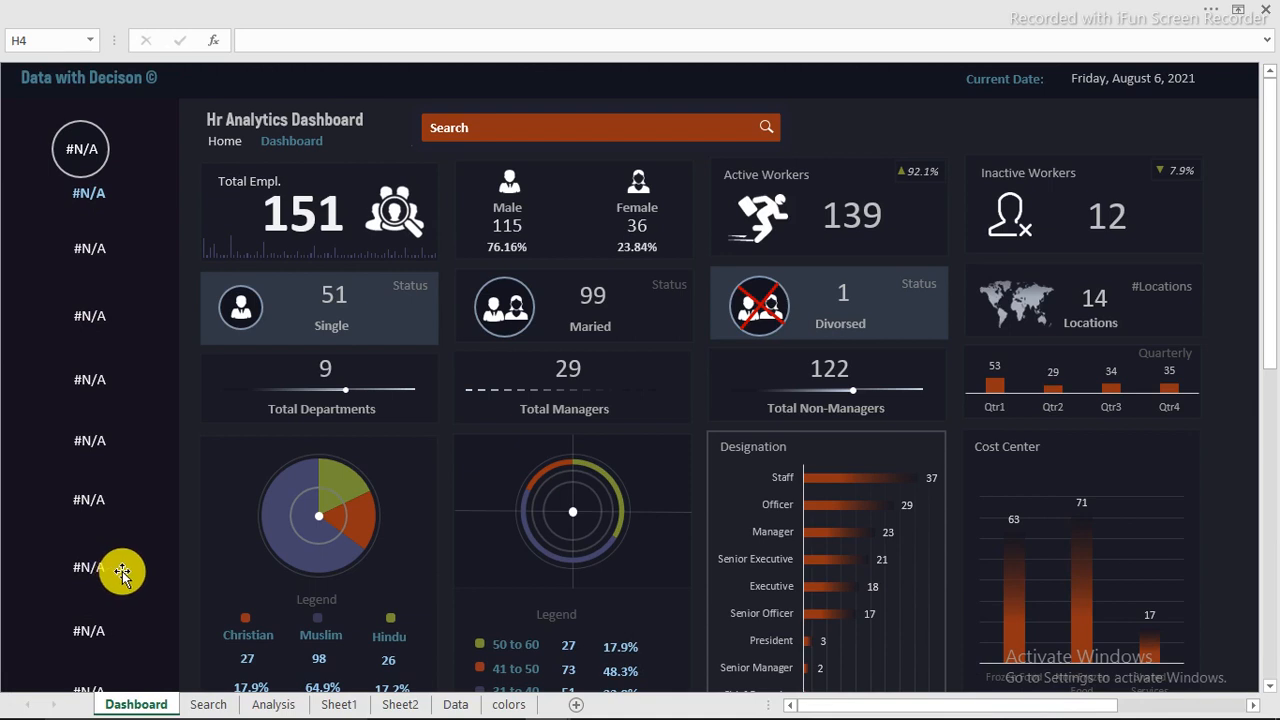
Step: On the Search sheet, insert the IFERROR function in front of the VLOOKUP in N8's formula, under Full names
click(208, 705)
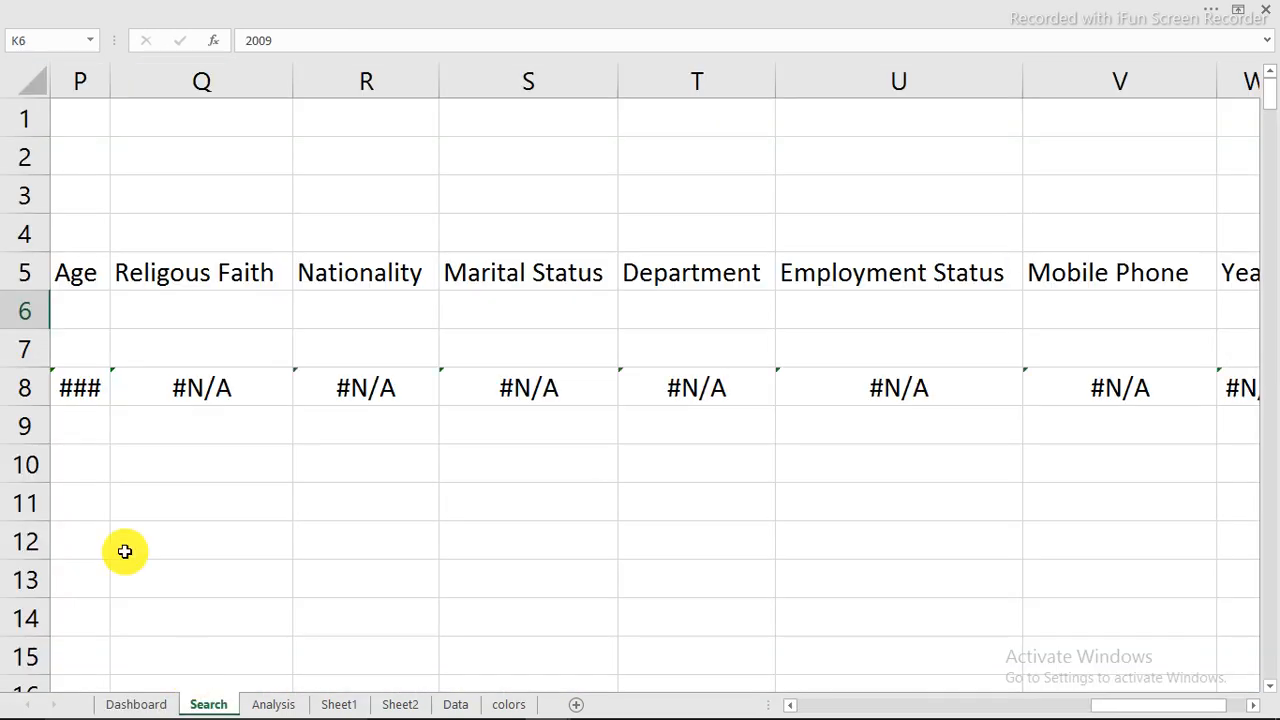
click(797, 706)
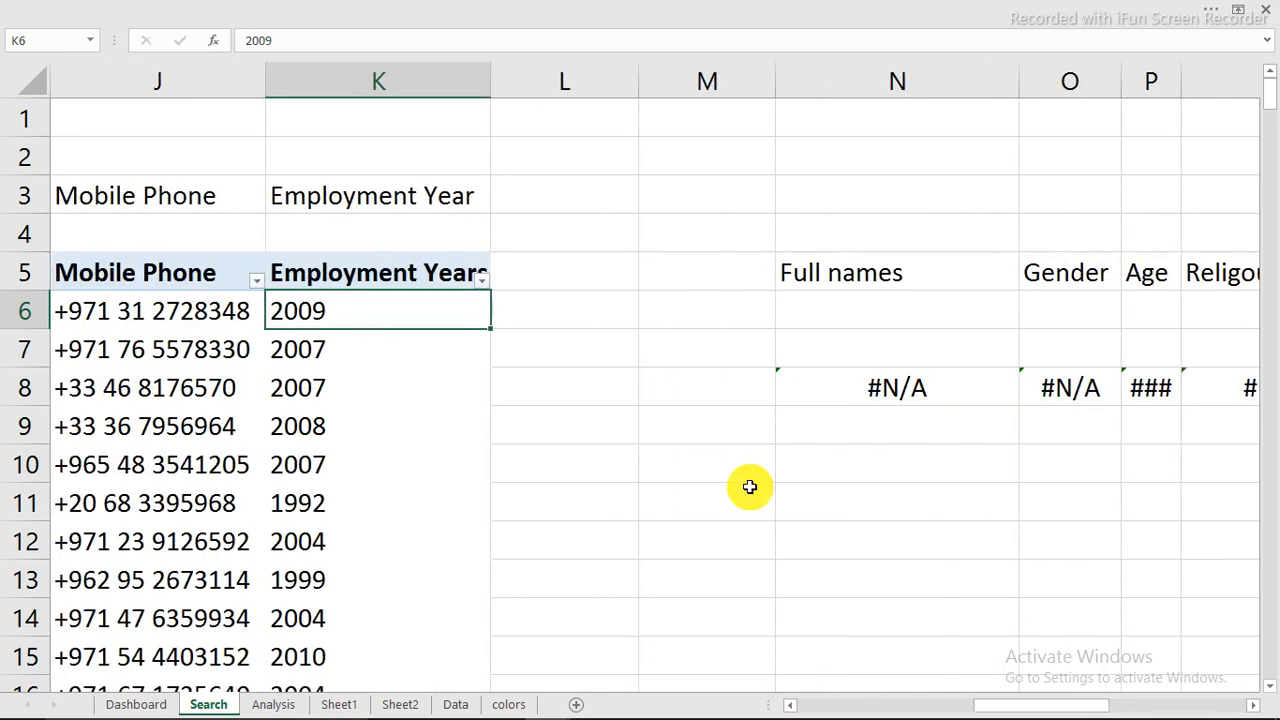
click(914, 383)
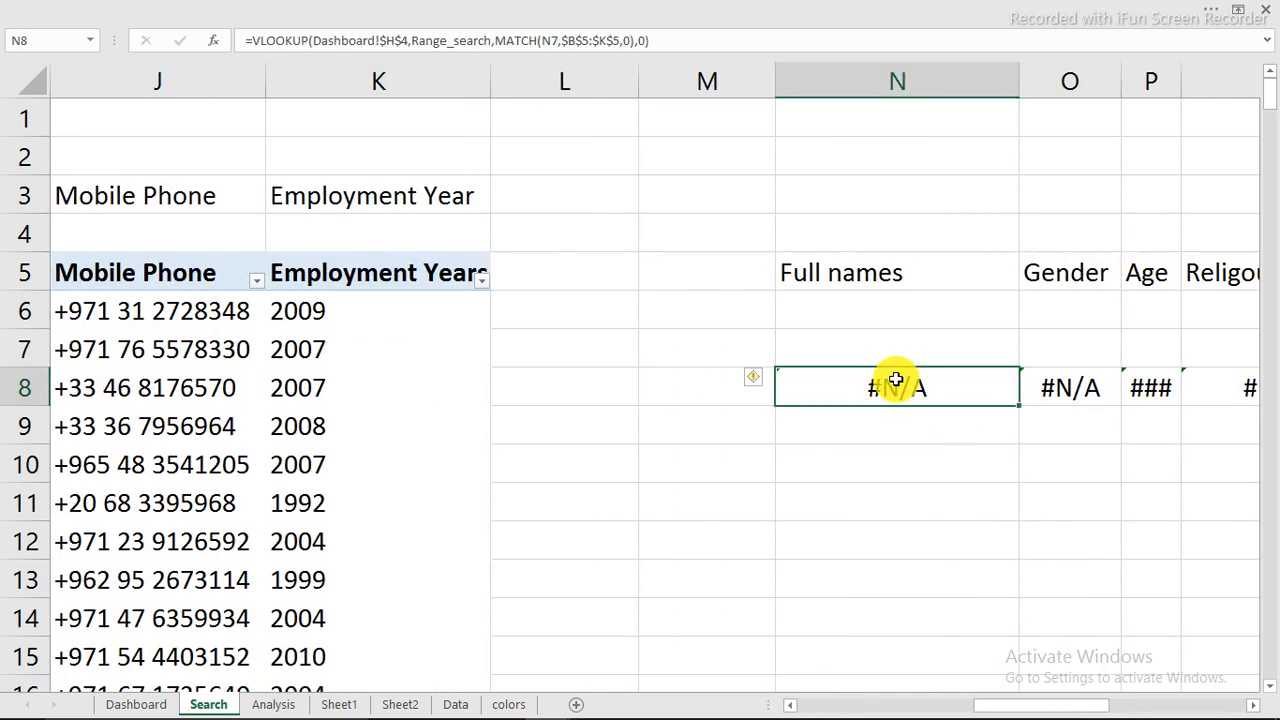
double_click(803, 391)
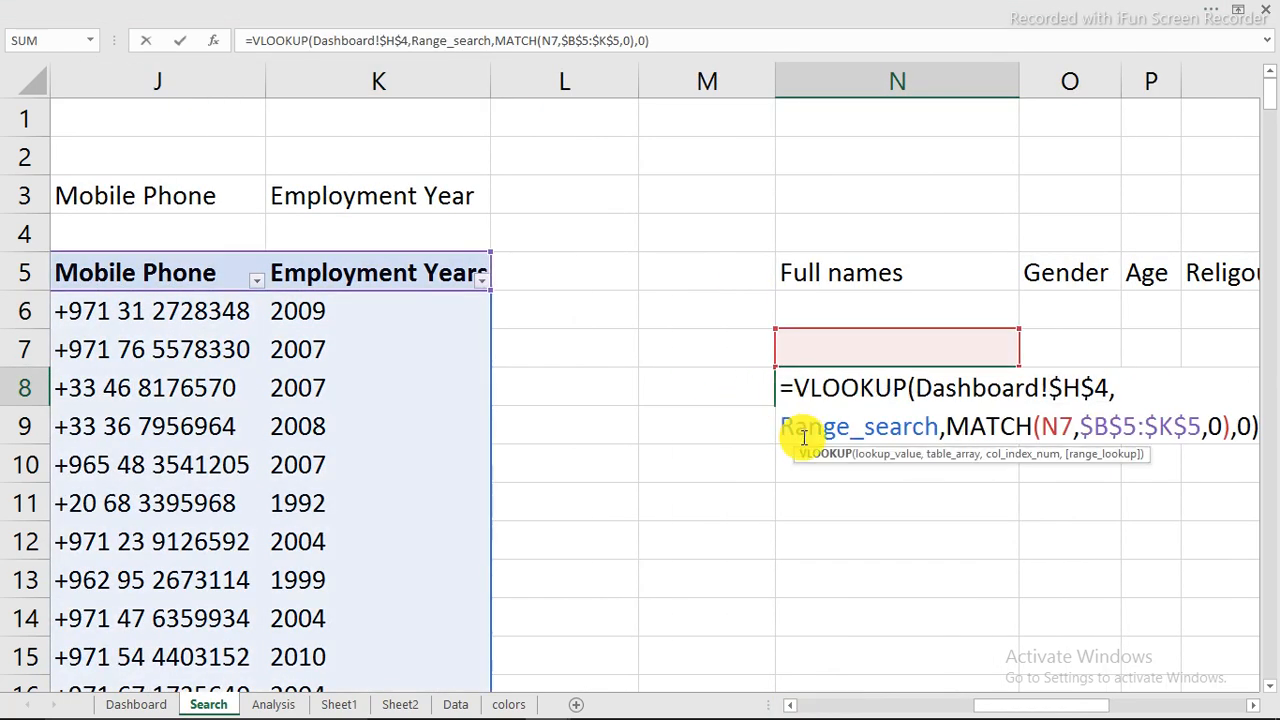
click(794, 387)
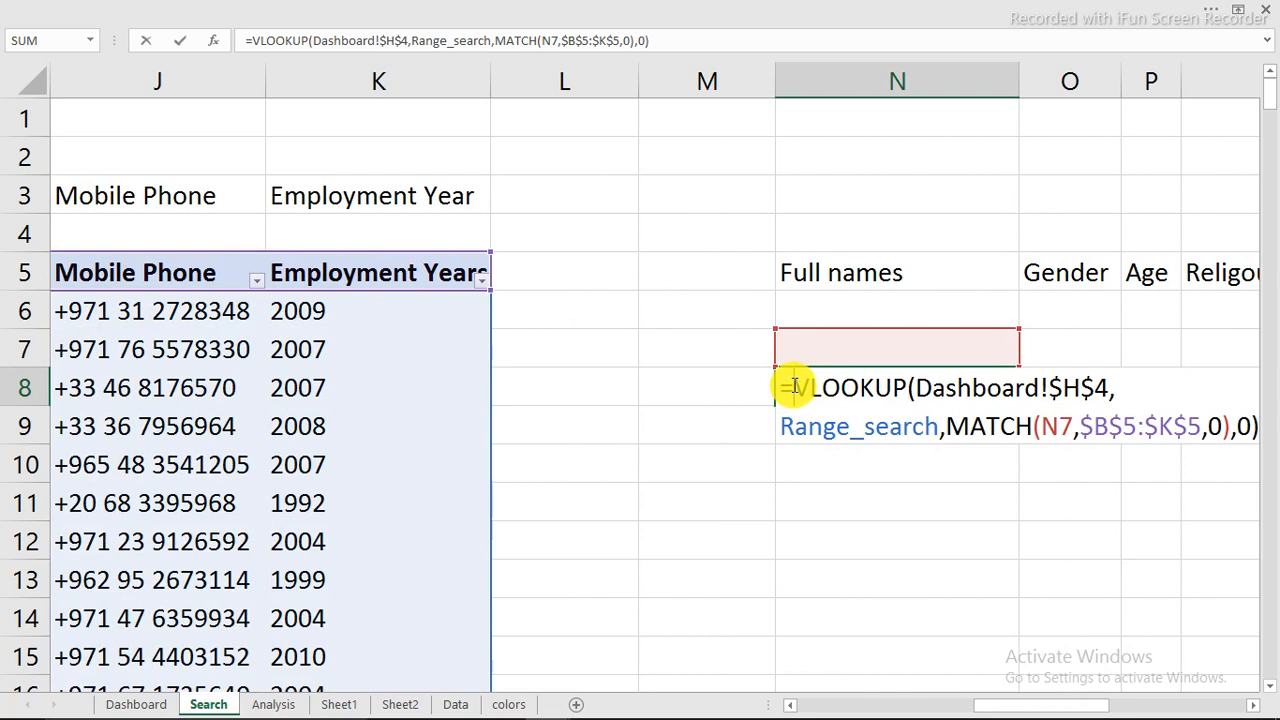
text(if)
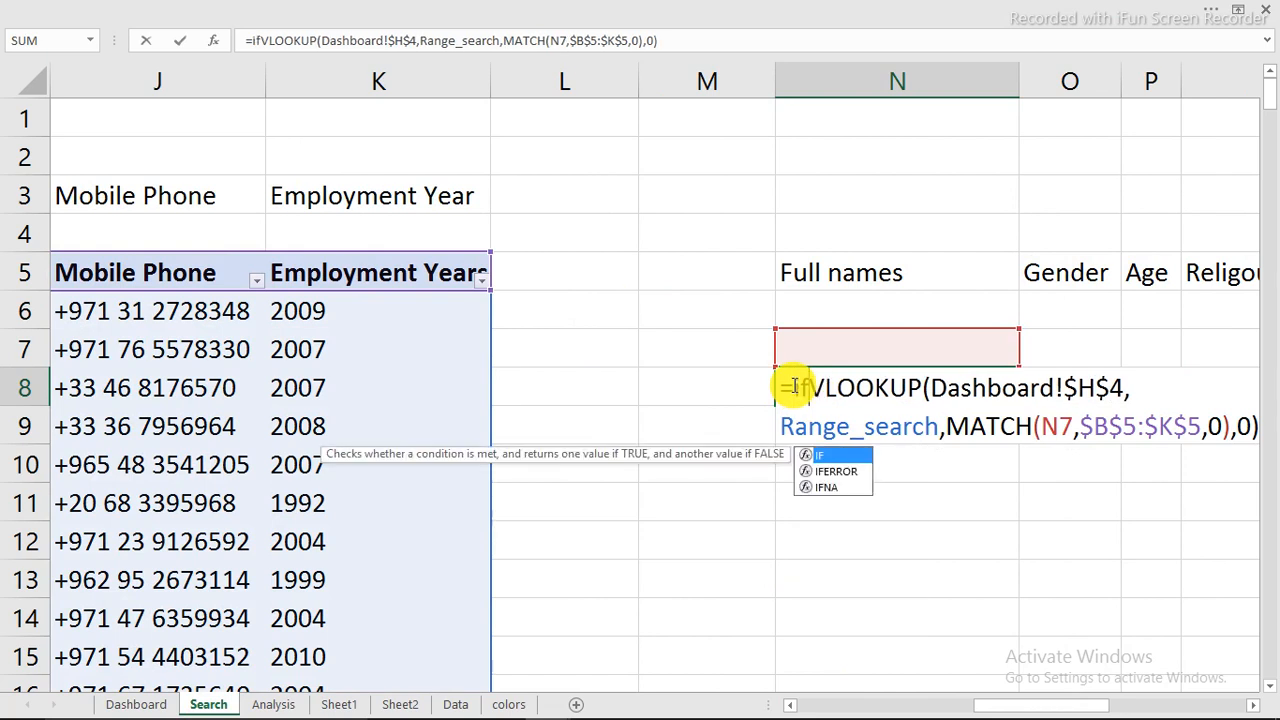
text(e)
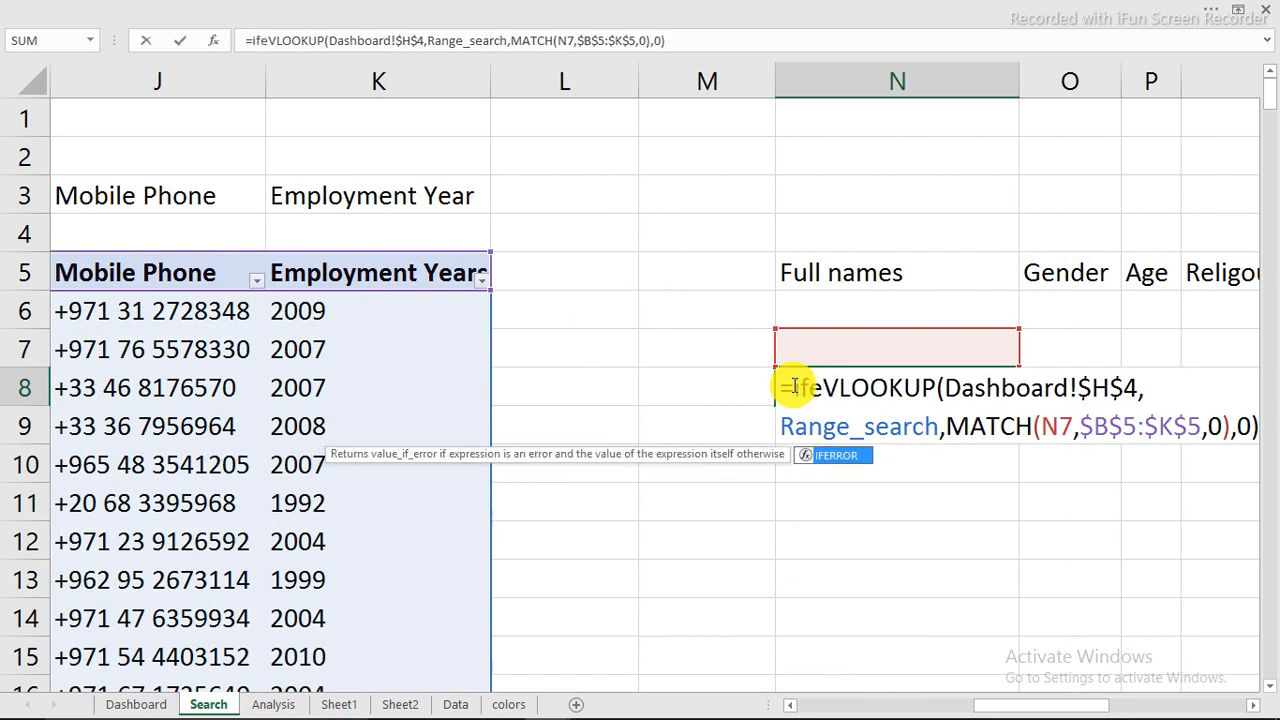
key(Tab)
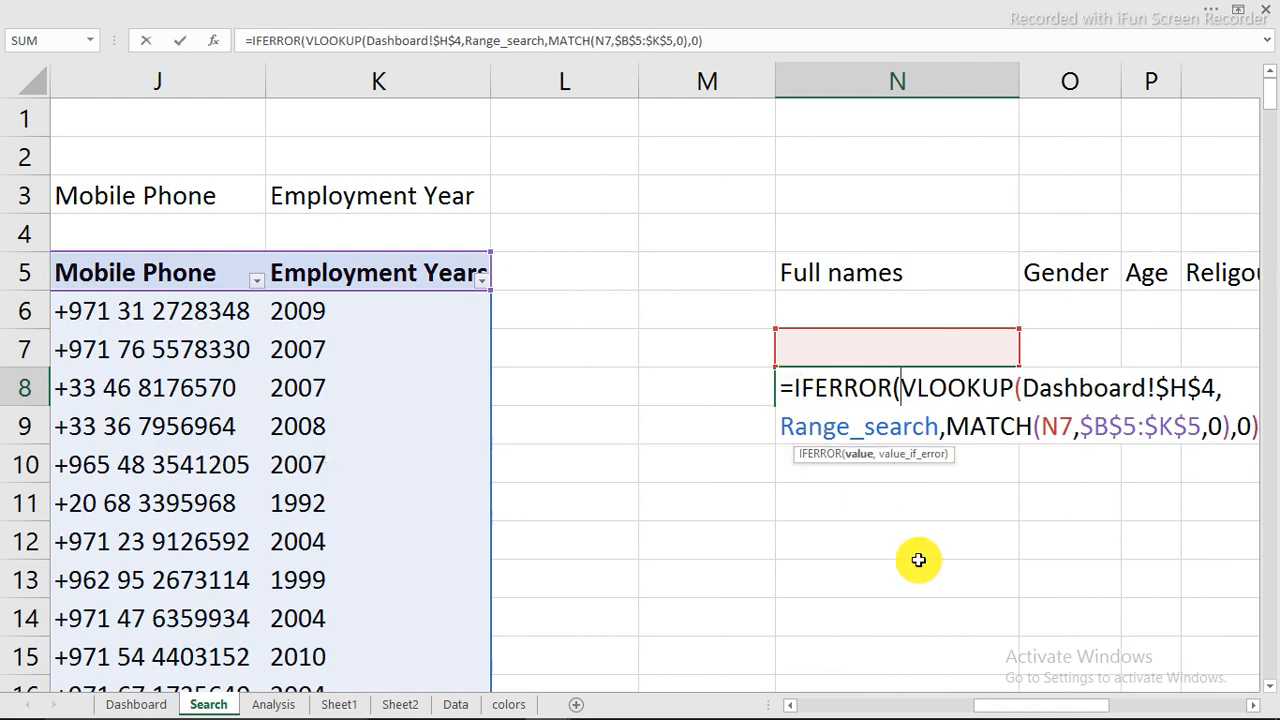
Step: Complete N8's IFERROR formula with an empty string "" as its value_if_error argument
click(1252, 704)
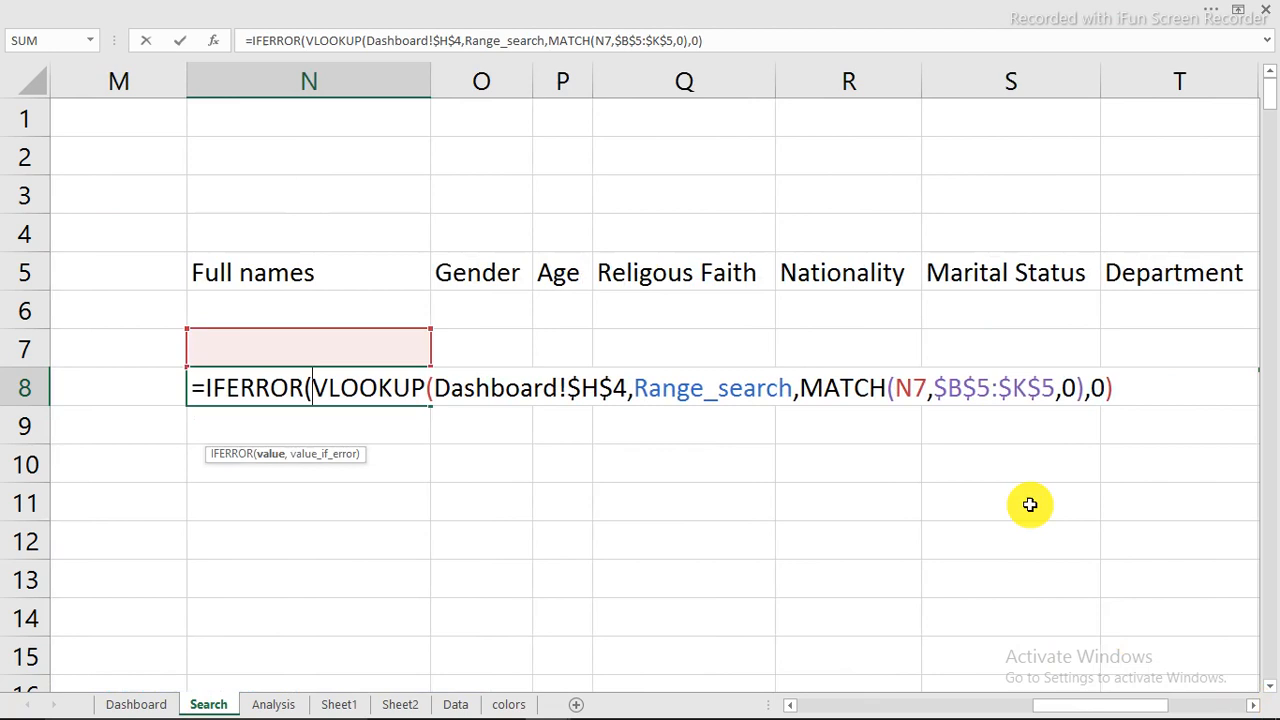
click(1115, 386)
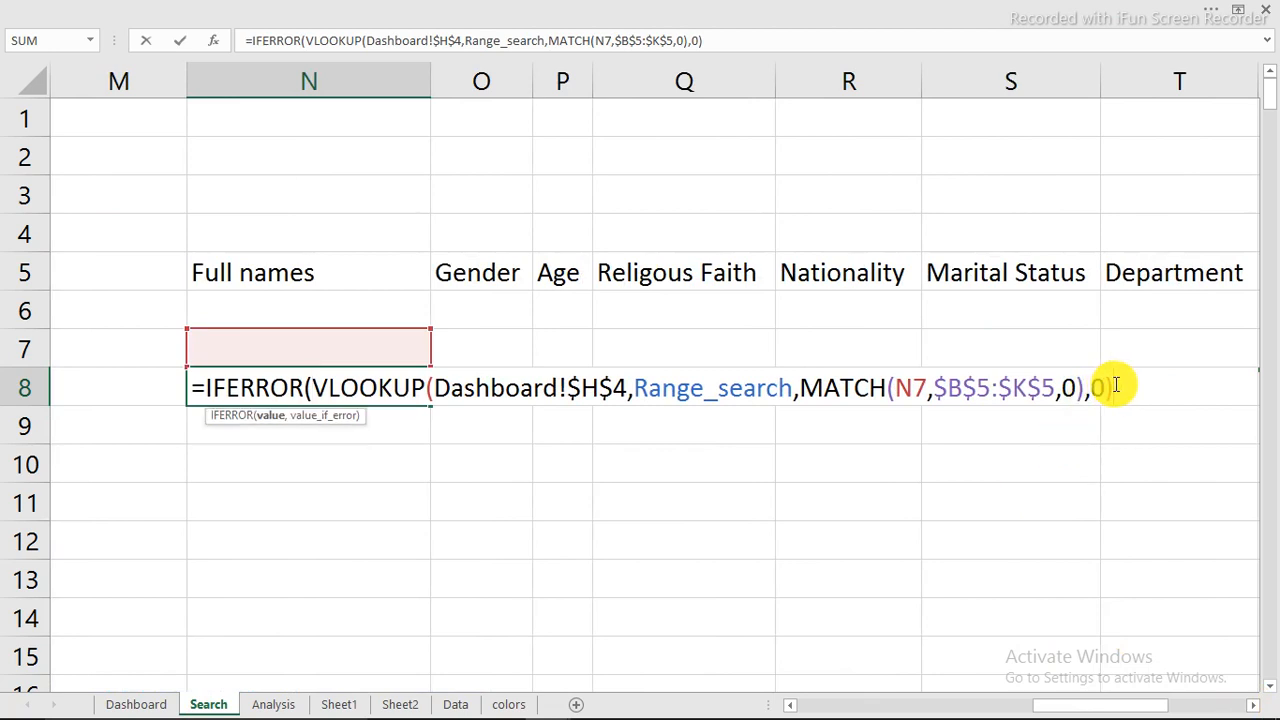
text(,")
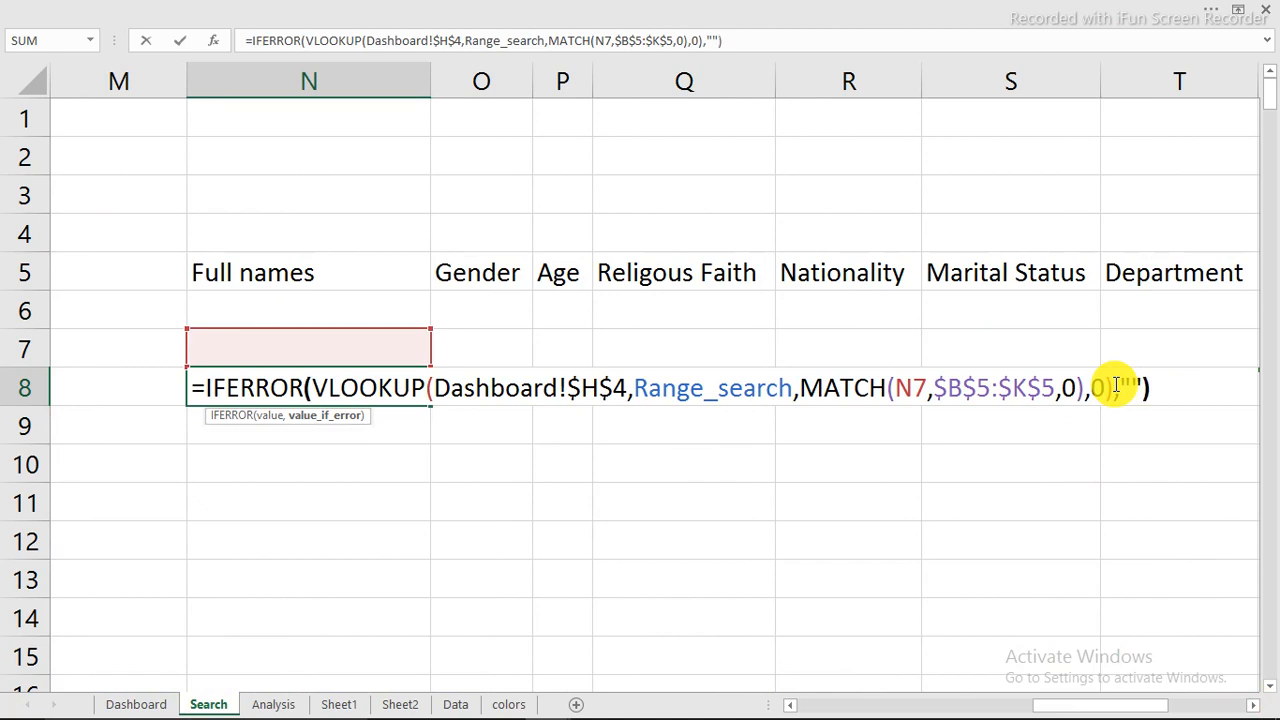
drag(1111, 386, 437, 385)
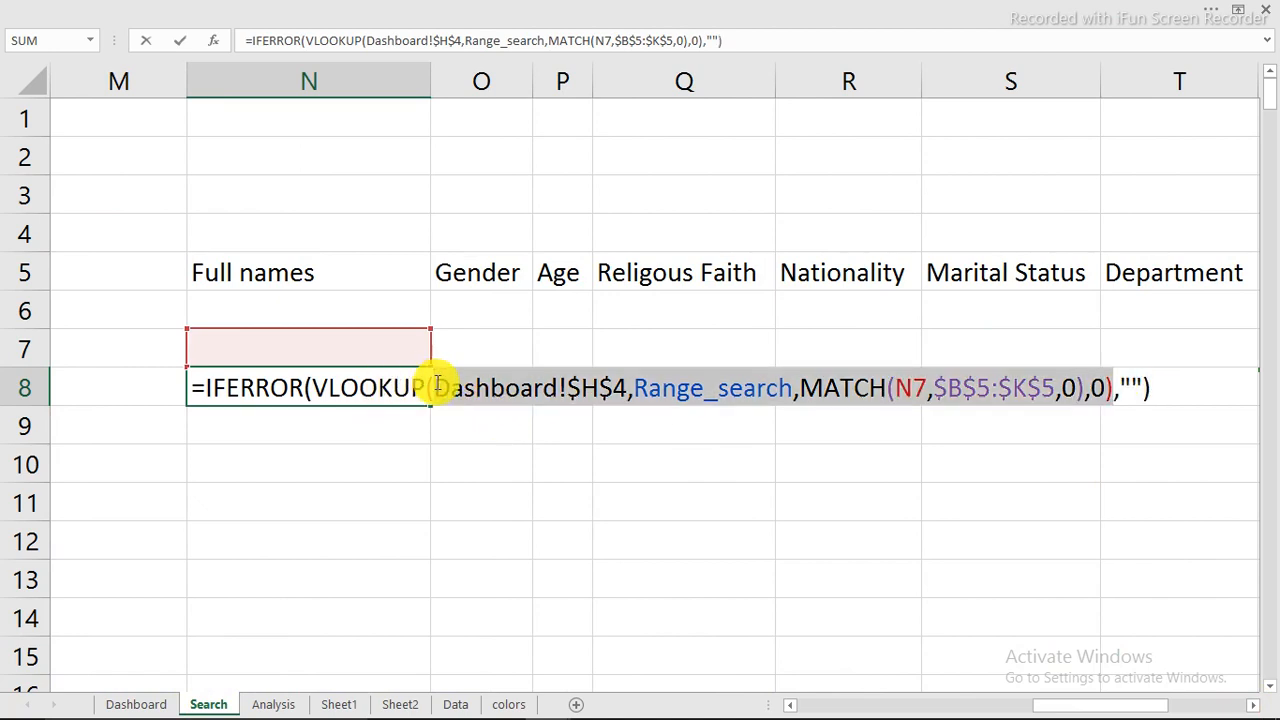
click(507, 390)
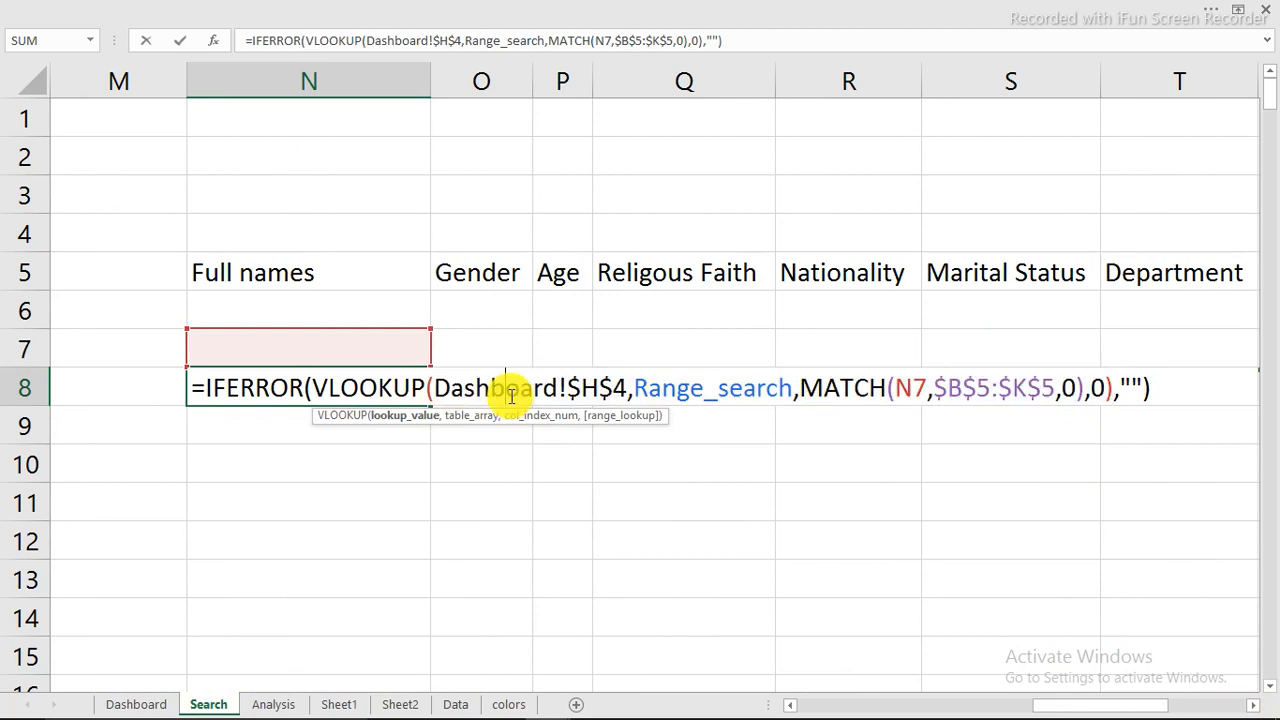
key(Return)
Step: Fill the IFERROR formula from N8 across row 8 through W8, under the Years heading
click(386, 382)
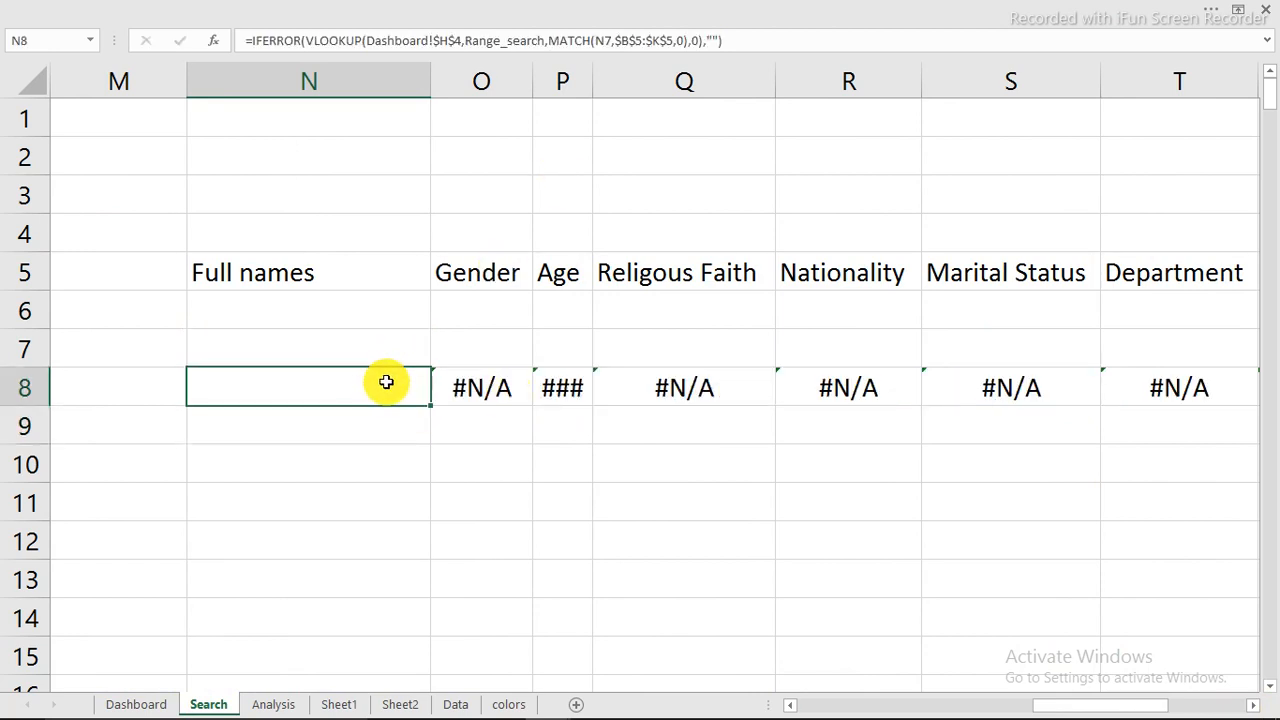
drag(431, 405, 1045, 384)
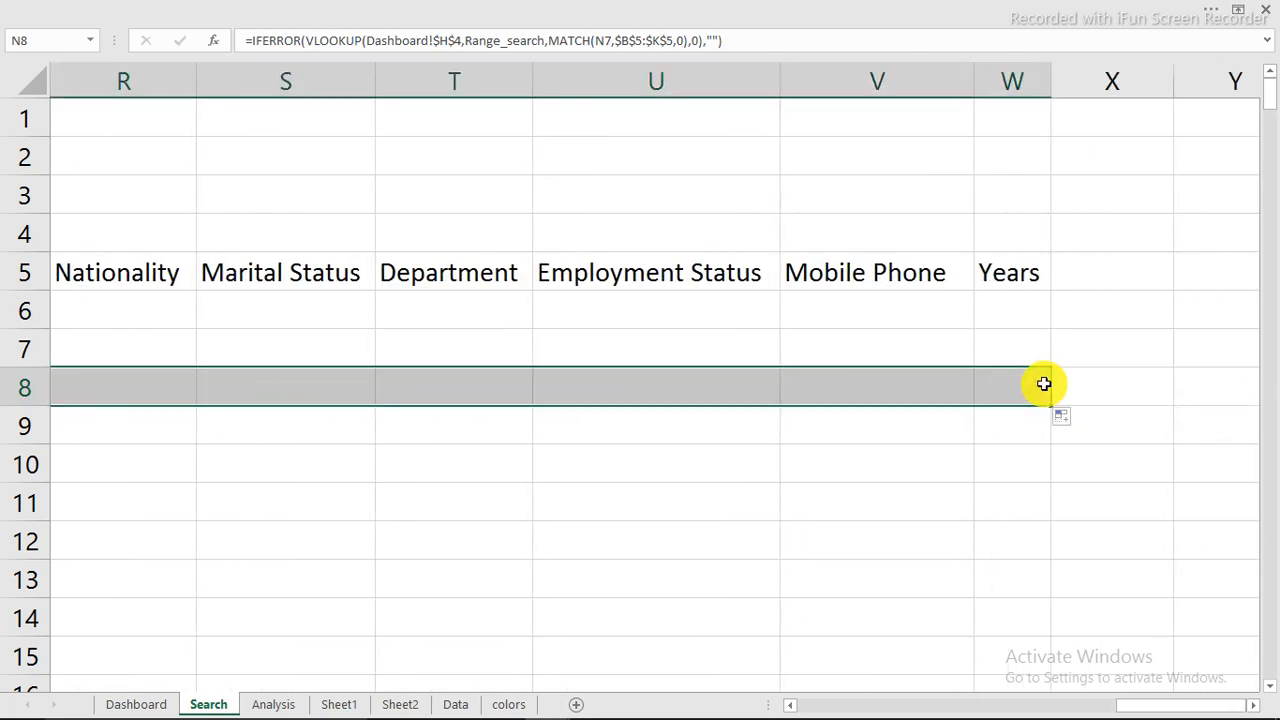
click(655, 502)
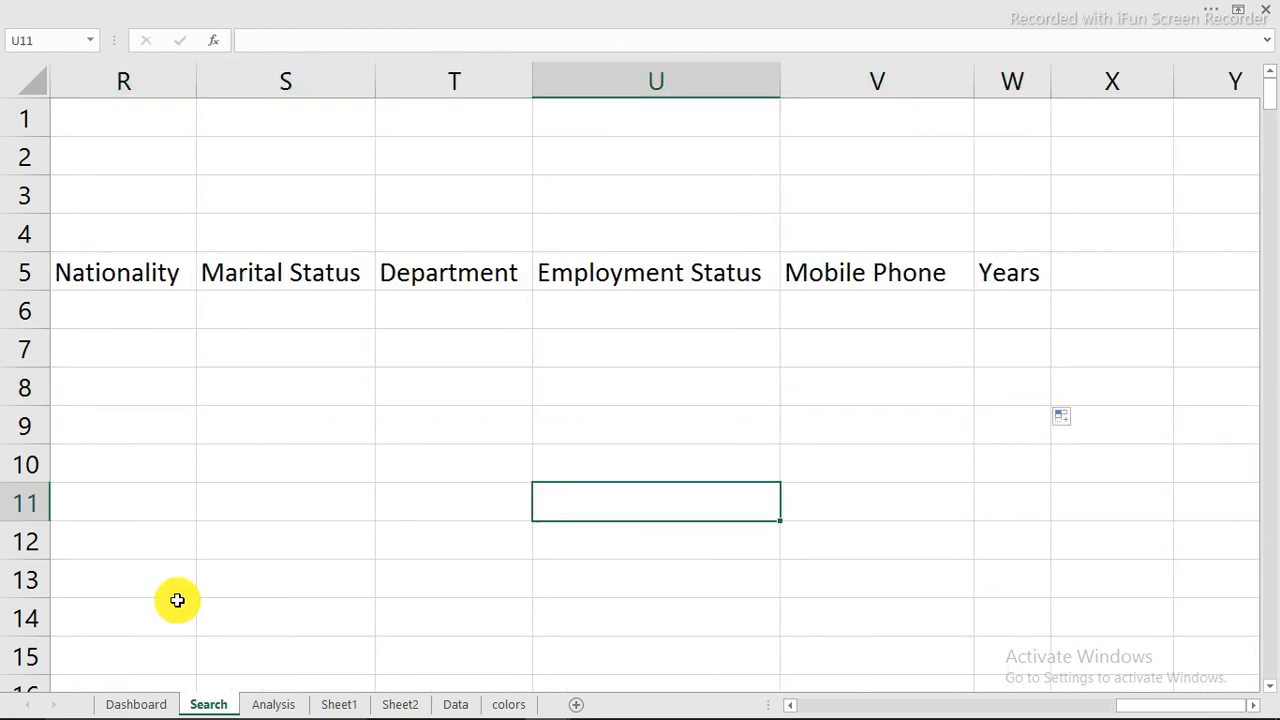
Step: Go back to the Dashboard sheet and search for an employee by entering their full name in the search bar
click(126, 703)
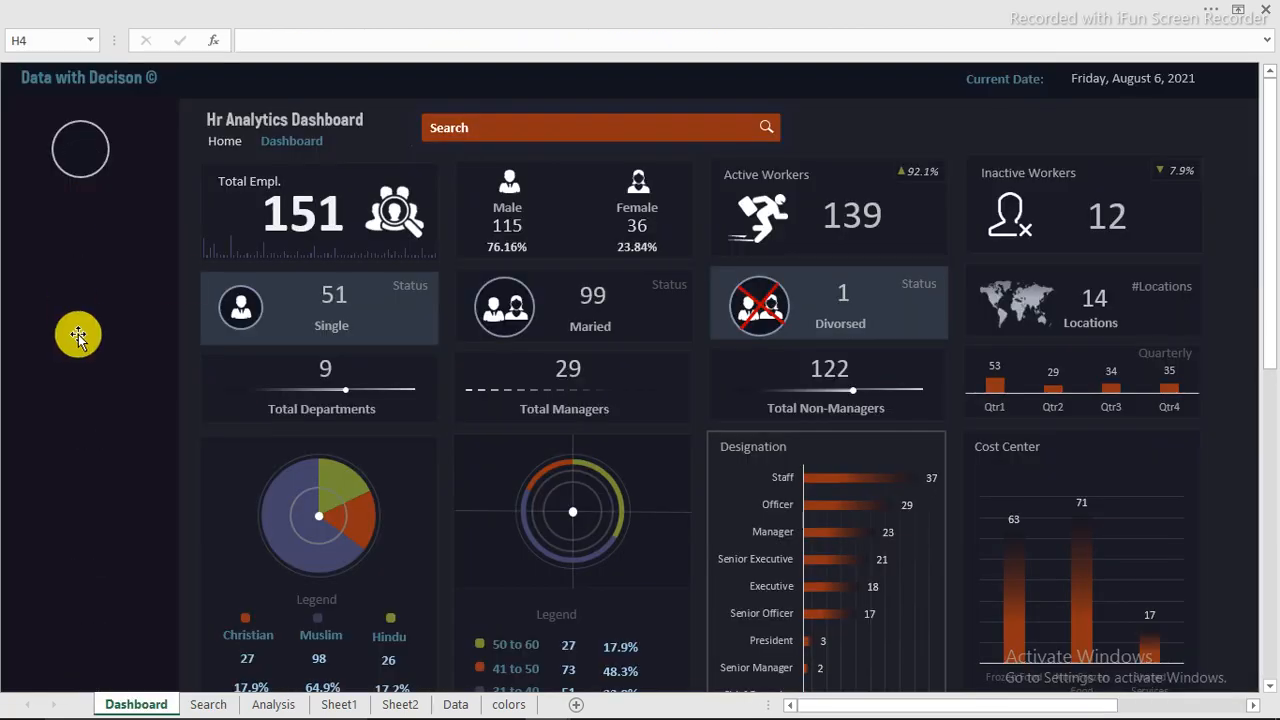
click(582, 126)
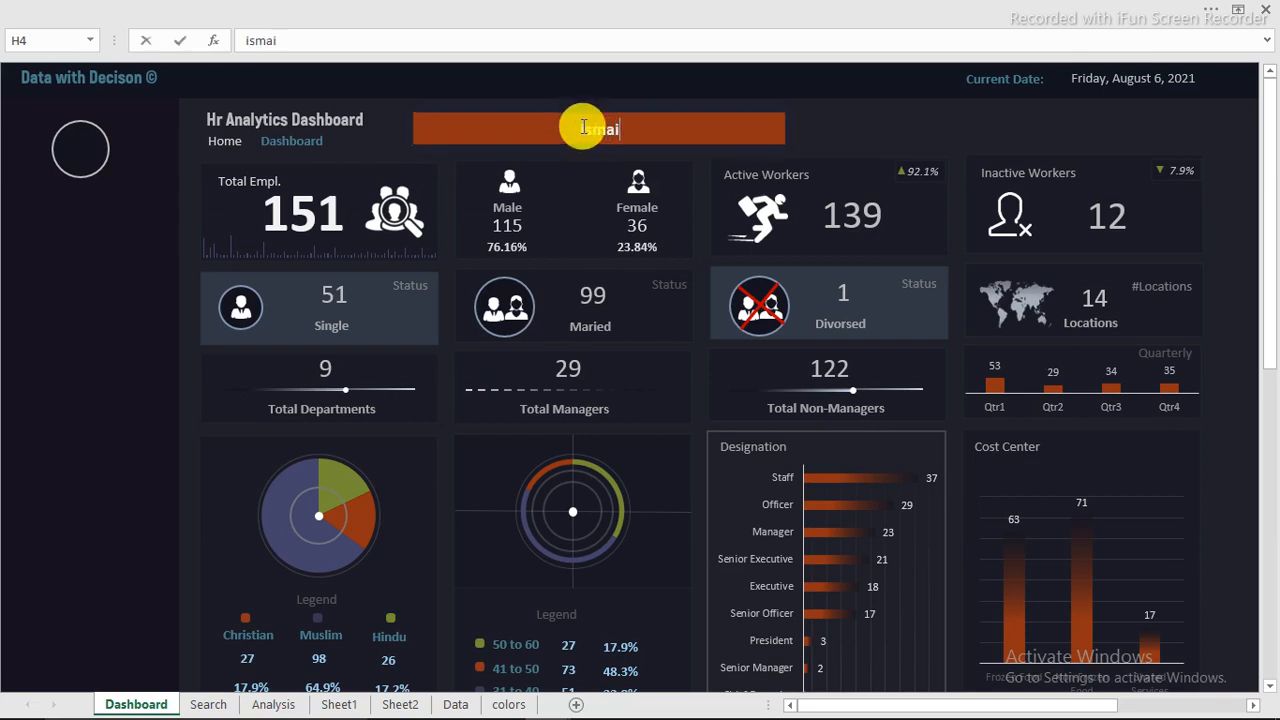
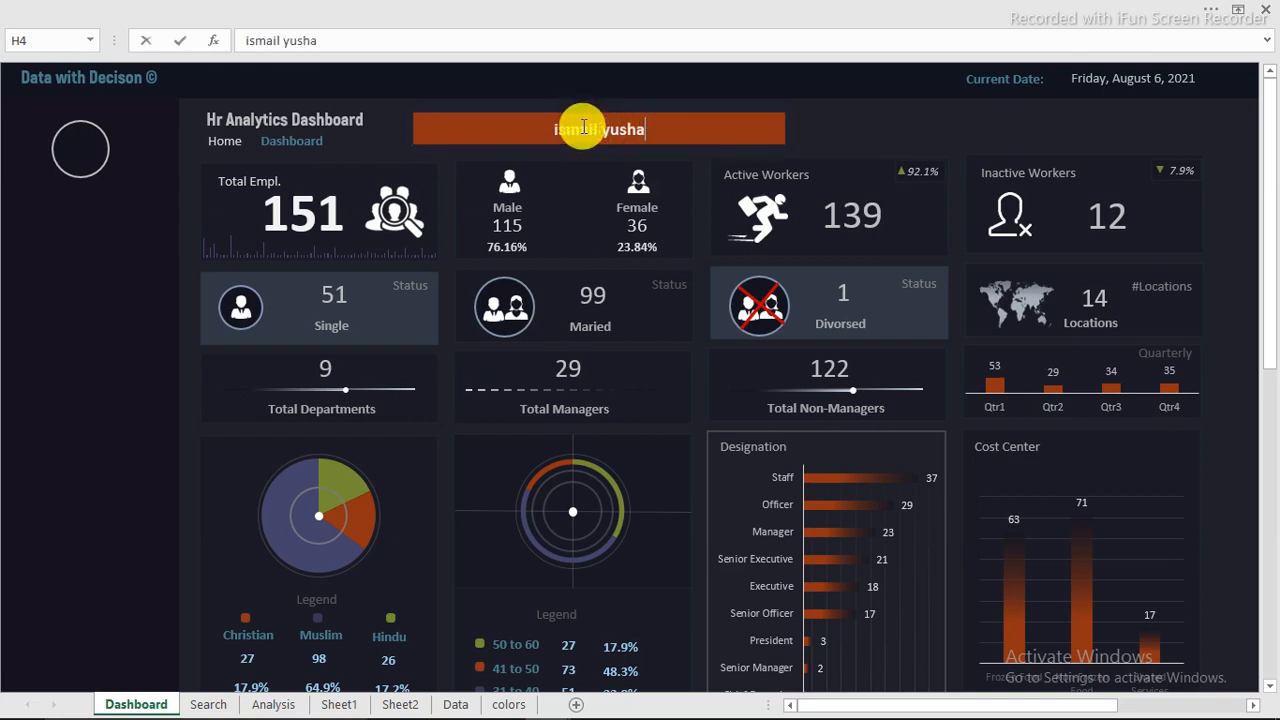
key(Return)
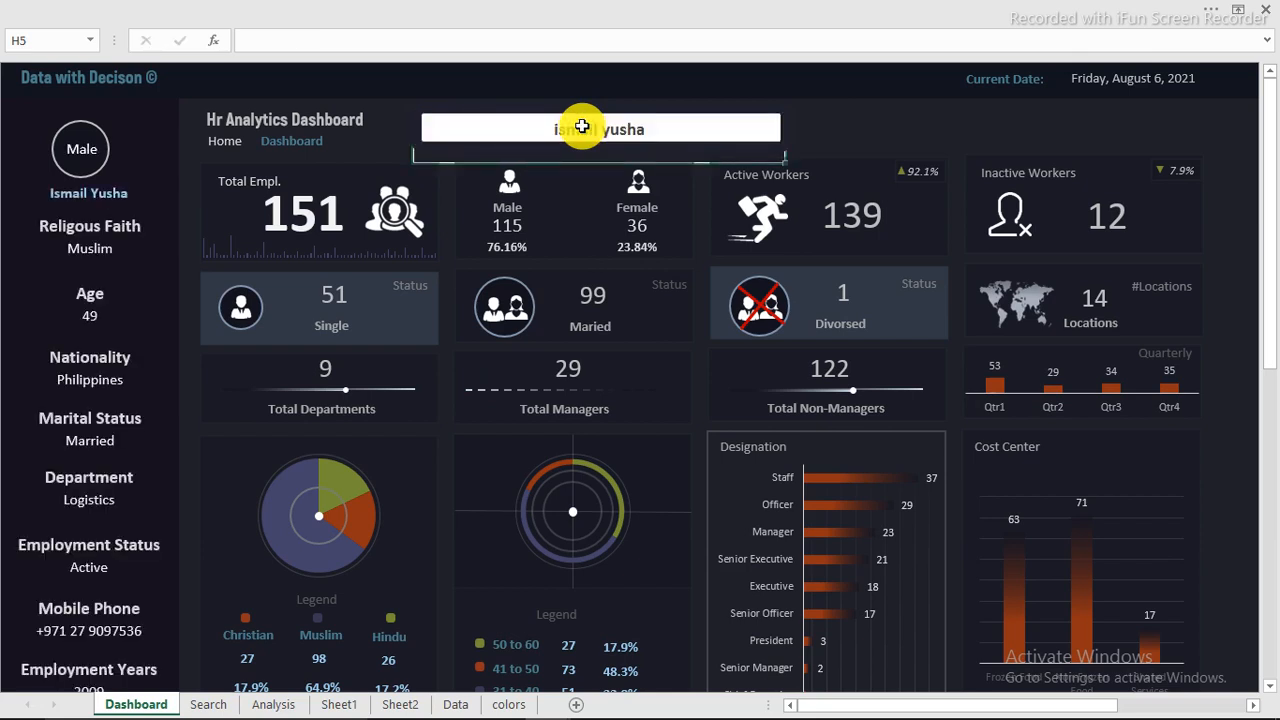
Step: Clear the dashboard search bar and test it with the invalid name "isfjls"
click(582, 126)
key(Delete)
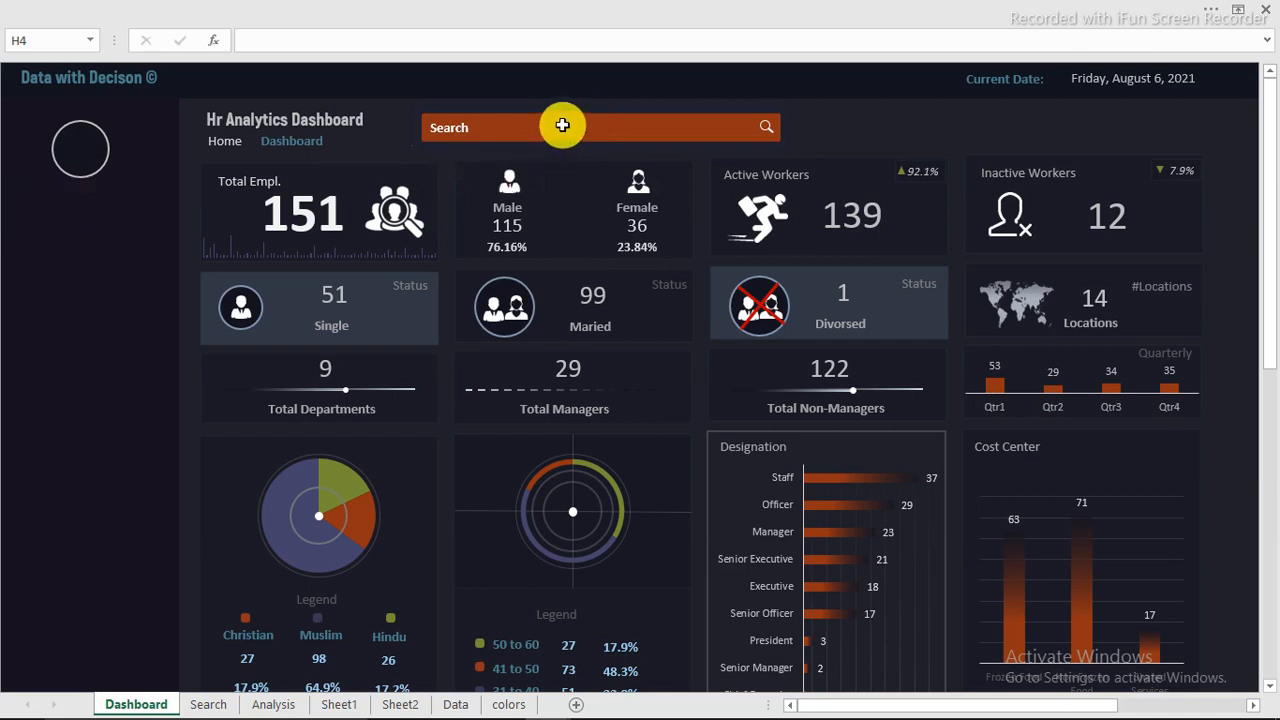
text(isfj)
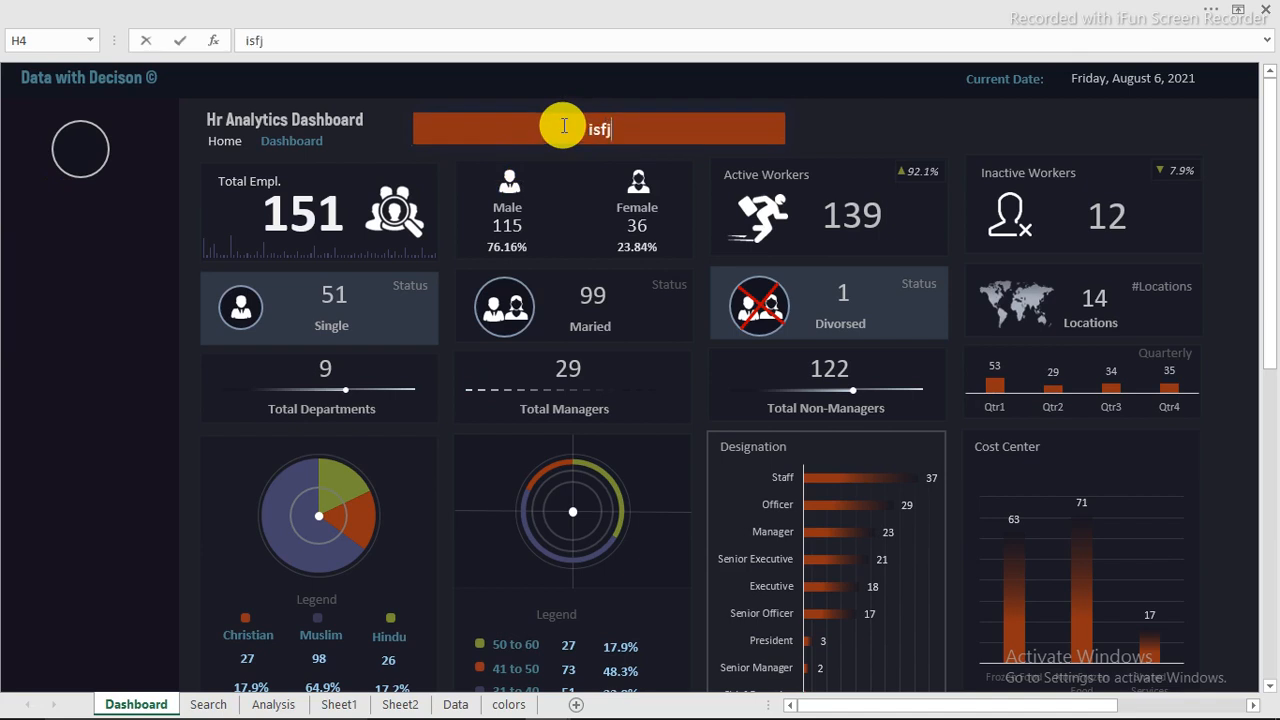
text(ls)
key(Return)
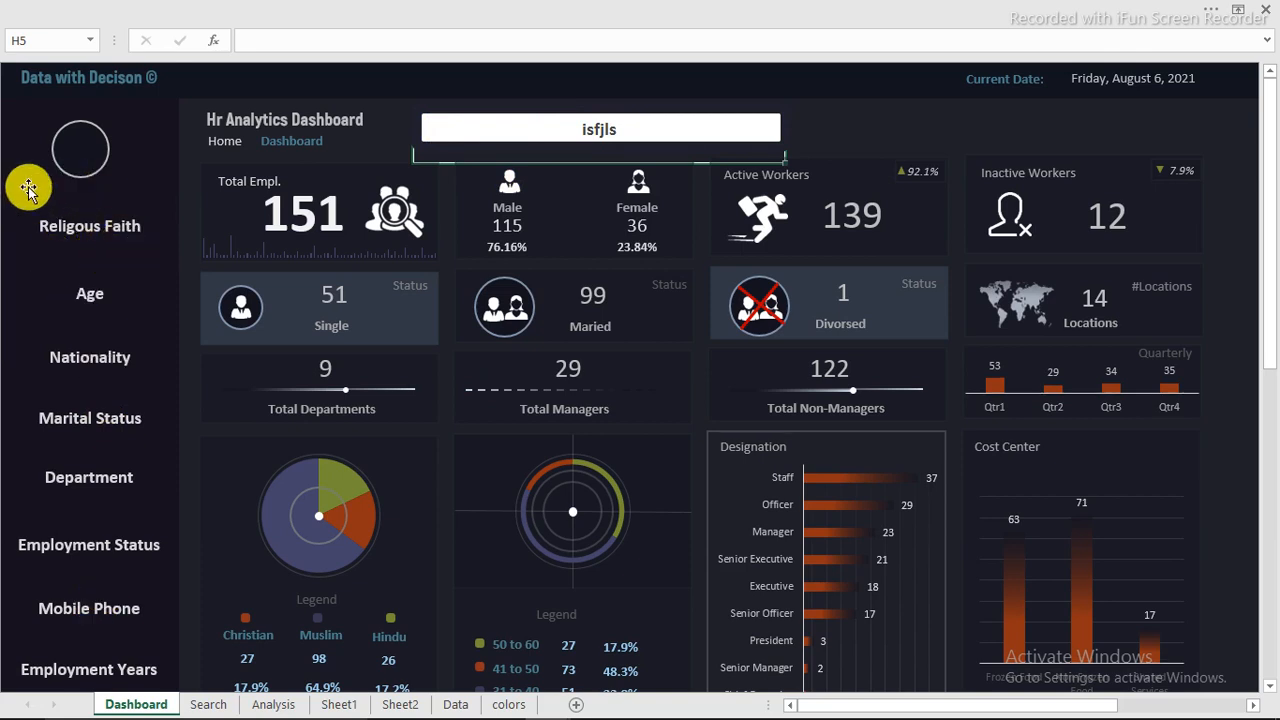
mouse_move(463, 712)
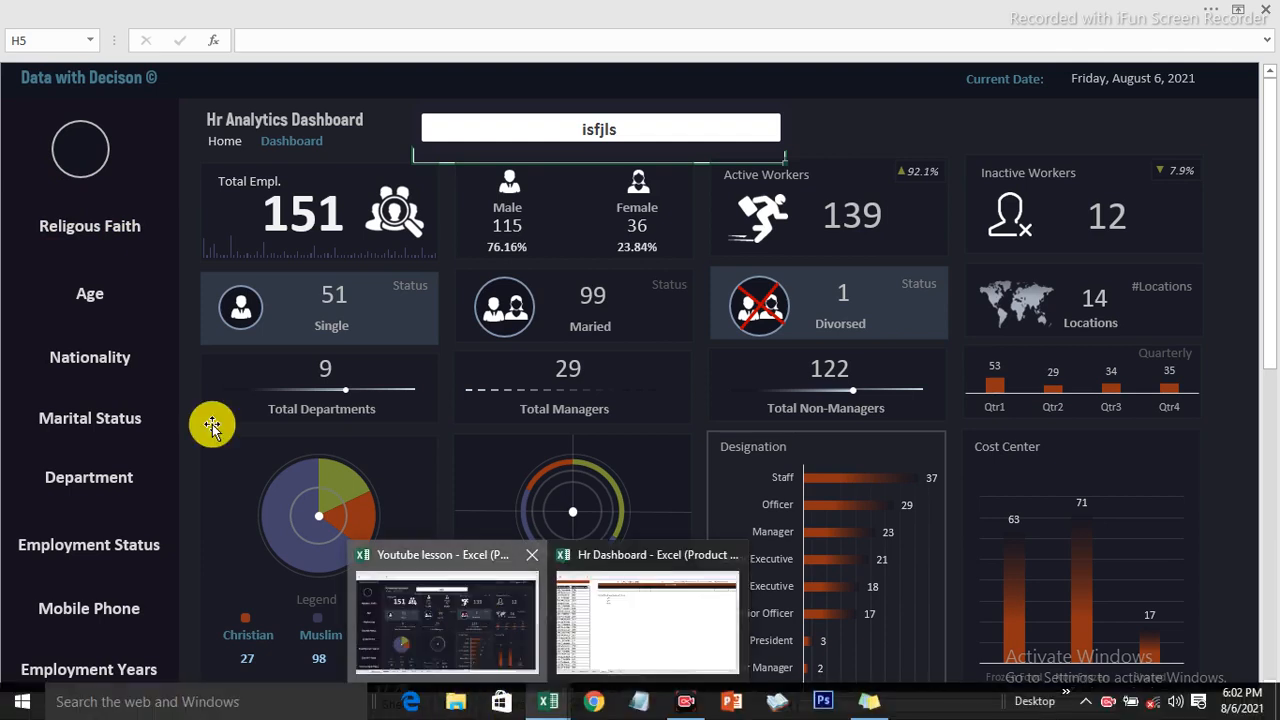
mouse_move(555, 703)
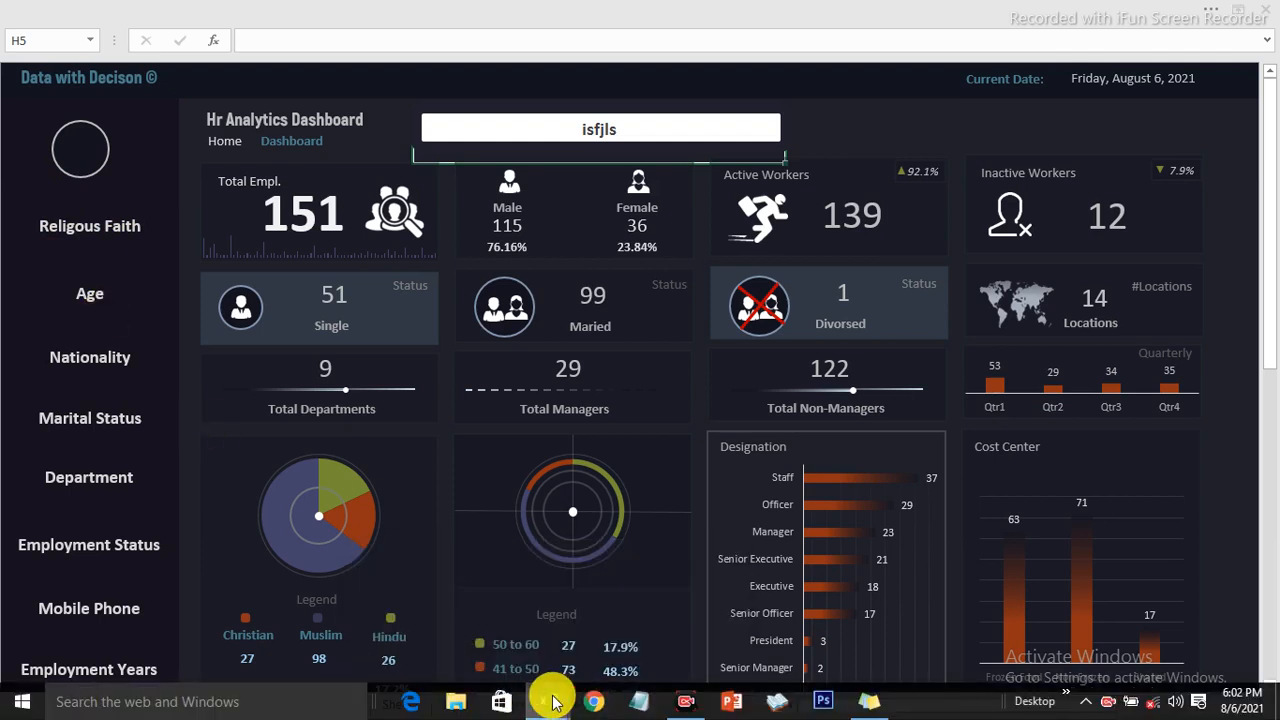
Step: Switch to the finished dashboard workbook, go to its Dashboard sheet and test the search bar with the invalid name "fghfhgfgh"
click(641, 652)
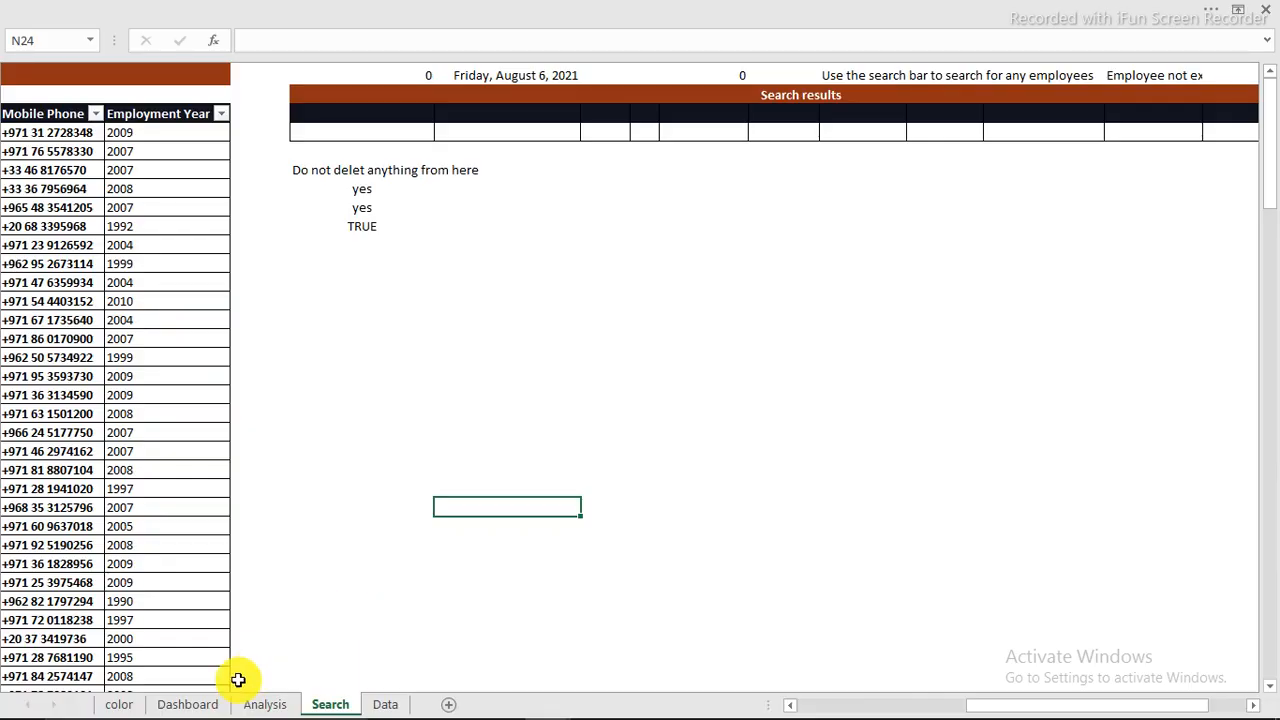
click(195, 702)
click(525, 122)
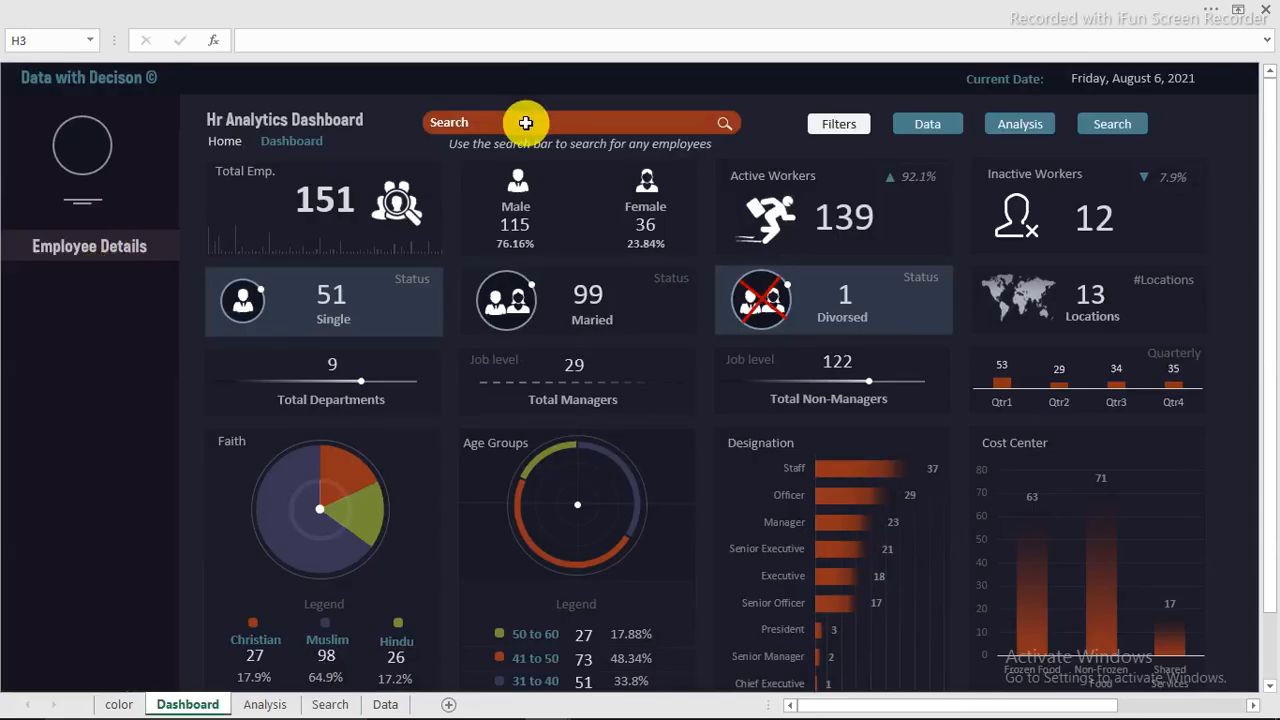
text(fghfhgfgh)
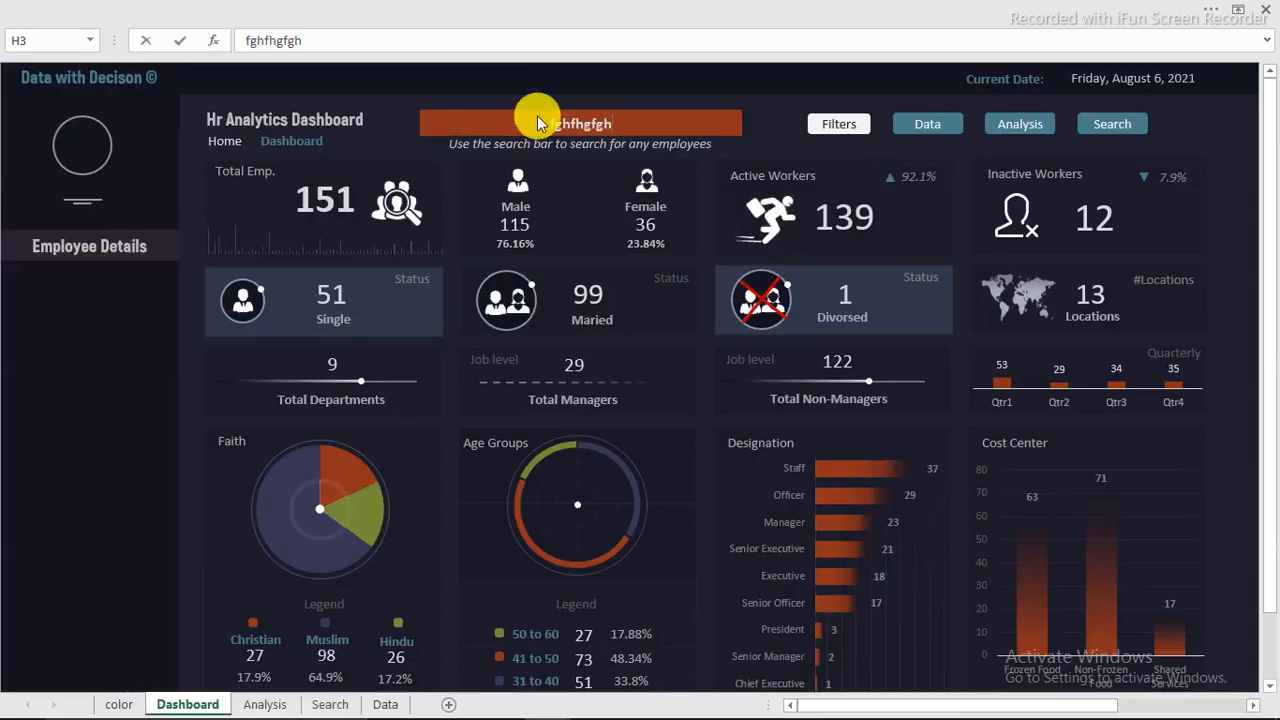
click(768, 148)
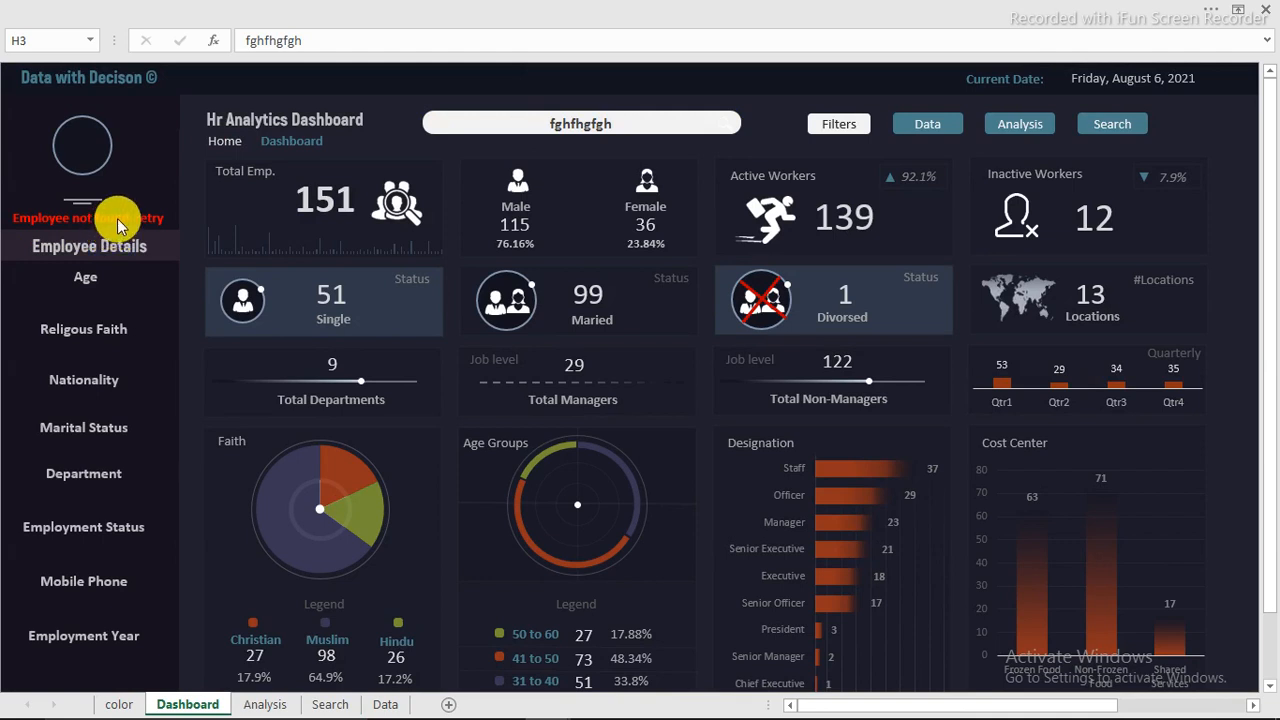
Step: Replace the entry in the finished dashboard's search bar with a person's full name and run the search
click(577, 122)
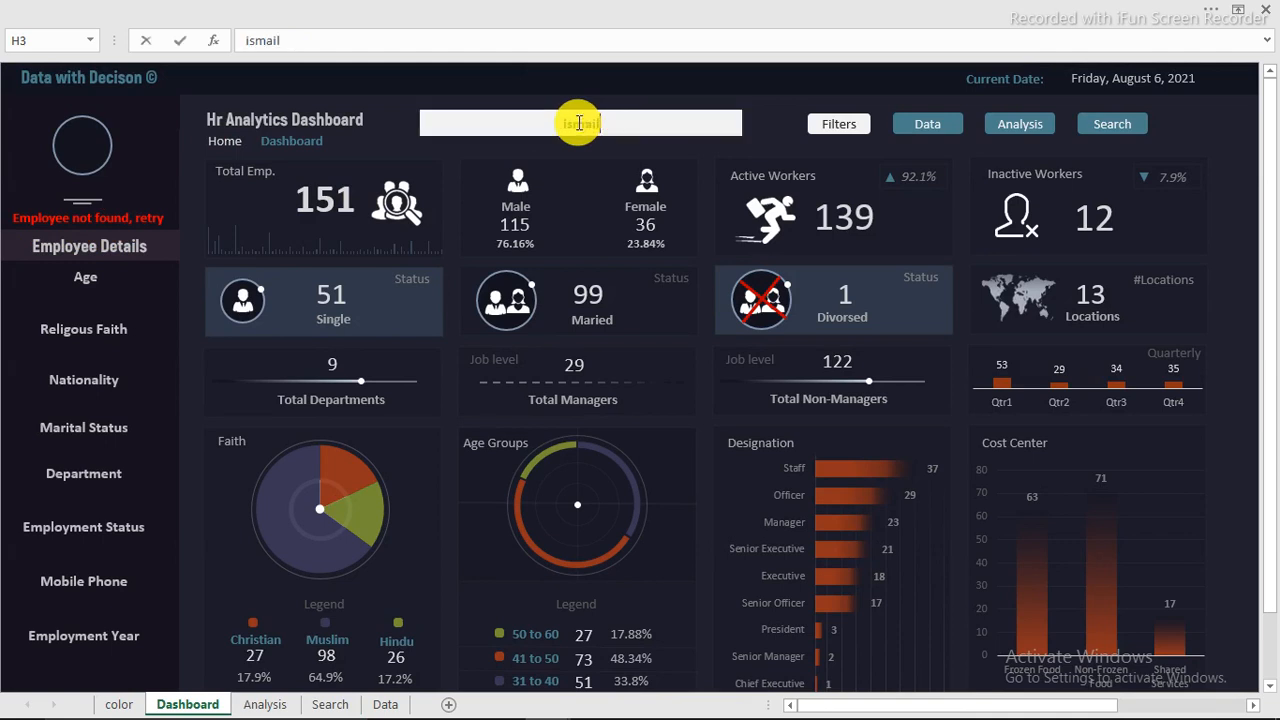
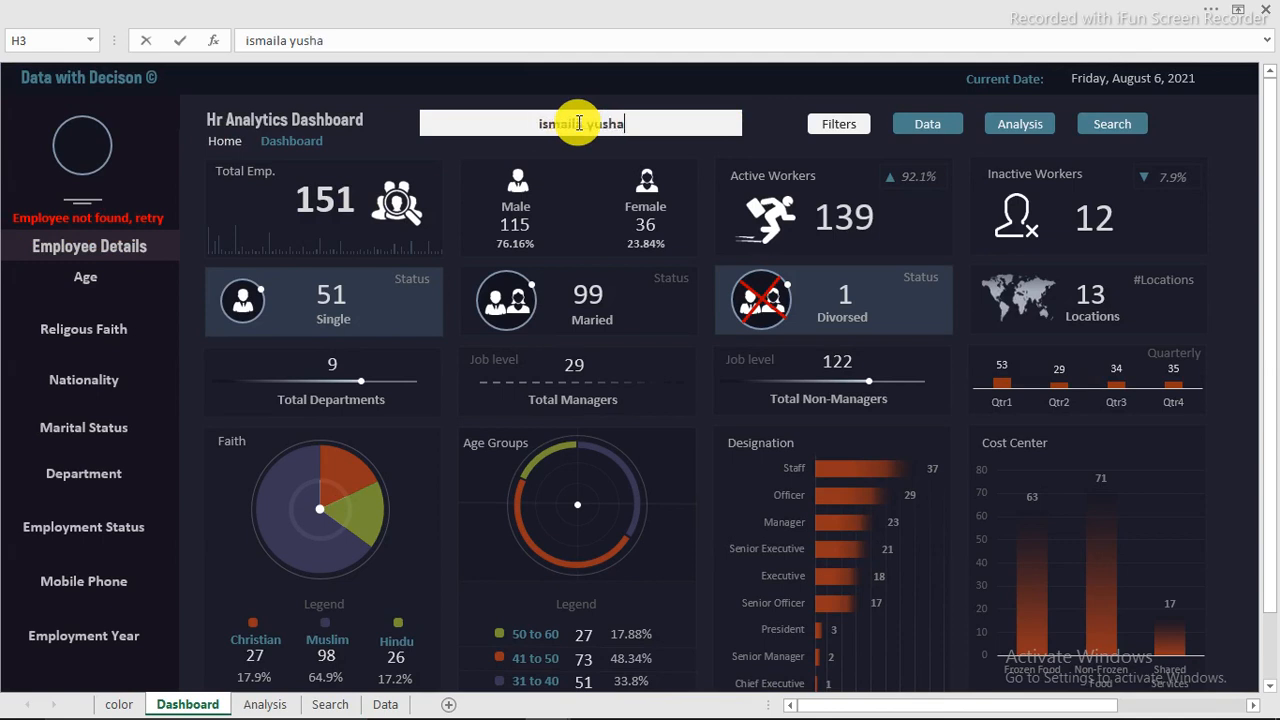
key(Return)
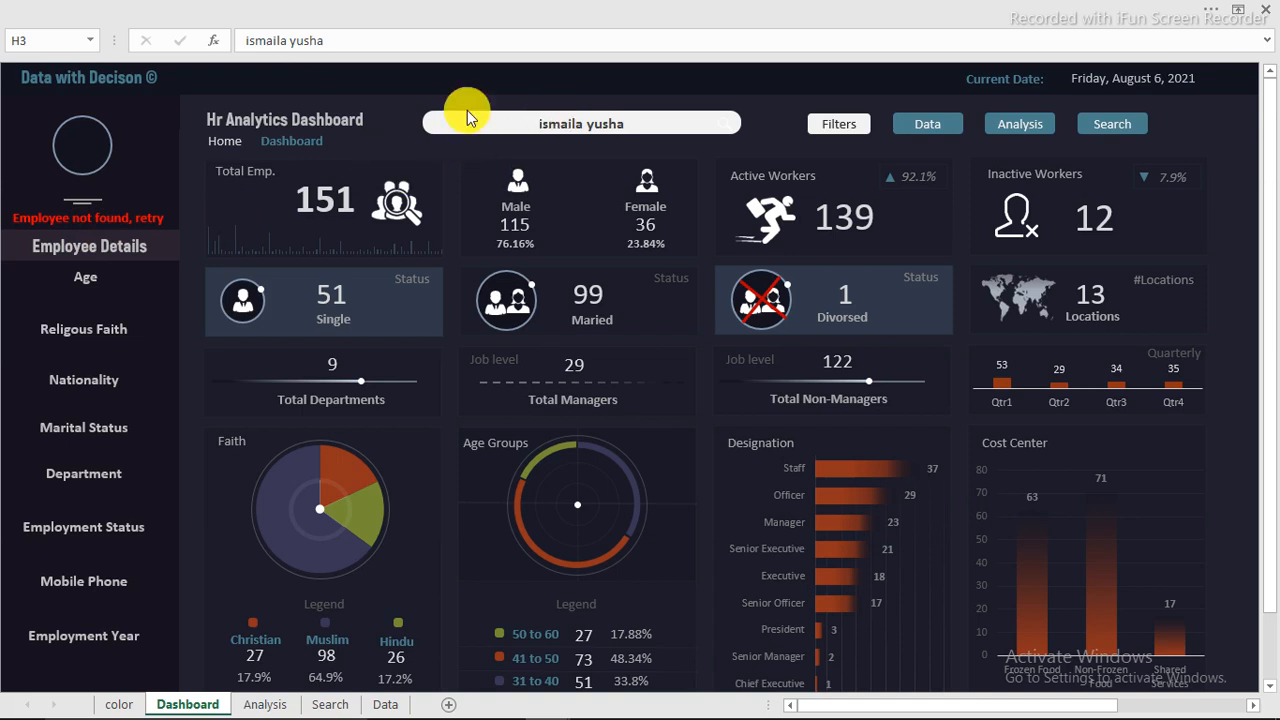
Step: Return to the working workbook's Search sheet and start an IF formula in N10 with the logical test N7=""
mouse_move(1120, 705)
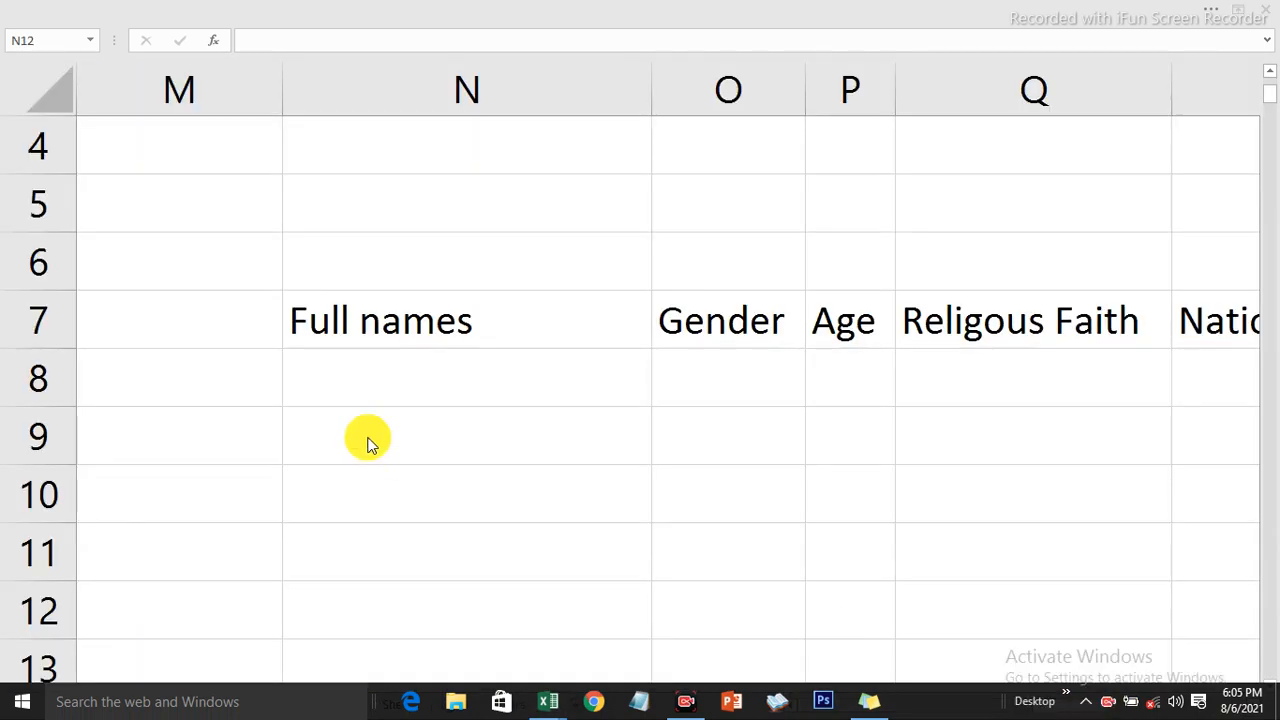
key(Up)
key(Up)
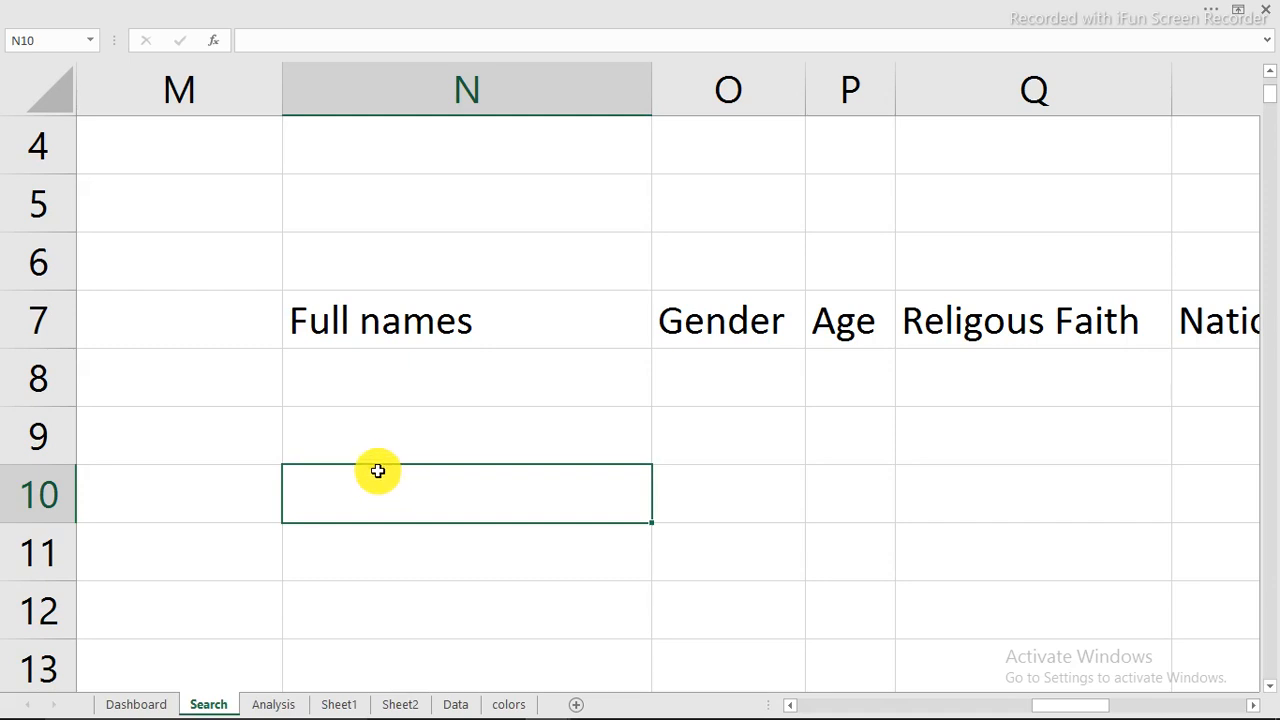
text(=)
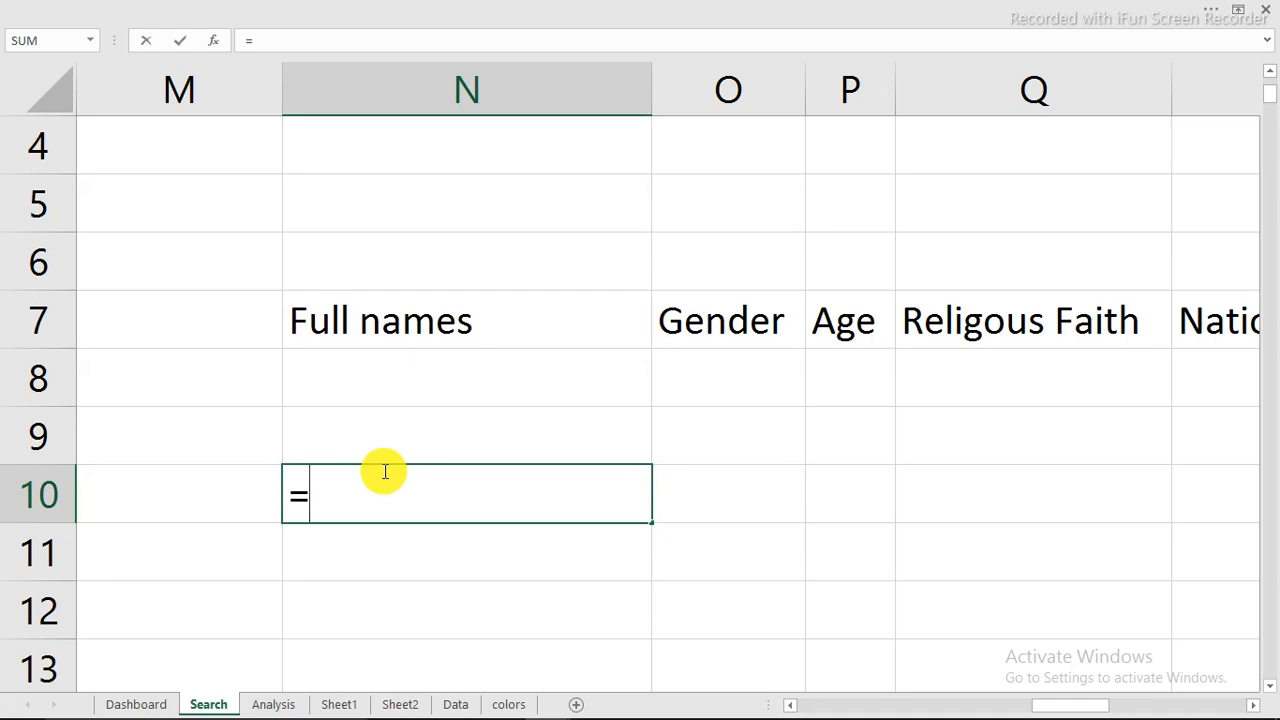
text(if)
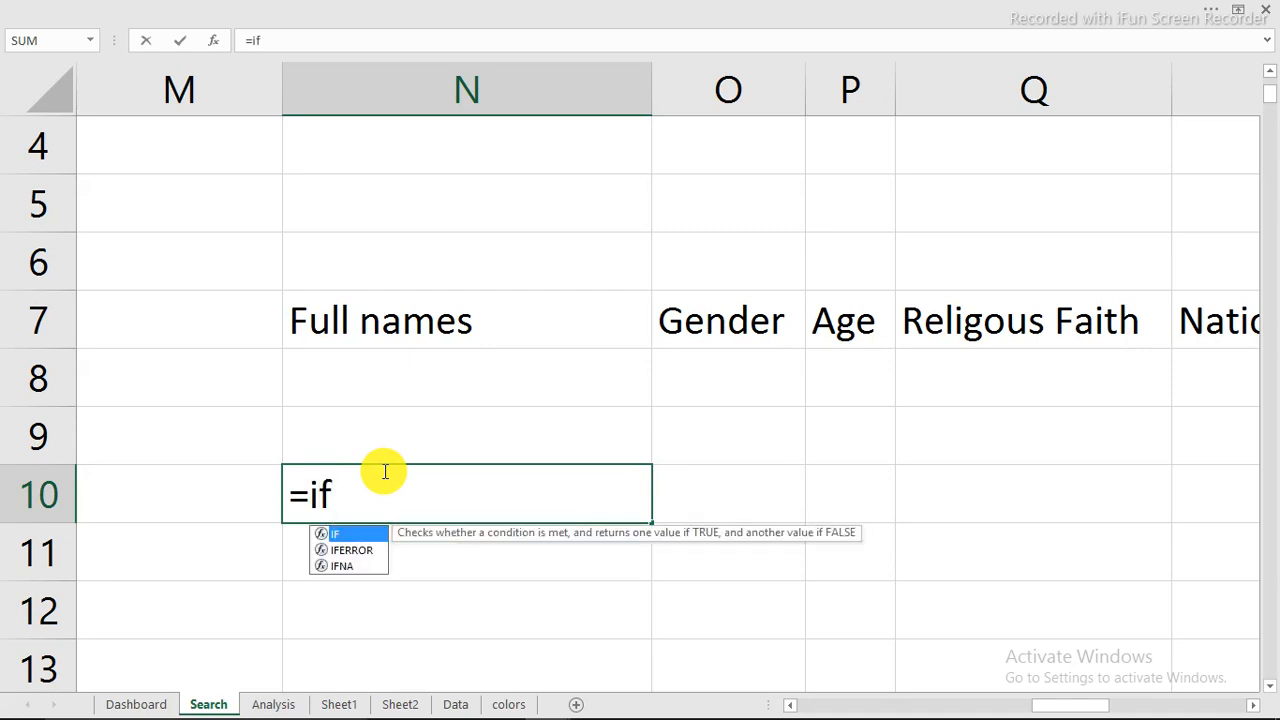
key(Tab)
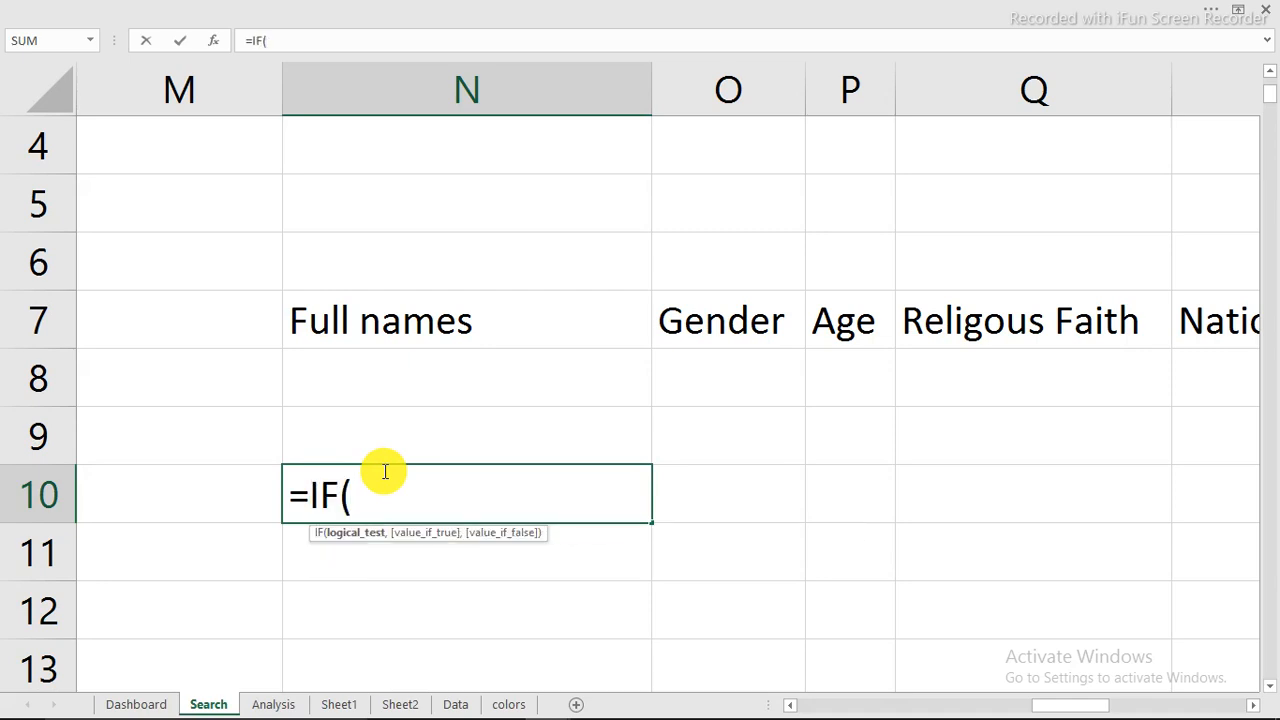
click(432, 321)
text("")
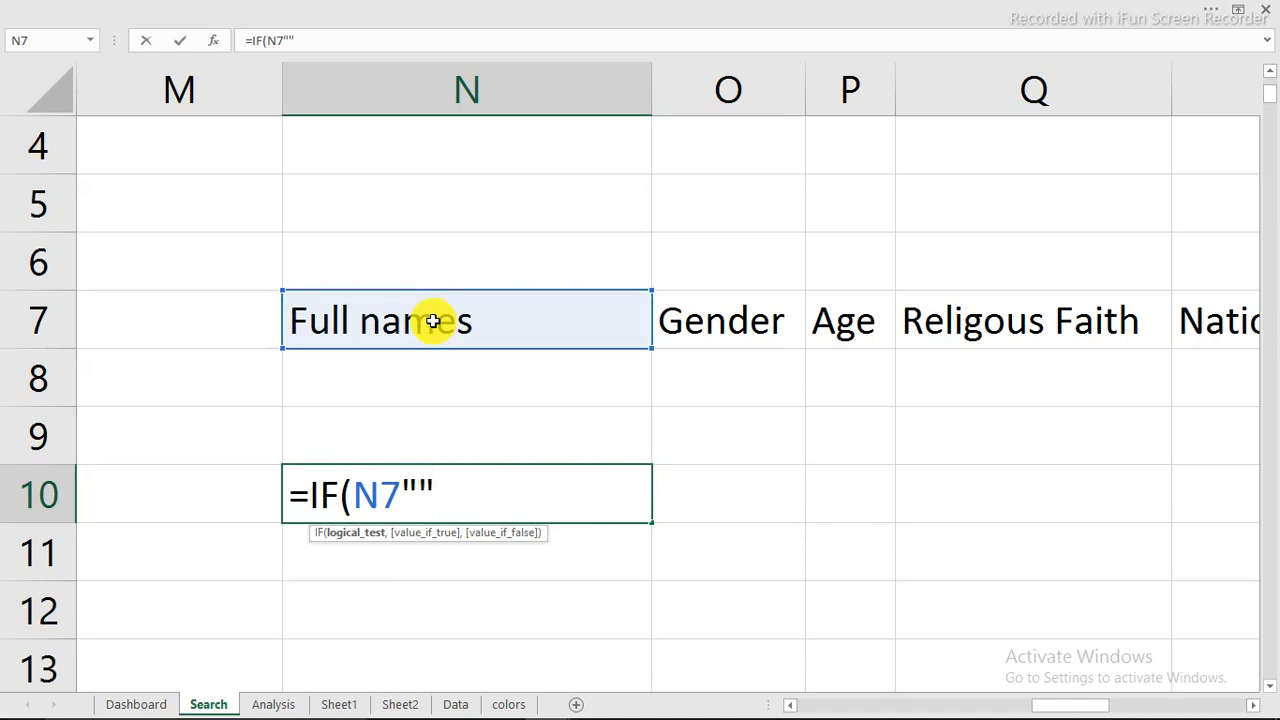
text(,)
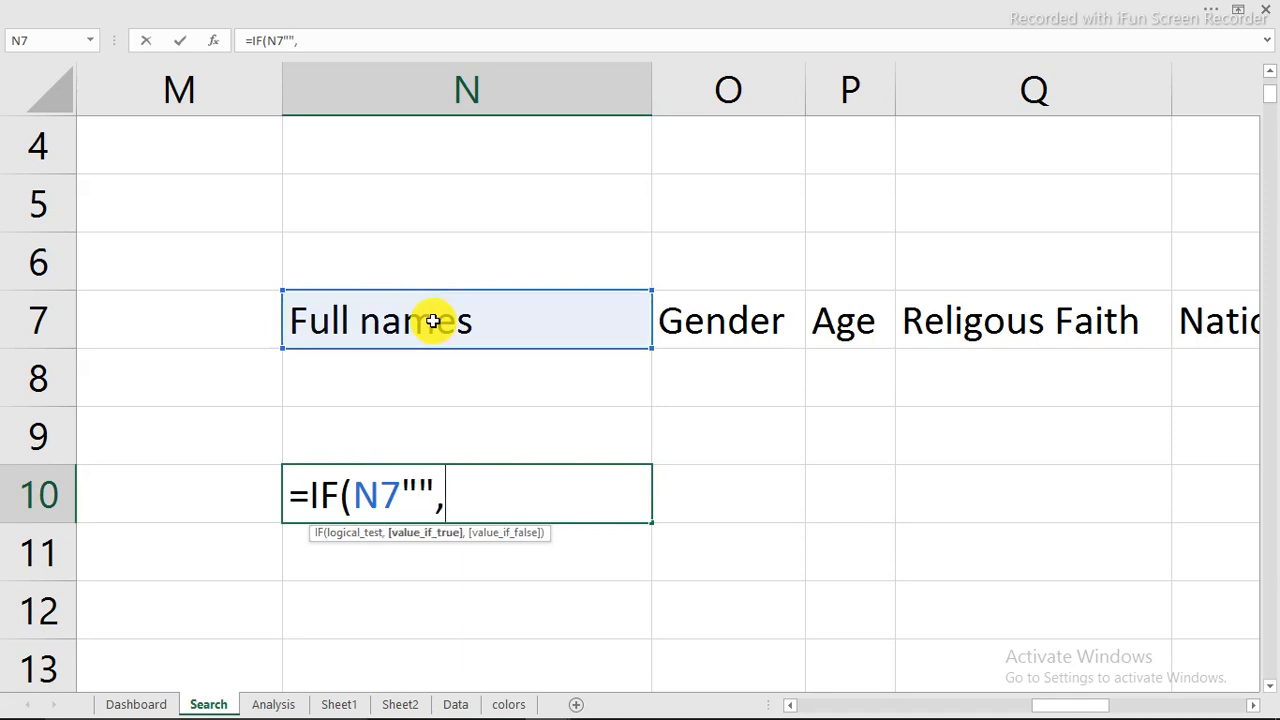
key(BackSpace)
key(BackSpace)
key(BackSpace)
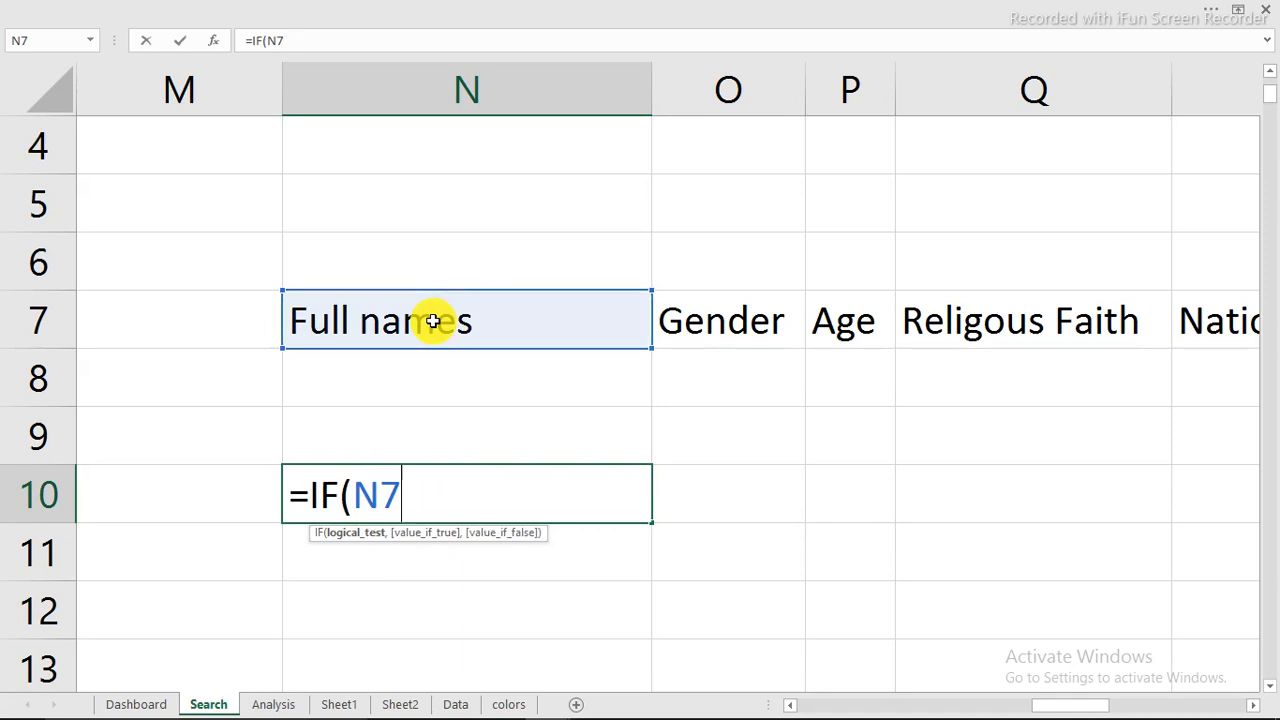
text(="")
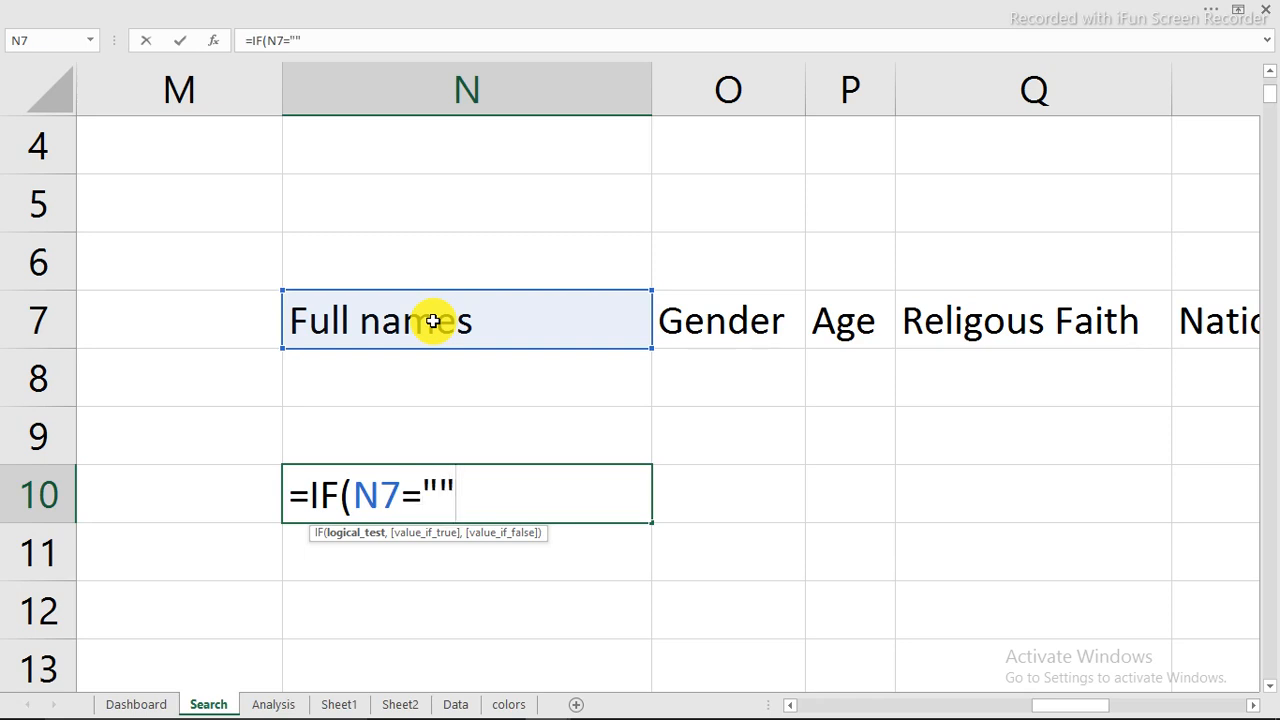
text(,)
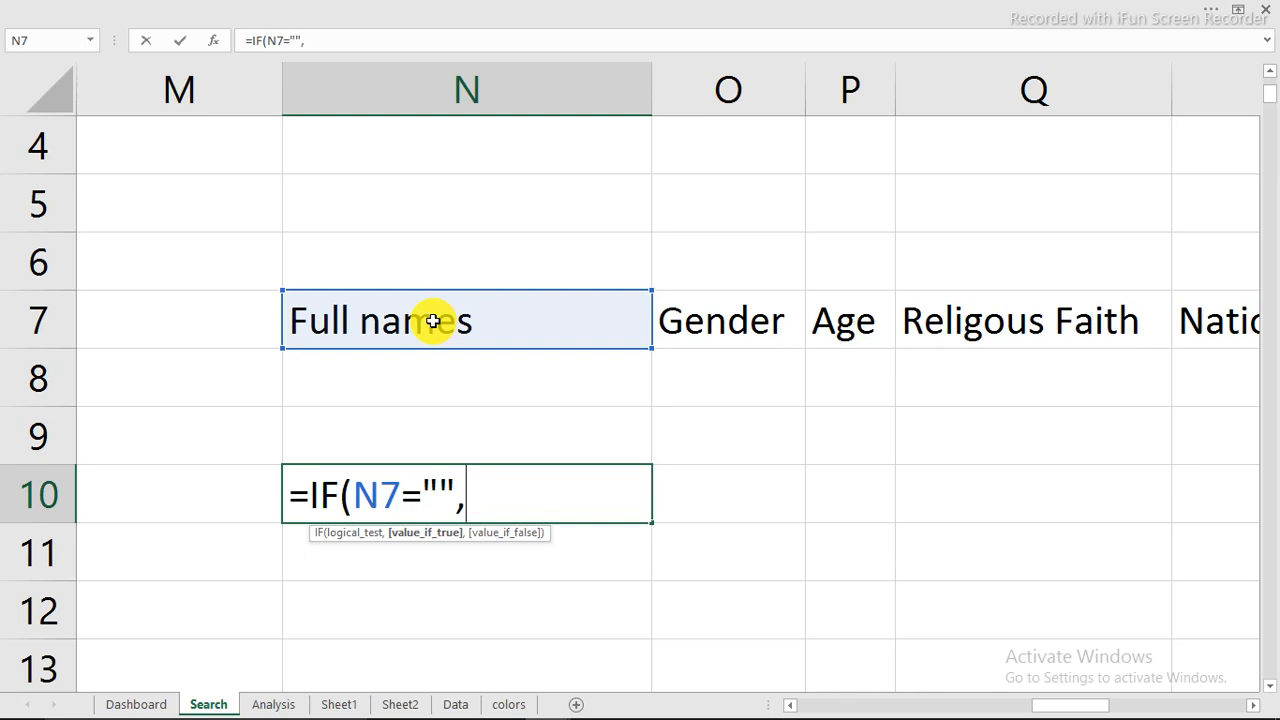
text("yes)
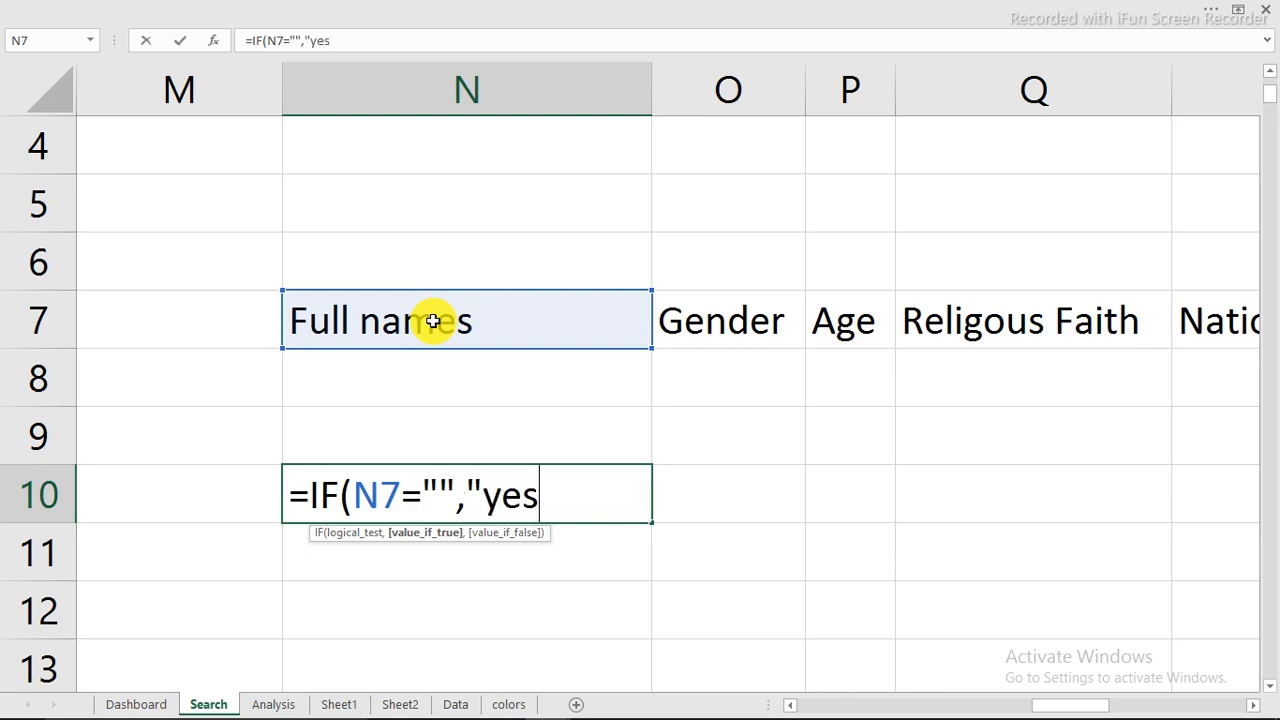
text(",1)
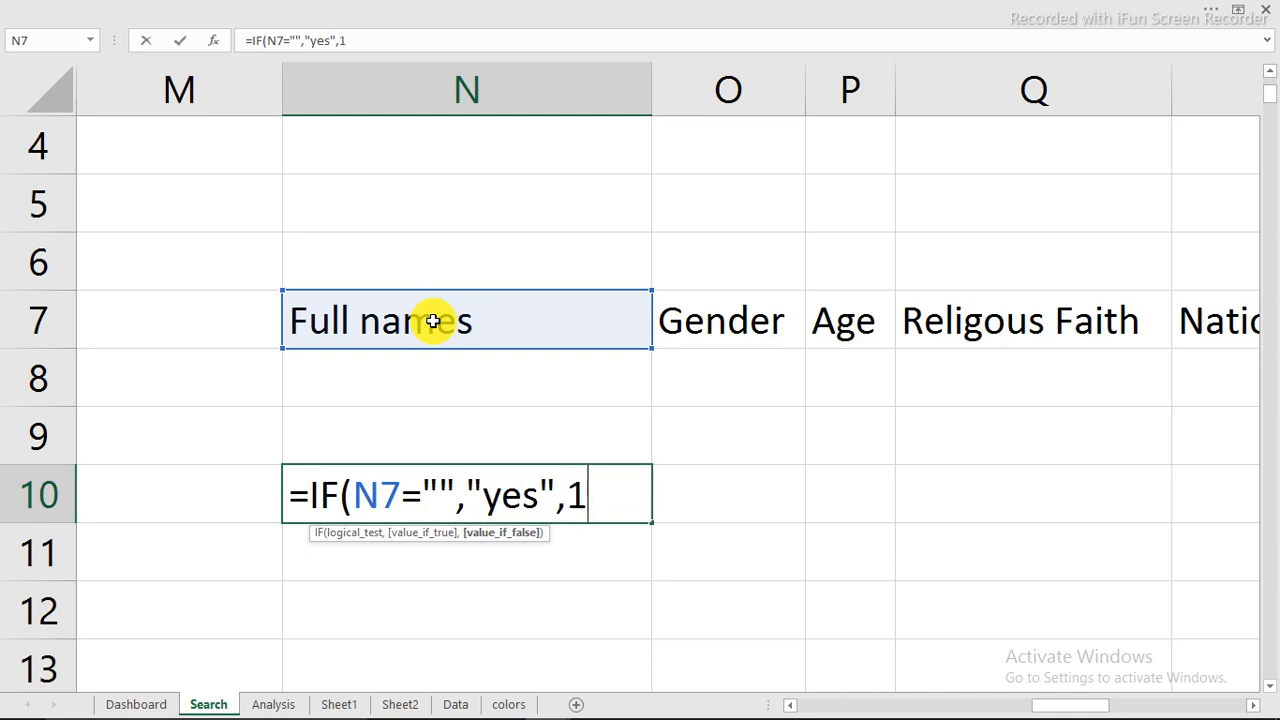
text())
Step: Complete N10's IF formula with "yes" as value_if_true and 1 as value_if_false
key(Return)
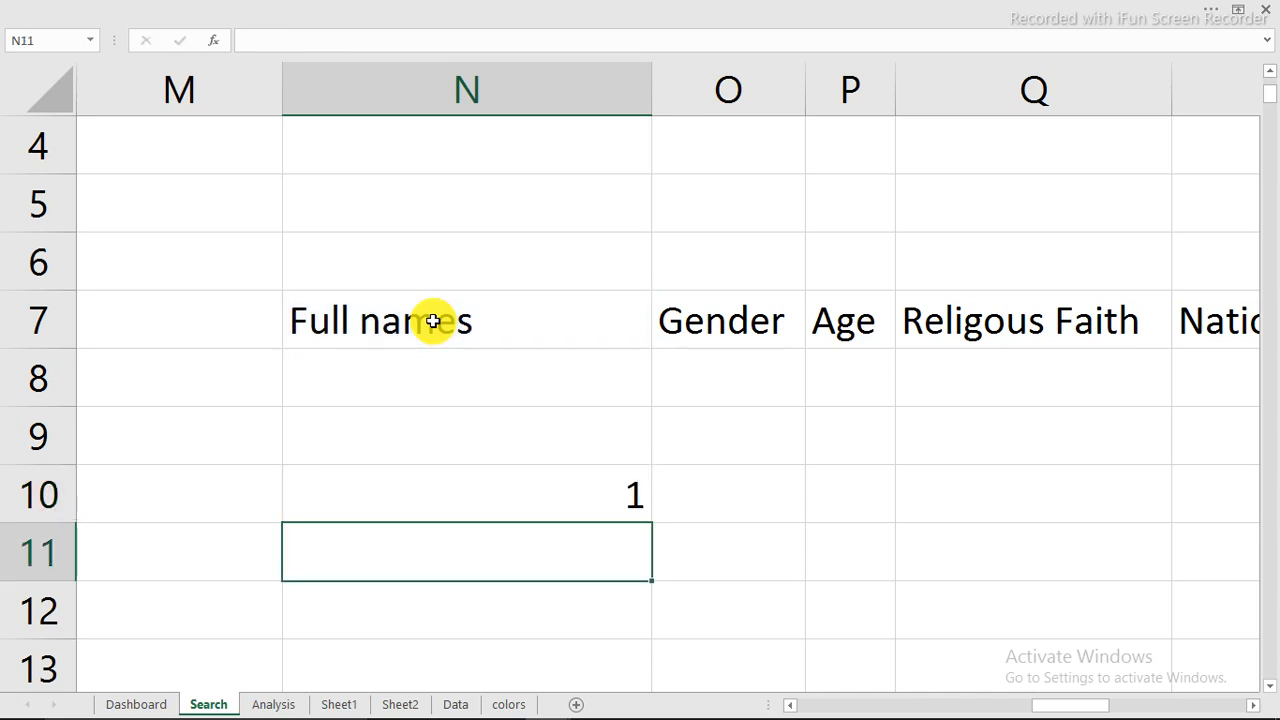
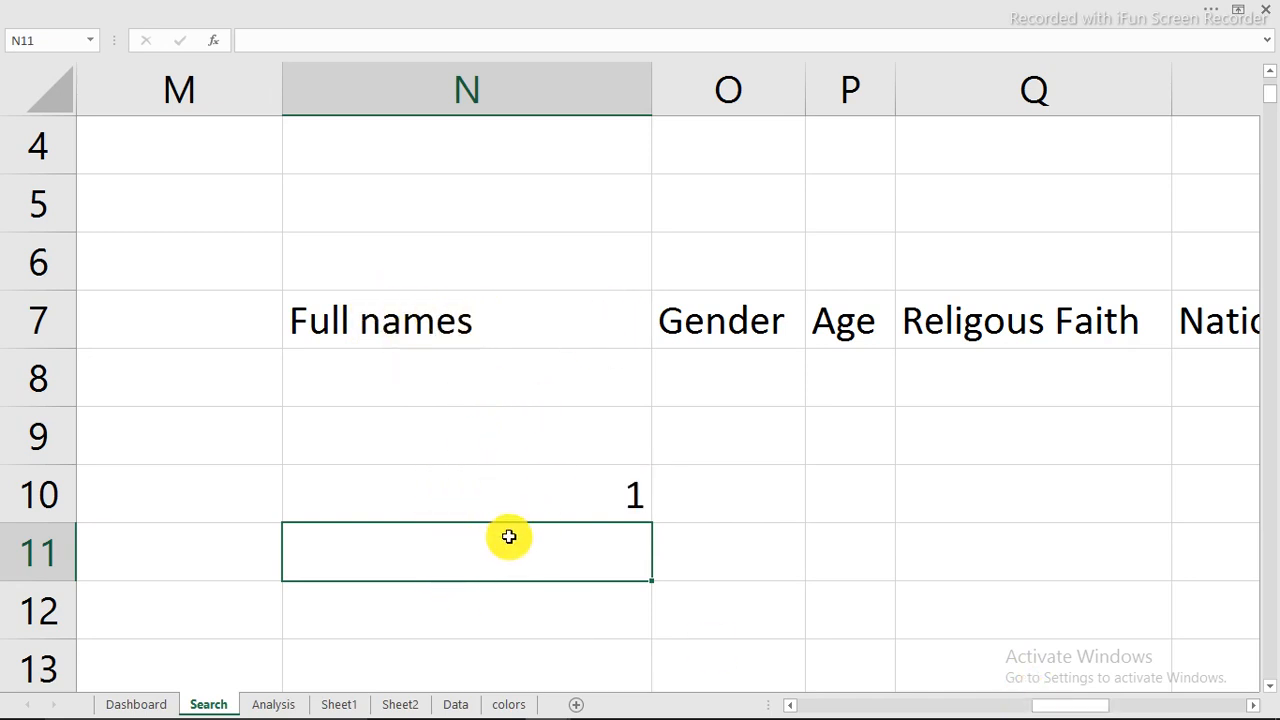
Step: Enter an IF formula in N11 that tests N8="" and returns "yes" if true and 1 if false
text(=if)
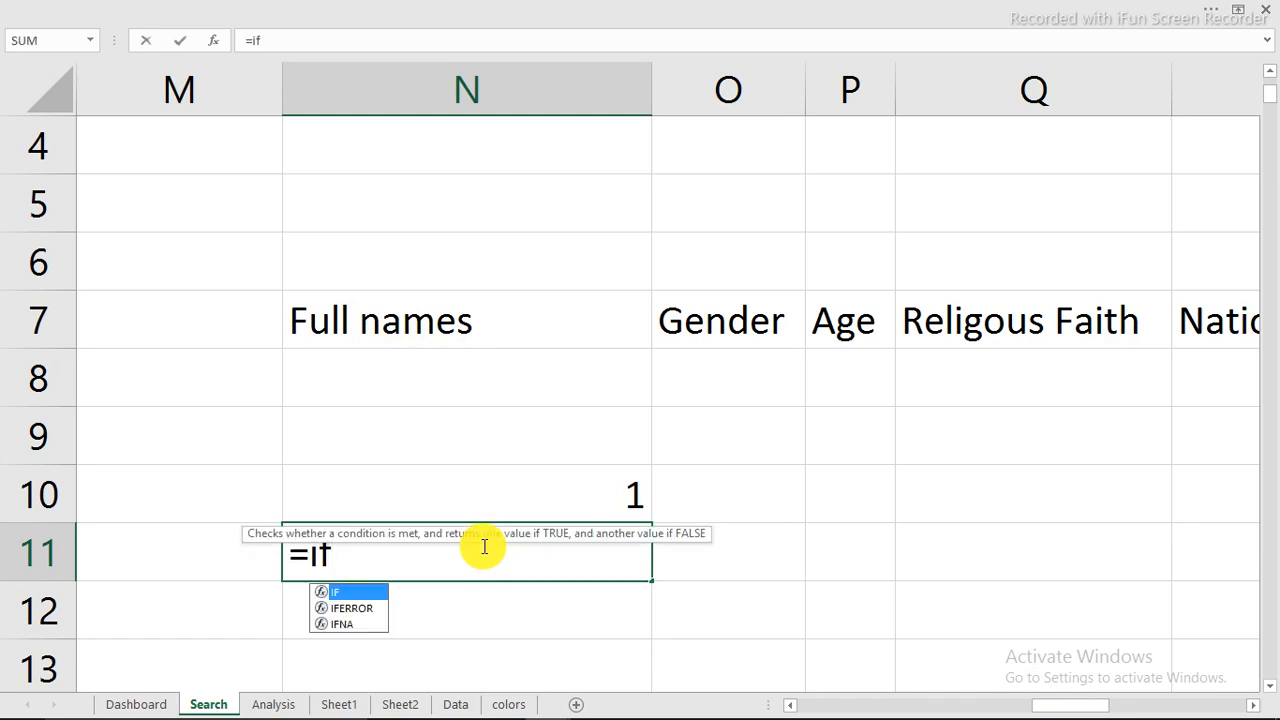
key(Tab)
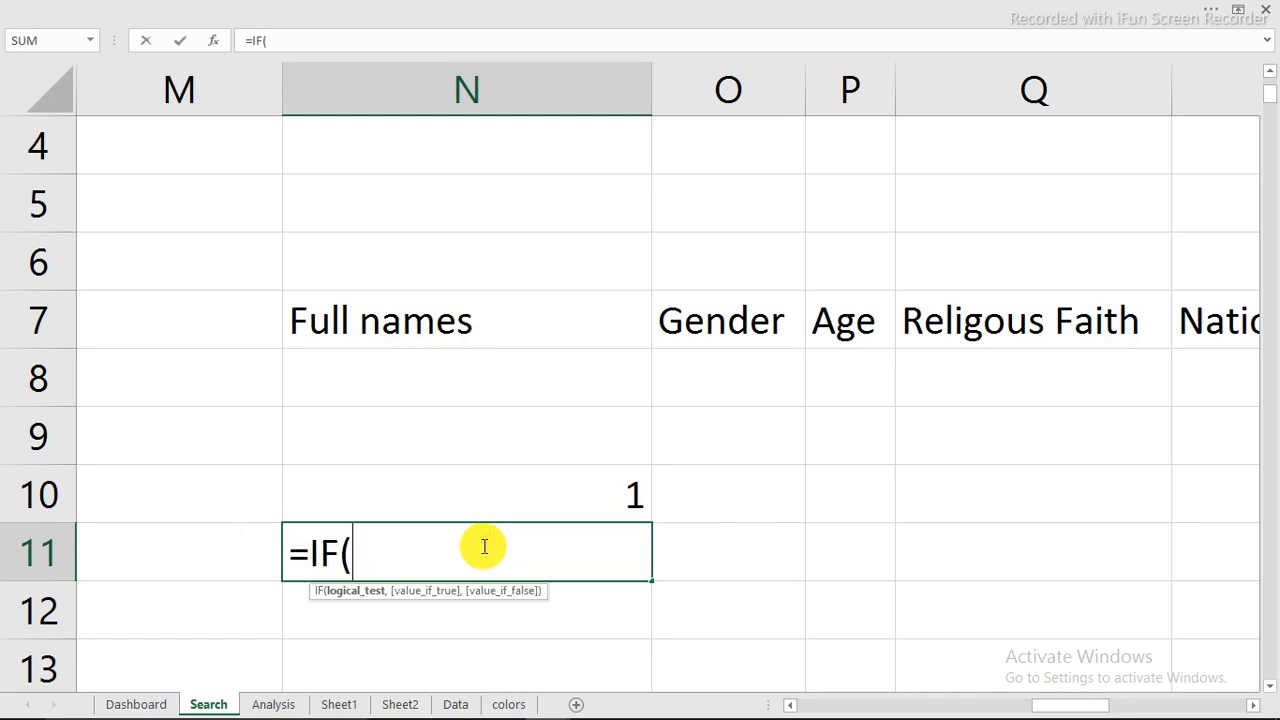
click(504, 382)
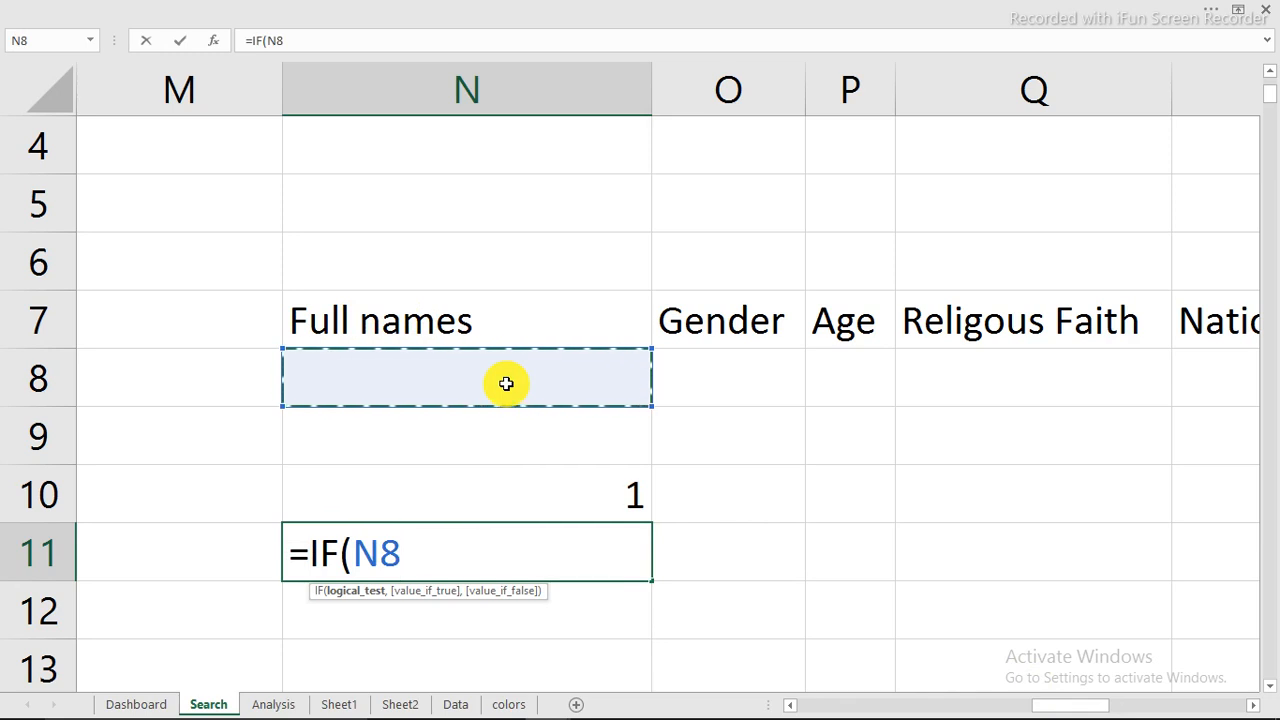
text(="",)
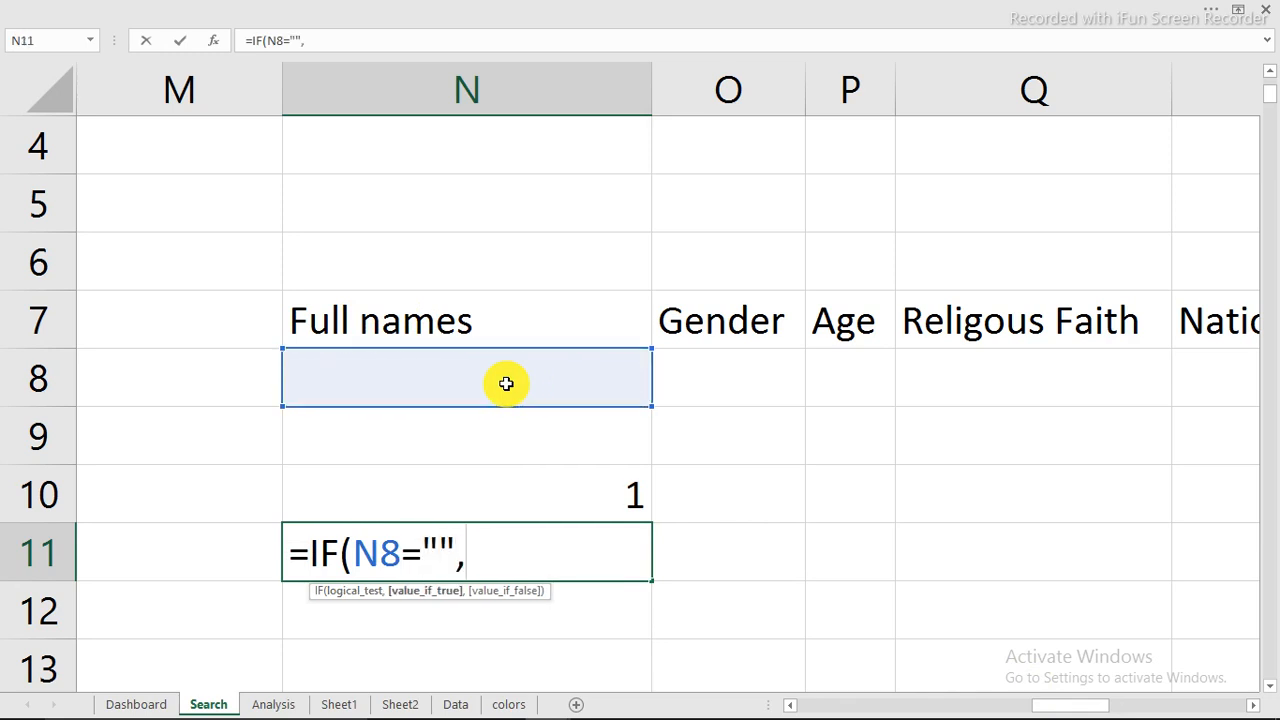
text(")
text(ye)
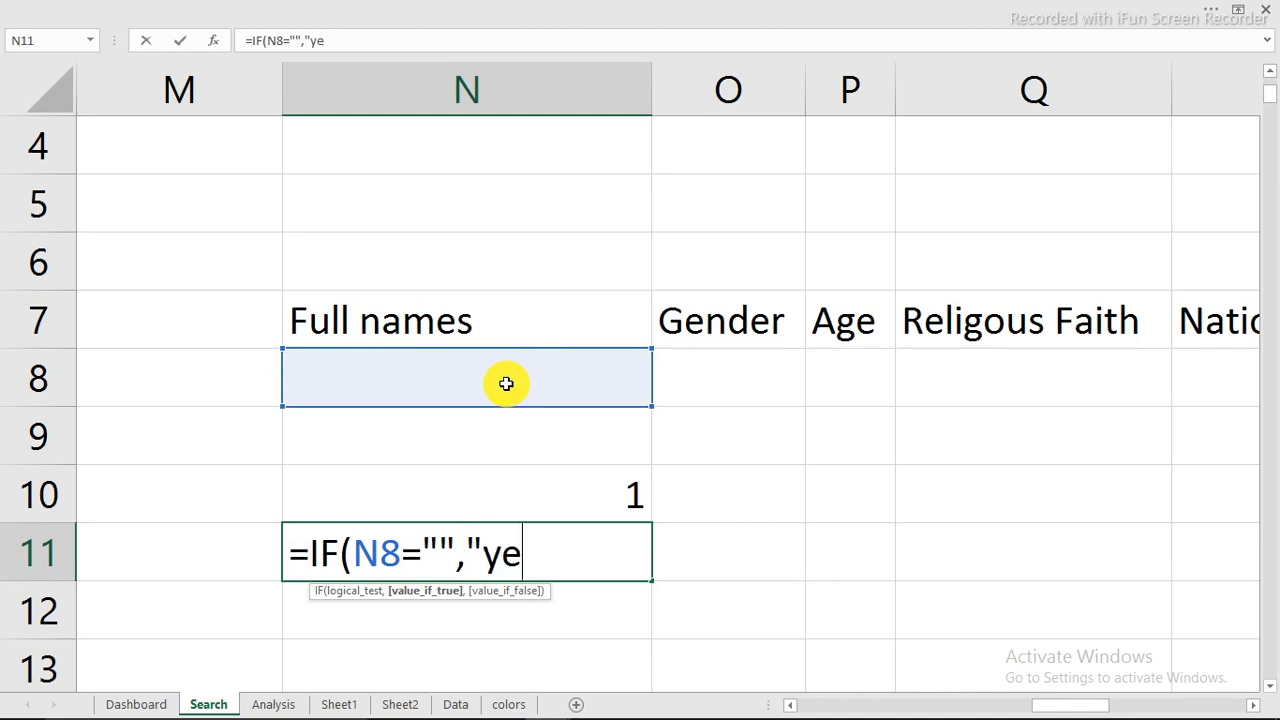
text(s",1)
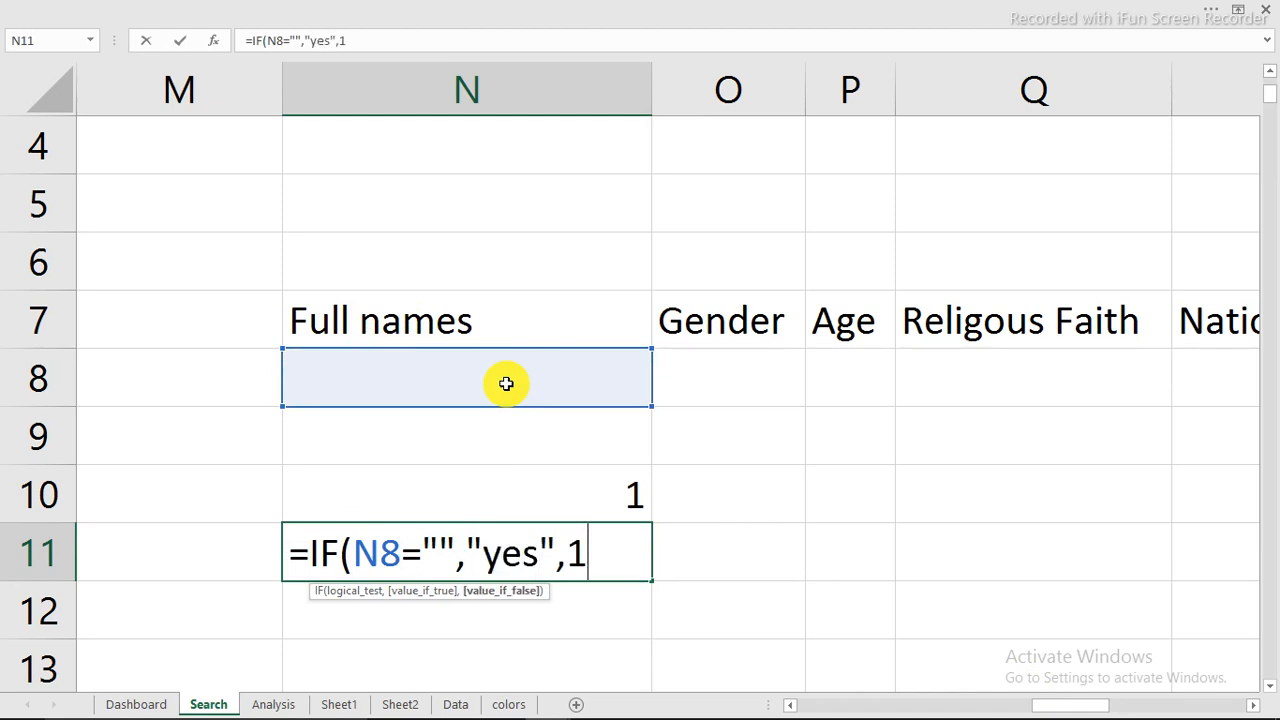
key(Return)
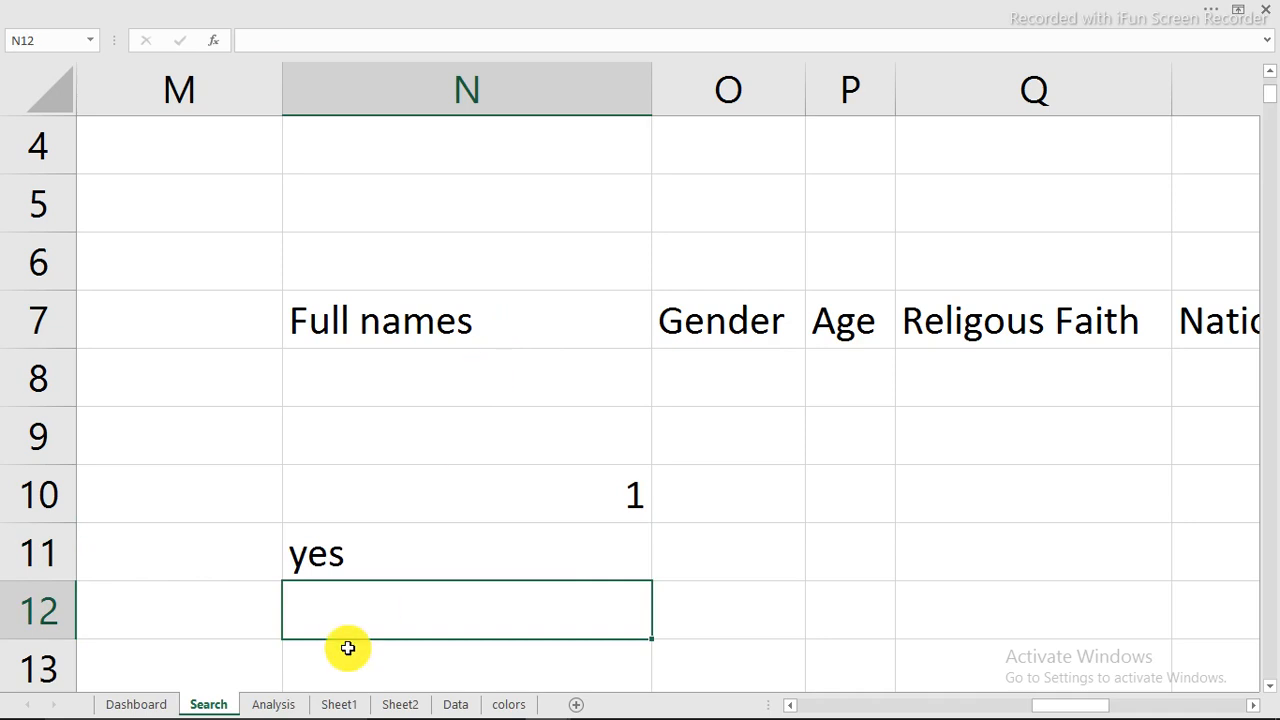
Step: Replace the Dashboard's search entry with an employee's full name, run the search and check the IF results on the Search sheet
click(148, 706)
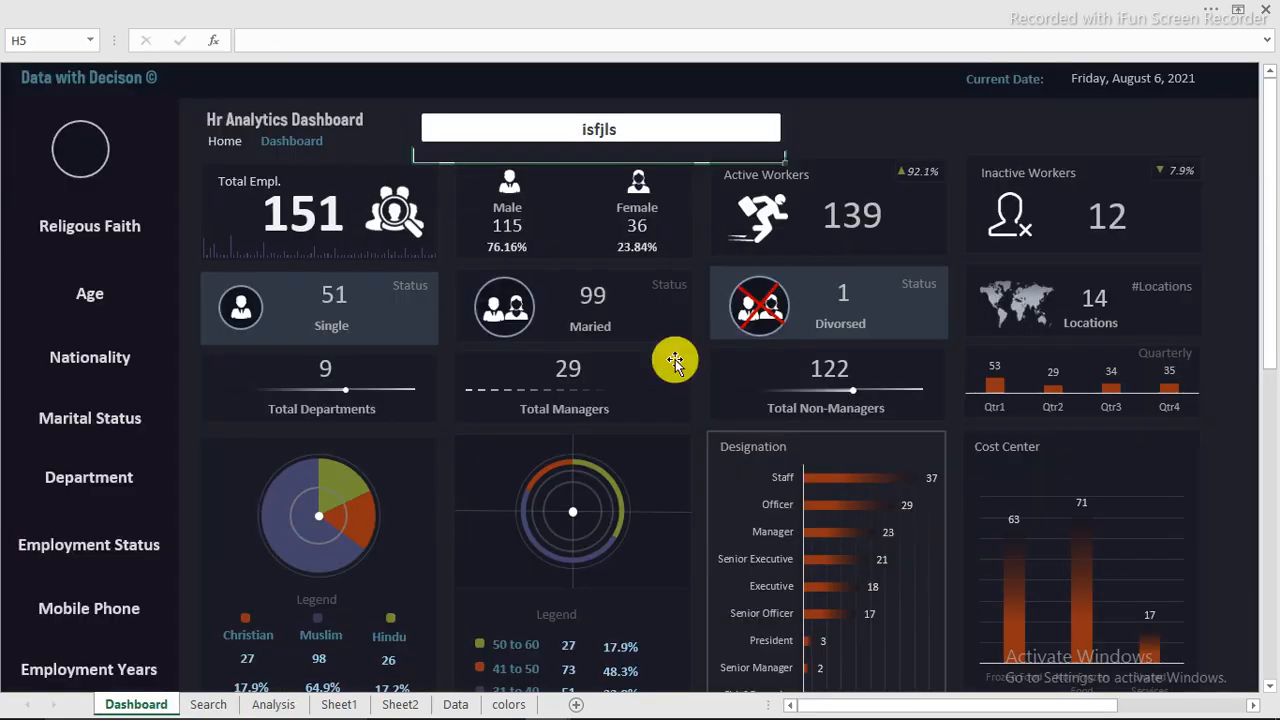
click(611, 129)
key(Delete)
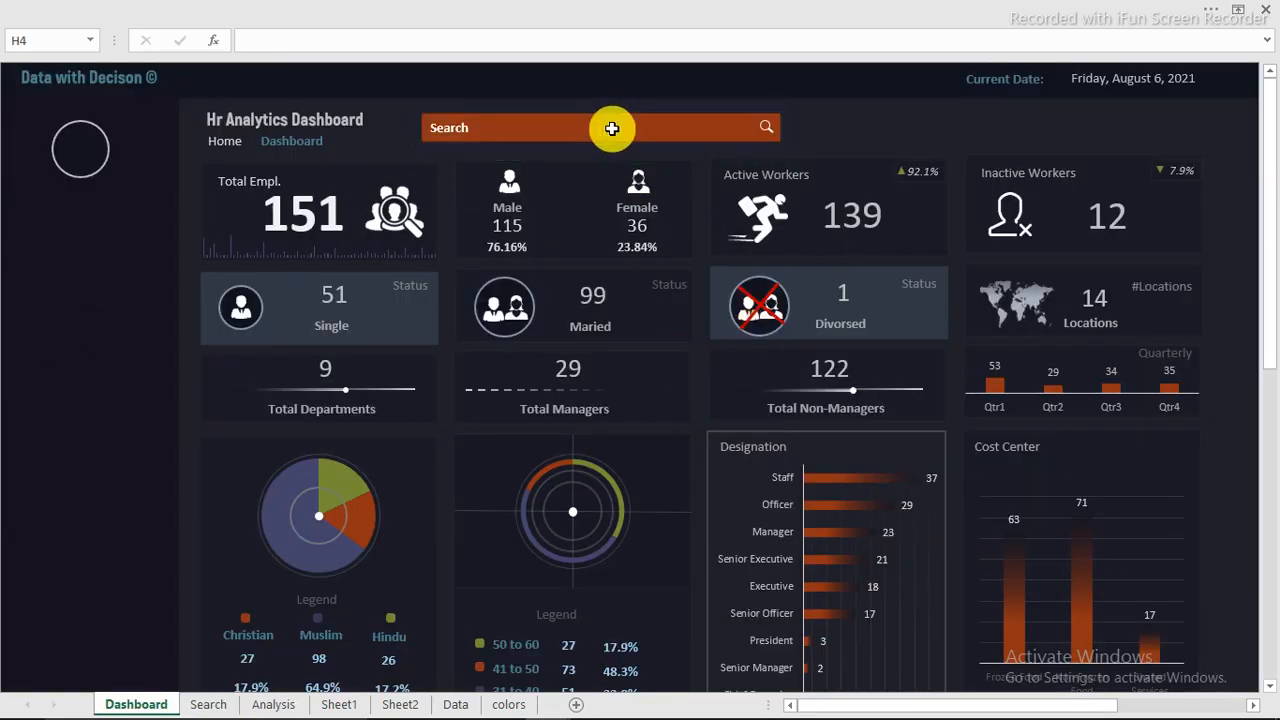
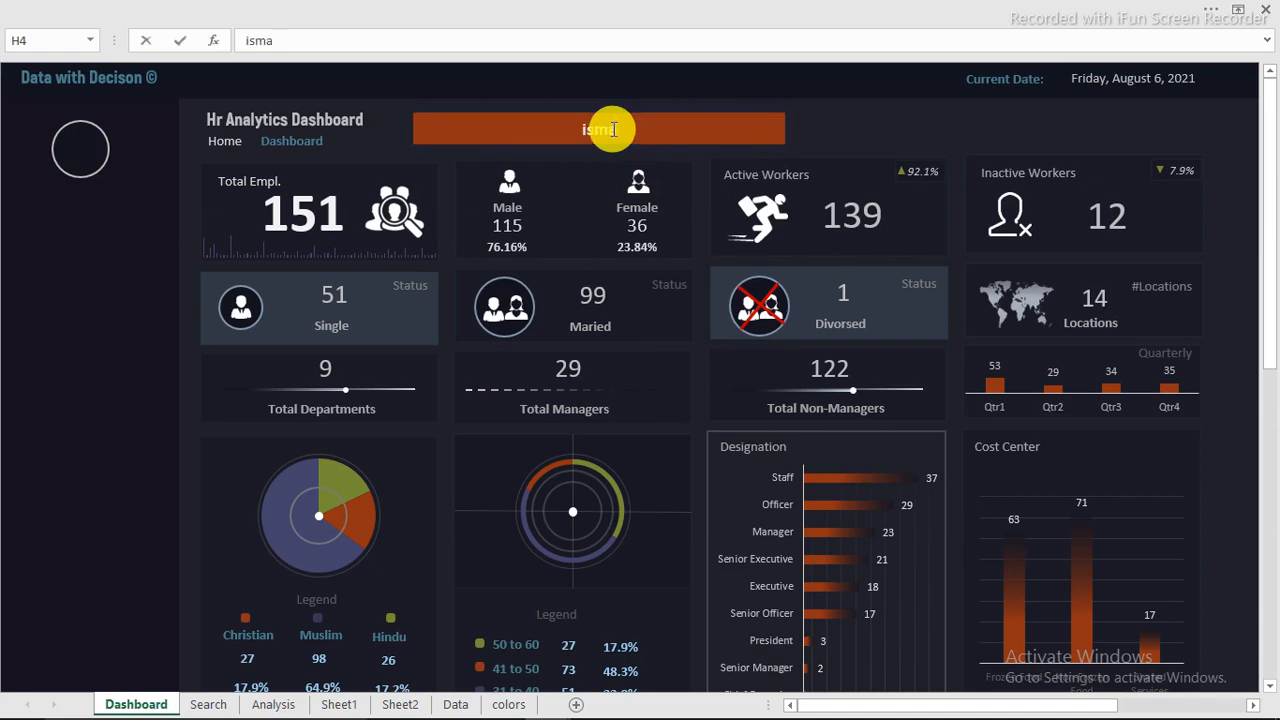
key(Return)
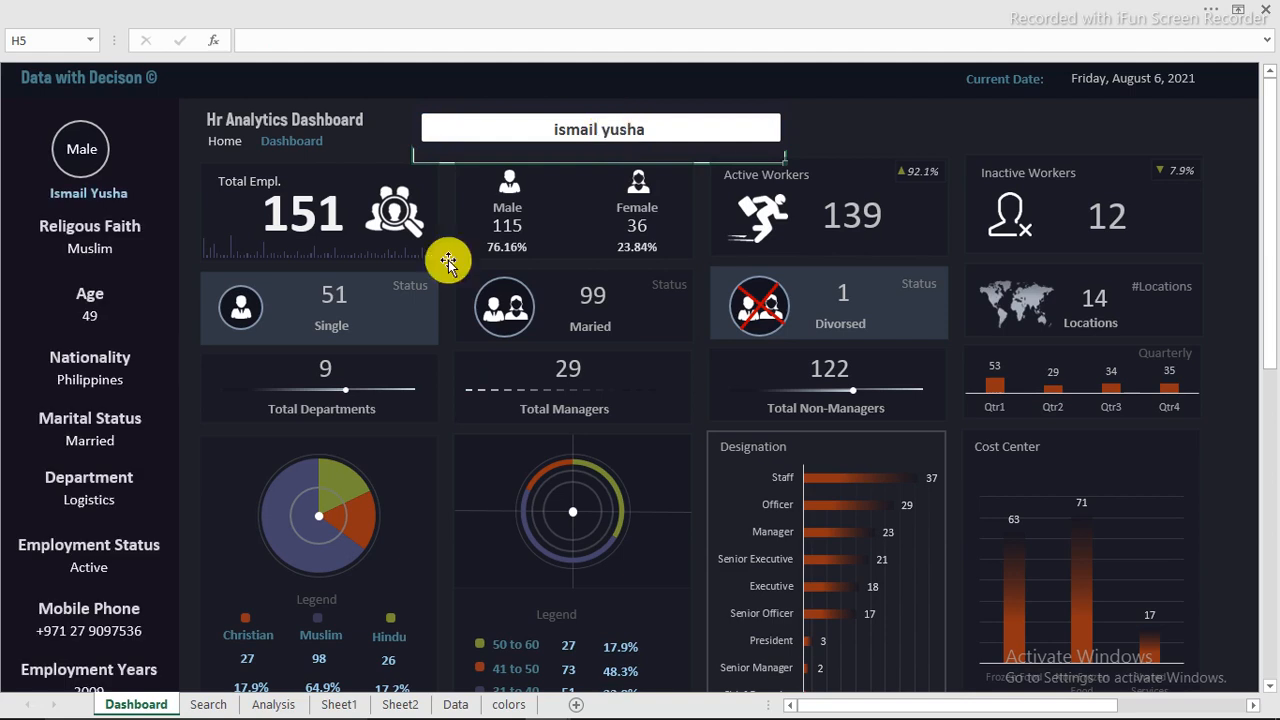
click(210, 704)
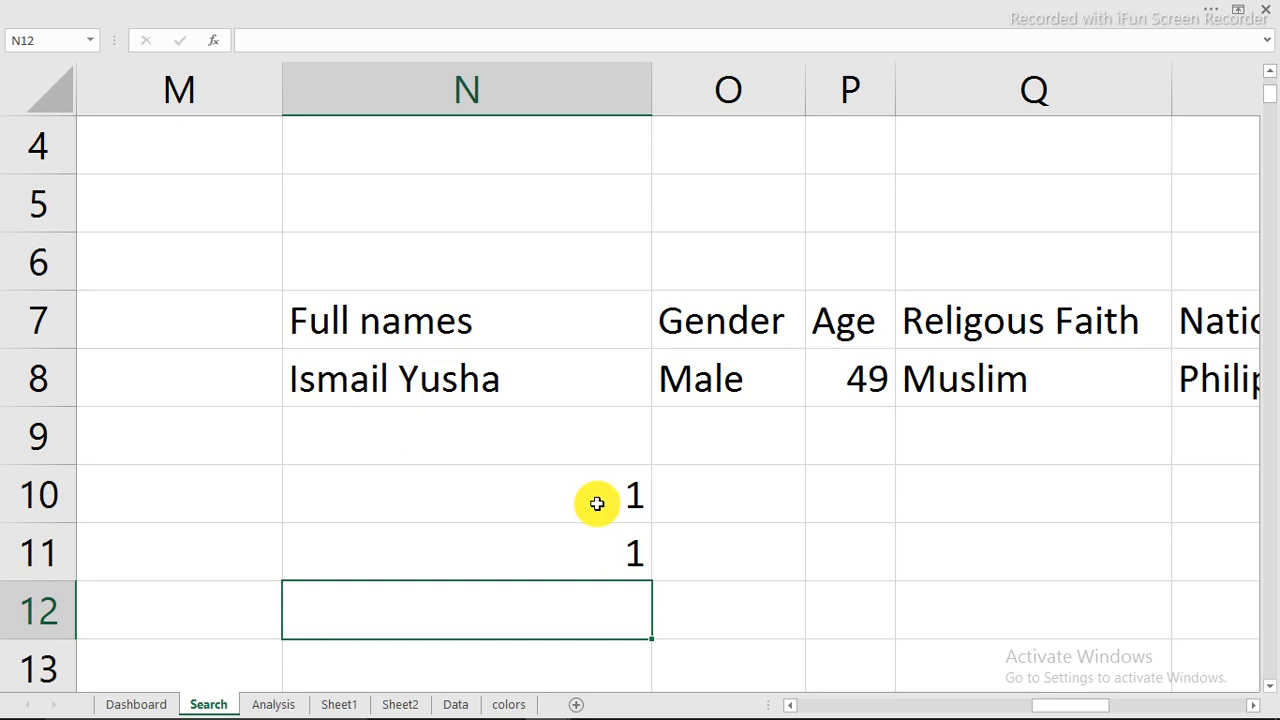
Step: Clear the Dashboard's search bar and check the N10 and N11 results on the Search sheet
click(160, 703)
click(556, 126)
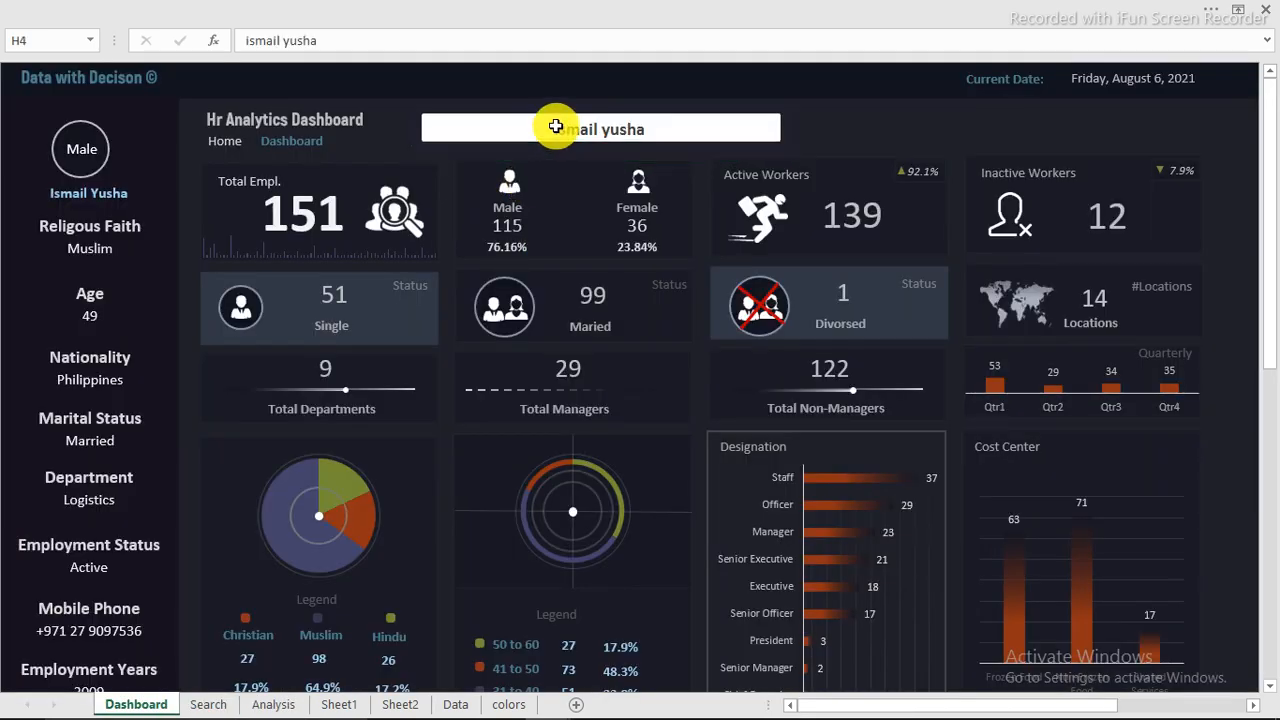
key(Delete)
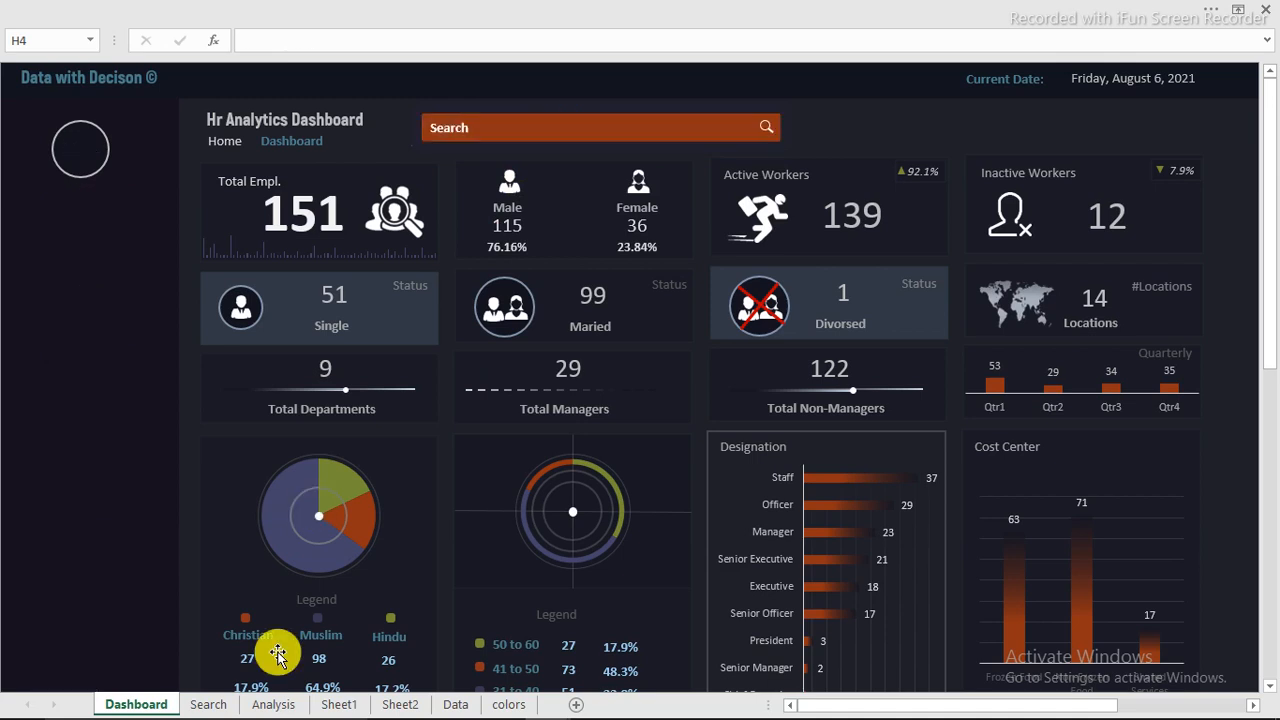
click(210, 704)
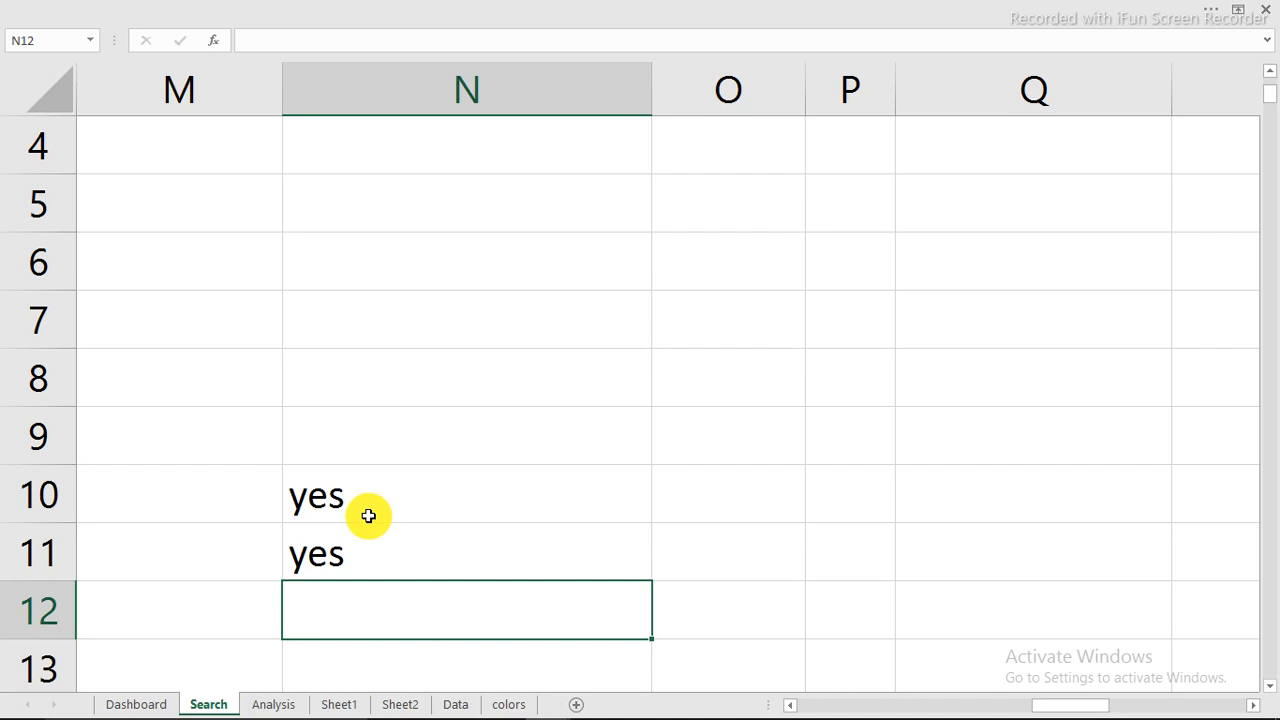
Step: Search the Dashboard for the invalid name "hfghfgh" and check how N10 and N11 respond on the Search sheet
click(140, 704)
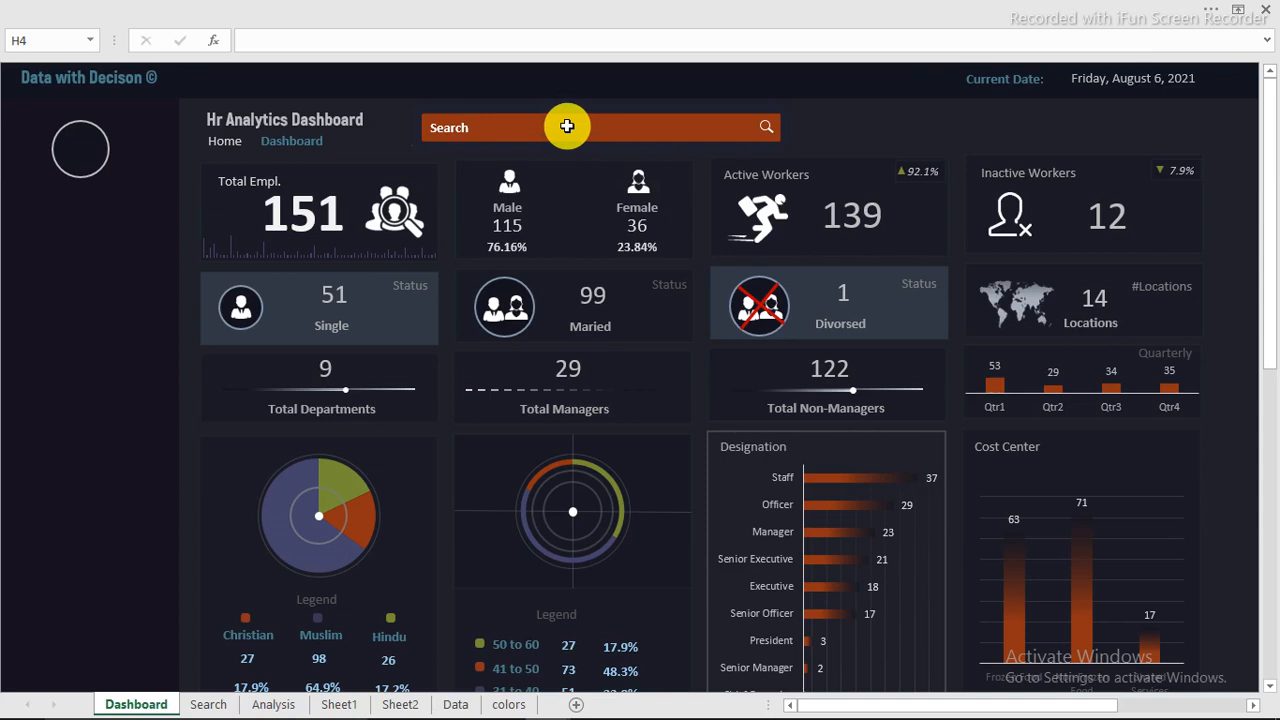
text(hfghfgh)
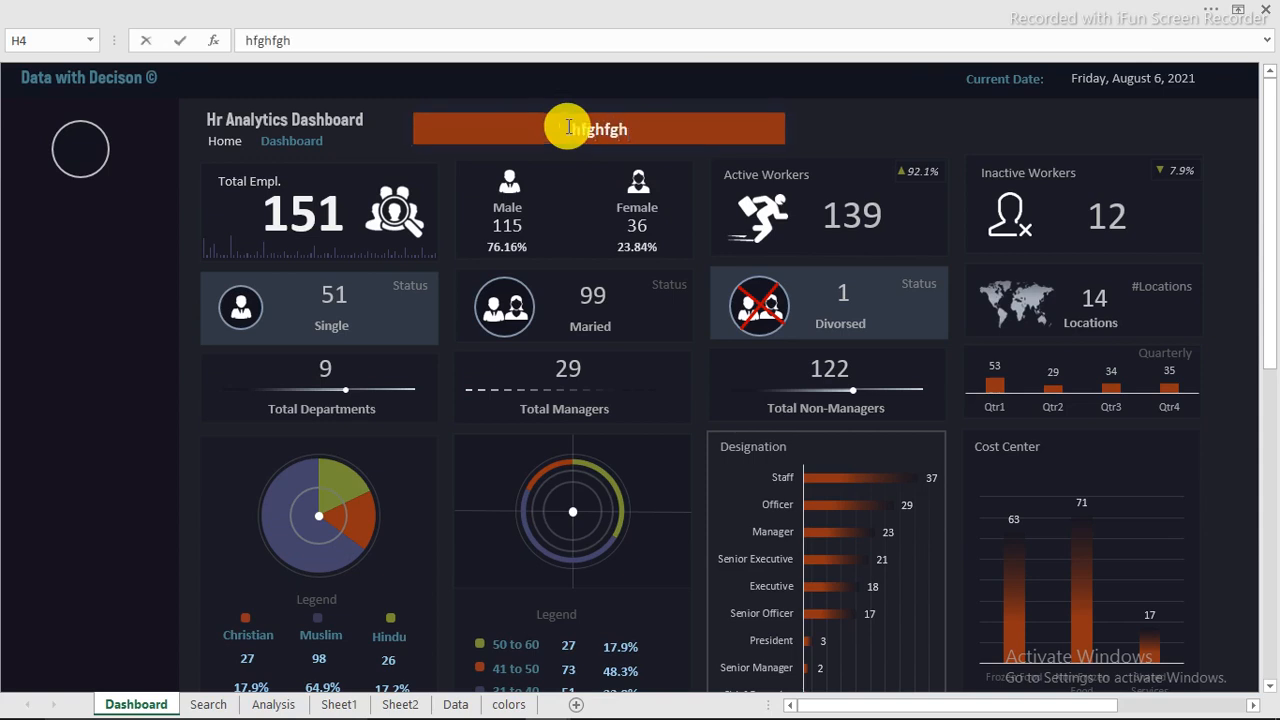
key(Return)
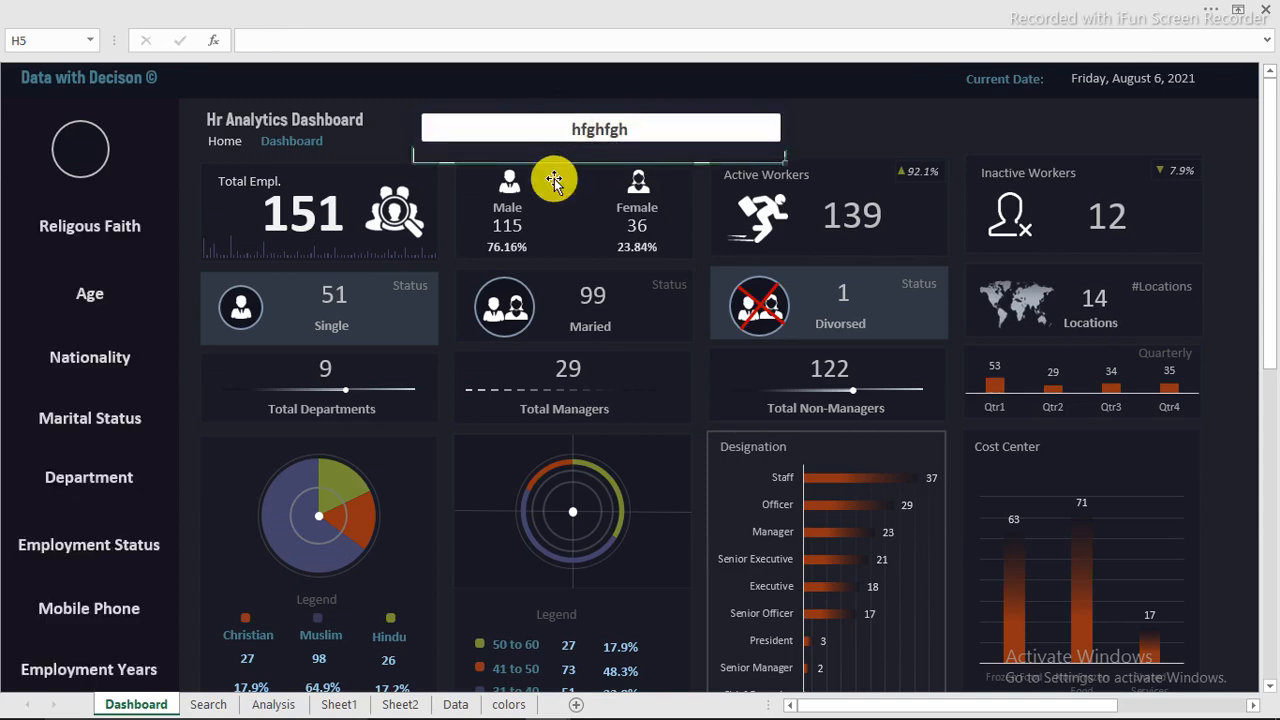
click(222, 705)
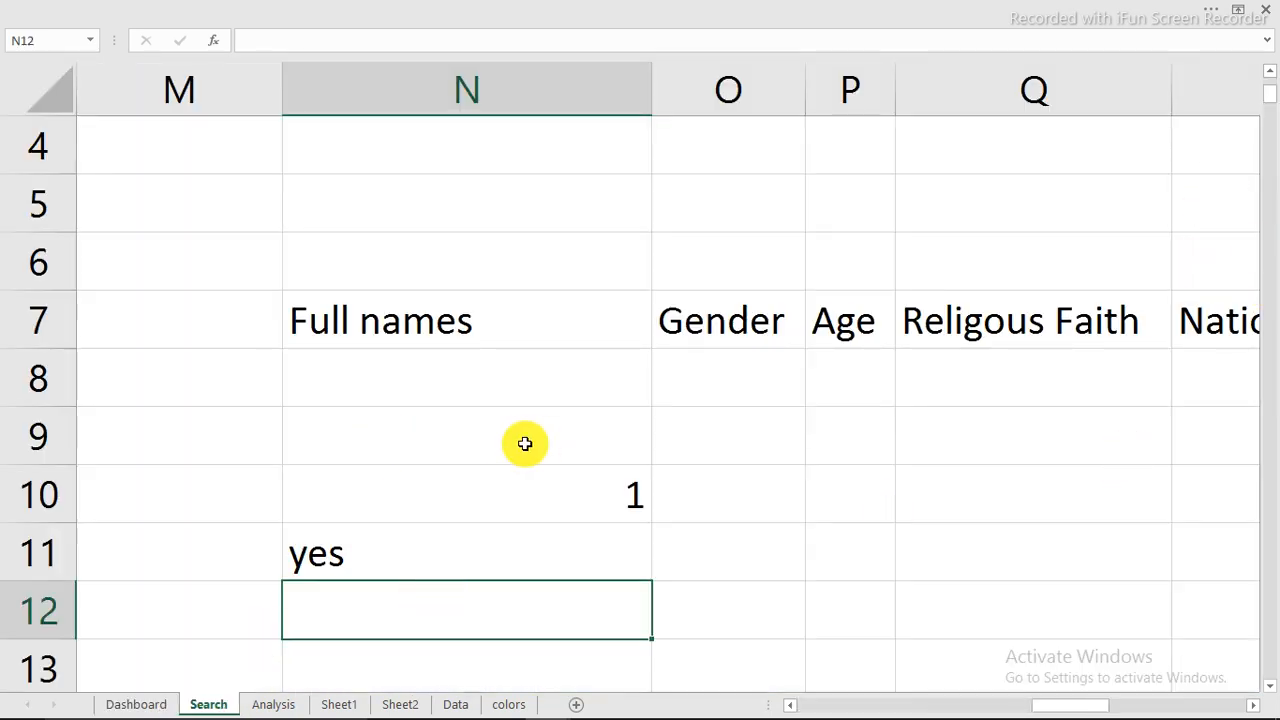
Step: Enter the comparison formula =N10=N11 in cell N12 of the Search sheet
scroll(525, 444, down, 1)
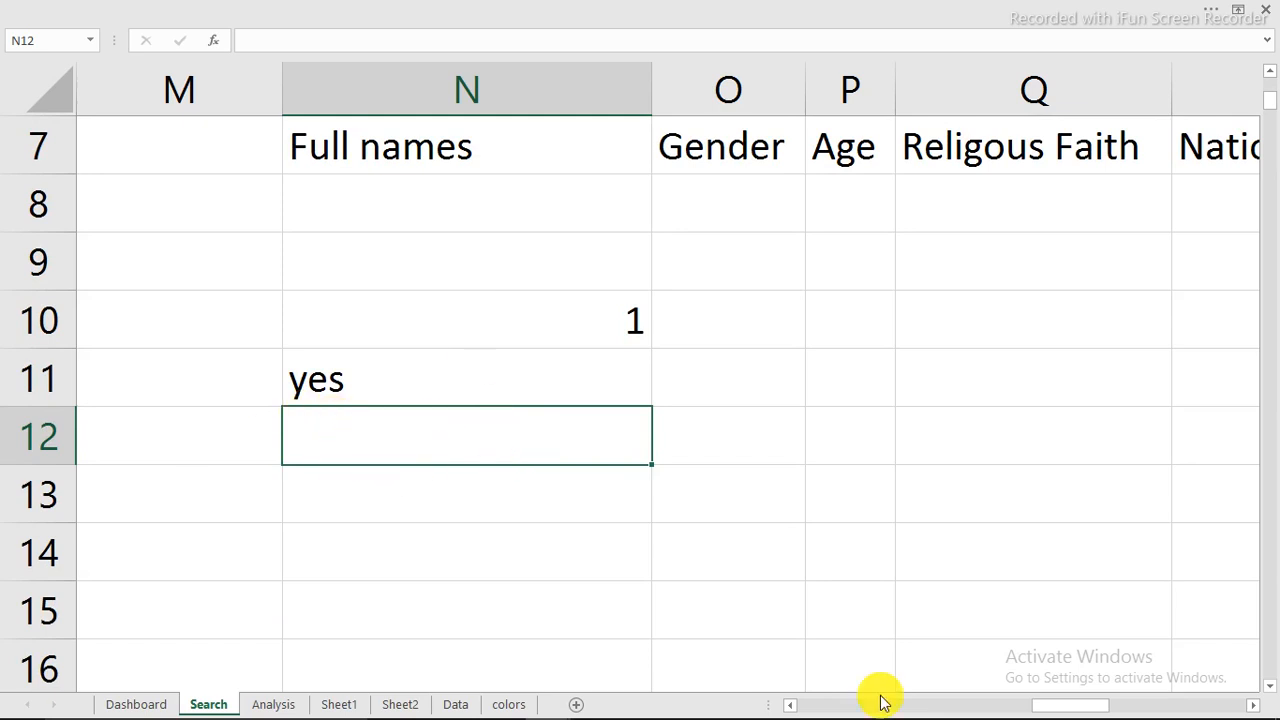
mouse_move(1023, 705)
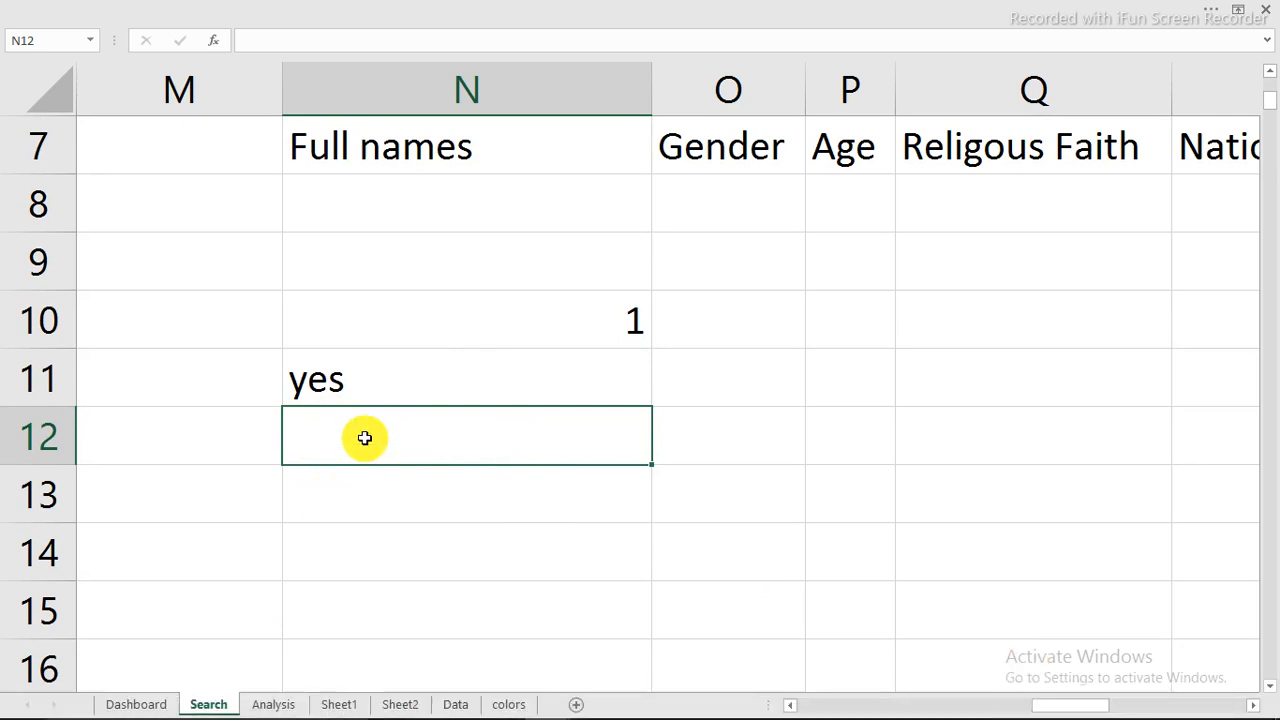
text(=)
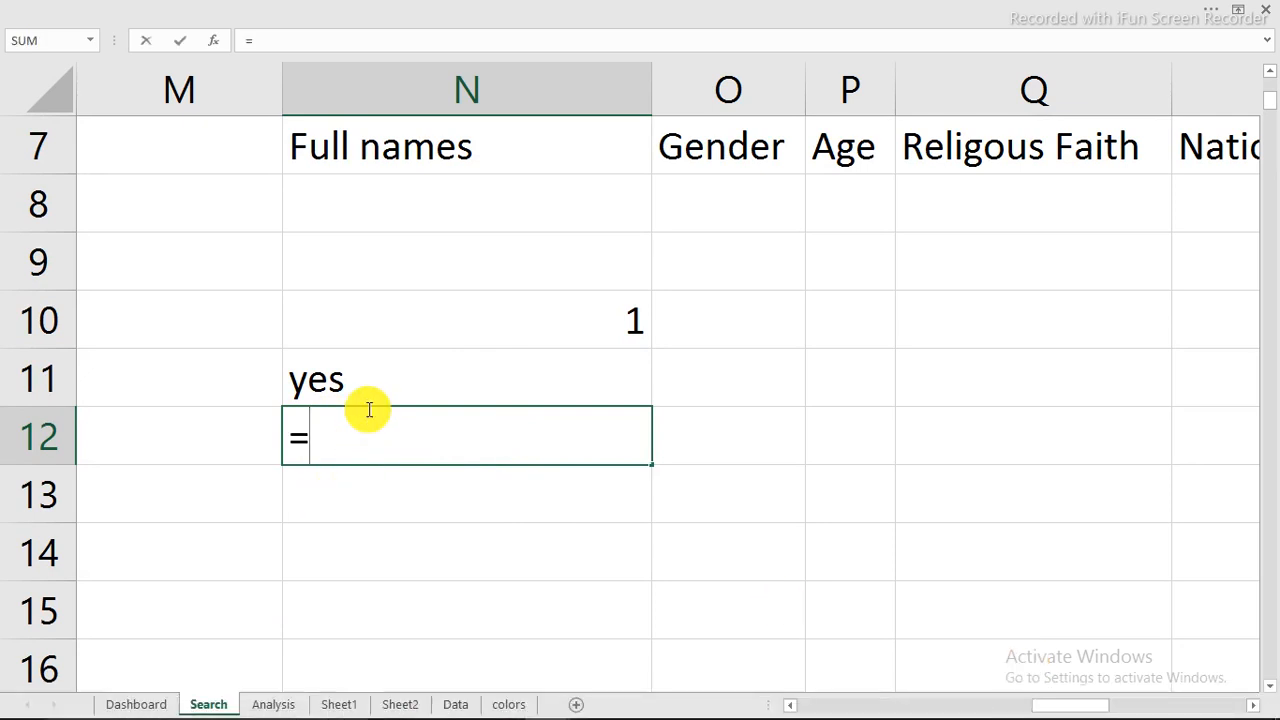
click(380, 324)
text(=)
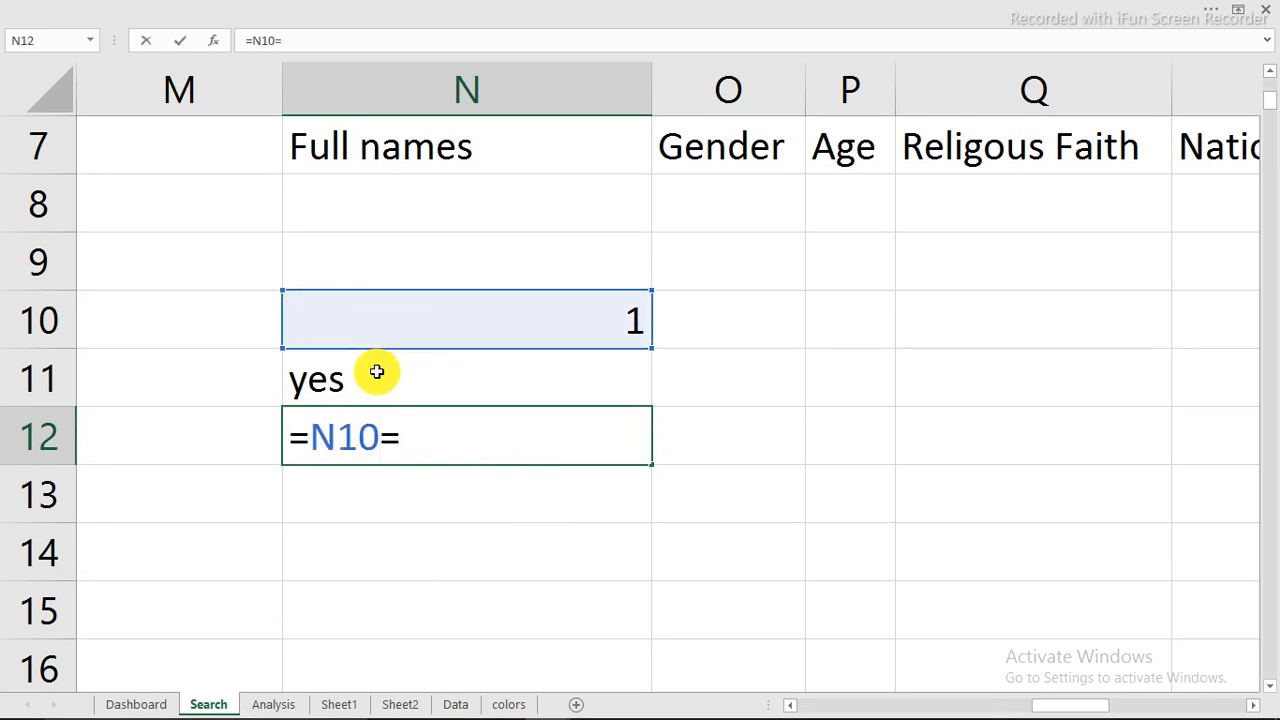
click(376, 372)
key(Return)
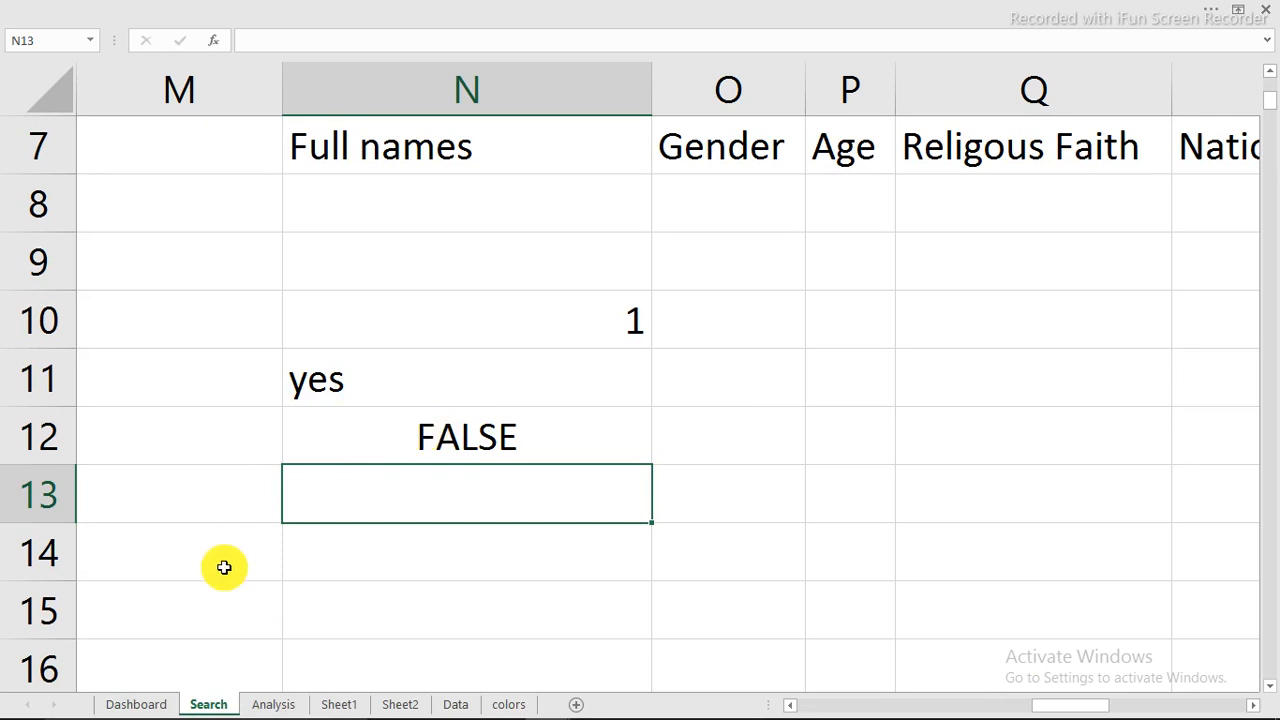
Step: Replace the invalid Dashboard search with an employee's full name, run it and check the N12 comparison on the Search sheet
click(136, 705)
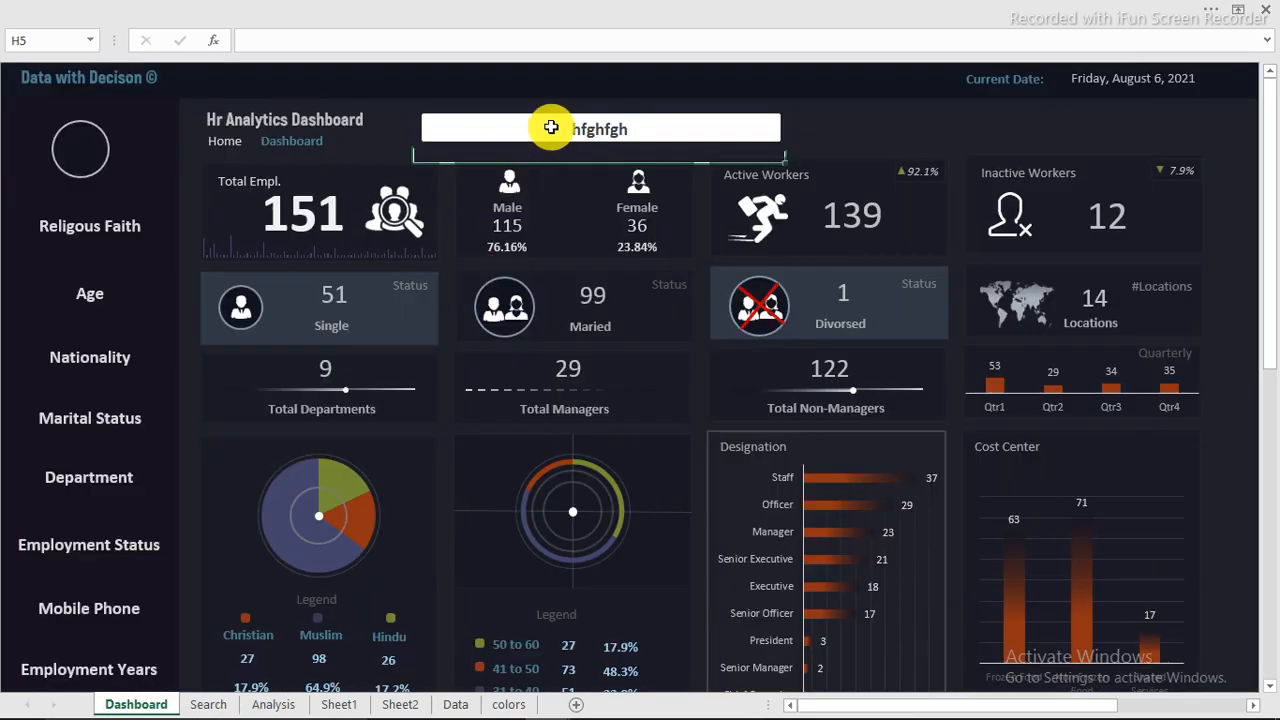
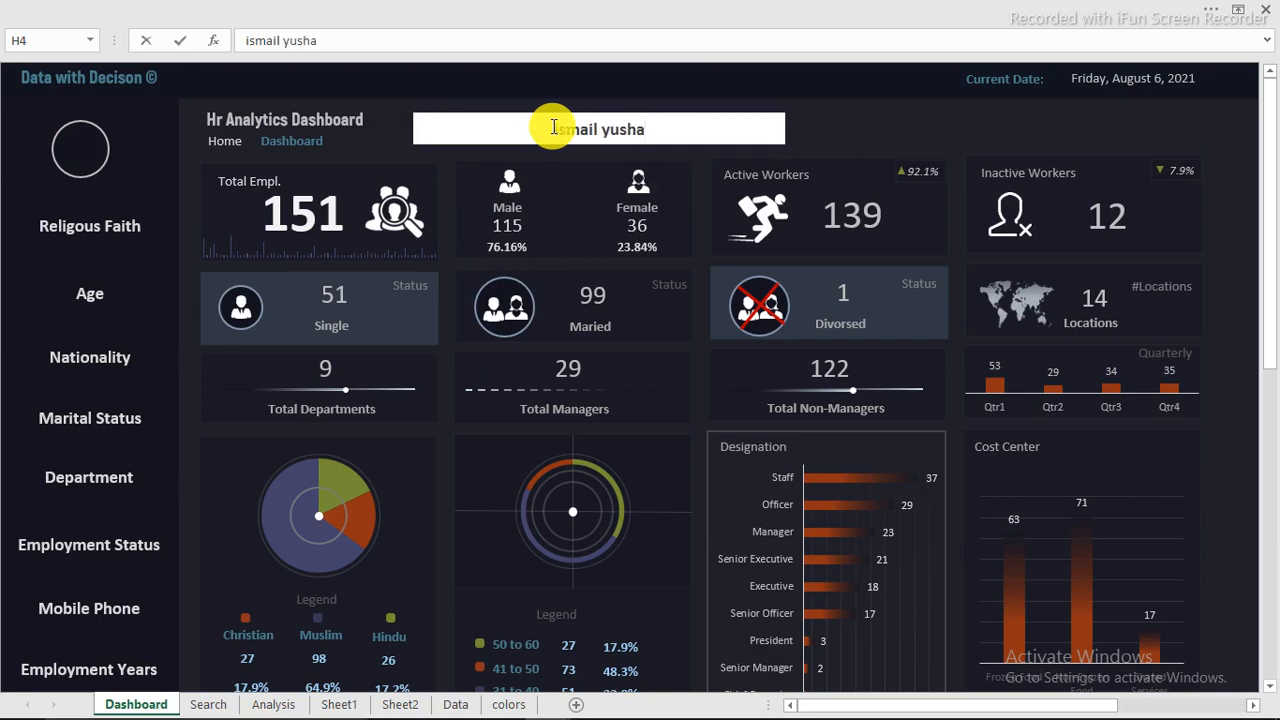
key(Return)
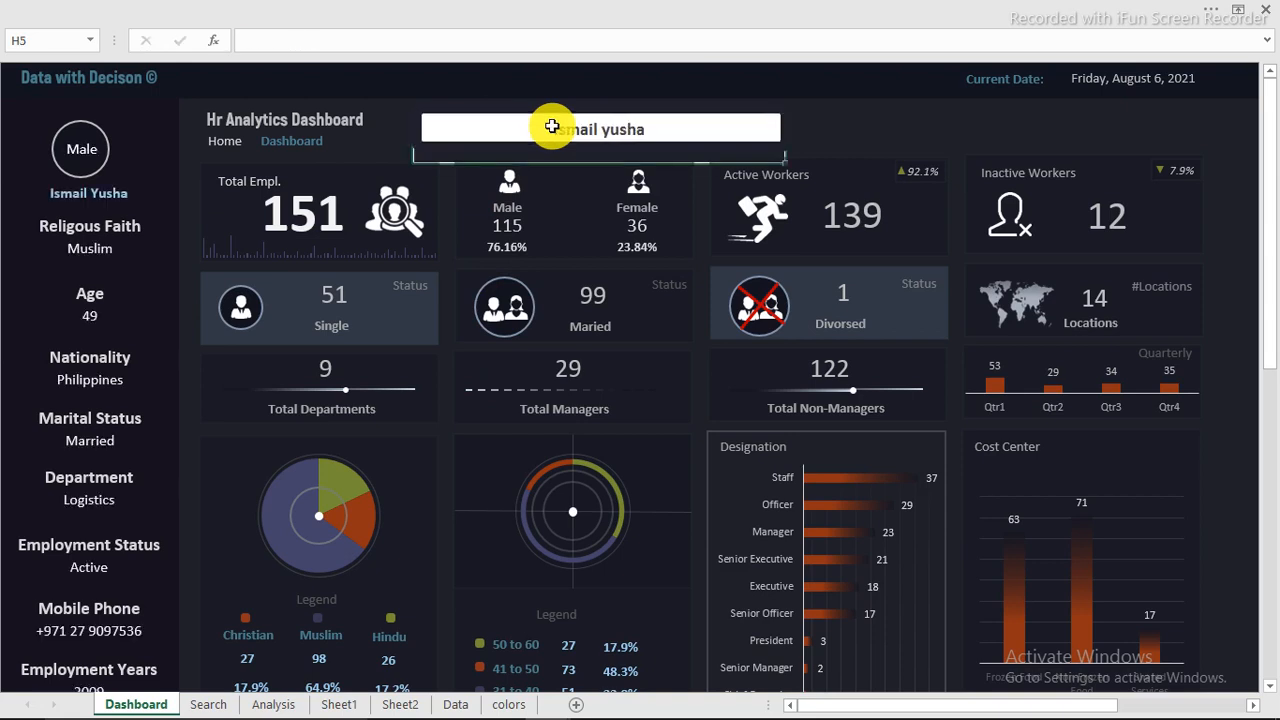
click(209, 704)
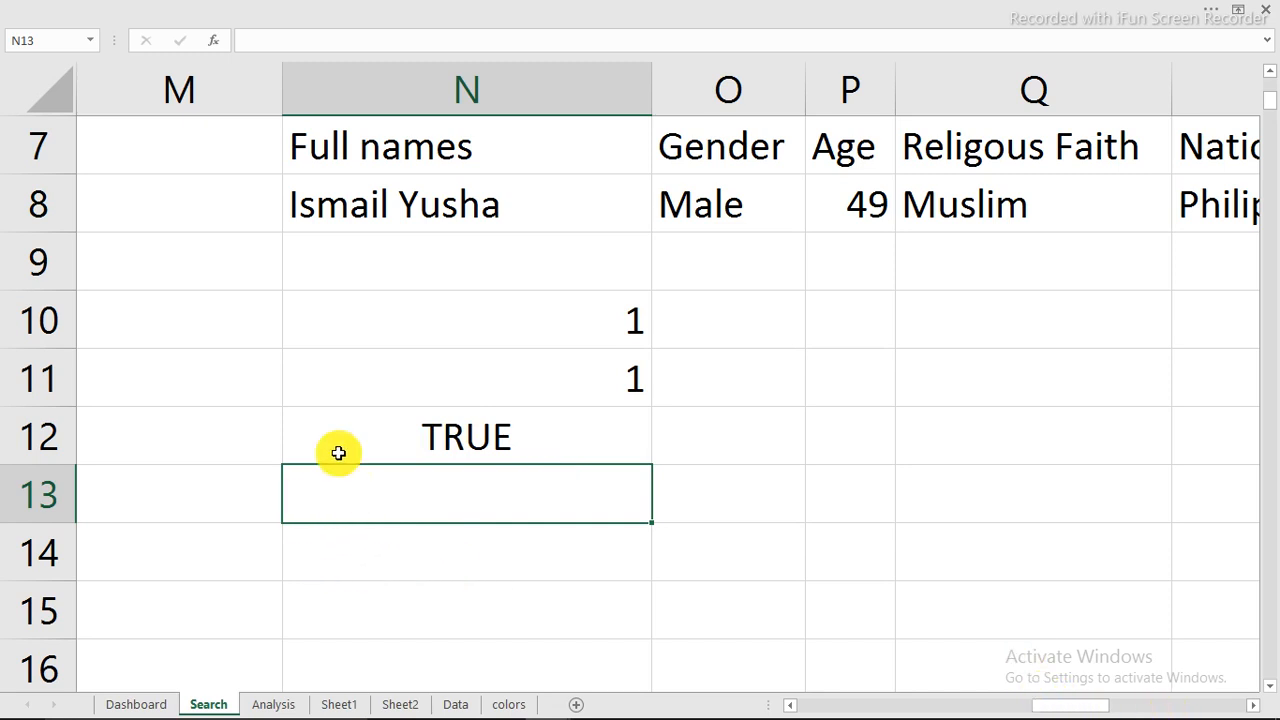
Step: Enter the formula =IF(N12=TRUE,"","Employee not found, retry") in cell N13 of the Search sheet
text(=if)
key(Tab)
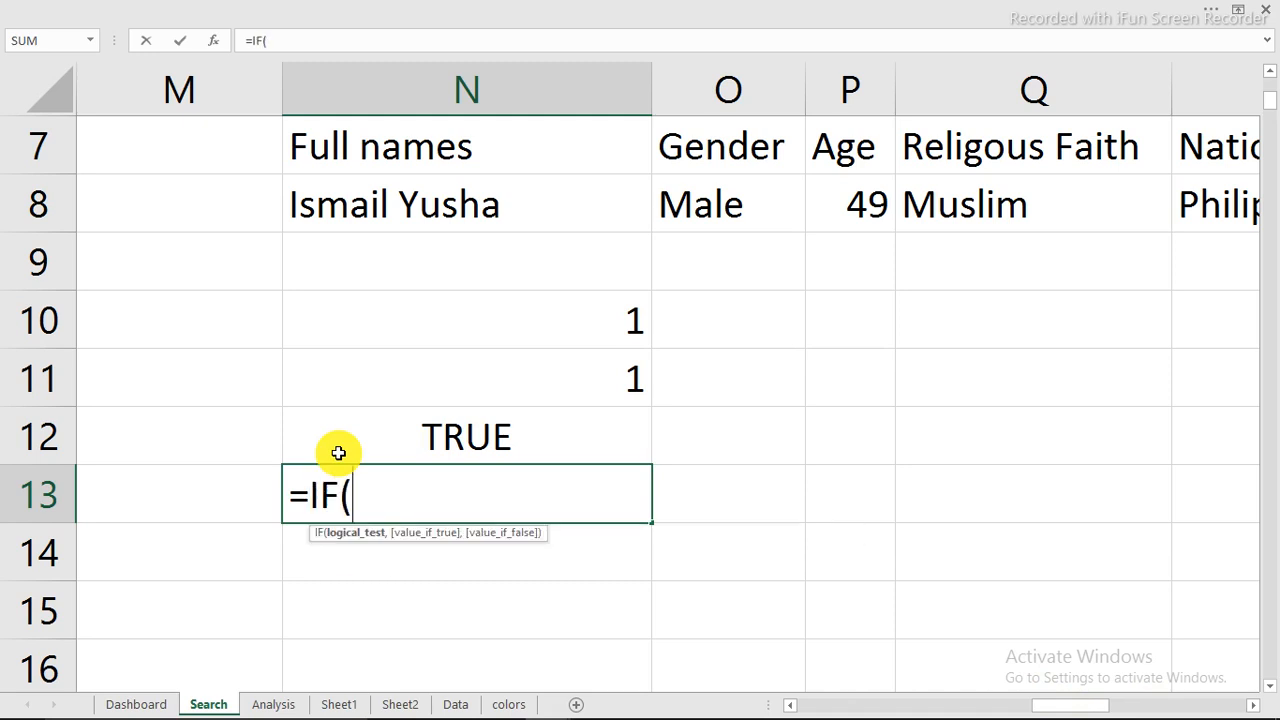
click(414, 449)
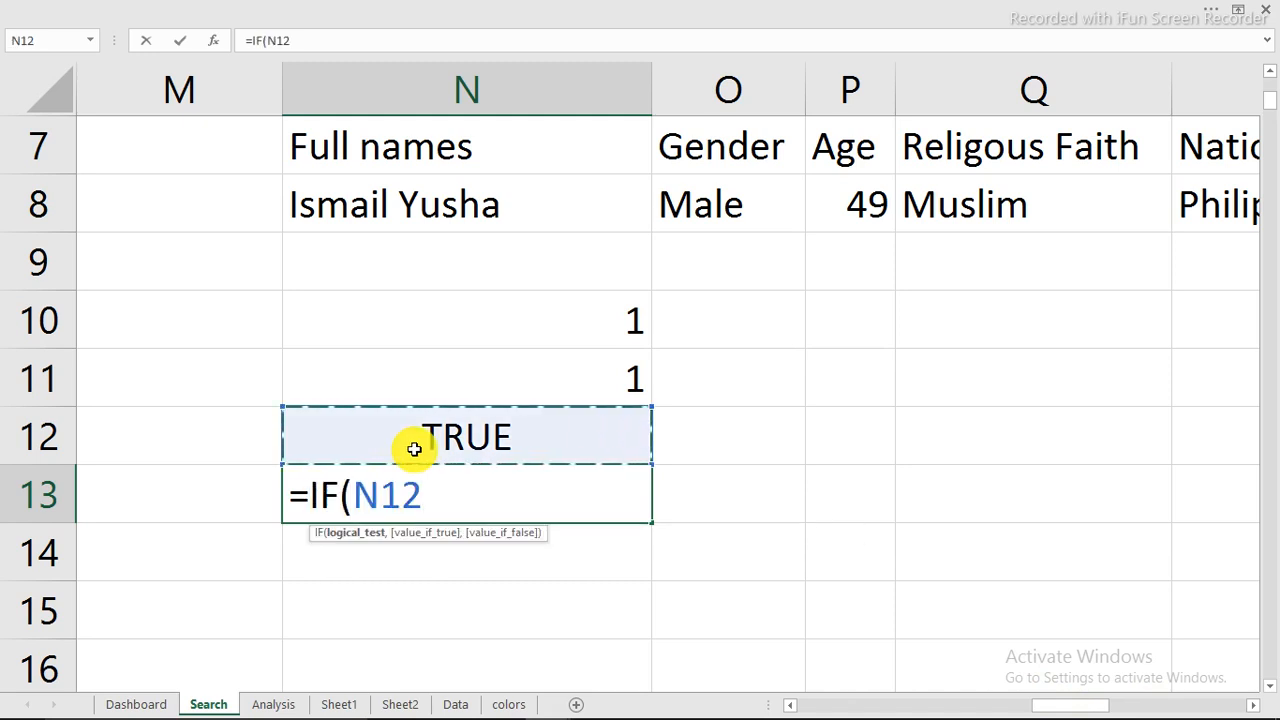
text(=r)
key(BackSpace)
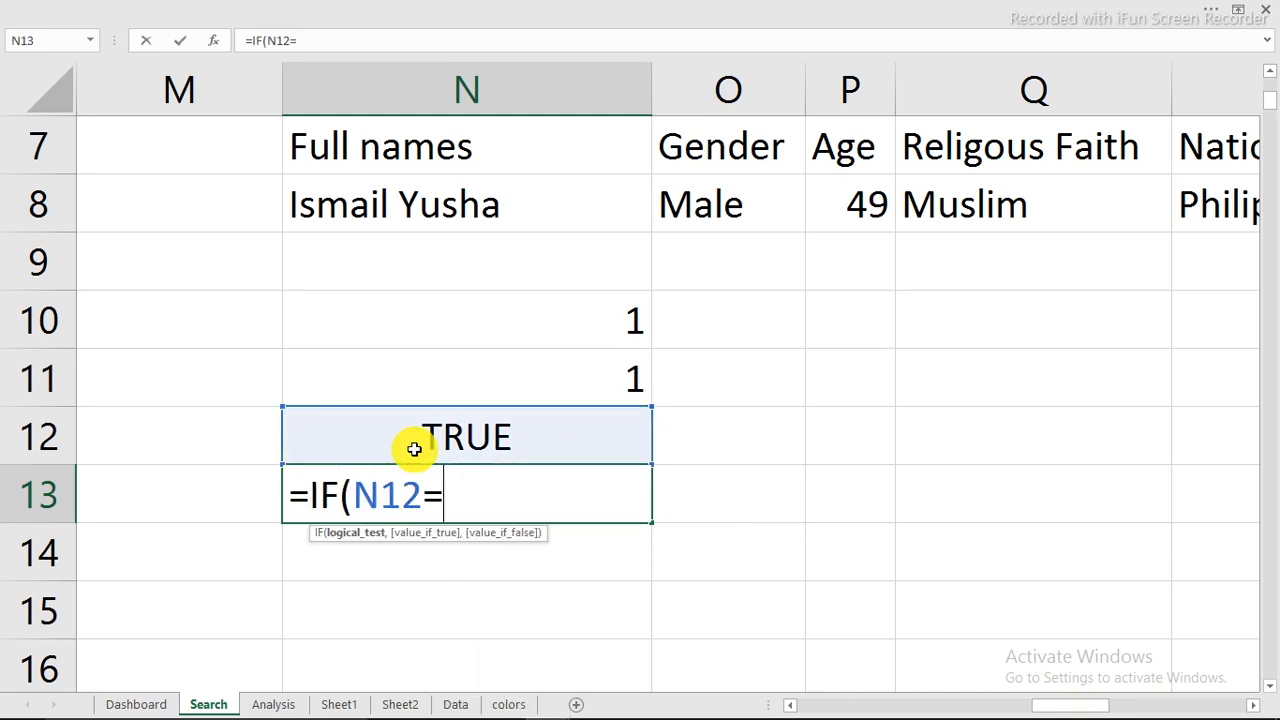
text(tru)
key(Tab)
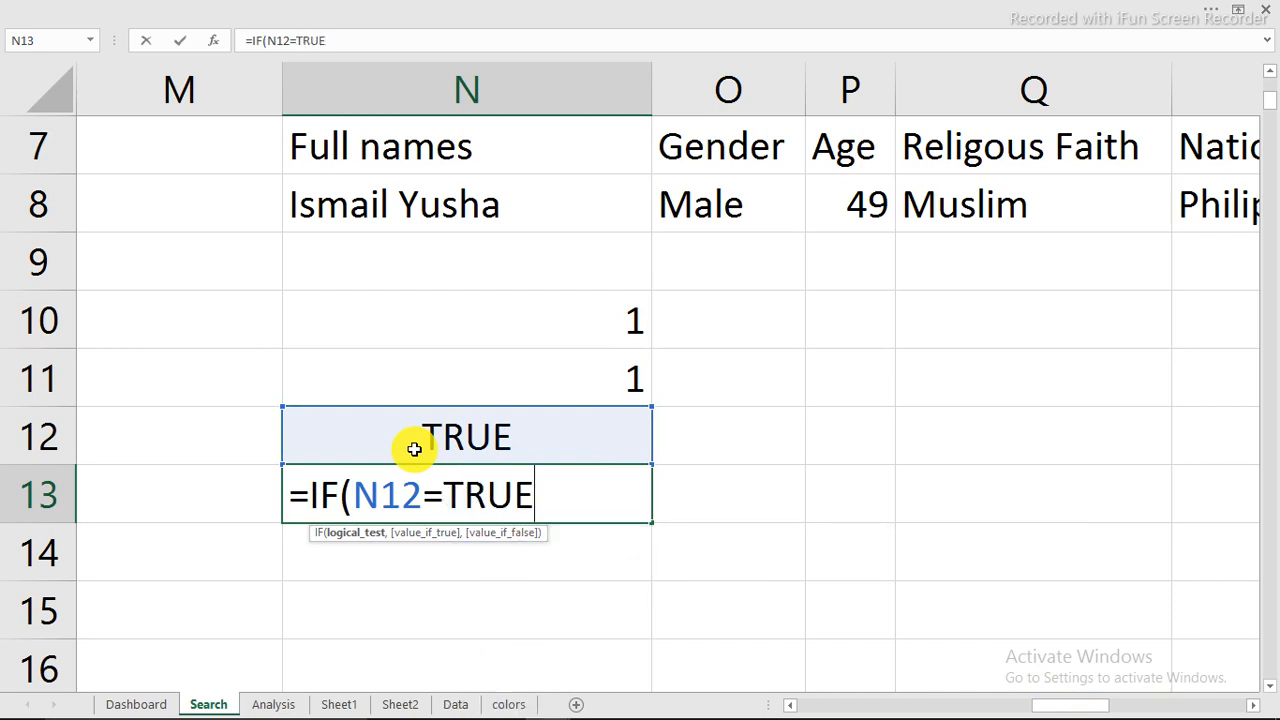
text(,"")
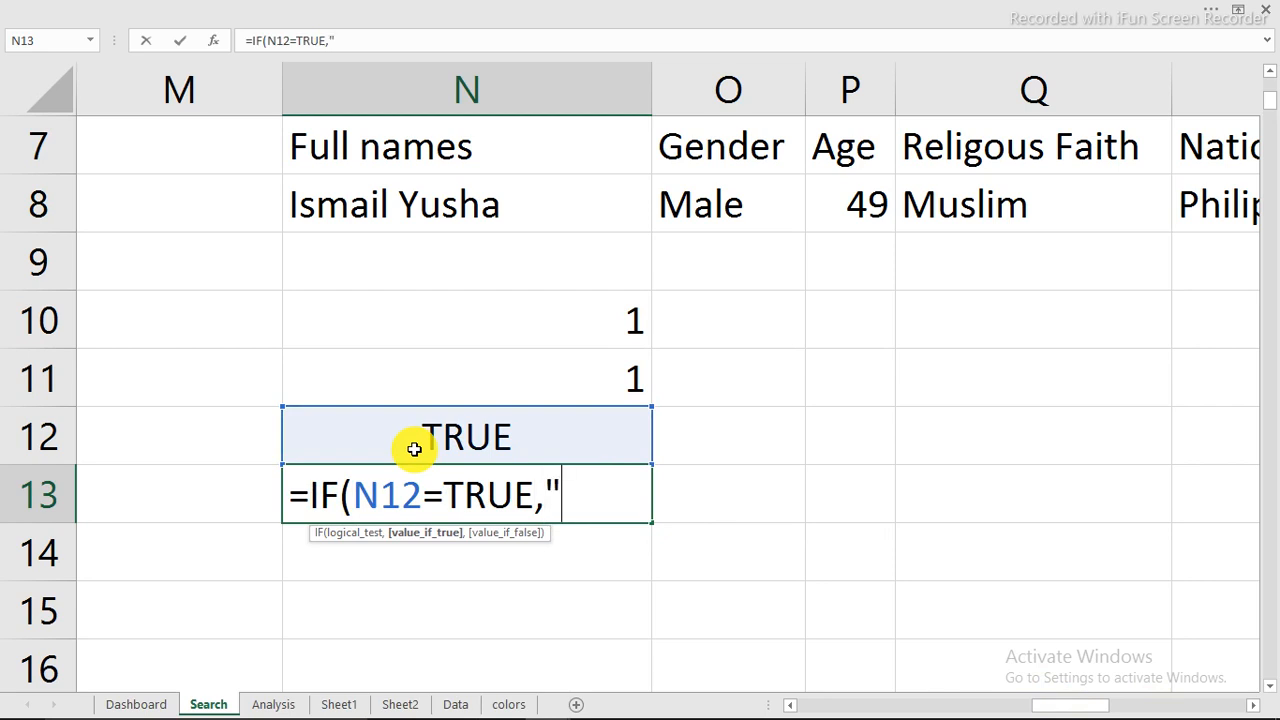
text(,)
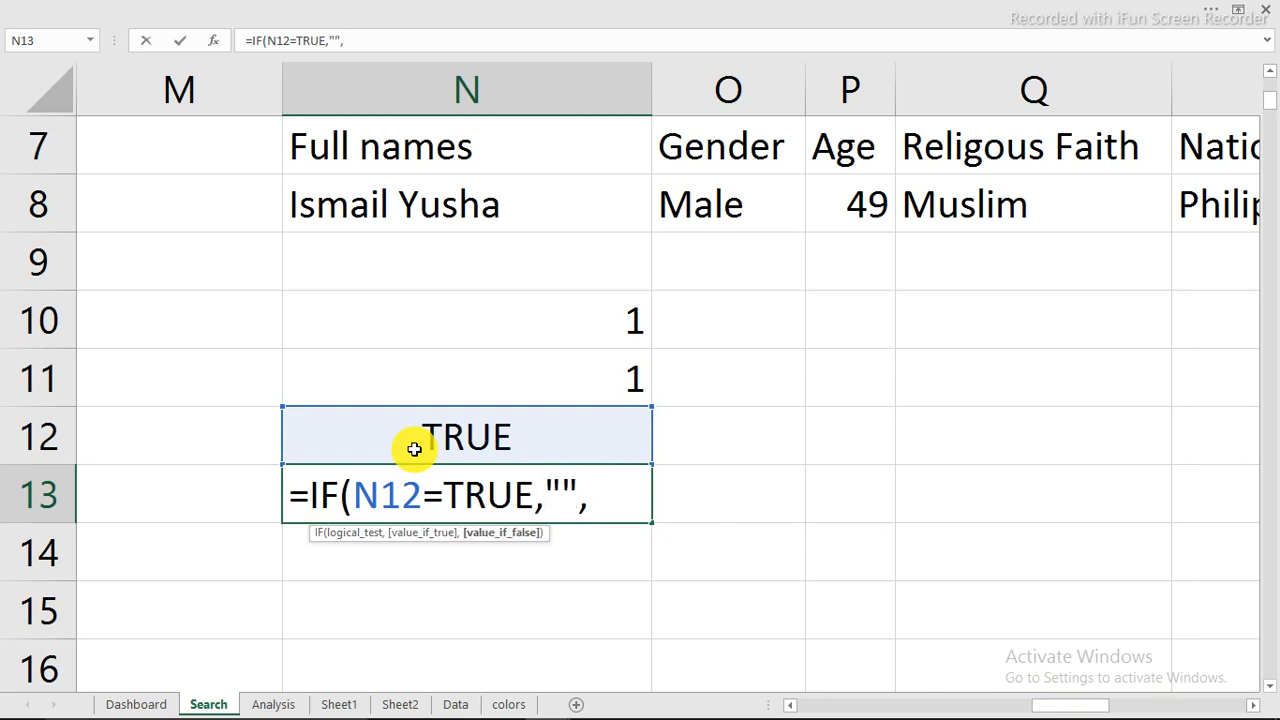
text("Employee not found, retry)
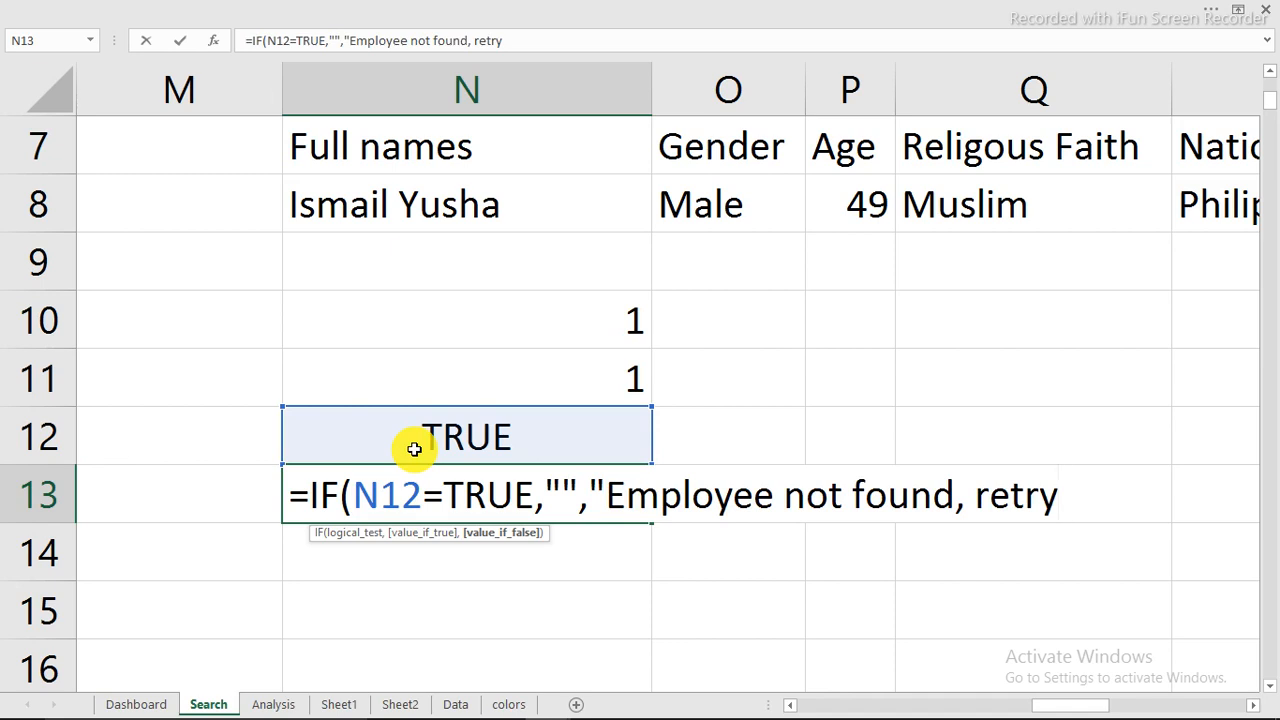
text("))
key(Return)
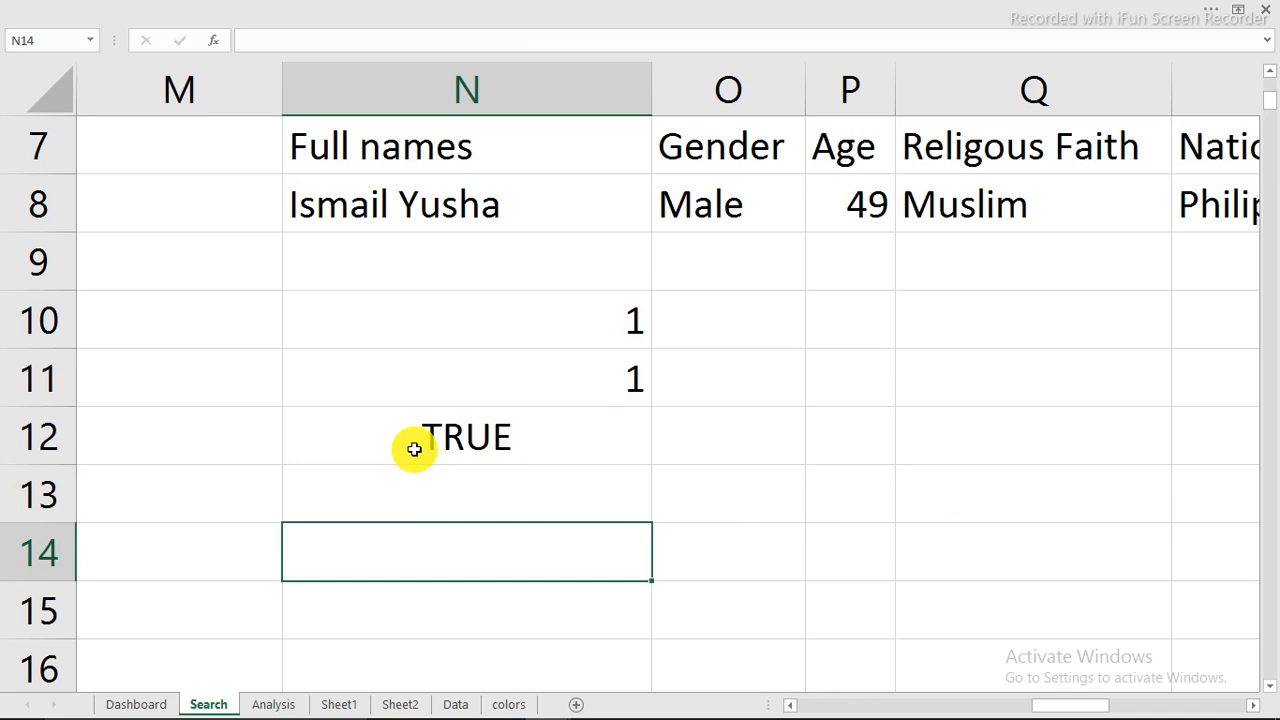
Step: Clear the Dashboard's search bar and check the N13 message cell on the Search sheet
click(141, 704)
click(620, 128)
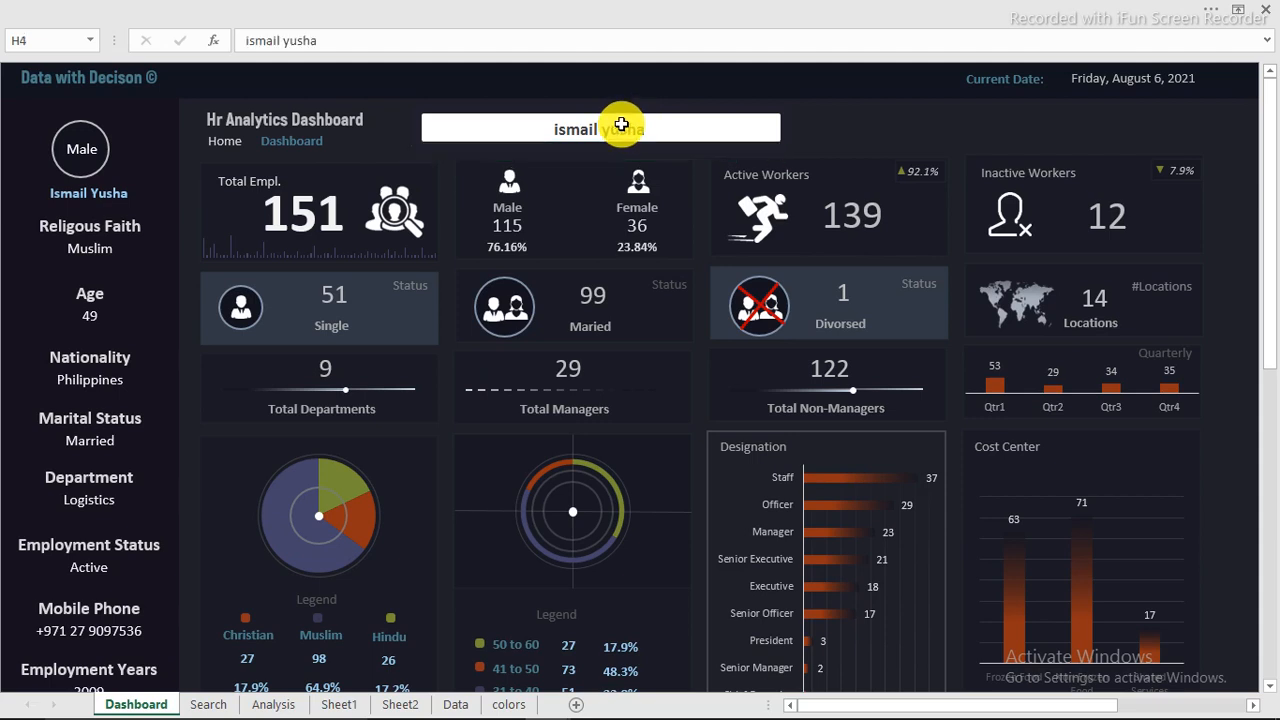
key(Delete)
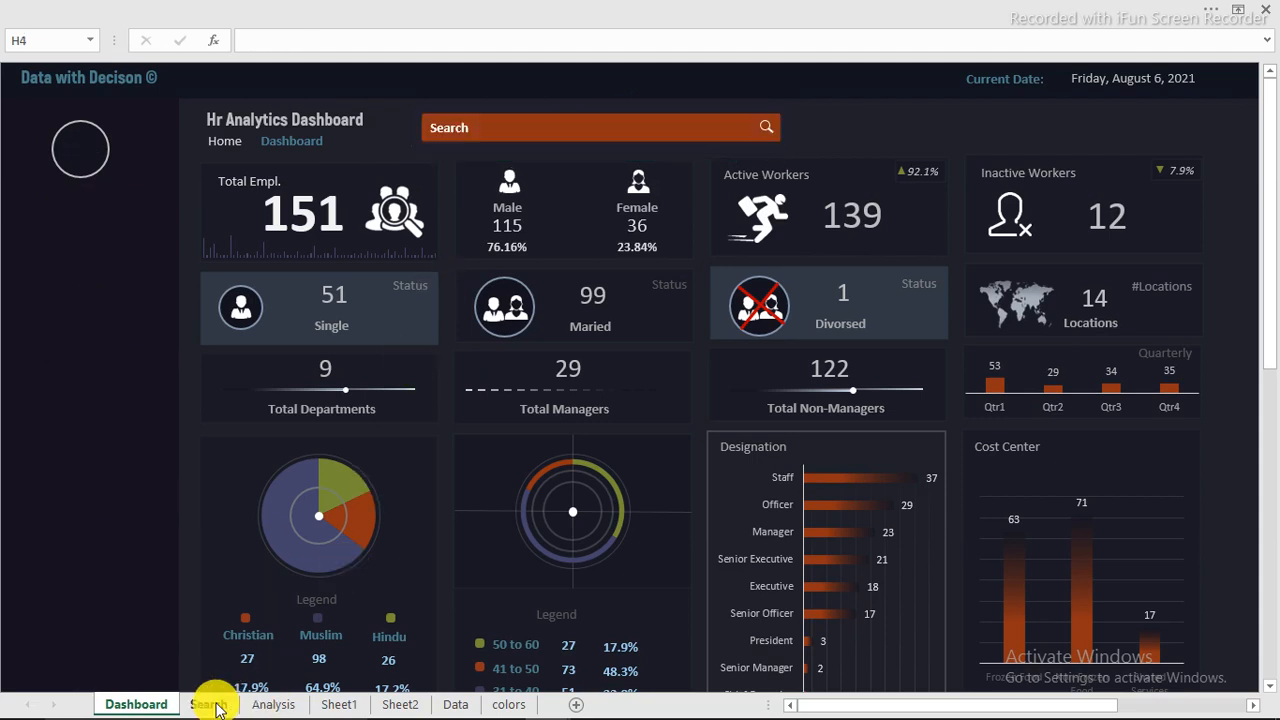
click(208, 704)
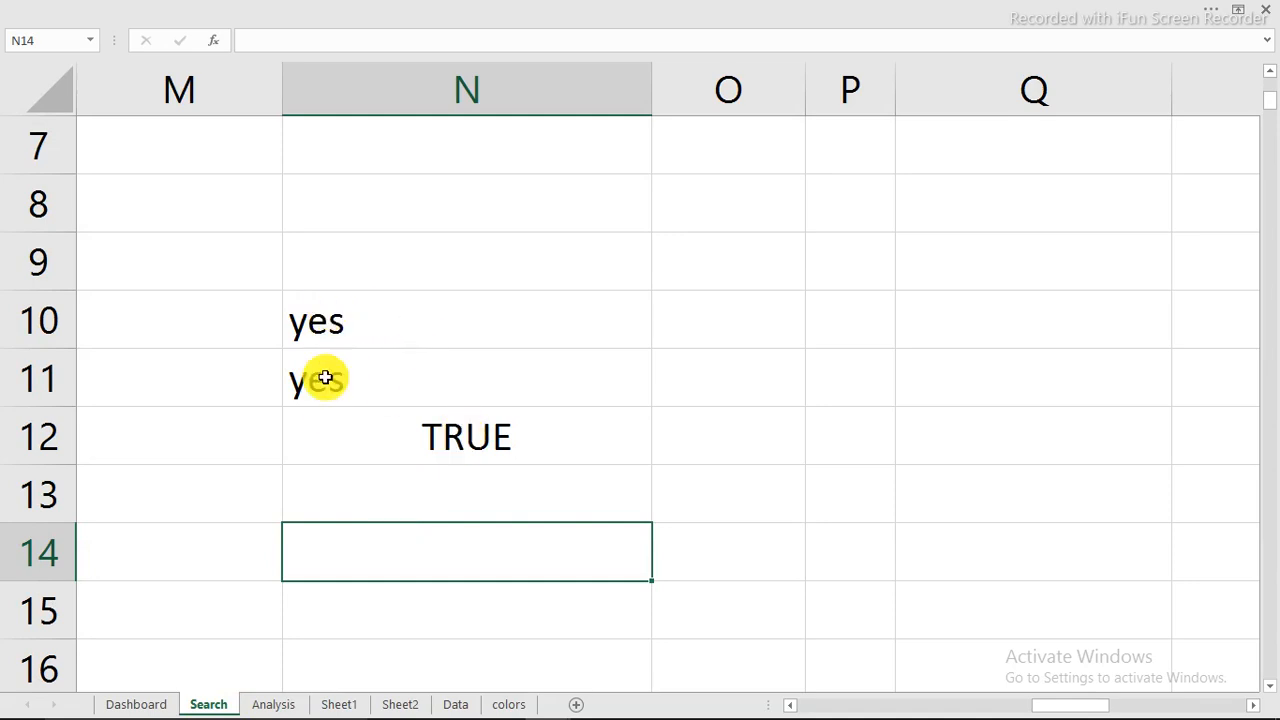
Step: Search the Dashboard for the invalid name "jghjg" and check the N13 message cell on the Search sheet
click(149, 700)
click(545, 127)
text(jghjg)
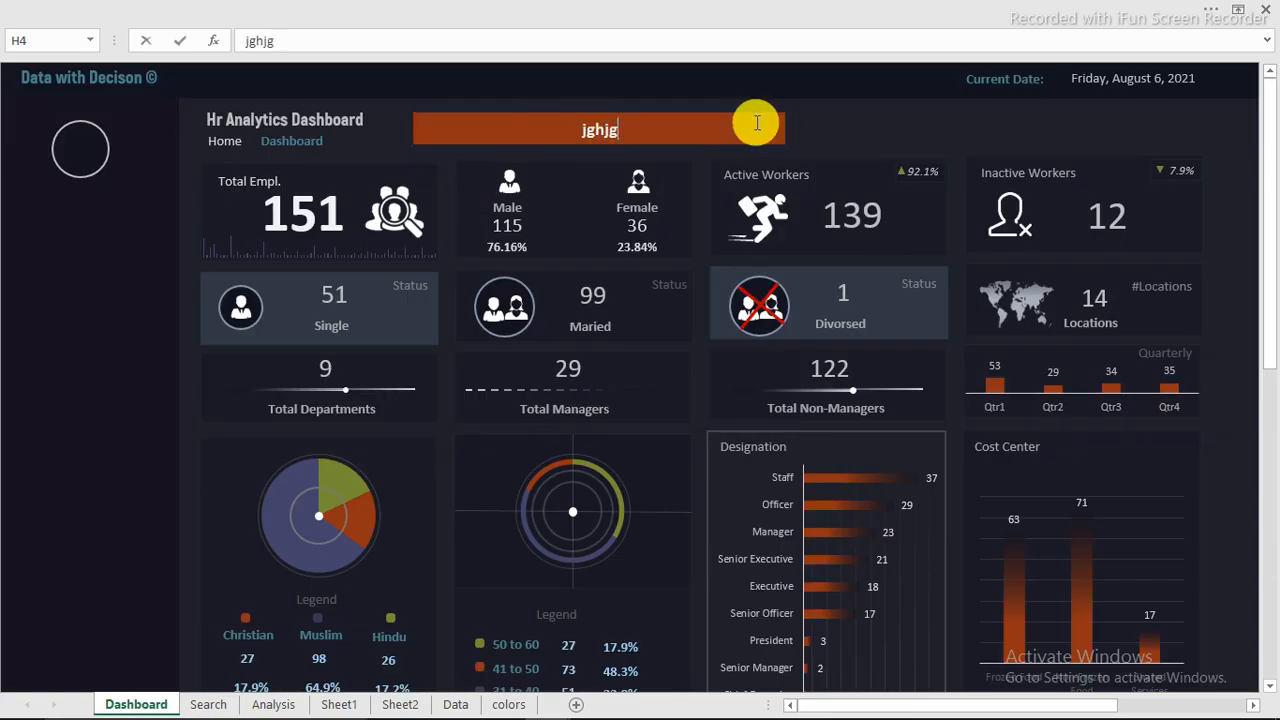
click(851, 118)
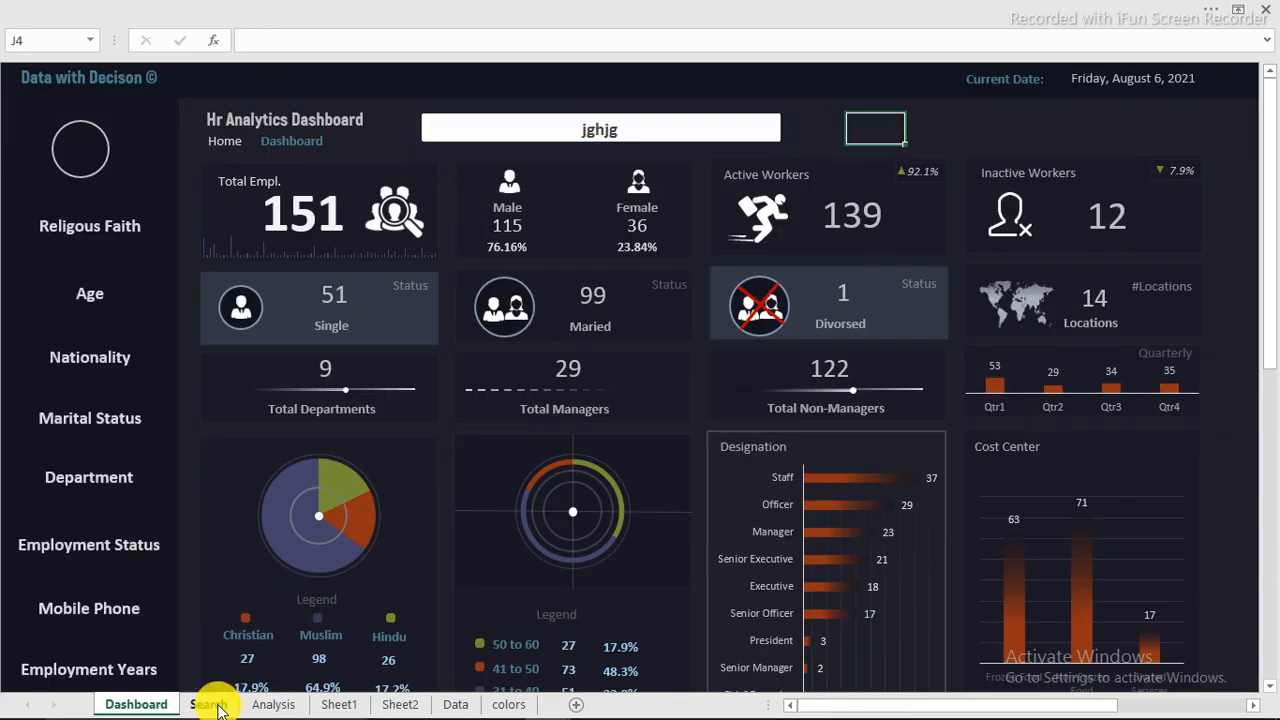
click(208, 704)
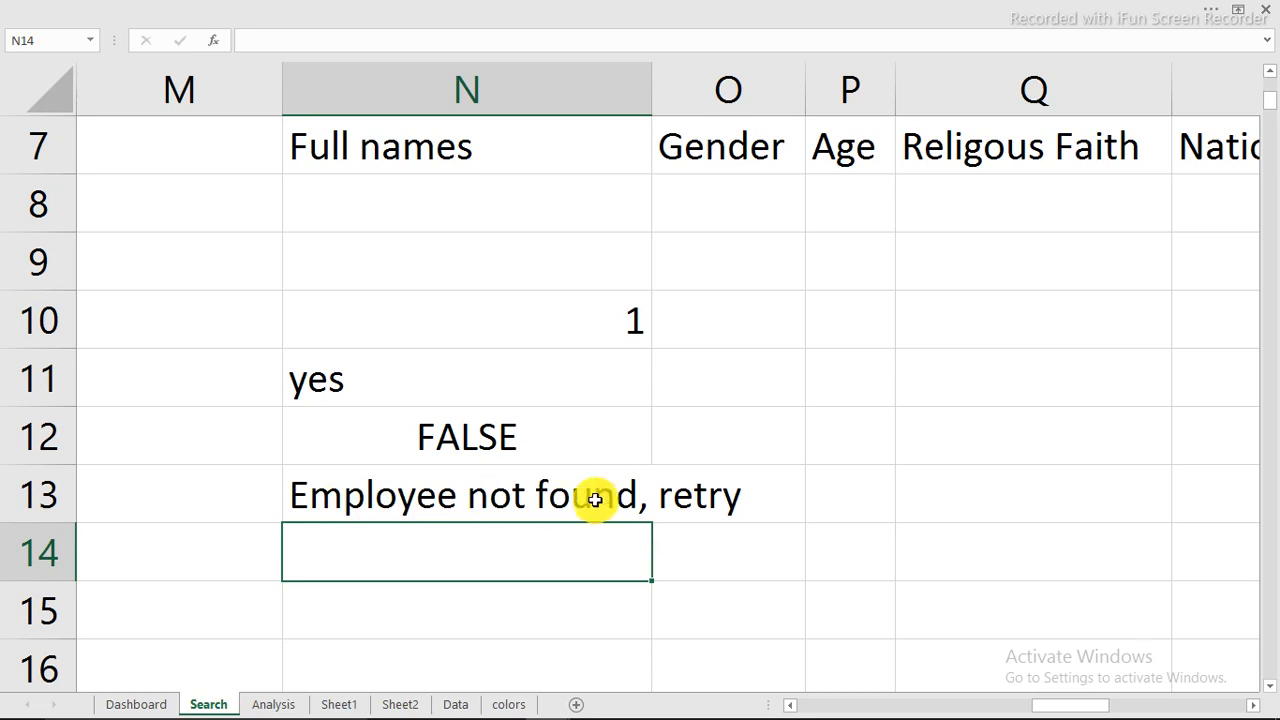
Step: Duplicate the Religous Faith label in the Dashboard's side panel and place the copy just above it, under the profile circle
click(130, 702)
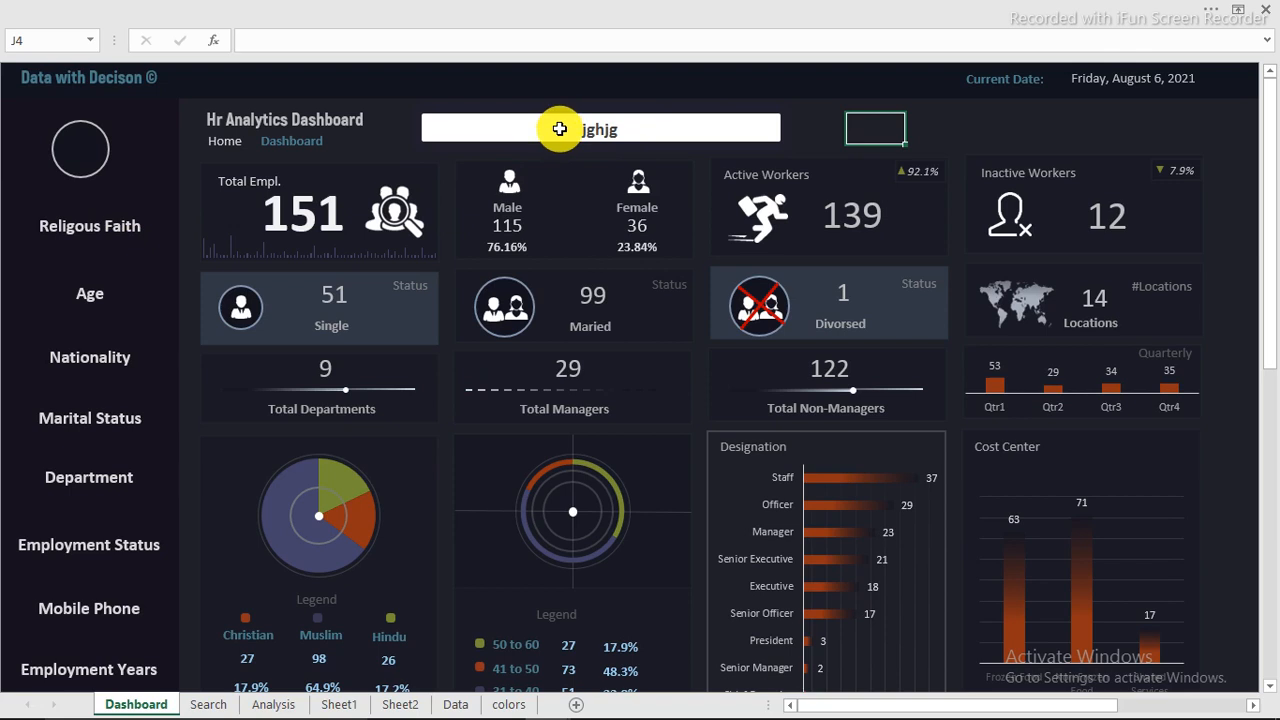
click(90, 228)
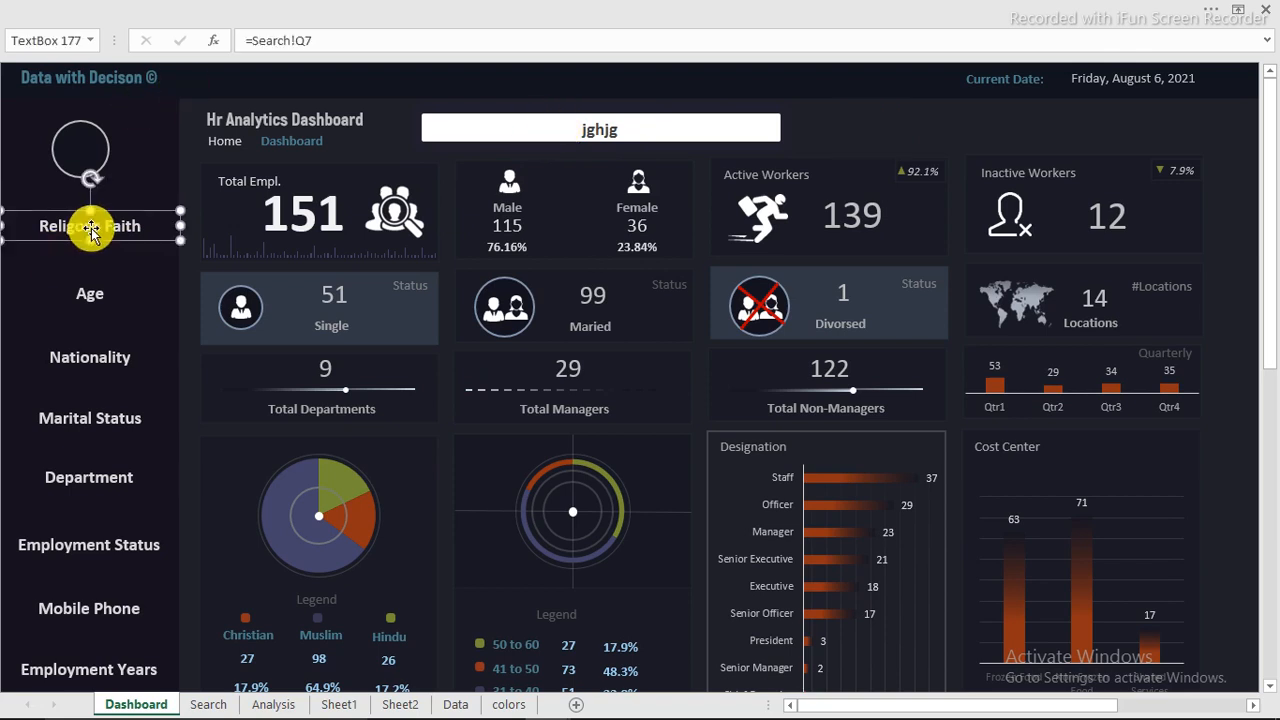
drag(113, 232, 110, 208)
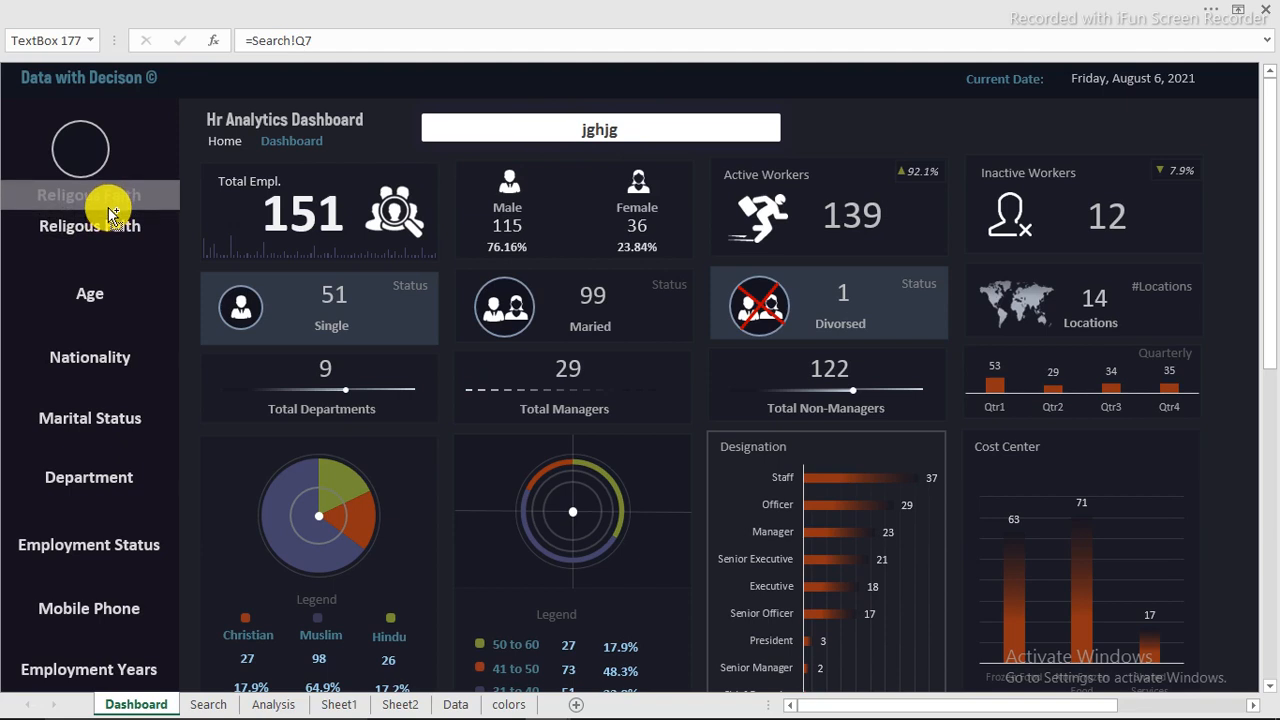
drag(108, 207, 107, 201)
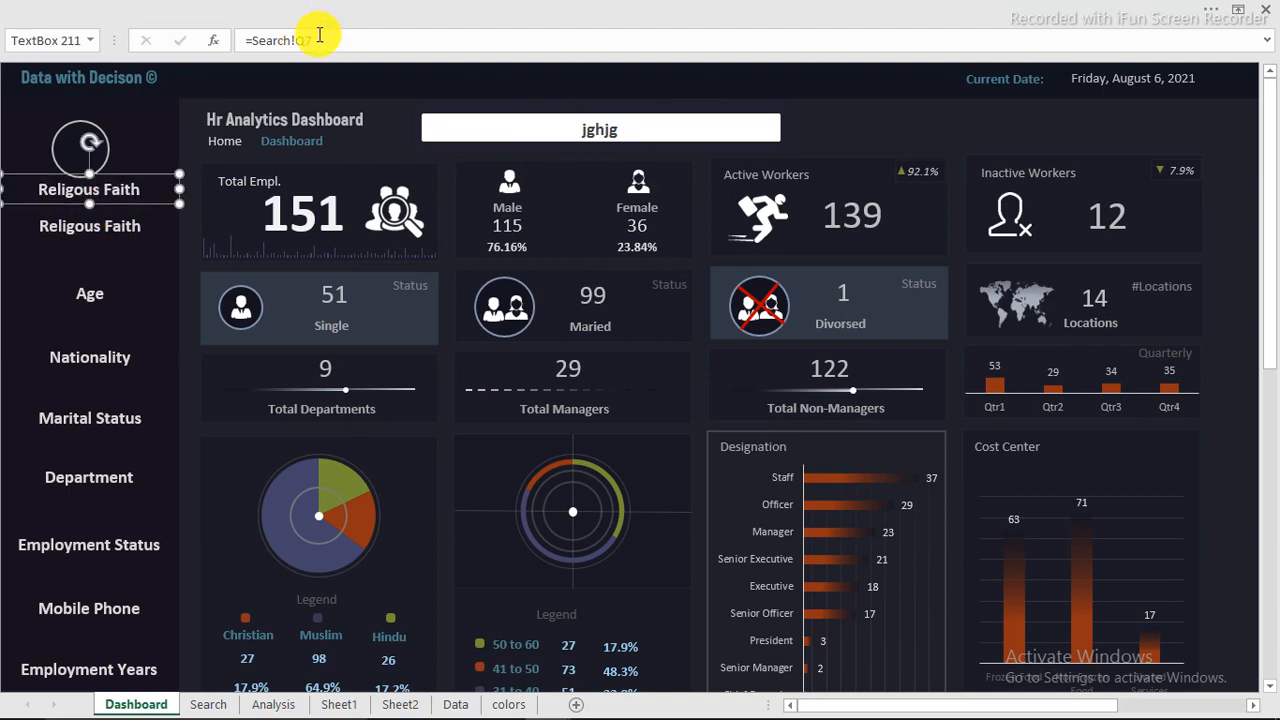
Step: Link the duplicated side-panel text box to cell N13 of the Search sheet with =Search!N13
drag(319, 35, 252, 37)
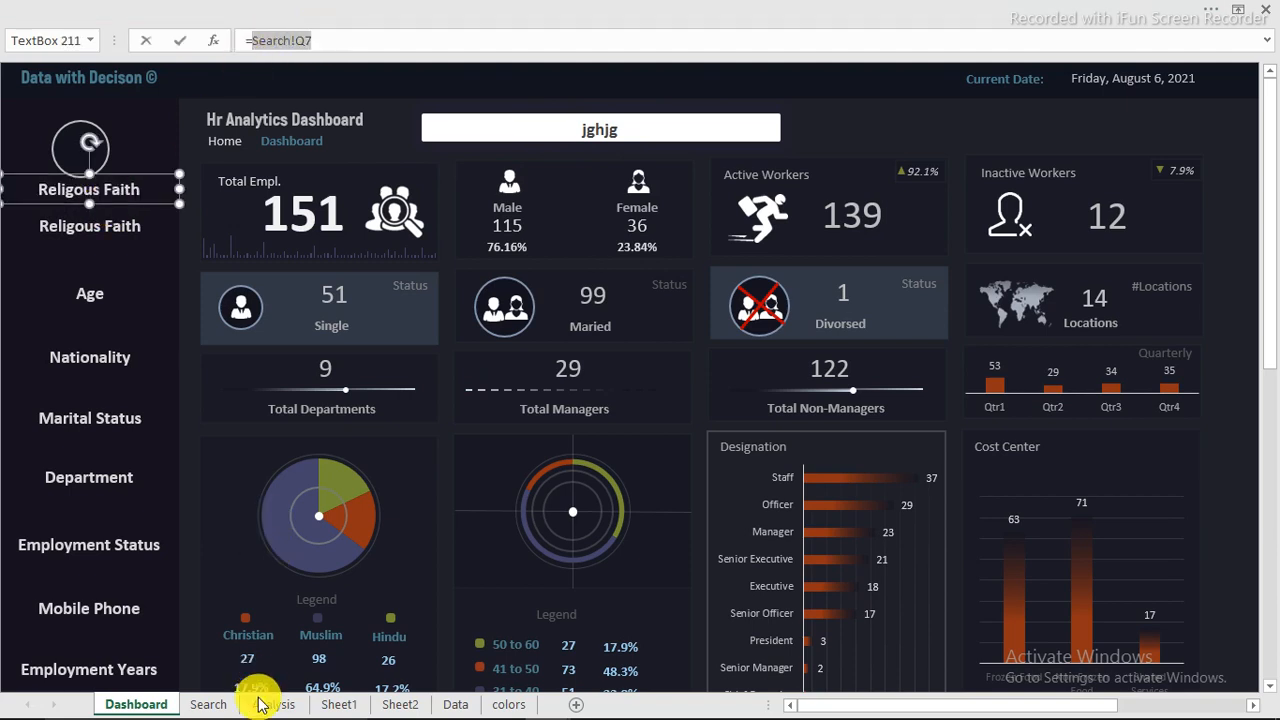
click(209, 704)
click(347, 500)
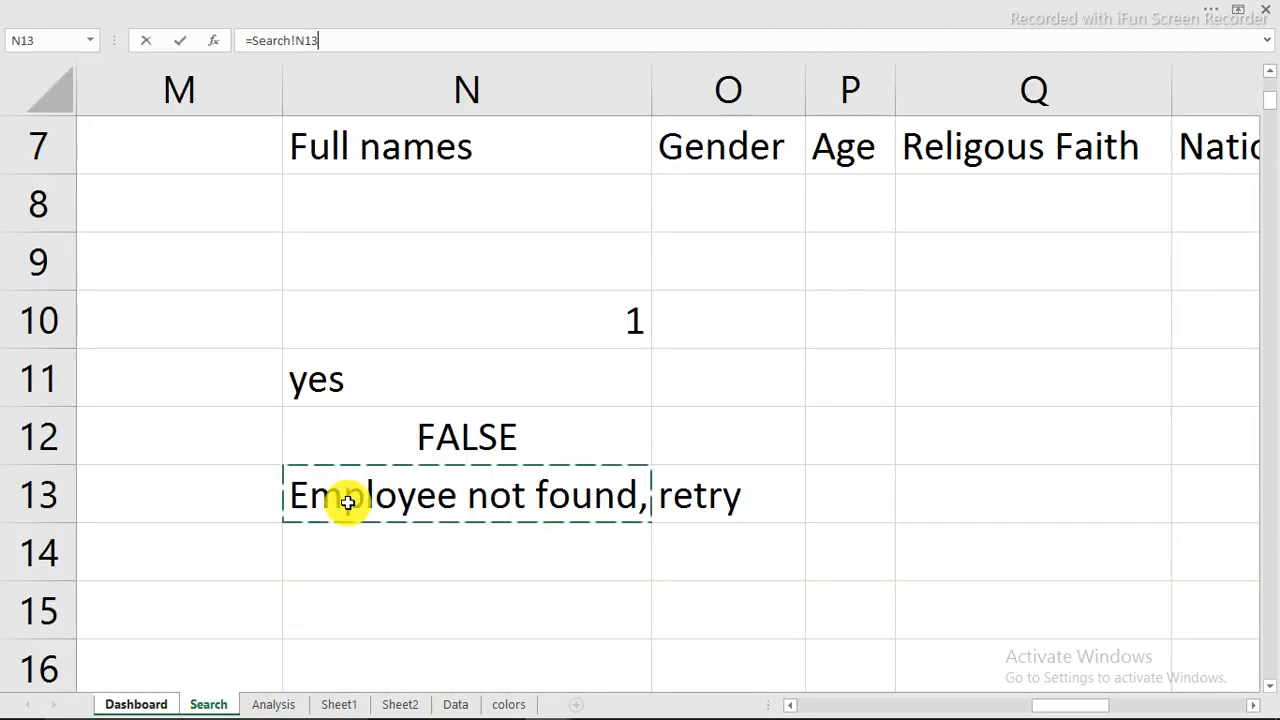
key(Return)
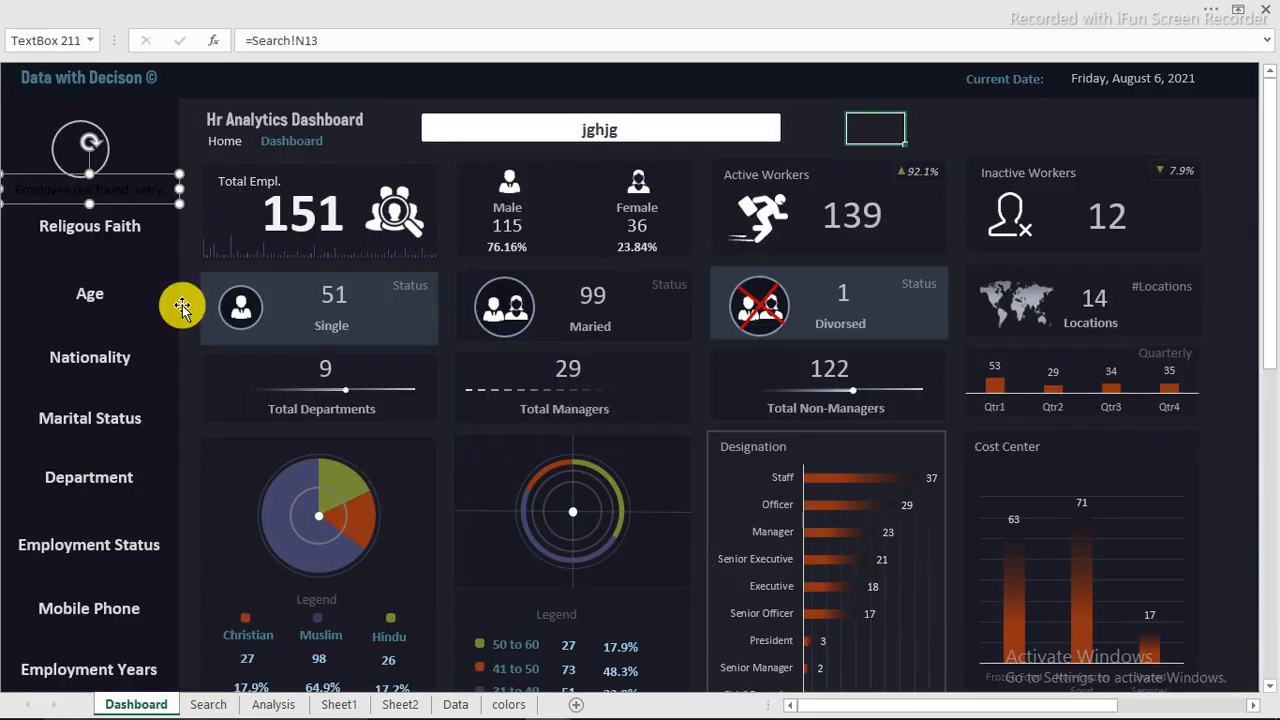
Step: Format the linked not-found message in the side panel with dark red, bold text and deselect it
click(166, 16)
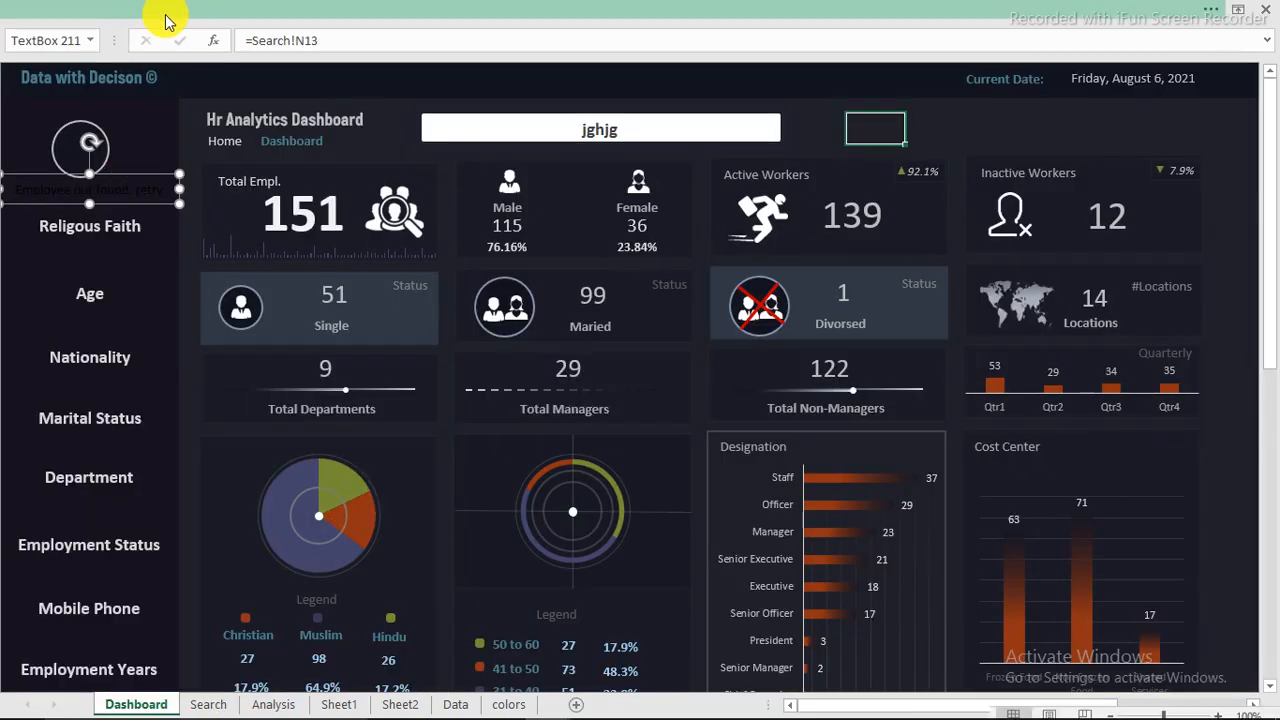
click(331, 104)
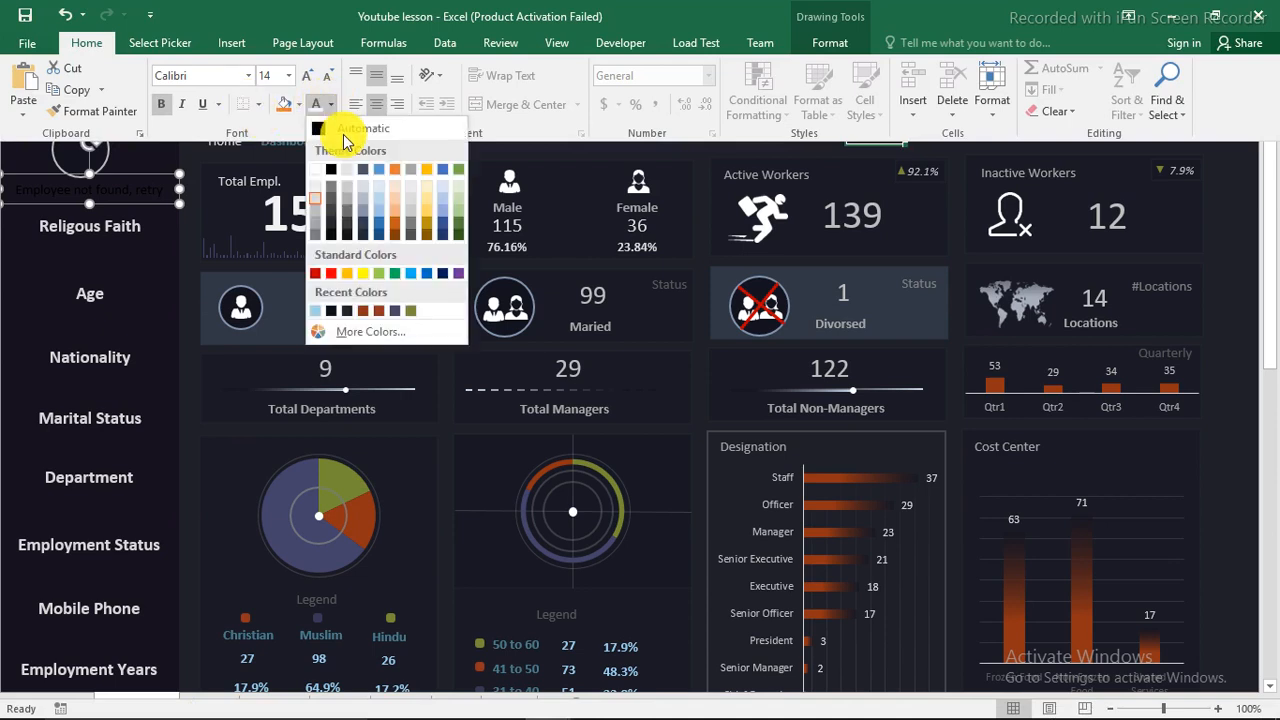
click(316, 274)
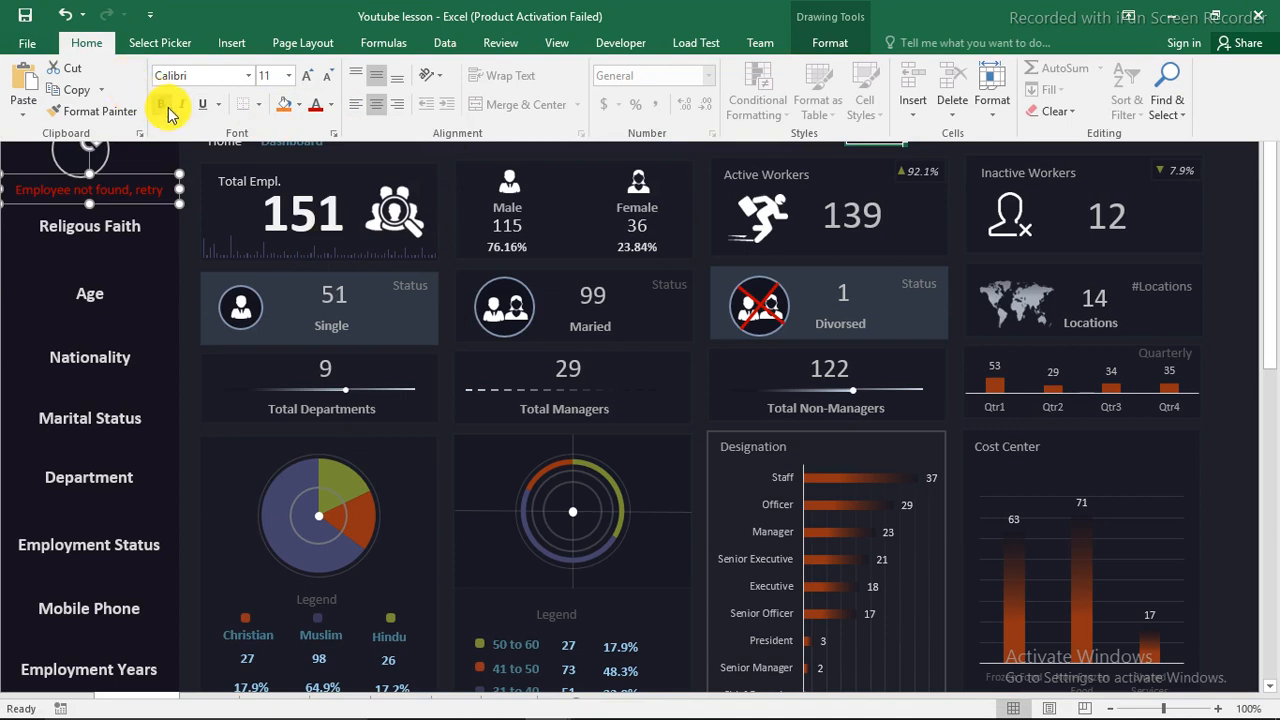
click(163, 106)
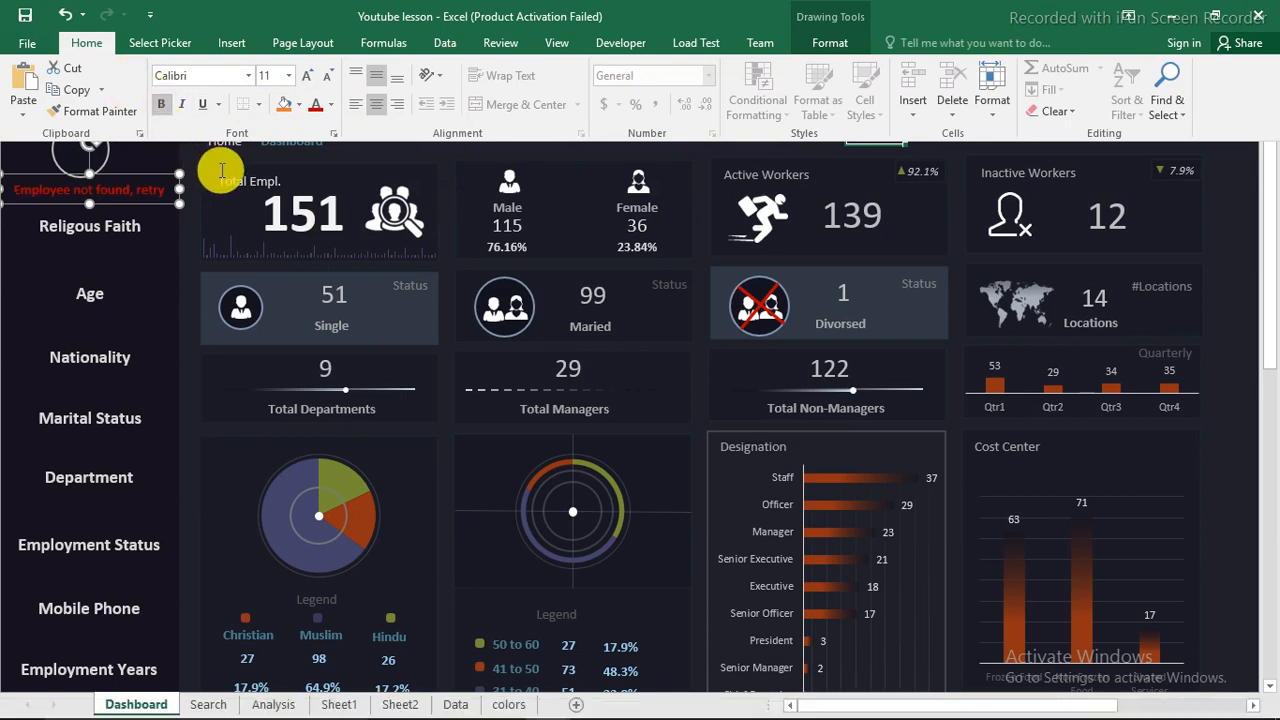
click(222, 170)
click(477, 78)
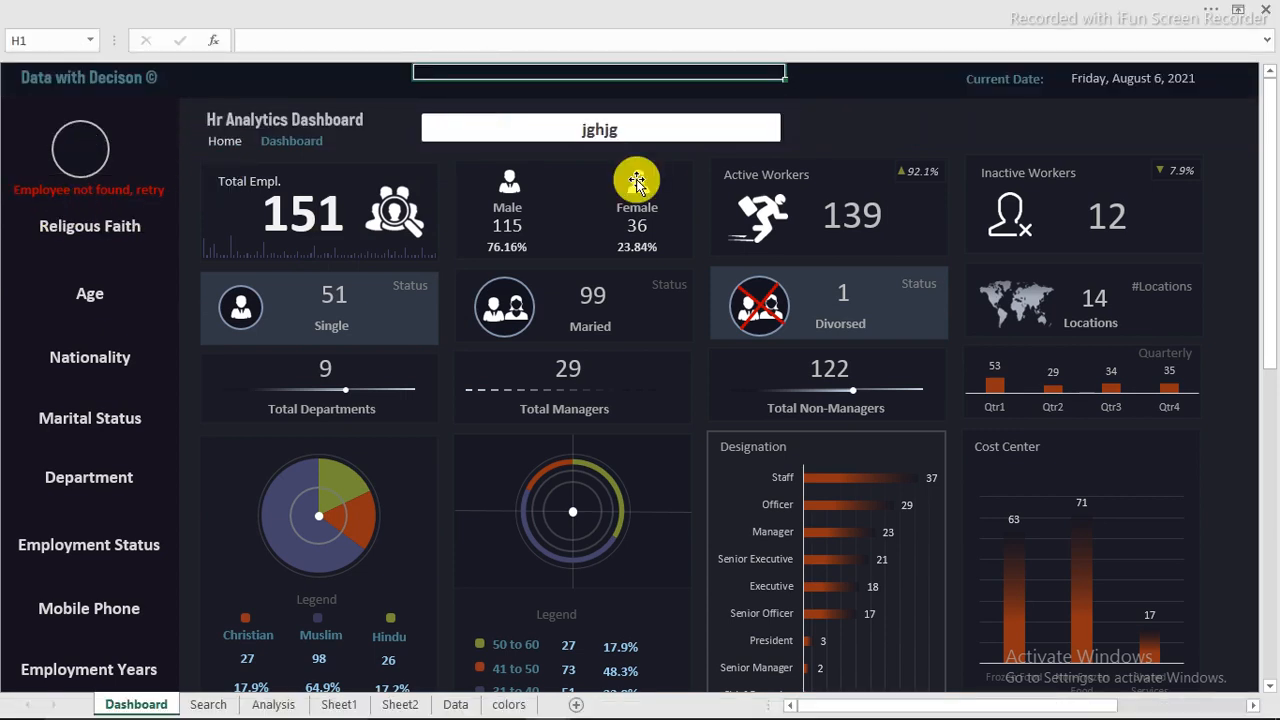
Step: Replace the invalid Dashboard search with an employee's full name and run it to test the side-panel message
click(590, 127)
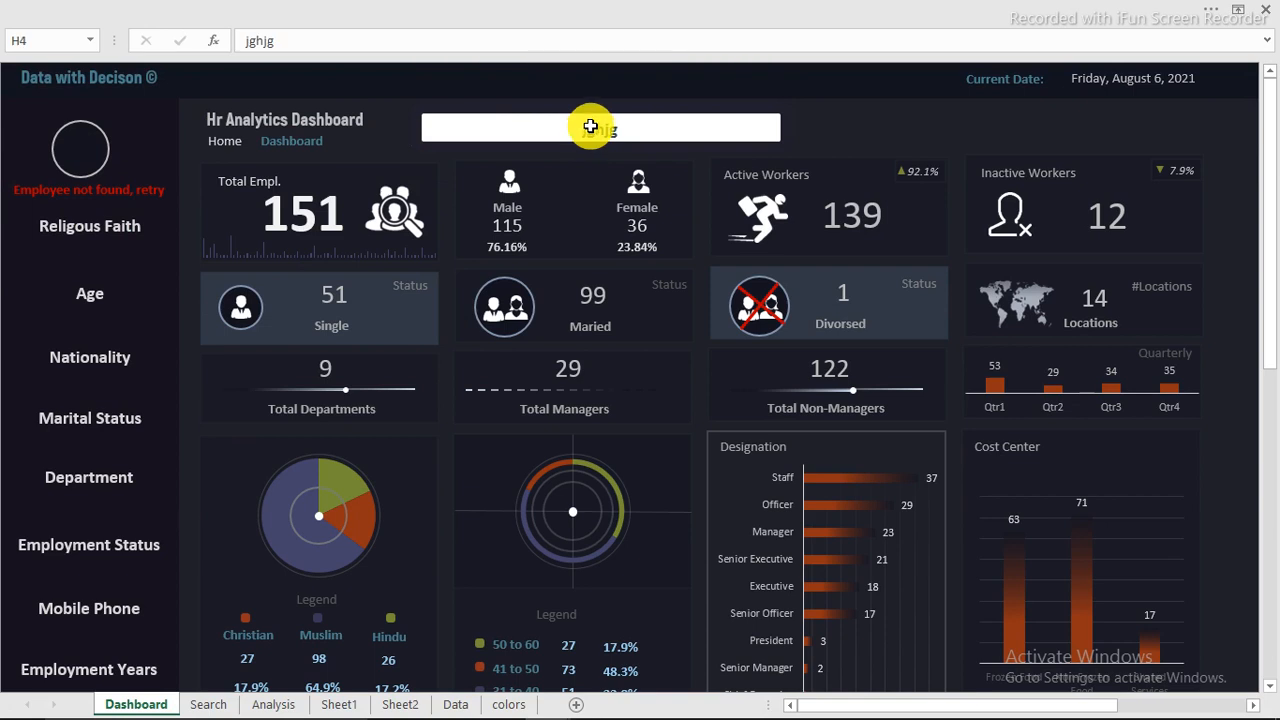
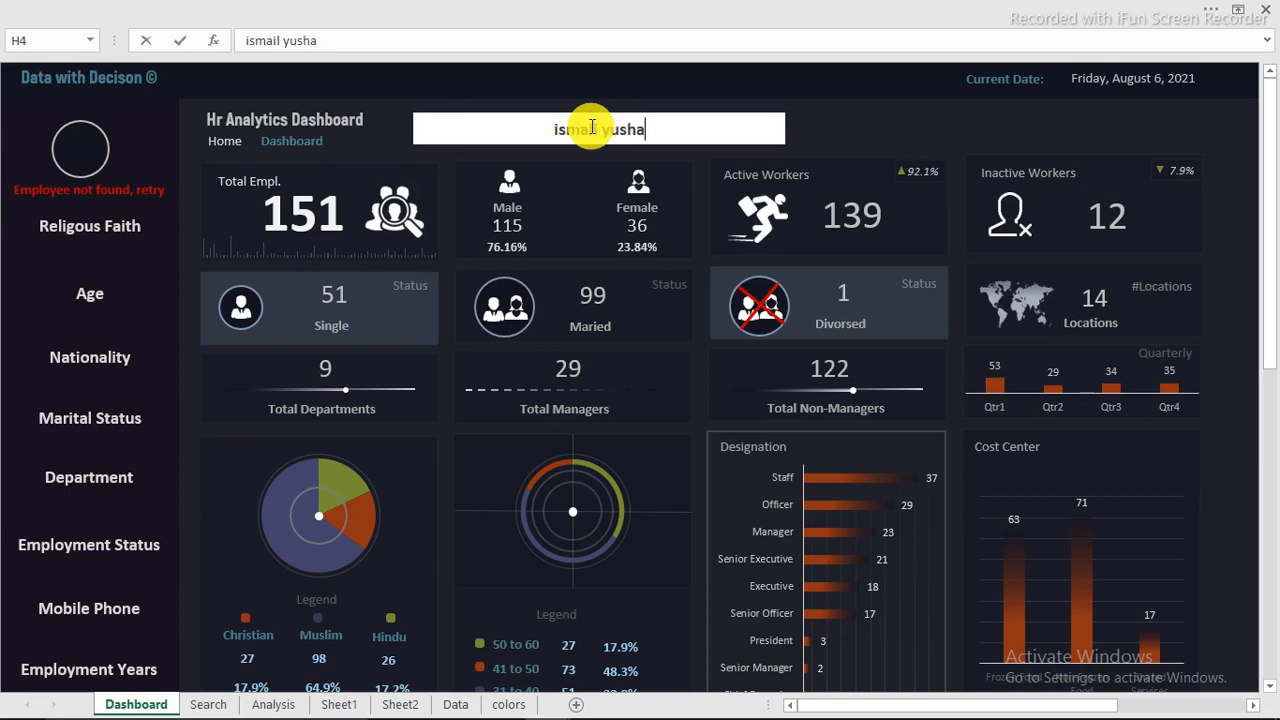
key(Return)
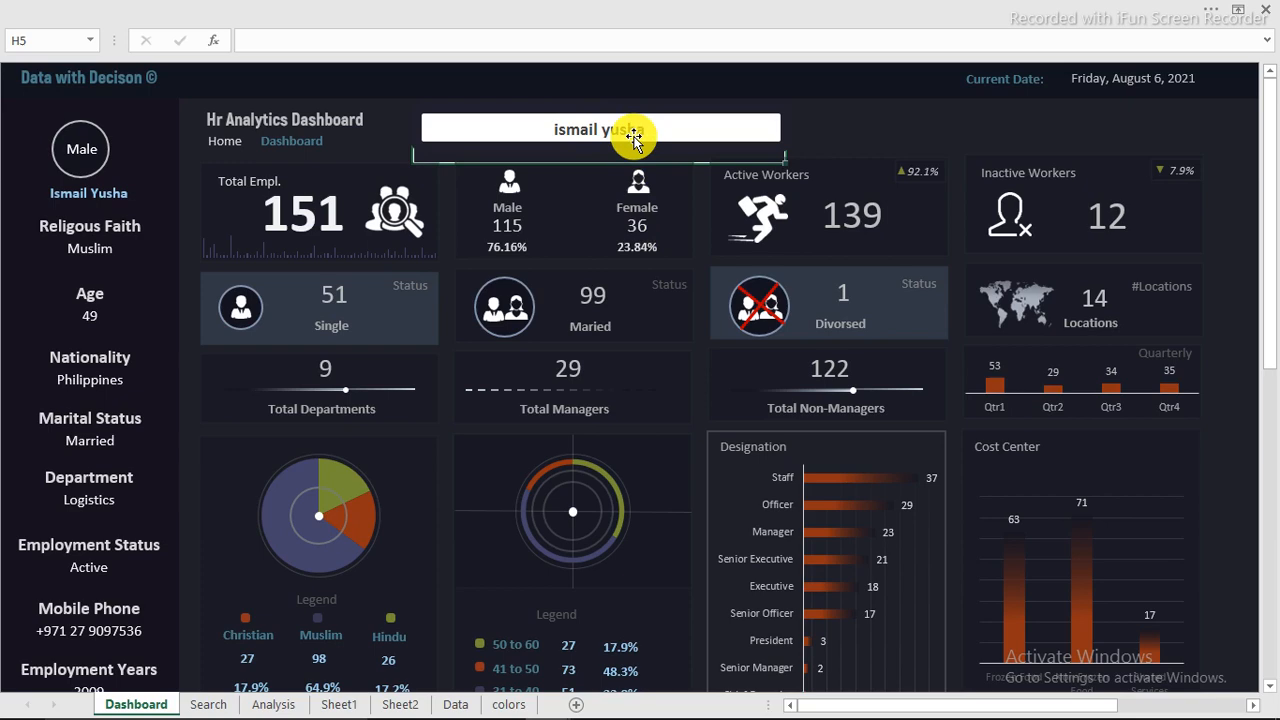
Step: Move the Years slicer from below the Dashboard charts up over the middle cards, around Total Managers
scroll(567, 479, down, 2)
scroll(560, 517, down, 4)
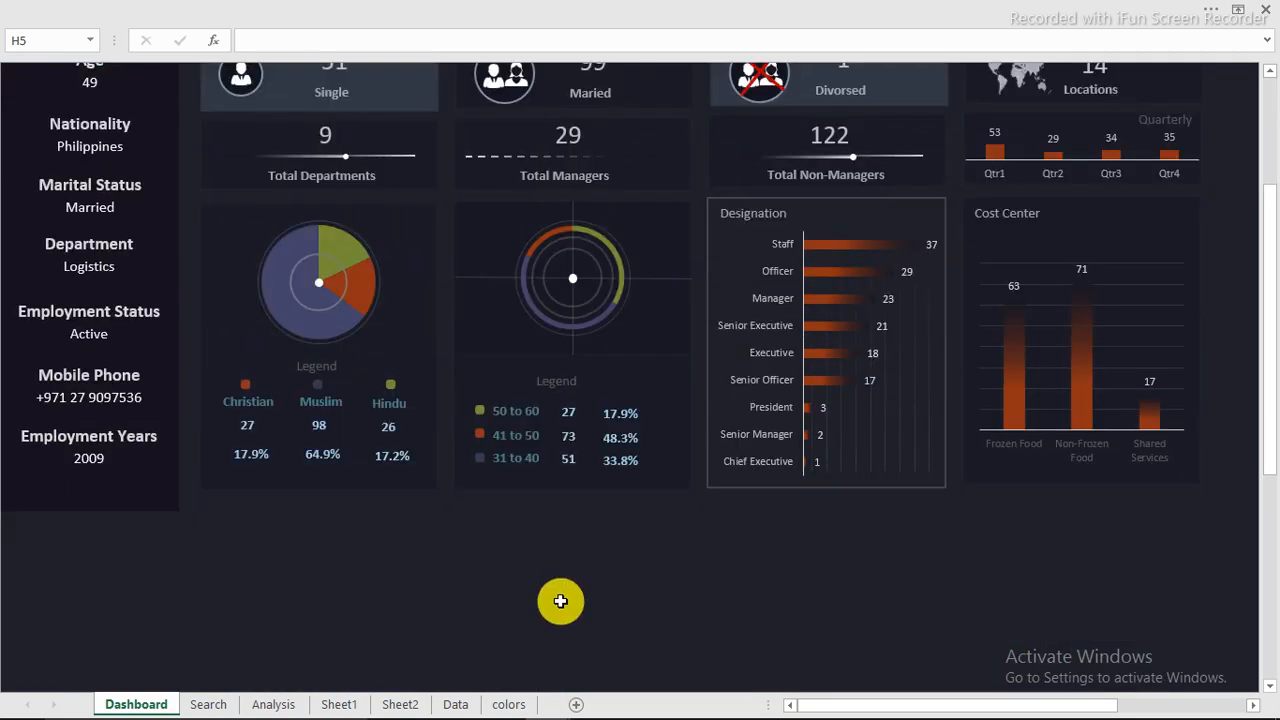
click(592, 596)
drag(592, 596, 577, 178)
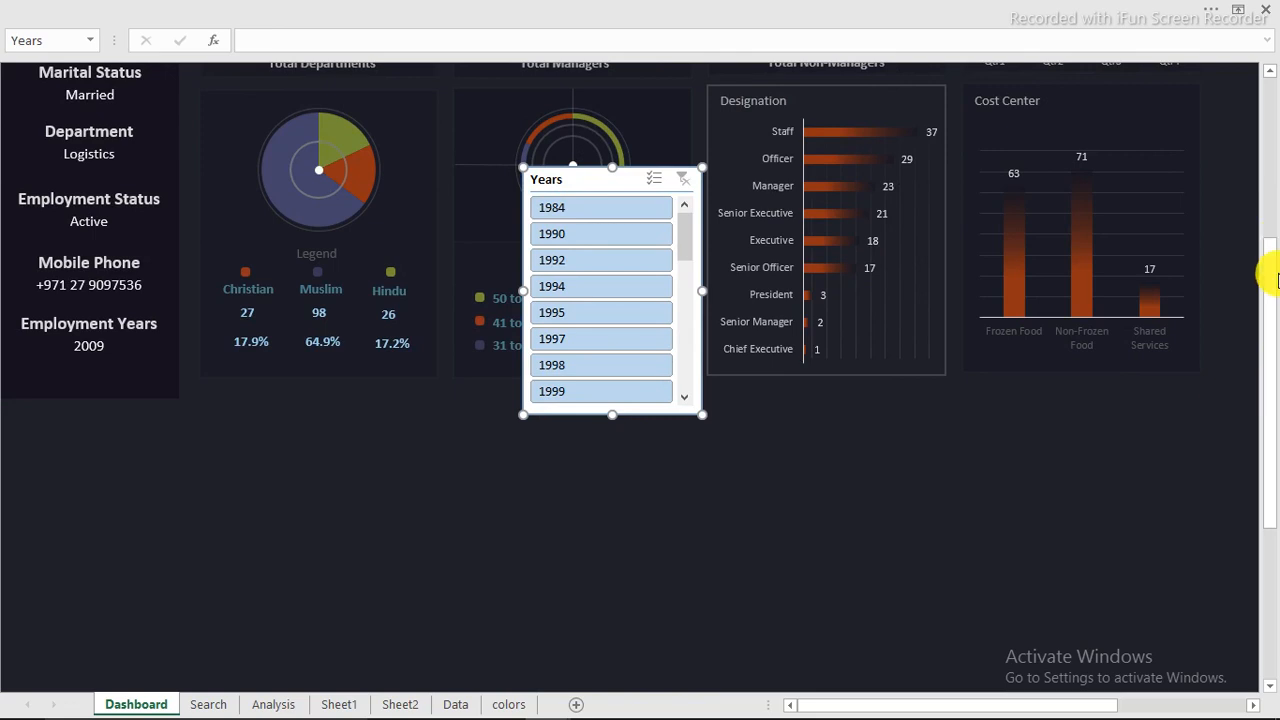
drag(1268, 278, 1270, 130)
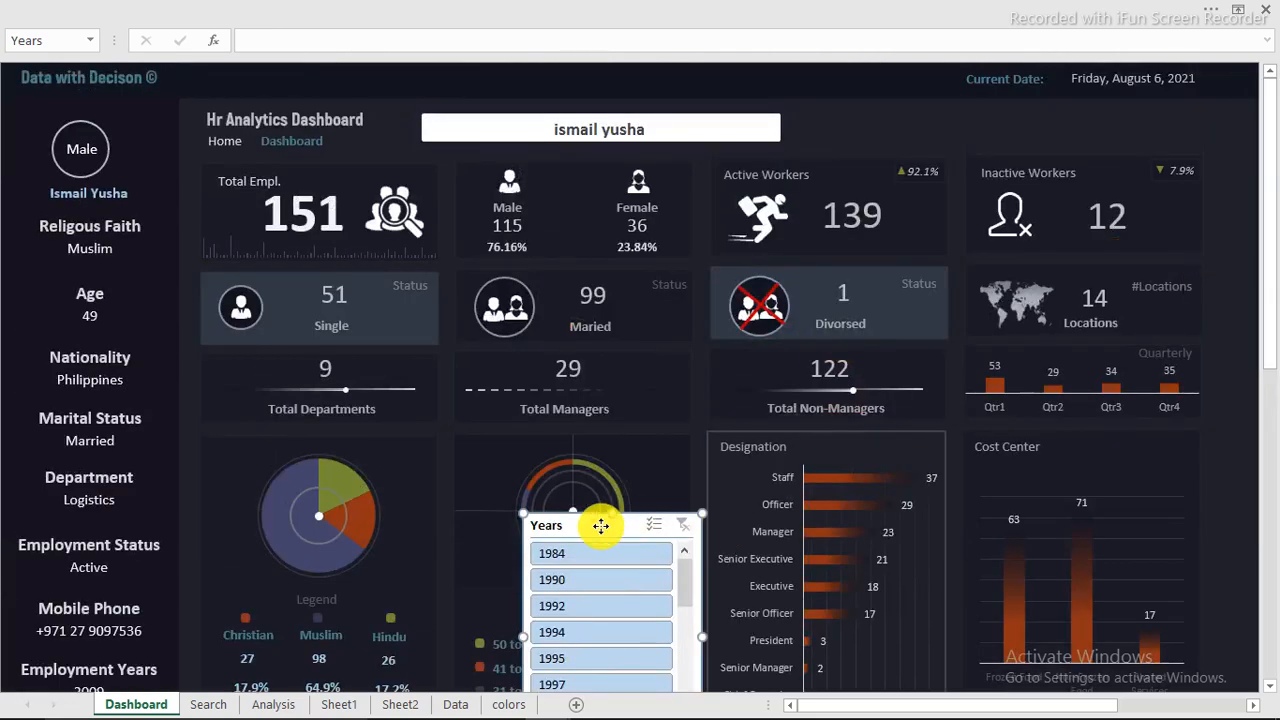
drag(600, 526, 609, 324)
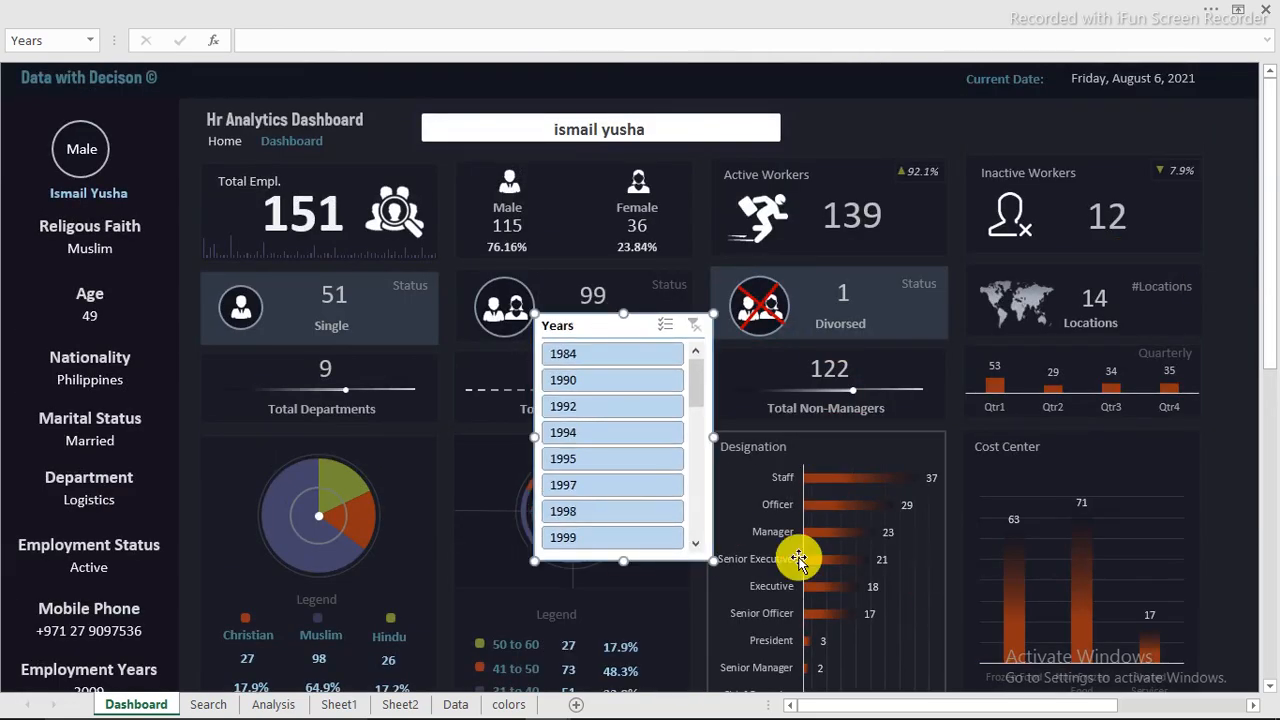